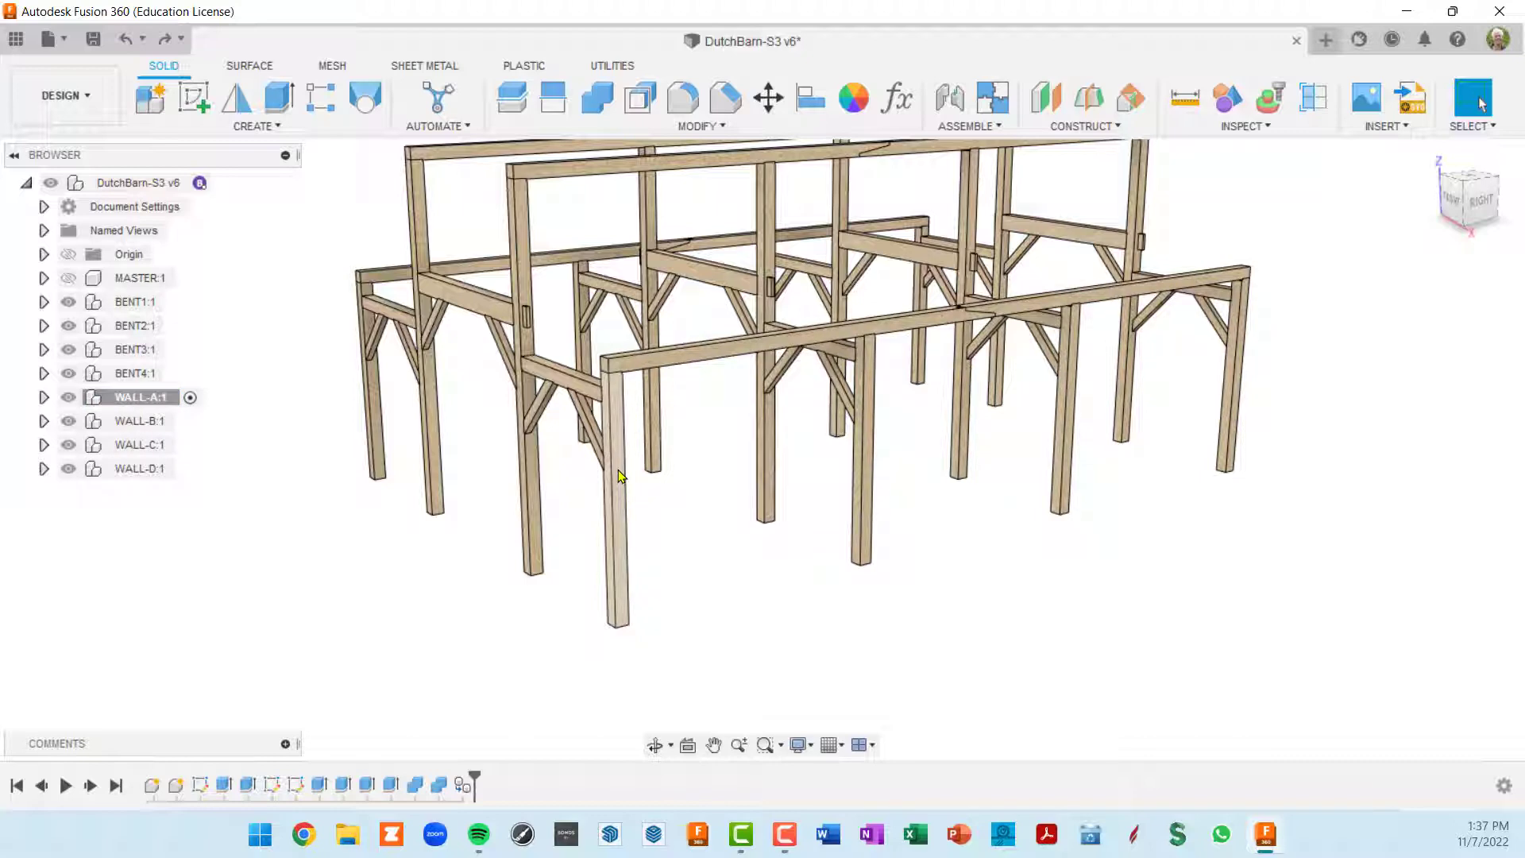
Step: Examine the component structure of WALL-A and of BENT4 with its BRACES4 subassembly
{"action": "left_click", "coordinate": [617, 469]}
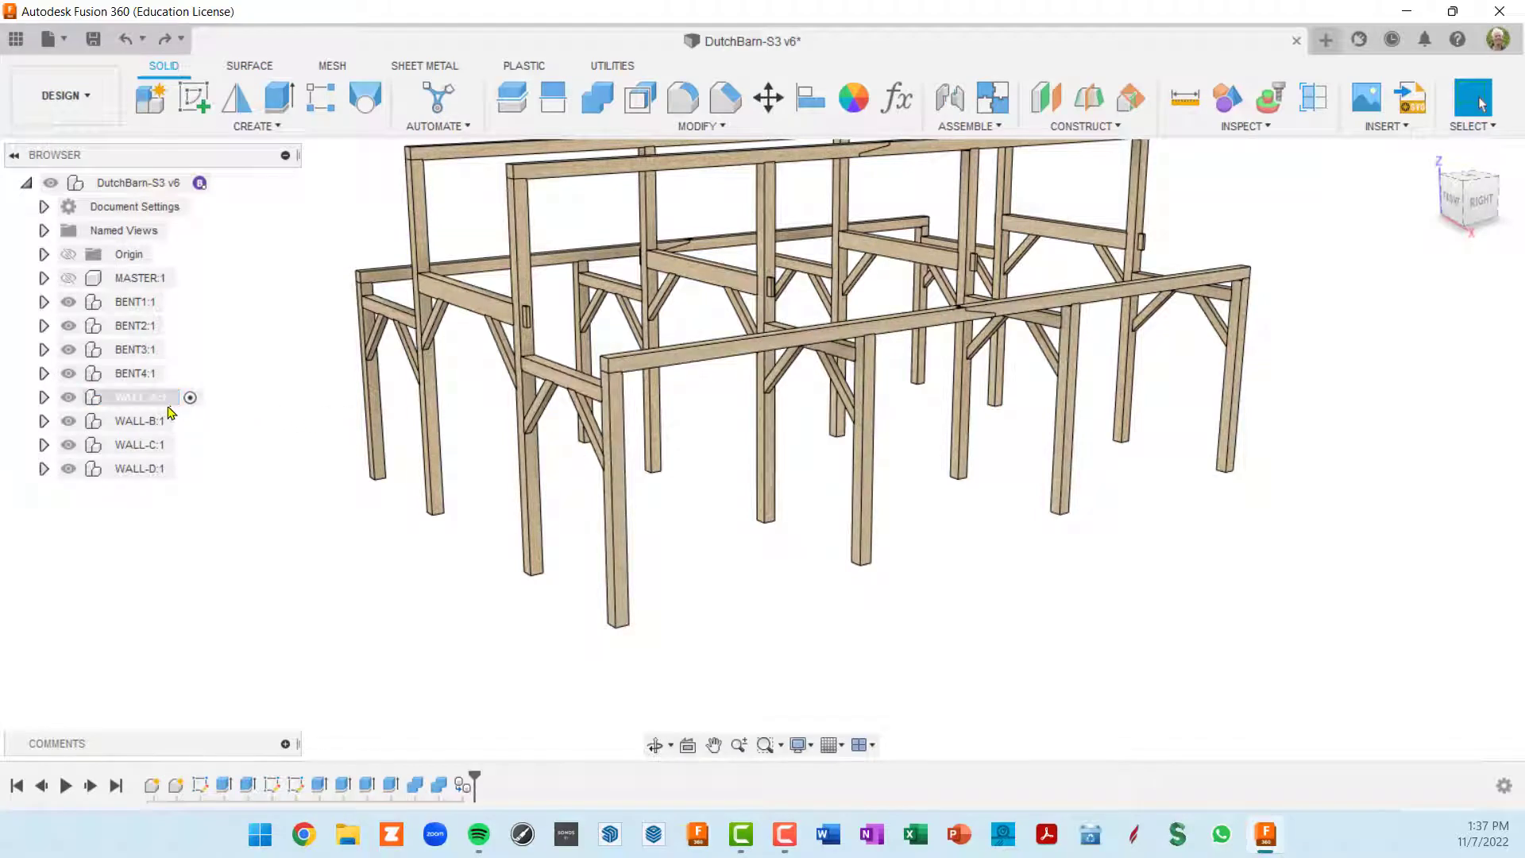
{"action": "left_click", "coordinate": [181, 397]}
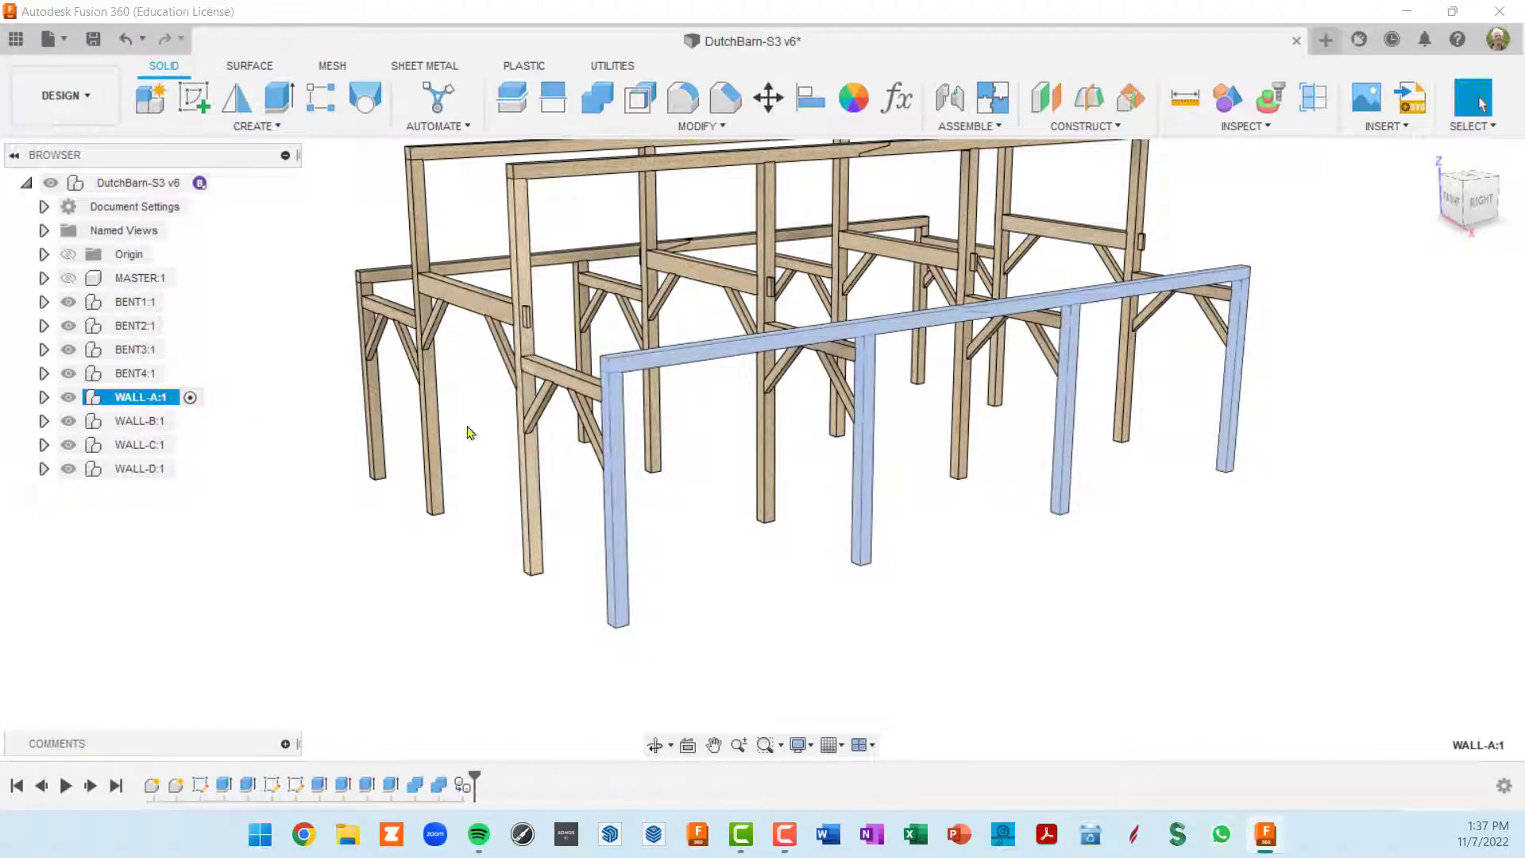
{"action": "left_click", "coordinate": [43, 397]}
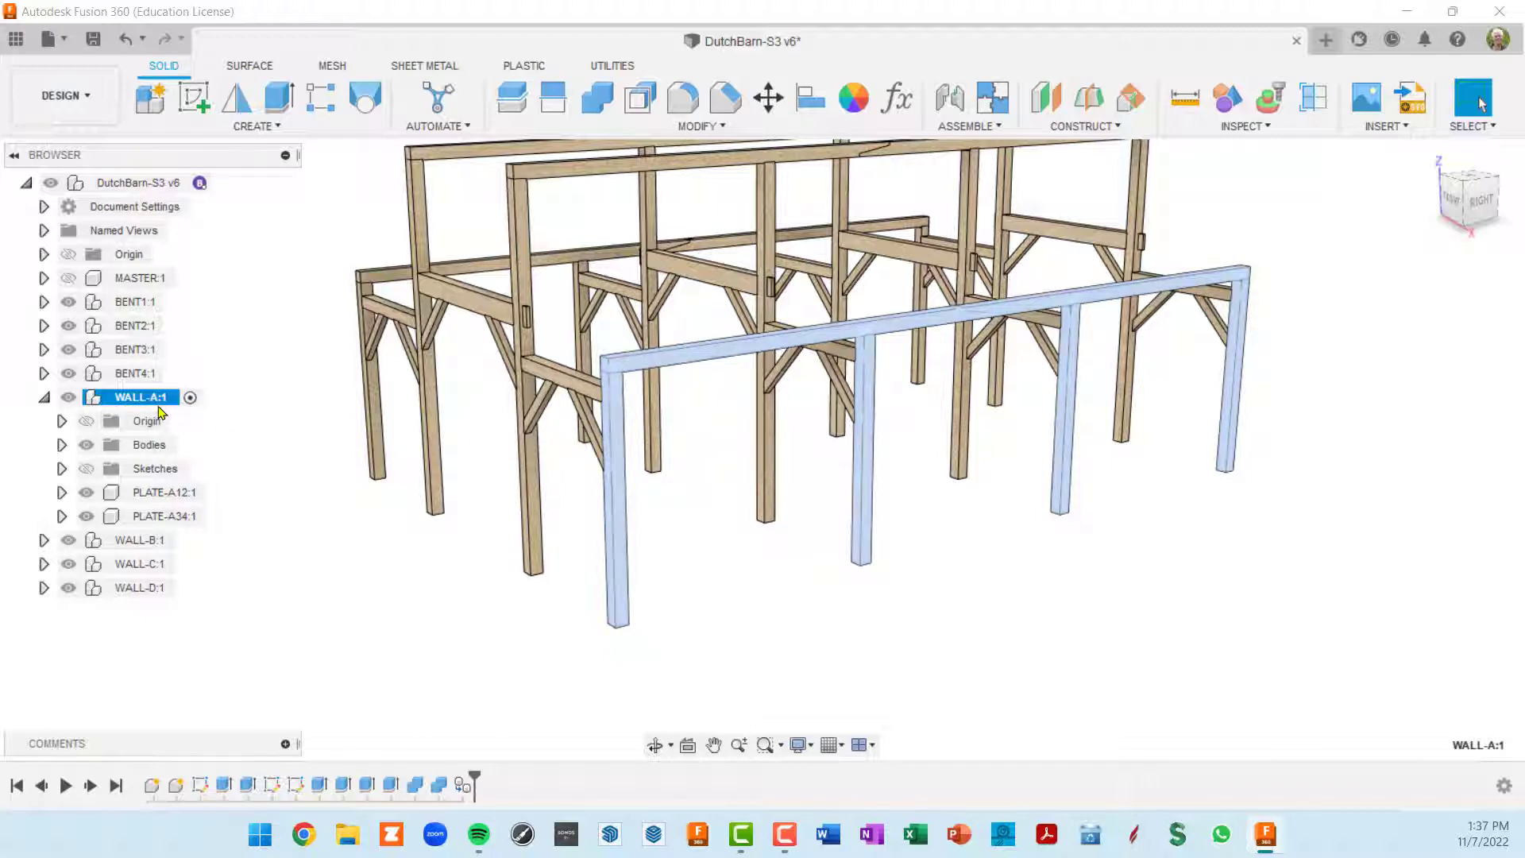
{"action": "left_click", "coordinate": [44, 374]}
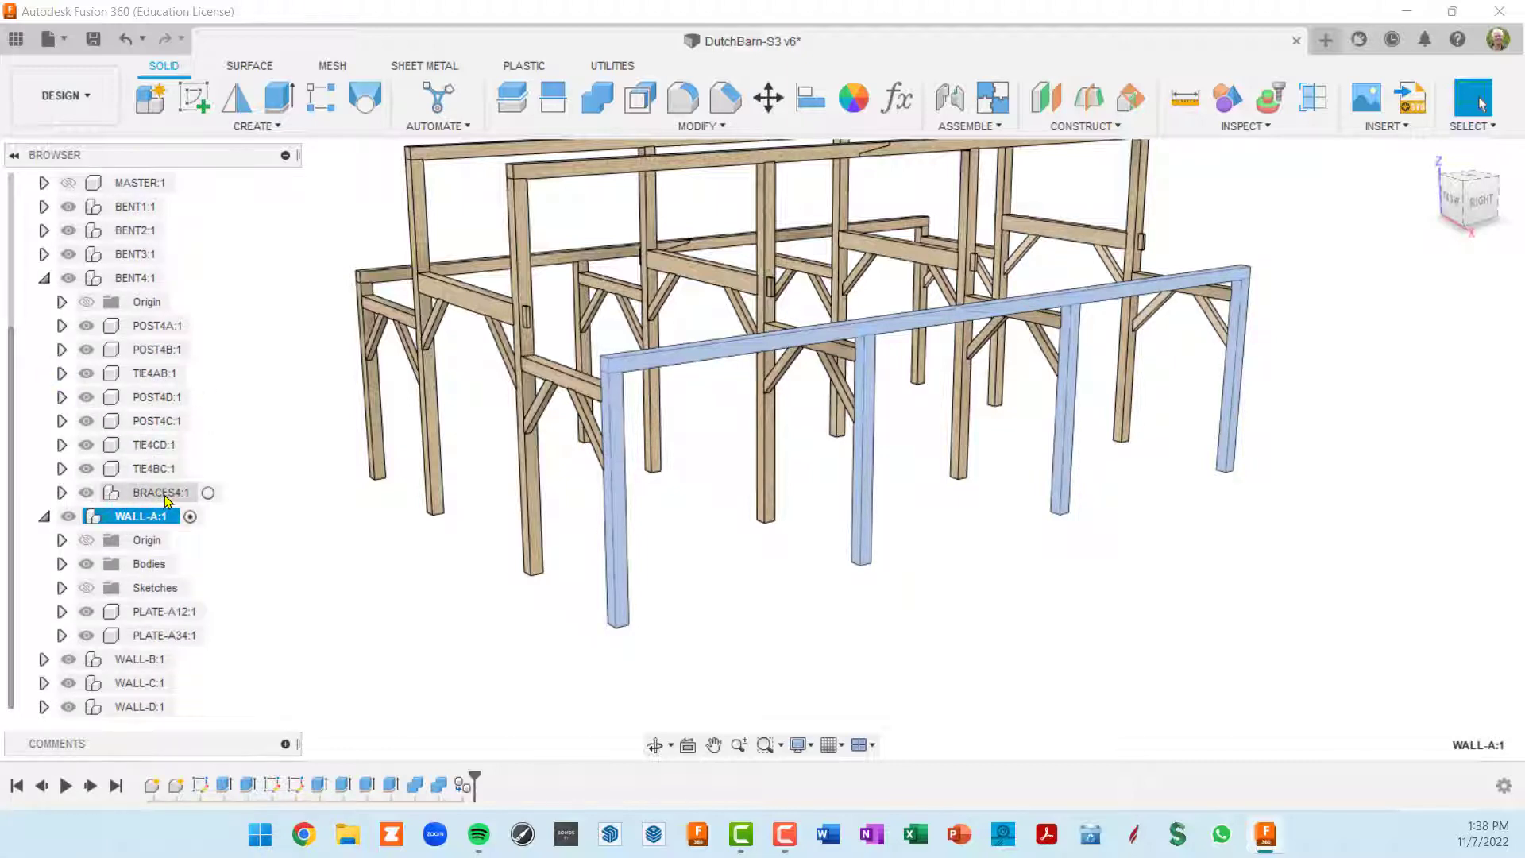
{"action": "left_click", "coordinate": [61, 492]}
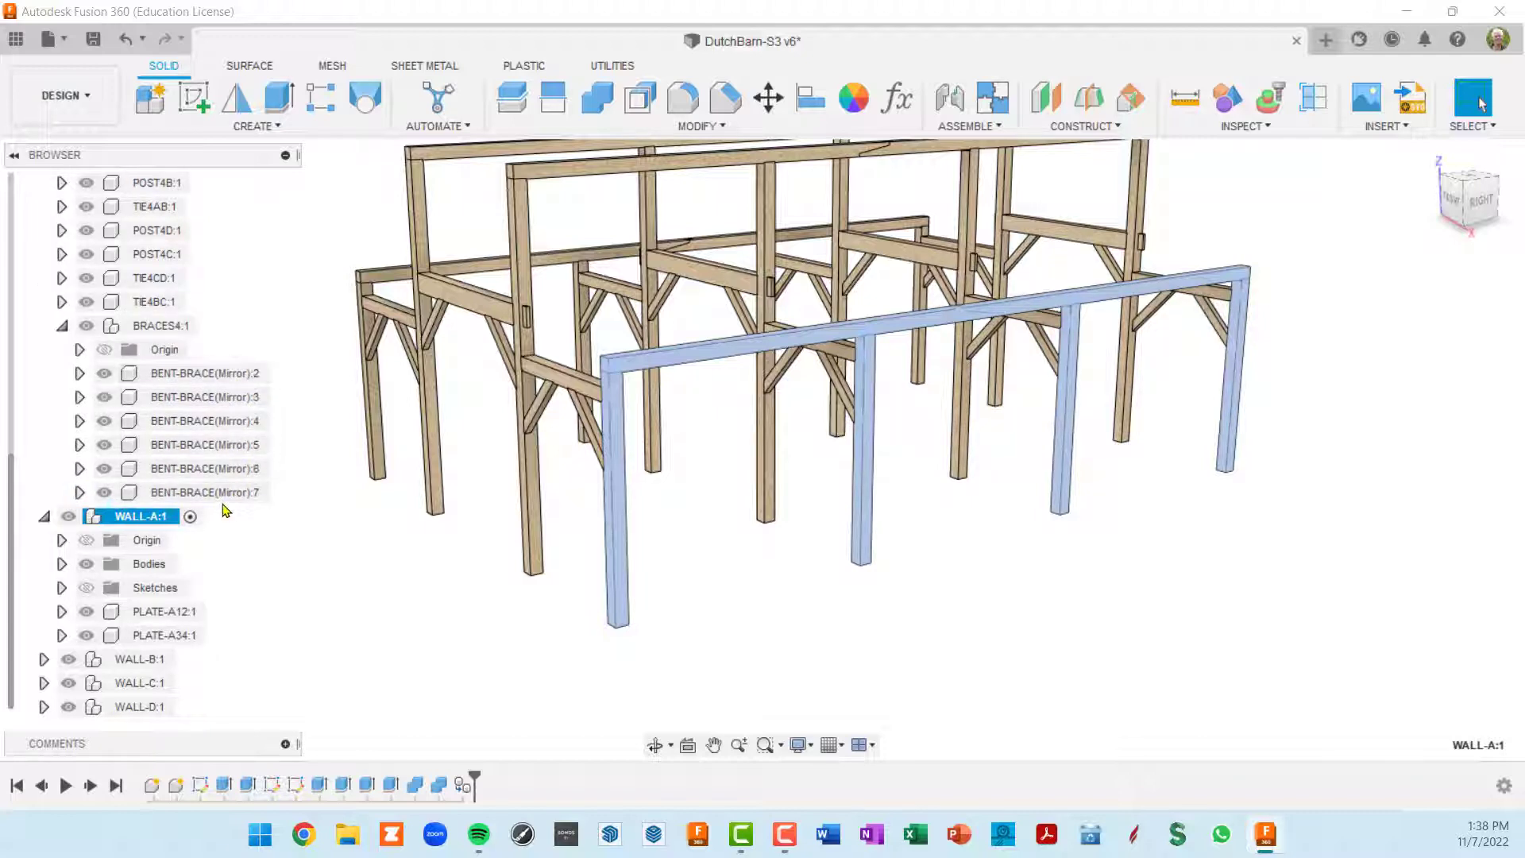
{"action": "key", "text": "Escape"}
{"action": "left_click", "coordinate": [62, 326]}
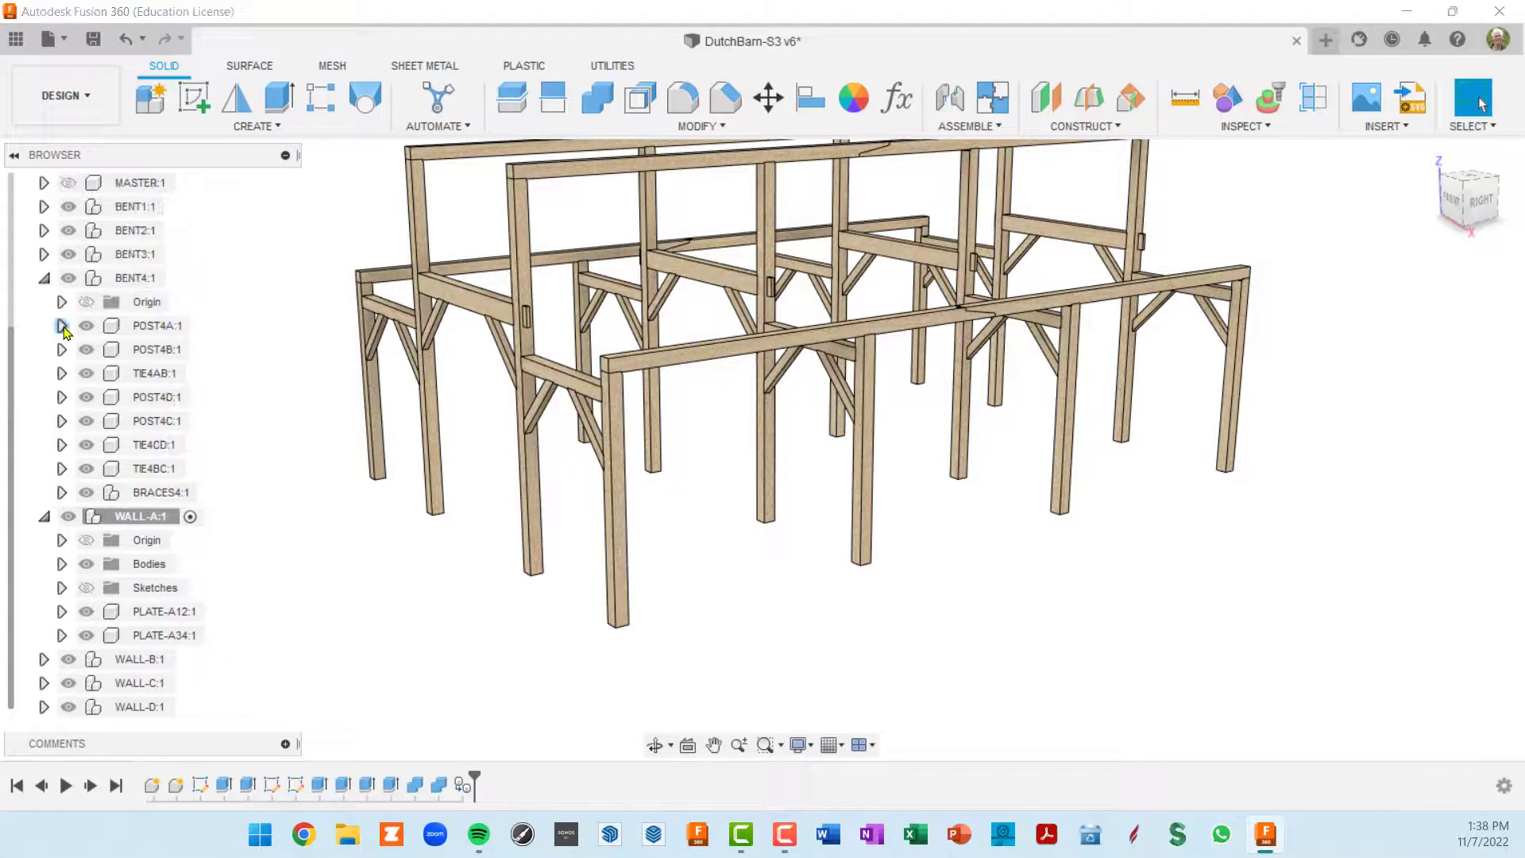
Step: Create an internal component named BRACES-A inside WALL-A and activate it
{"action": "left_click", "coordinate": [141, 517]}
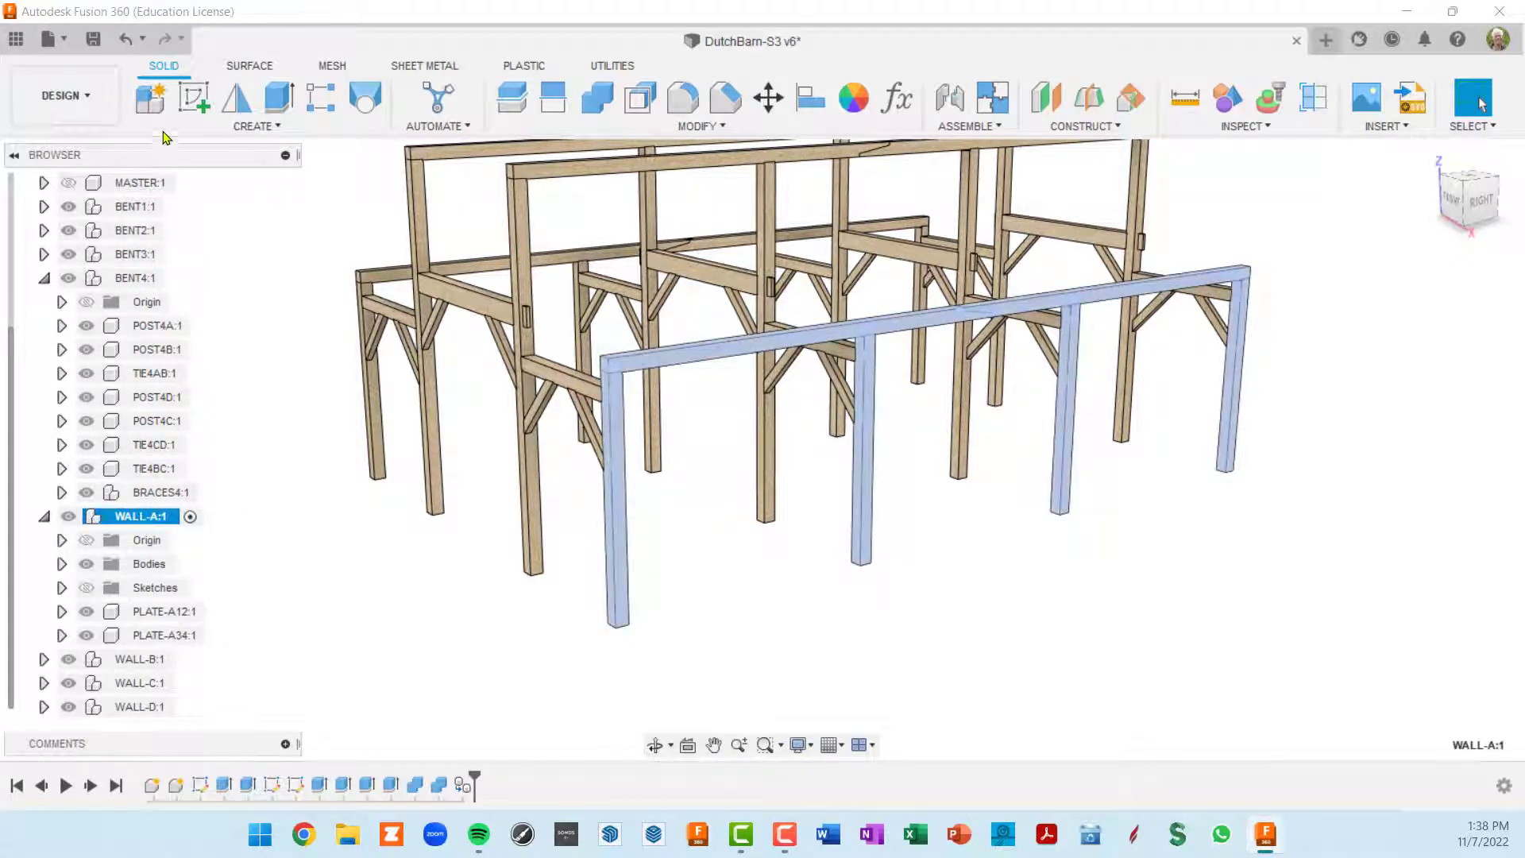
{"action": "left_click", "coordinate": [158, 105]}
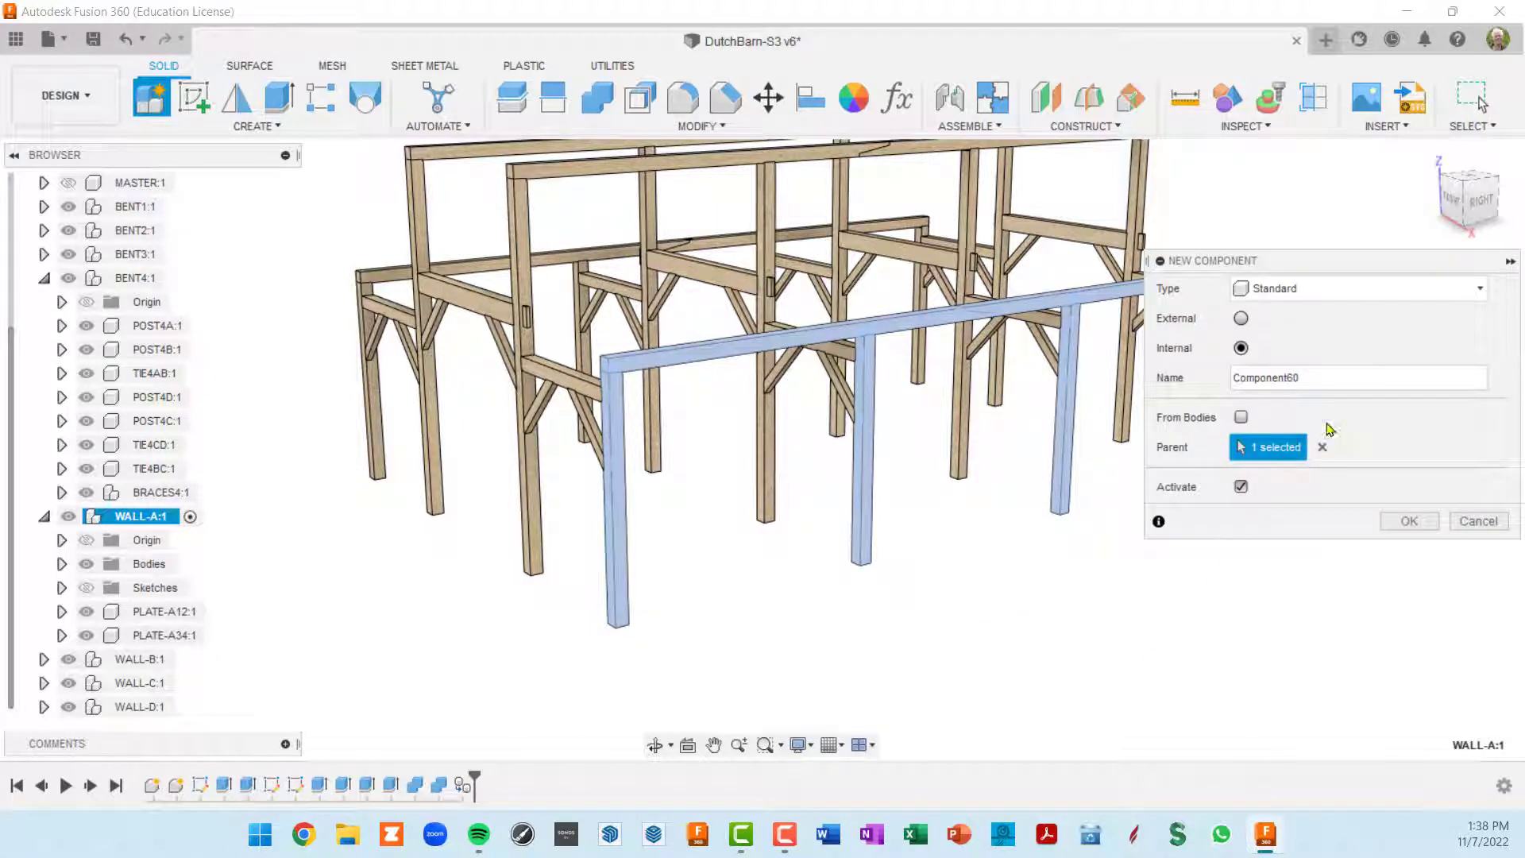
{"action": "double_click", "coordinate": [1348, 372]}
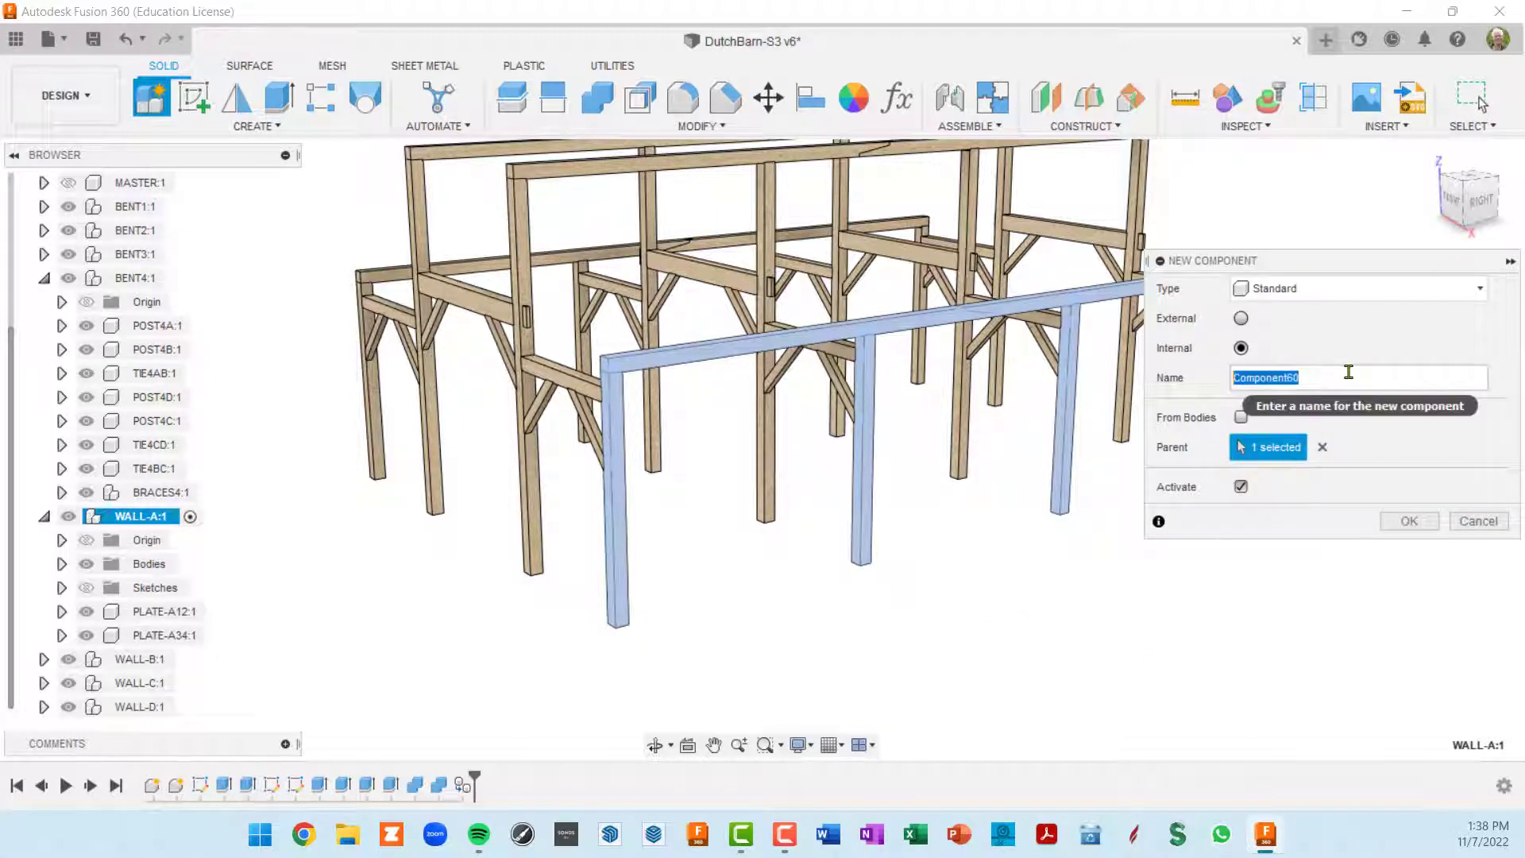
{"action": "type", "text": "BROAD"}
{"action": "key", "text": "Return"}
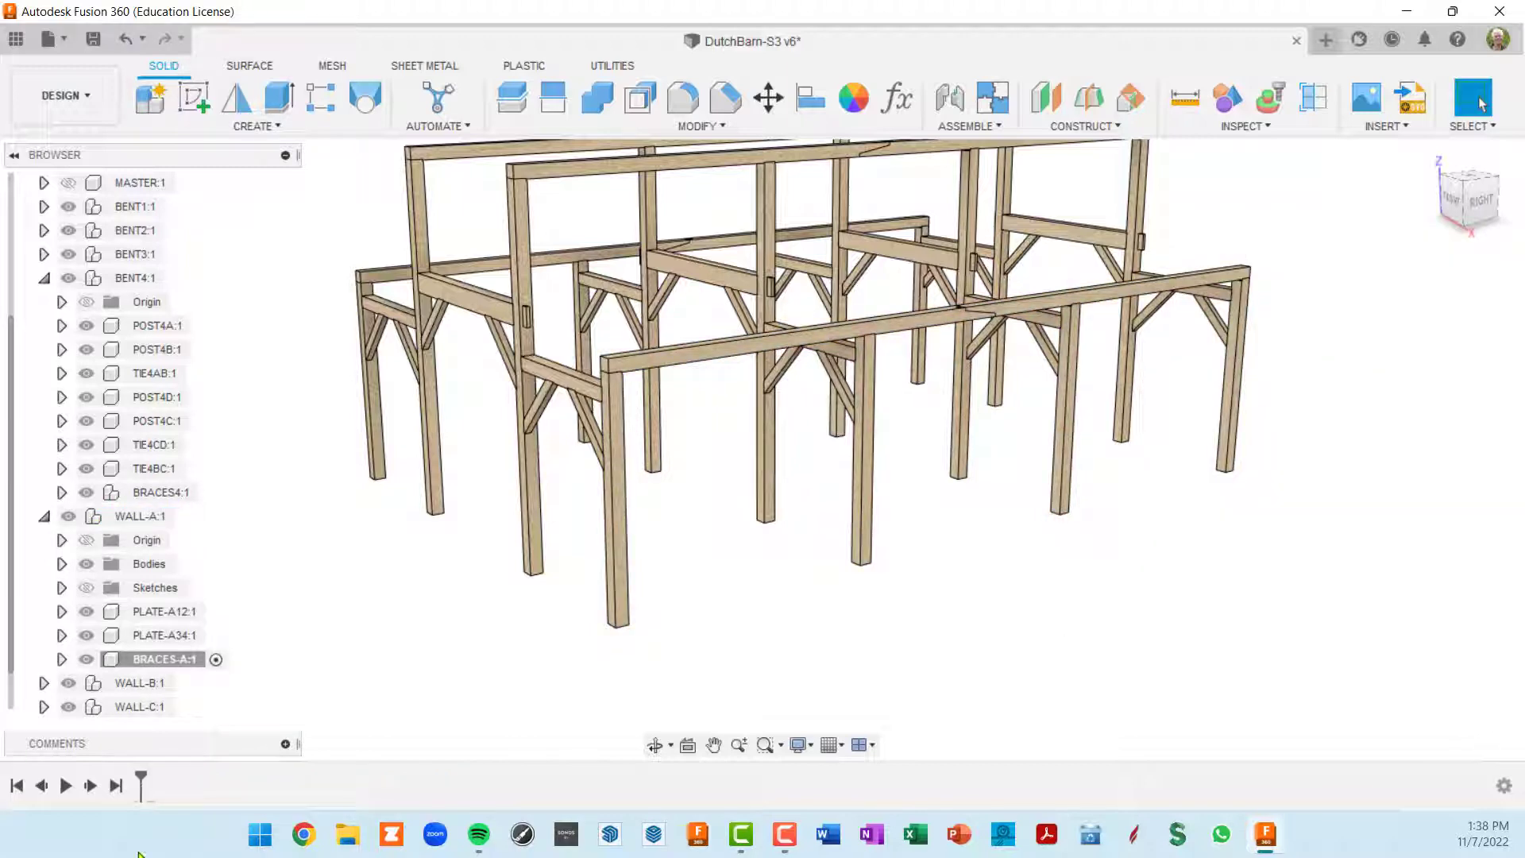
Step: Create an internal component named WALL-BRACE with BRACES-A as its parent
{"action": "left_click", "coordinate": [167, 660]}
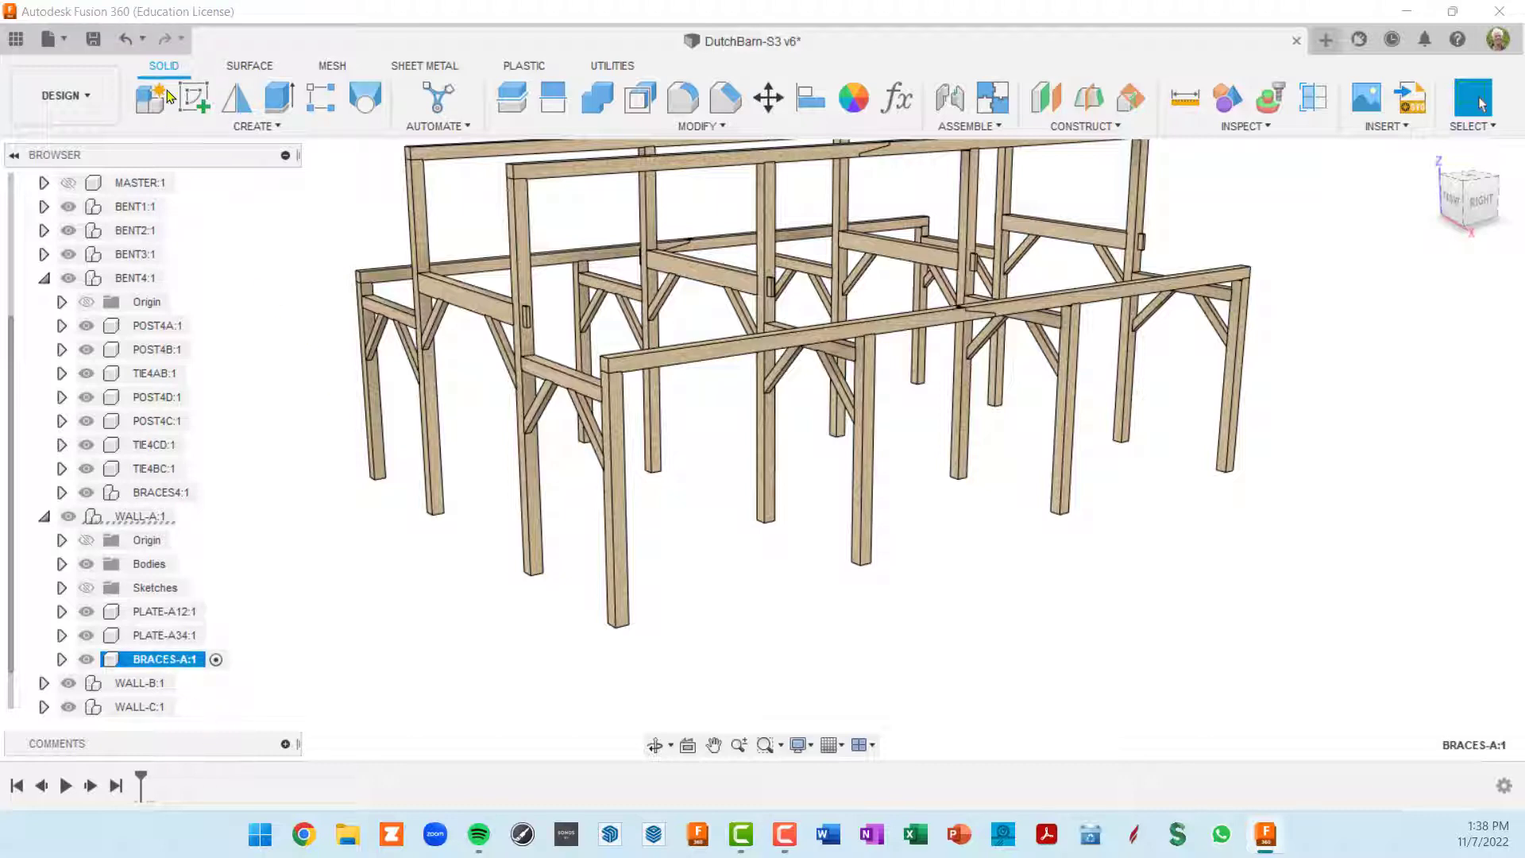
{"action": "left_click", "coordinate": [141, 104]}
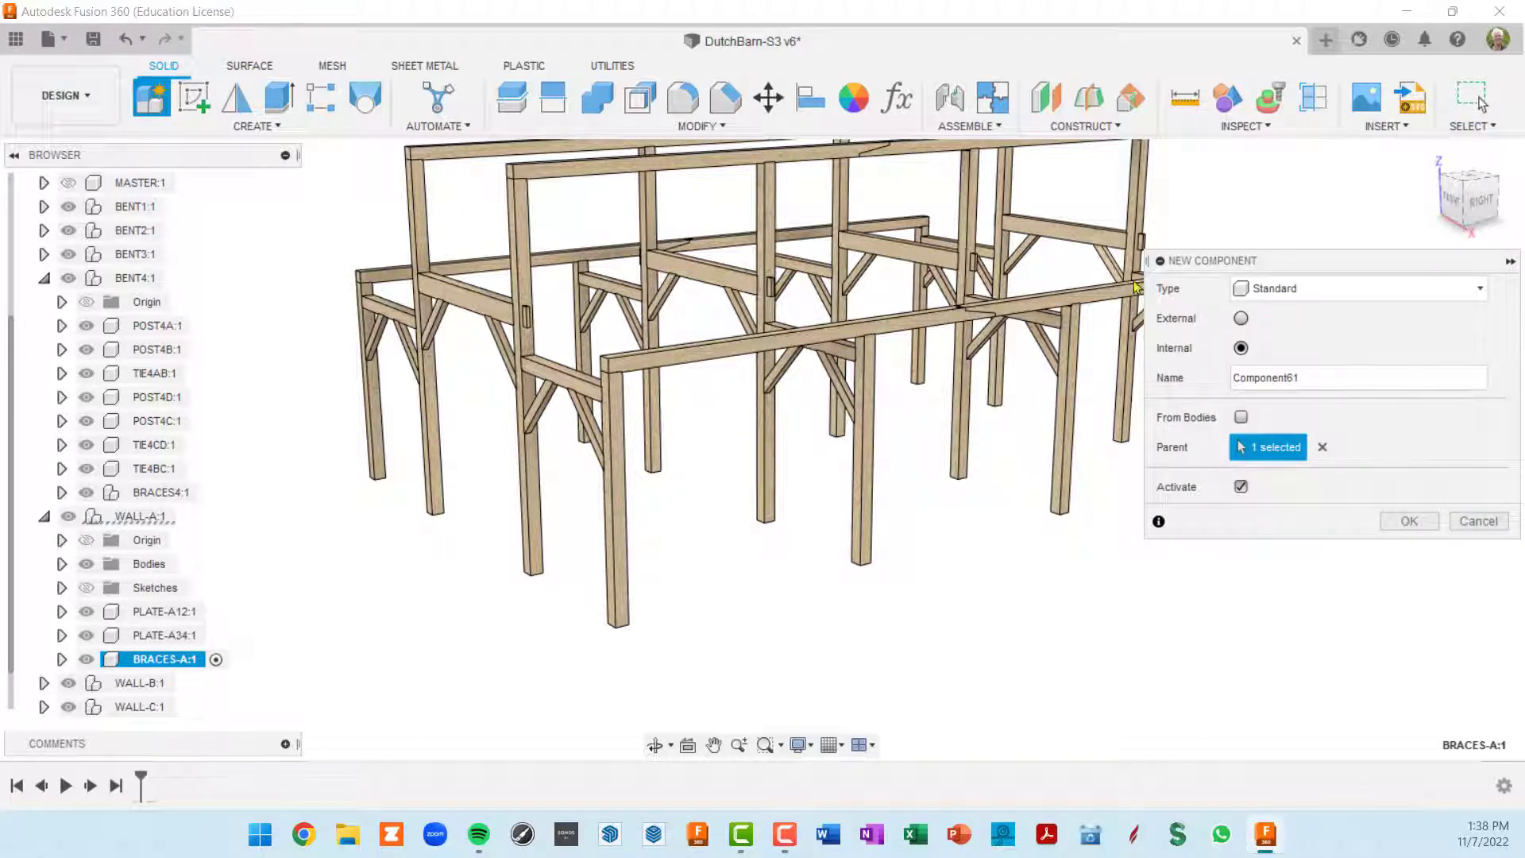
{"action": "left_click", "coordinate": [1314, 371]}
{"action": "double_click", "coordinate": [1314, 371]}
{"action": "type", "text": "WALL_BRACE"}
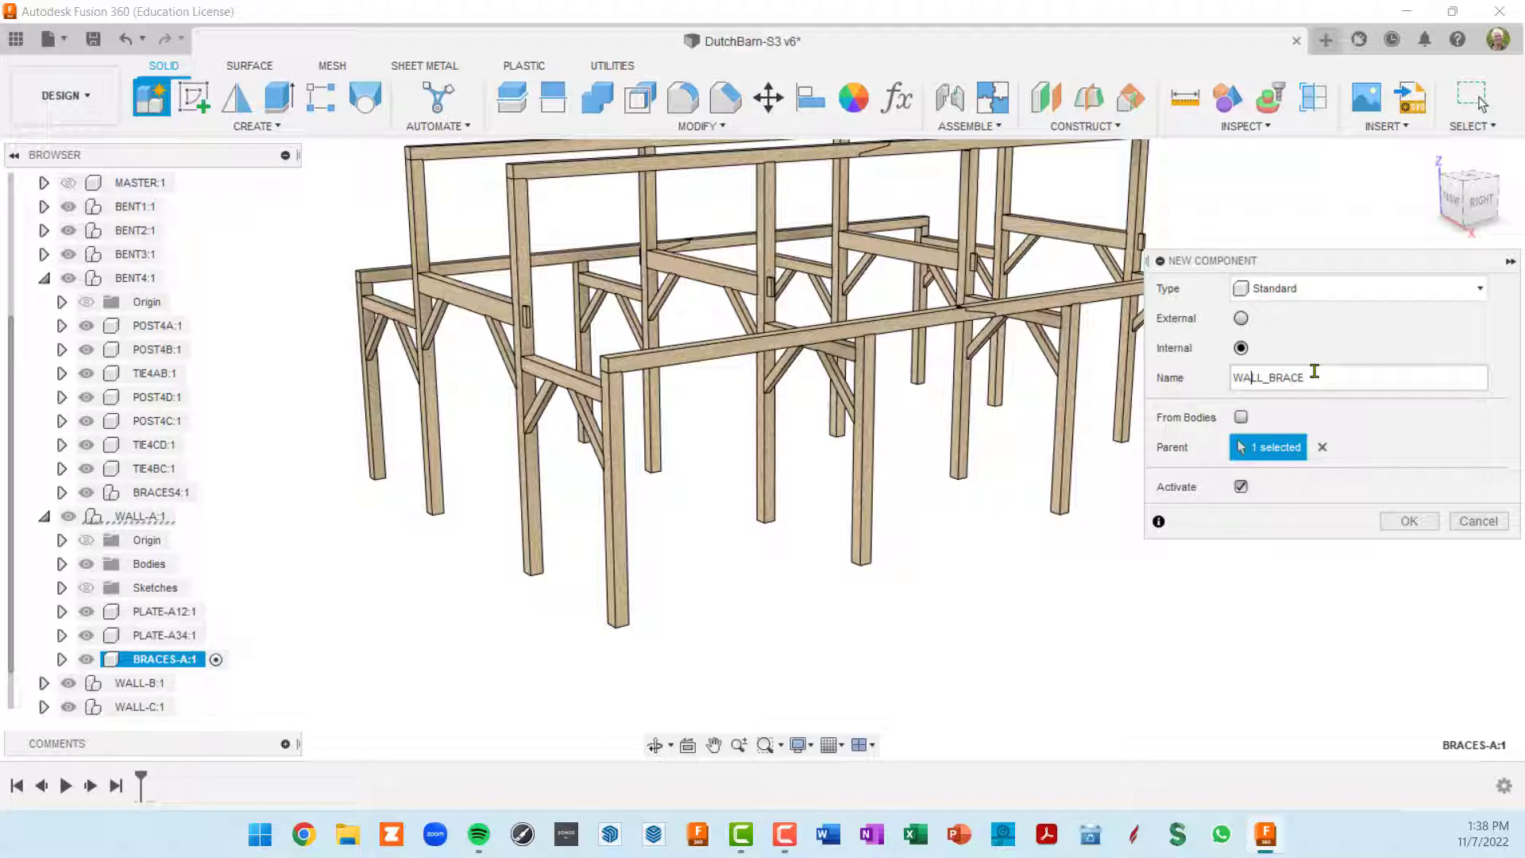
{"action": "type", "text": "A"}
{"action": "key", "text": "BackSpace"}
{"action": "key", "text": "BackSpace"}
{"action": "type", "text": "-"}
{"action": "key", "text": "Return"}
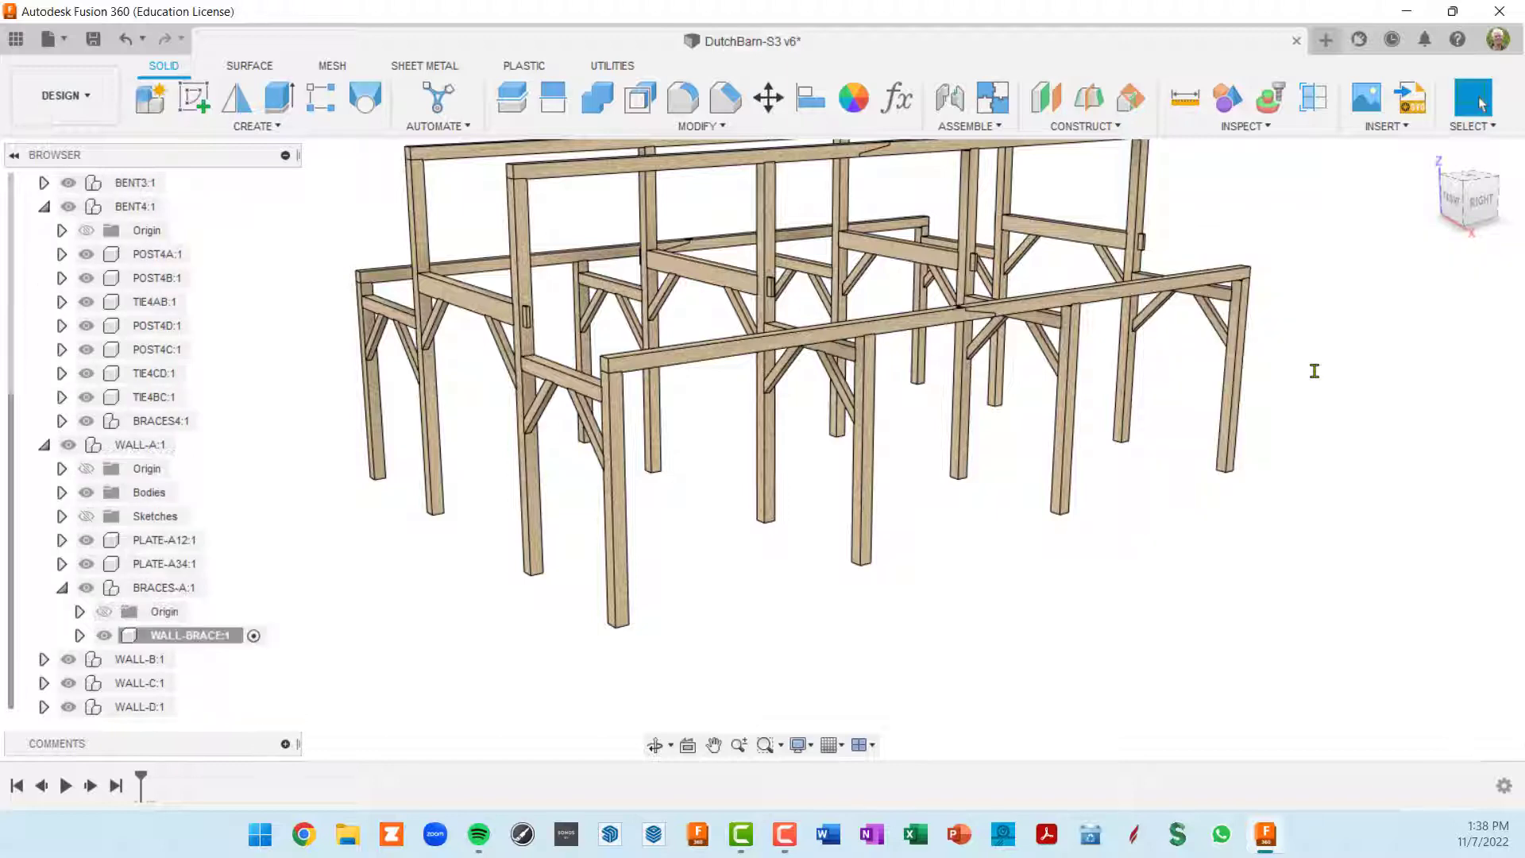
Step: Make BRACES-A the active component instead of WALL-BRACE
{"action": "middle_click_drag", "start_coordinate": [465, 616], "coordinate": [498, 607]}
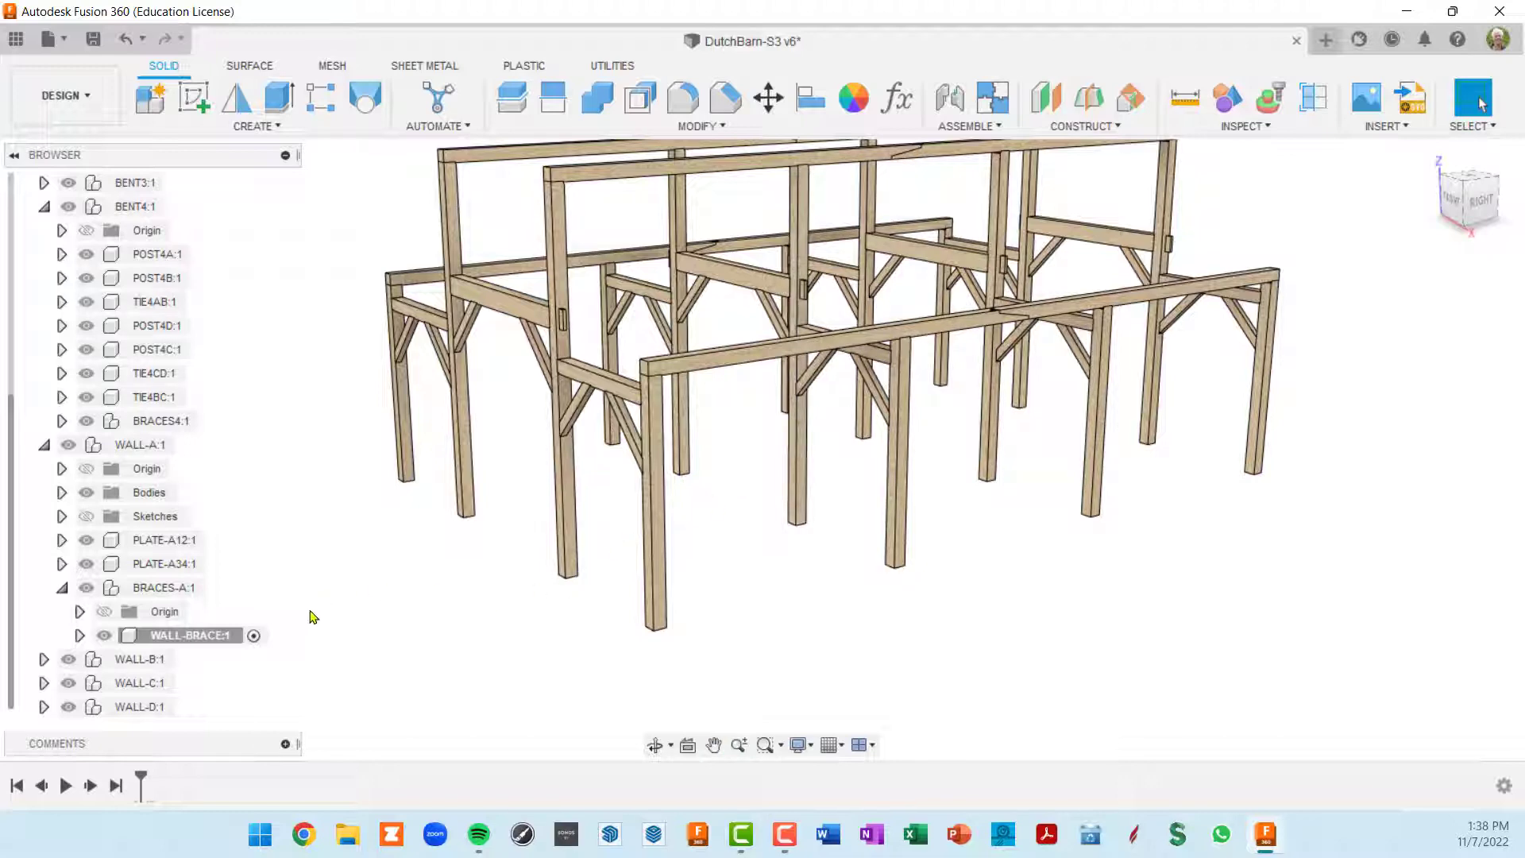
{"action": "left_click", "coordinate": [195, 636]}
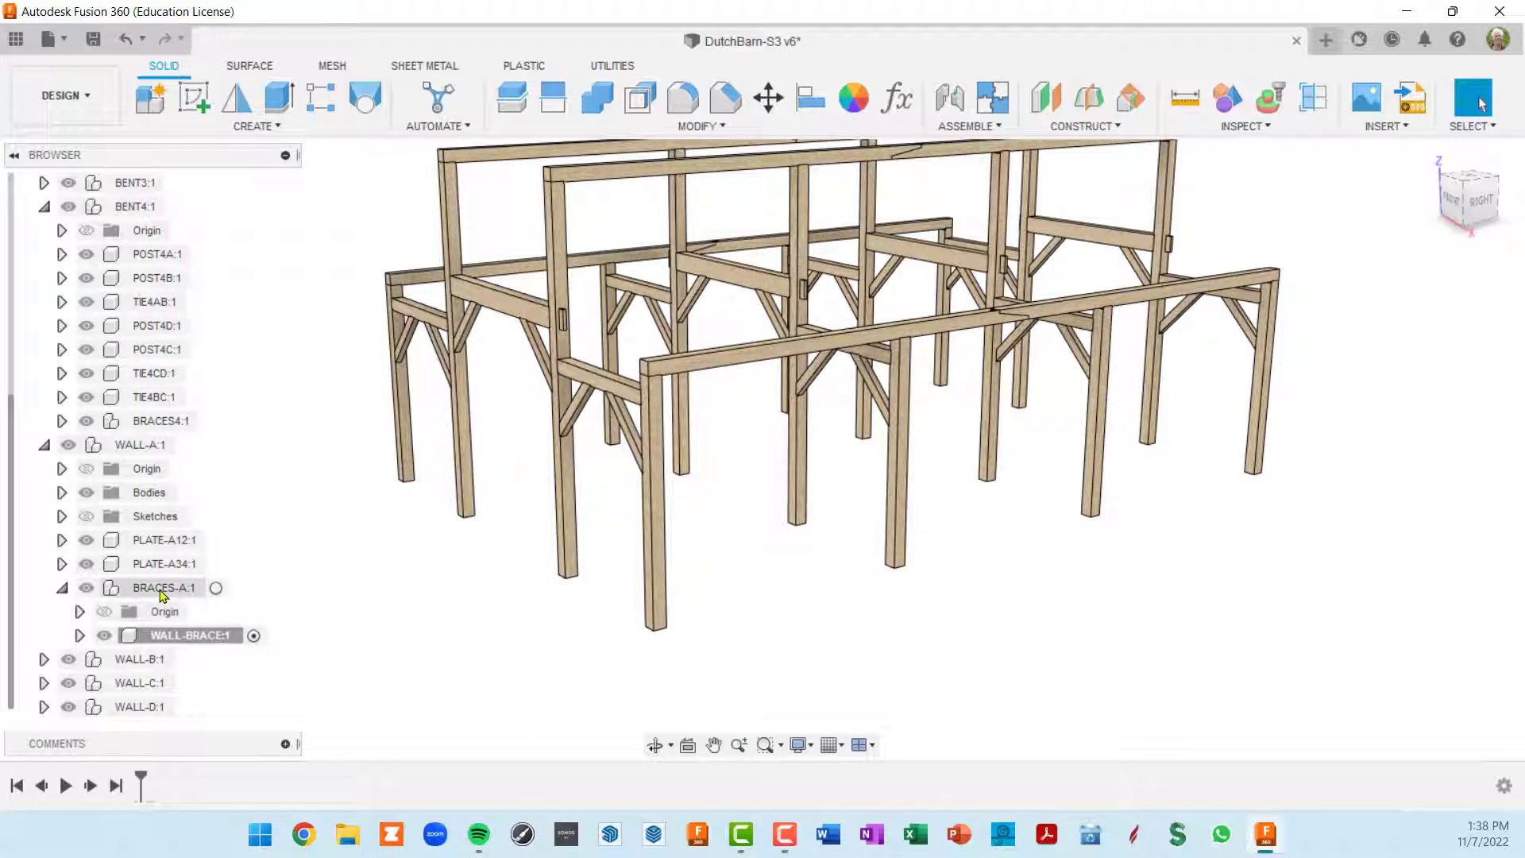
{"action": "left_click", "coordinate": [162, 590]}
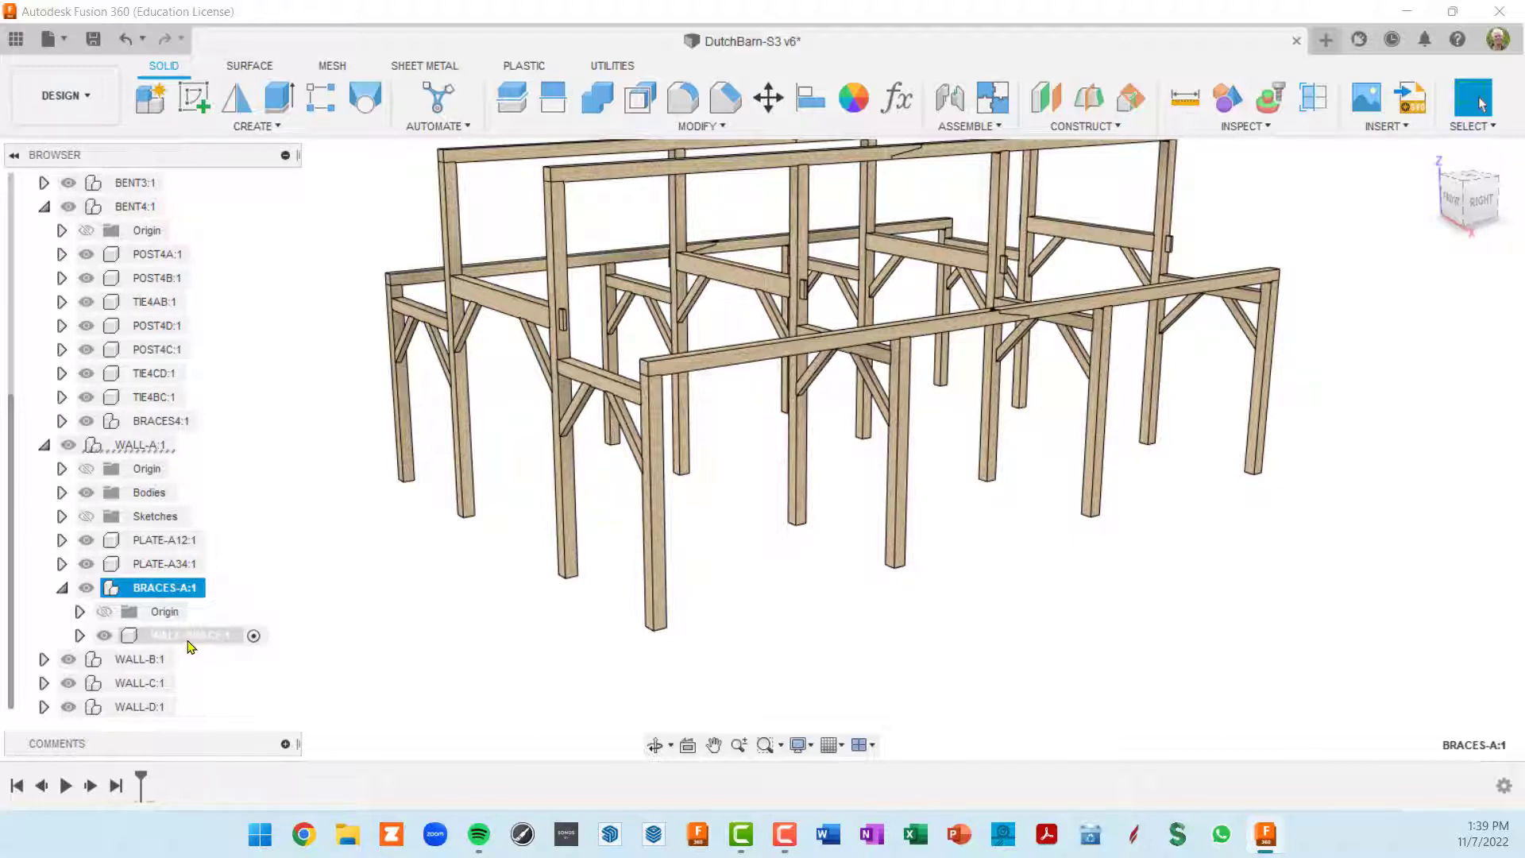
{"action": "double_click", "coordinate": [174, 589]}
{"action": "left_click", "coordinate": [217, 588]}
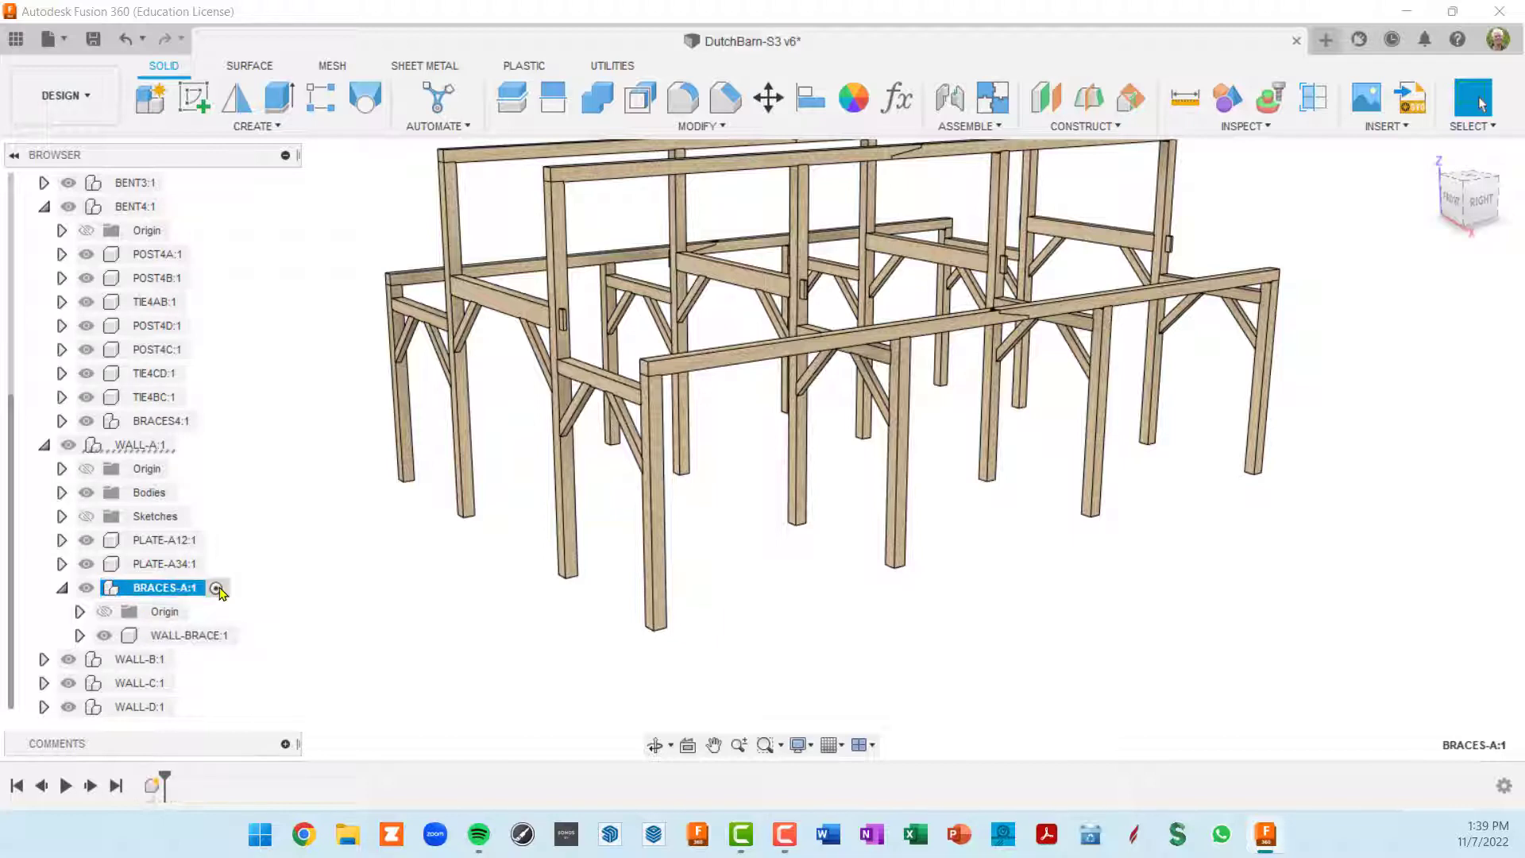
Step: Try picking plate PLATE-A12 and the corner post, and set the selection priority to bodies
{"action": "scroll", "coordinate": [699, 377], "scroll_direction": "up", "scroll_amount": 2}
{"action": "left_click", "coordinate": [714, 368]}
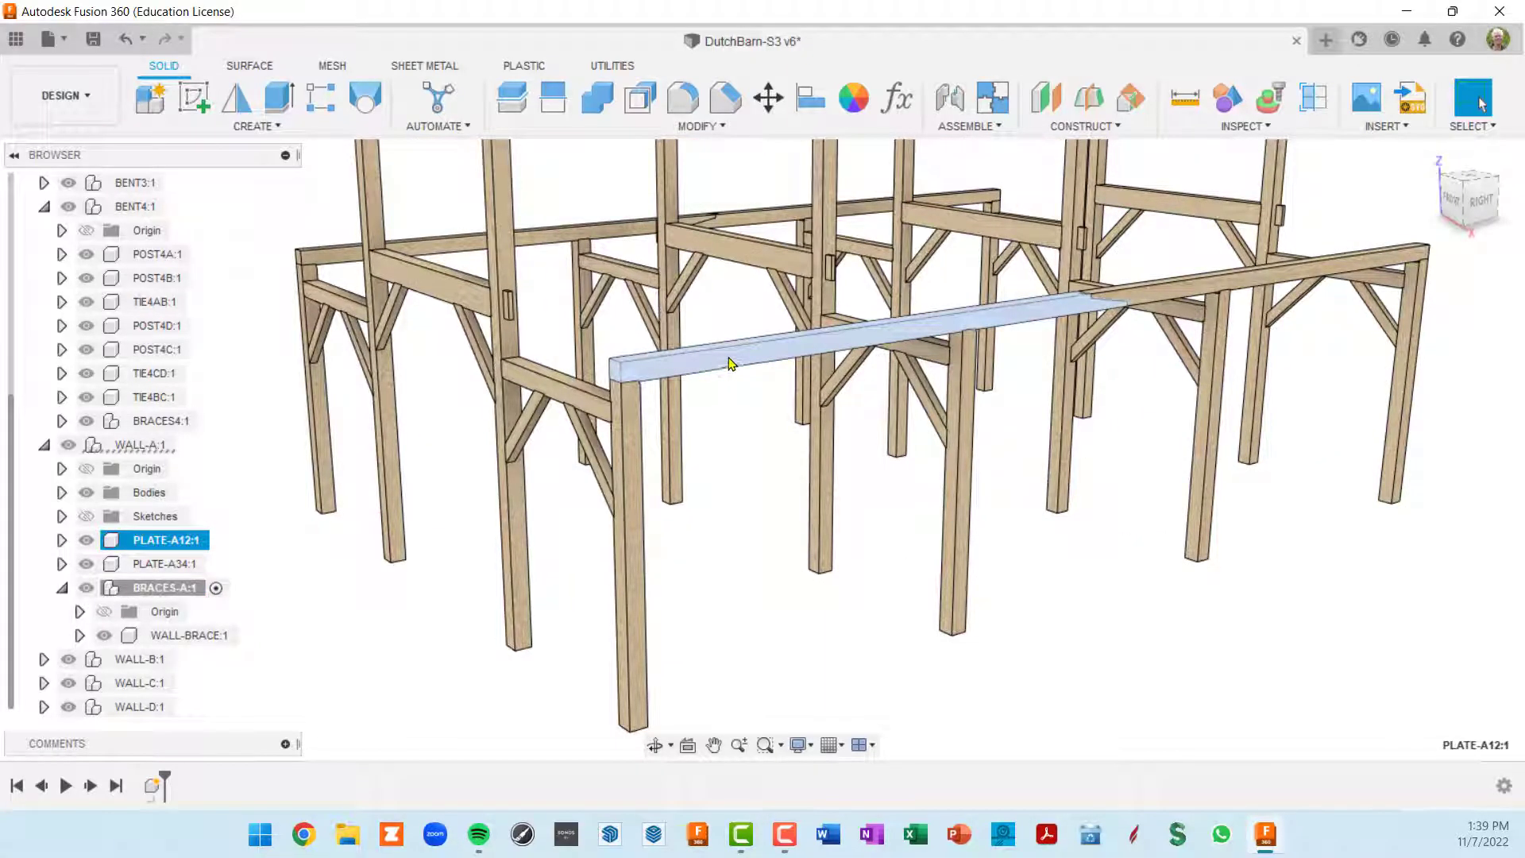
{"action": "left_click", "coordinate": [635, 438]}
{"action": "scroll", "coordinate": [635, 438], "scroll_direction": "up", "scroll_amount": 2}
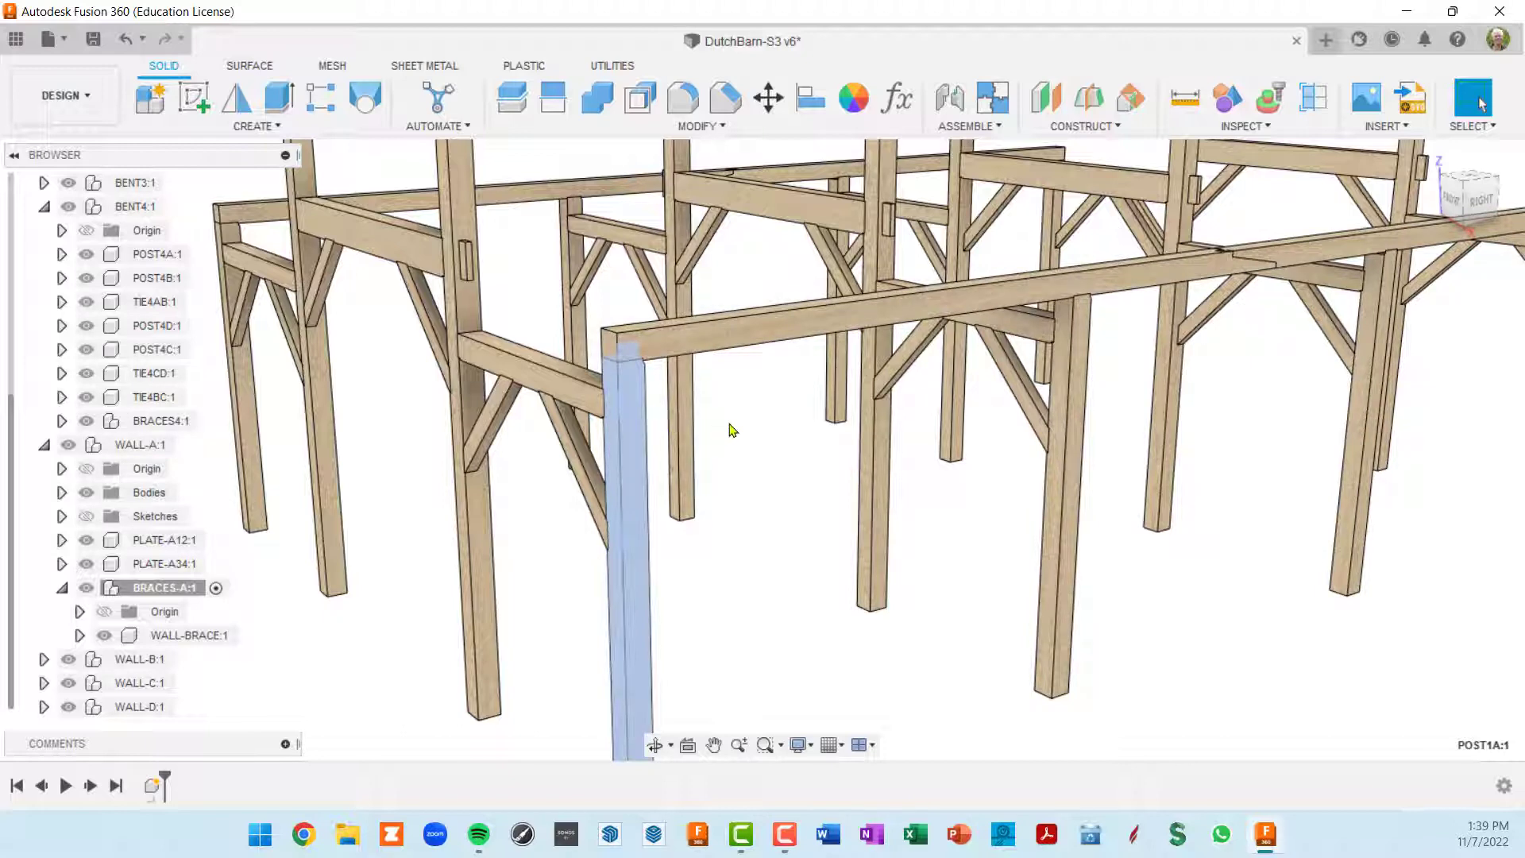
{"action": "left_click", "coordinate": [1495, 129]}
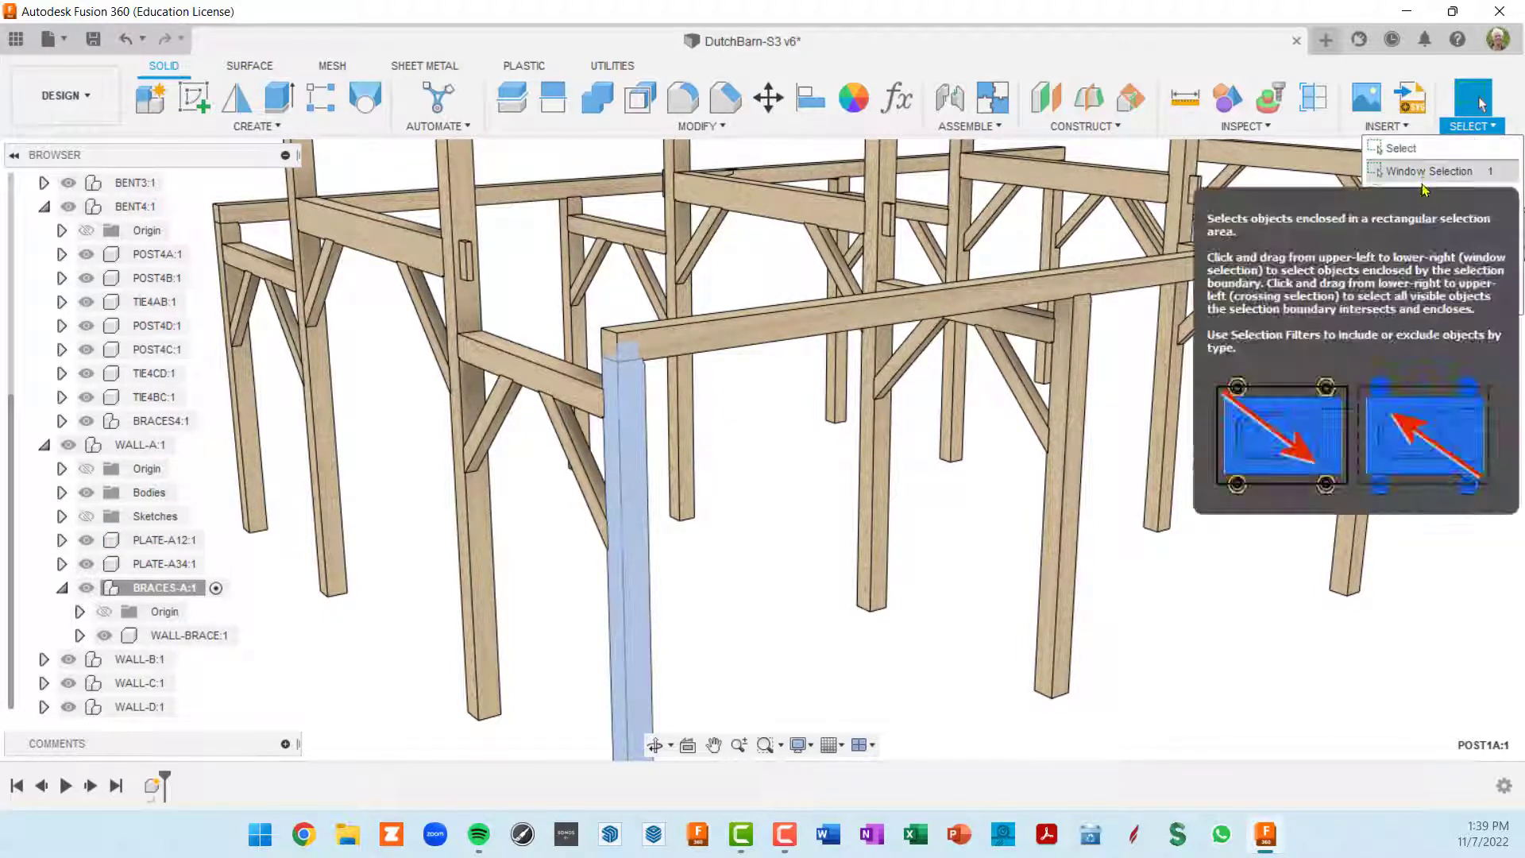
{"action": "mouse_move", "coordinate": [1422, 238]}
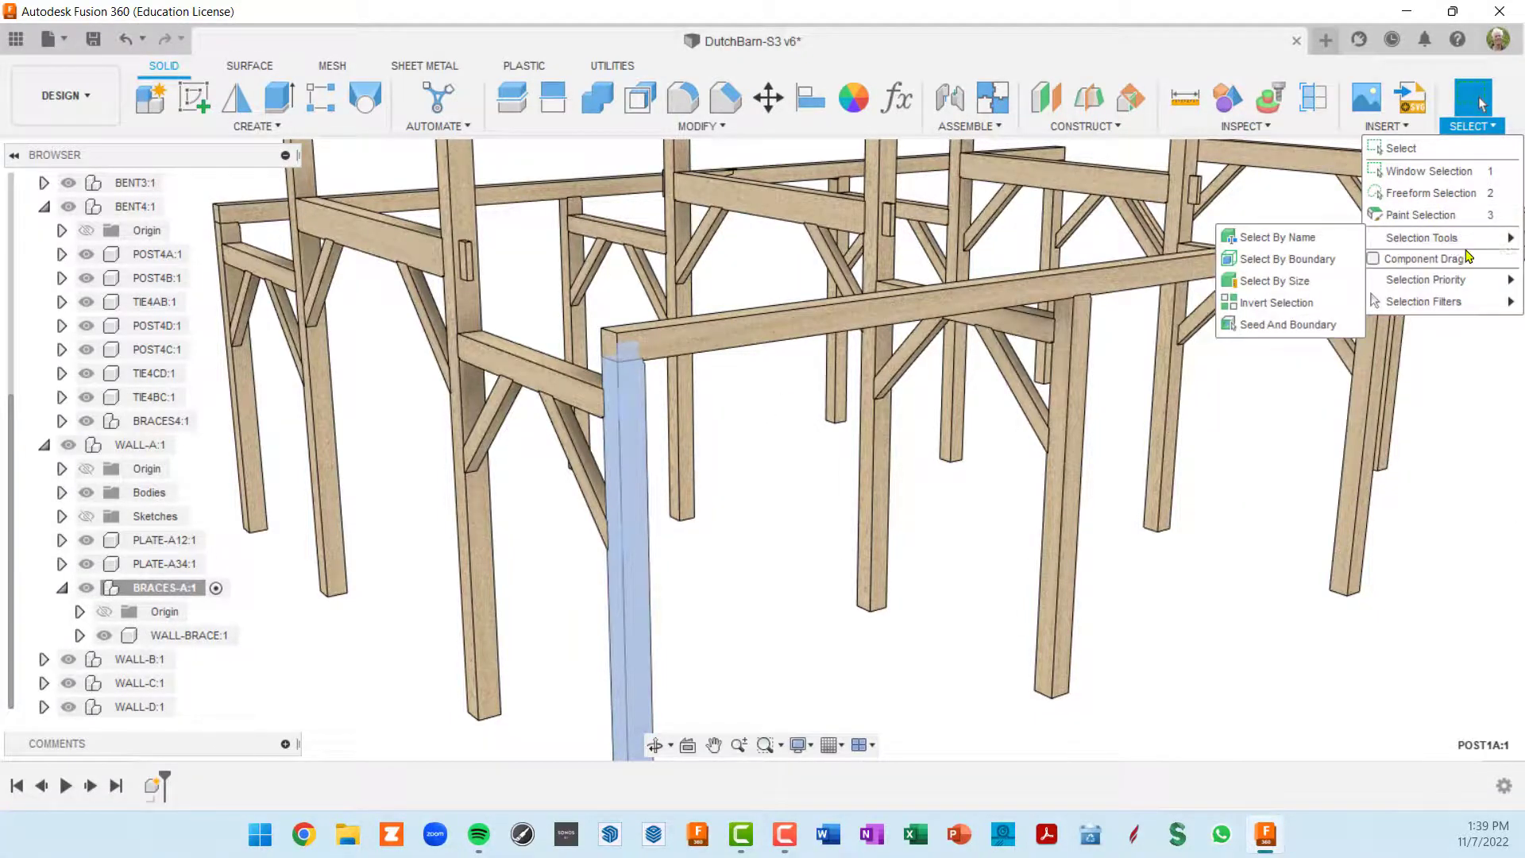
{"action": "mouse_move", "coordinate": [1447, 288]}
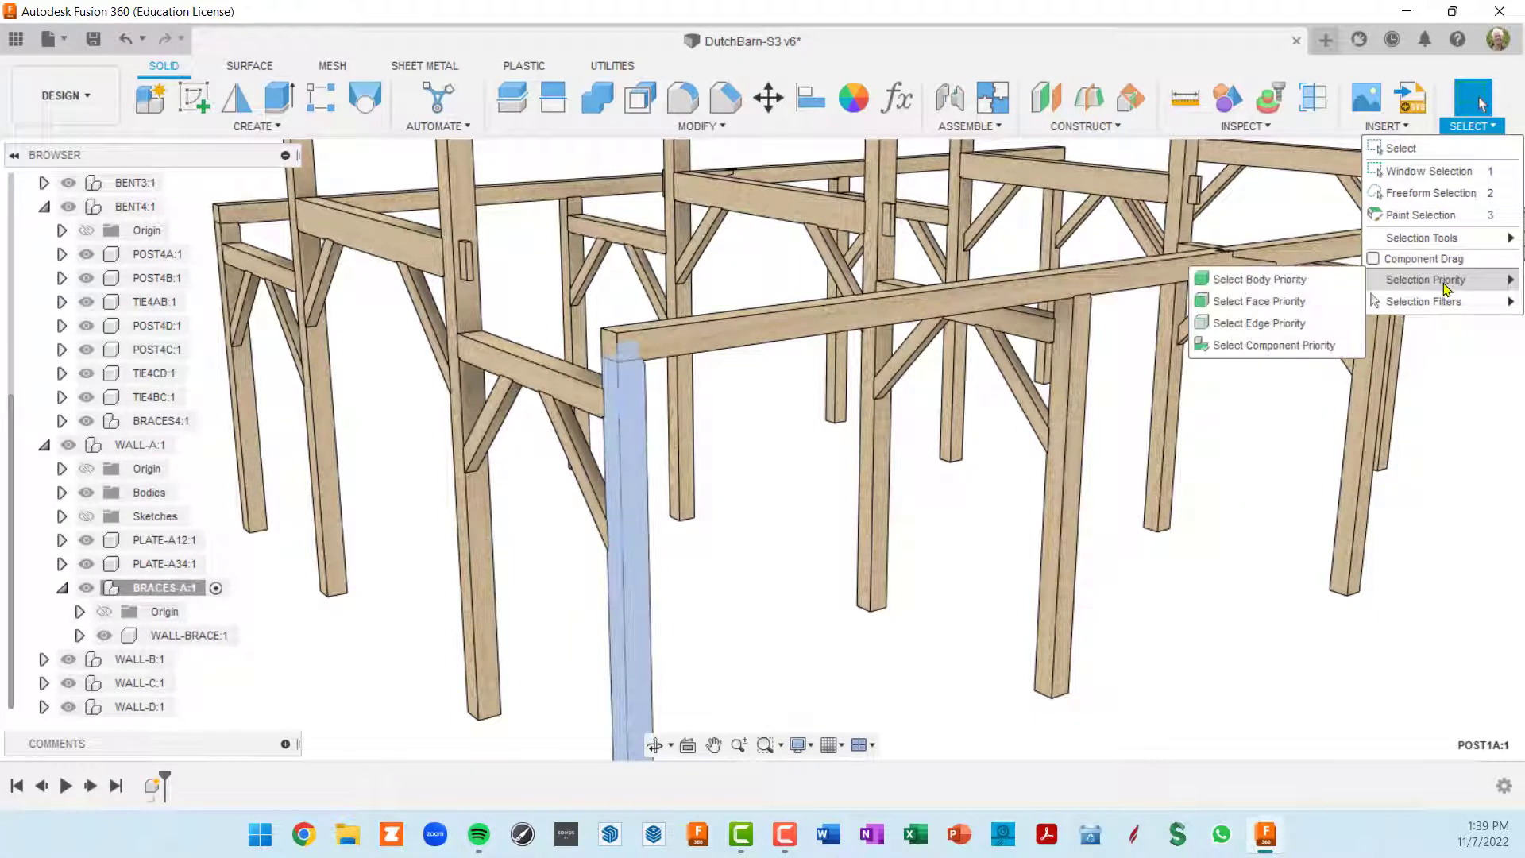
{"action": "left_click", "coordinate": [1293, 283]}
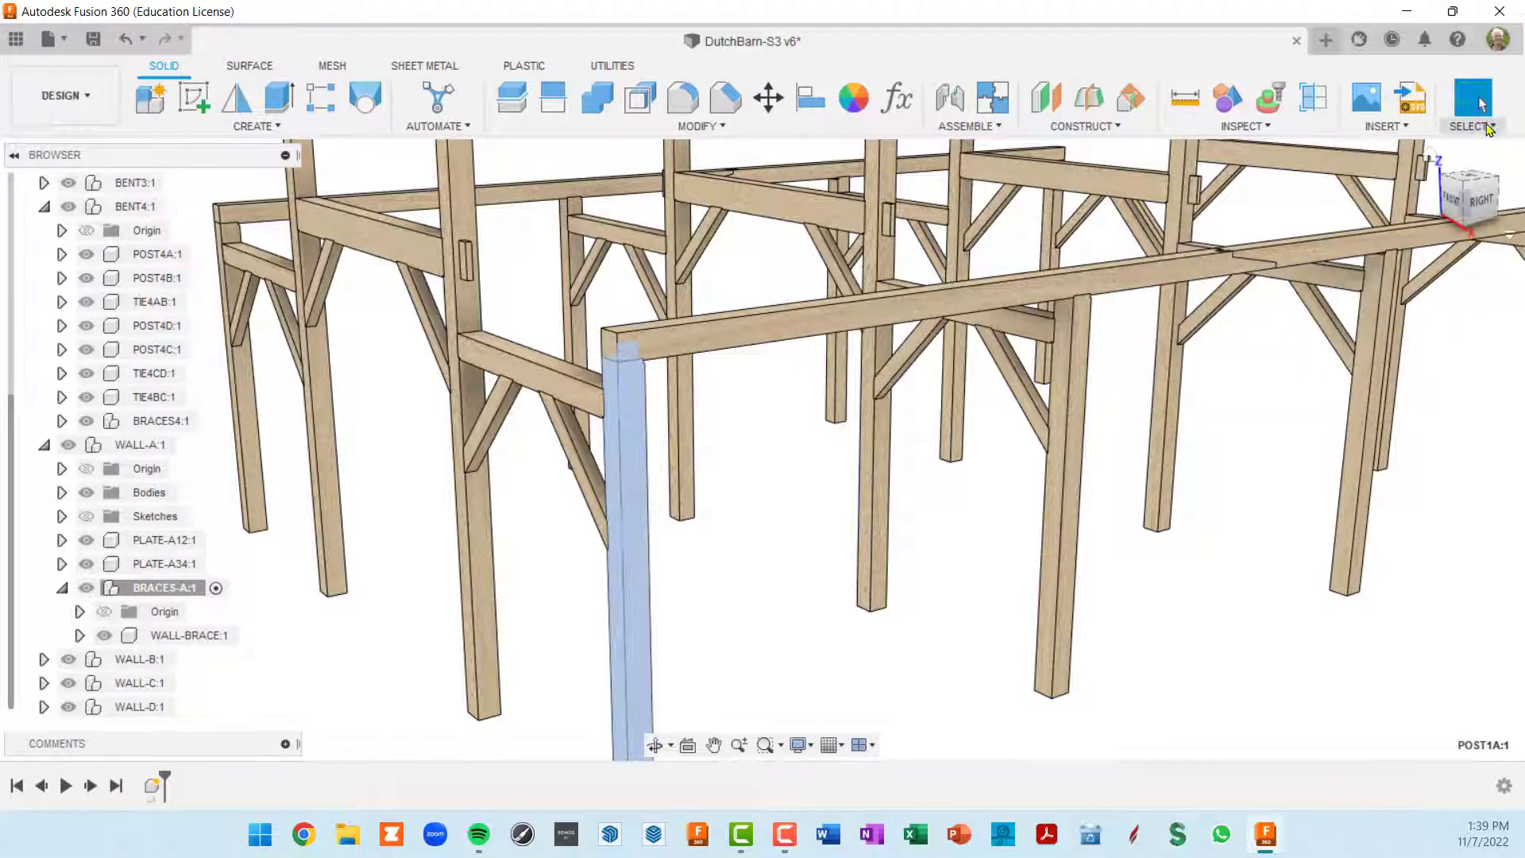
Step: Enable all object types in the selection filters and clear the current selection
{"action": "left_click", "coordinate": [1478, 126]}
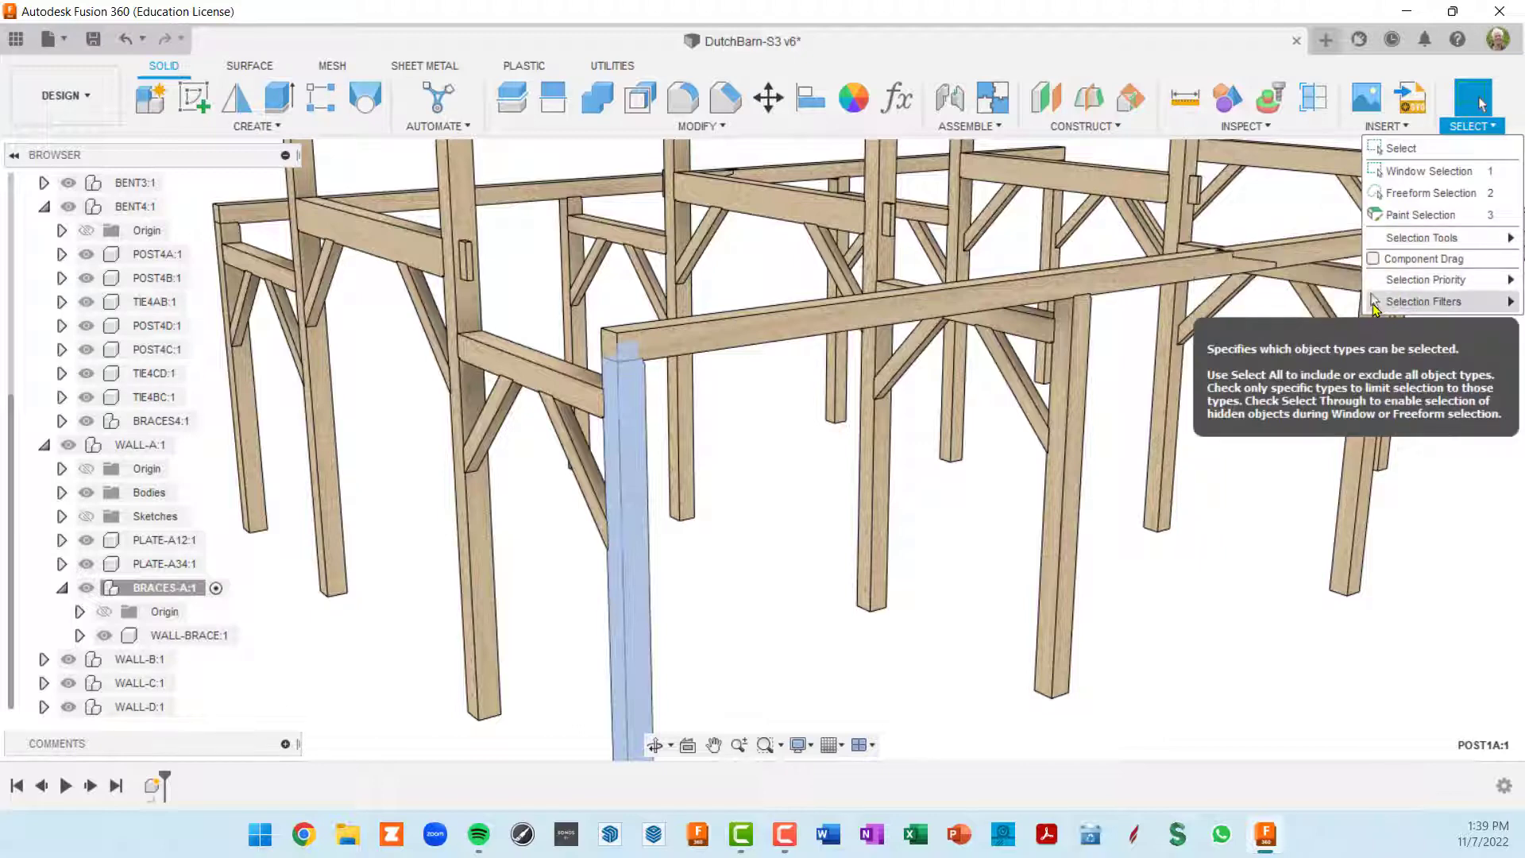
{"action": "mouse_move", "coordinate": [1377, 306]}
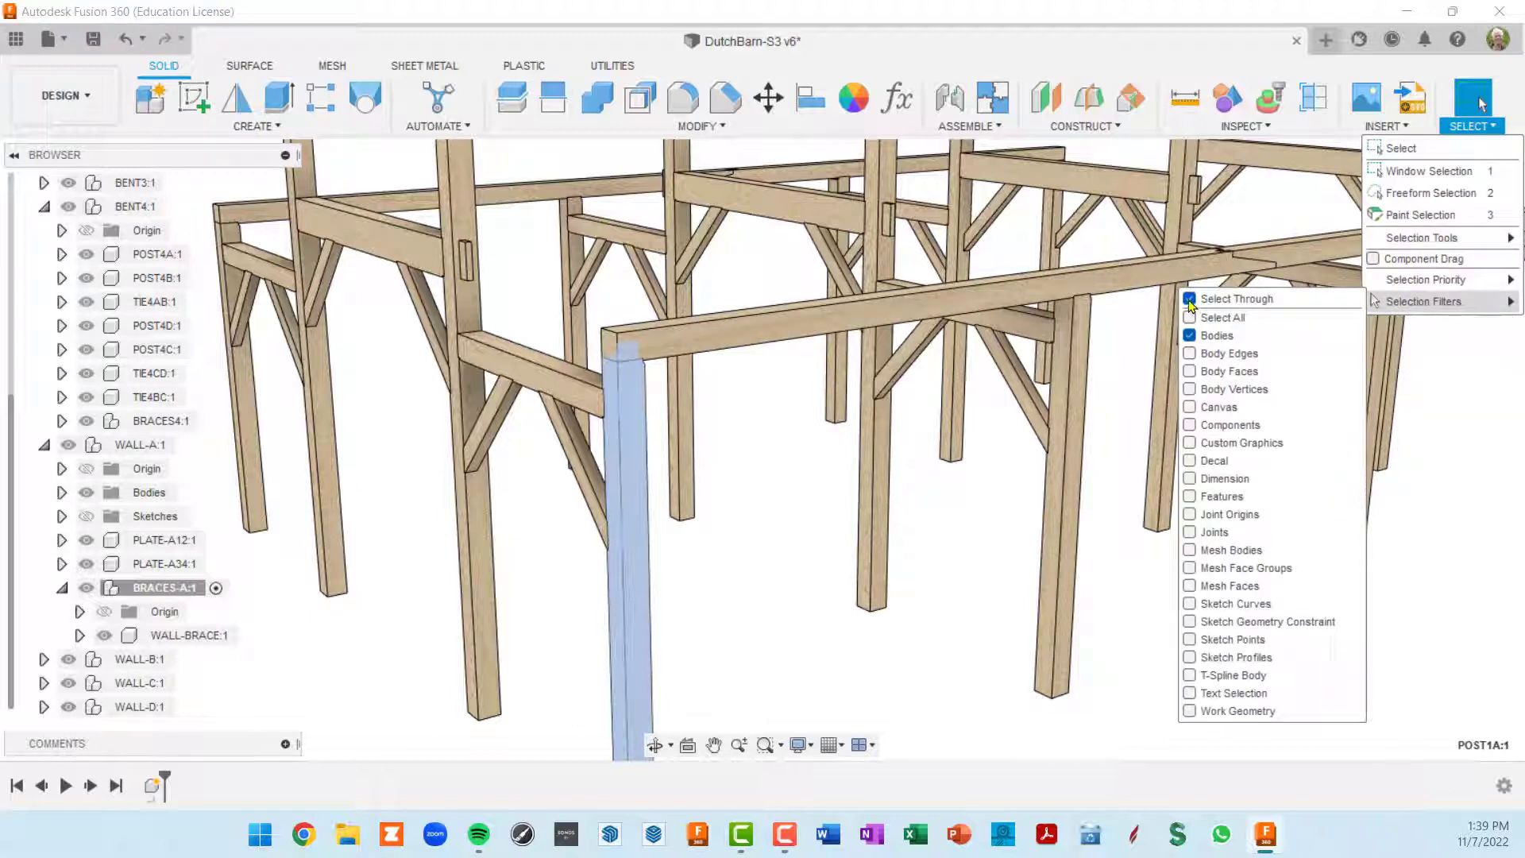
{"action": "left_click", "coordinate": [1195, 317]}
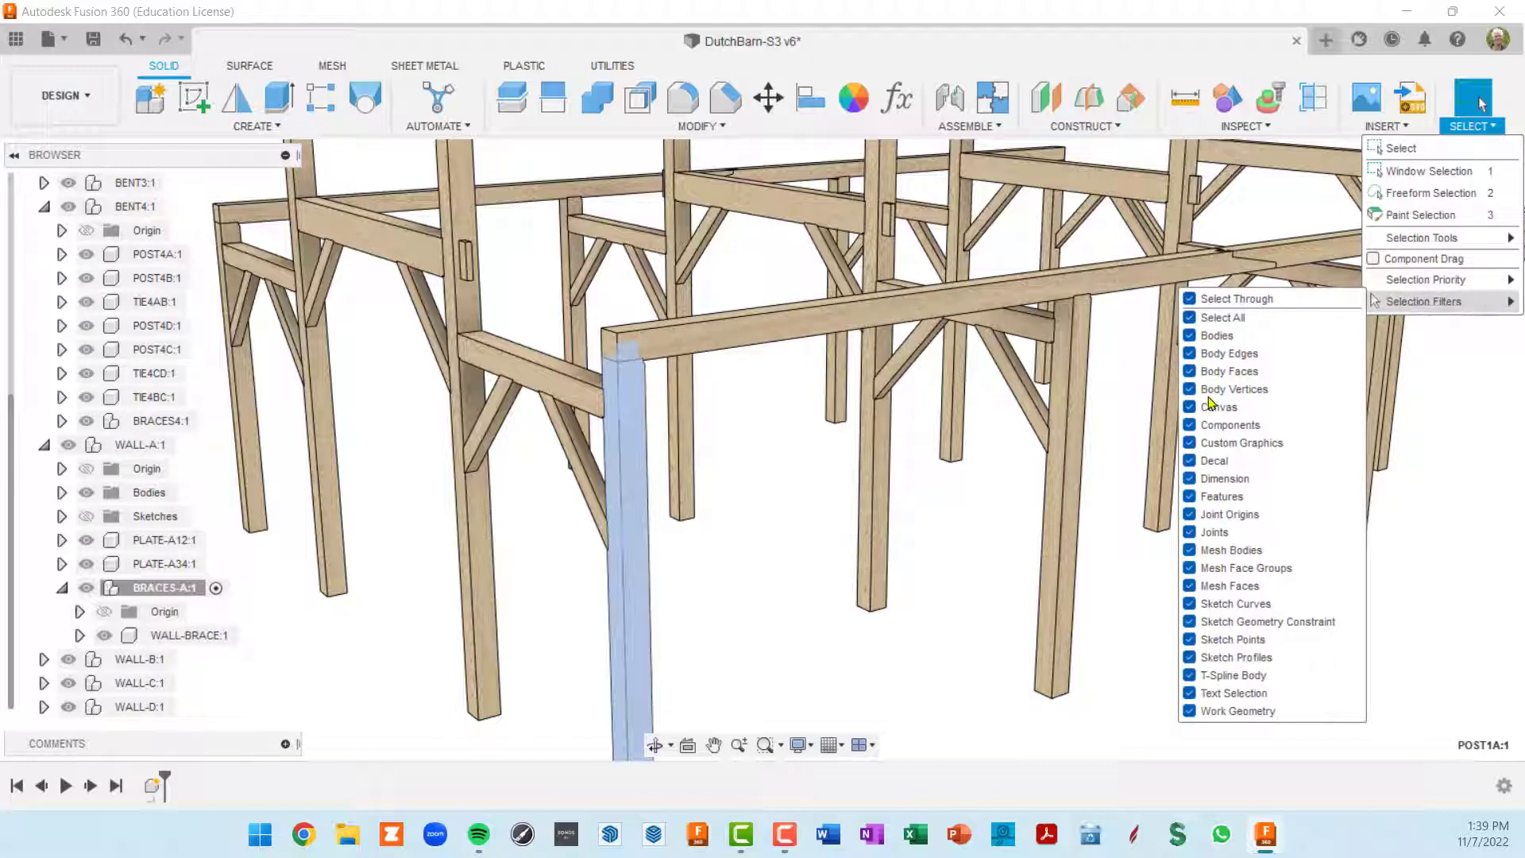
{"action": "left_click", "coordinate": [1480, 363]}
{"action": "left_click", "coordinate": [1479, 363]}
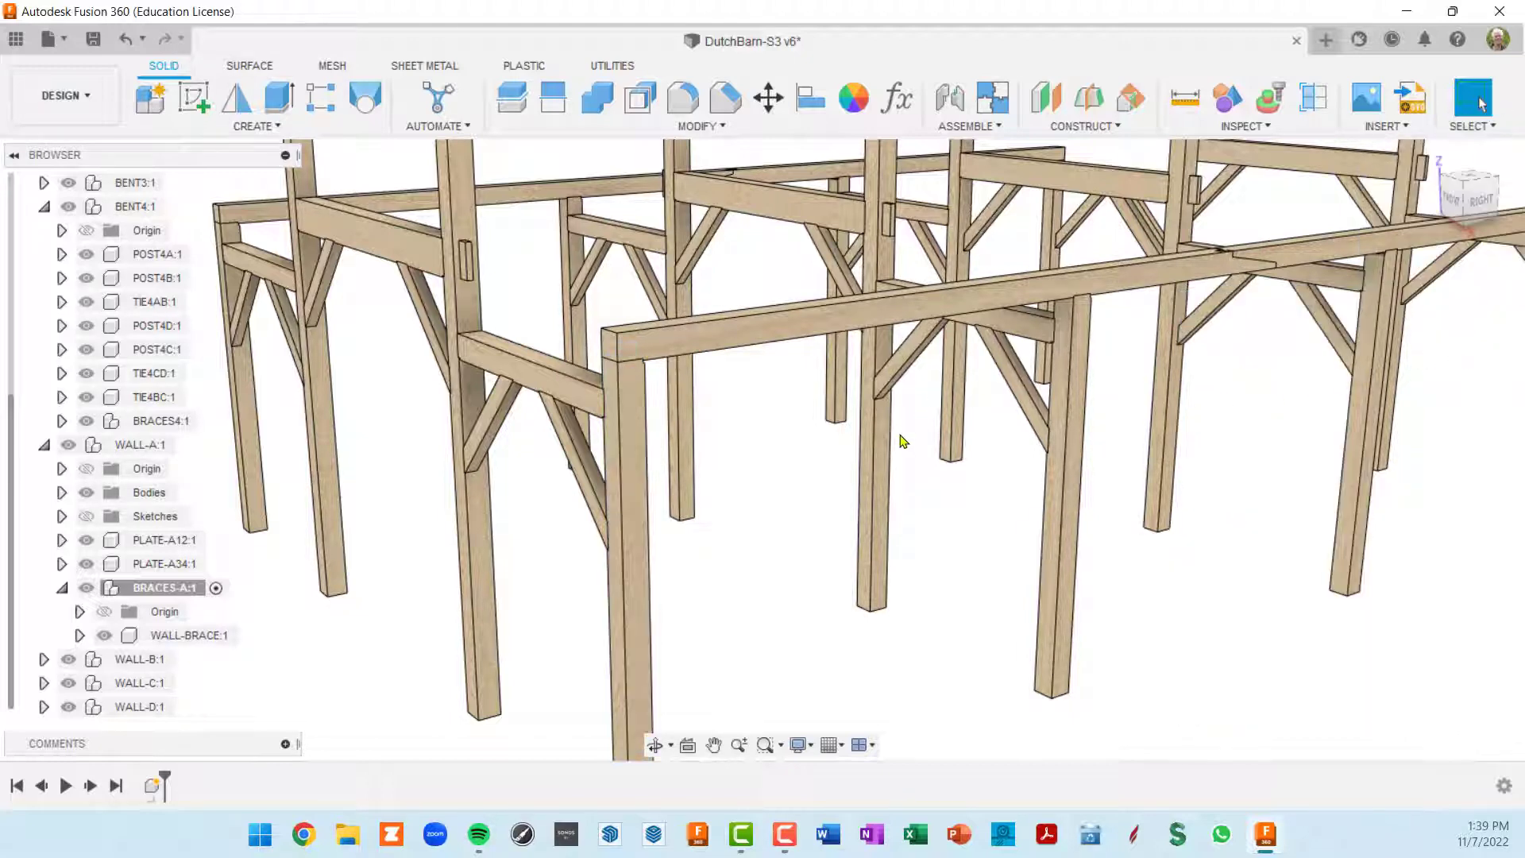
Step: Start a sketch in BRACES-A on the outer side face of WALL-A's near corner post
{"action": "middle_click_drag", "start_coordinate": [902, 437], "coordinate": [859, 383]}
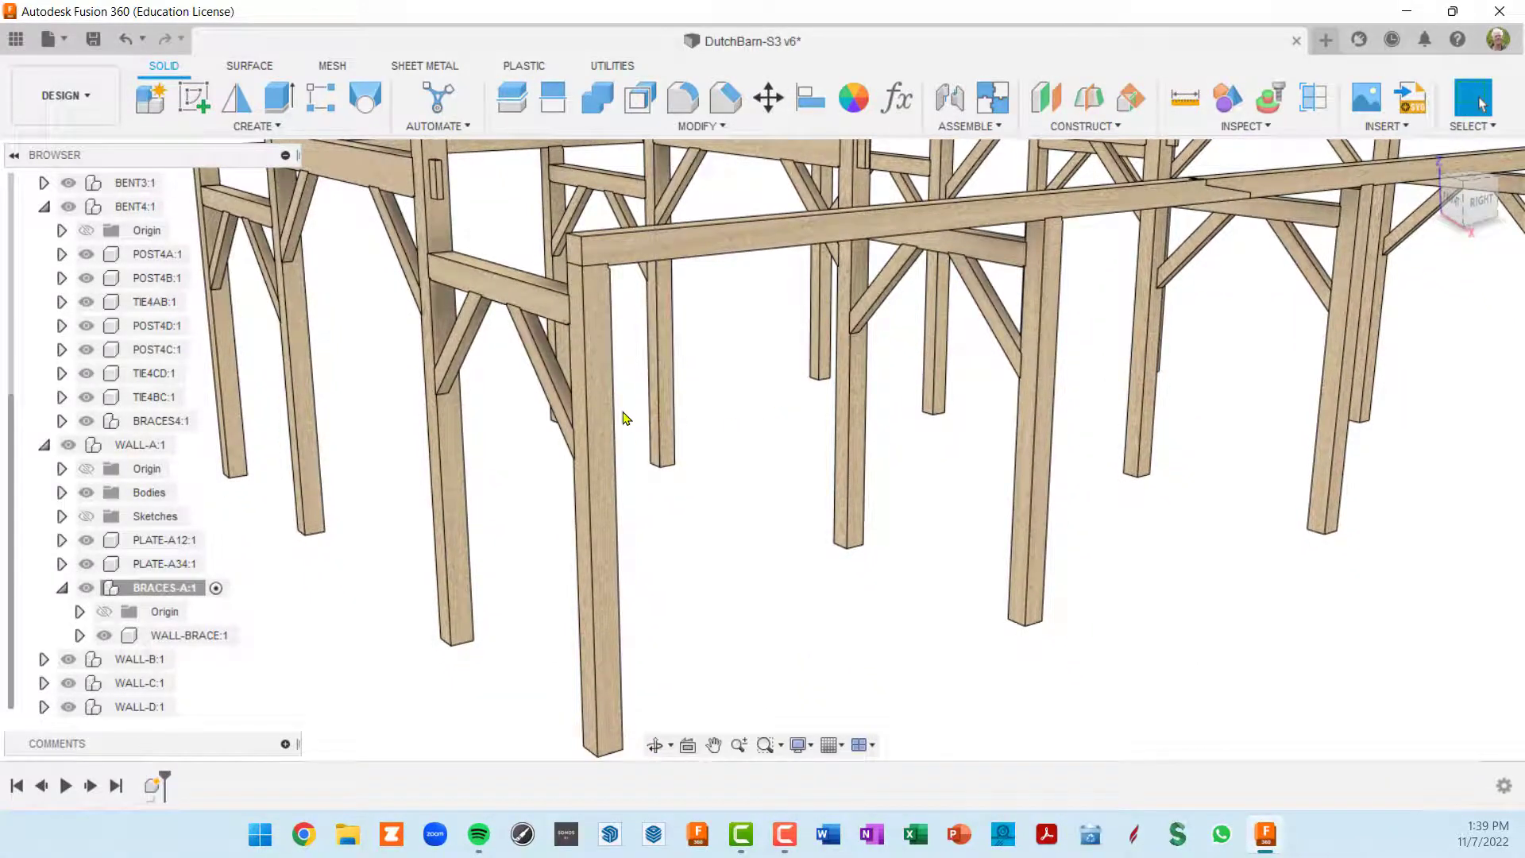
{"action": "left_click", "coordinate": [602, 397]}
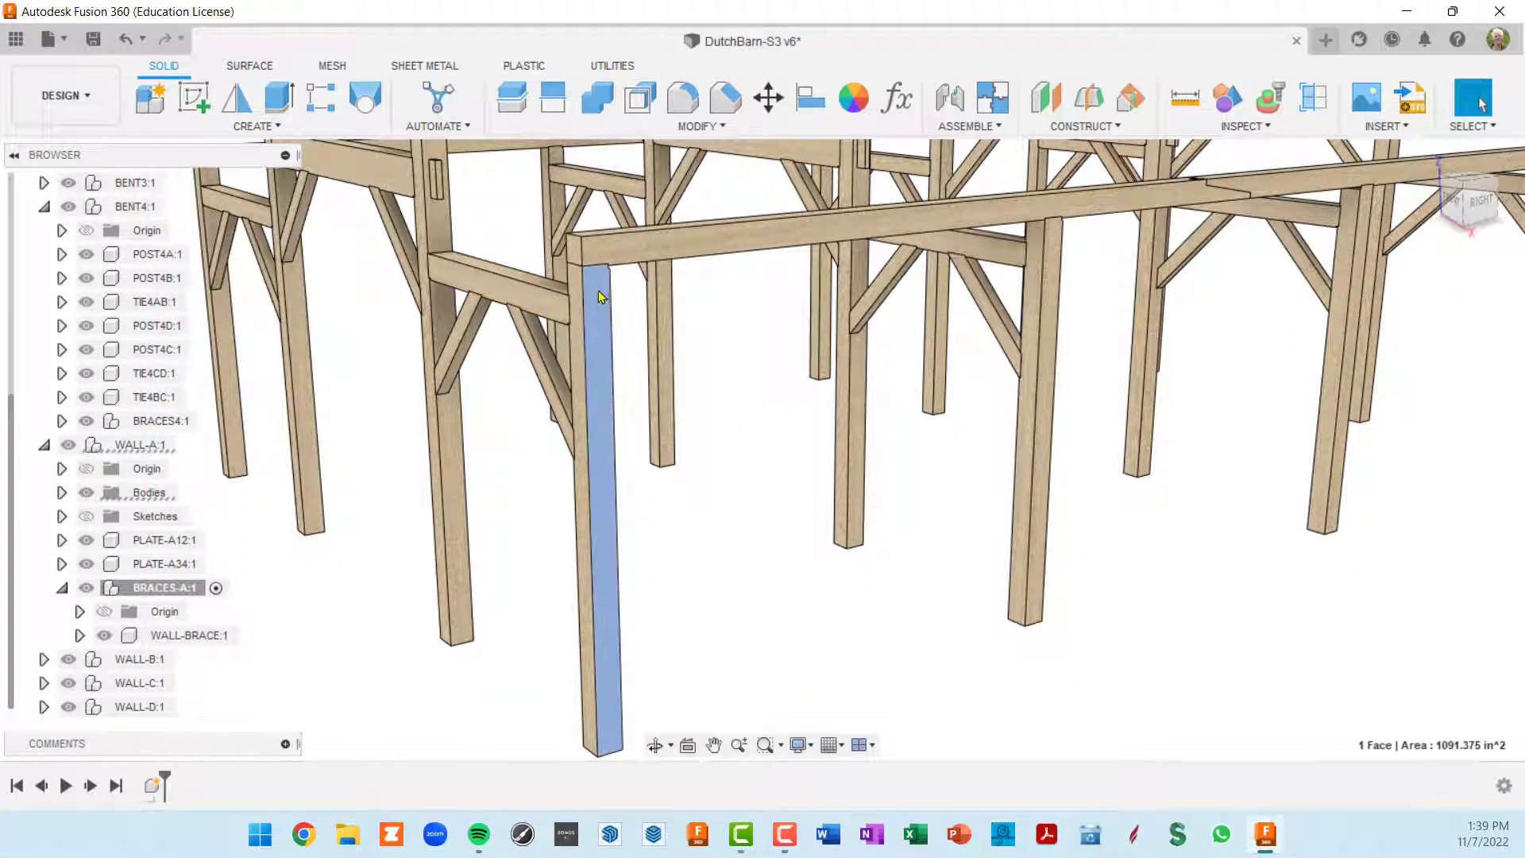
{"action": "scroll", "coordinate": [604, 455], "scroll_direction": "down", "scroll_amount": 5}
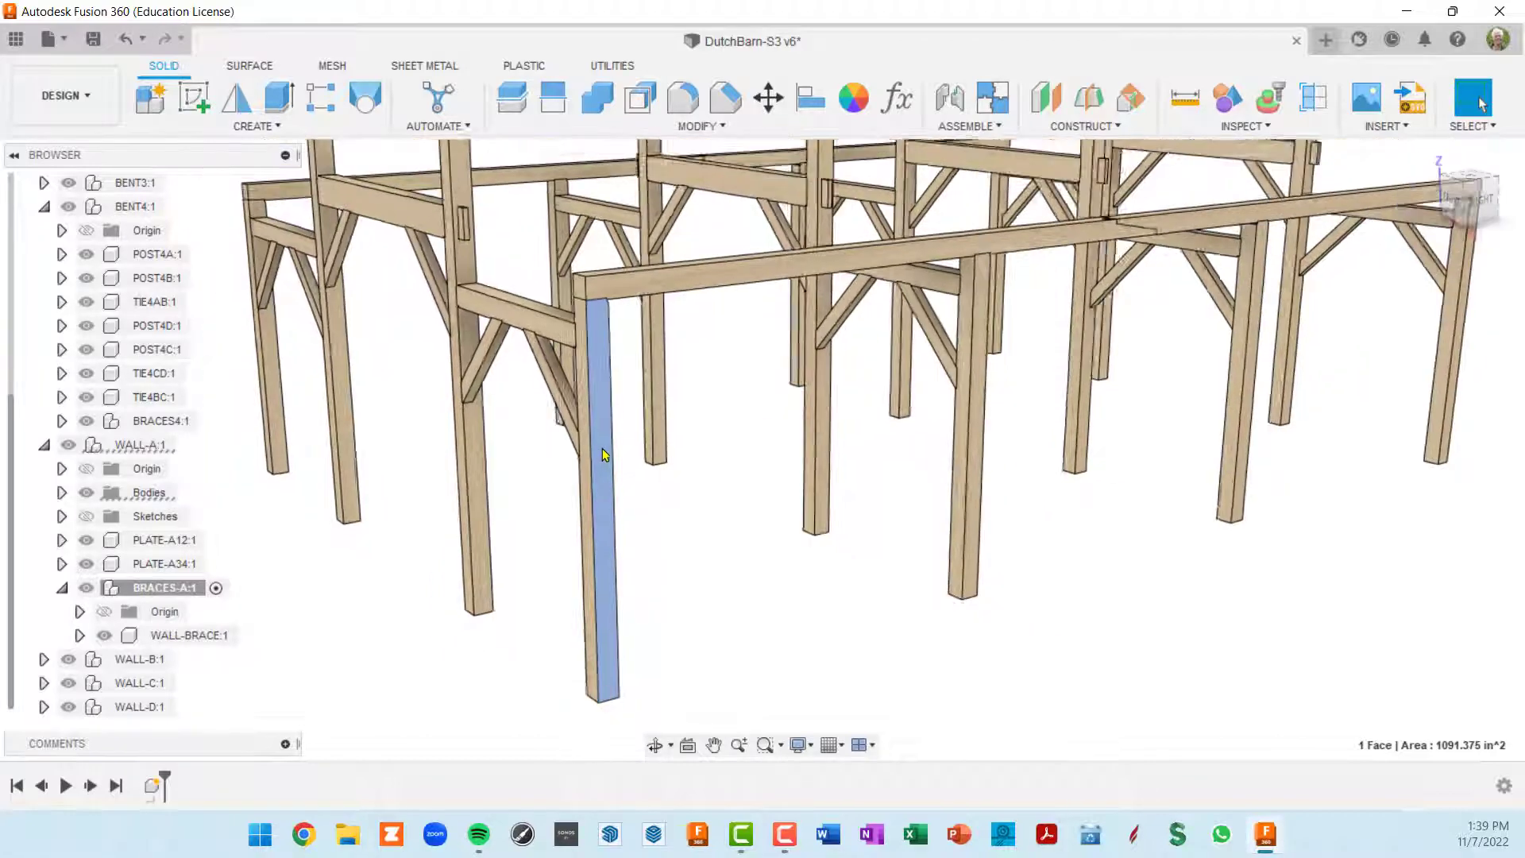
{"action": "left_click", "coordinate": [193, 99]}
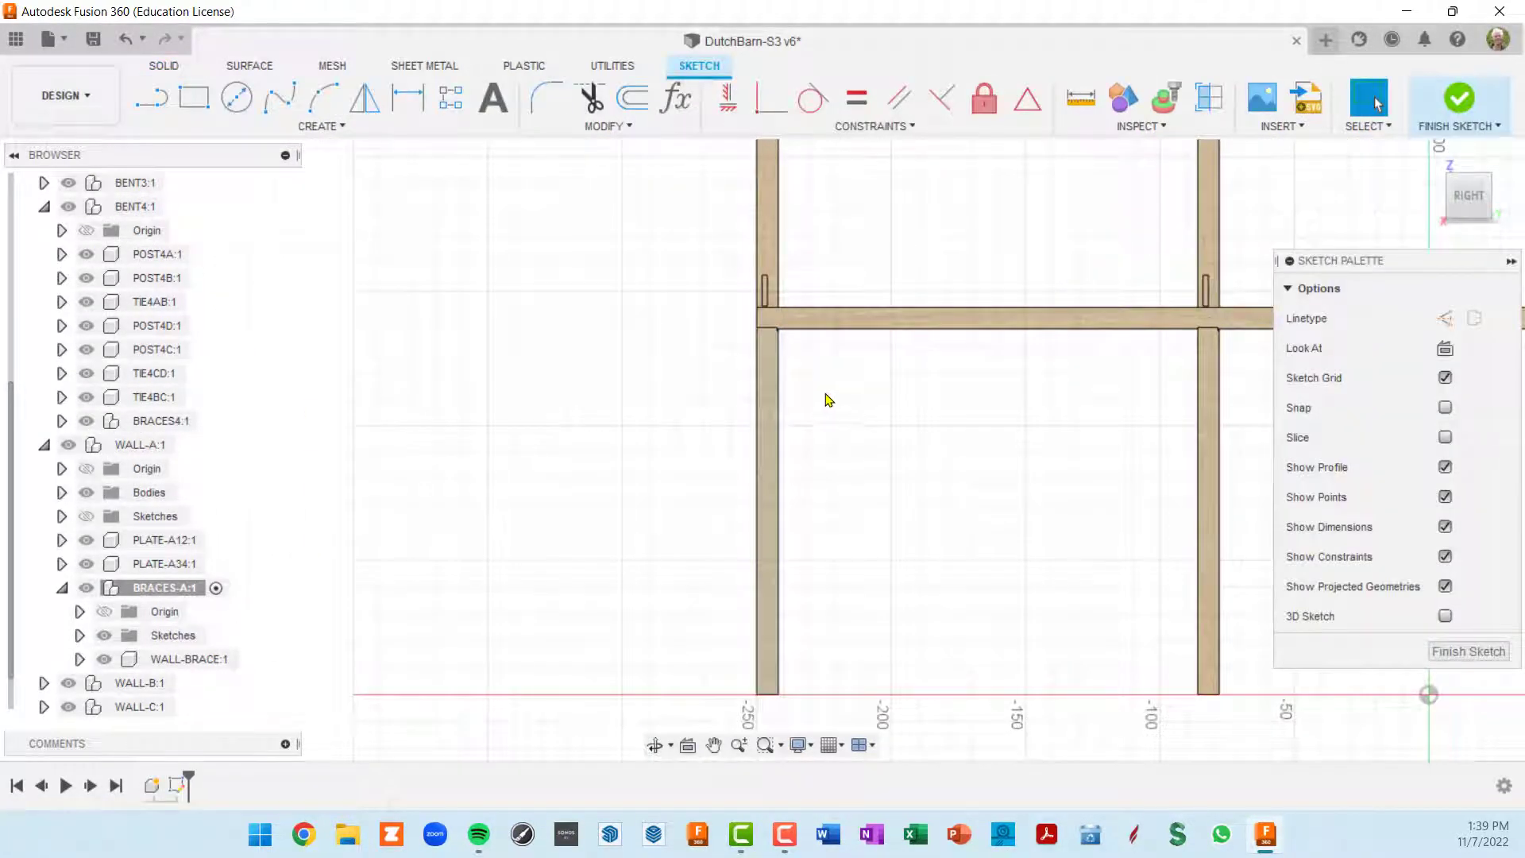
Step: Sketch a line at 45 degrees from the corner post's inner edge up to the underside of the wall plate
{"action": "mouse_move", "coordinate": [824, 399]}
{"action": "middle_mouse_down"}
{"action": "mouse_move", "coordinate": [692, 381]}
{"action": "mouse_move", "coordinate": [699, 419]}
{"action": "middle_mouse_up"}
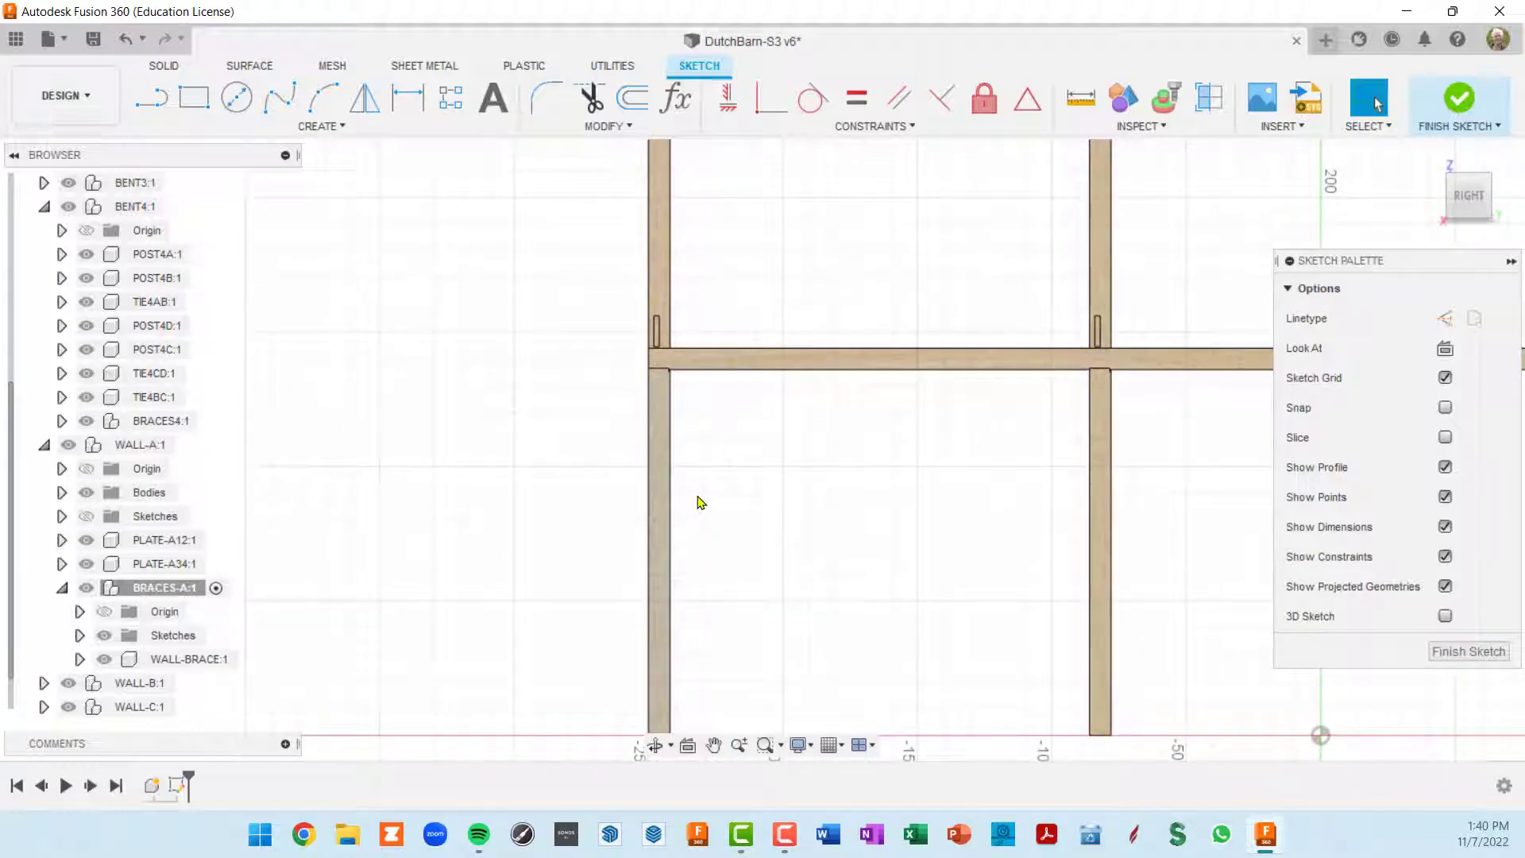
{"action": "key", "text": "l"}
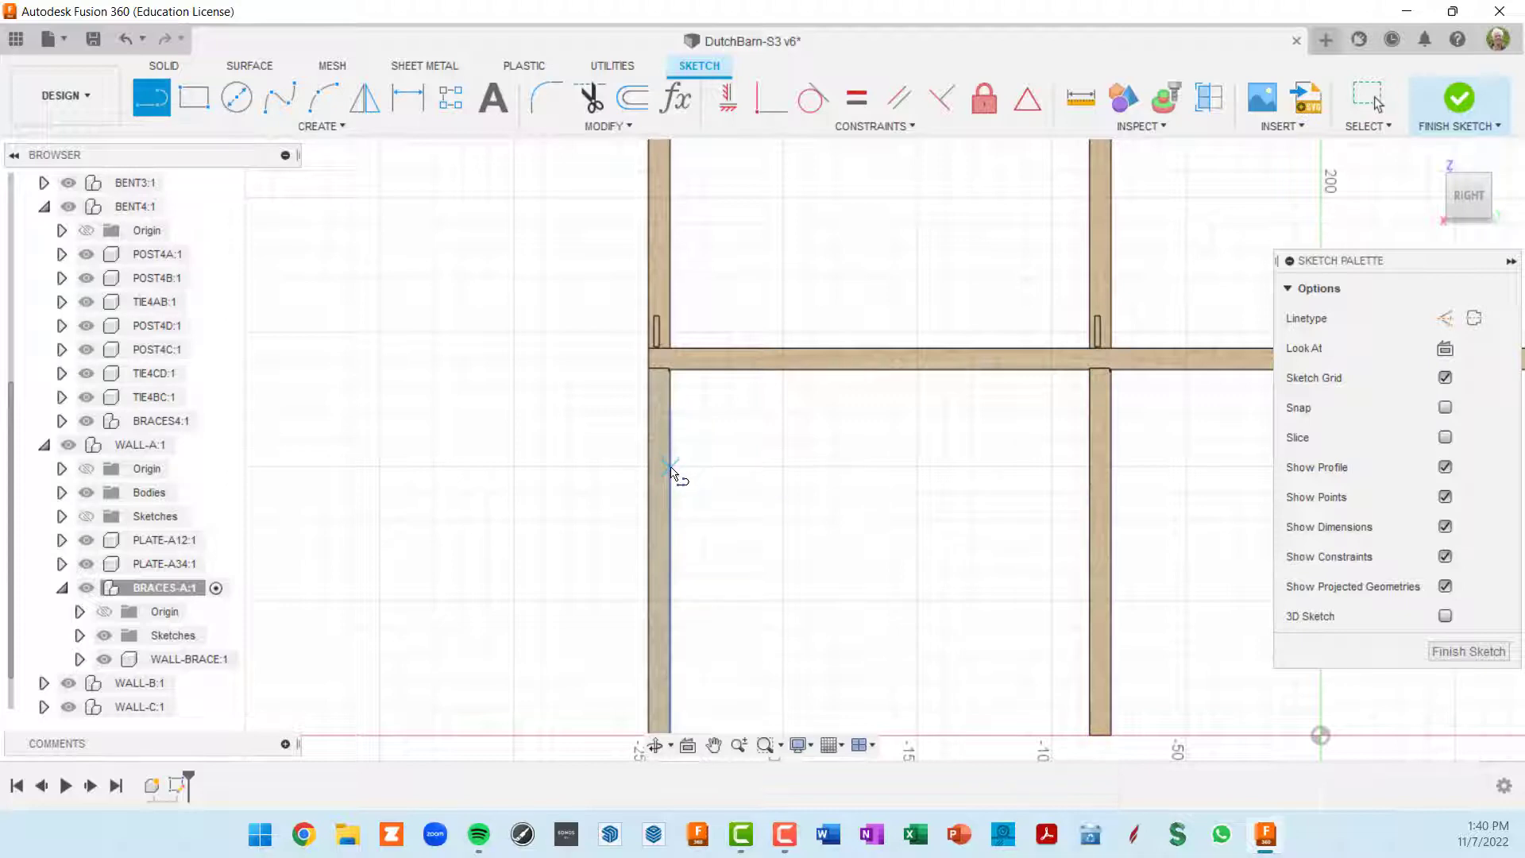
{"action": "left_click", "coordinate": [670, 468]}
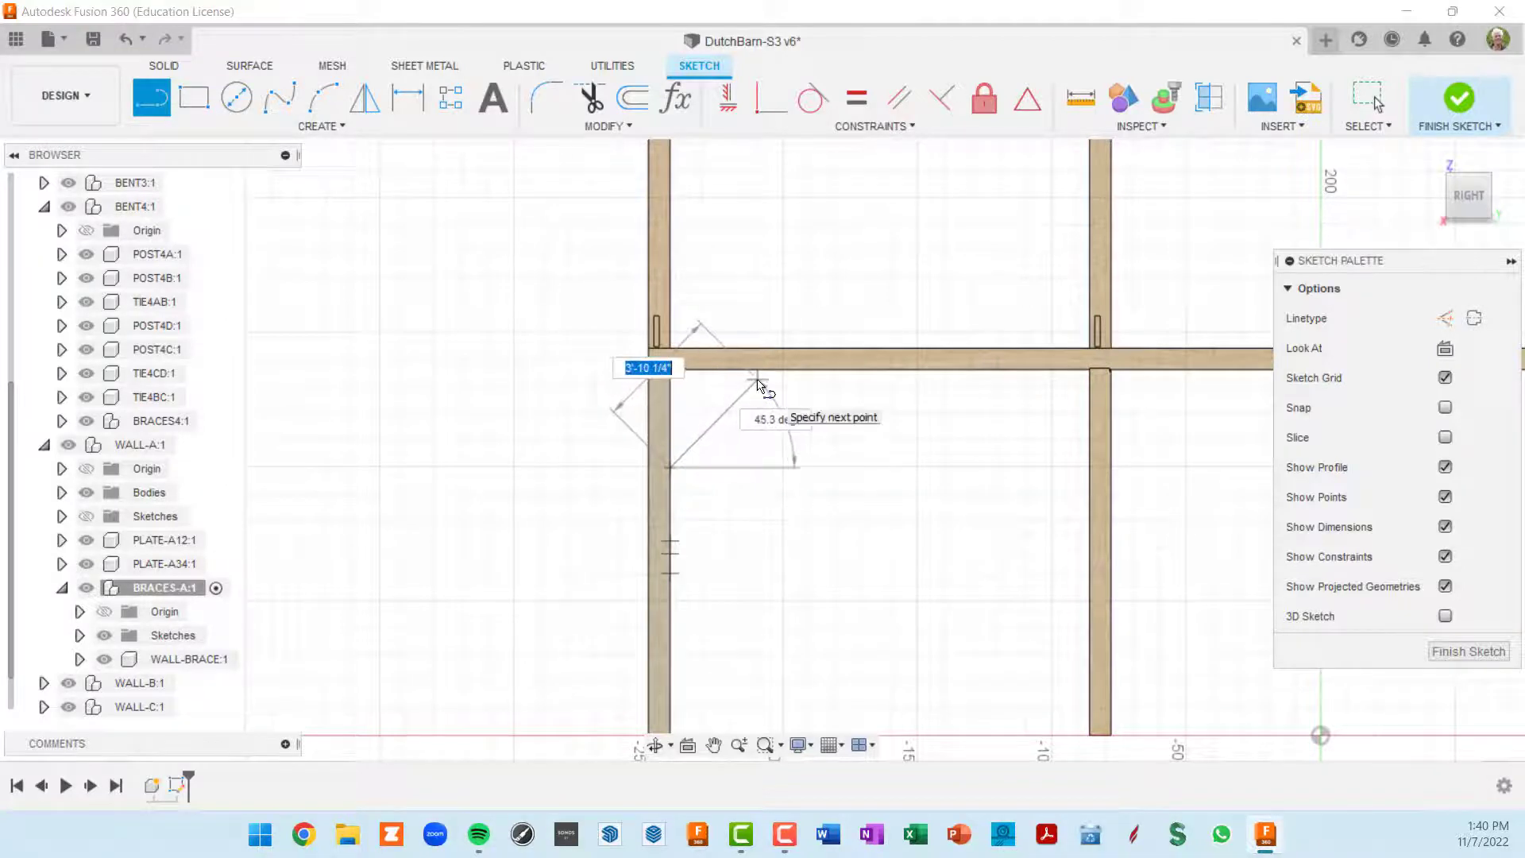
{"action": "key", "text": "Tab"}
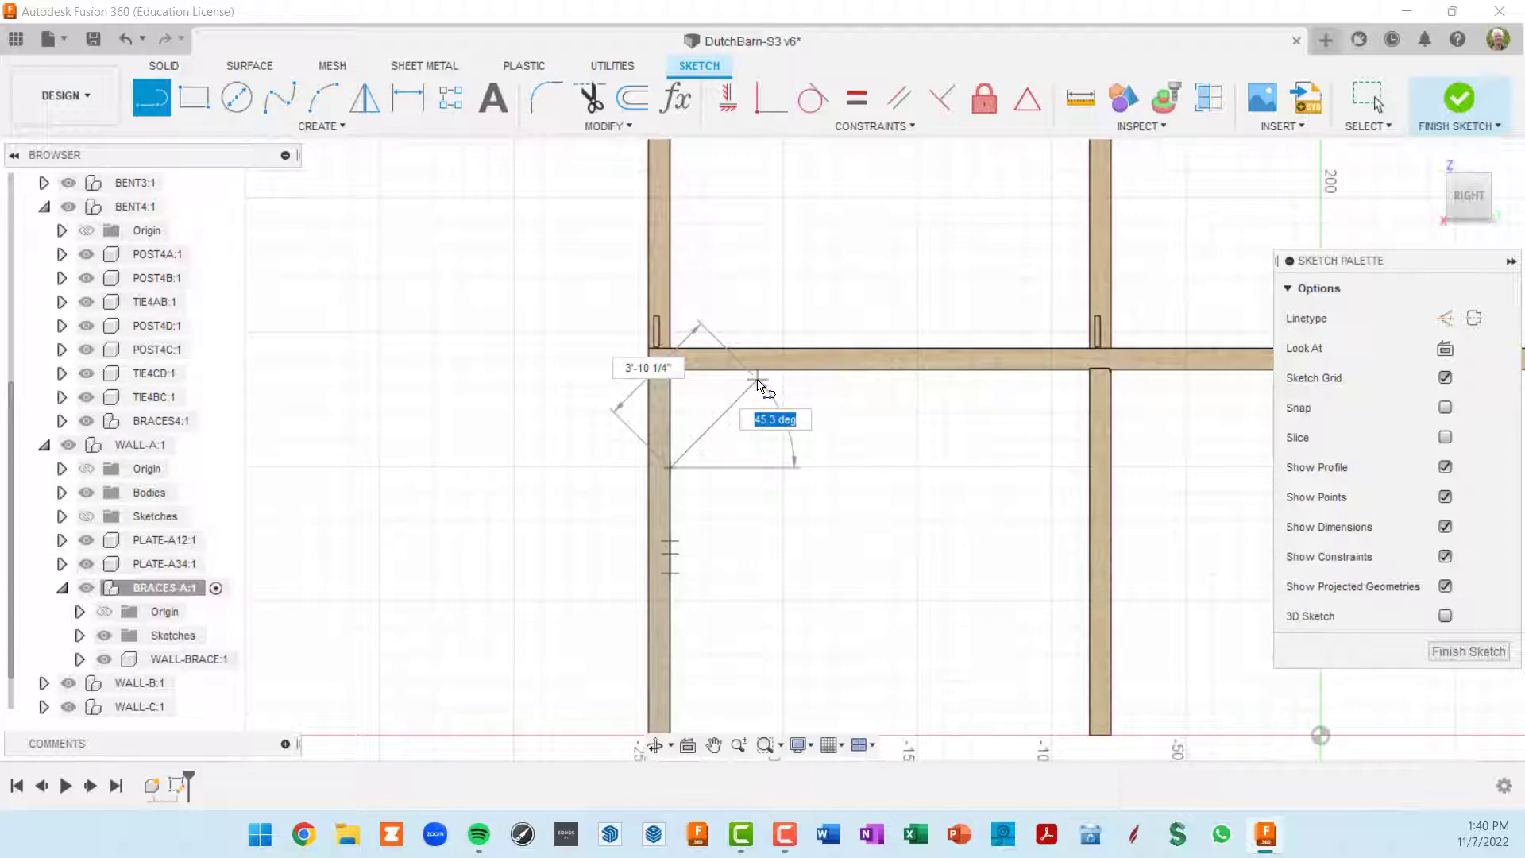
{"action": "type", "text": "45"}
{"action": "key", "text": "Tab"}
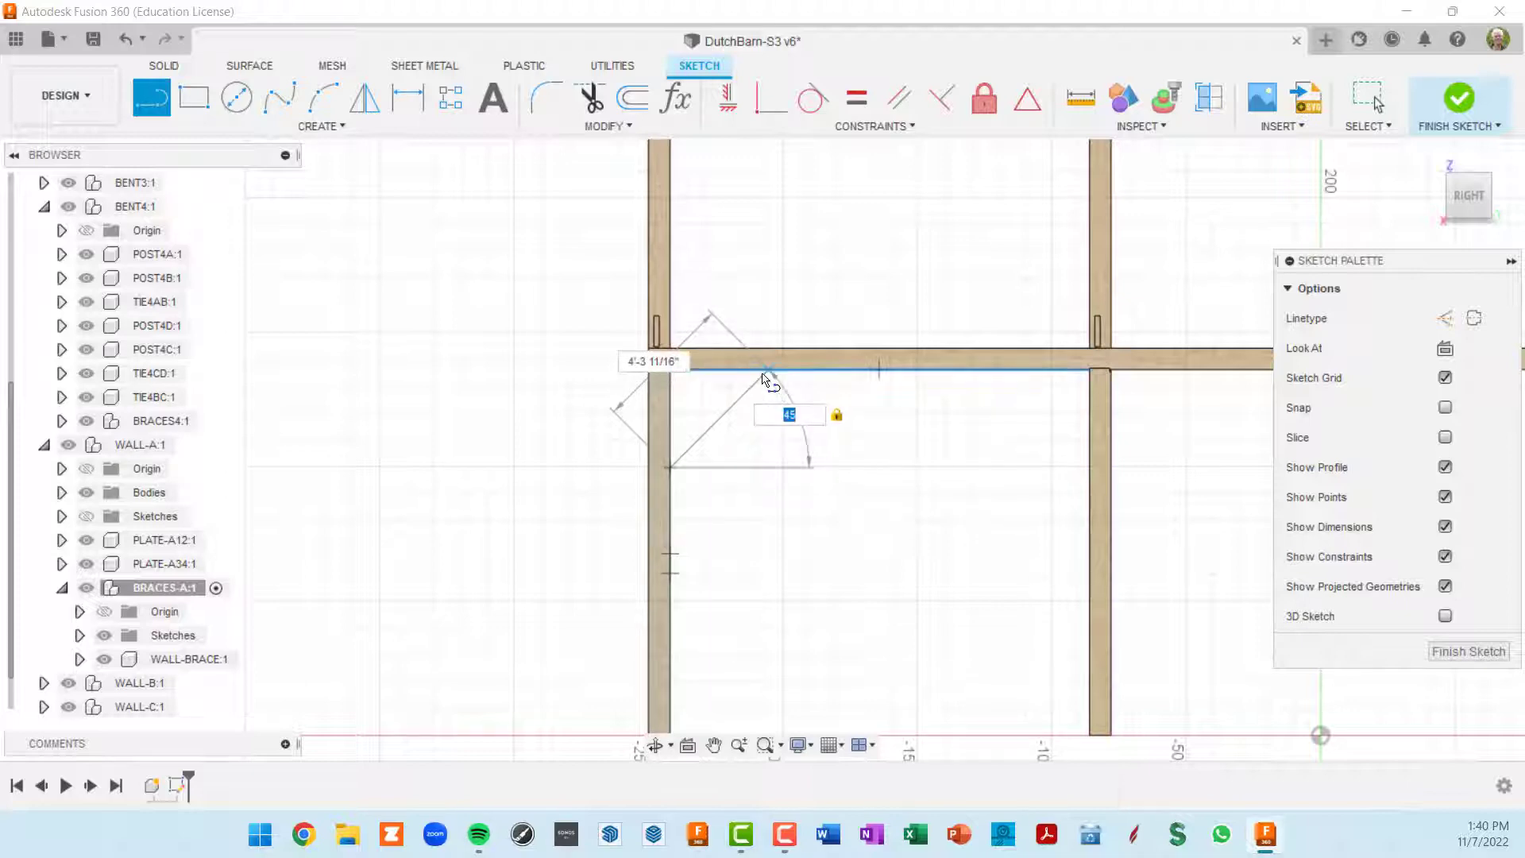
{"action": "left_click", "coordinate": [768, 370]}
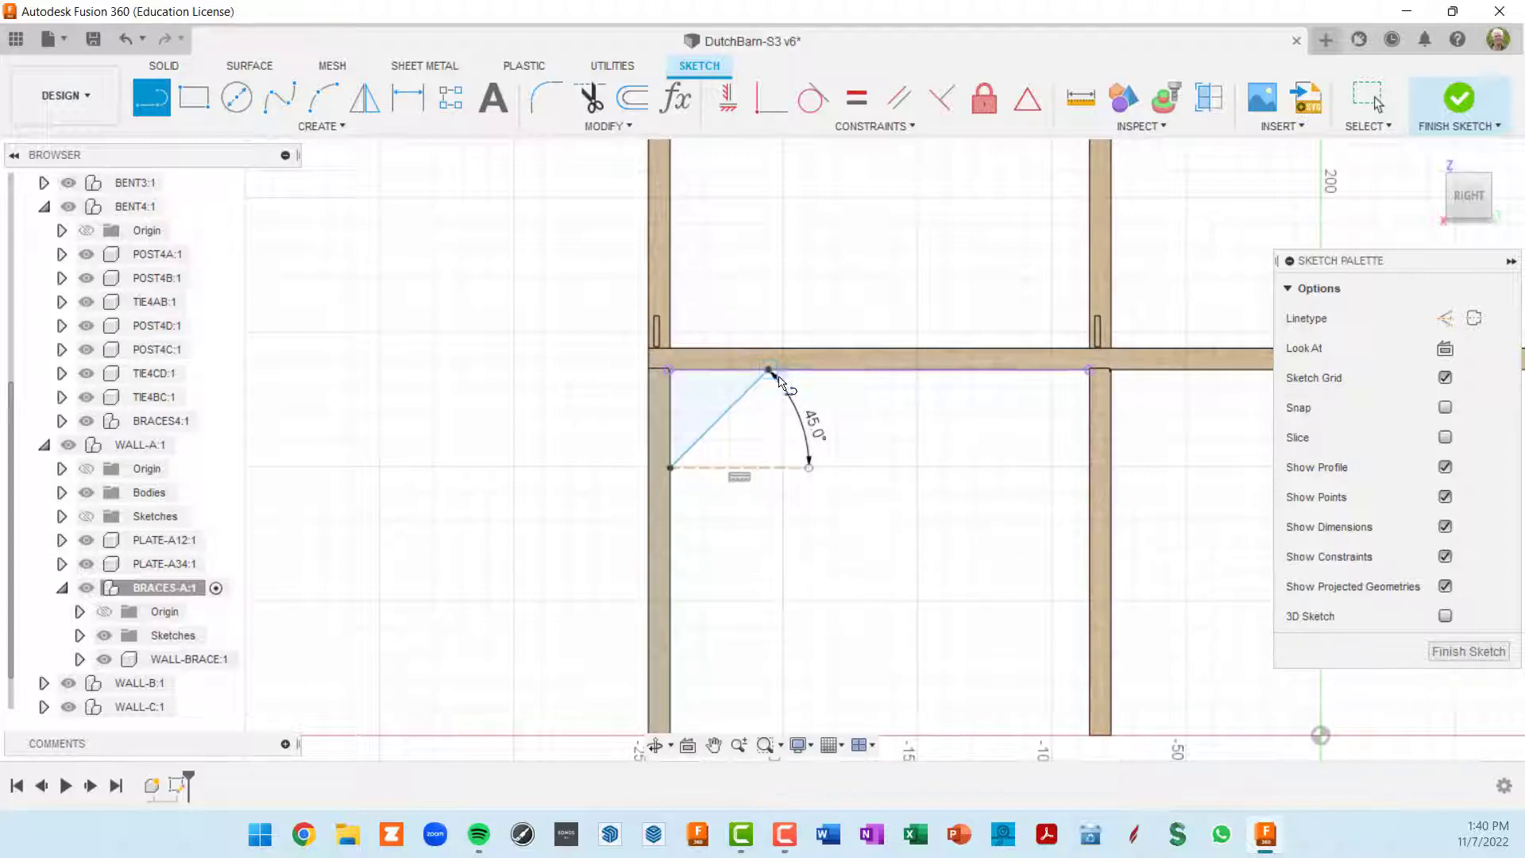
Step: Sketch a second line parallel to the diagonal, on its side nearer the corner, from the post's inner edge to the plate's underside
{"action": "scroll", "coordinate": [797, 435], "scroll_direction": "up", "scroll_amount": 2}
{"action": "scroll", "coordinate": [797, 435], "scroll_direction": "up", "scroll_amount": 1}
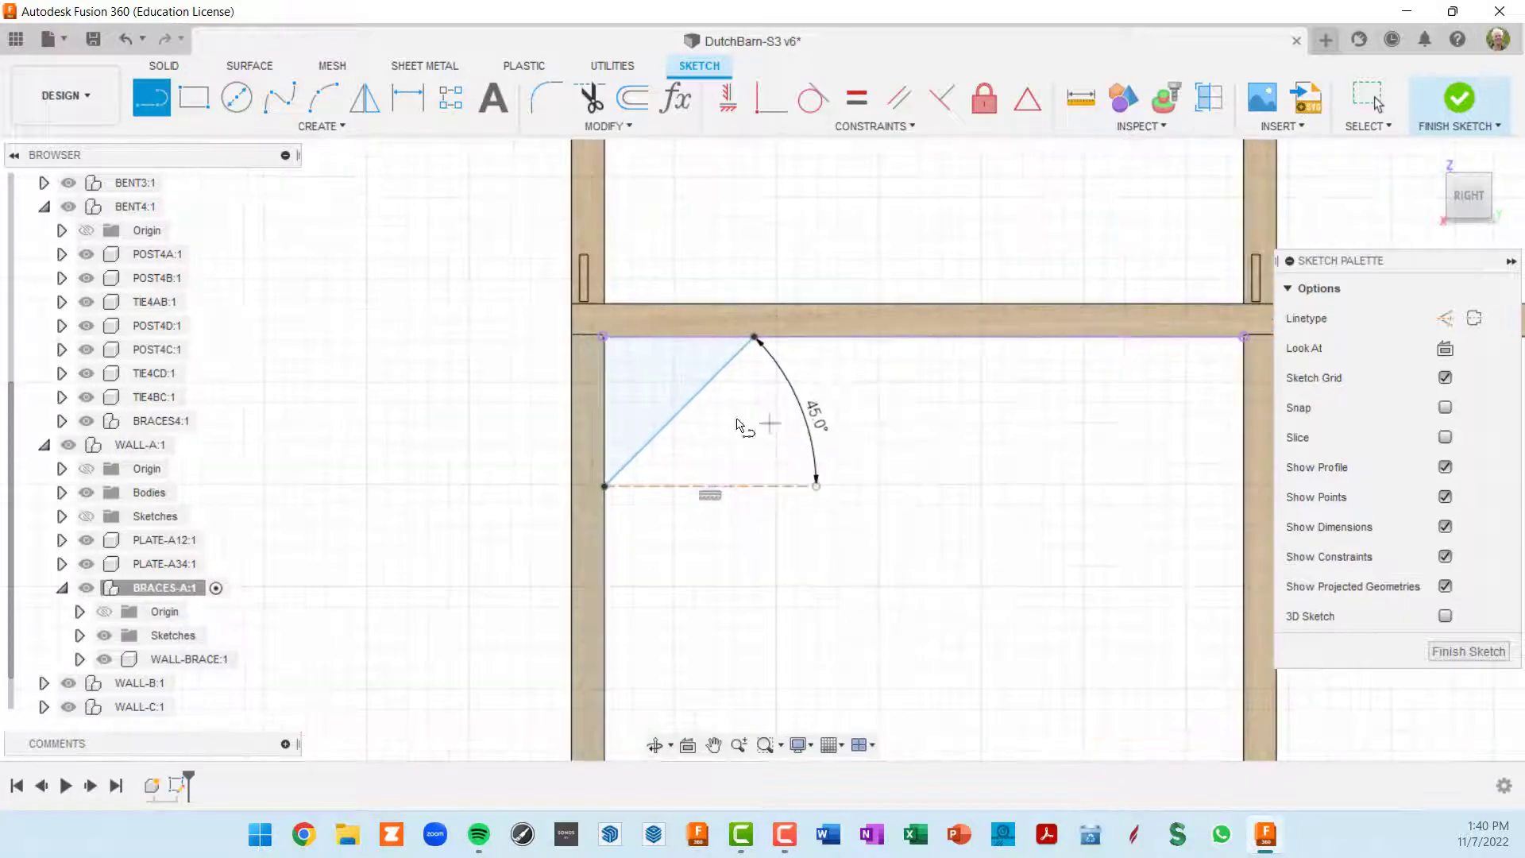
{"action": "scroll", "coordinate": [622, 435], "scroll_direction": "up", "scroll_amount": 2}
{"action": "scroll", "coordinate": [622, 435], "scroll_direction": "up", "scroll_amount": 2}
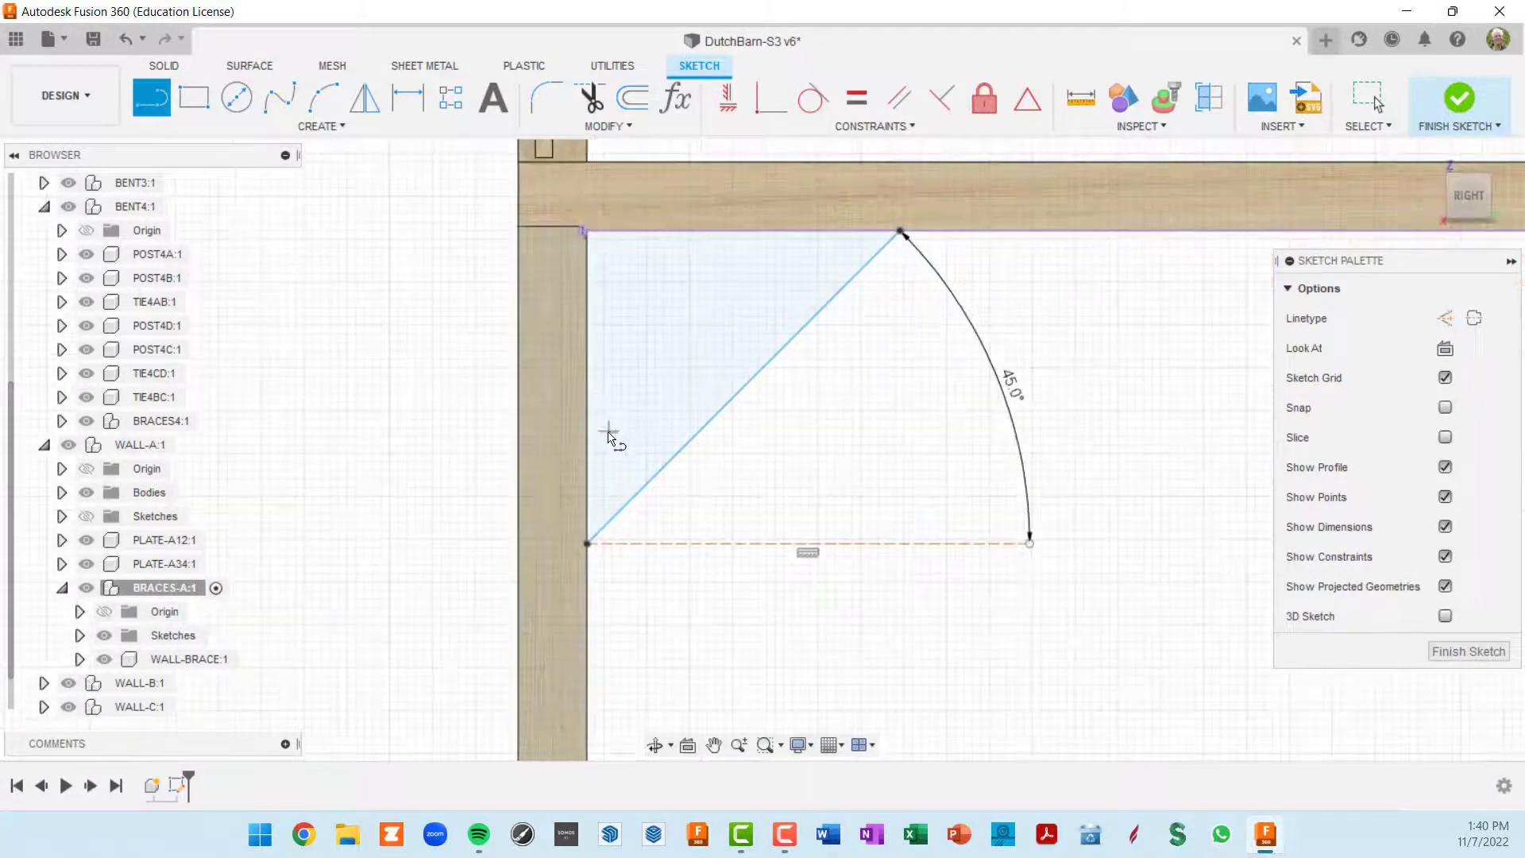
{"action": "left_click", "coordinate": [588, 463]}
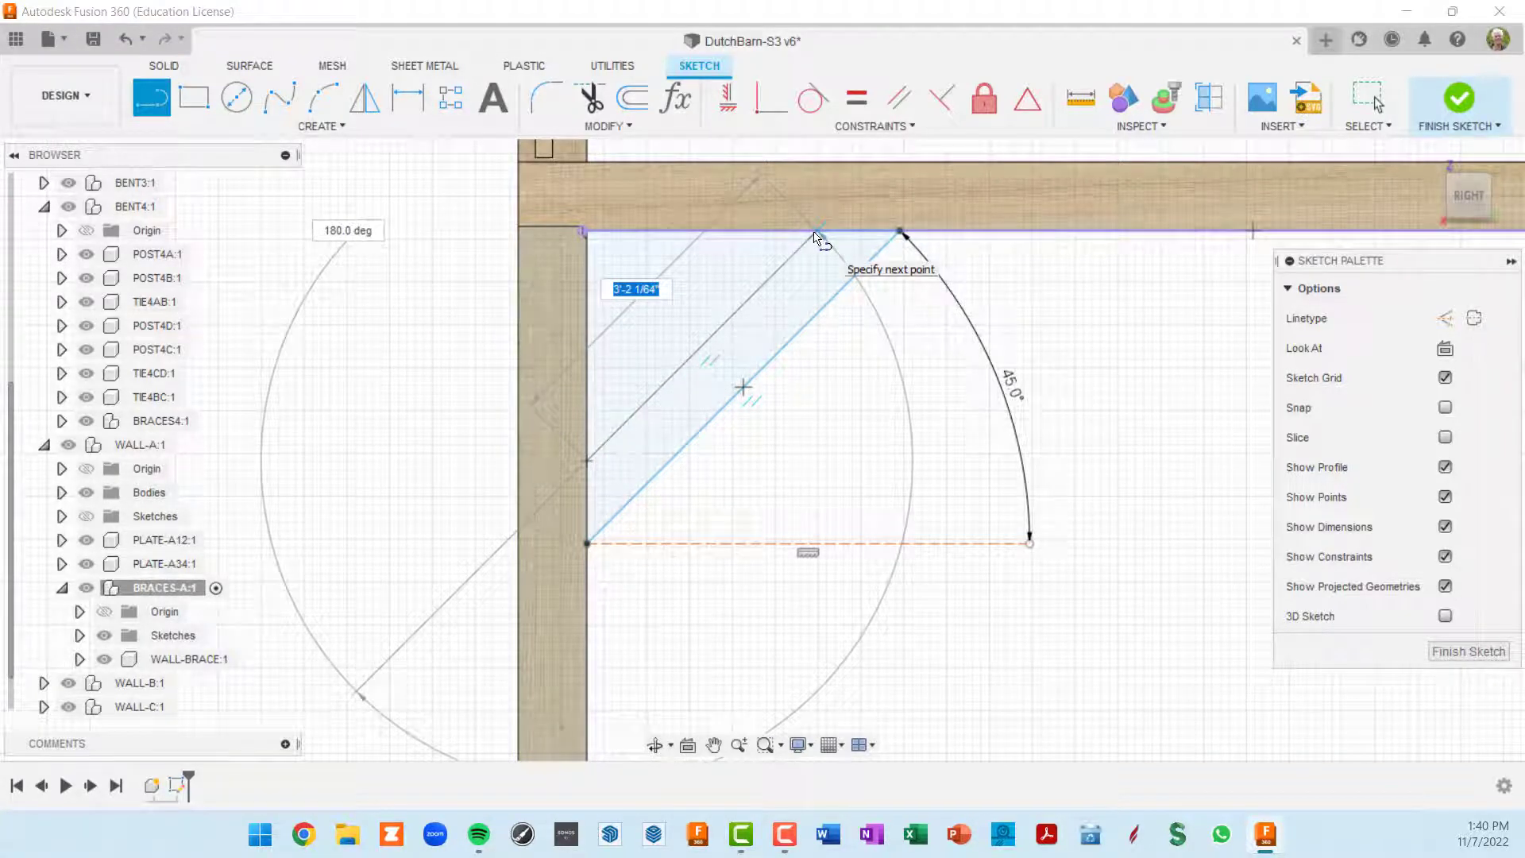
{"action": "key", "text": "Tab"}
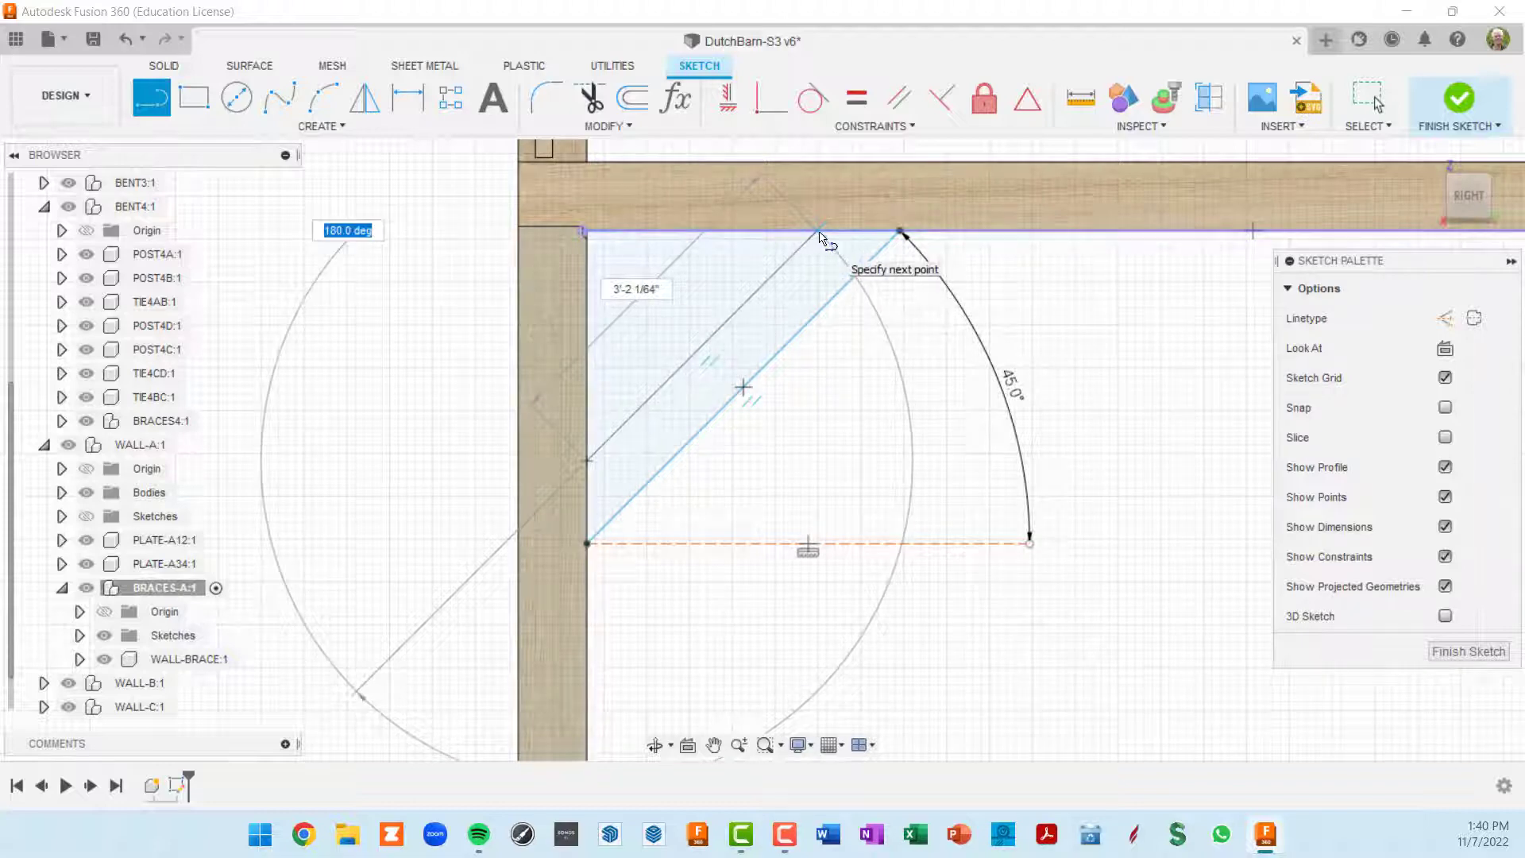
{"action": "double_click", "coordinate": [818, 232]}
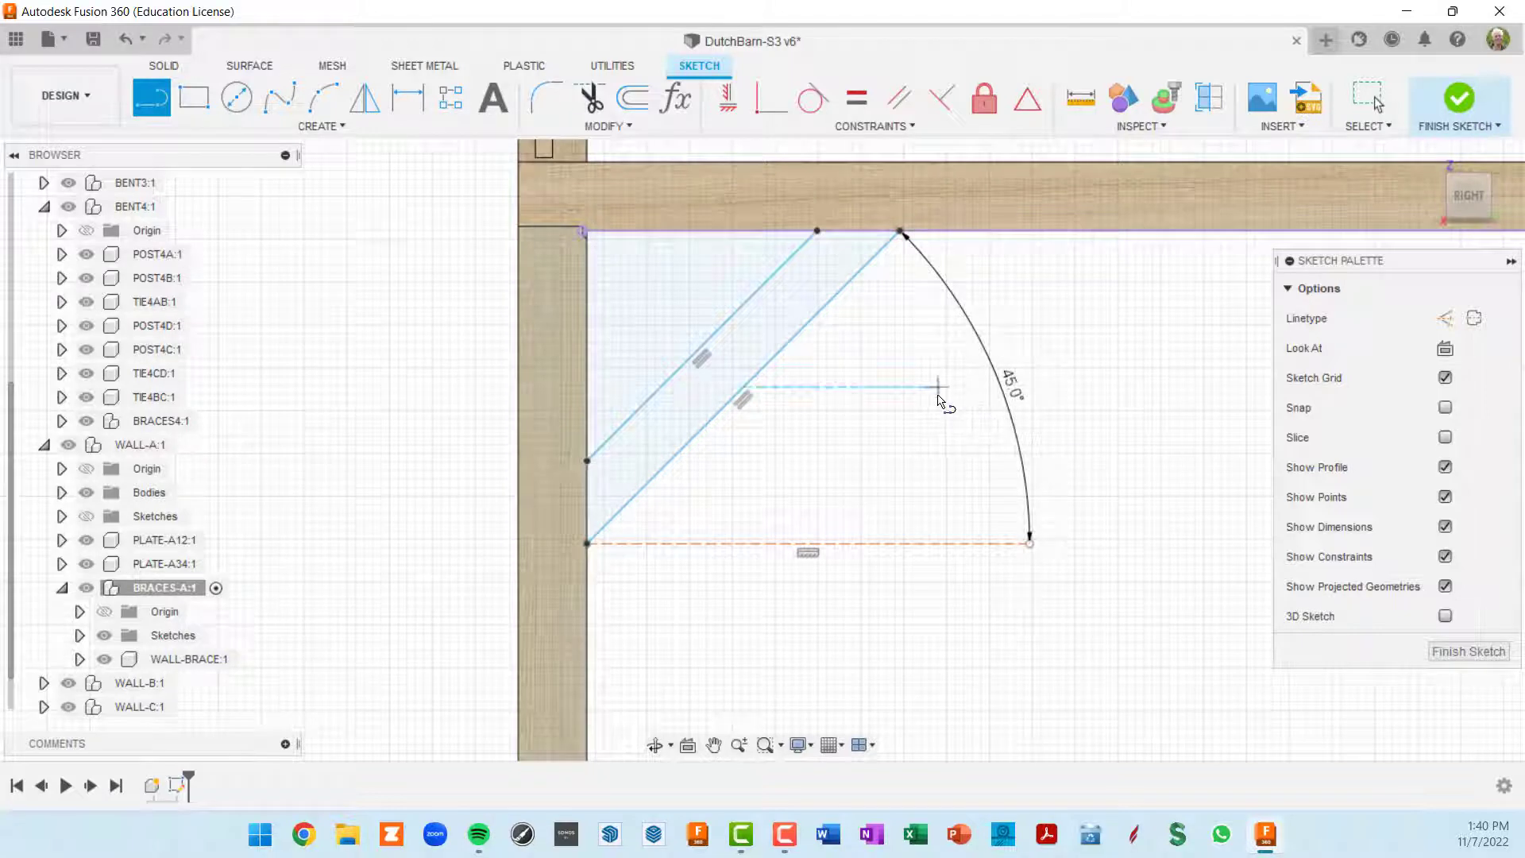
Step: Dimension the distance between the two parallel brace lines as 6 inches
{"action": "middle_click_drag", "start_coordinate": [985, 389], "coordinate": [964, 324]}
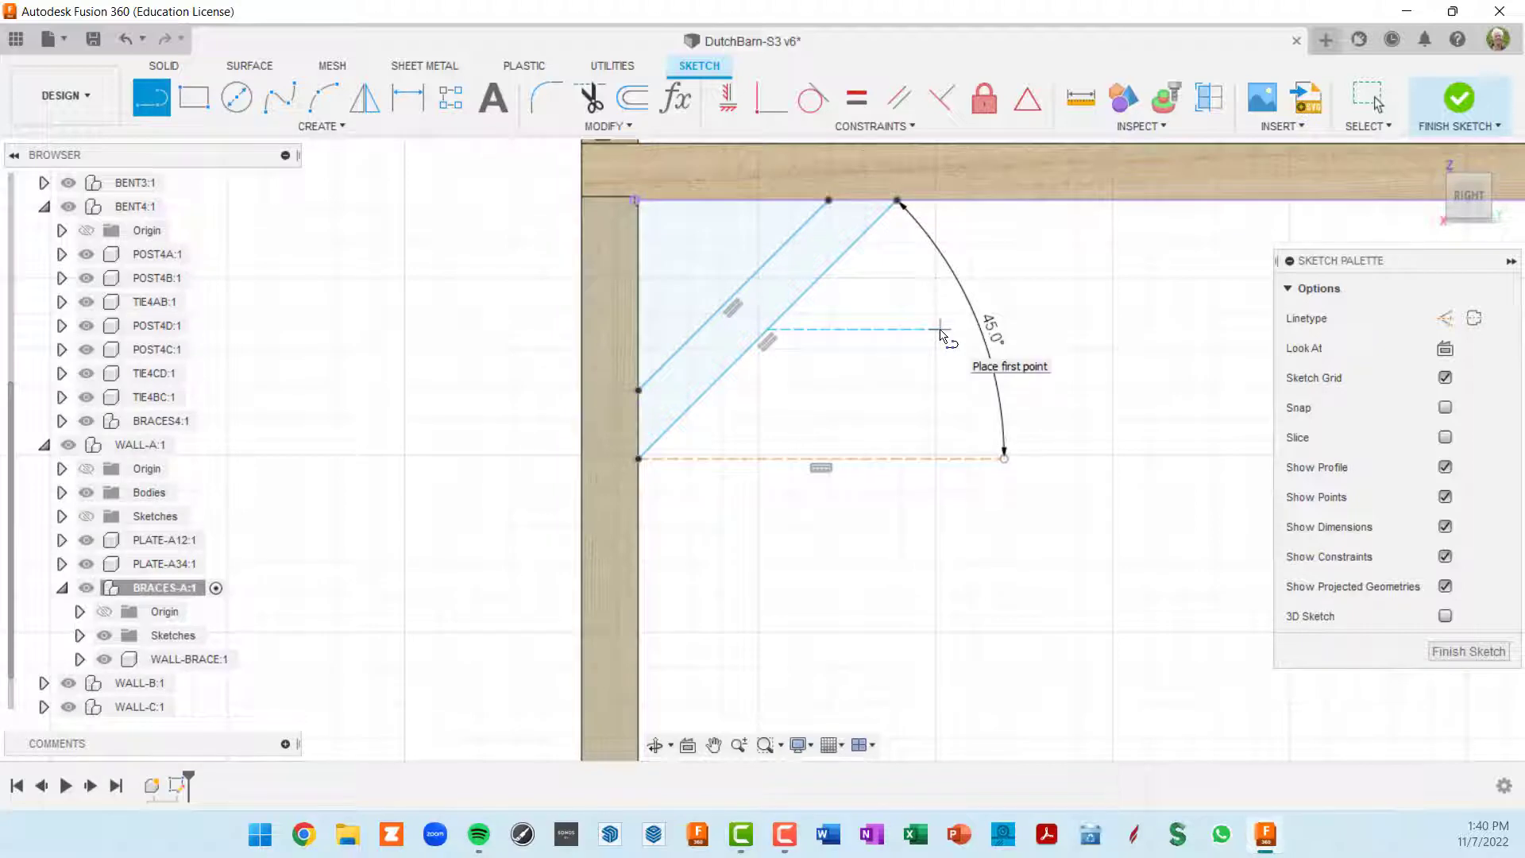
{"action": "key", "text": "d"}
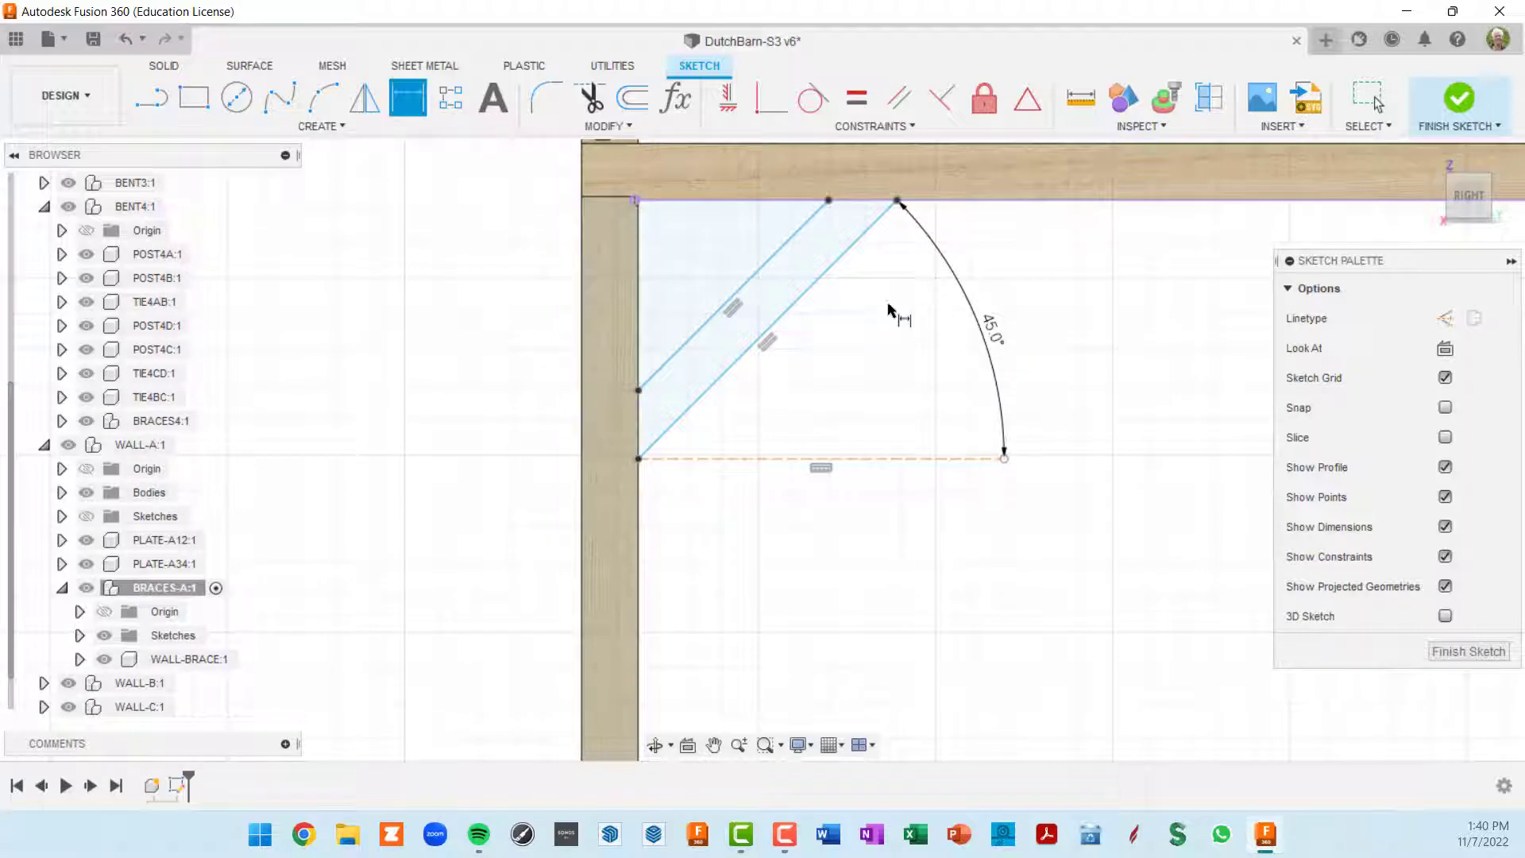
{"action": "left_click", "coordinate": [776, 258]}
{"action": "left_click", "coordinate": [820, 282]}
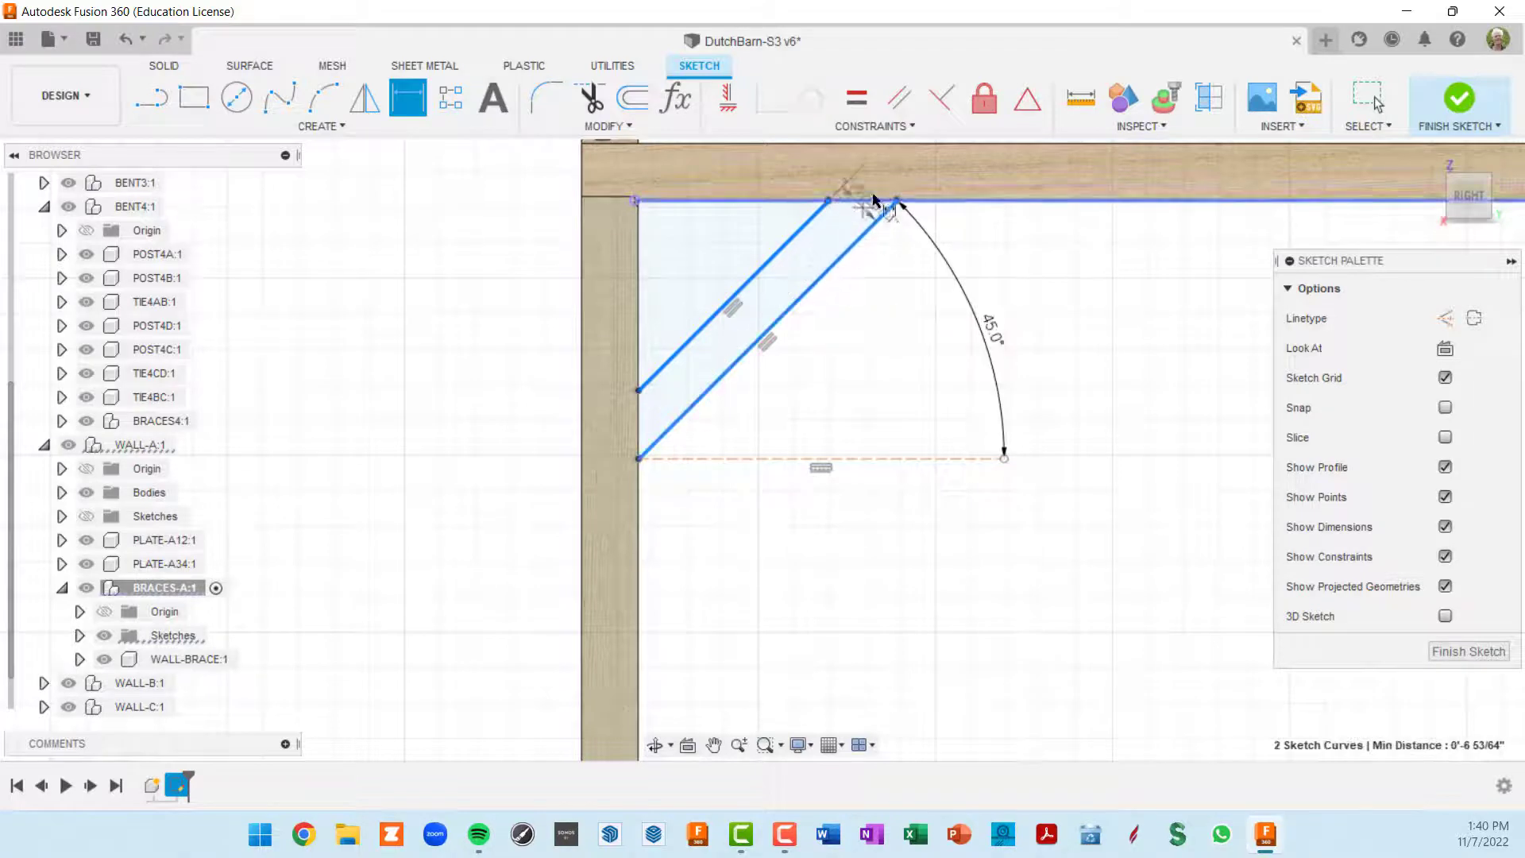
{"action": "left_click", "coordinate": [940, 198]}
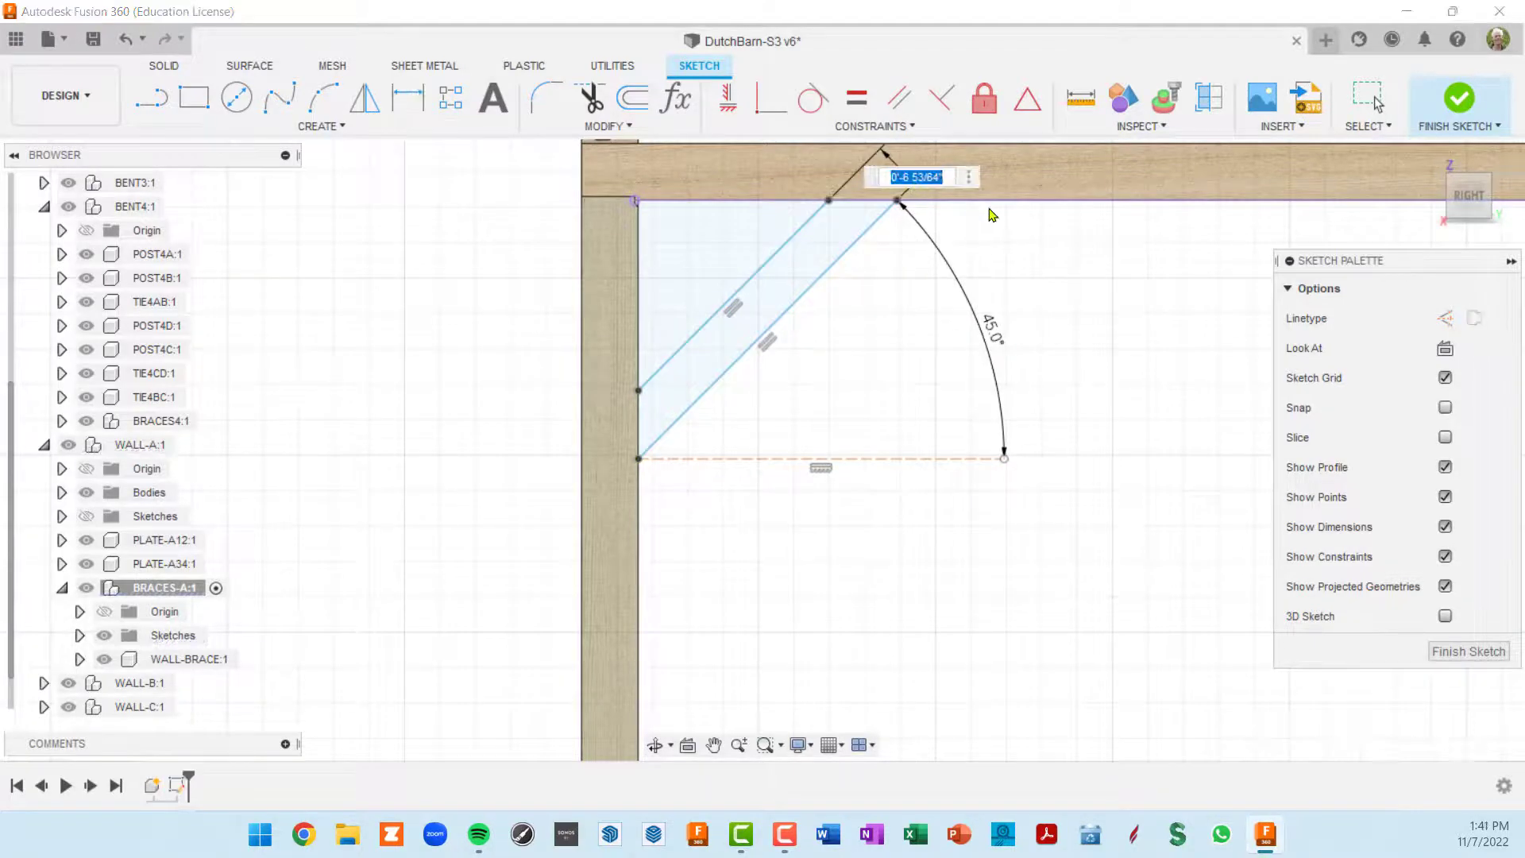
{"action": "type", "text": "6"}
{"action": "key", "text": "Return"}
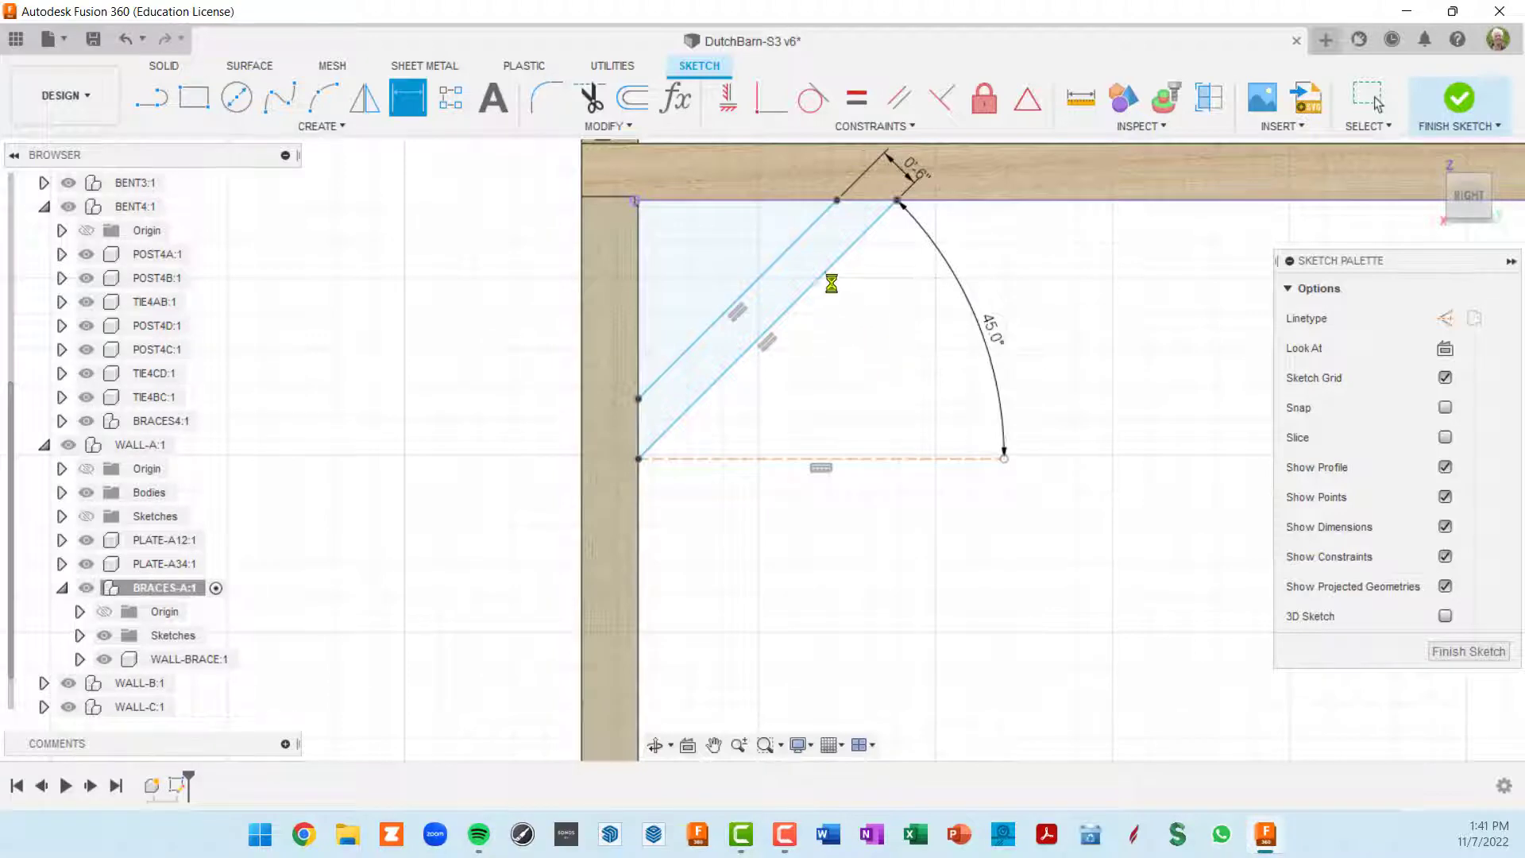
{"action": "key", "text": "Escape"}
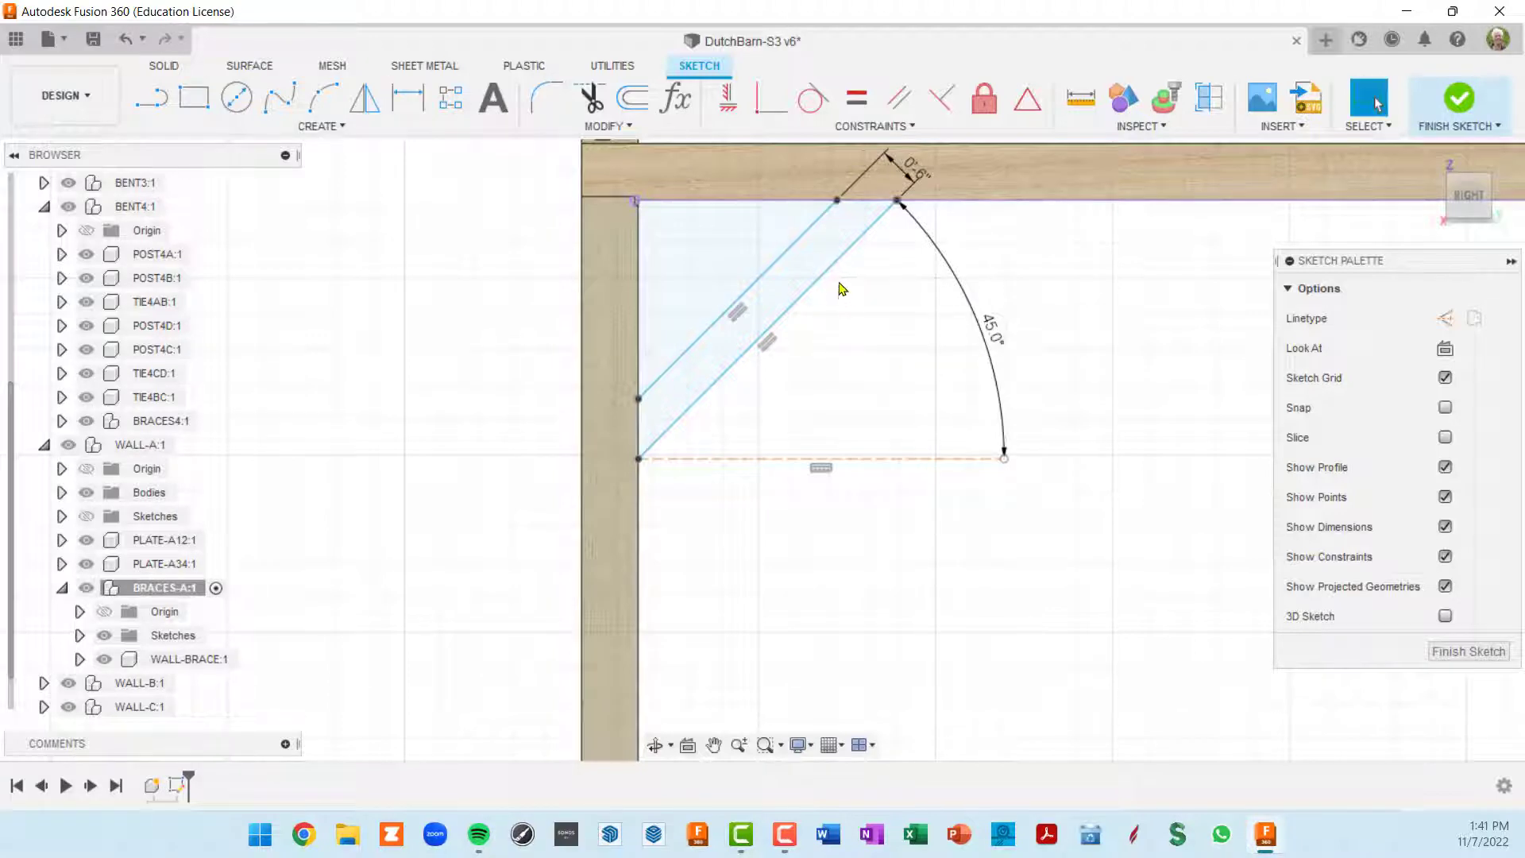
Step: Dimension the horizontal distance from the post's inner edge to the brace's outer end on the plate as 2'-6"
{"action": "mouse_move", "coordinate": [839, 286]}
{"action": "left_mouse_down"}
{"action": "mouse_move", "coordinate": [1089, 398]}
{"action": "mouse_move", "coordinate": [992, 350]}
{"action": "mouse_move", "coordinate": [1116, 434]}
{"action": "mouse_move", "coordinate": [961, 324]}
{"action": "mouse_move", "coordinate": [877, 228]}
{"action": "left_mouse_up"}
{"action": "scroll", "coordinate": [978, 265], "scroll_direction": "down", "scroll_amount": 3}
{"action": "middle_click_drag", "start_coordinate": [1021, 305], "coordinate": [953, 331]}
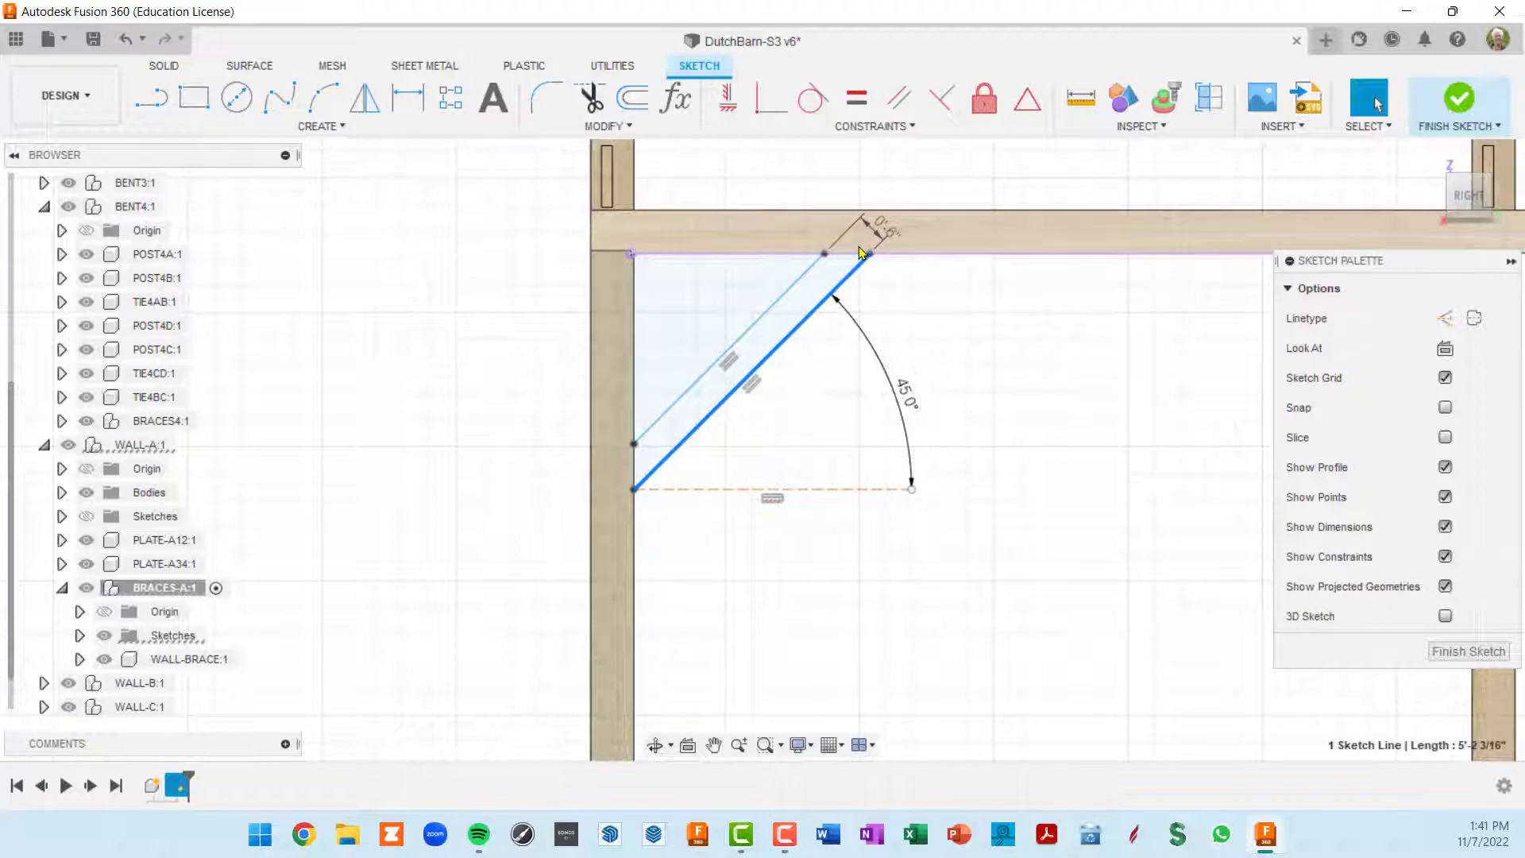
{"action": "key", "text": "d"}
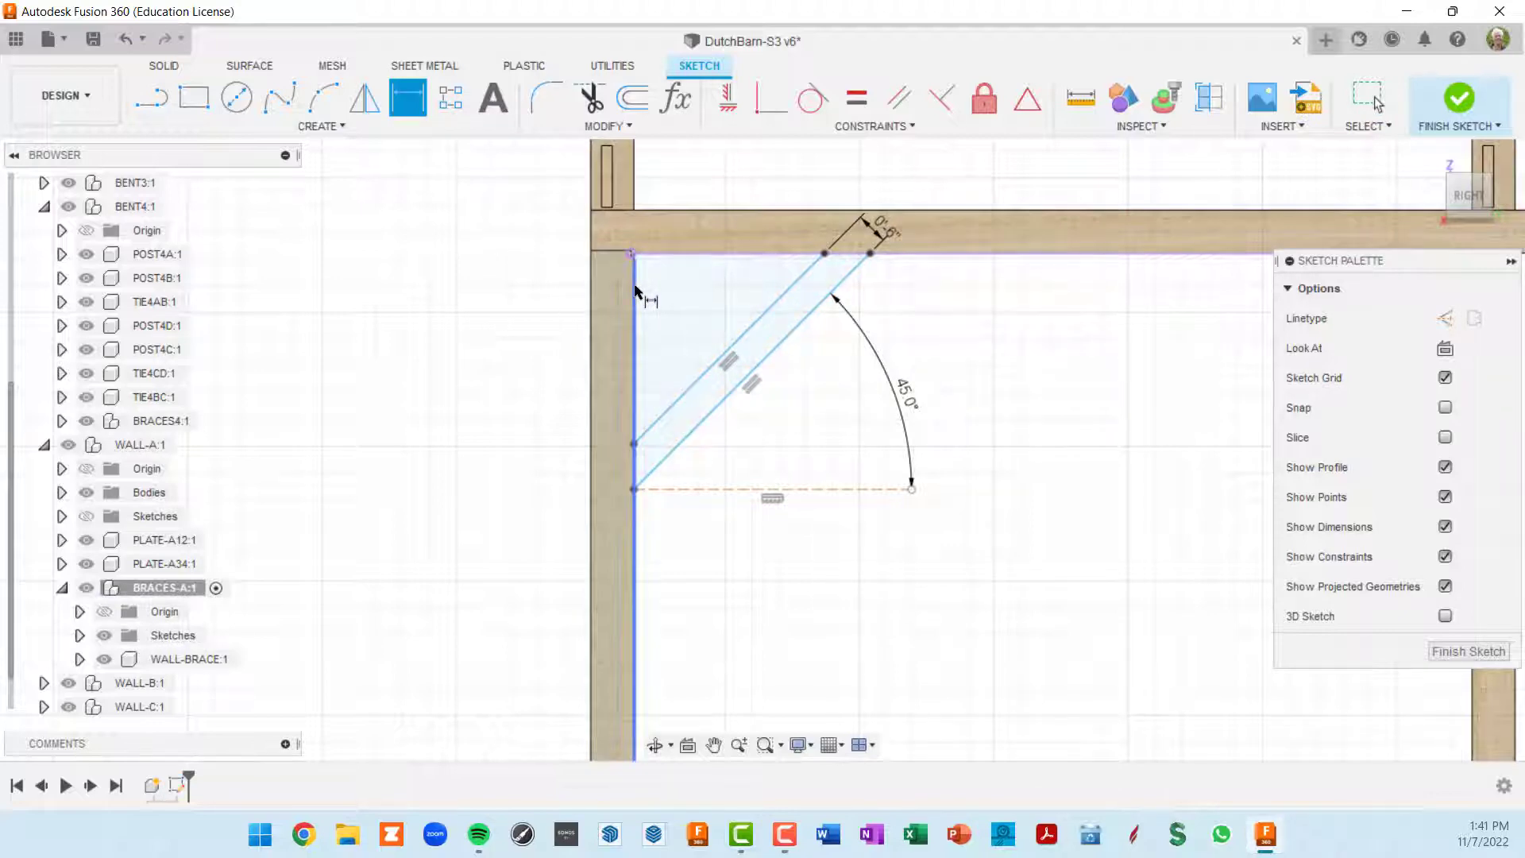
{"action": "left_click", "coordinate": [635, 316]}
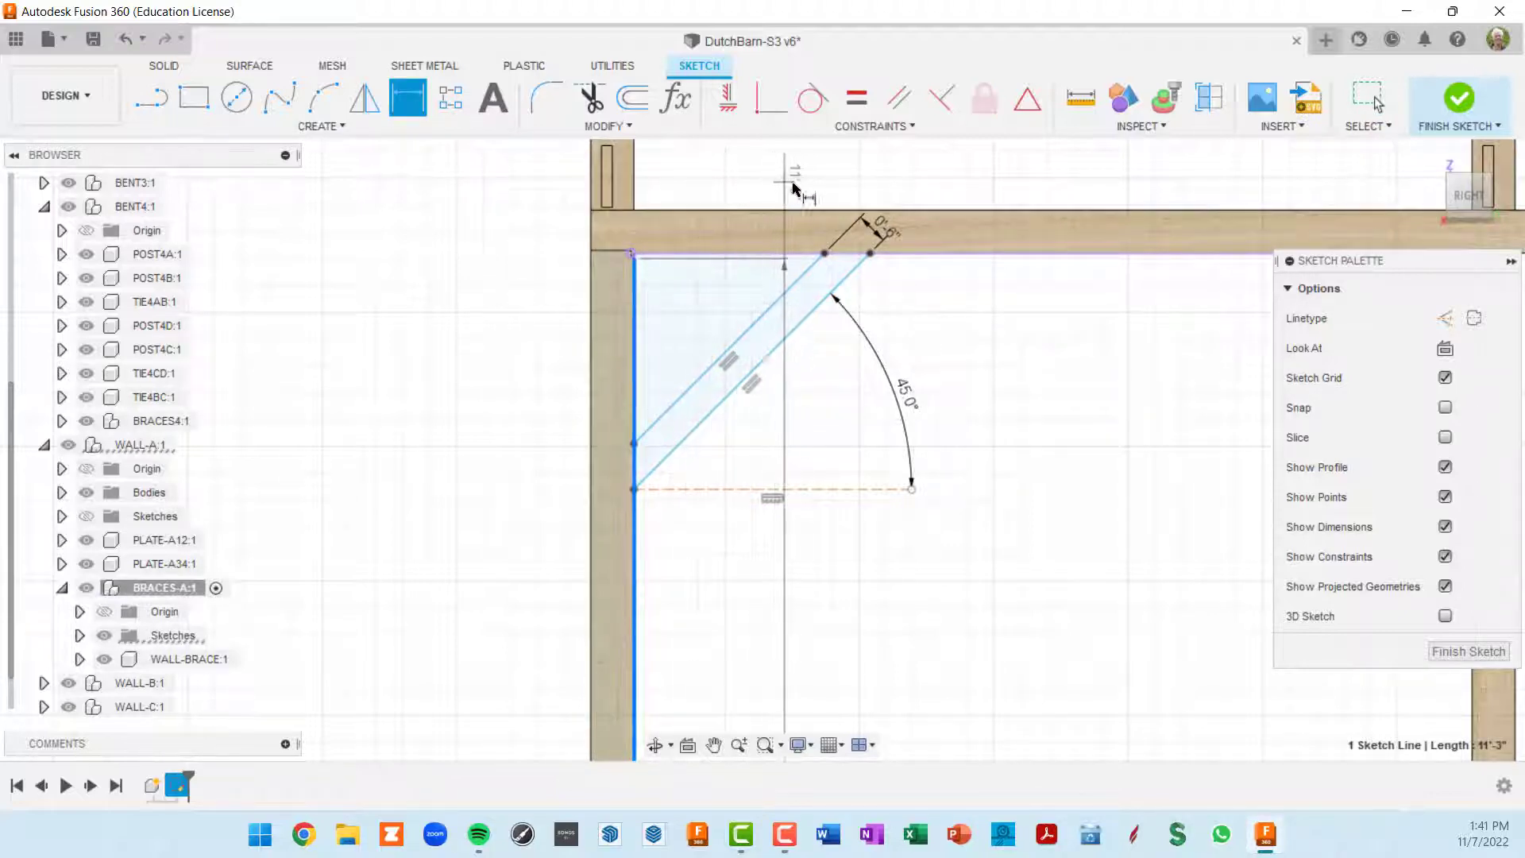
{"action": "left_click", "coordinate": [870, 253]}
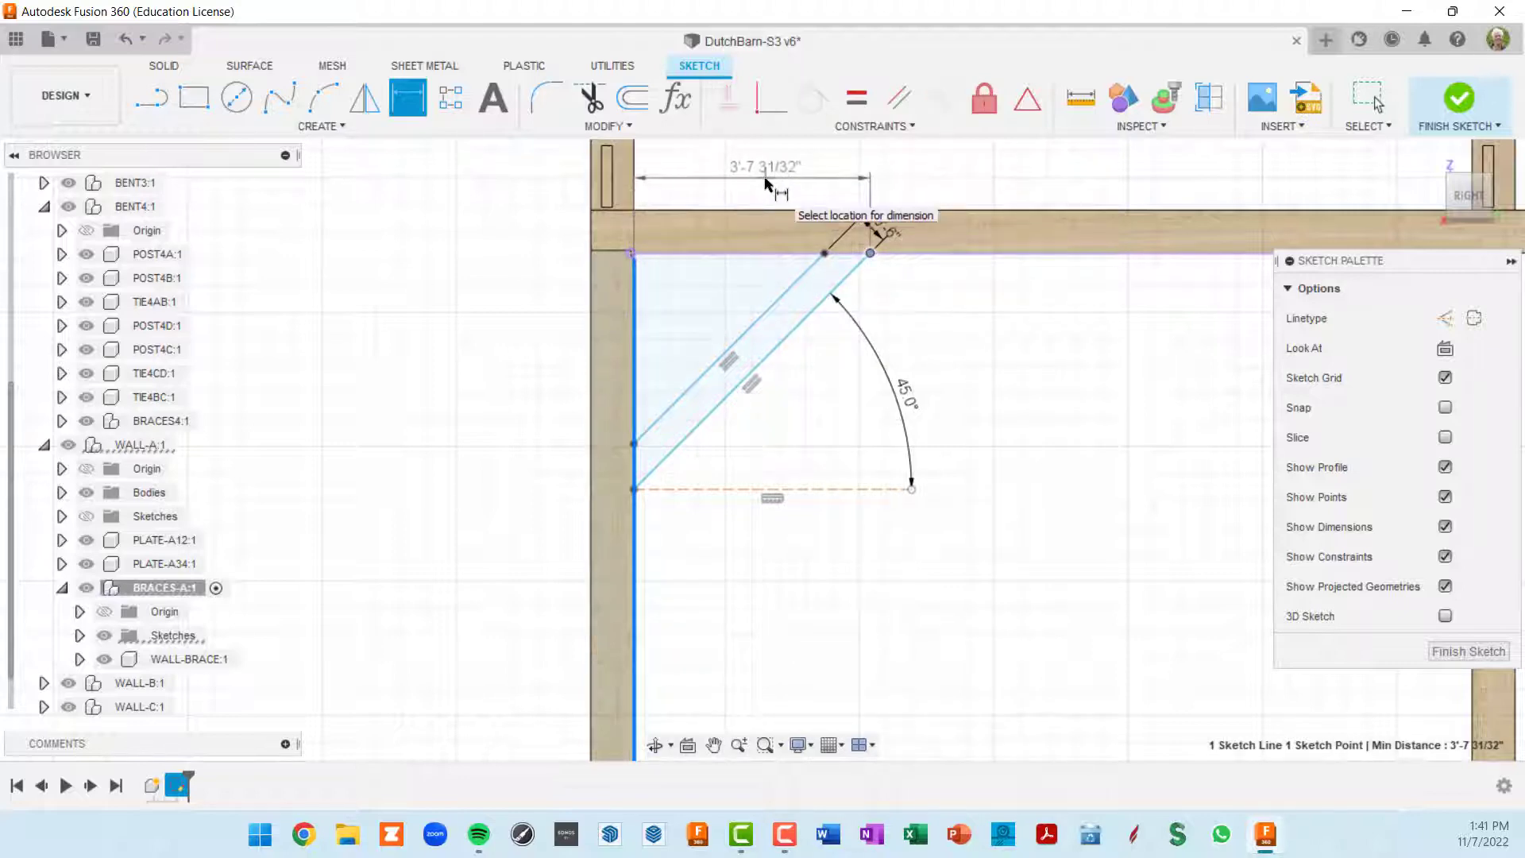
{"action": "left_click", "coordinate": [764, 182]}
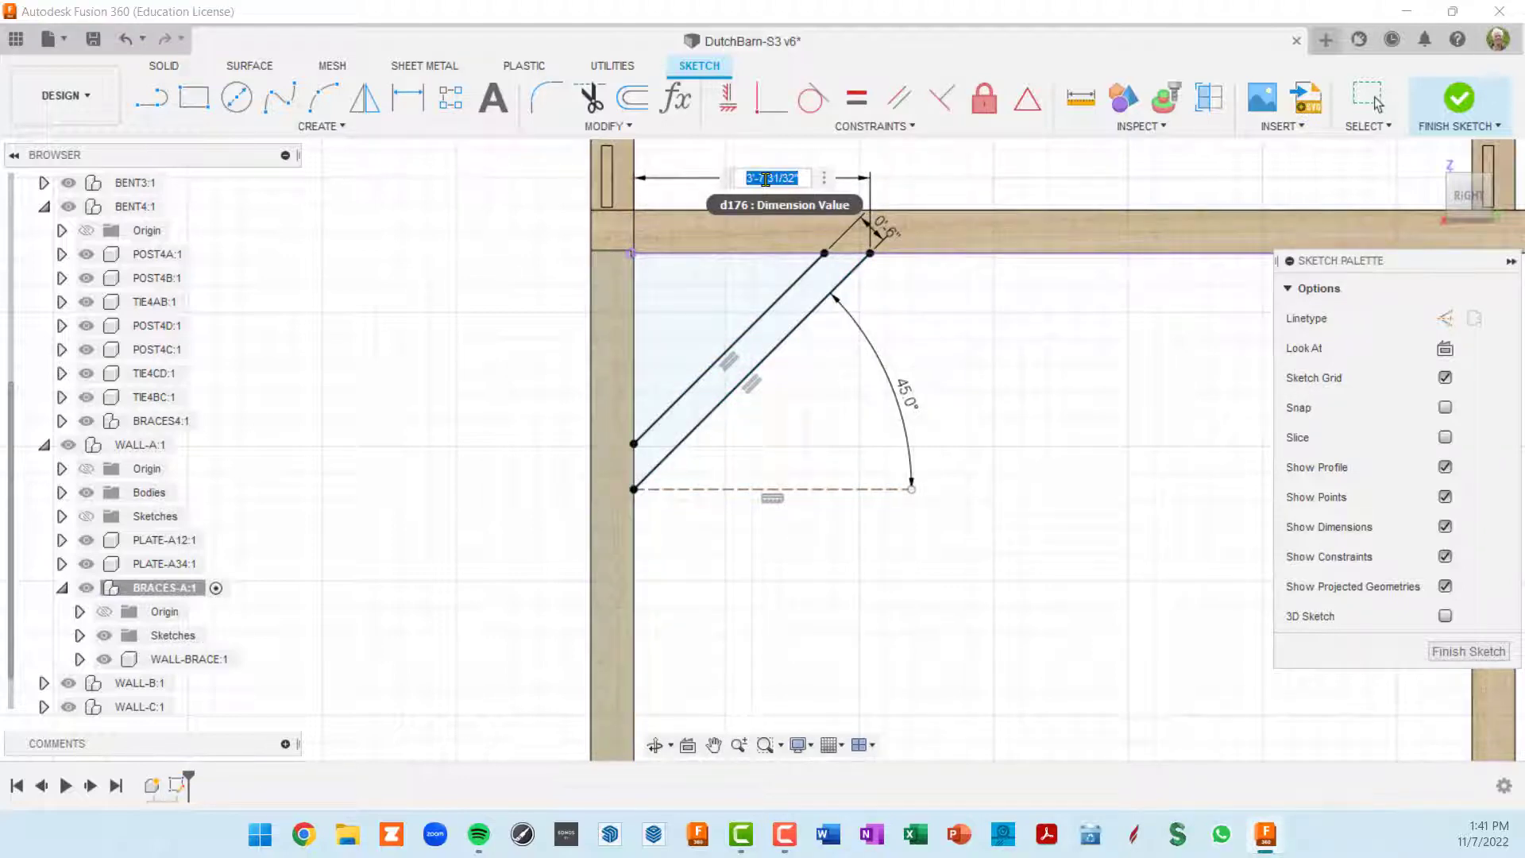
{"action": "type", "text": "4"}
{"action": "key", "text": "Return"}
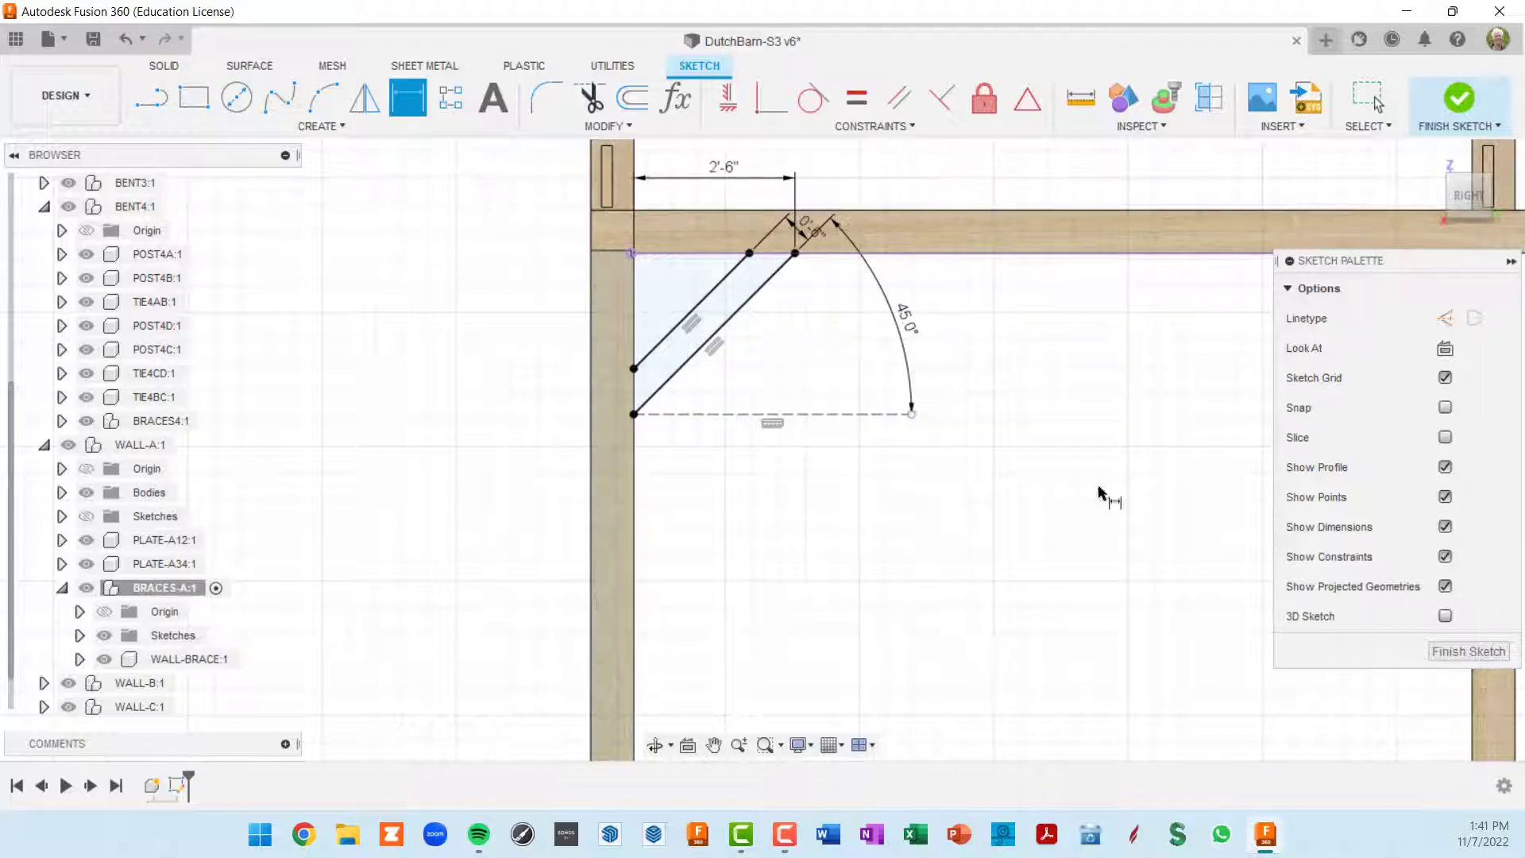
{"action": "scroll", "coordinate": [718, 312], "scroll_direction": "up", "scroll_amount": 2}
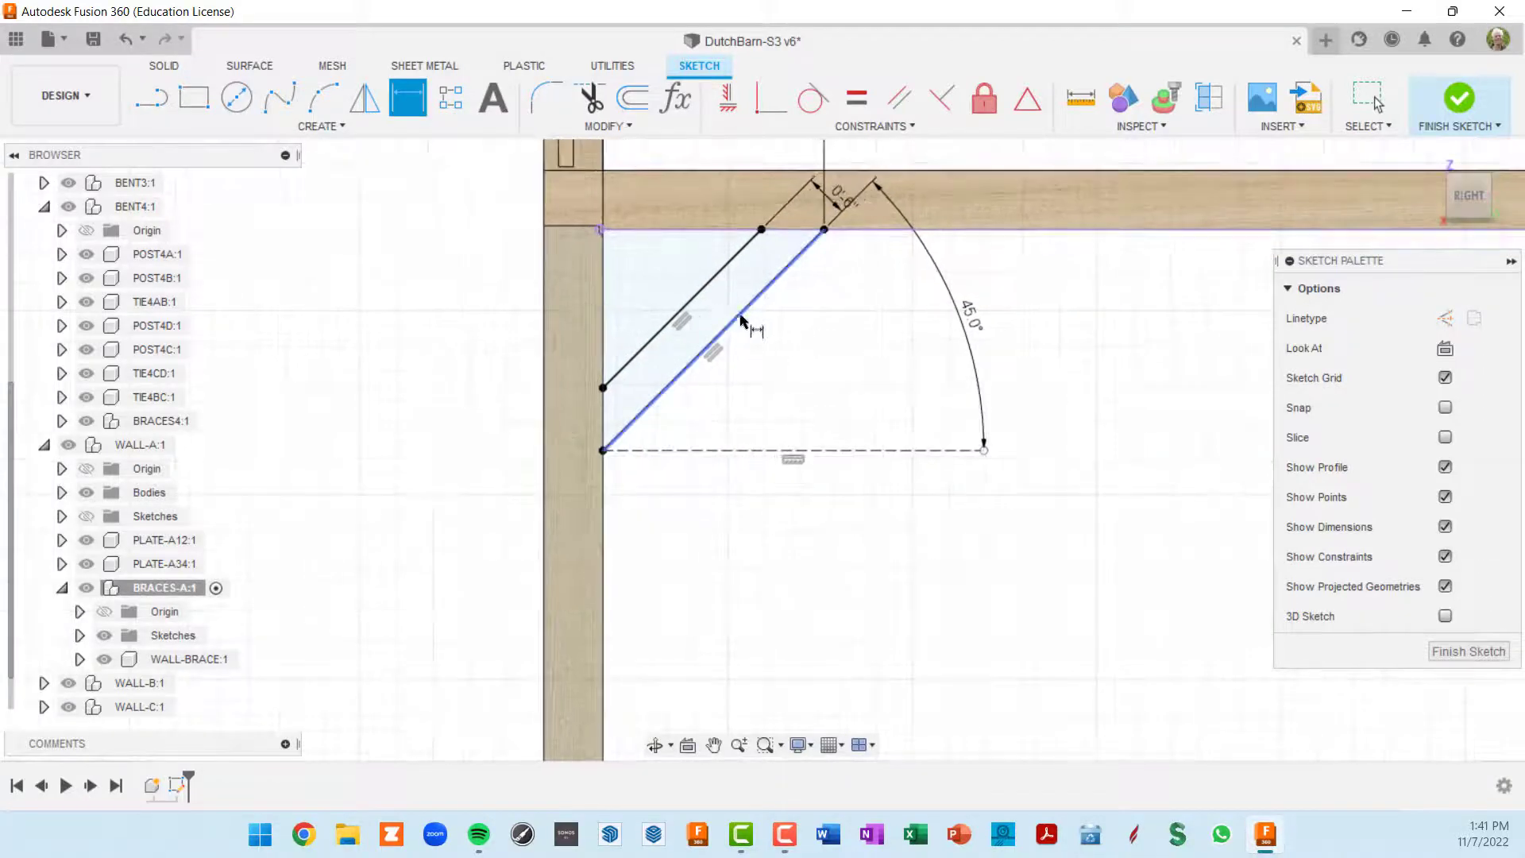
{"action": "key", "text": "Escape"}
Step: Reposition the 45-degree angle dimension closer to the brace's lower edge
{"action": "left_click", "coordinate": [731, 301]}
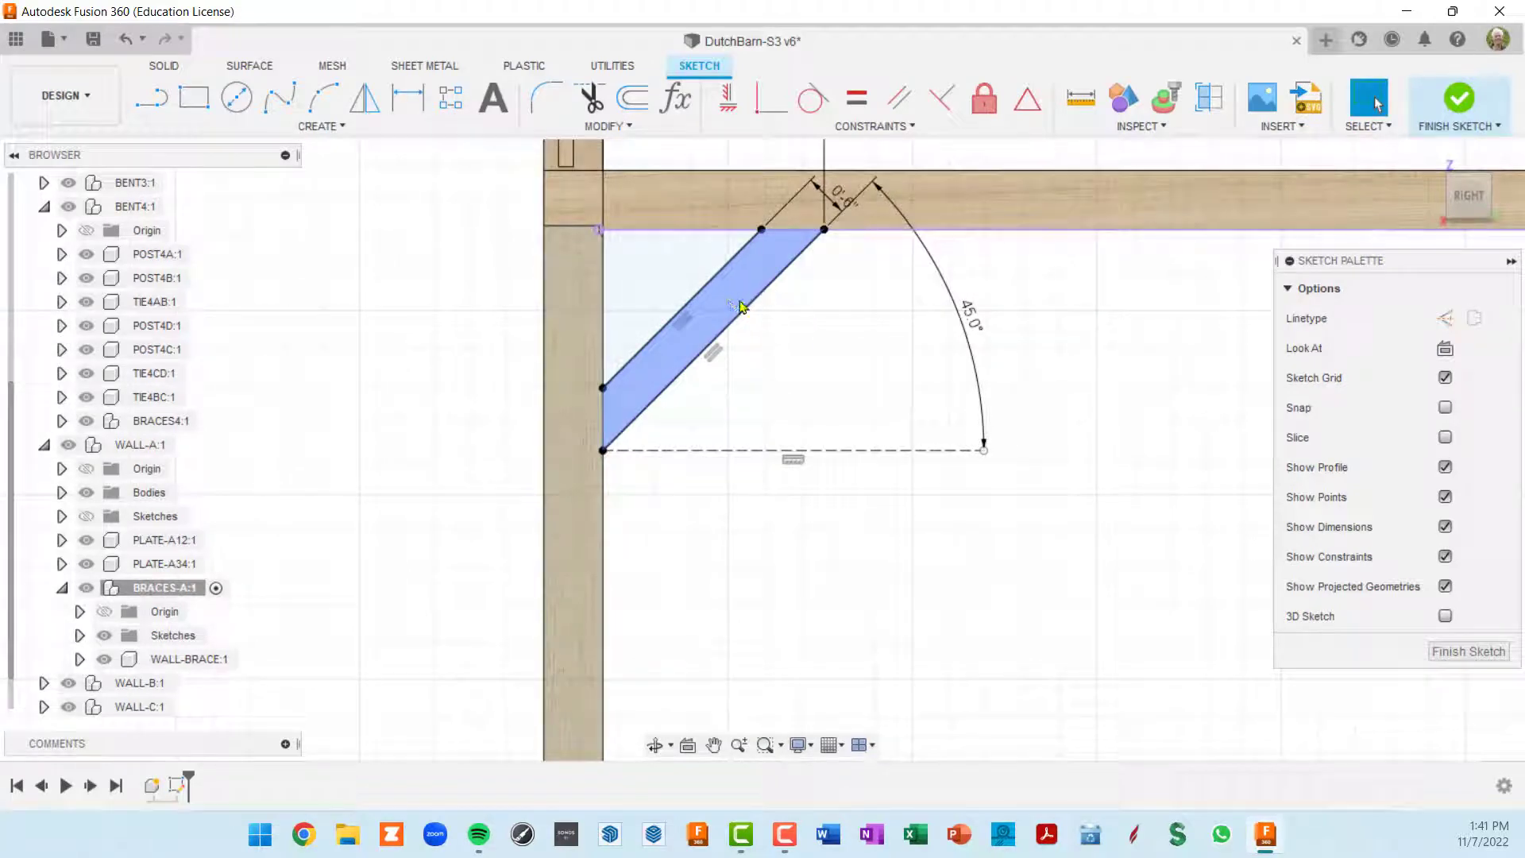
{"action": "middle_click_drag", "start_coordinate": [740, 306], "coordinate": [830, 378]}
{"action": "left_click", "coordinate": [830, 381]}
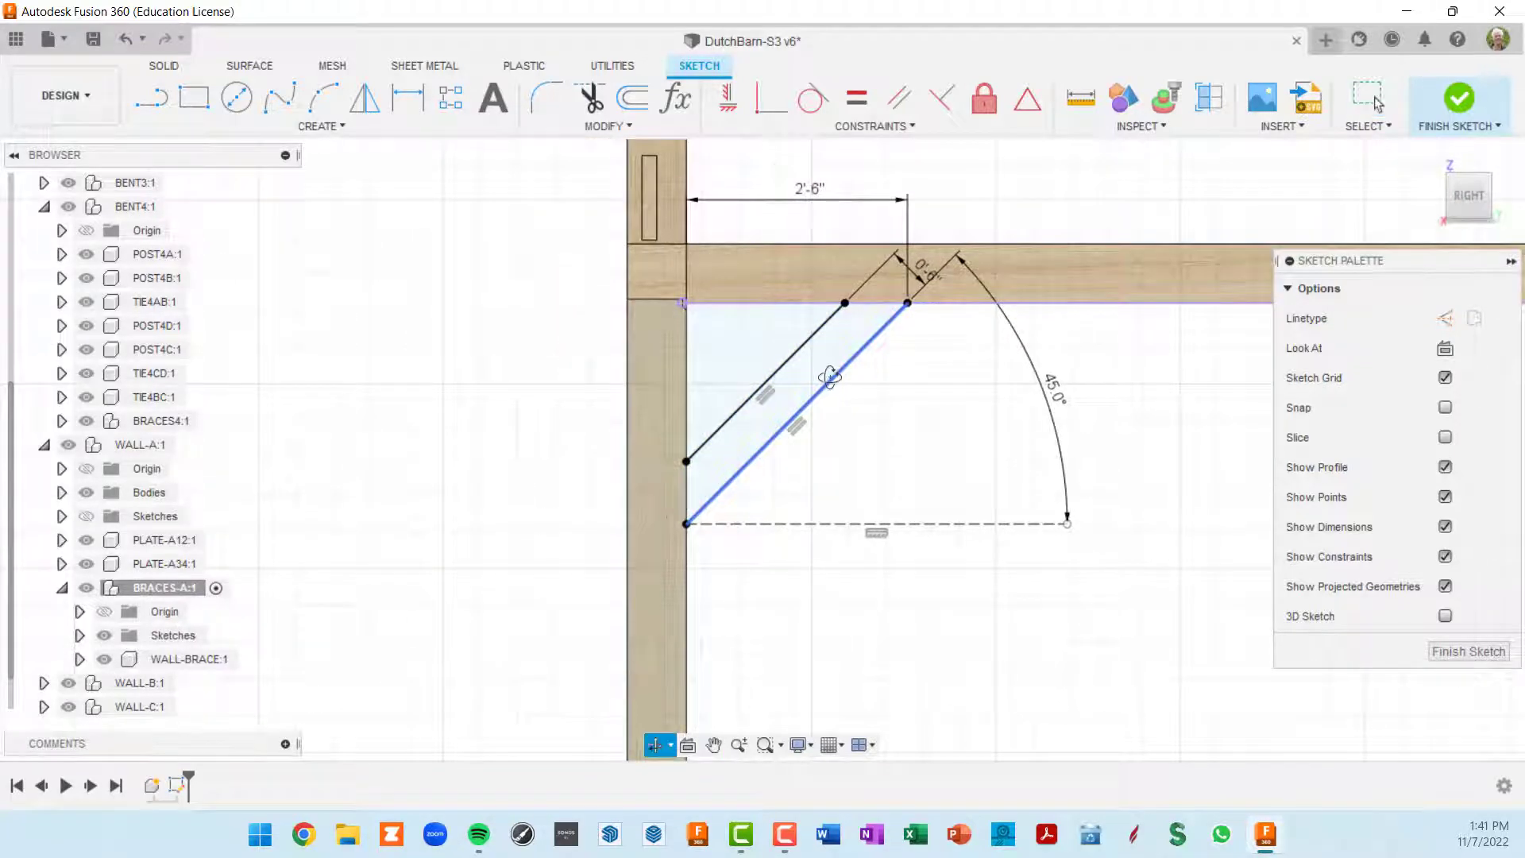
{"action": "left_click", "coordinate": [823, 374]}
{"action": "scroll", "coordinate": [874, 335], "scroll_direction": "up", "scroll_amount": 3}
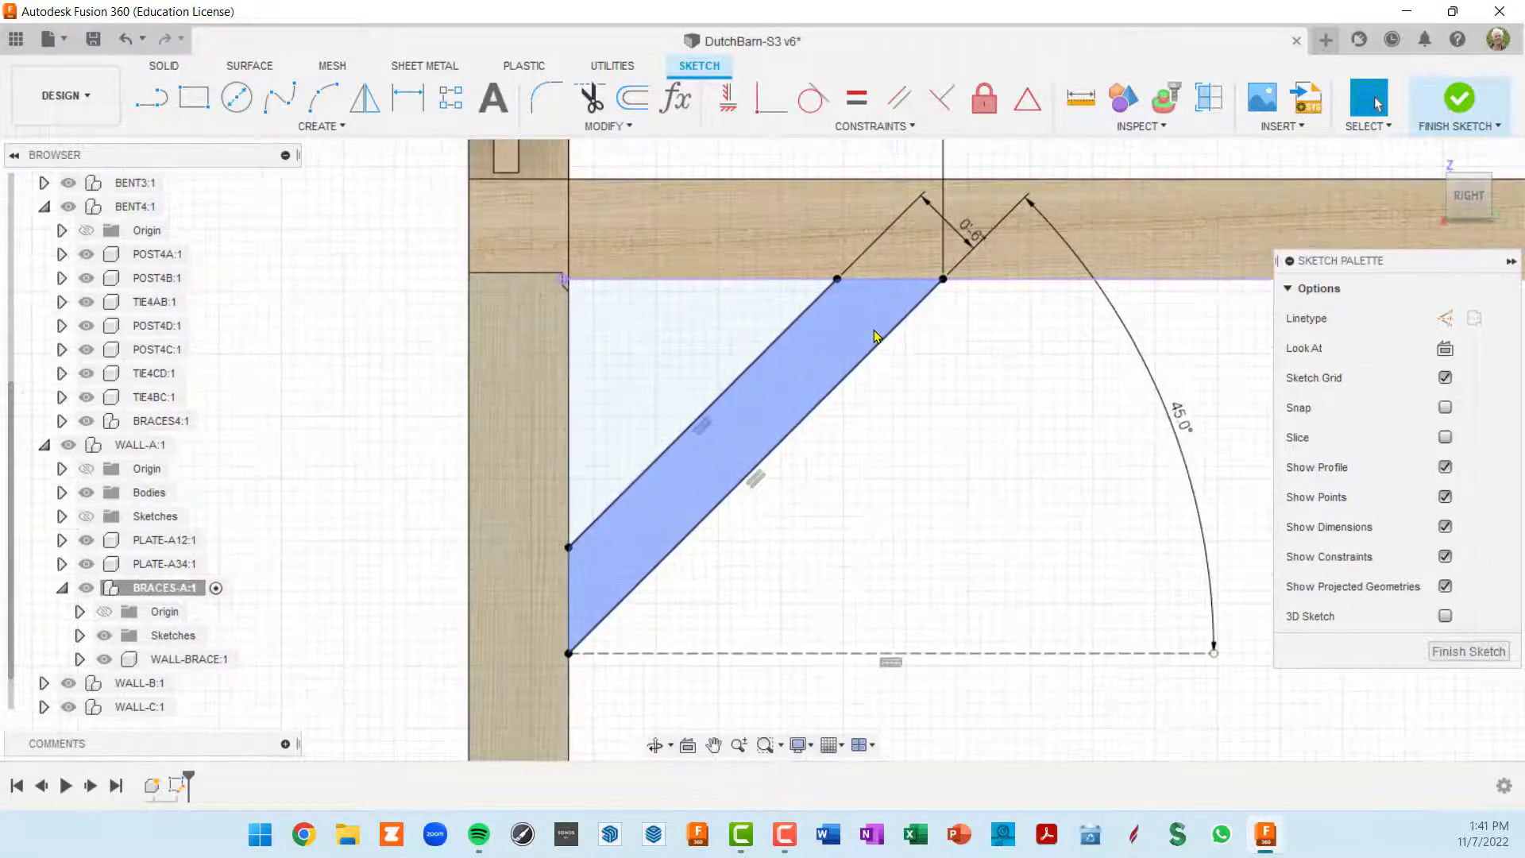
{"action": "left_click", "coordinate": [1160, 413]}
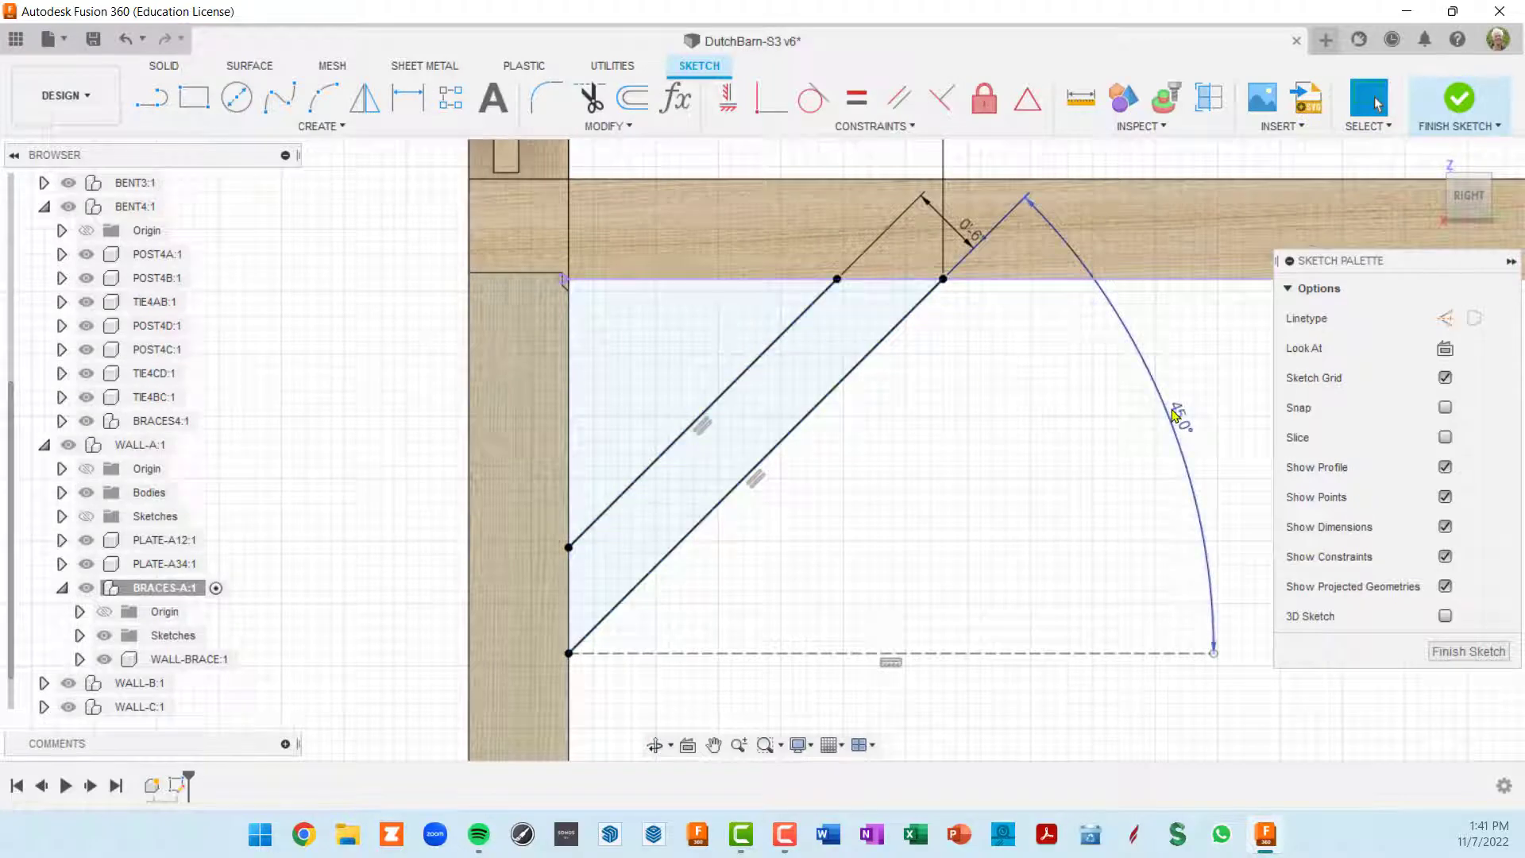
{"action": "left_click_drag", "start_coordinate": [1173, 415], "coordinate": [895, 498]}
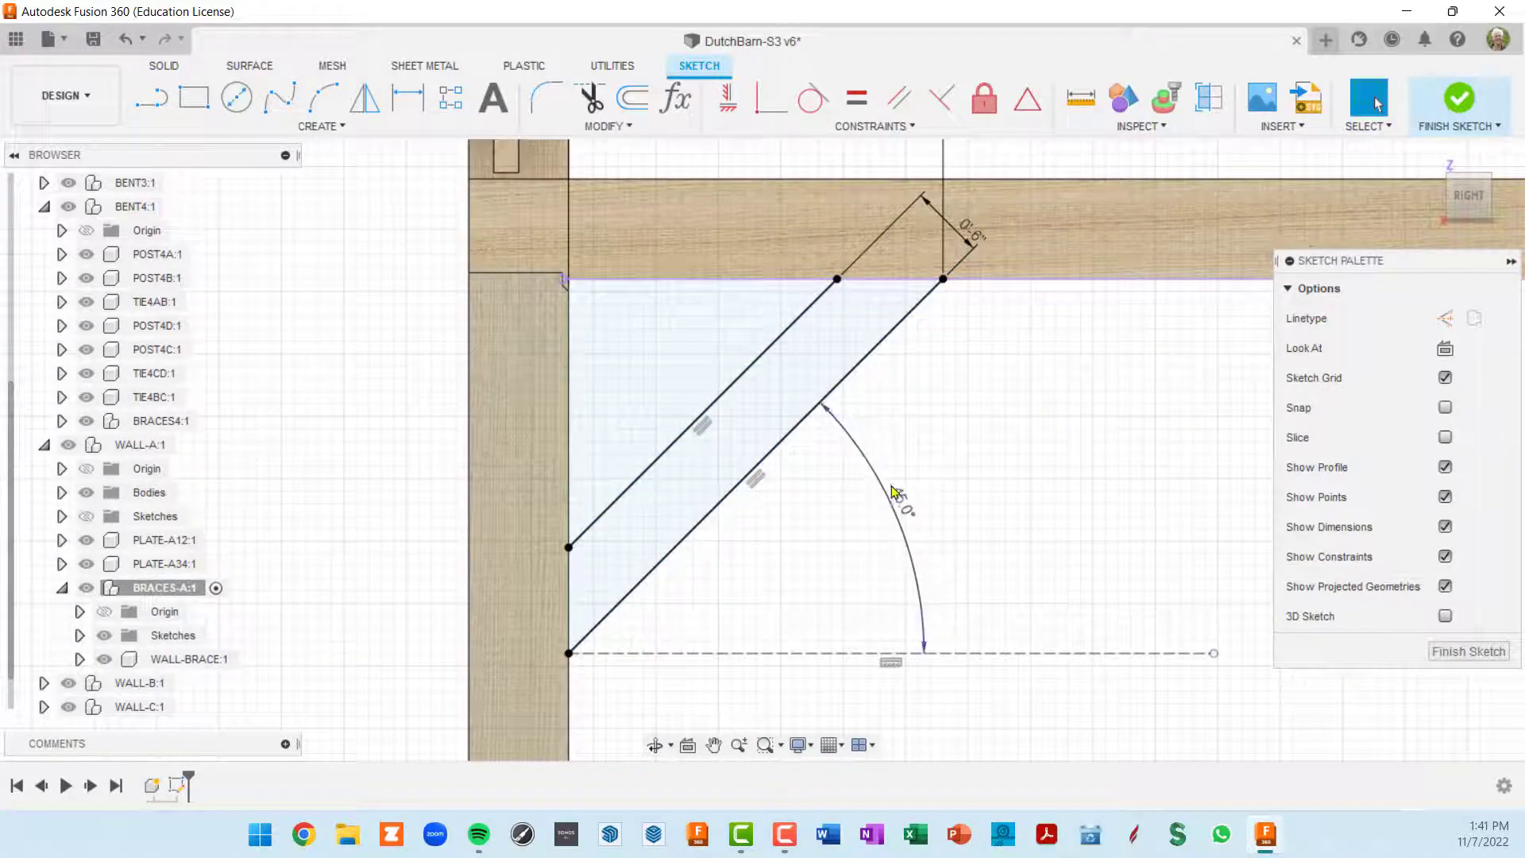
Step: Move the 2'-6" horizontal dimension from above the plate to below the brace
{"action": "scroll", "coordinate": [993, 375], "scroll_direction": "down", "scroll_amount": 2}
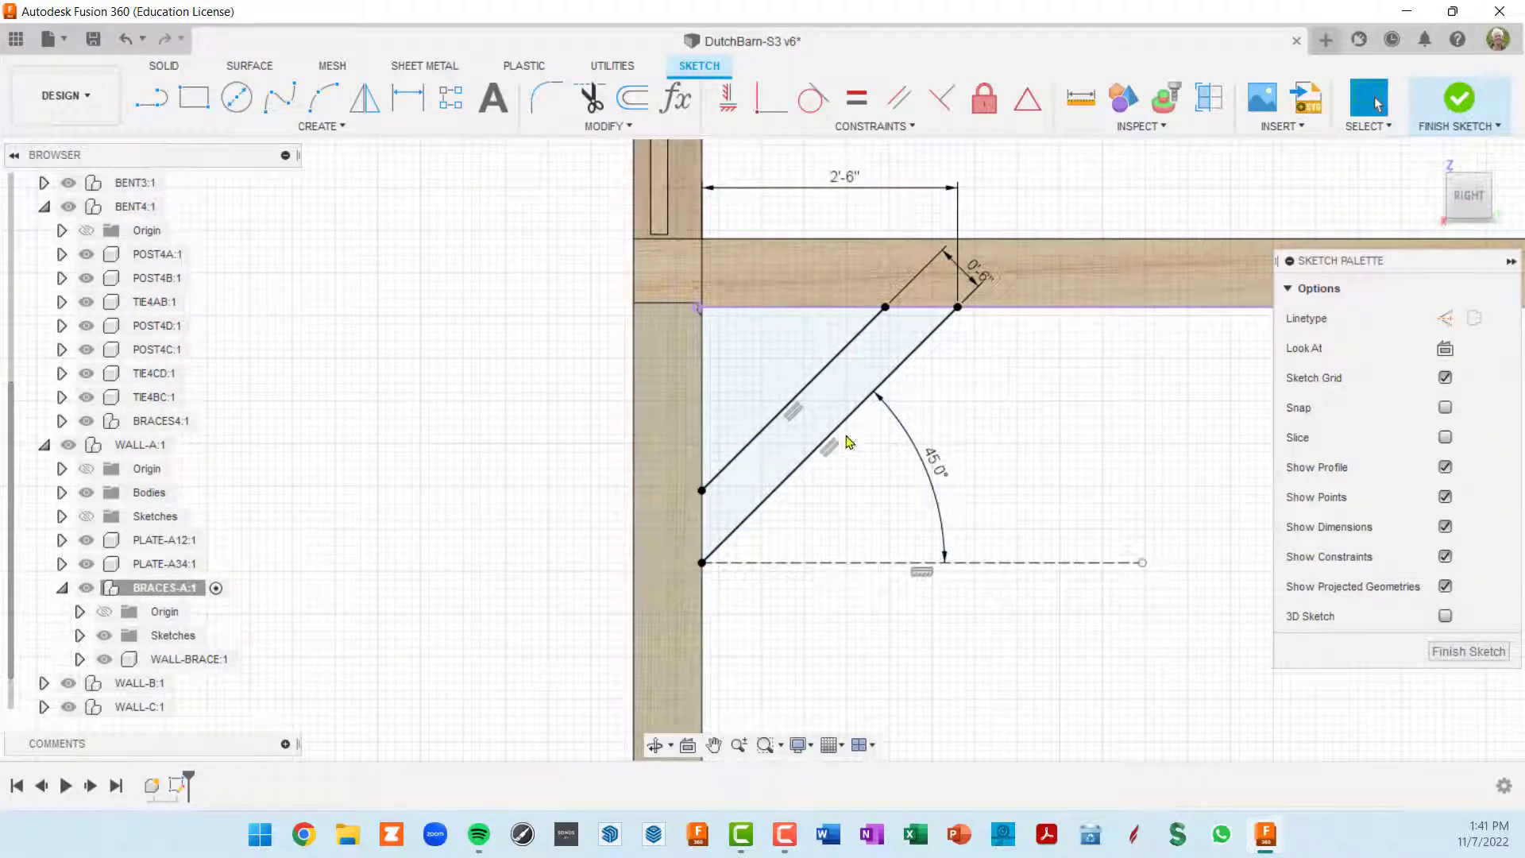
{"action": "left_click", "coordinate": [913, 350]}
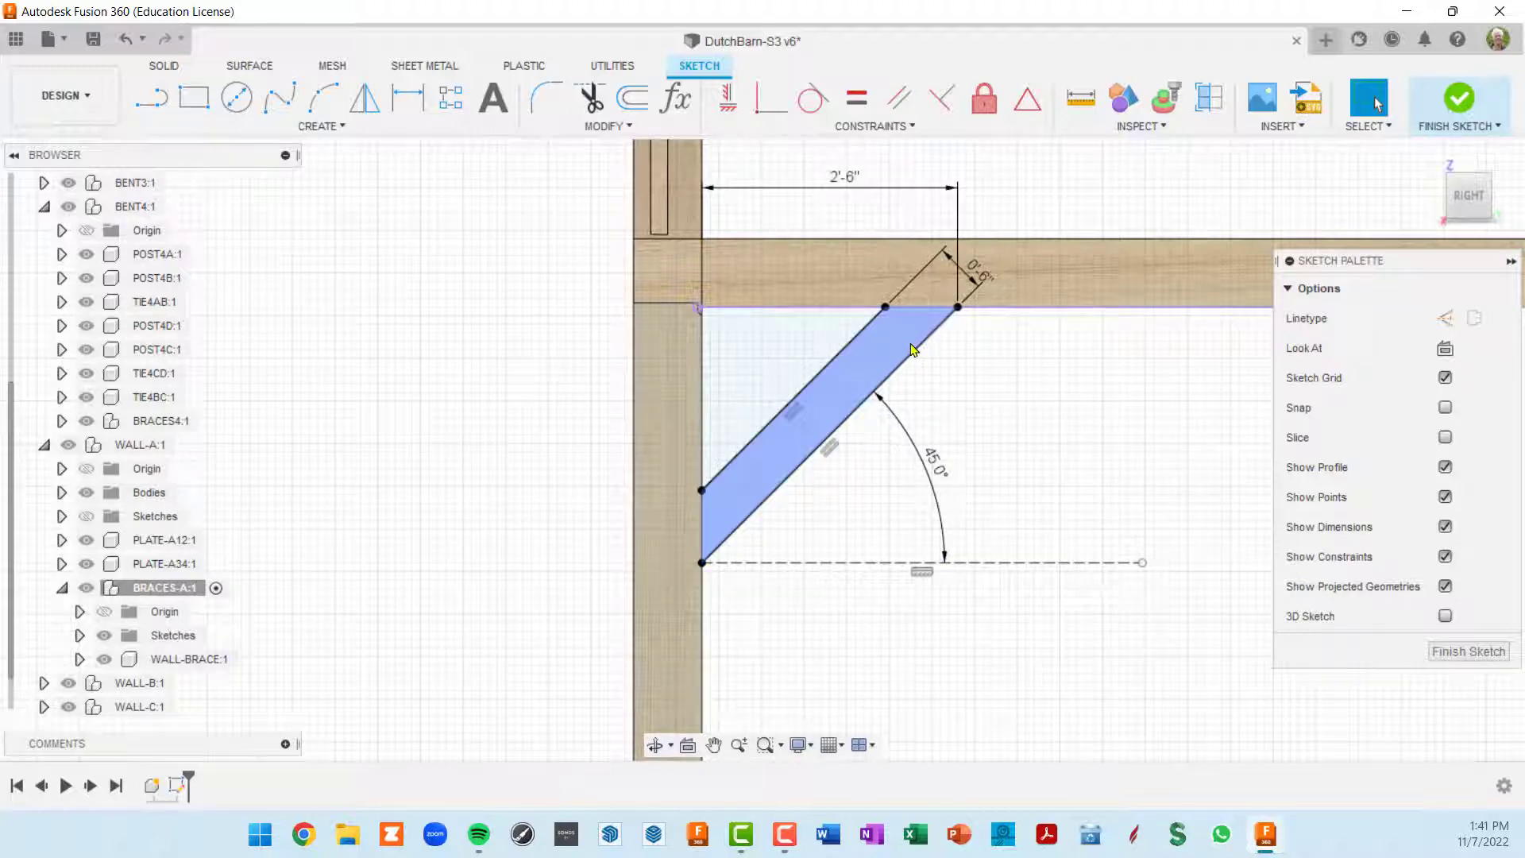
{"action": "scroll", "coordinate": [938, 337], "scroll_direction": "up", "scroll_amount": 2}
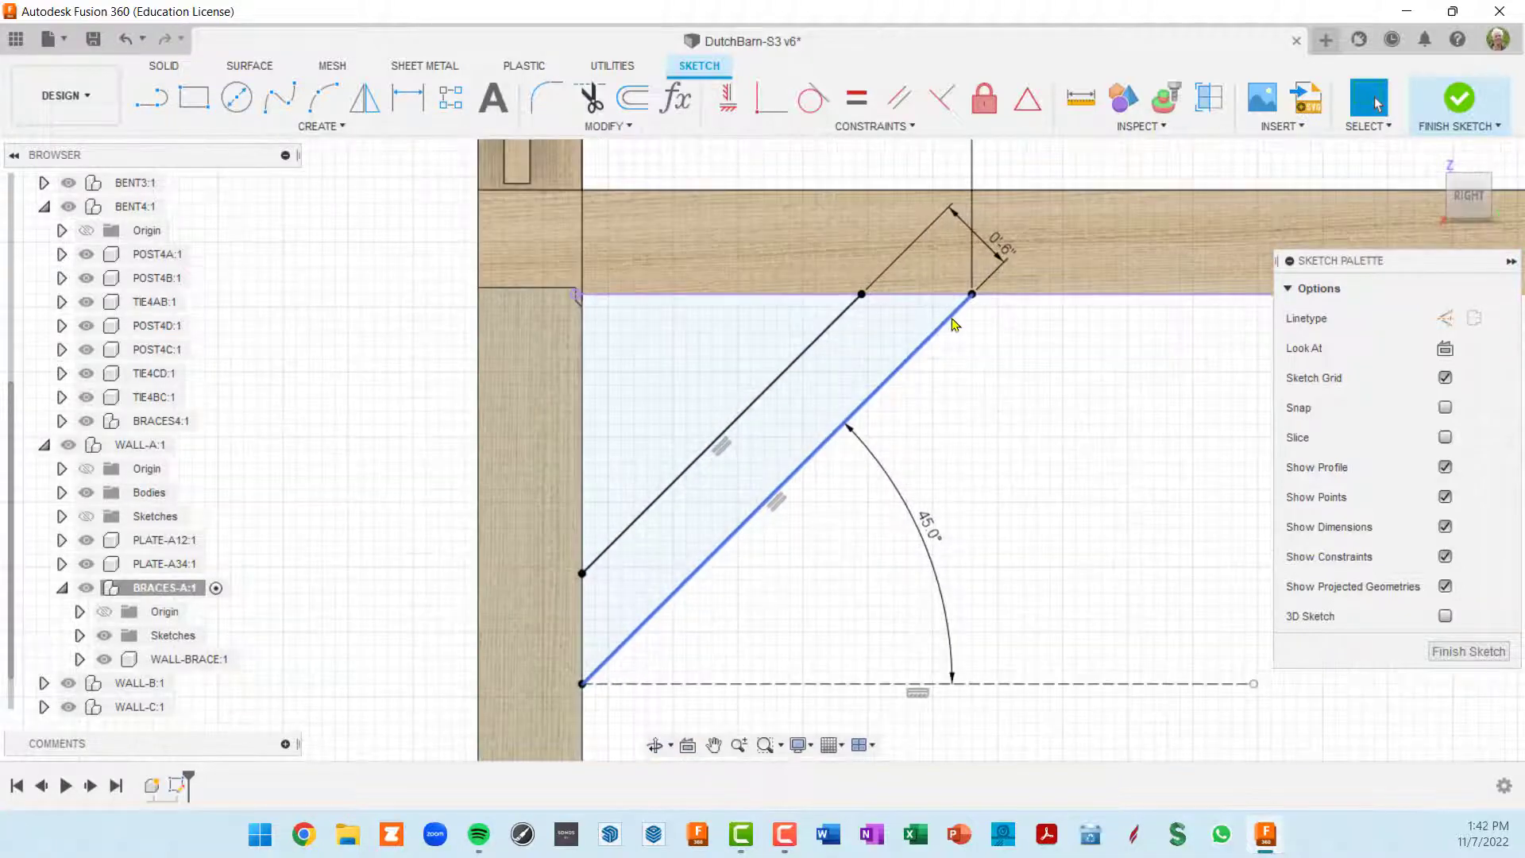
{"action": "scroll", "coordinate": [953, 324], "scroll_direction": "up", "scroll_amount": 3}
{"action": "scroll", "coordinate": [967, 299], "scroll_direction": "down", "scroll_amount": 4}
{"action": "middle_click_drag", "start_coordinate": [1011, 228], "coordinate": [949, 388]}
{"action": "left_click_drag", "start_coordinate": [854, 246], "coordinate": [814, 753]}
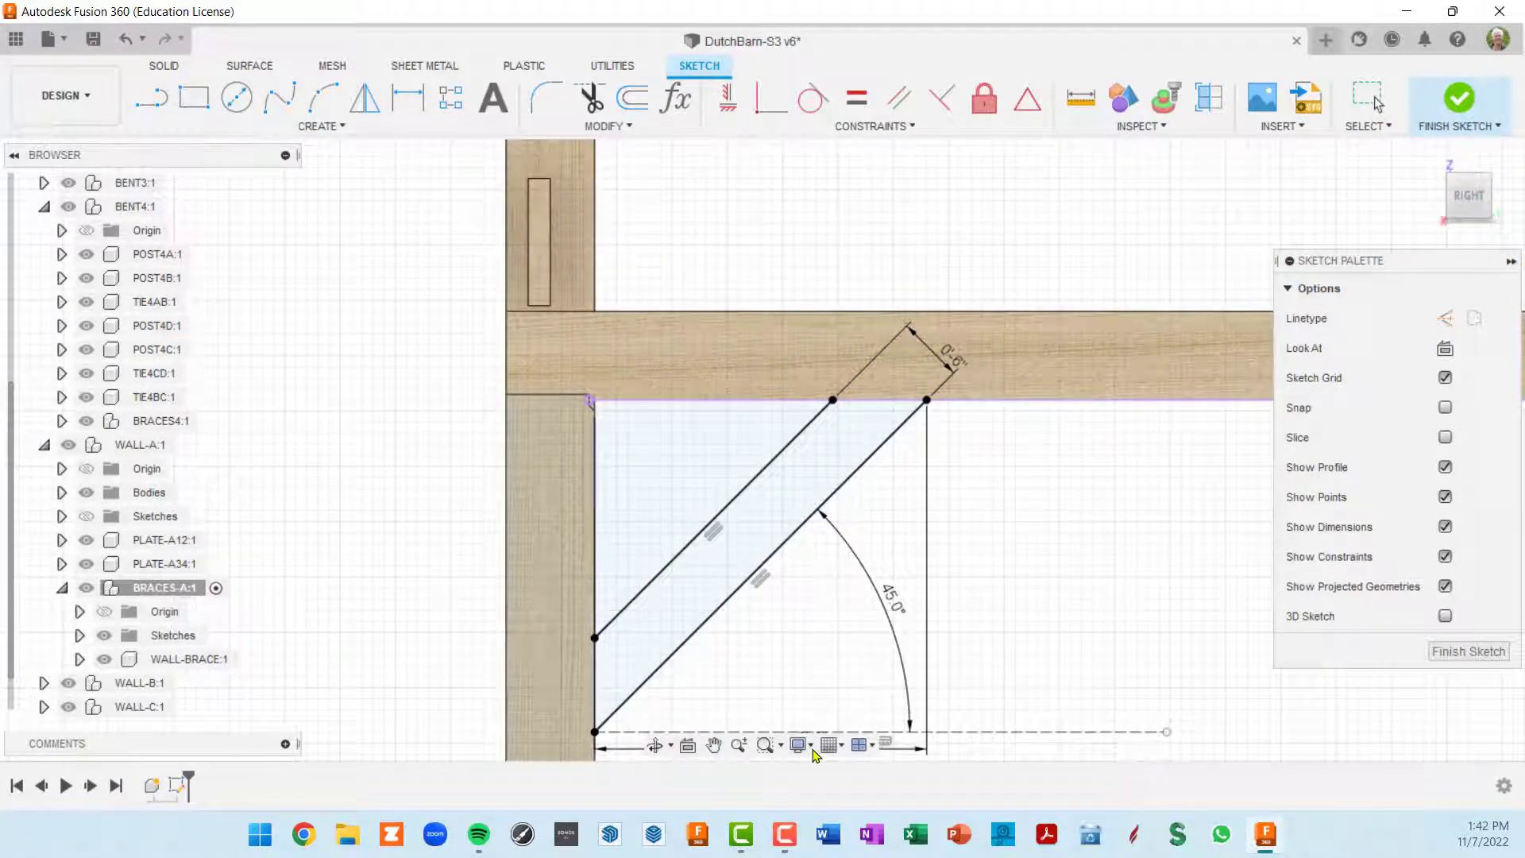
{"action": "mouse_move", "coordinate": [946, 520]}
{"action": "middle_mouse_down"}
{"action": "mouse_move", "coordinate": [977, 392]}
{"action": "mouse_move", "coordinate": [987, 418]}
{"action": "middle_mouse_up"}
{"action": "scroll", "coordinate": [989, 416], "scroll_direction": "down", "scroll_amount": 1}
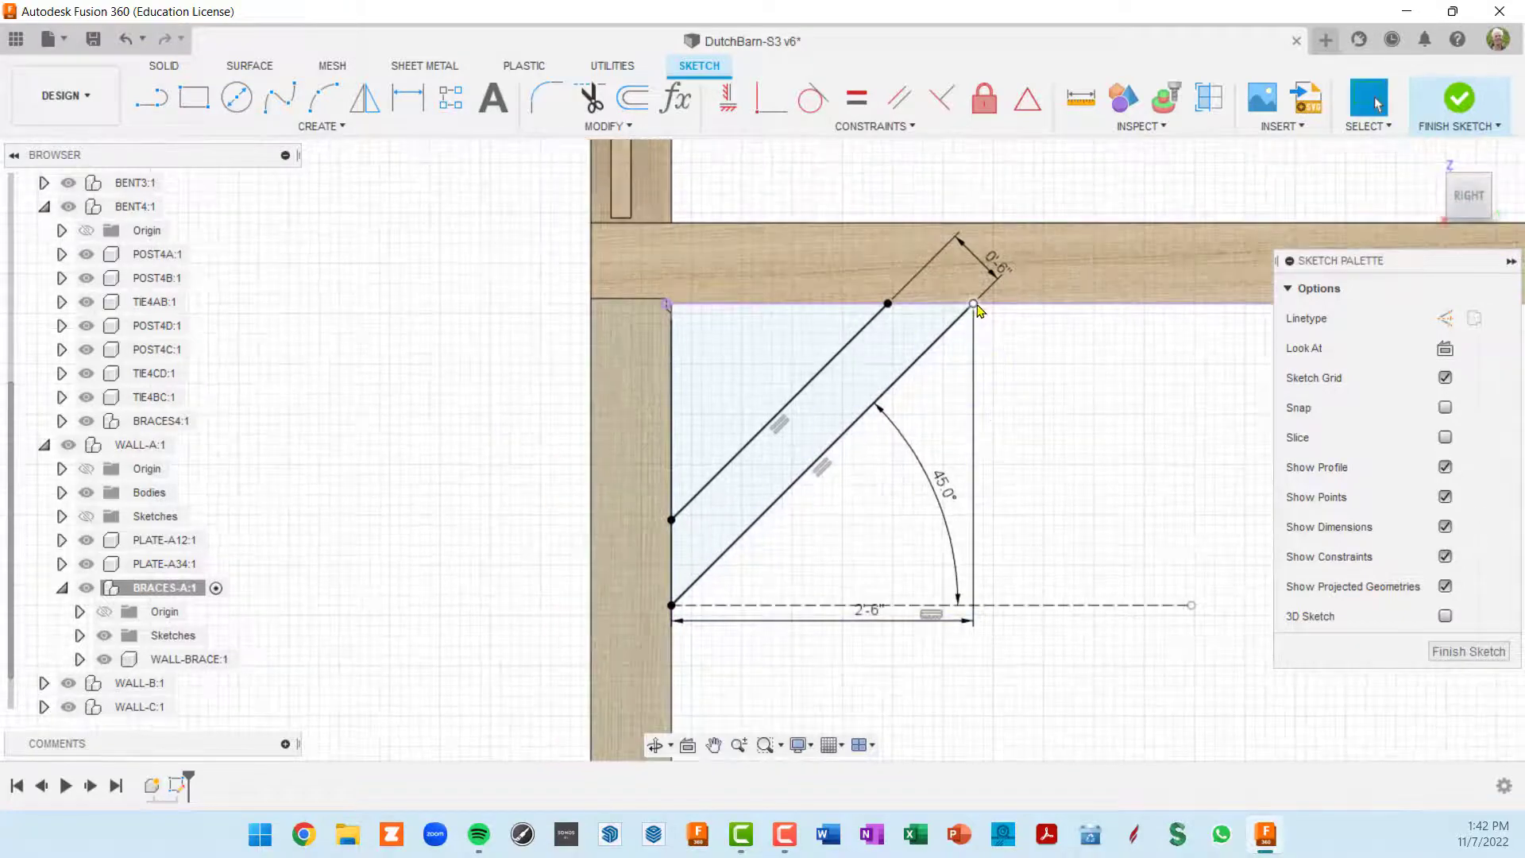
Step: Draw a 1/2-inch vertical line from the brace's outer end on the plate up into the plate
{"action": "scroll", "coordinate": [979, 310], "scroll_direction": "up", "scroll_amount": 1}
{"action": "key", "text": "l"}
{"action": "scroll", "coordinate": [974, 306], "scroll_direction": "up", "scroll_amount": 2}
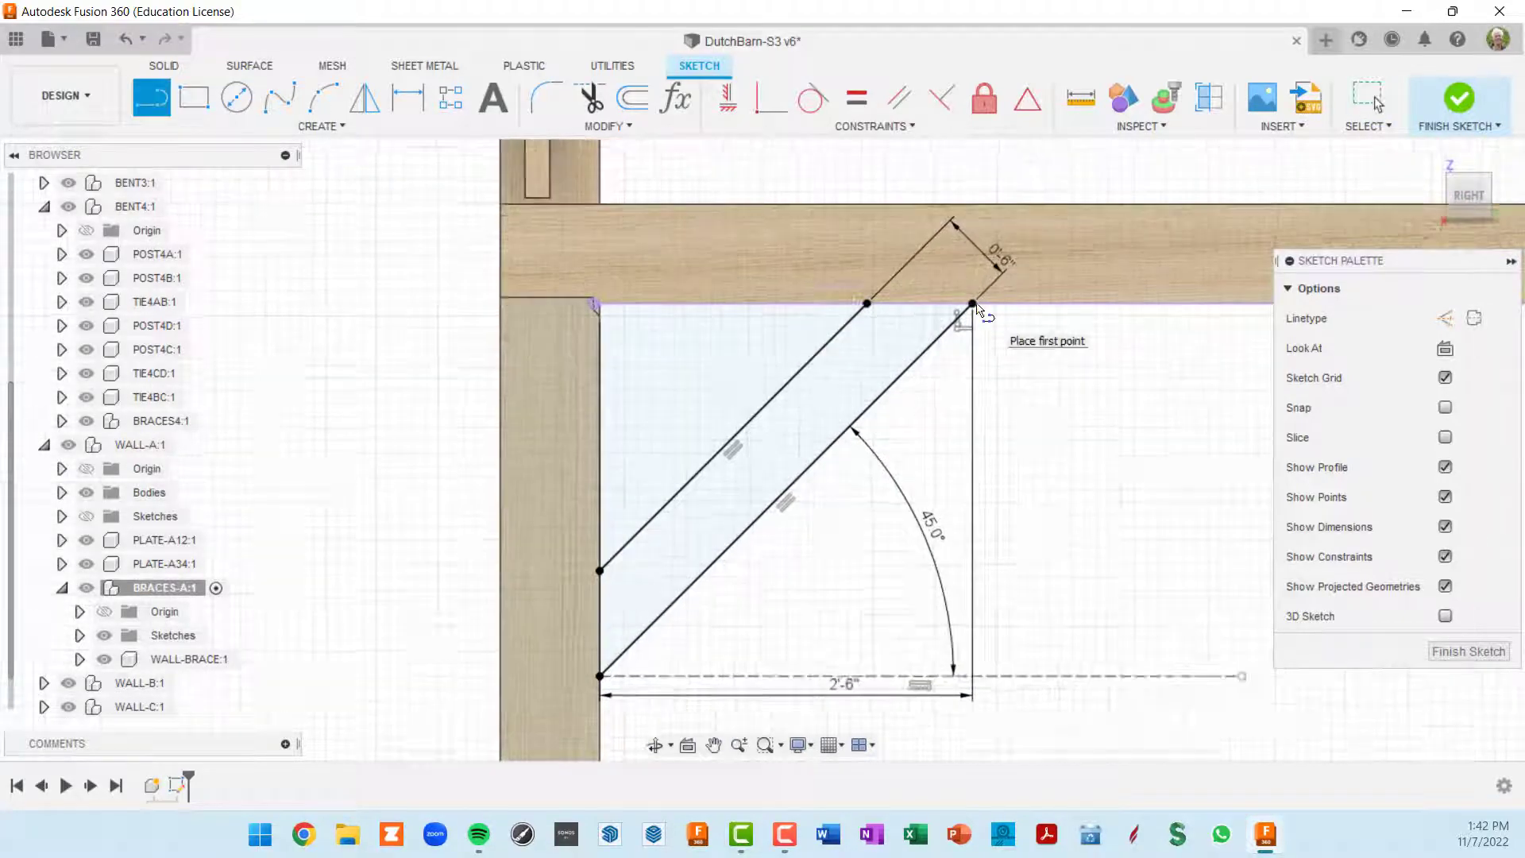
{"action": "left_click", "coordinate": [972, 305]}
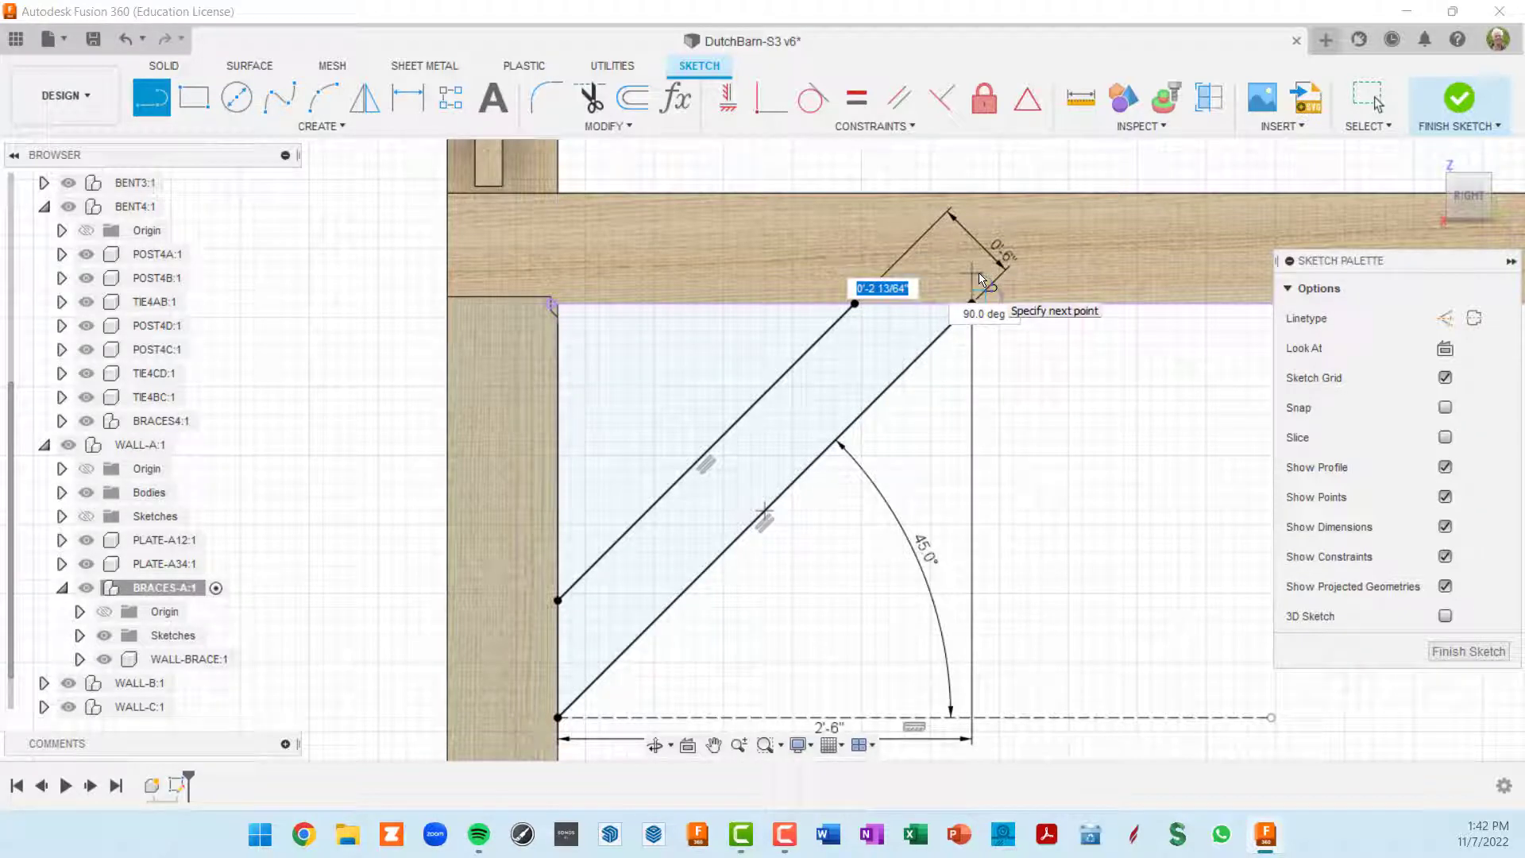
{"action": "key", "text": "BackSpace"}
{"action": "key", "text": "Return"}
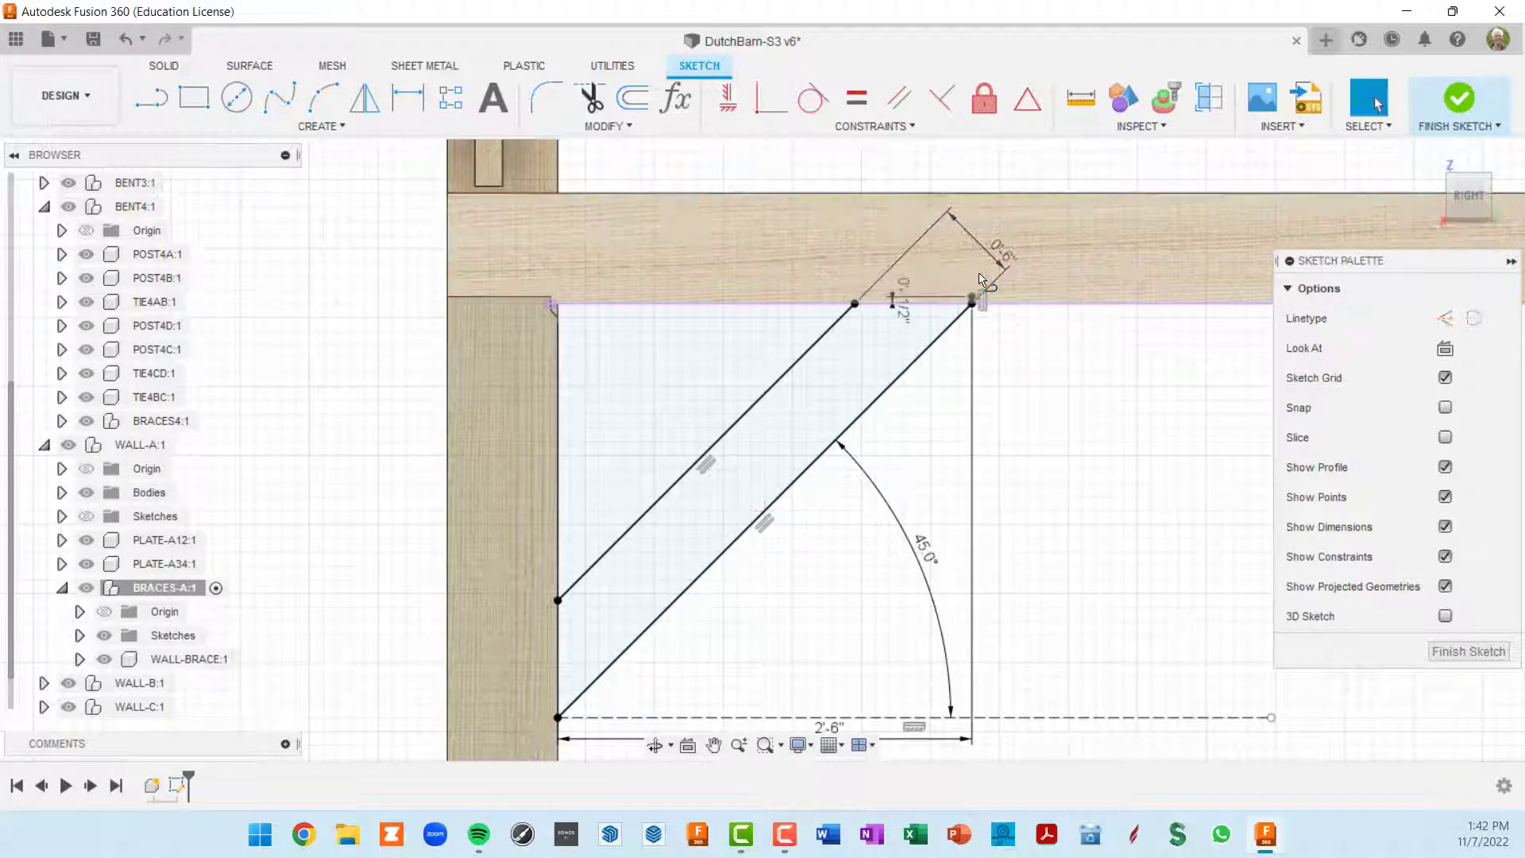
Step: Draw a horizontal line from the top of the 1/2-inch line back toward the post, ending past the brace's upper edge
{"action": "scroll", "coordinate": [983, 280], "scroll_direction": "up", "scroll_amount": 5}
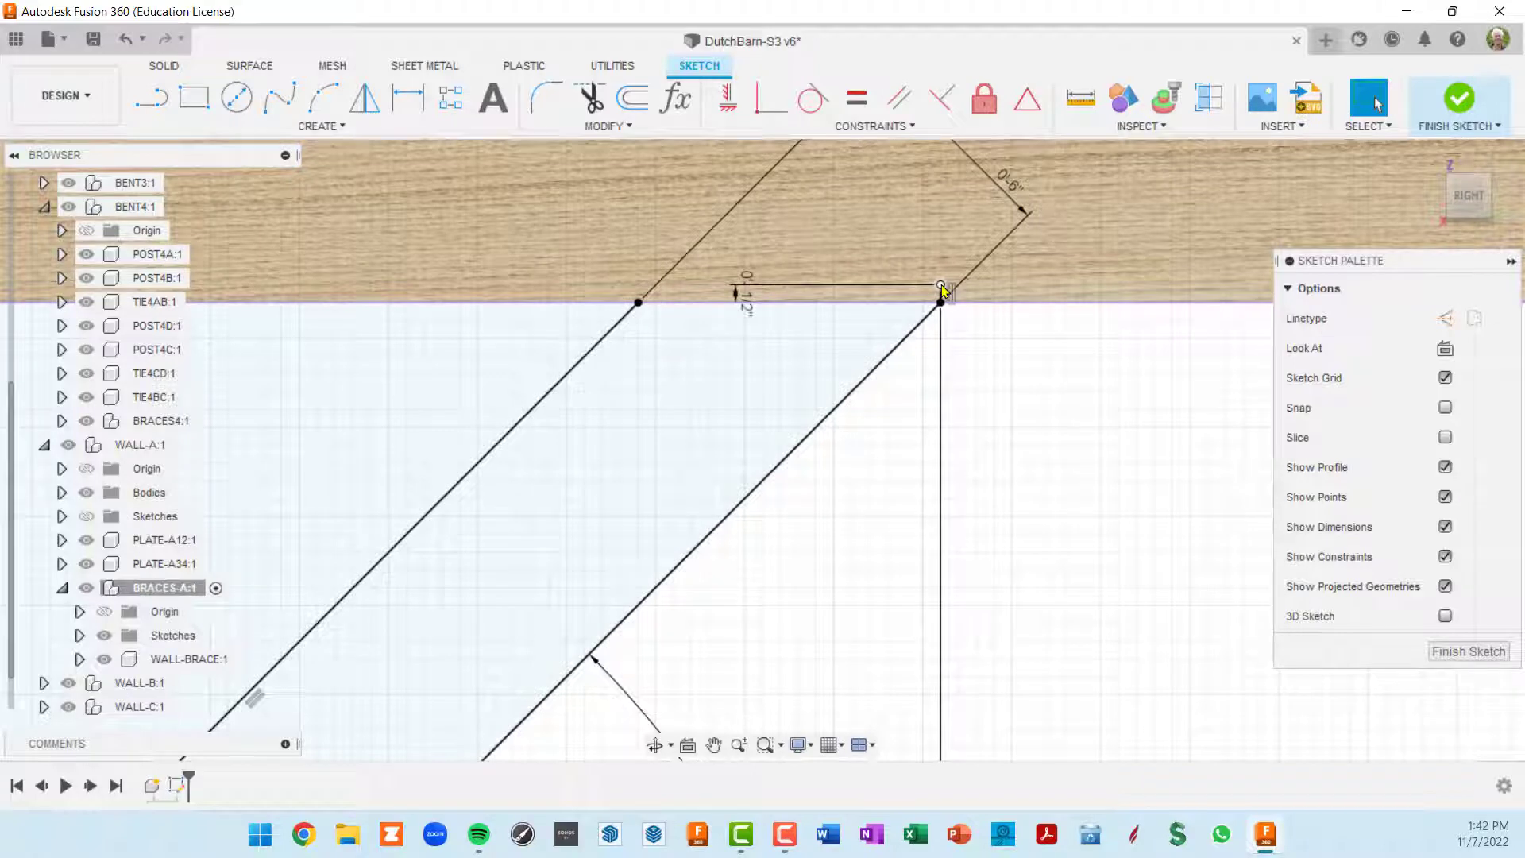
{"action": "key", "text": "l"}
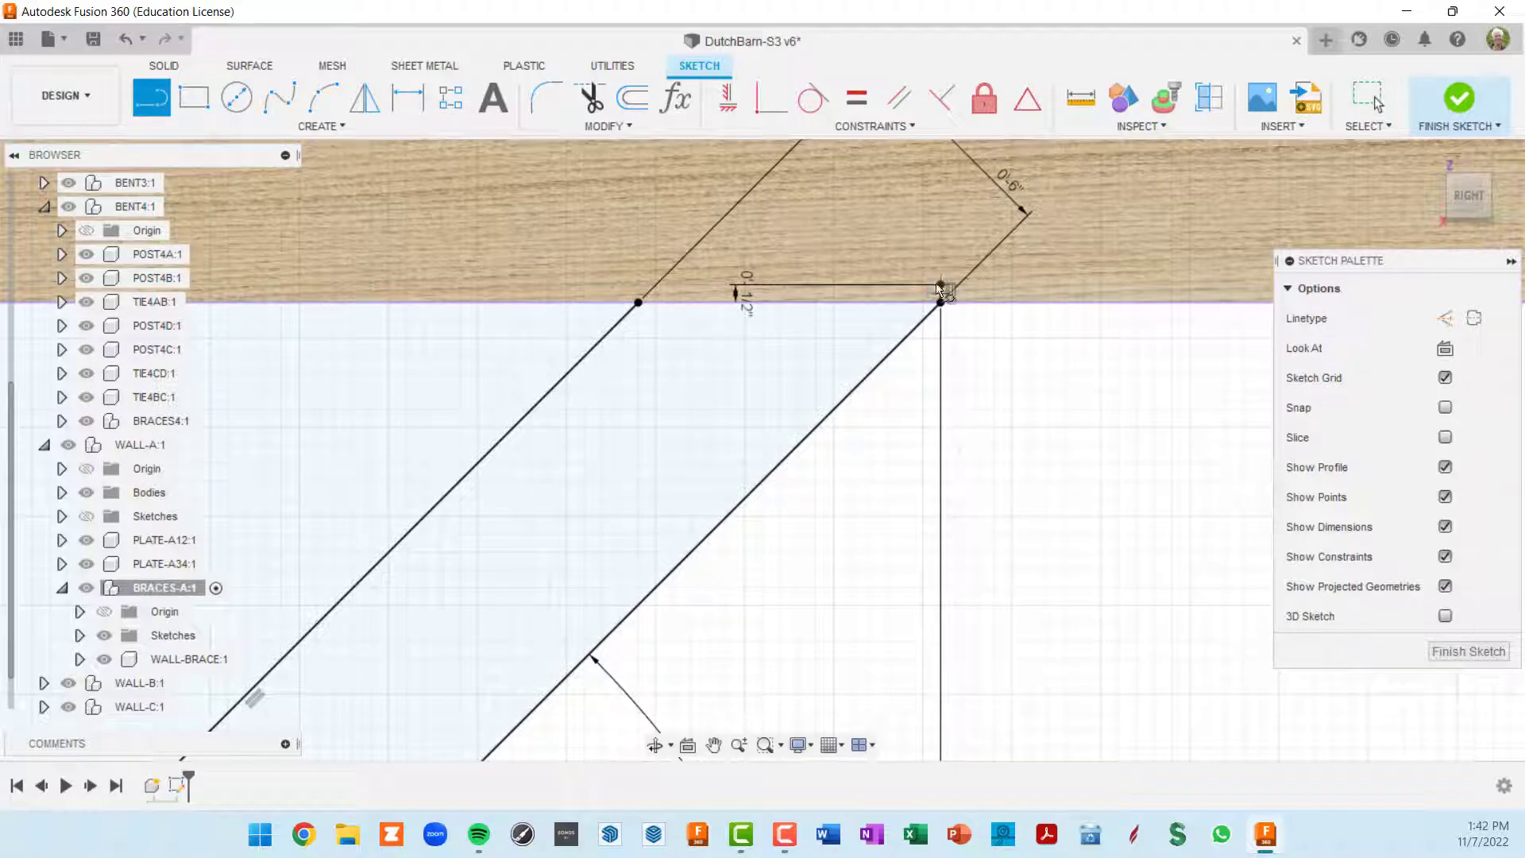
{"action": "left_click", "coordinate": [941, 288]}
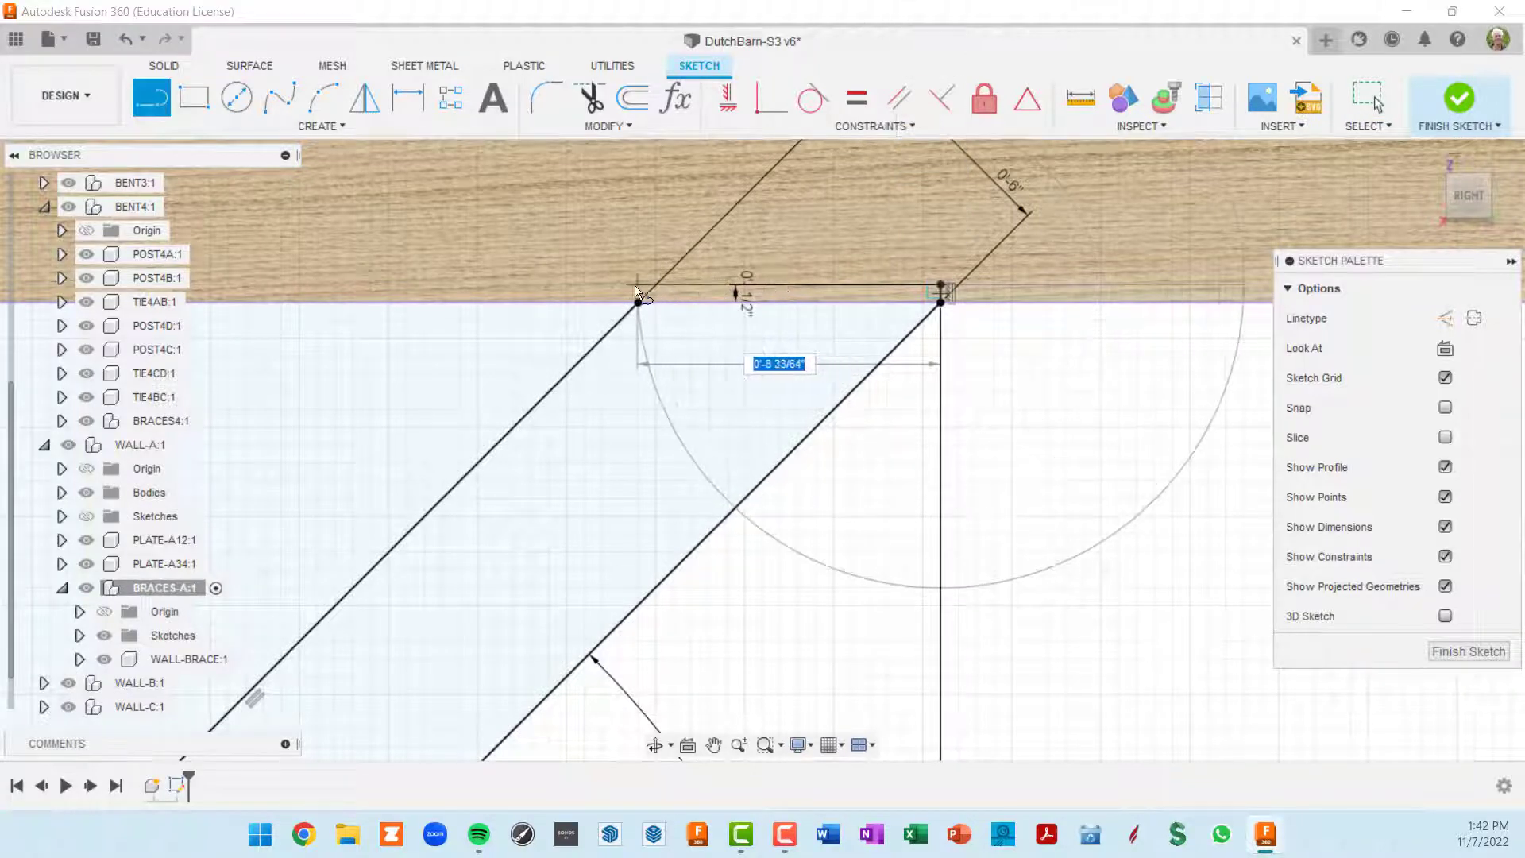
{"action": "left_click", "coordinate": [592, 286]}
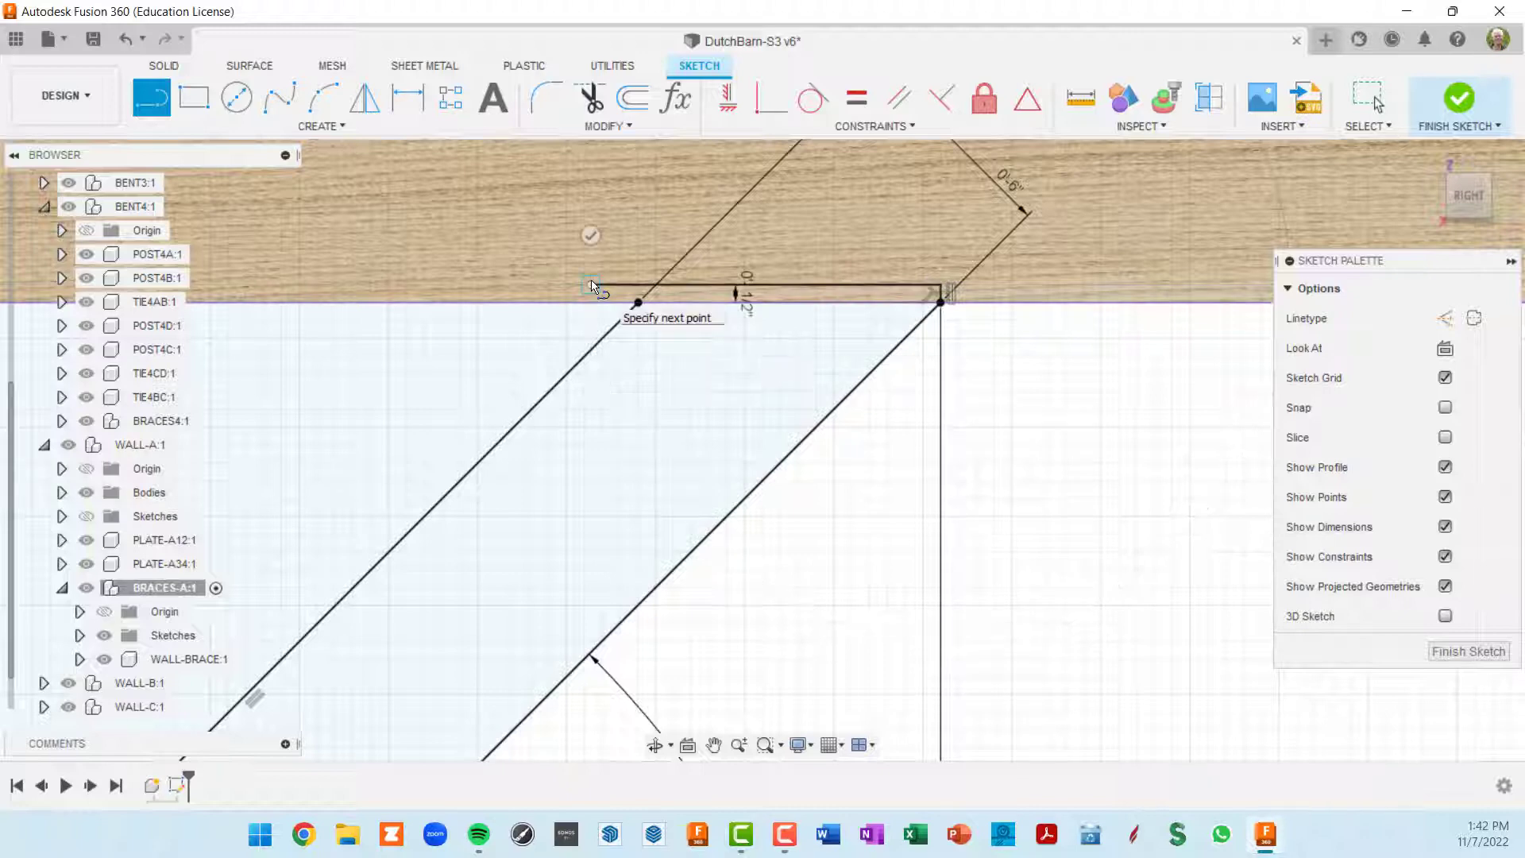
{"action": "left_click", "coordinate": [590, 236]}
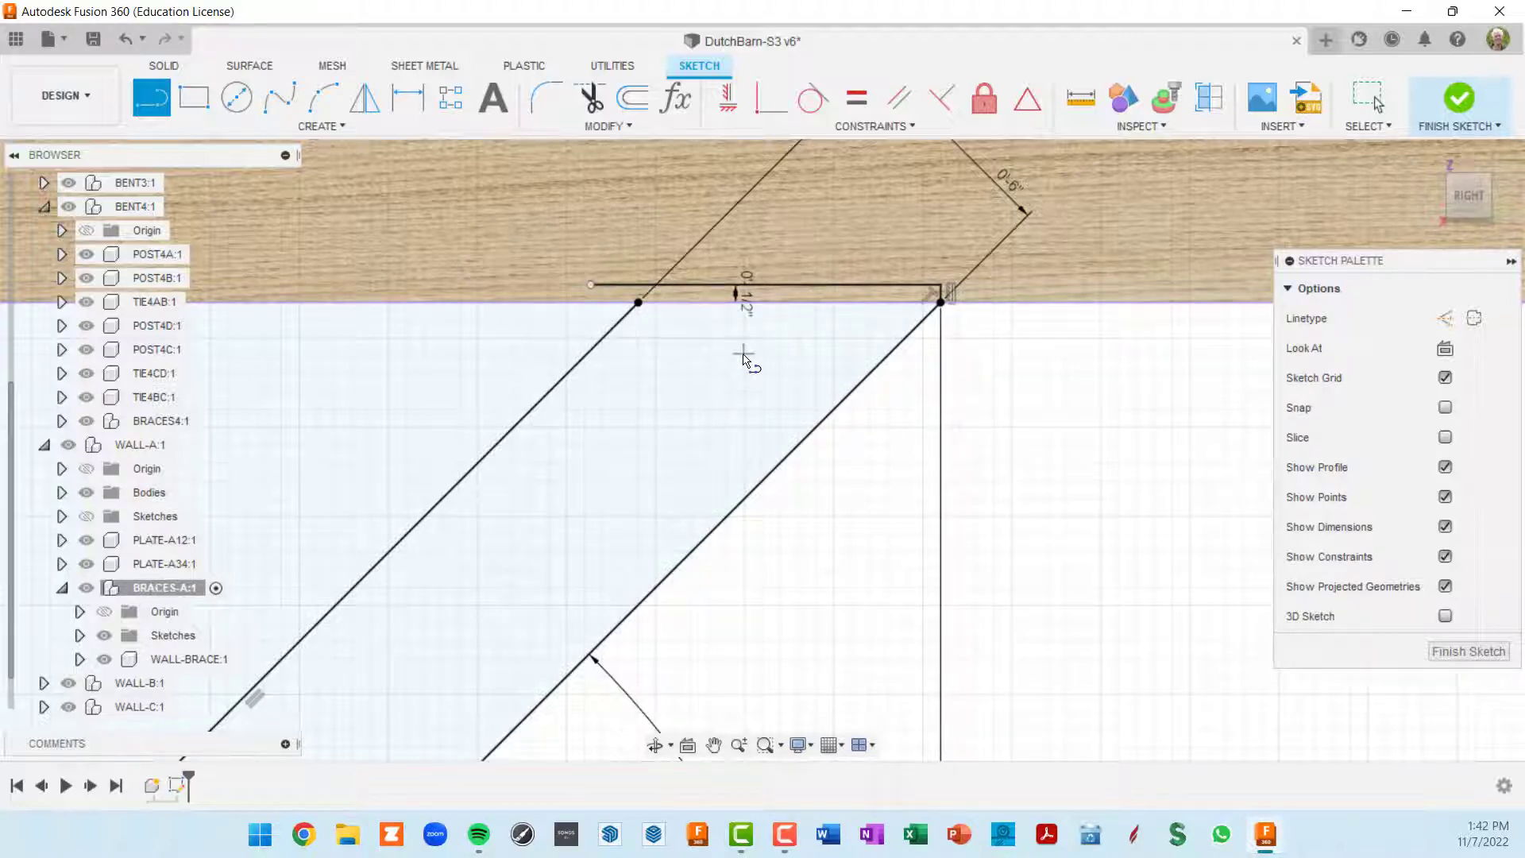
{"action": "scroll", "coordinate": [654, 352], "scroll_direction": "up", "scroll_amount": 1}
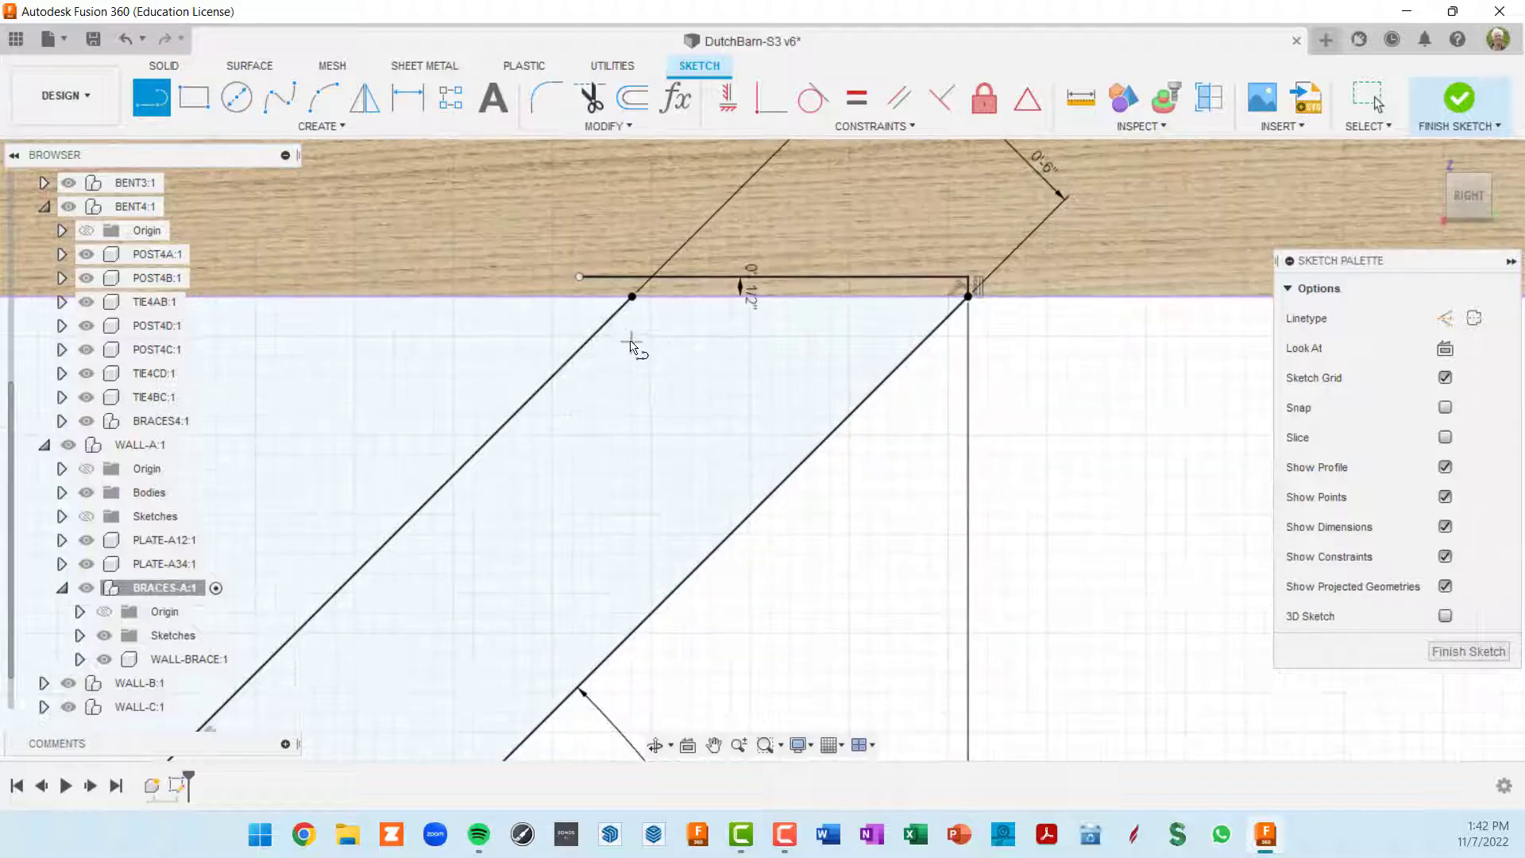
{"action": "key", "text": "Escape"}
Step: Move the 6-inch brace width dimension from above the plate to between the two parallel brace lines
{"action": "scroll", "coordinate": [715, 333], "scroll_direction": "down", "scroll_amount": 3}
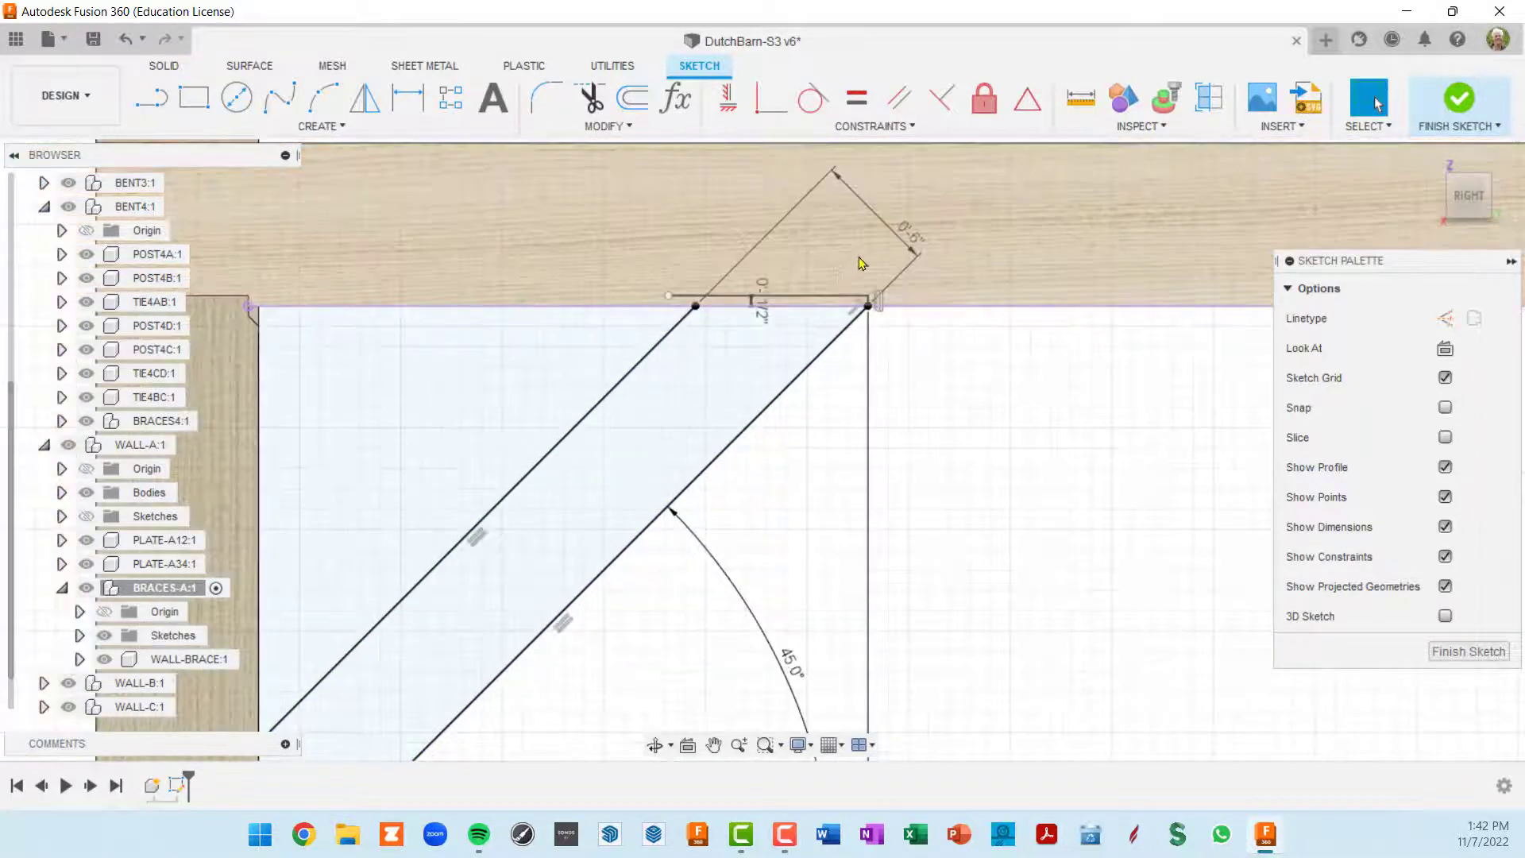
{"action": "left_click_drag", "start_coordinate": [913, 244], "coordinate": [653, 409]}
{"action": "scroll", "coordinate": [723, 310], "scroll_direction": "up", "scroll_amount": 1}
Step: Extend the brace's upper line to the horizontal line inside the plate and trim that line's overhang beyond the brace
{"action": "left_click", "coordinate": [652, 344]}
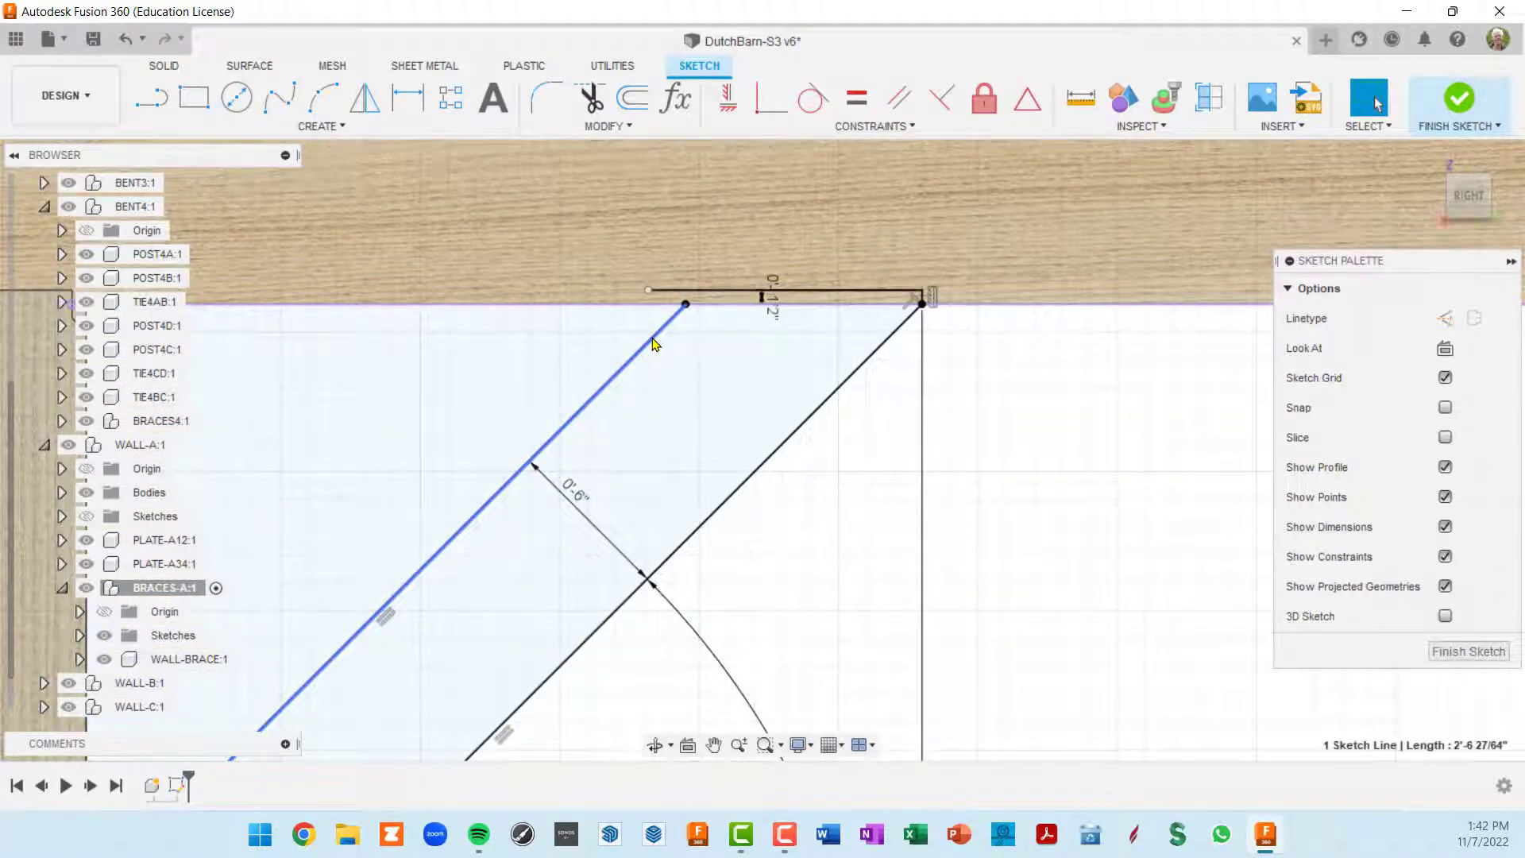
{"action": "left_click", "coordinate": [627, 127]}
{"action": "left_click", "coordinate": [589, 213]}
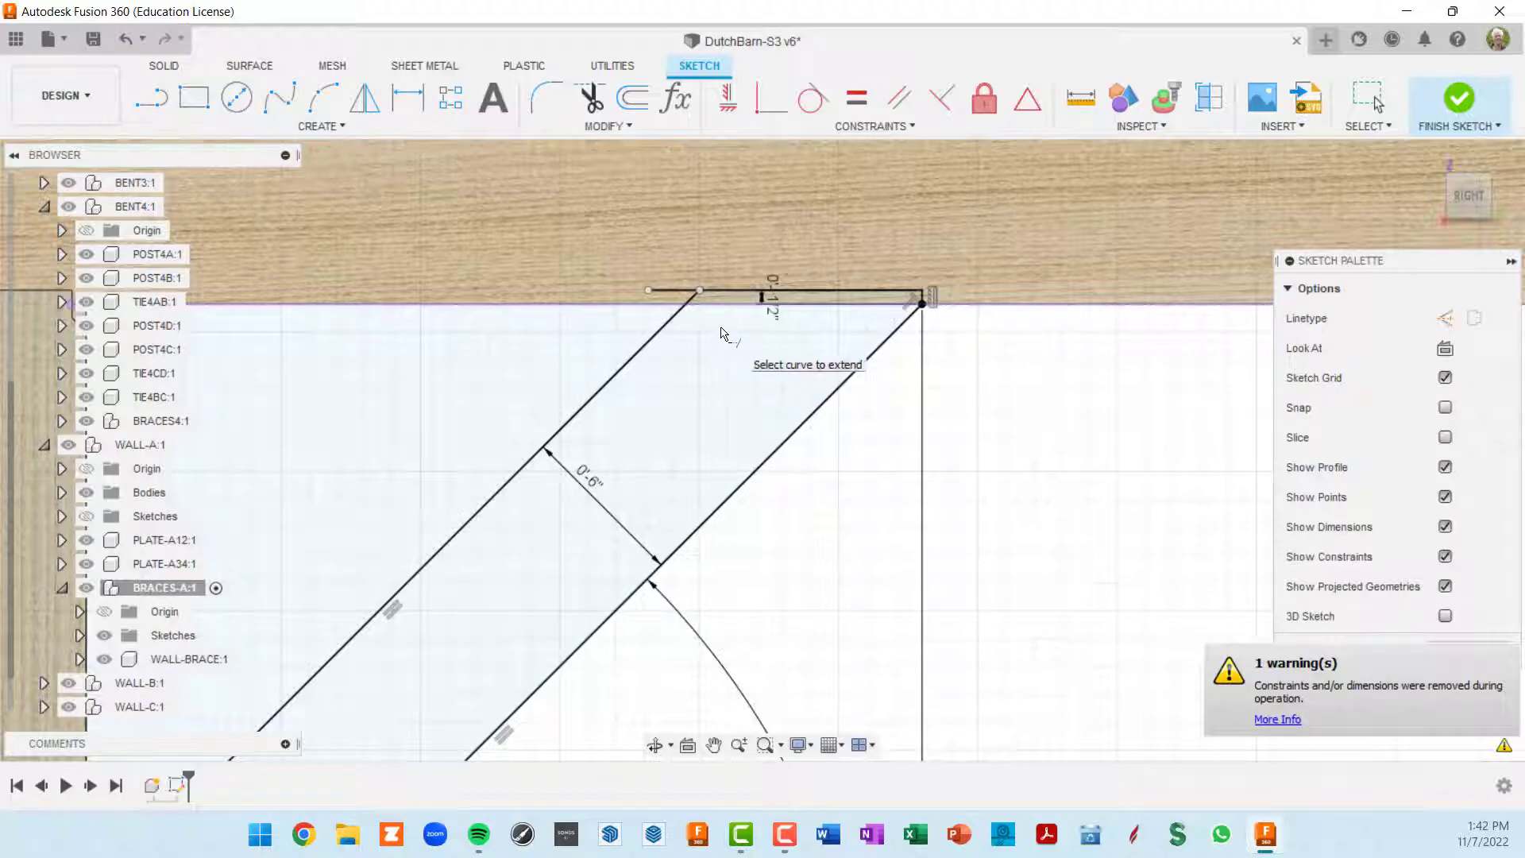
{"action": "key", "text": "t"}
{"action": "left_click", "coordinate": [674, 290]}
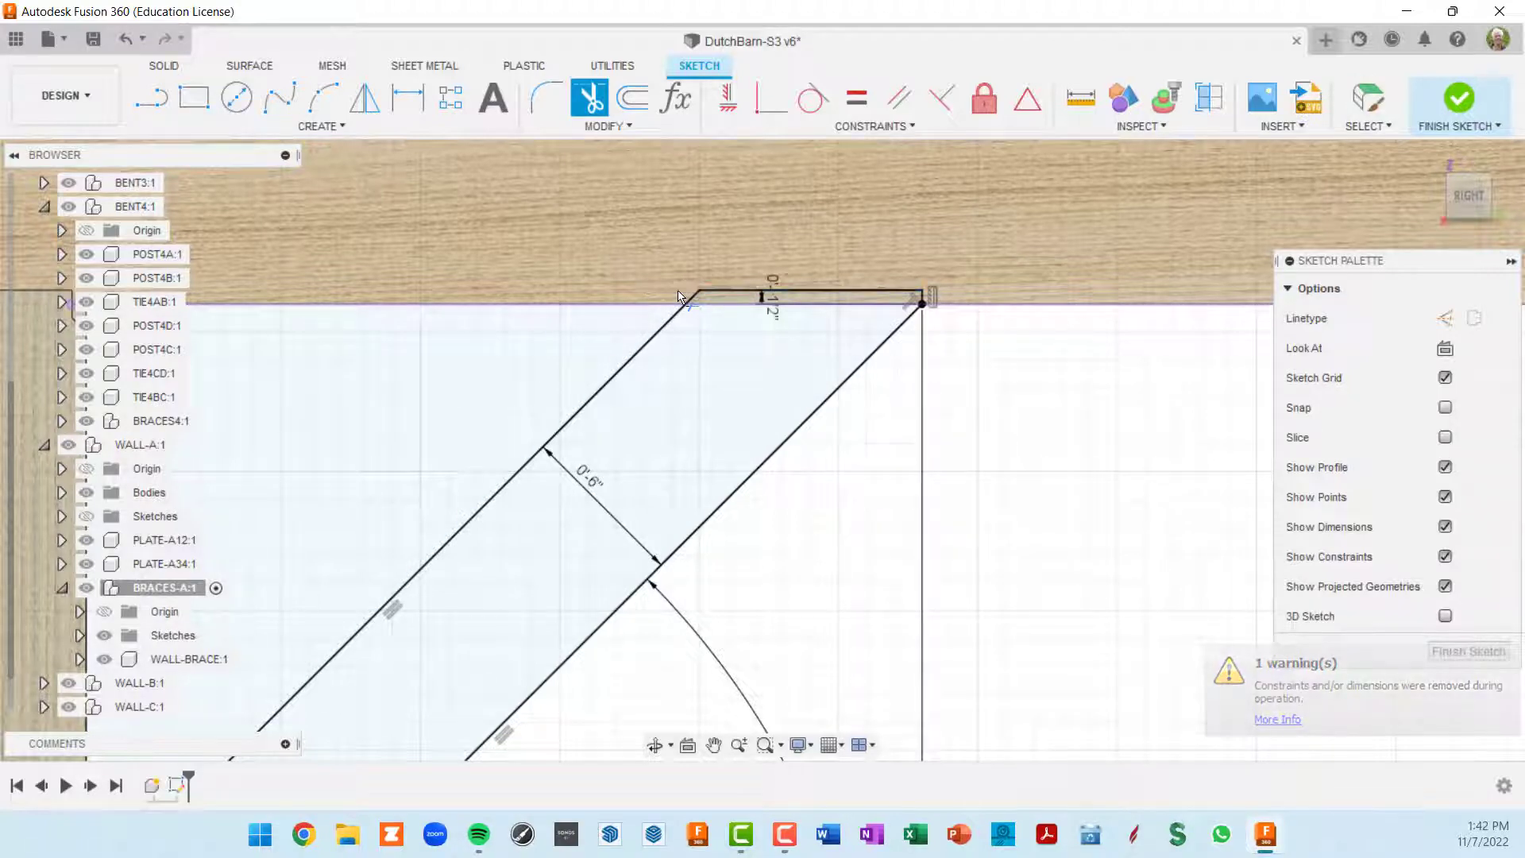
{"action": "middle_click_drag", "start_coordinate": [905, 346], "coordinate": [903, 371]}
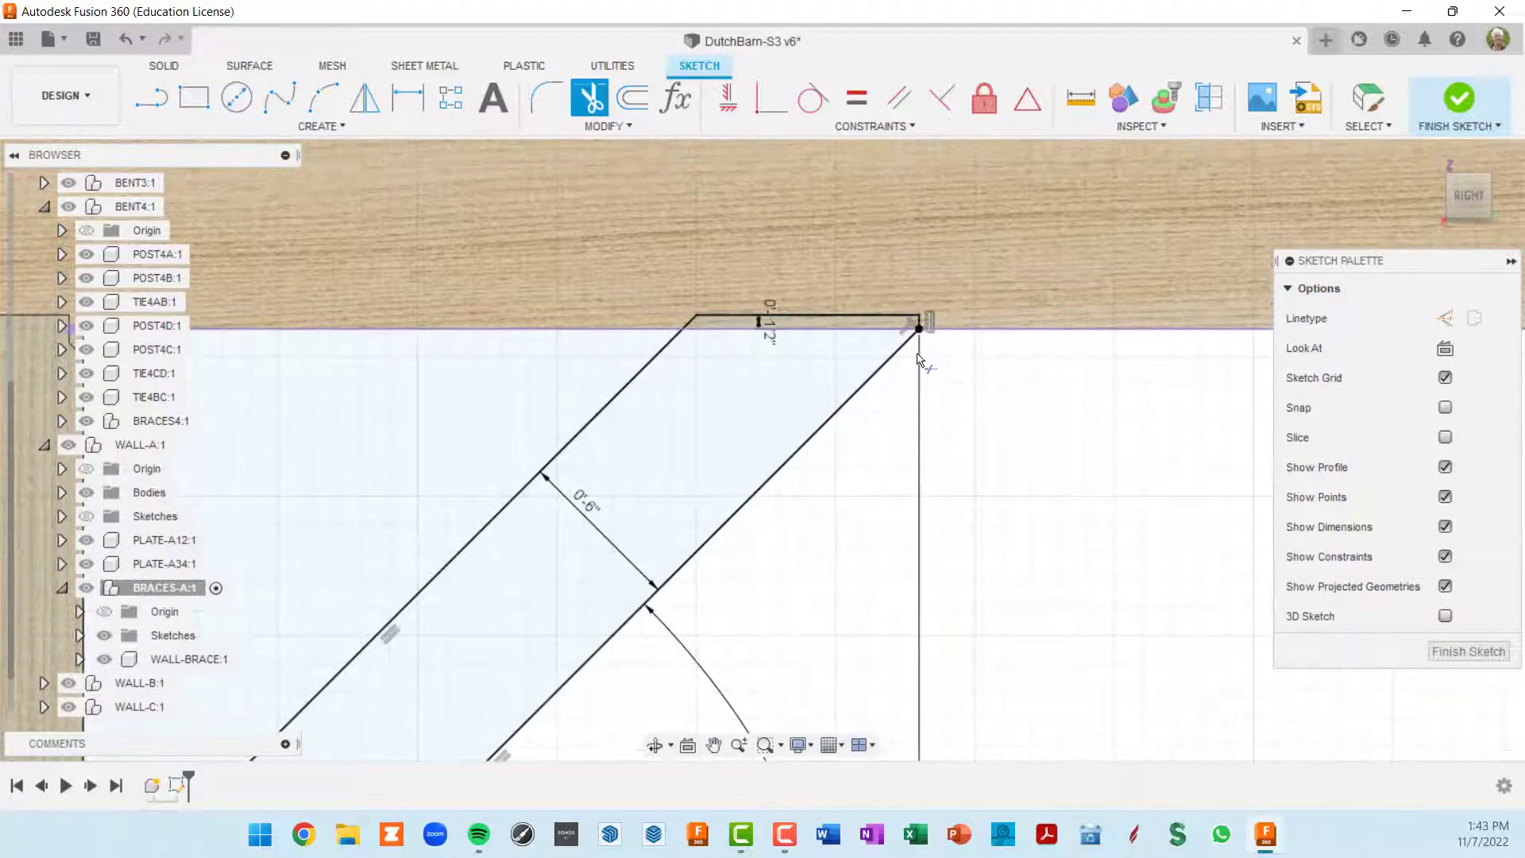
Step: Draw a rectangle 3 inches high and about 8 1/2 inches wide above the horizontal line in the plate for the tenon
{"action": "key", "text": "r"}
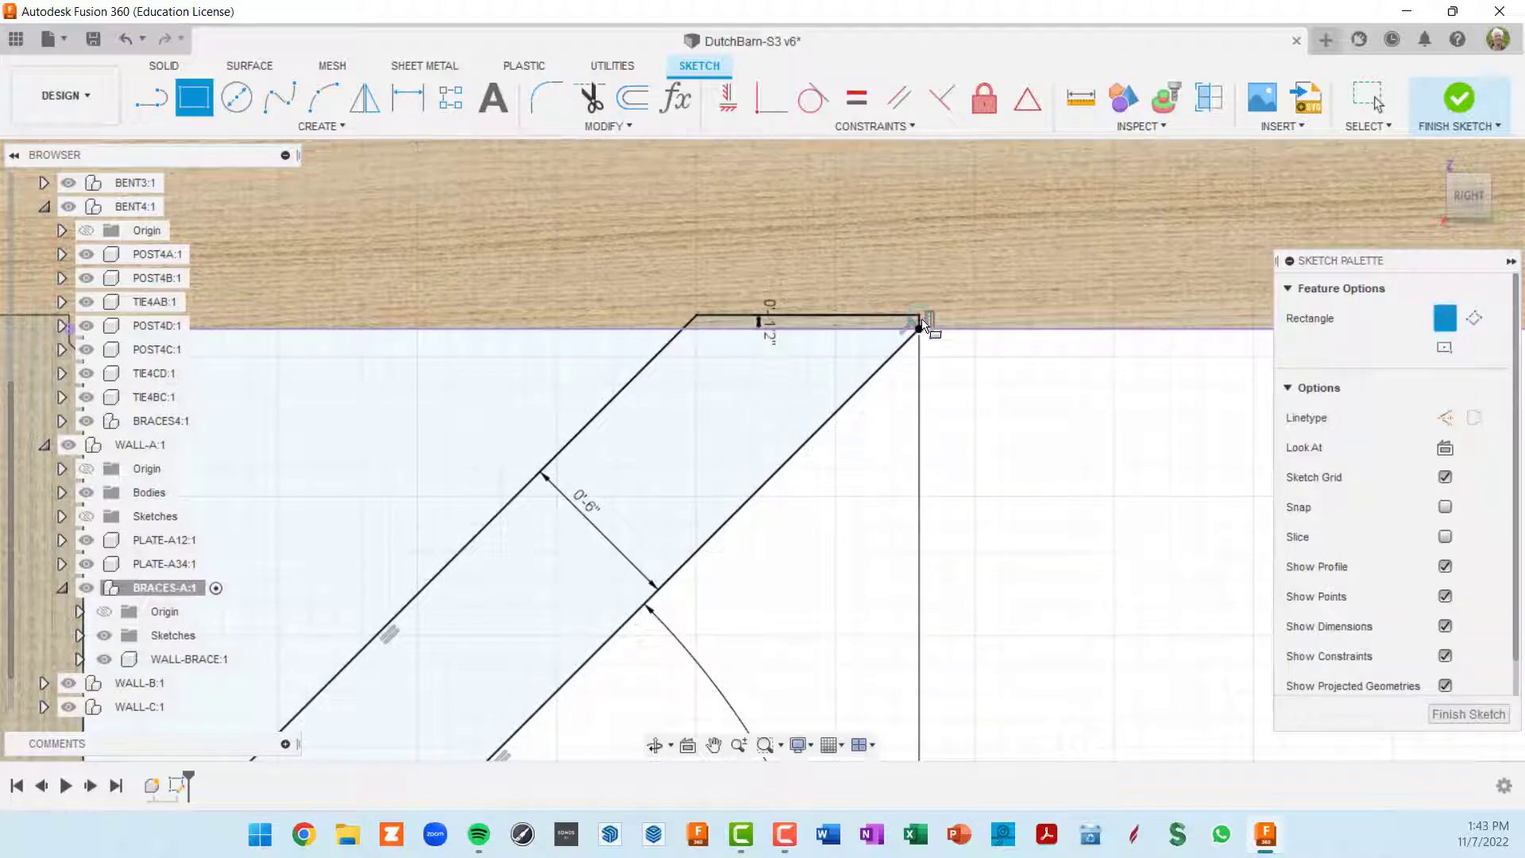
{"action": "left_click", "coordinate": [915, 315]}
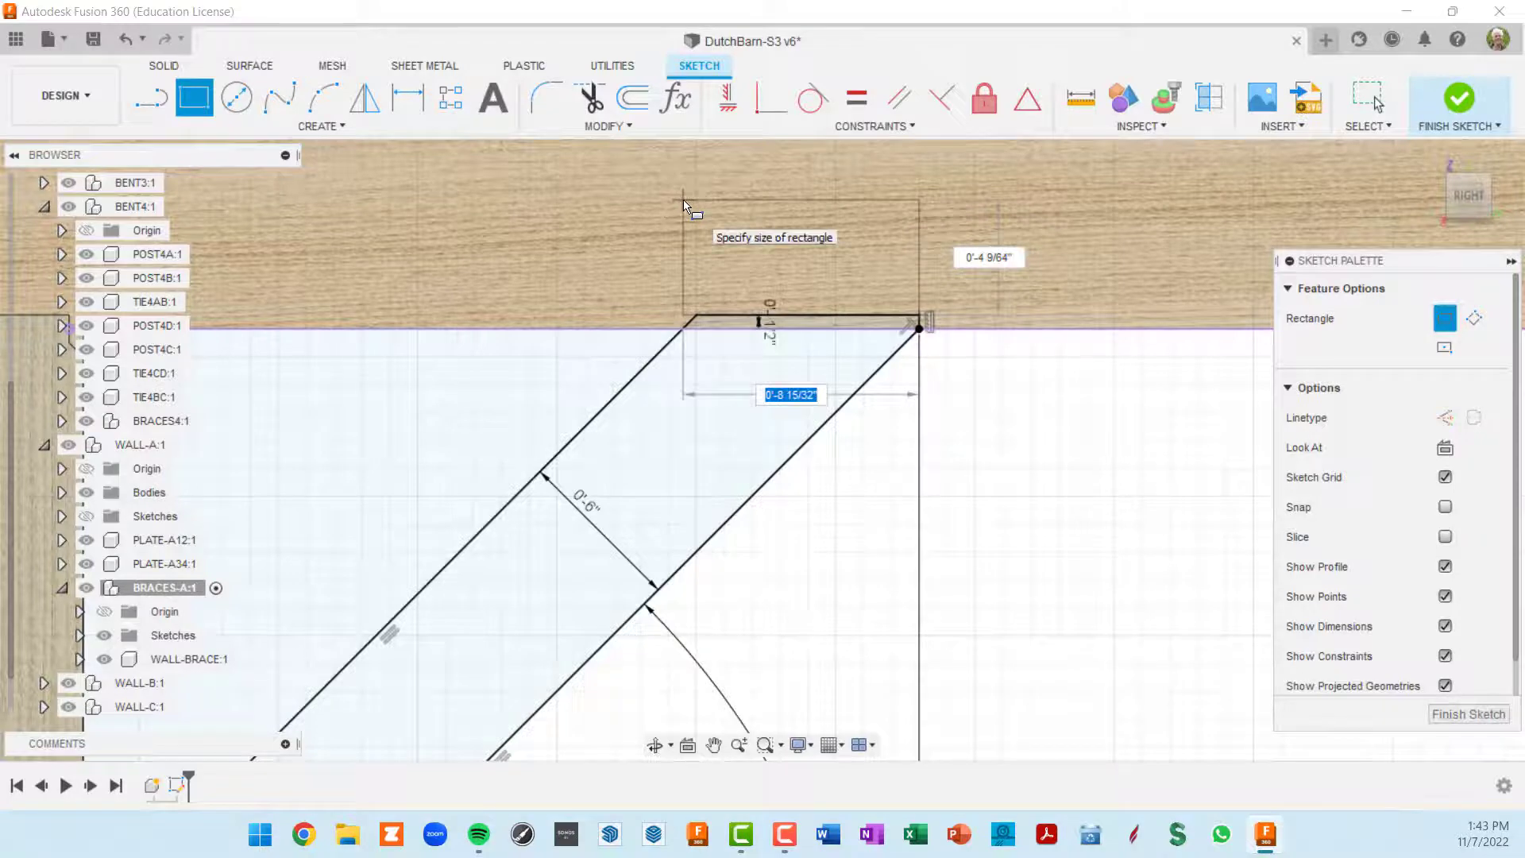
{"action": "key", "text": "Tab"}
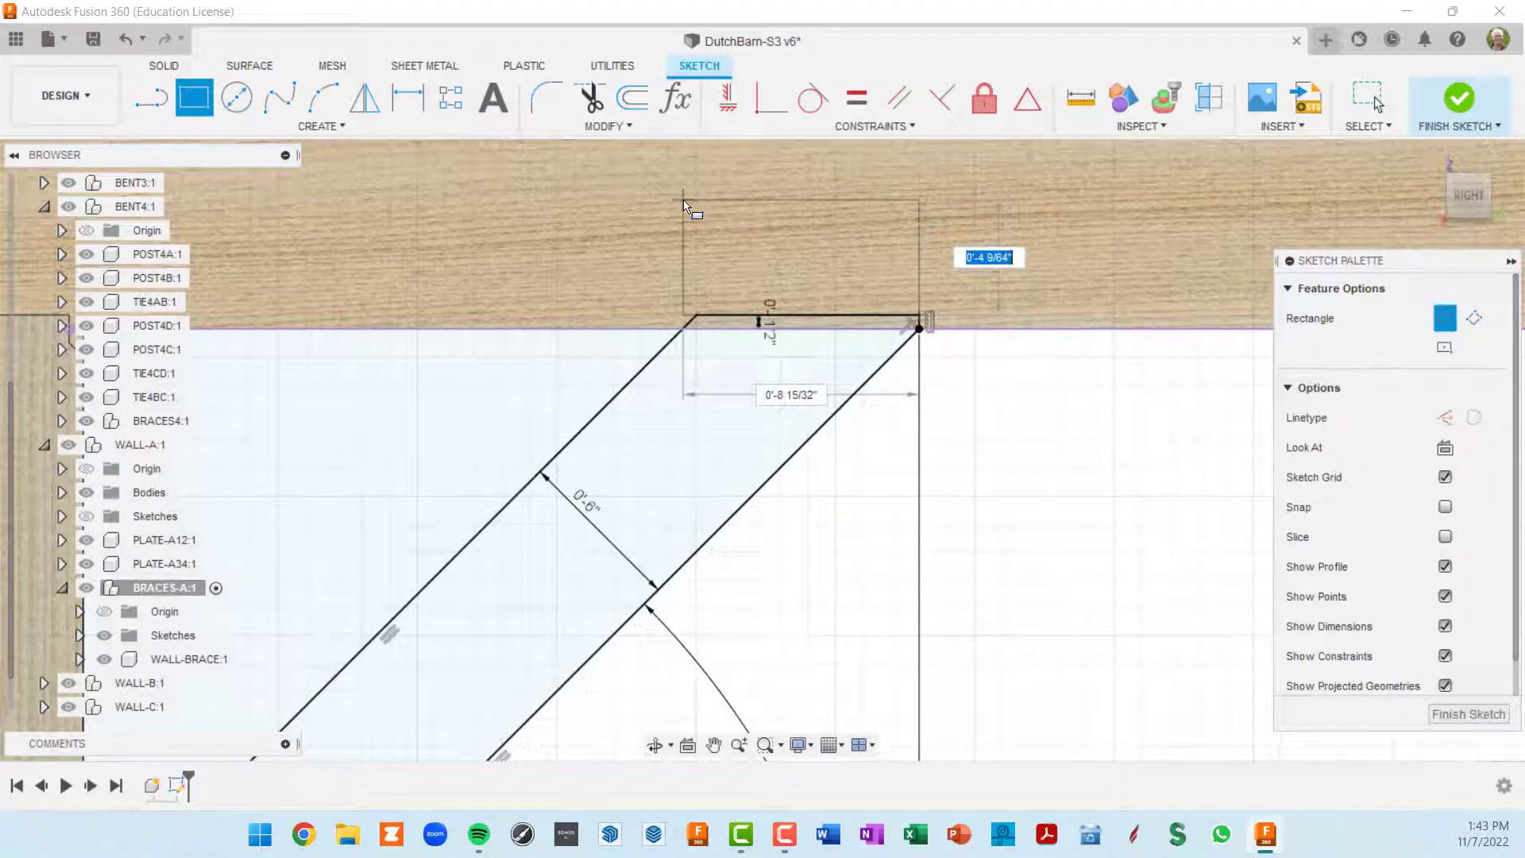
{"action": "type", "text": "3"}
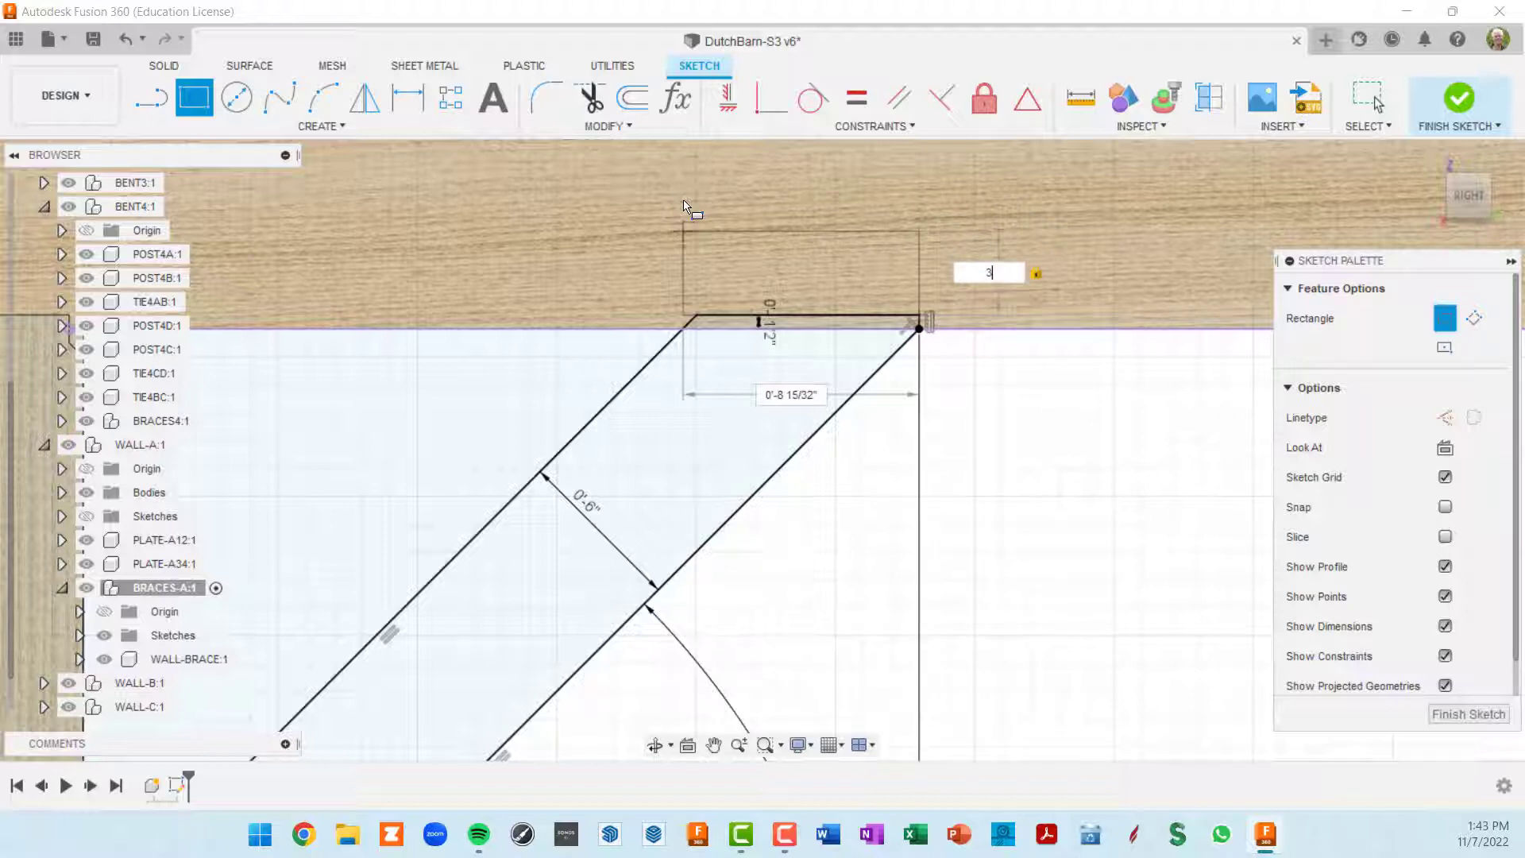
{"action": "key", "text": "Return"}
{"action": "key", "text": "Escape"}
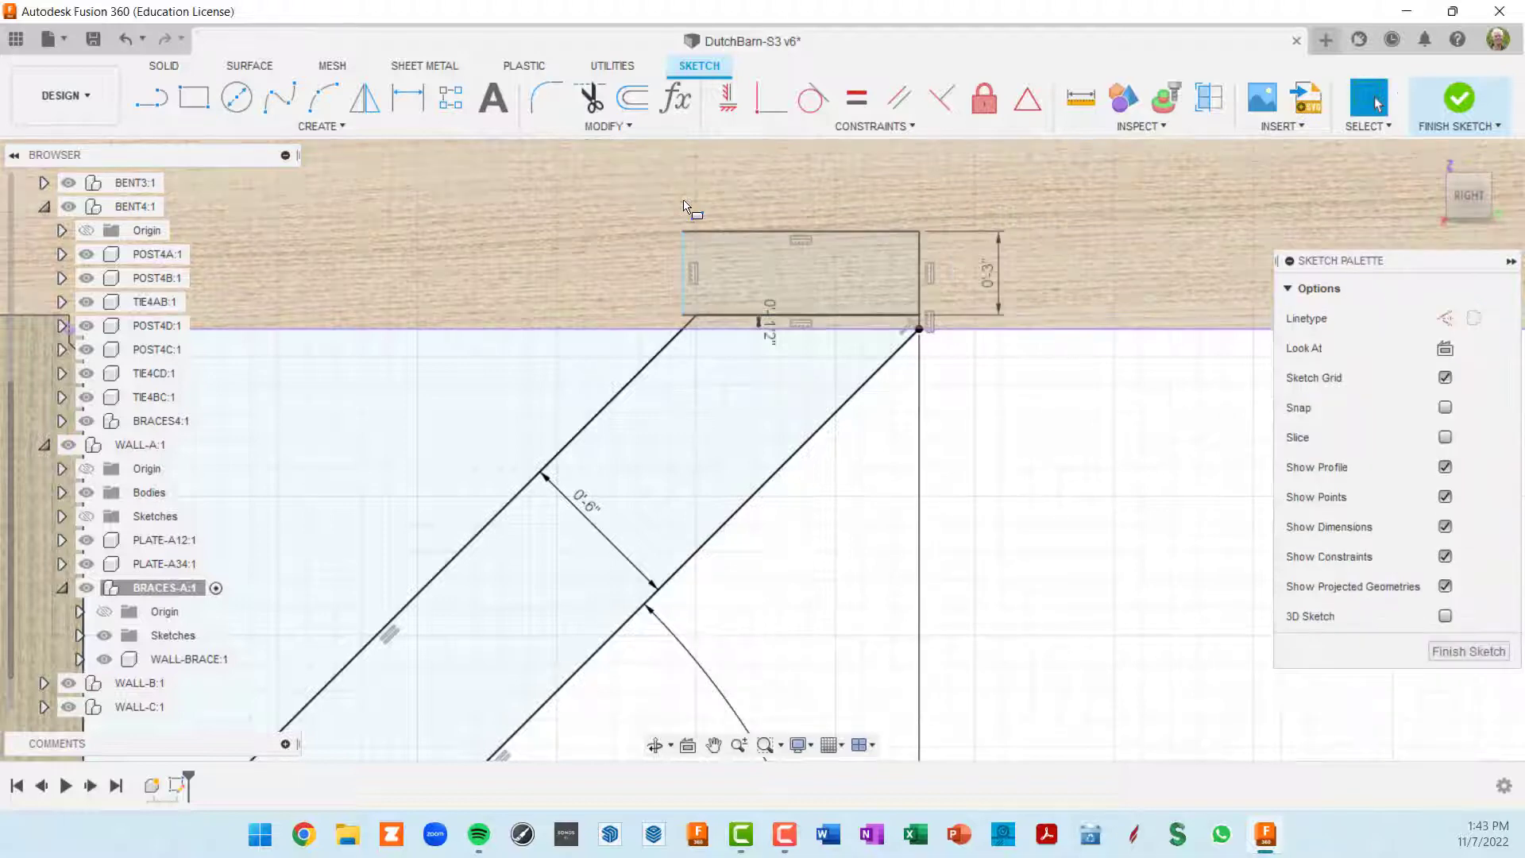
Step: Extend the brace's upper 45-degree line through the rectangle to its top edge
{"action": "left_click", "coordinate": [692, 276]}
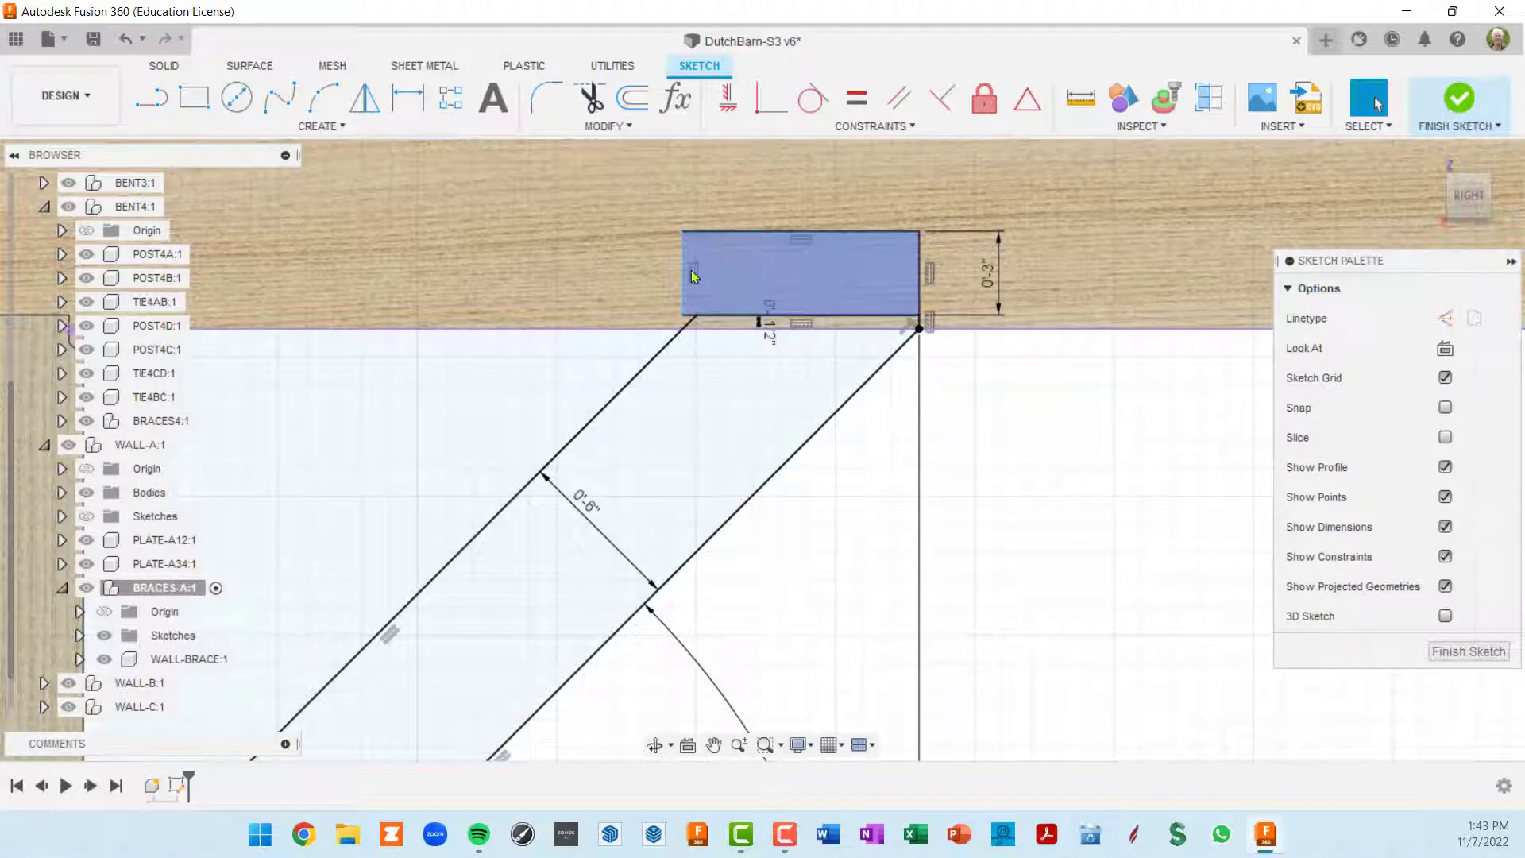
{"action": "left_click", "coordinate": [686, 326]}
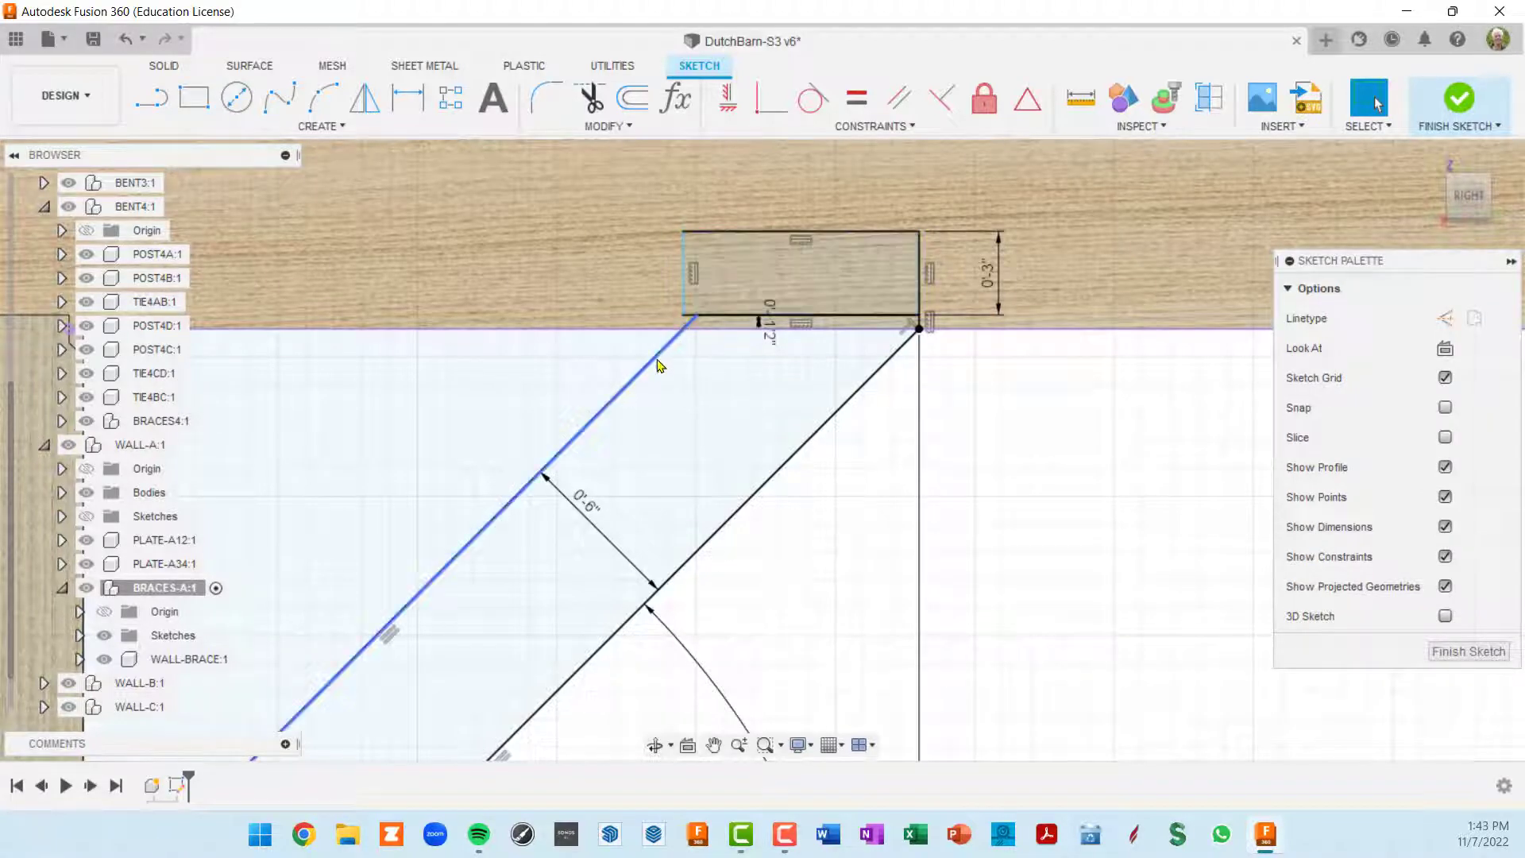
{"action": "left_click", "coordinate": [650, 365]}
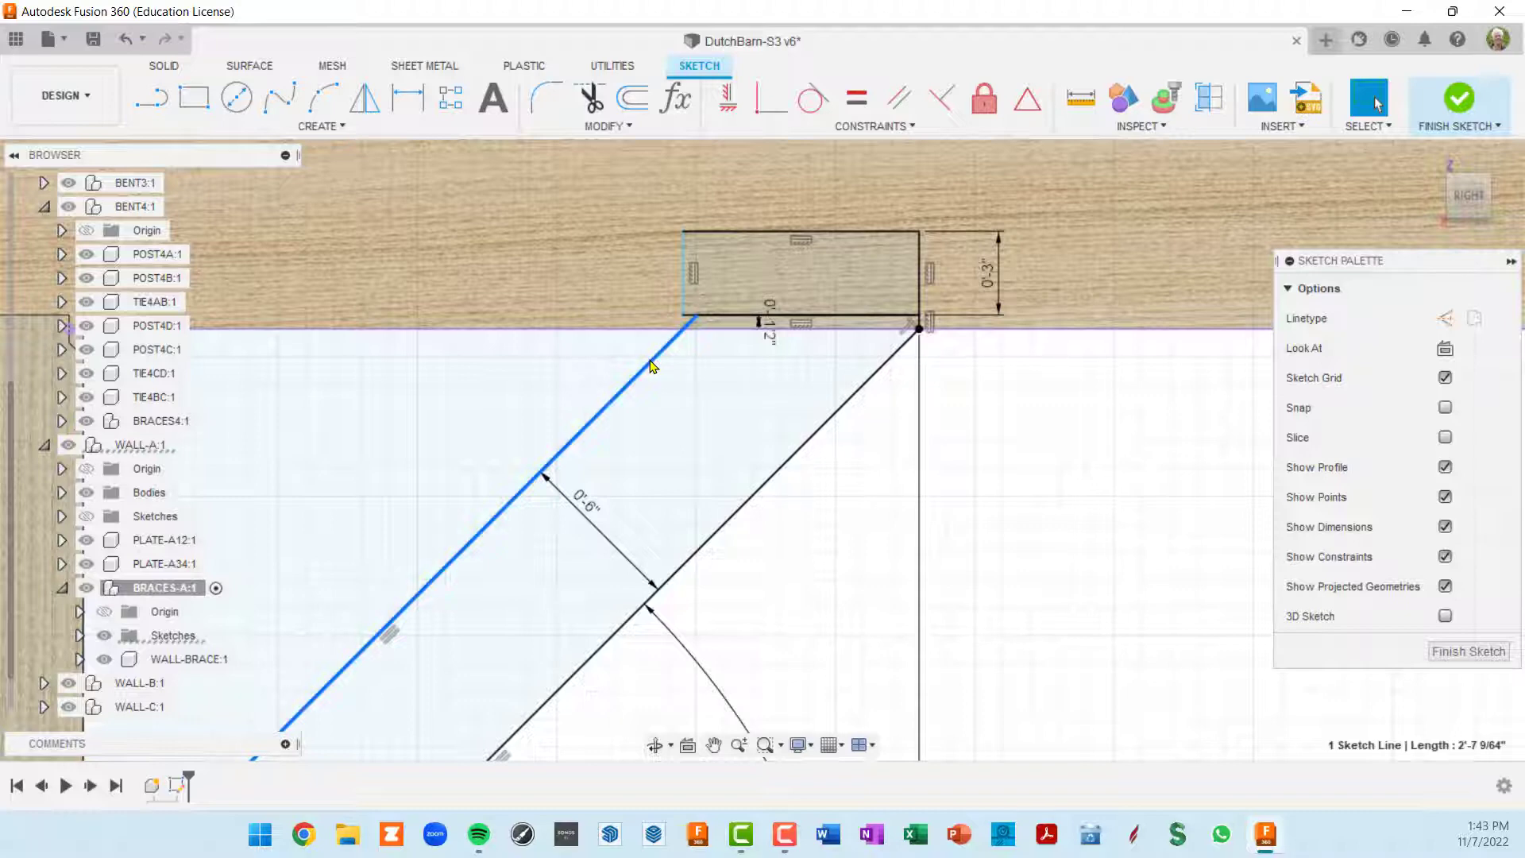
{"action": "left_click", "coordinate": [628, 127]}
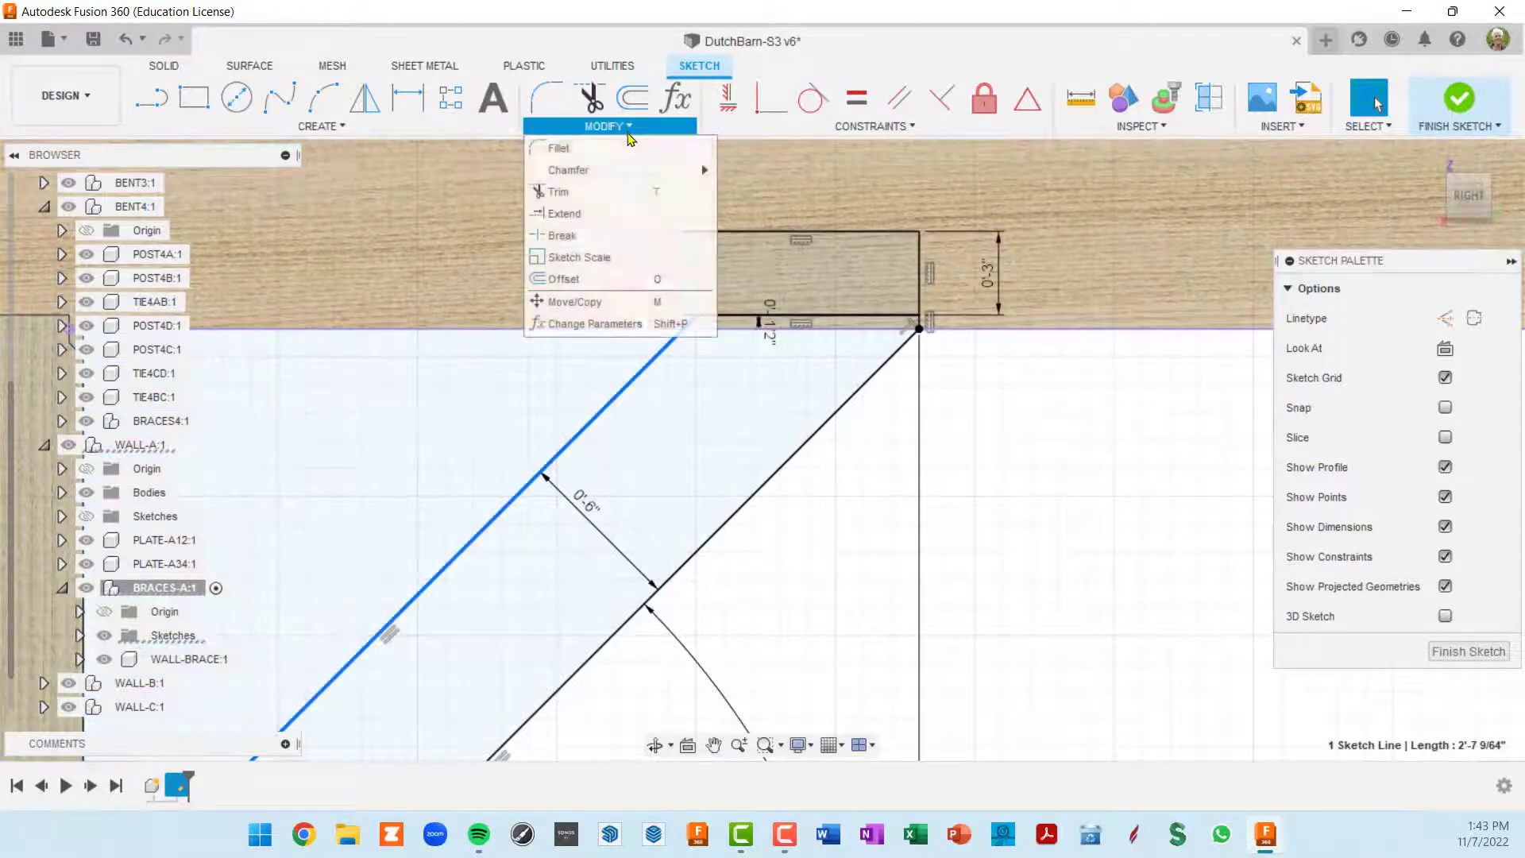
{"action": "left_click", "coordinate": [586, 213]}
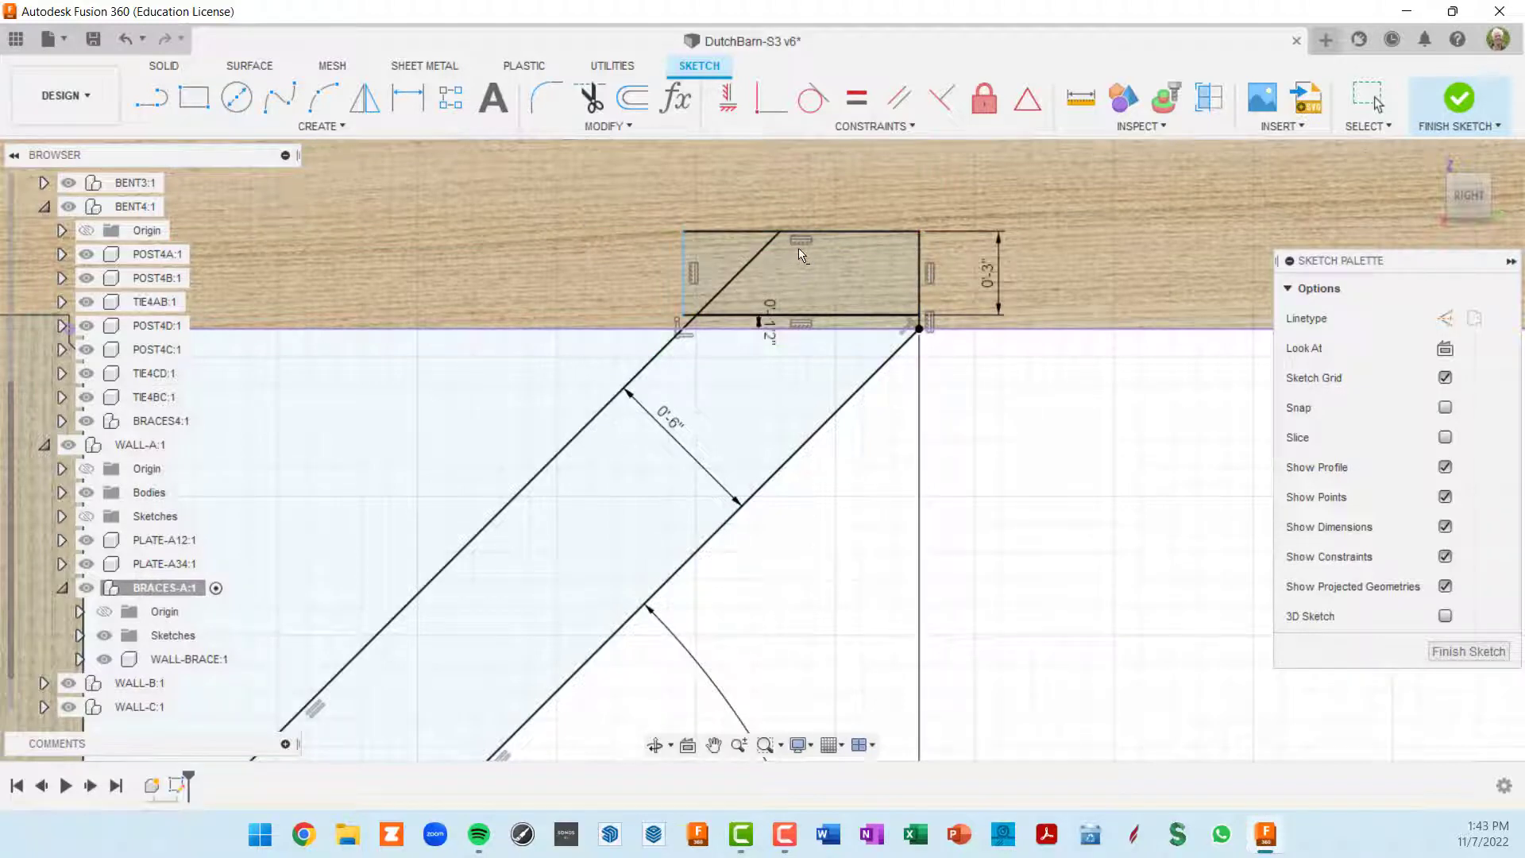
Step: Trim the rectangle's top and vertical edge segments lying outside the brace's extended upper line
{"action": "key", "text": "t"}
{"action": "left_click", "coordinate": [731, 233]}
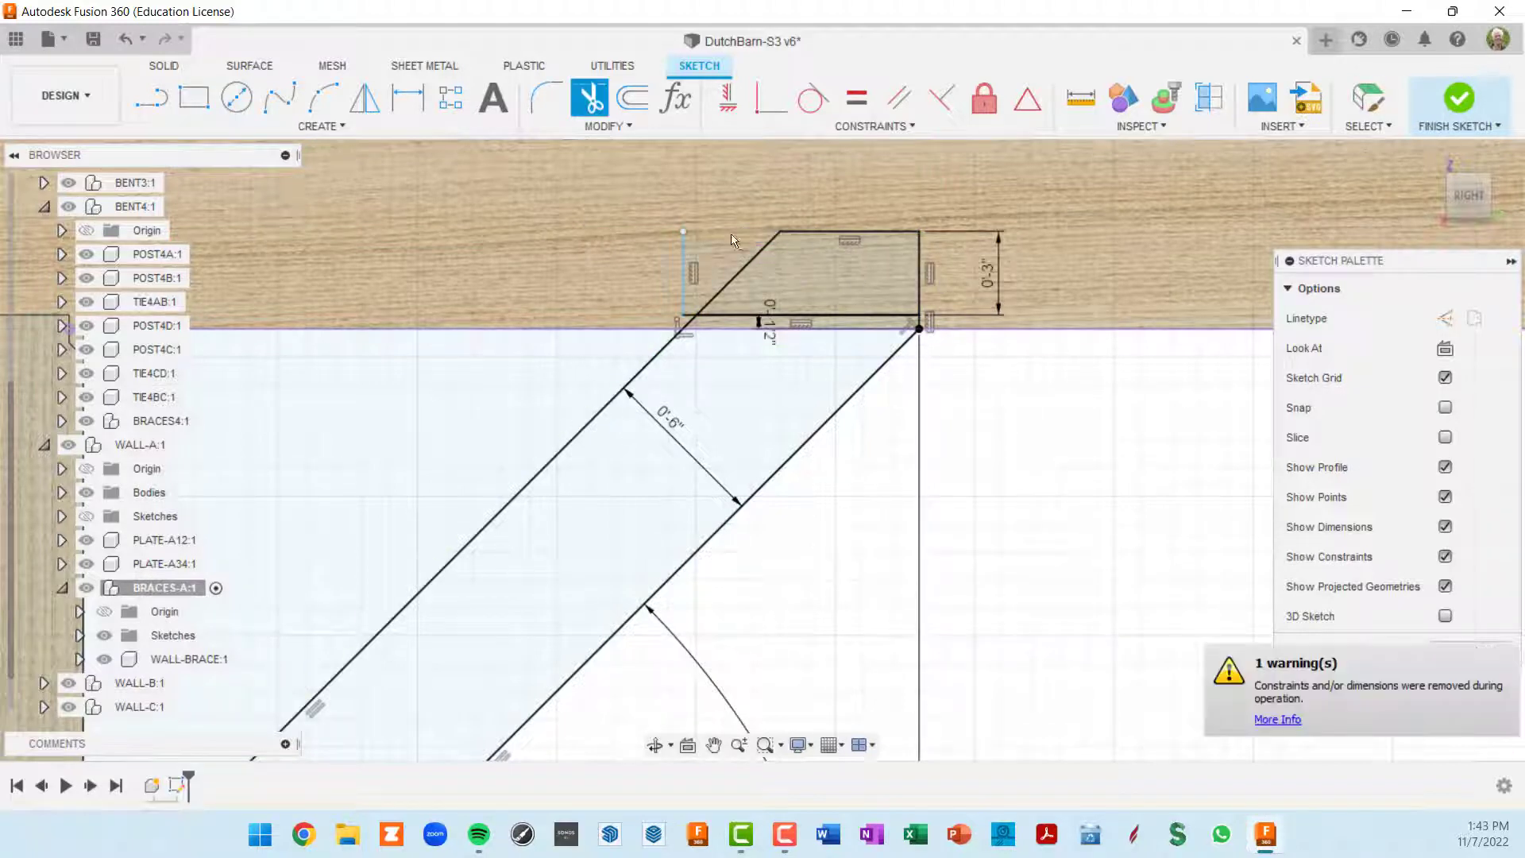
{"action": "left_click", "coordinate": [684, 260]}
{"action": "scroll", "coordinate": [686, 310], "scroll_direction": "up", "scroll_amount": 2}
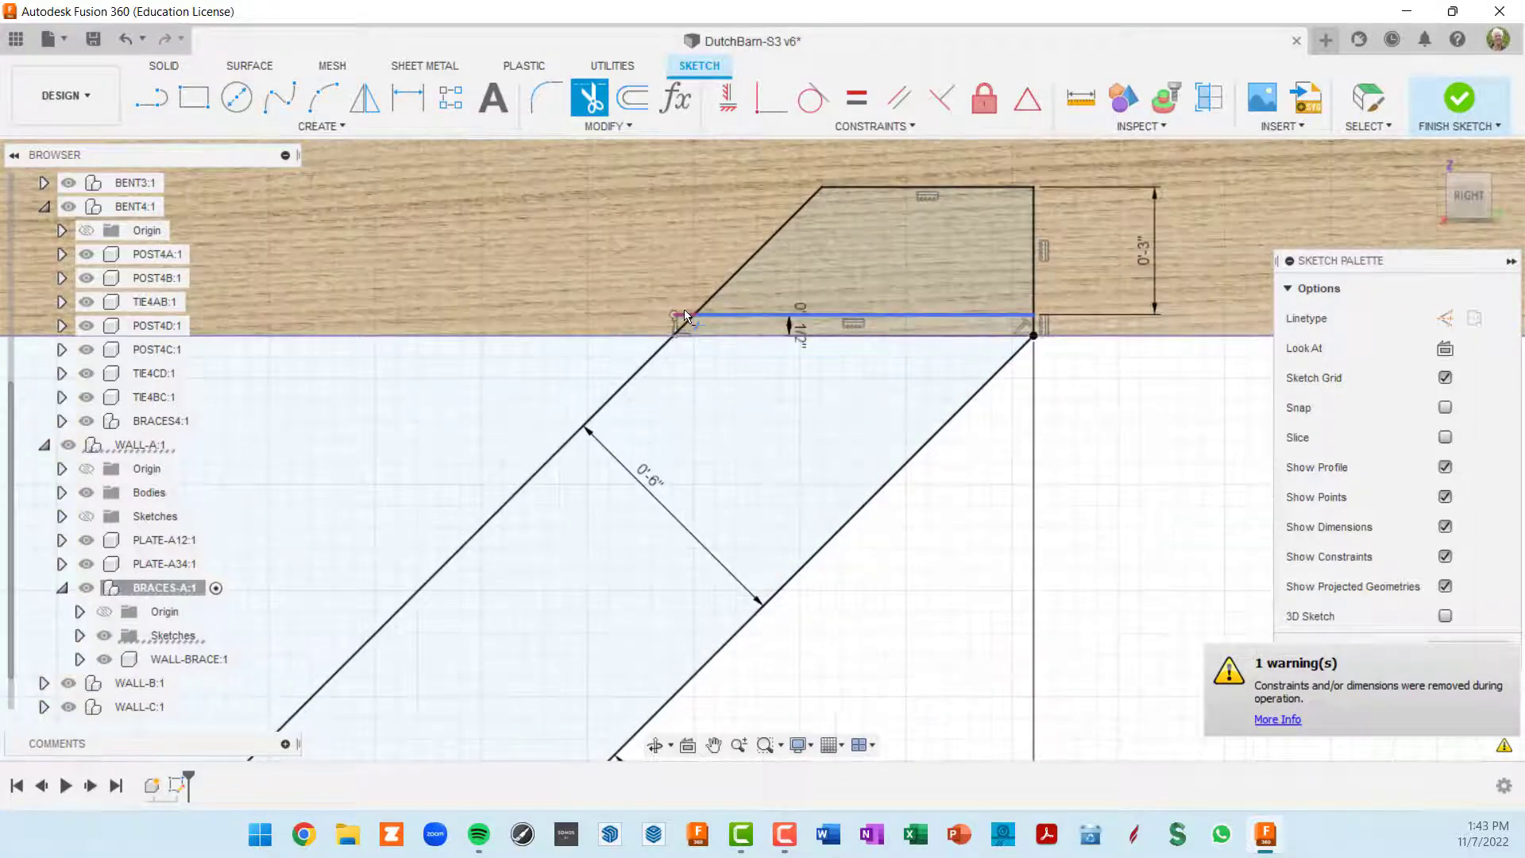
{"action": "scroll", "coordinate": [807, 355], "scroll_direction": "down", "scroll_amount": 2}
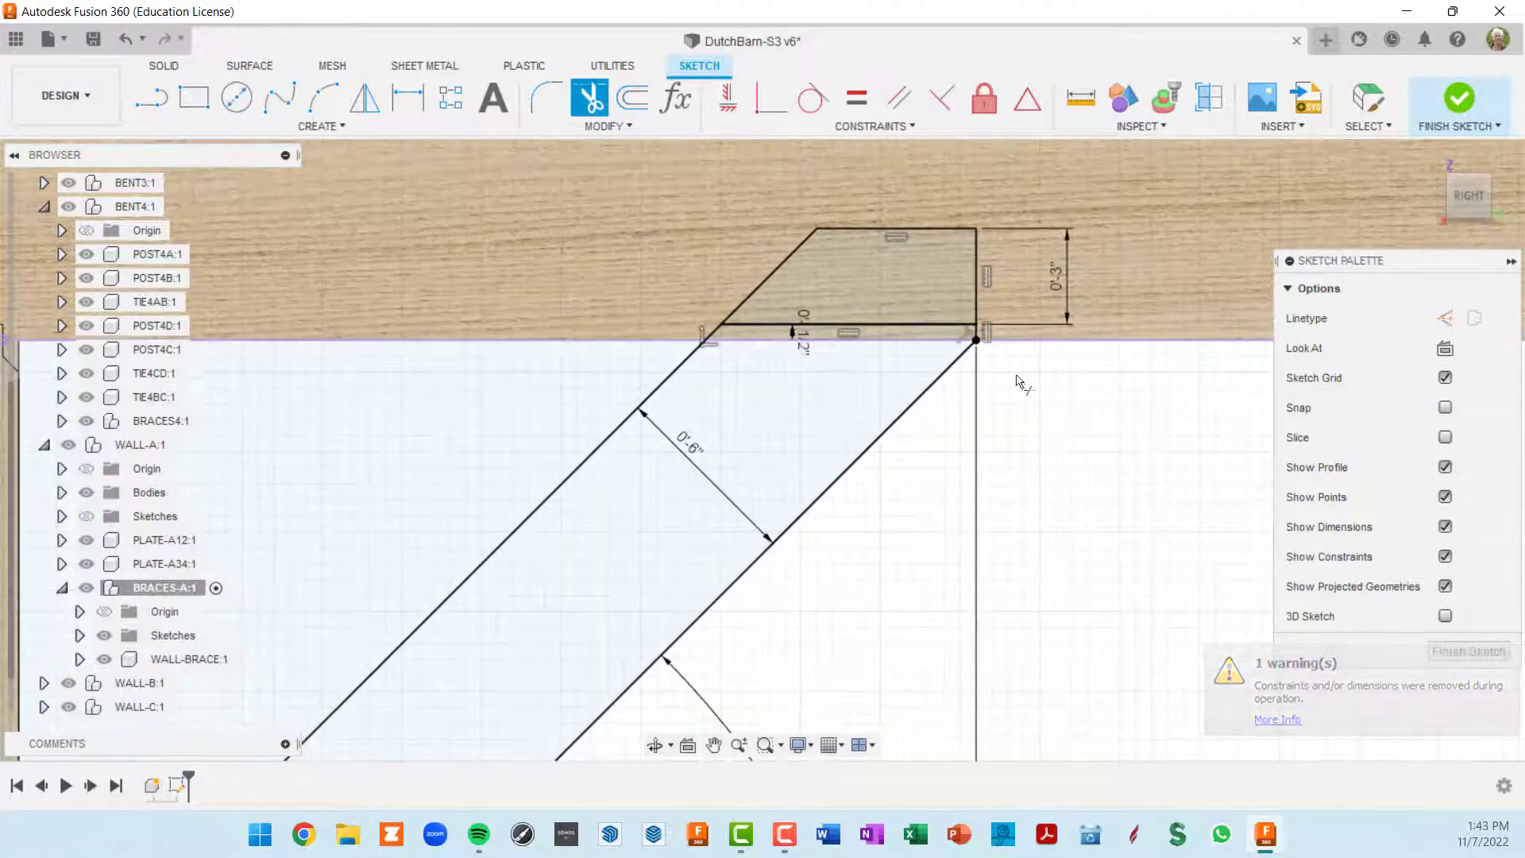
Step: Examine the trimmed tenon profile in the plate and the brace's lower end at the post
{"action": "scroll", "coordinate": [966, 348], "scroll_direction": "down", "scroll_amount": 1}
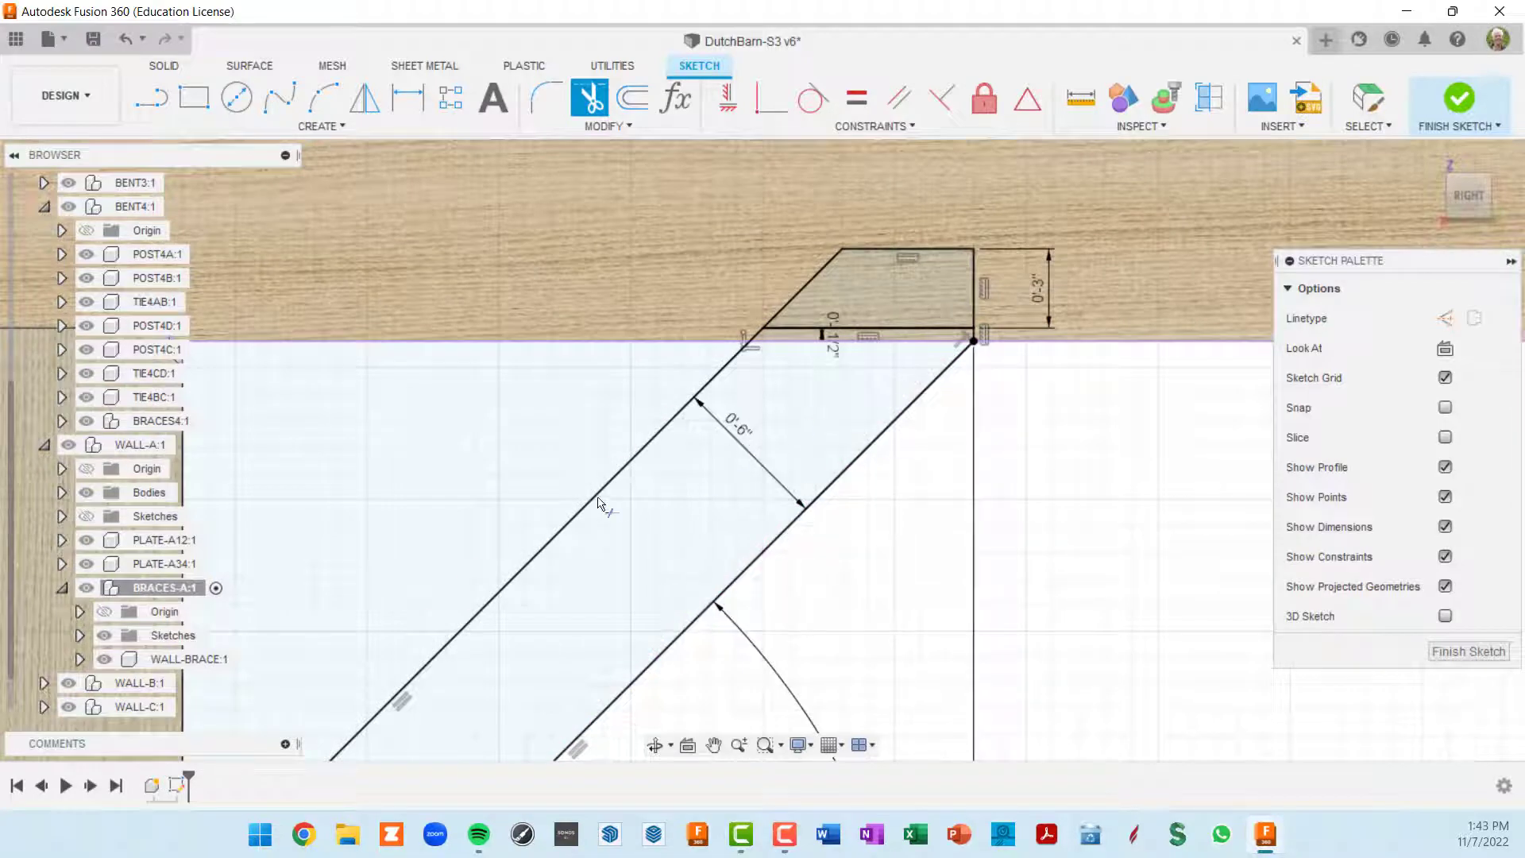
{"action": "scroll", "coordinate": [914, 341], "scroll_direction": "up", "scroll_amount": 1}
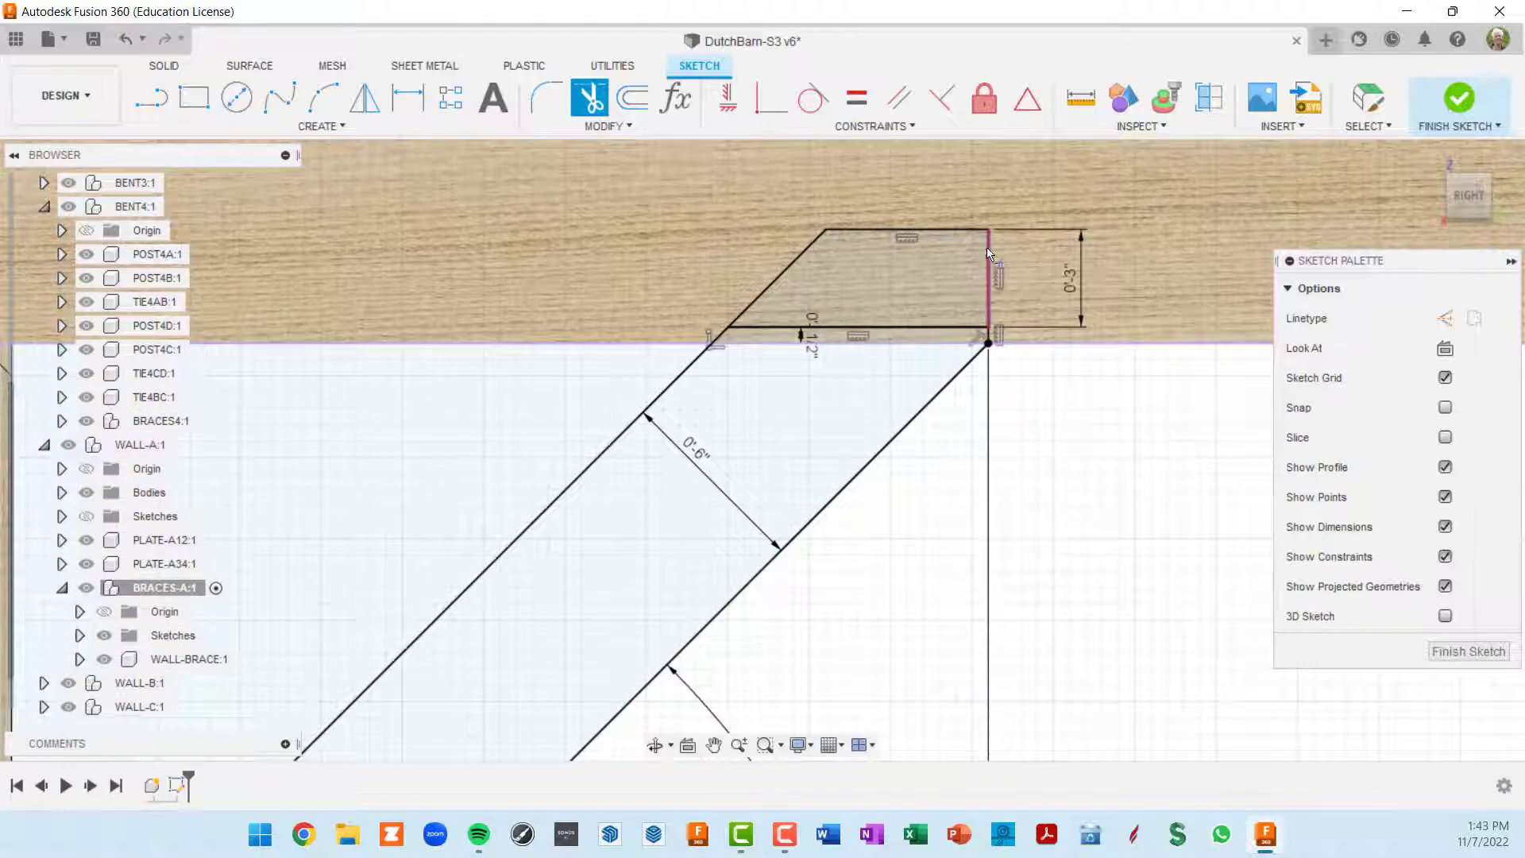
{"action": "scroll", "coordinate": [913, 278], "scroll_direction": "down", "scroll_amount": 4}
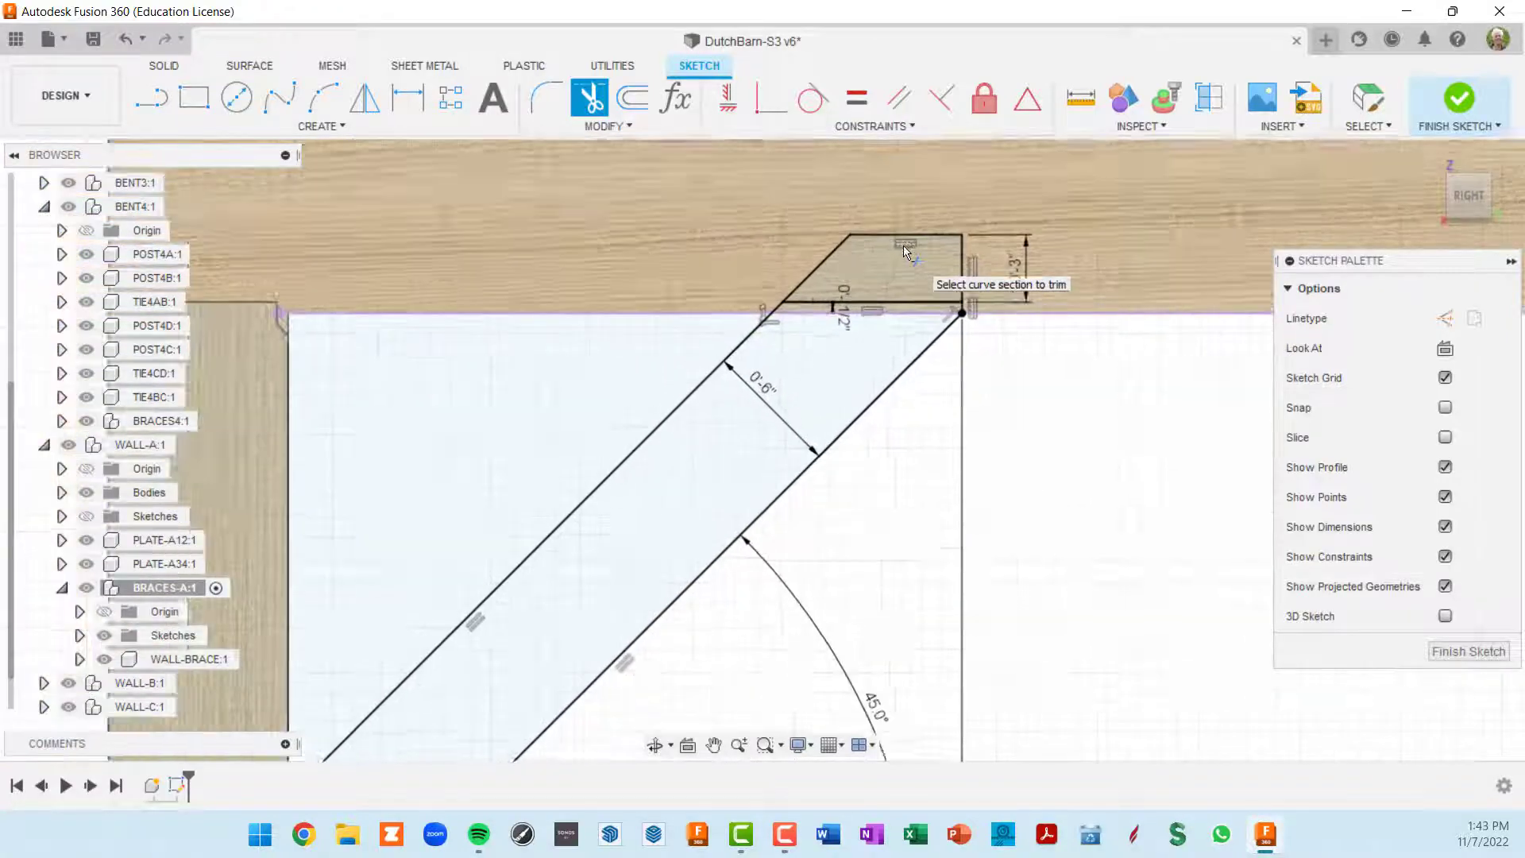
{"action": "scroll", "coordinate": [900, 321], "scroll_direction": "down", "scroll_amount": 1}
{"action": "mouse_move", "coordinate": [862, 437]}
{"action": "middle_mouse_down"}
{"action": "mouse_move", "coordinate": [1011, 340]}
{"action": "mouse_move", "coordinate": [1018, 306]}
{"action": "mouse_move", "coordinate": [979, 407]}
{"action": "middle_mouse_up"}
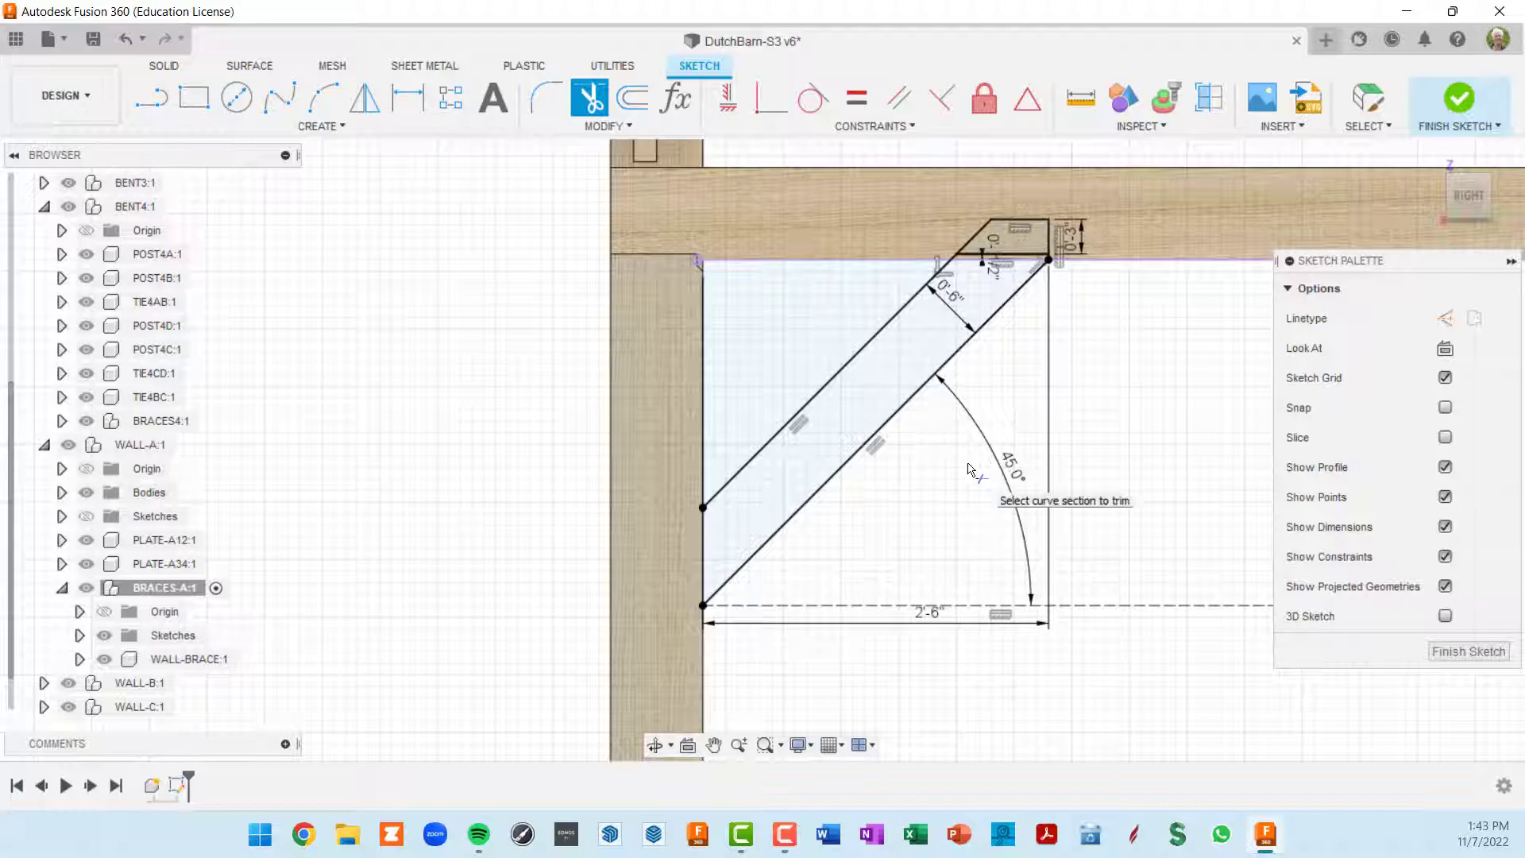
{"action": "middle_click_drag", "start_coordinate": [973, 480], "coordinate": [985, 429]}
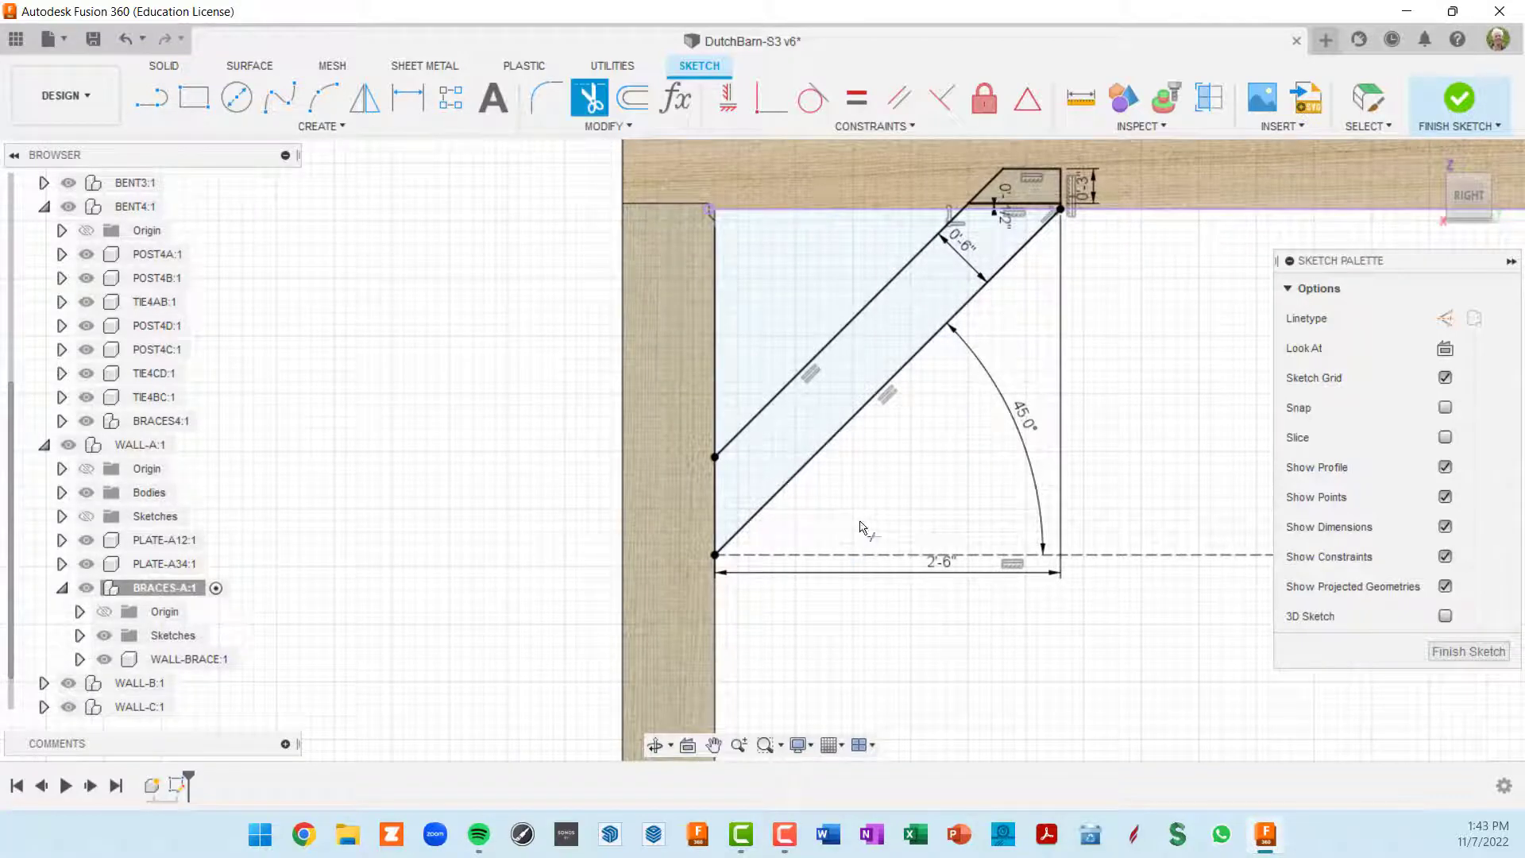
{"action": "middle_click_drag", "start_coordinate": [844, 519], "coordinate": [938, 415]}
{"action": "scroll", "coordinate": [831, 526], "scroll_direction": "up", "scroll_amount": 2}
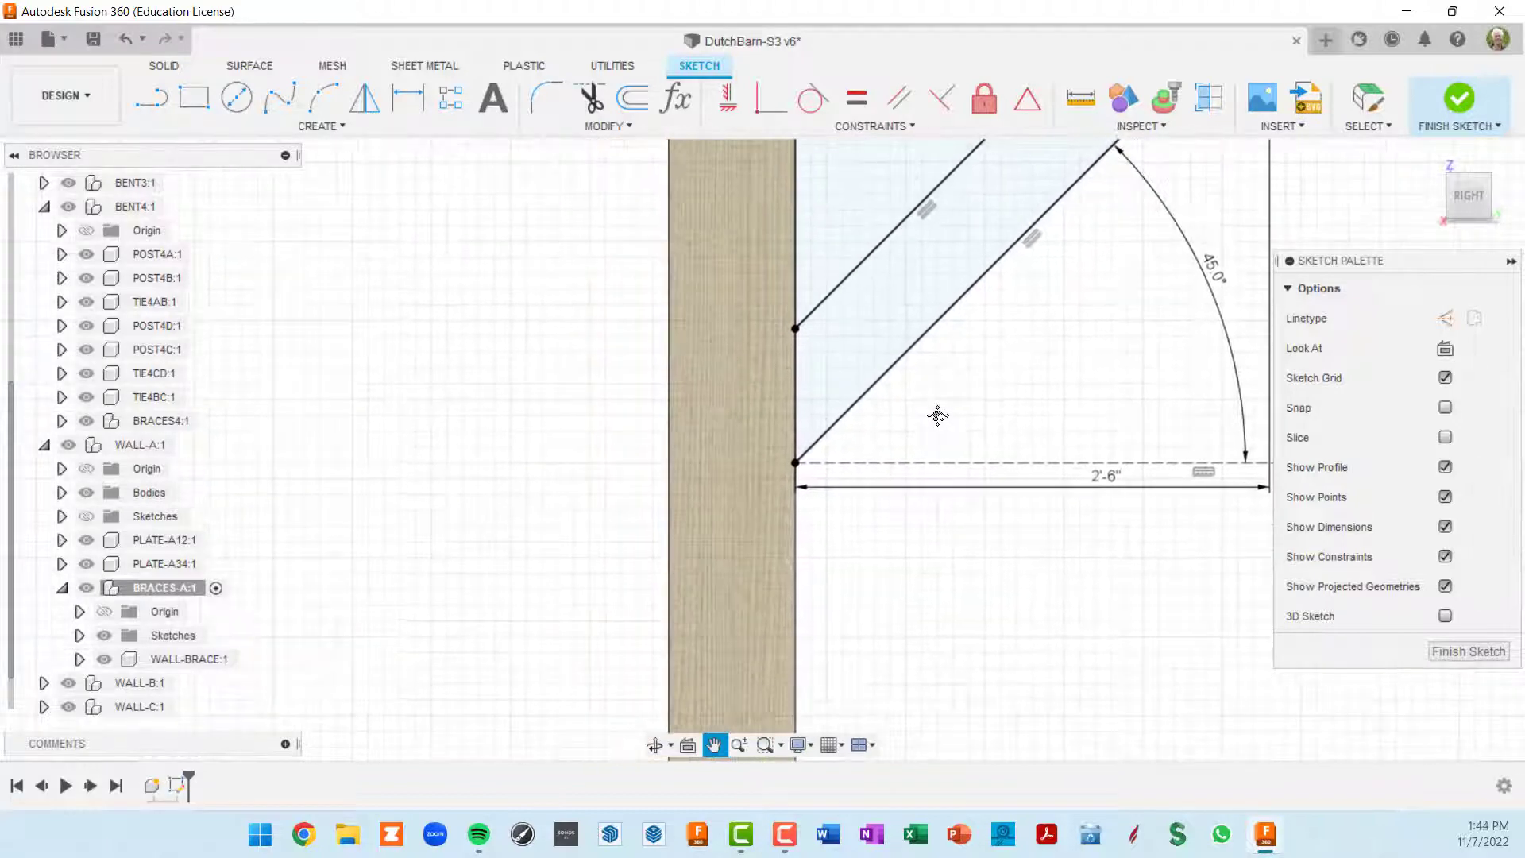
Step: Try to draw a 1/2-inch line from the brace's lower corner into the post
{"action": "key", "text": "l"}
{"action": "scroll", "coordinate": [807, 479], "scroll_direction": "up", "scroll_amount": 4}
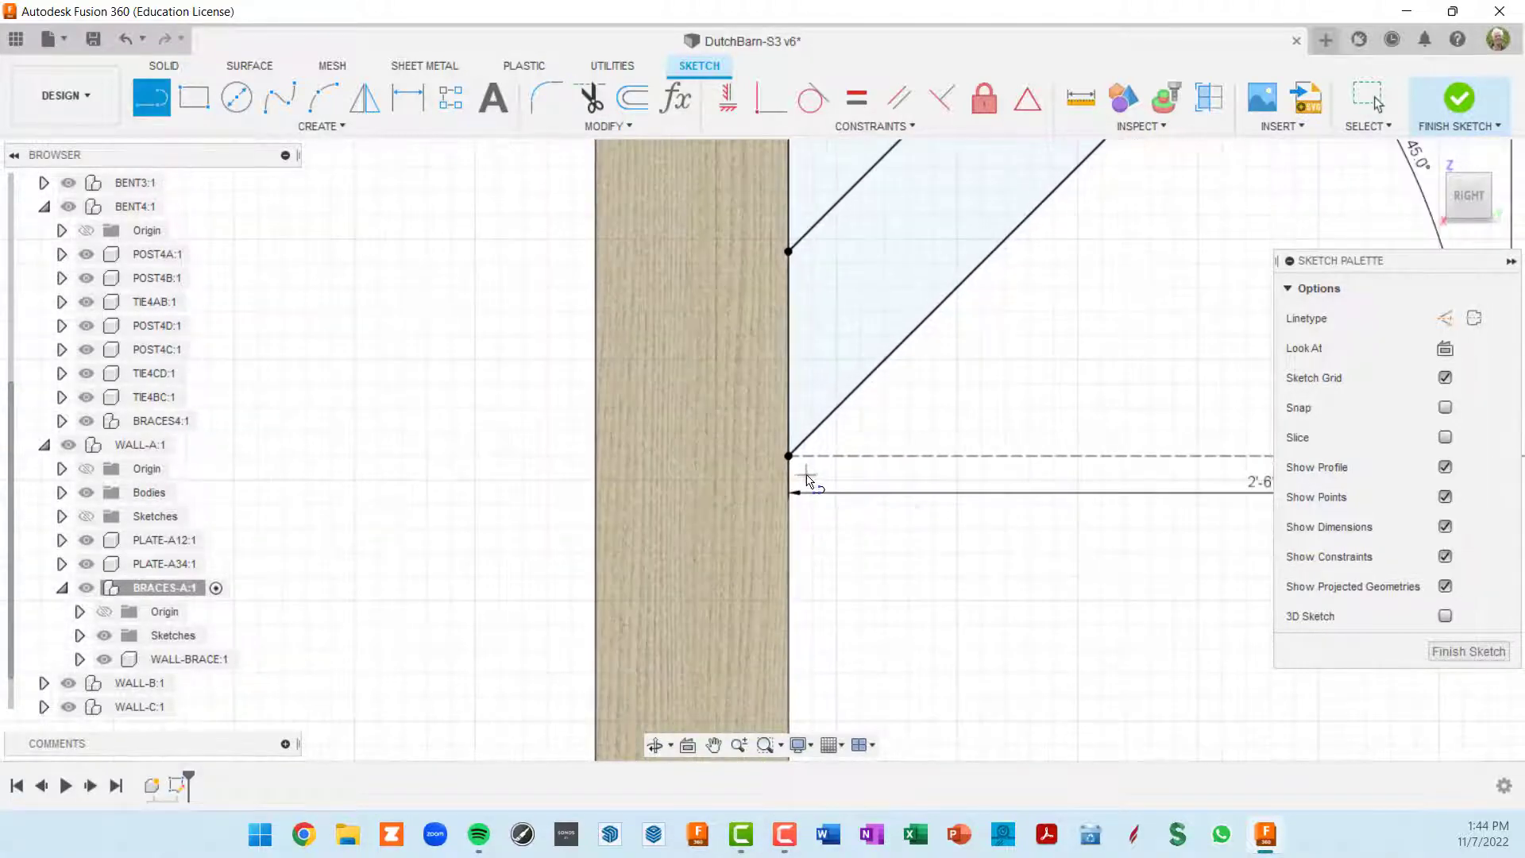
{"action": "left_click", "coordinate": [789, 457]}
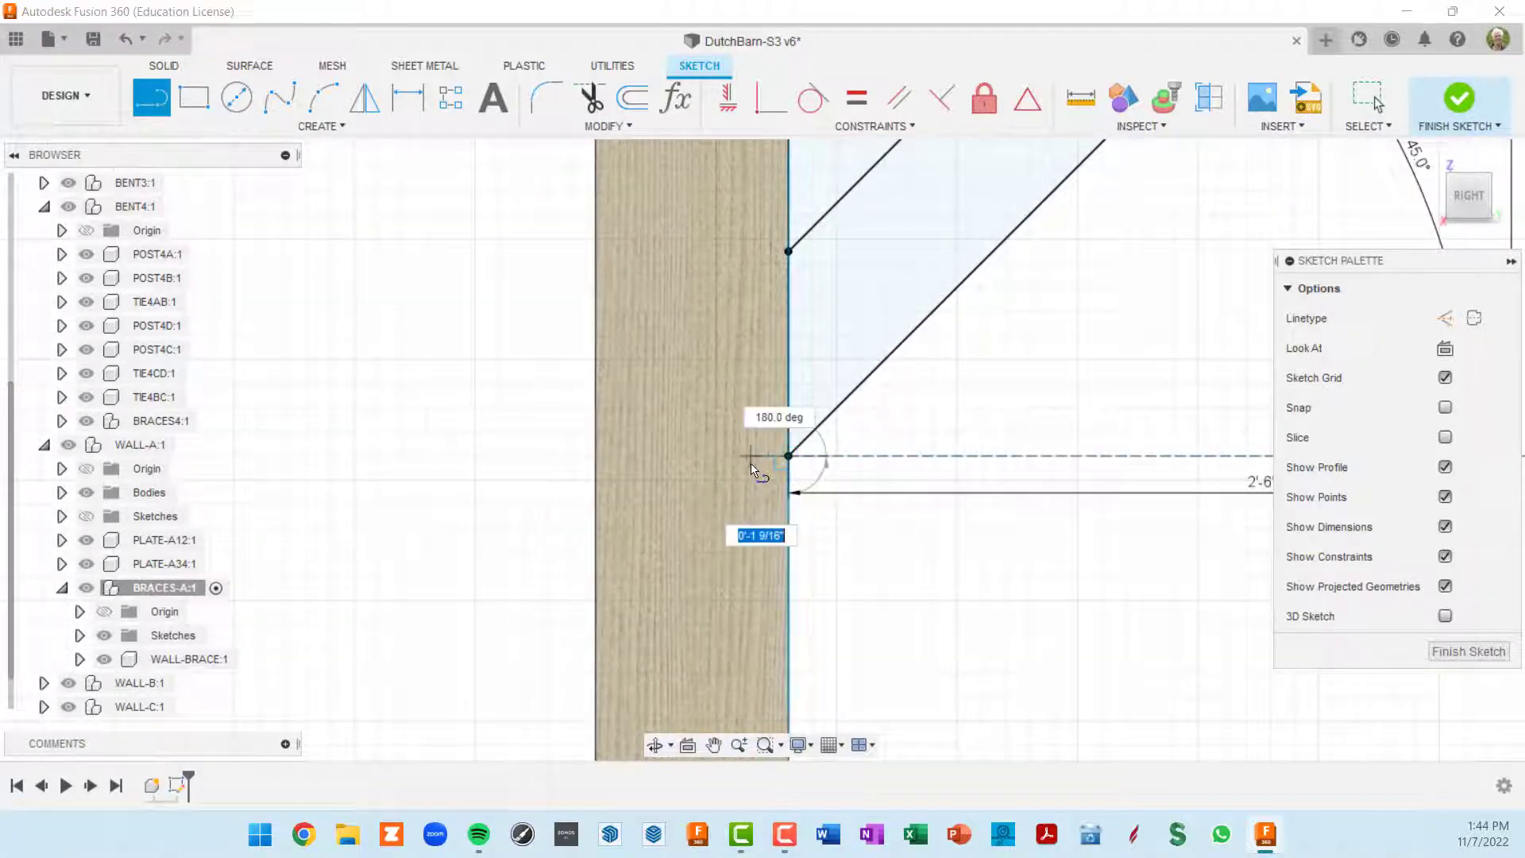
{"action": "key", "text": "BackSpace"}
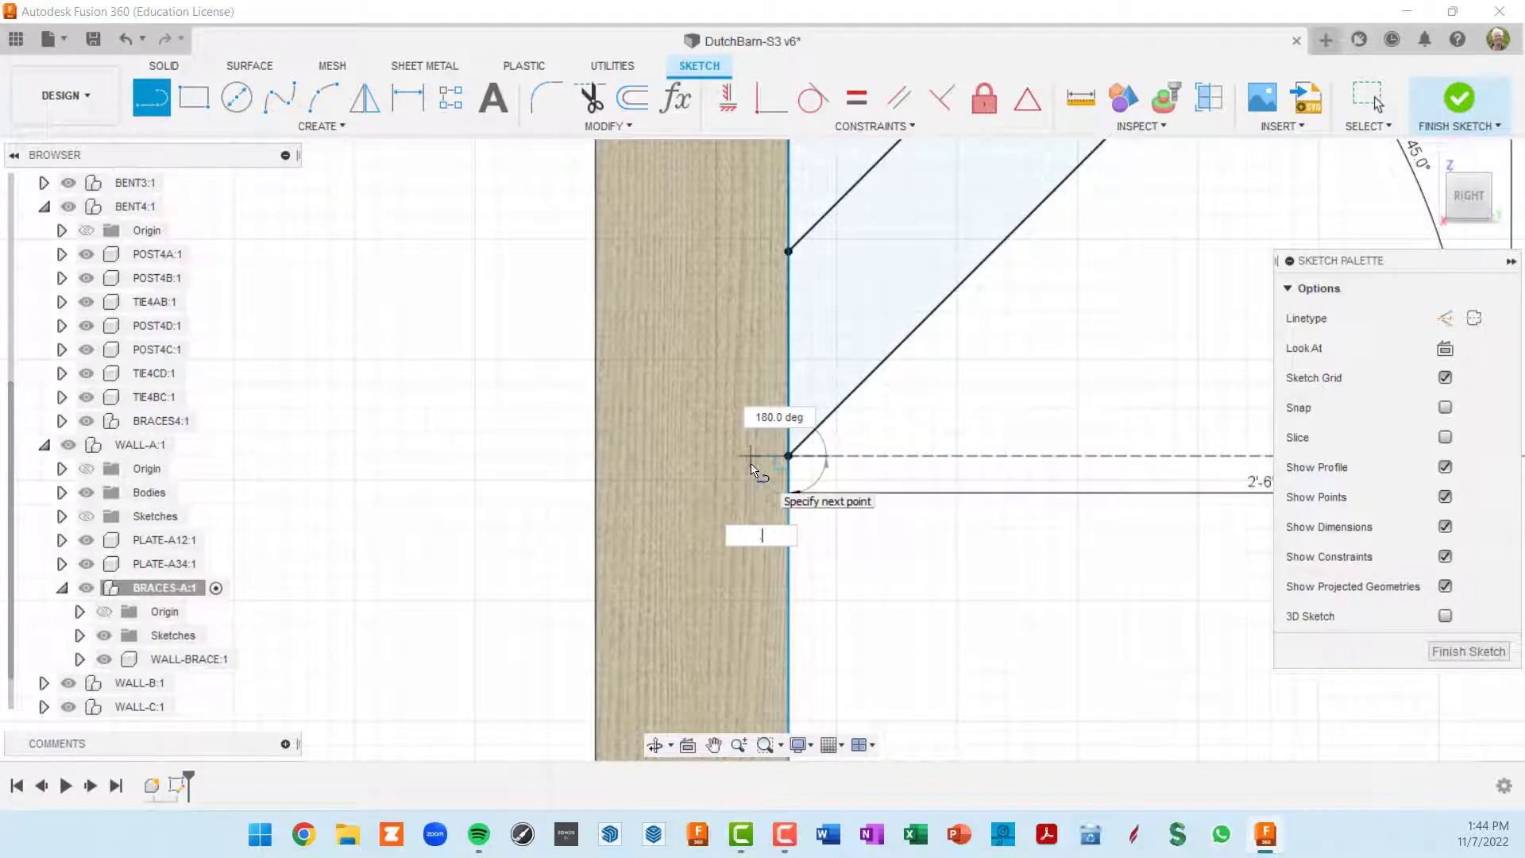
{"action": "key", "text": "Return"}
{"action": "key", "text": "Escape"}
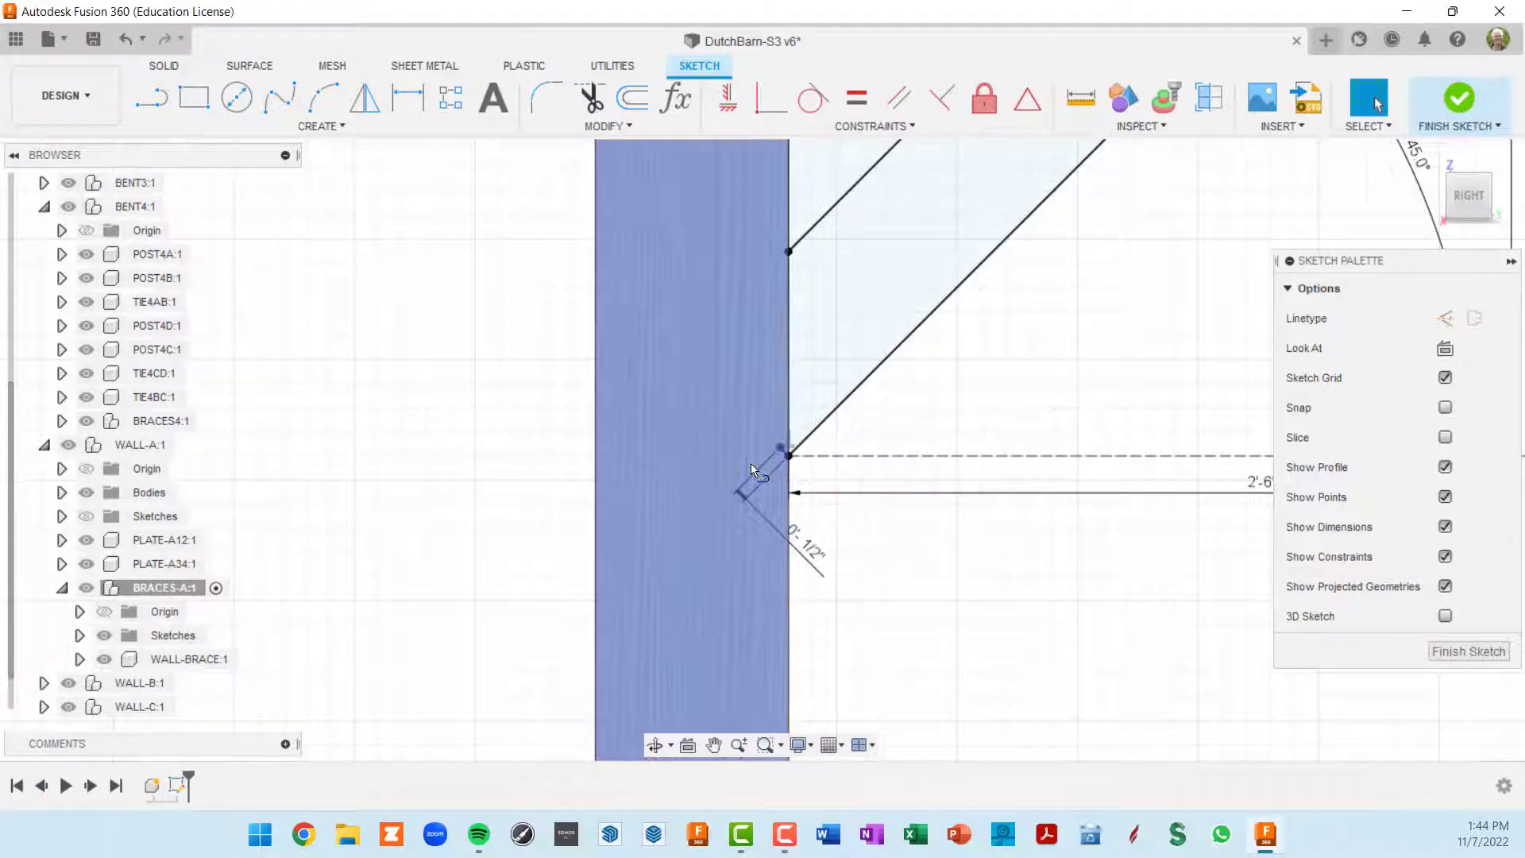
{"action": "scroll", "coordinate": [814, 515], "scroll_direction": "up", "scroll_amount": 1}
{"action": "scroll", "coordinate": [819, 477], "scroll_direction": "up", "scroll_amount": 2}
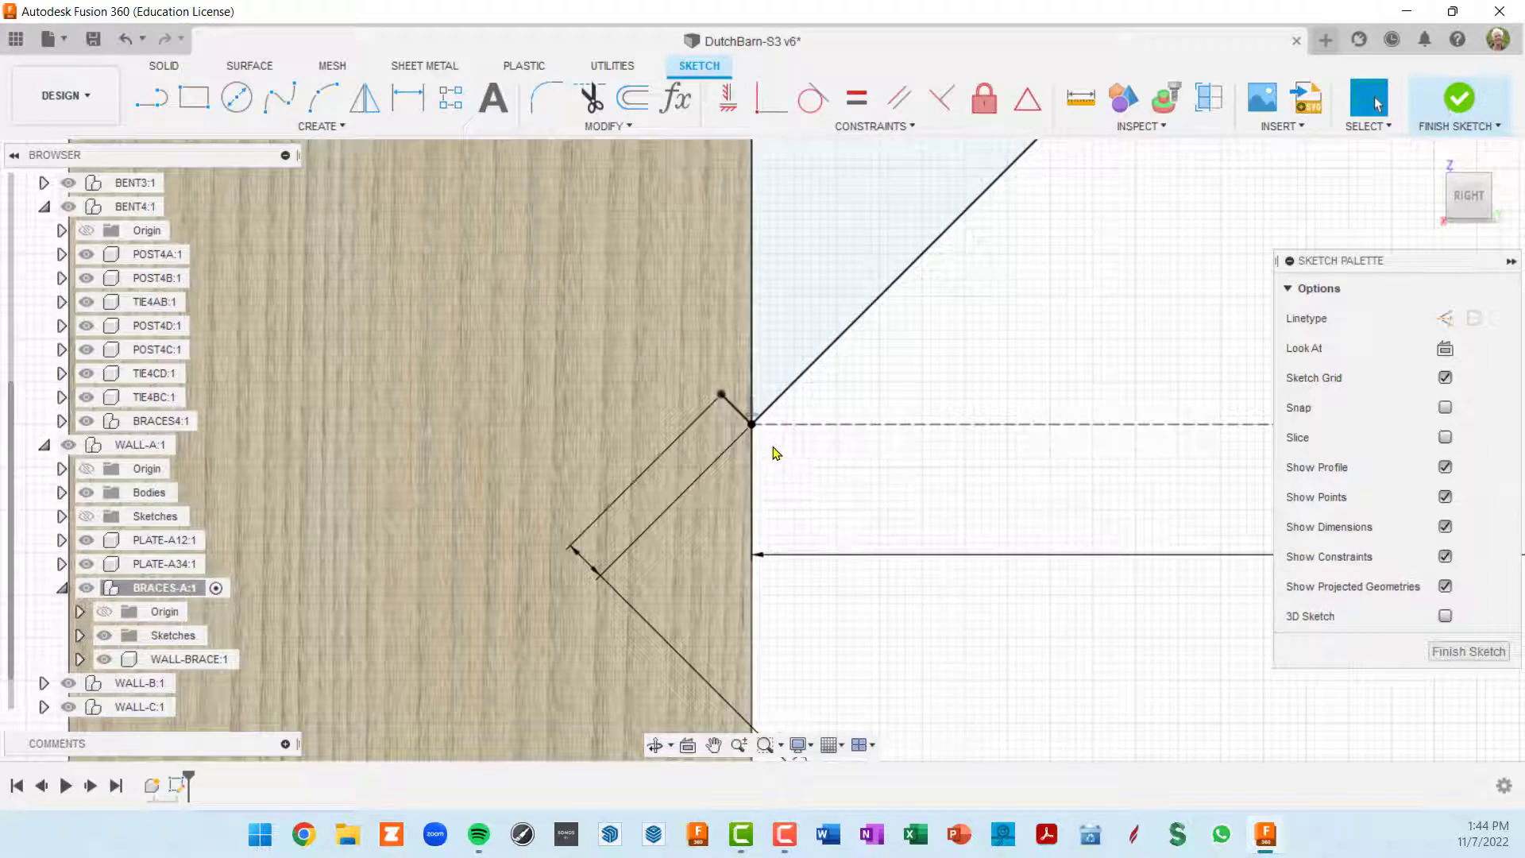
{"action": "middle_click_drag", "start_coordinate": [773, 433], "coordinate": [781, 448]}
{"action": "scroll", "coordinate": [795, 463], "scroll_direction": "down", "scroll_amount": 2}
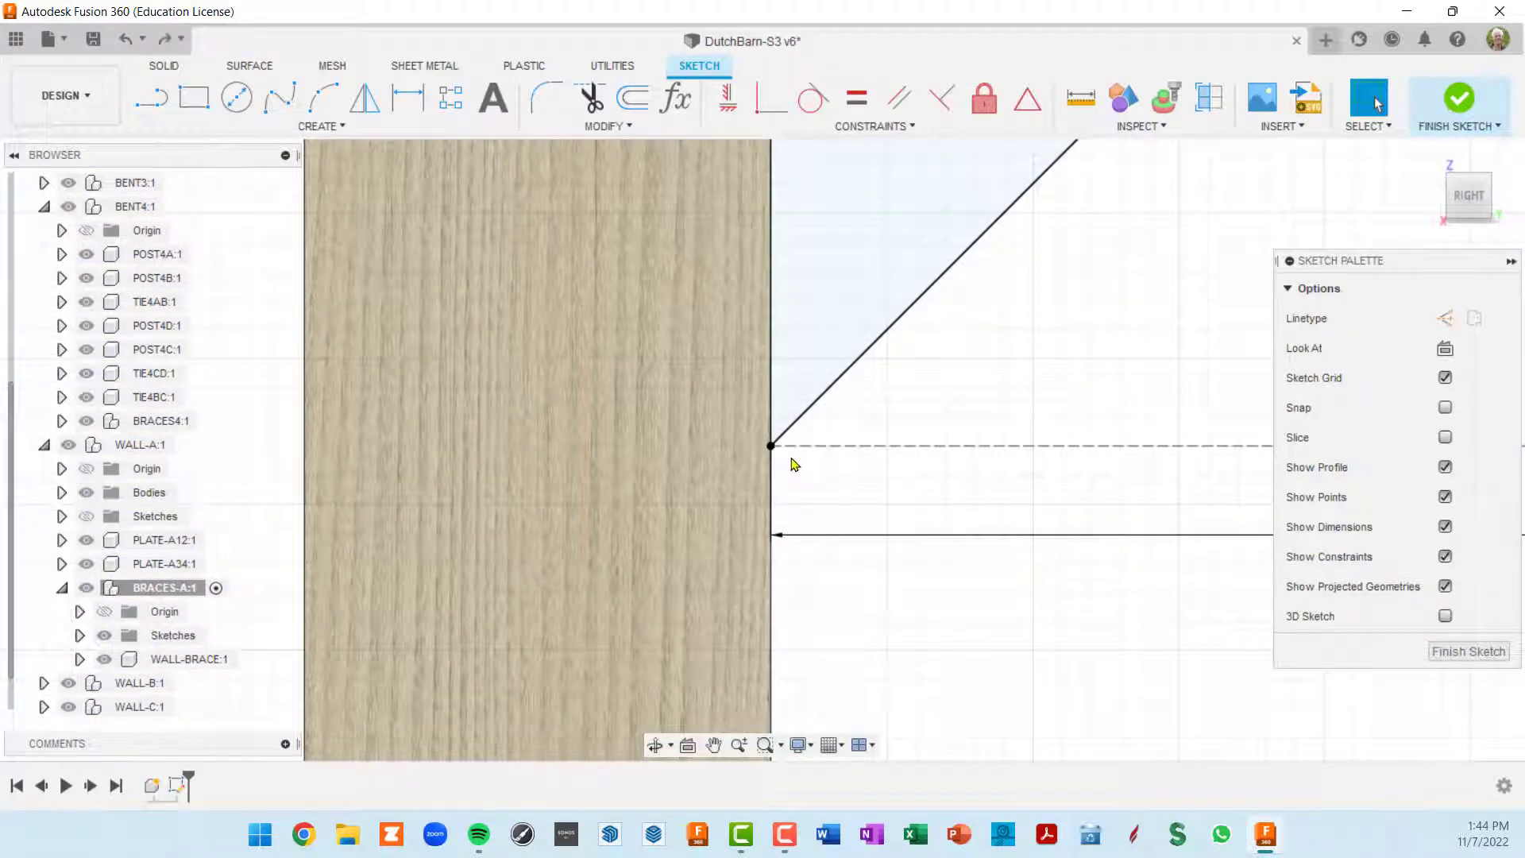
Step: Draw a horizontal line about 1 1/32 inches long from the brace's lower corner into the post
{"action": "key", "text": "l"}
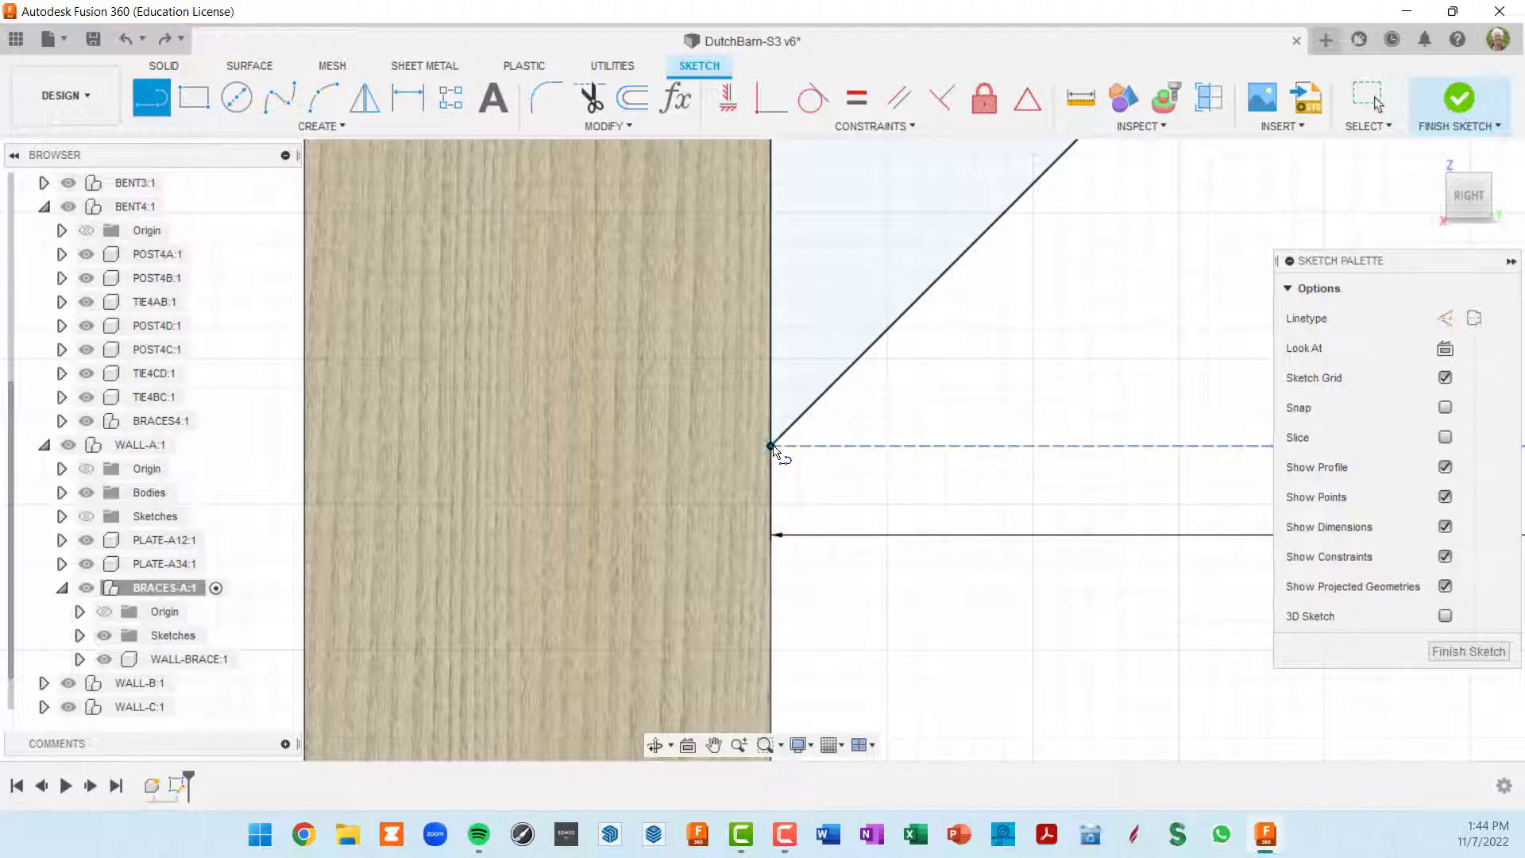
{"action": "left_click", "coordinate": [759, 447]}
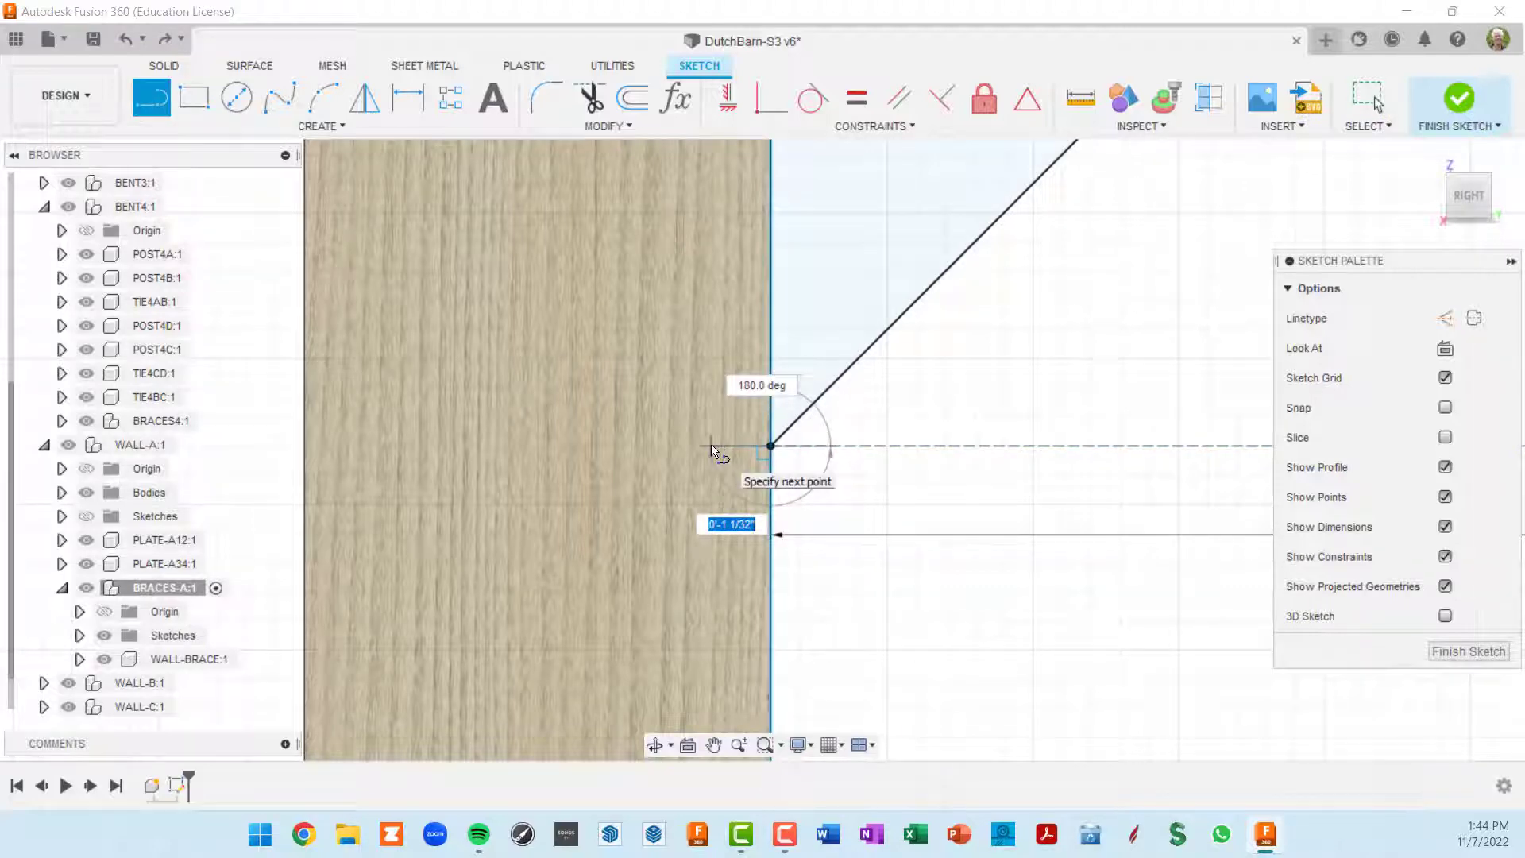
{"action": "left_click", "coordinate": [712, 447]}
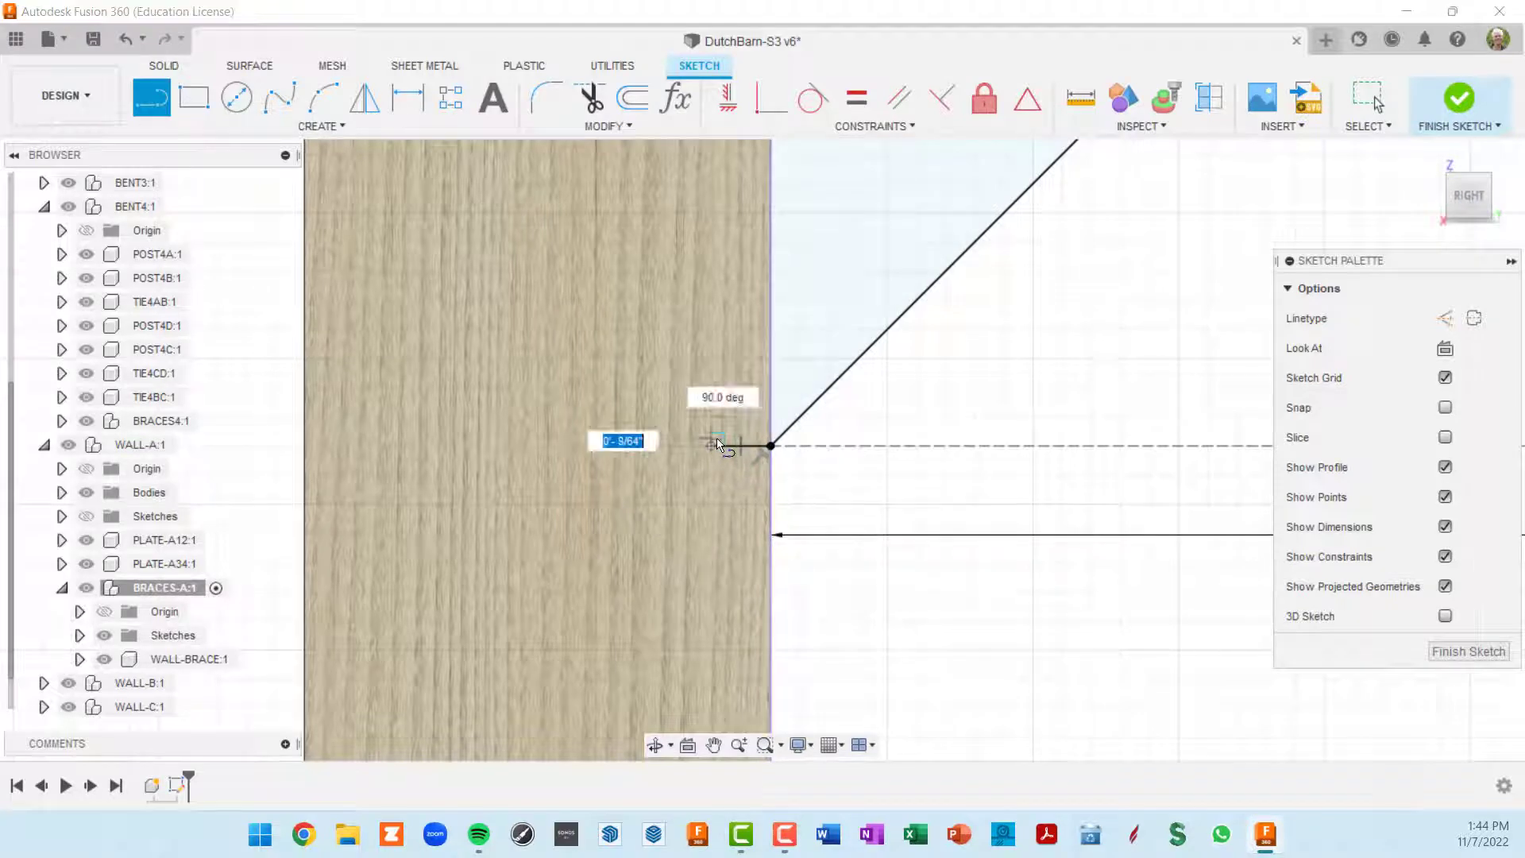
{"action": "key", "text": "Escape"}
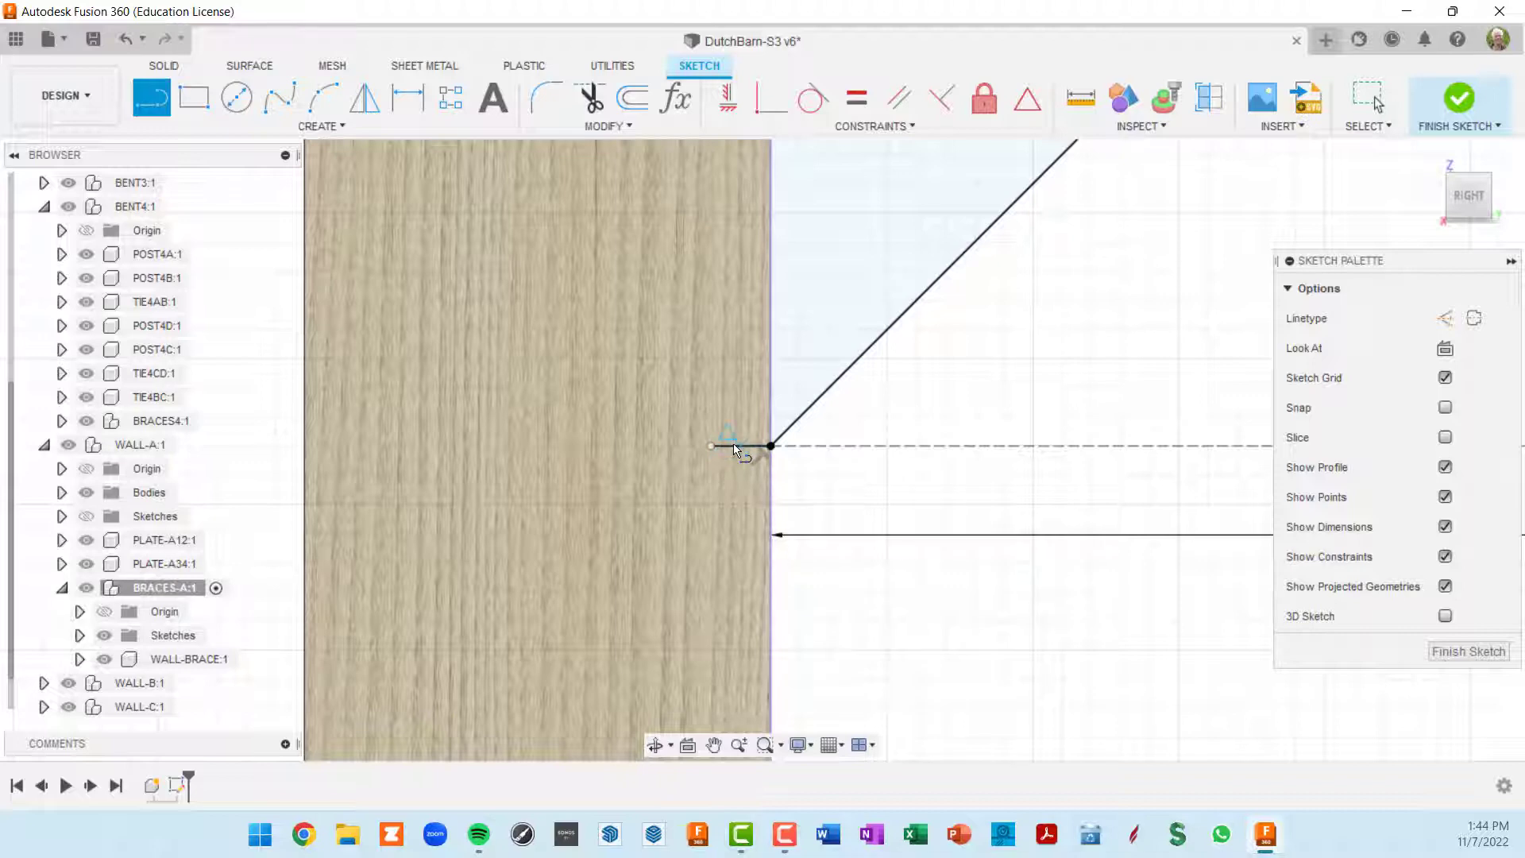
{"action": "scroll", "coordinate": [737, 457], "scroll_direction": "up", "scroll_amount": 2}
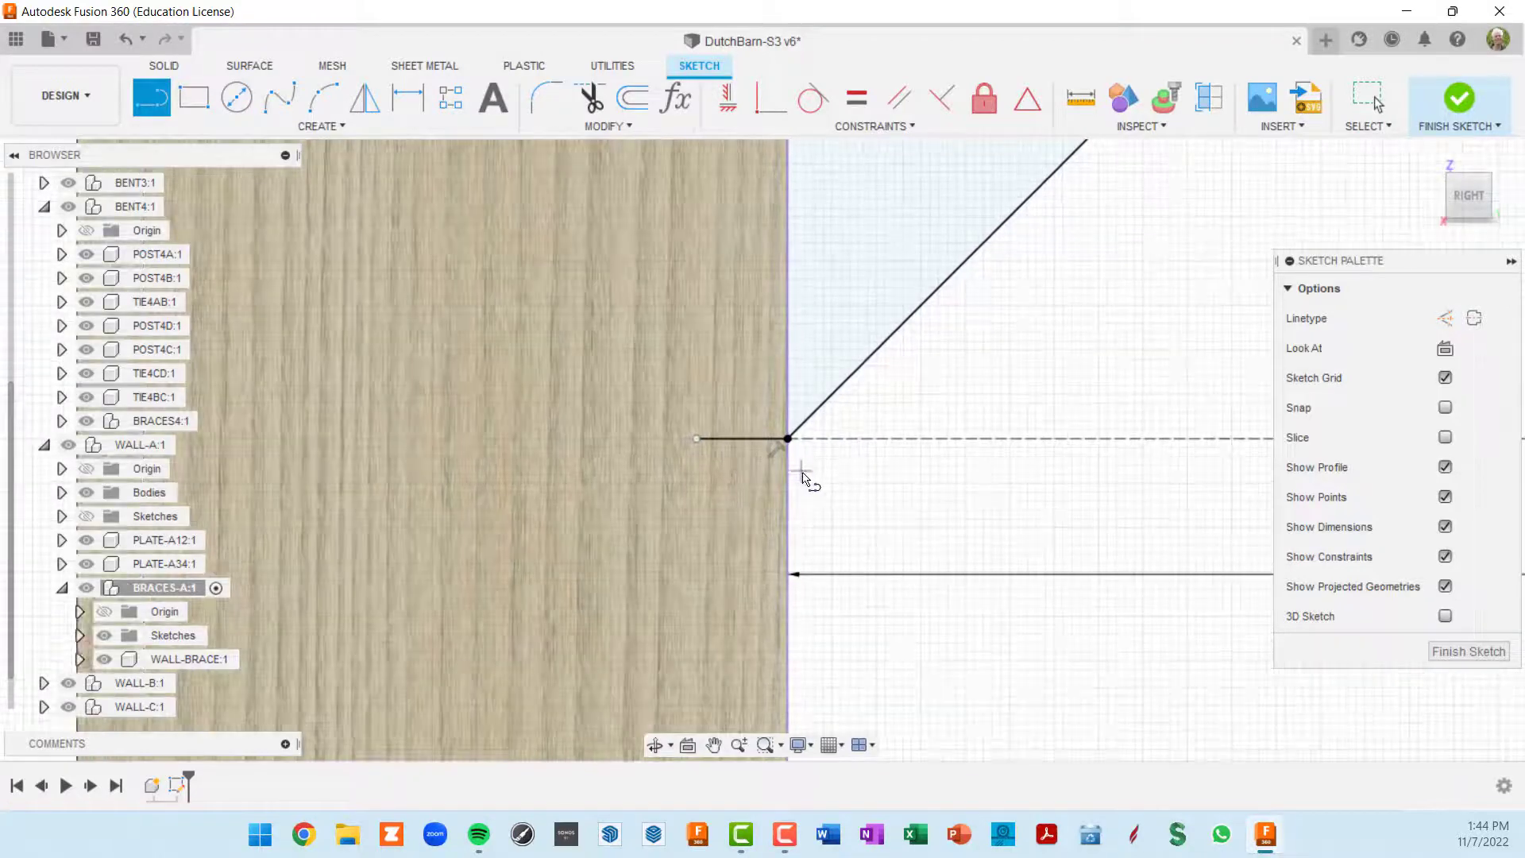
{"action": "key", "text": "Escape"}
Step: Dimension the short horizontal line inside the post to 1/2 inch
{"action": "key", "text": "d"}
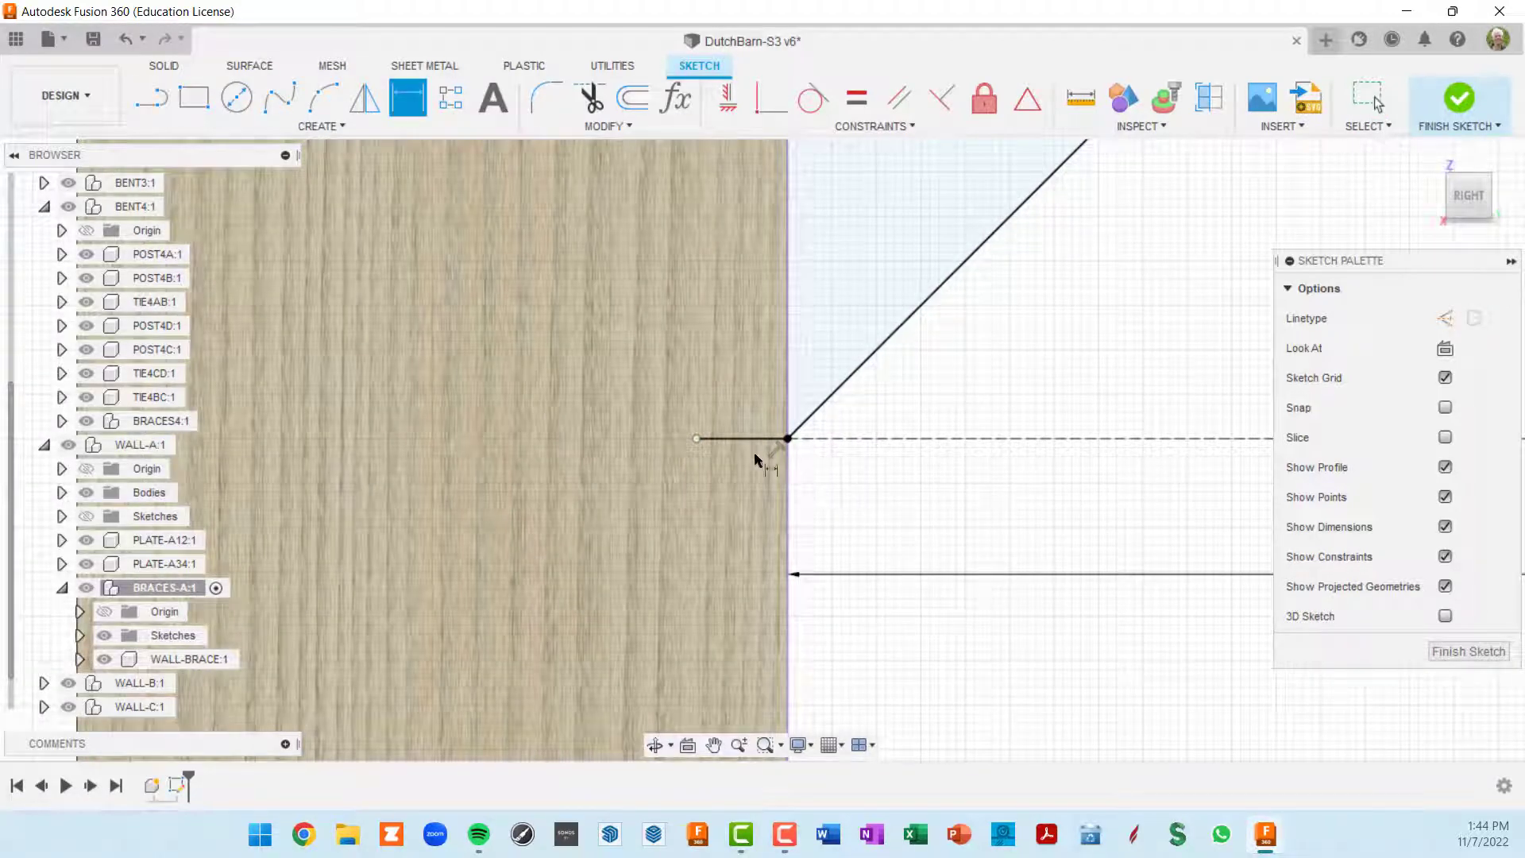
{"action": "left_click", "coordinate": [742, 453]}
{"action": "left_click", "coordinate": [742, 497]}
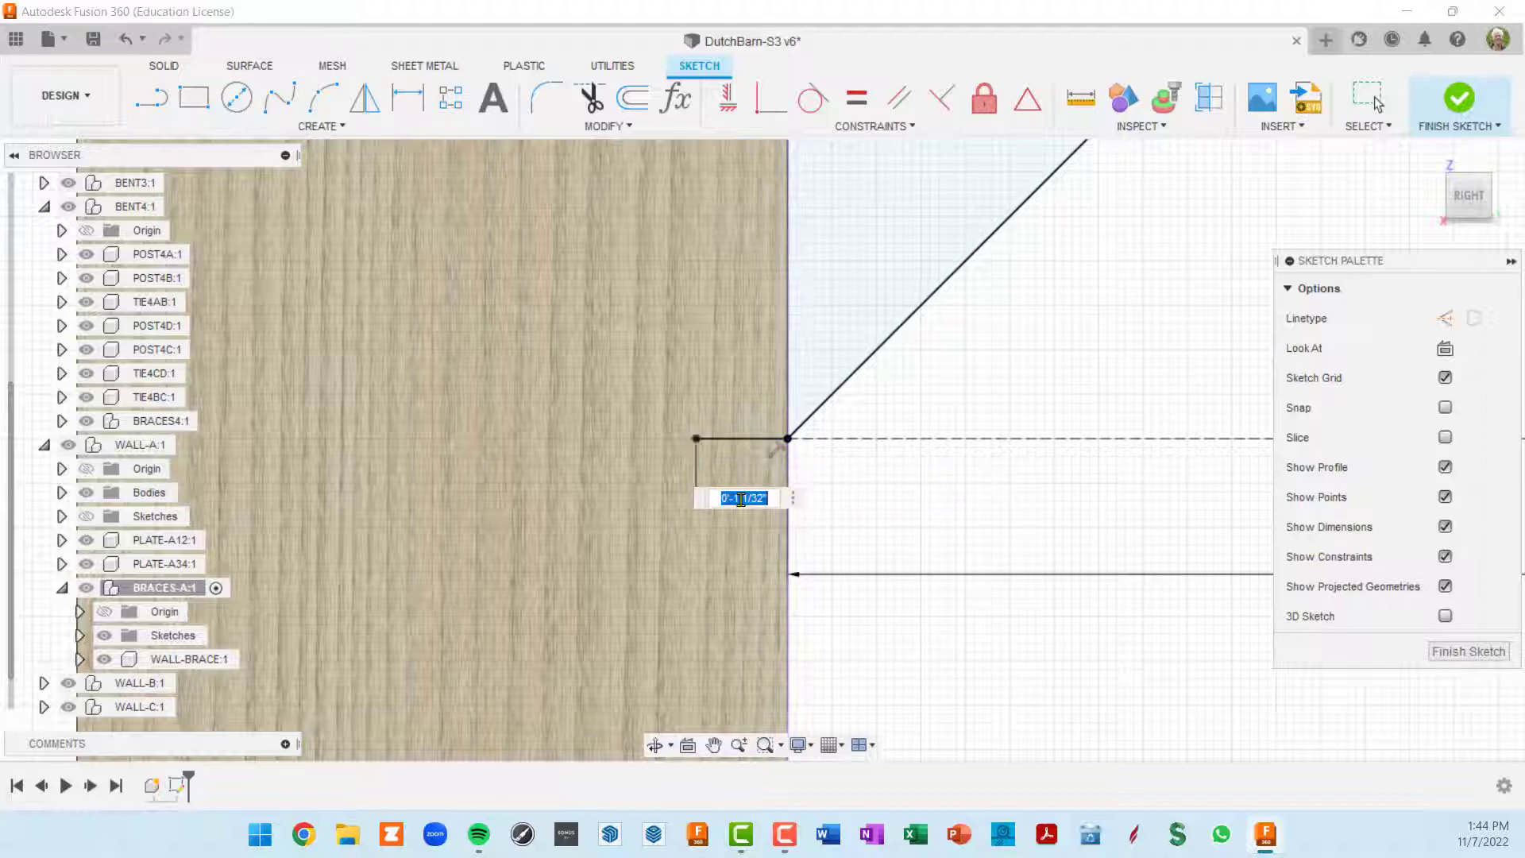
{"action": "key", "text": "Return"}
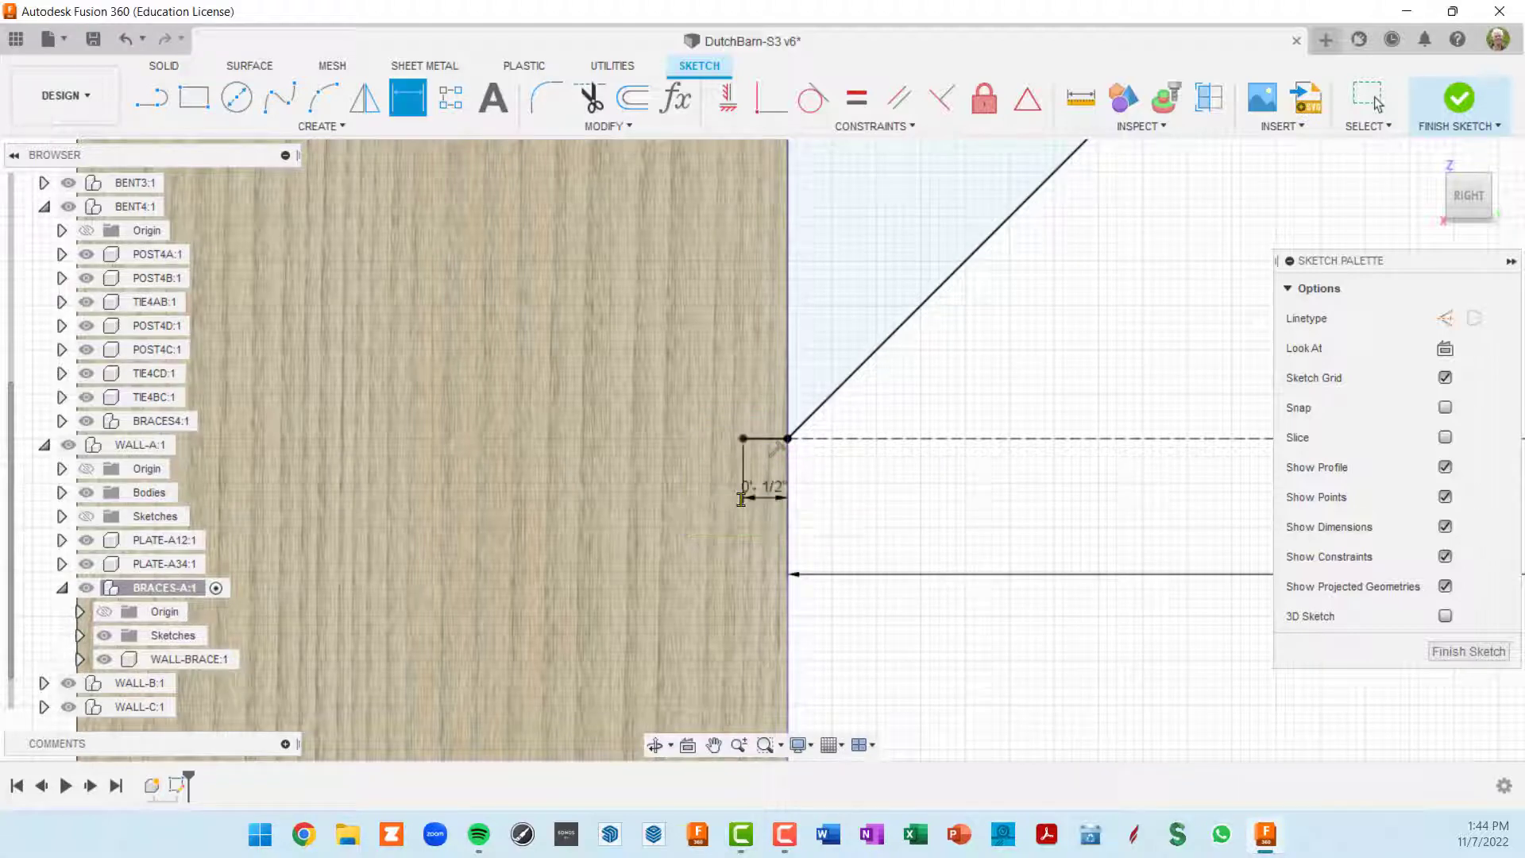
Step: Draw a vertical line inside the post from the short line's inner end up past the brace's upper line
{"action": "scroll", "coordinate": [877, 492], "scroll_direction": "down", "scroll_amount": 2}
{"action": "middle_click_drag", "start_coordinate": [864, 478], "coordinate": [819, 581]}
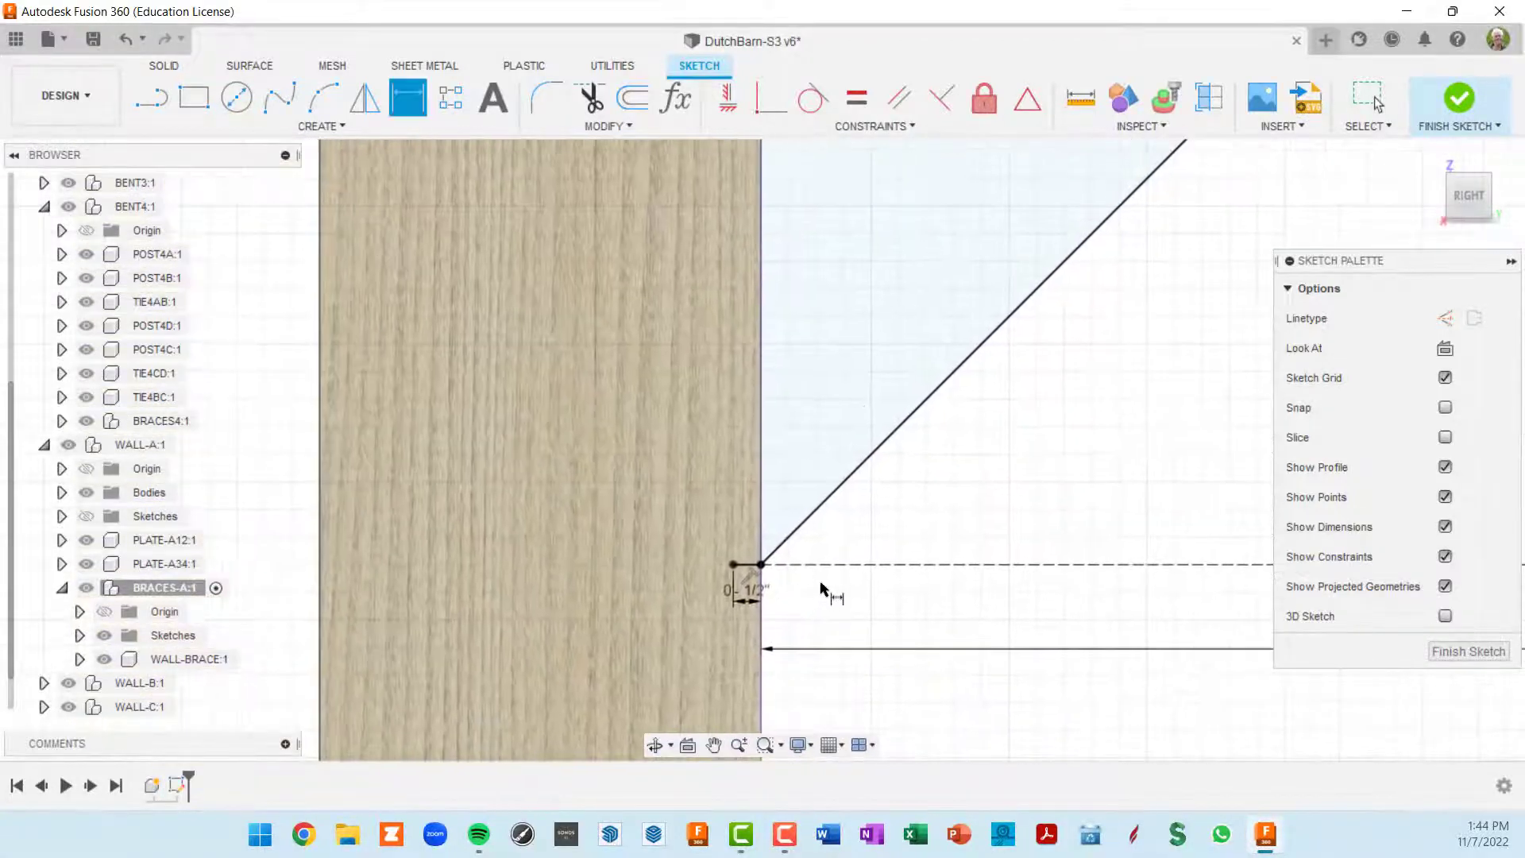
{"action": "scroll", "coordinate": [819, 581], "scroll_direction": "down", "scroll_amount": 3}
{"action": "key", "text": "l"}
{"action": "scroll", "coordinate": [768, 580], "scroll_direction": "up", "scroll_amount": 3}
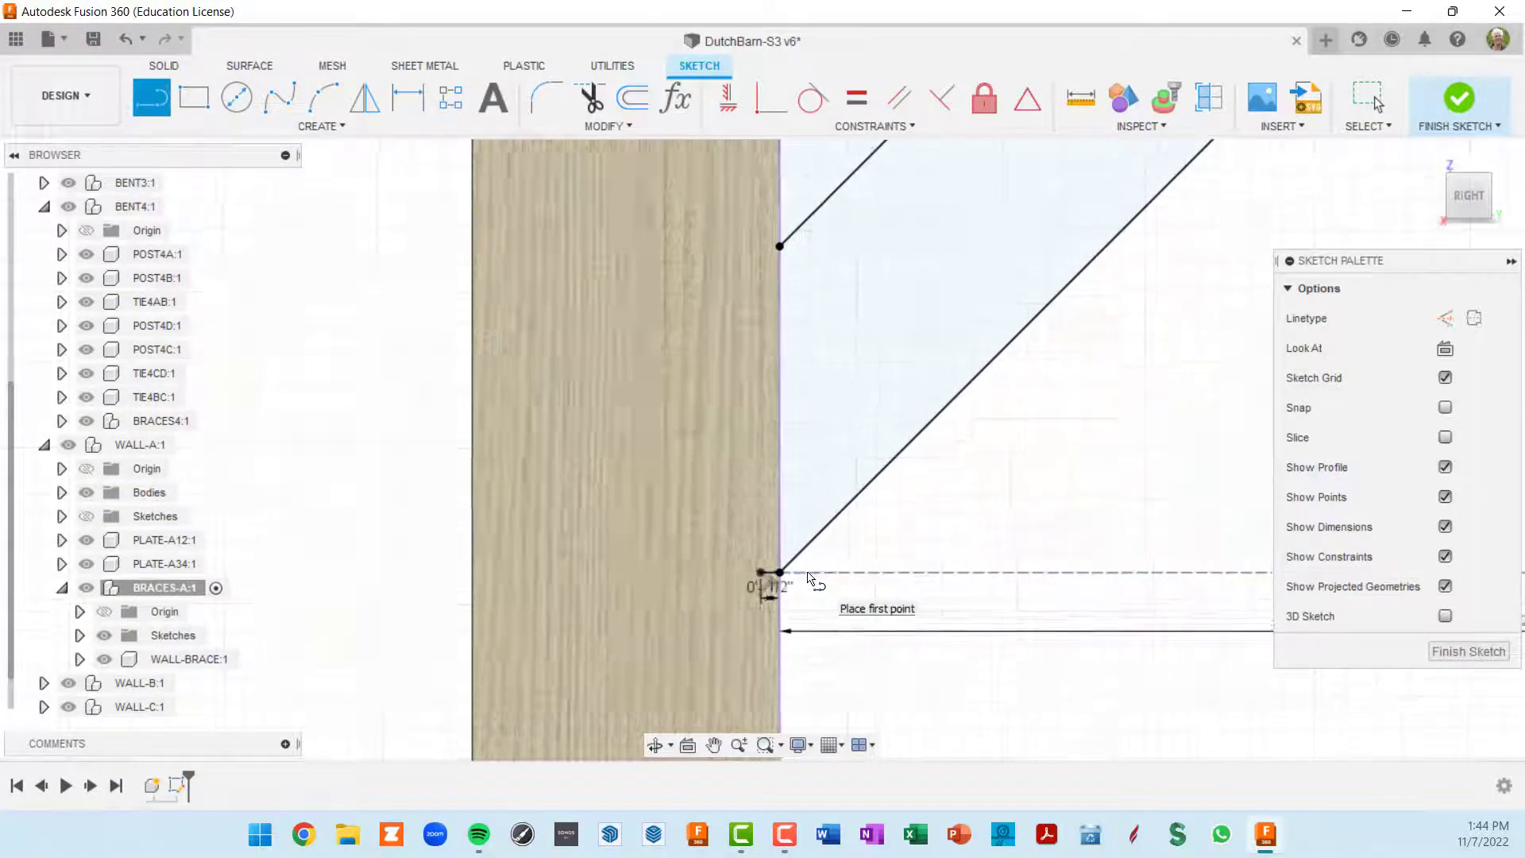
{"action": "left_click", "coordinate": [747, 572]}
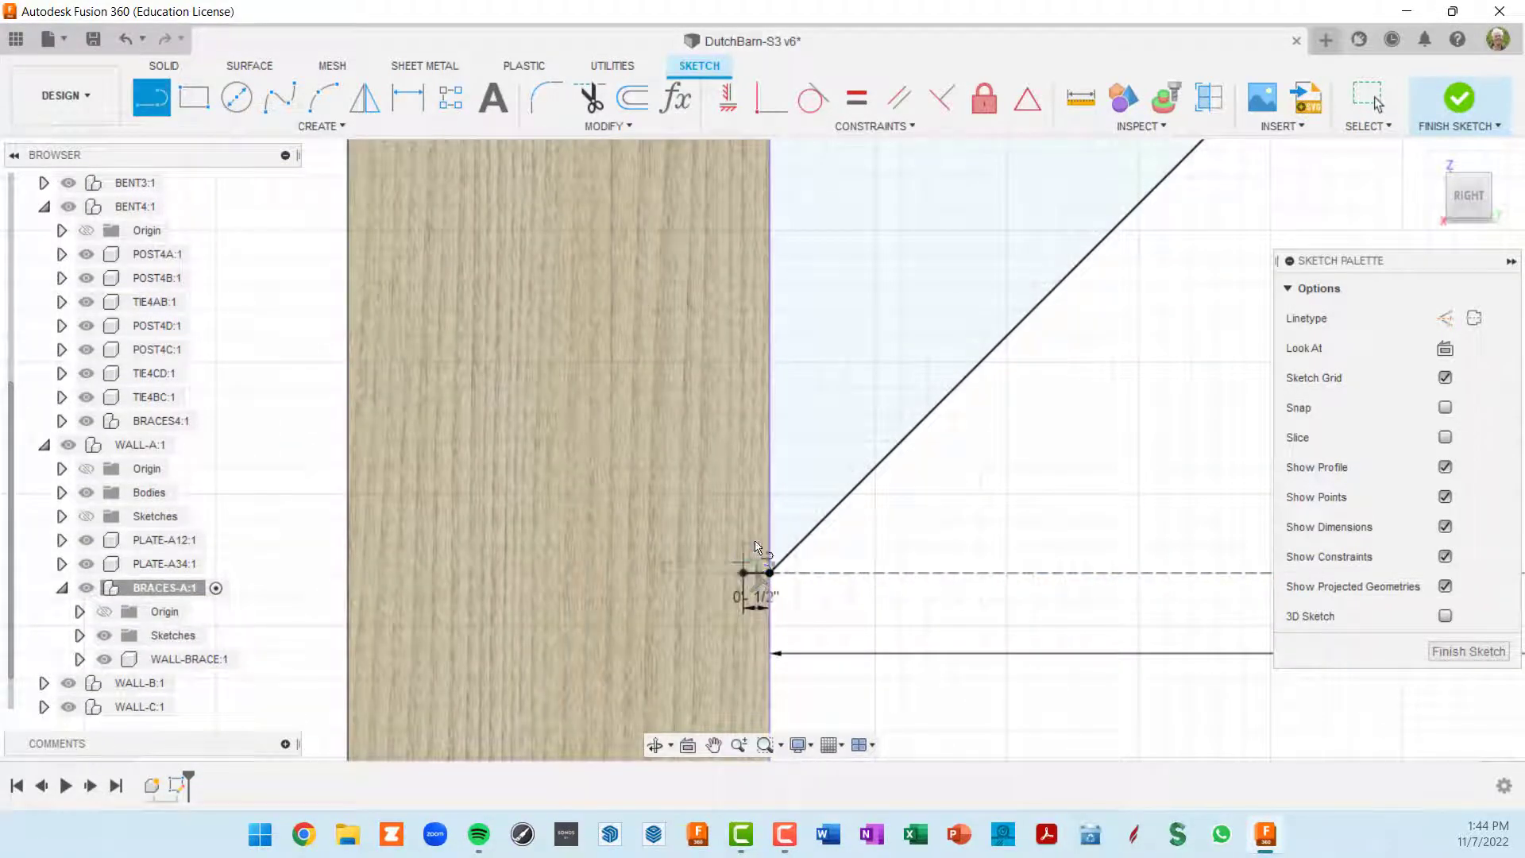
{"action": "scroll", "coordinate": [777, 389], "scroll_direction": "down", "scroll_amount": 2}
{"action": "middle_click_drag", "start_coordinate": [792, 377], "coordinate": [812, 491]}
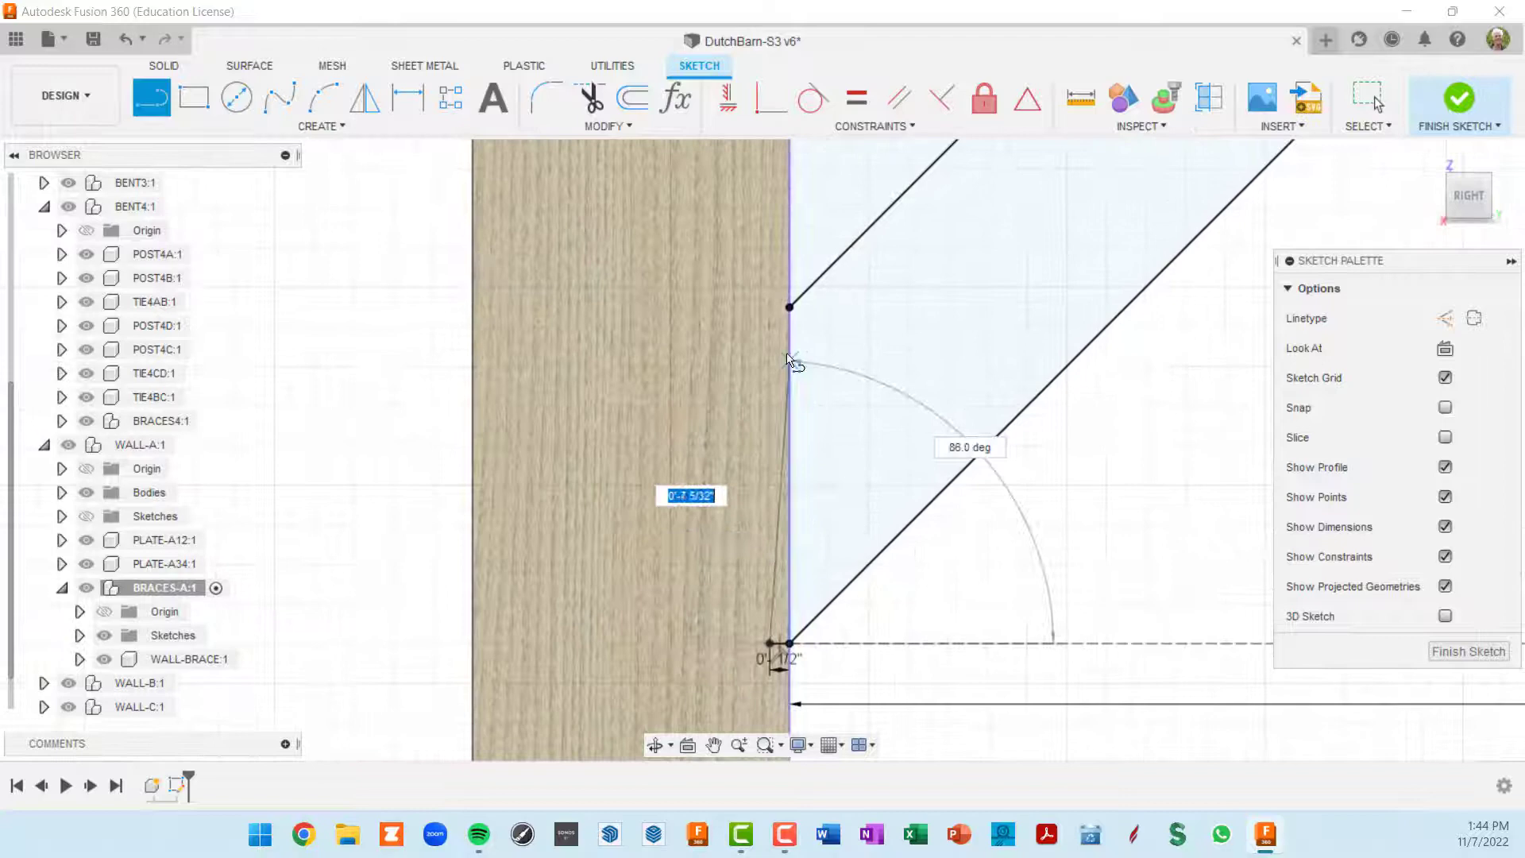
{"action": "left_click", "coordinate": [770, 270]}
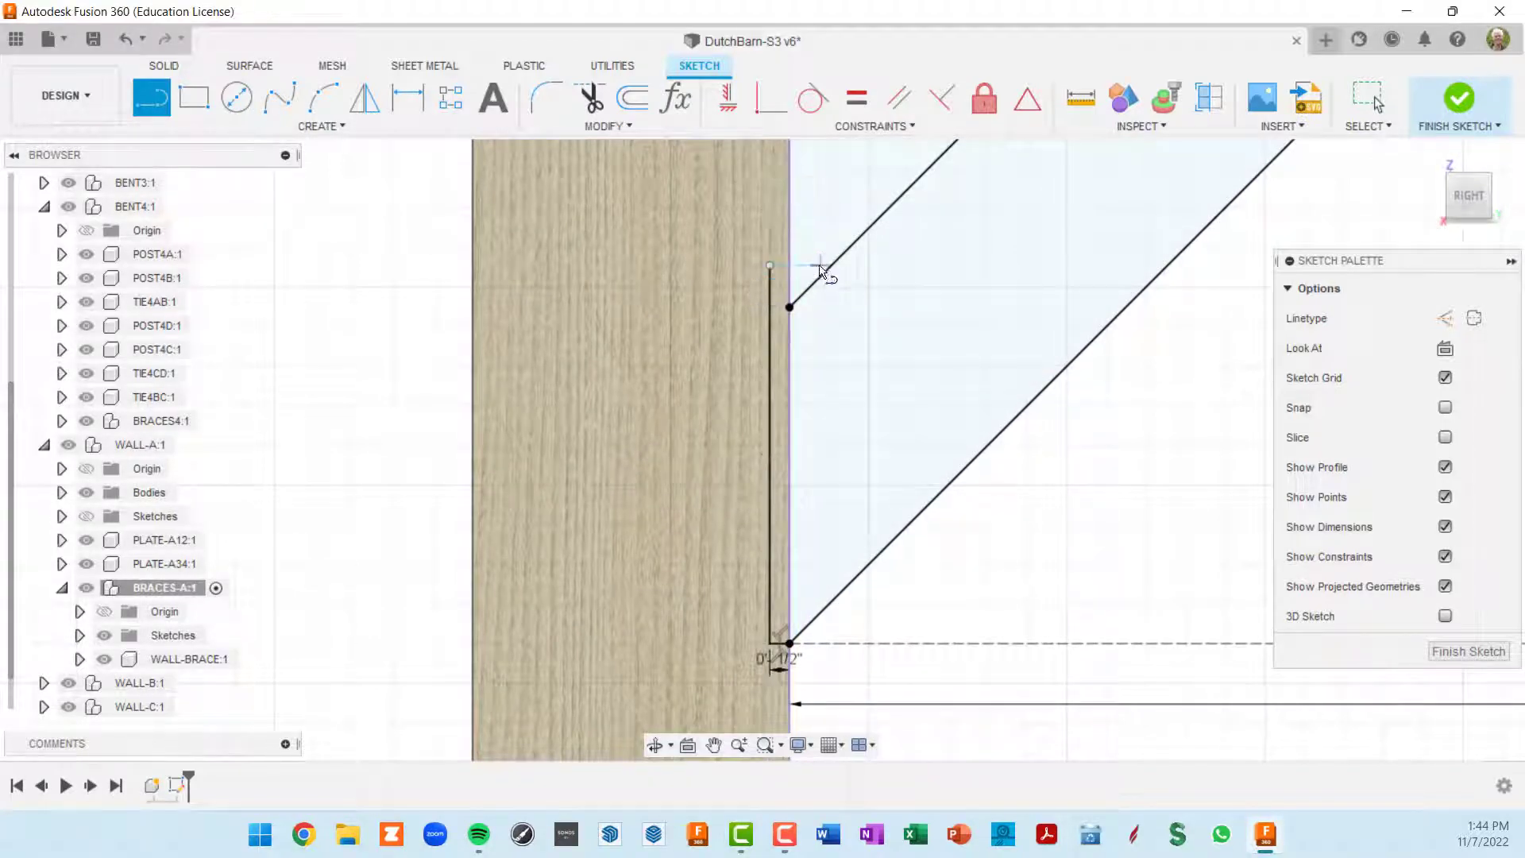
Step: Extend the brace's upper line to the vertical line inside the post and trim that line's overhang above it
{"action": "left_click", "coordinate": [608, 127]}
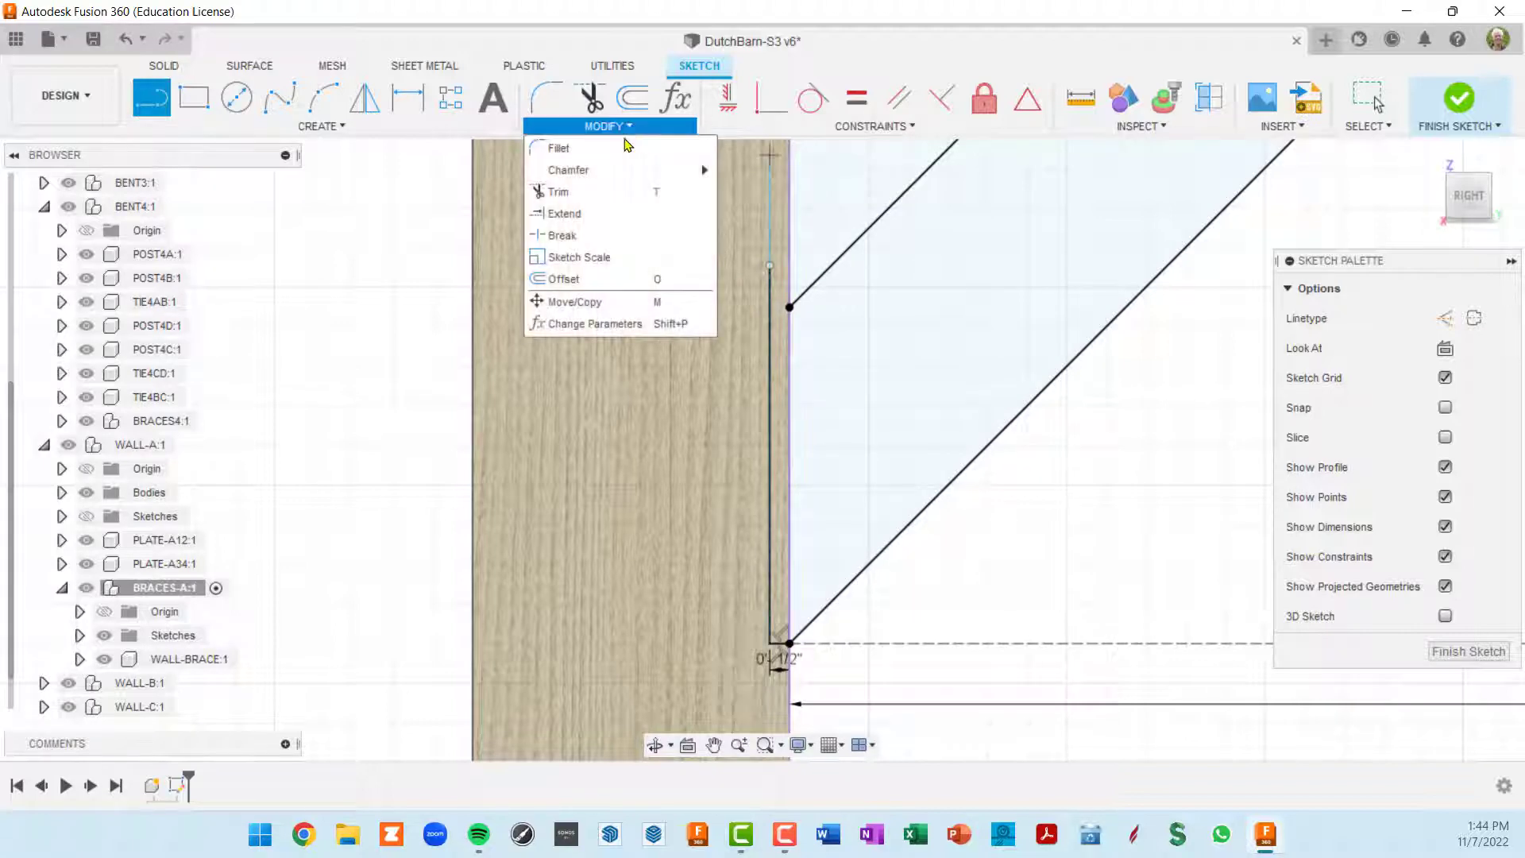
{"action": "left_click", "coordinate": [579, 213]}
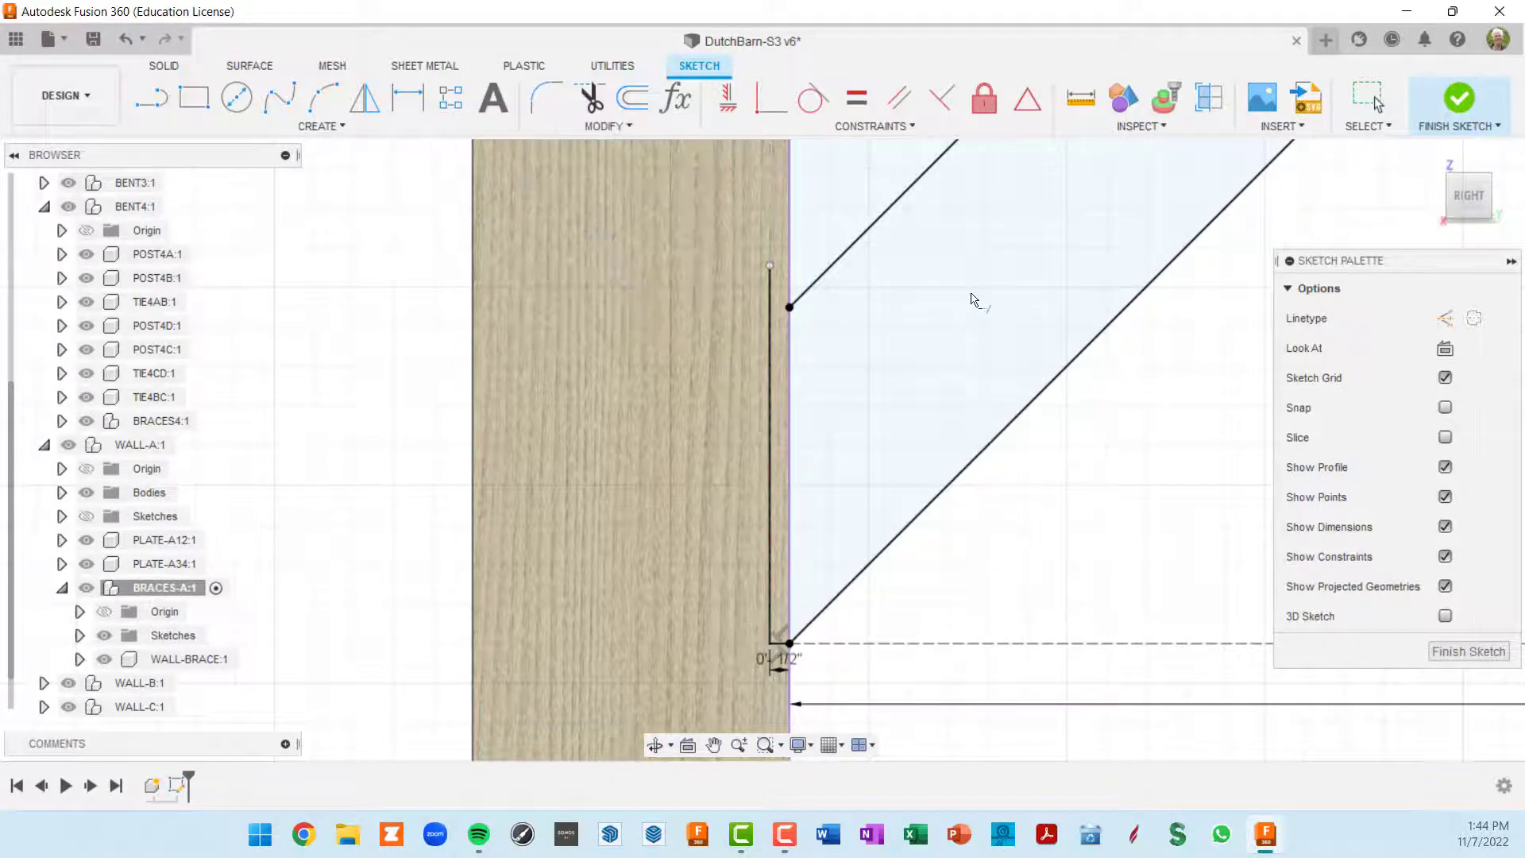
{"action": "left_click", "coordinate": [862, 247]}
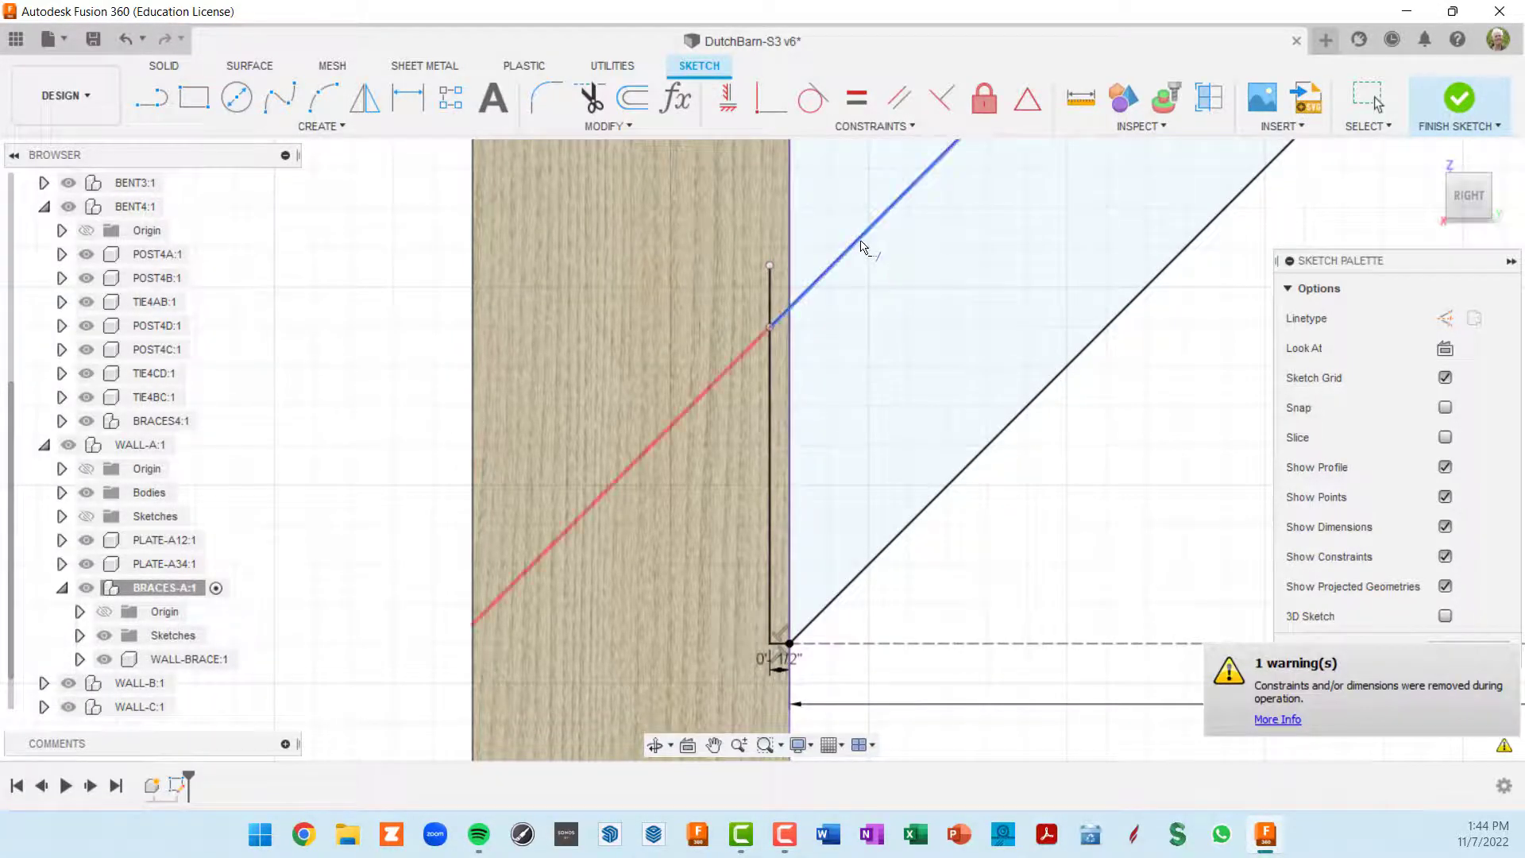
{"action": "key", "text": "t"}
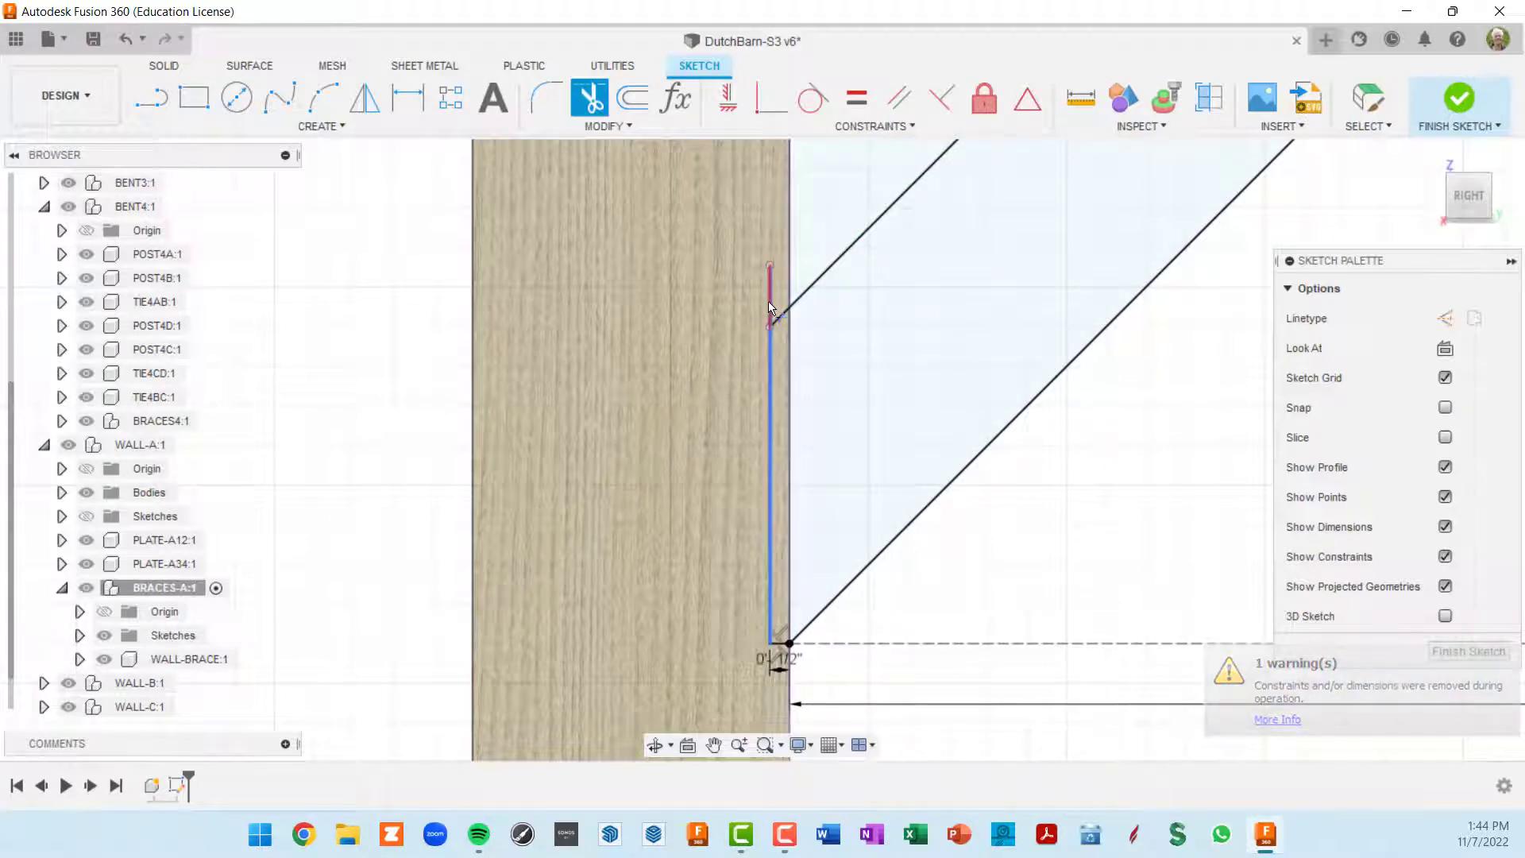
{"action": "left_click", "coordinate": [772, 312]}
{"action": "mouse_move", "coordinate": [963, 446]}
{"action": "middle_mouse_down"}
{"action": "mouse_move", "coordinate": [993, 344]}
{"action": "mouse_move", "coordinate": [989, 438]}
{"action": "middle_mouse_up"}
{"action": "key", "text": "t"}
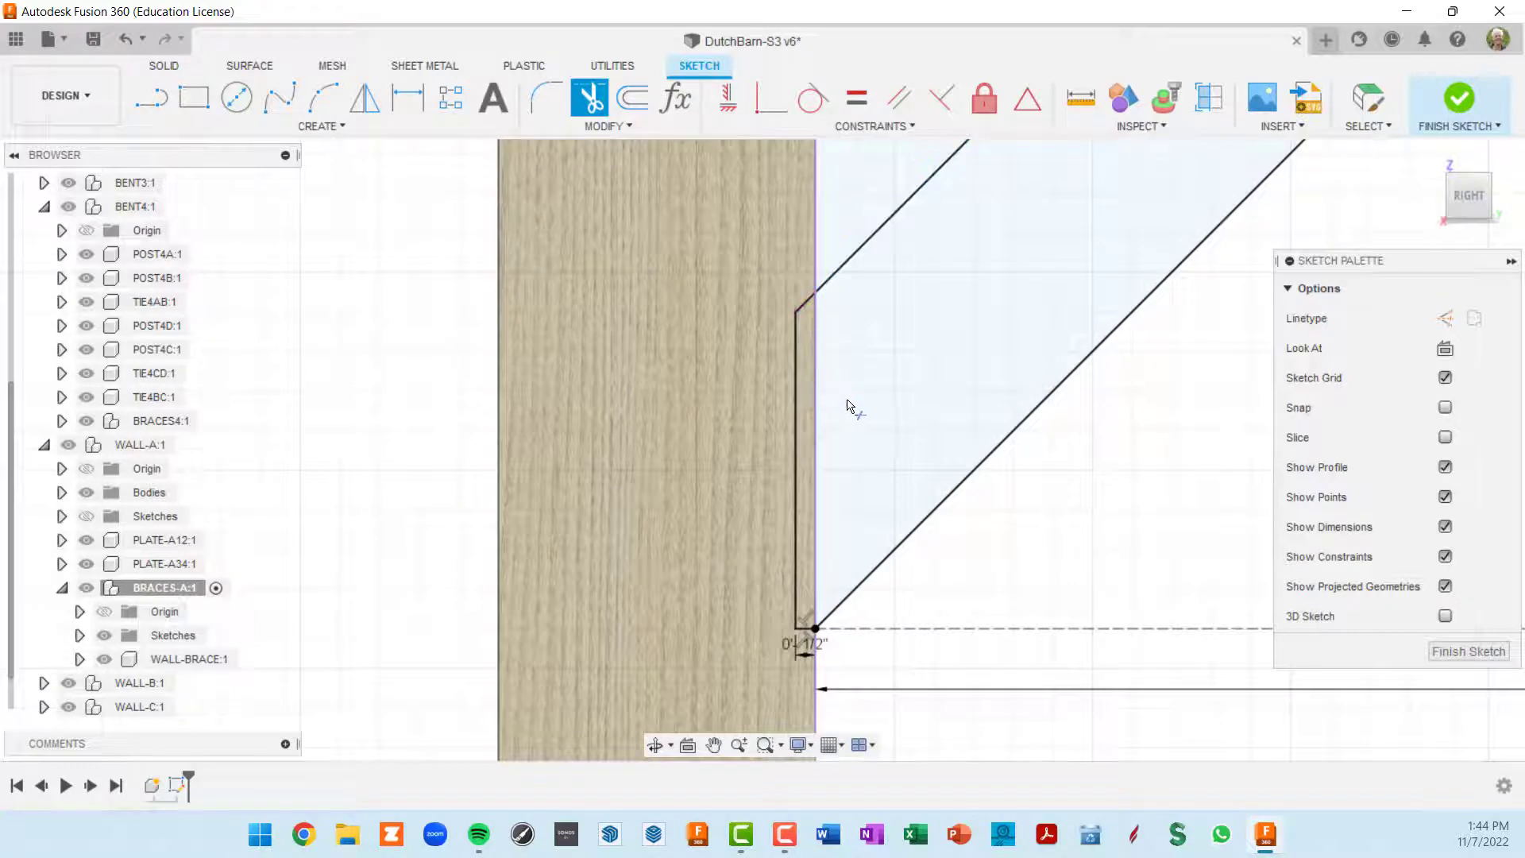
Step: Draw a tenon rectangle 3 inches wide and about 7 29/32 inches tall inside the post, starting from the housing's lower inner corner
{"action": "scroll", "coordinate": [849, 417], "scroll_direction": "down", "scroll_amount": 2}
{"action": "mouse_move", "coordinate": [849, 416]}
{"action": "middle_mouse_down"}
{"action": "mouse_move", "coordinate": [745, 315]}
{"action": "mouse_move", "coordinate": [793, 300]}
{"action": "middle_mouse_up"}
{"action": "scroll", "coordinate": [736, 326], "scroll_direction": "down", "scroll_amount": 1}
{"action": "key", "text": "r"}
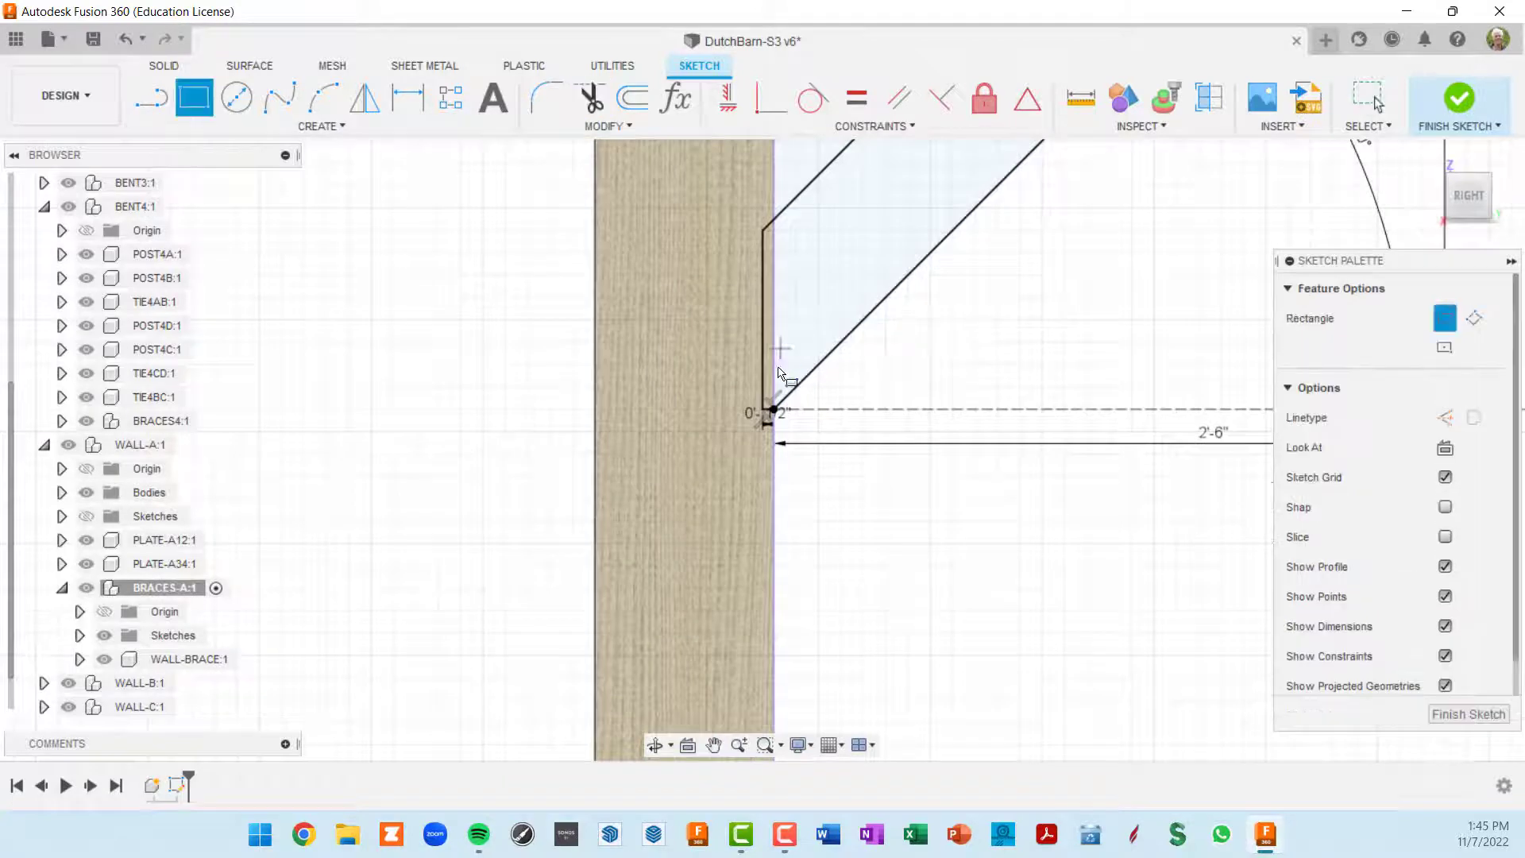
{"action": "scroll", "coordinate": [769, 419], "scroll_direction": "up", "scroll_amount": 5}
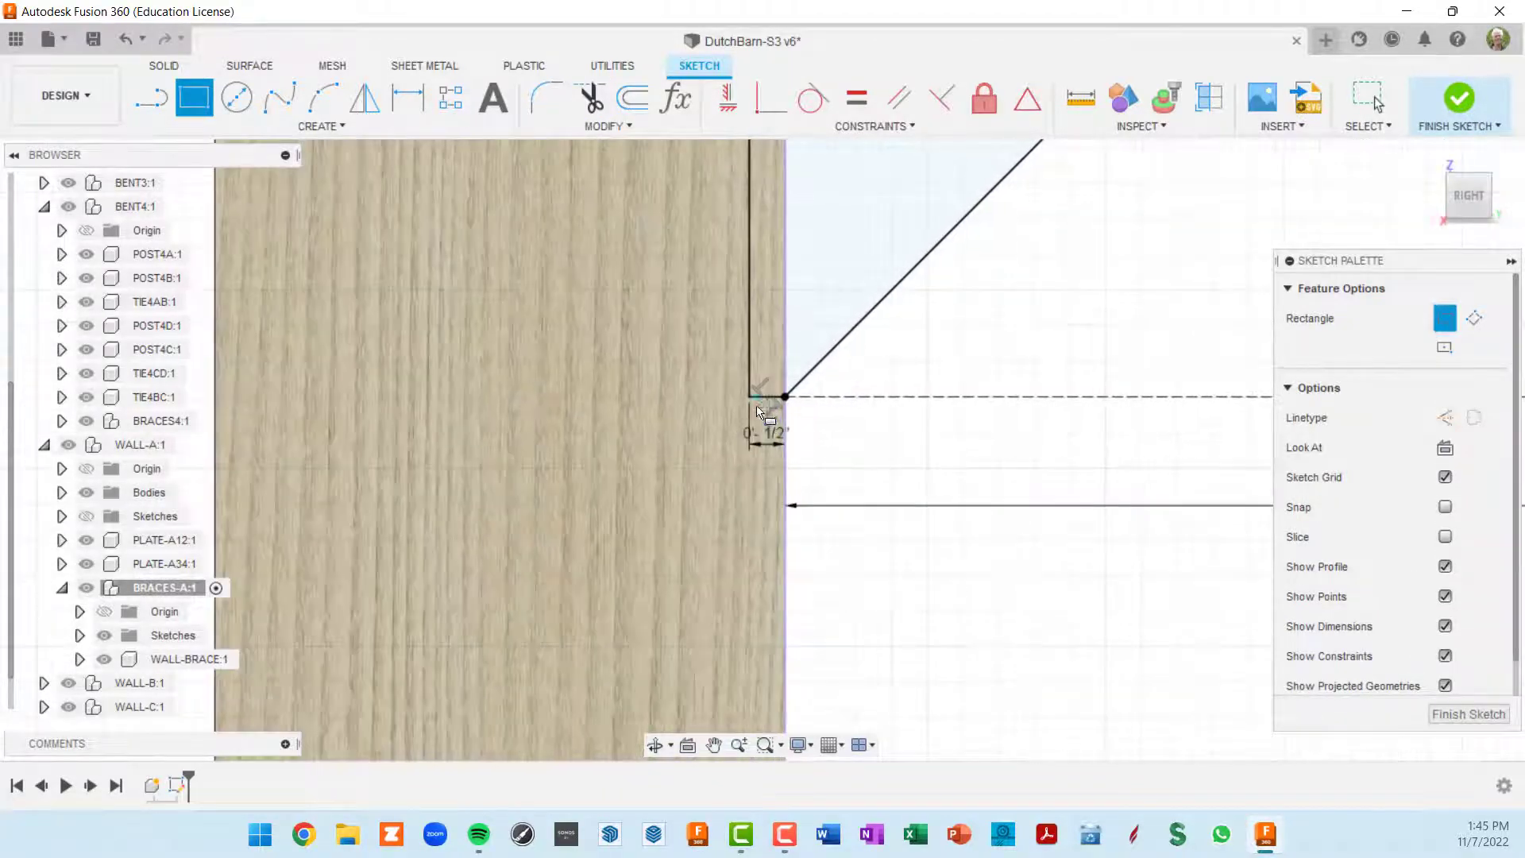
{"action": "left_click", "coordinate": [747, 395]}
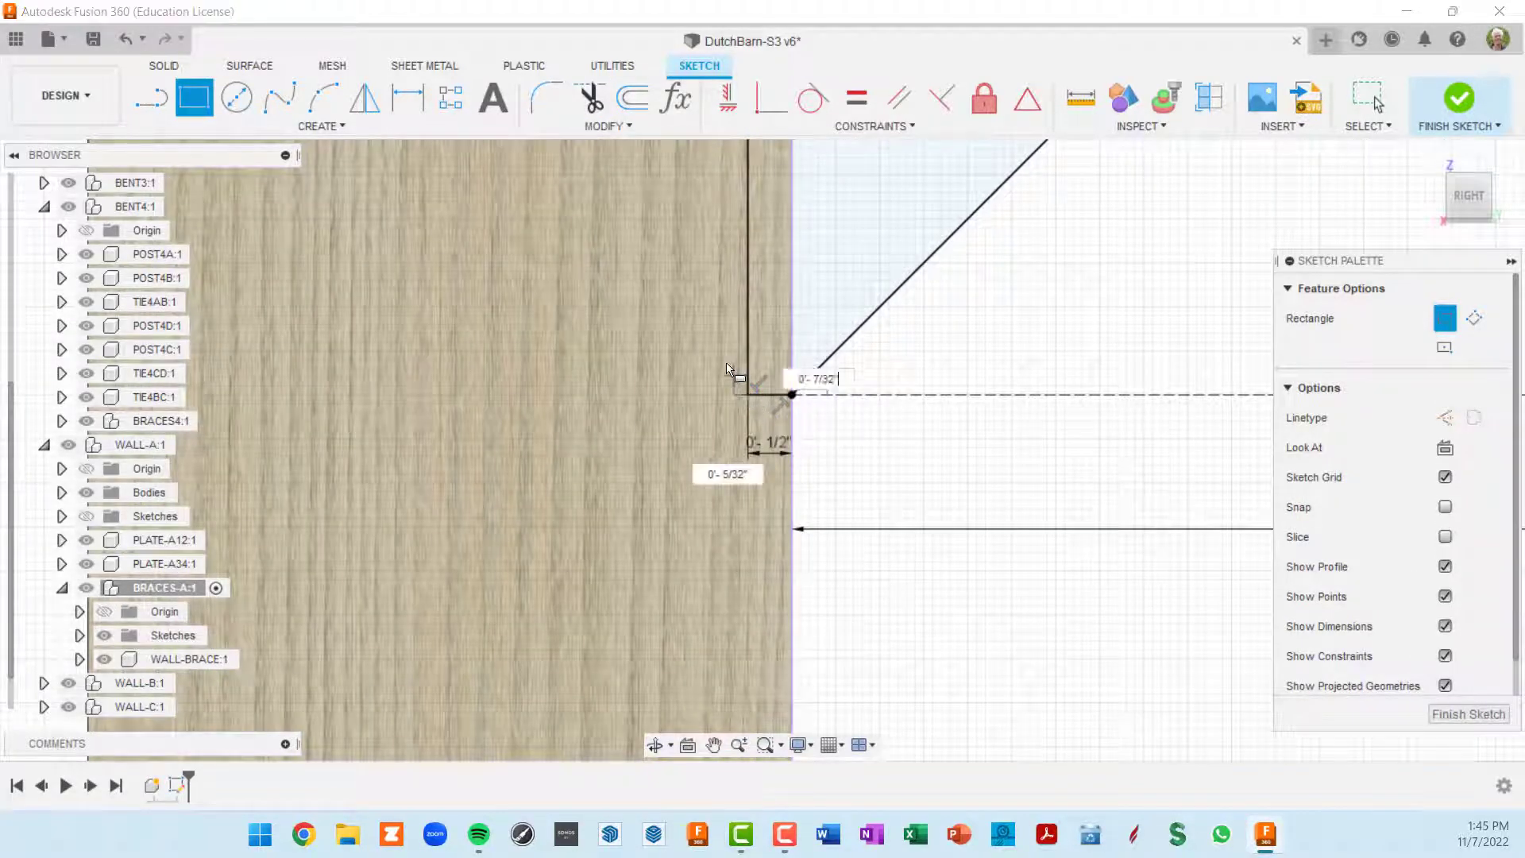
{"action": "scroll", "coordinate": [726, 349], "scroll_direction": "down", "scroll_amount": 4}
{"action": "middle_click_drag", "start_coordinate": [729, 281], "coordinate": [854, 544]}
{"action": "scroll", "coordinate": [854, 544], "scroll_direction": "up", "scroll_amount": 1}
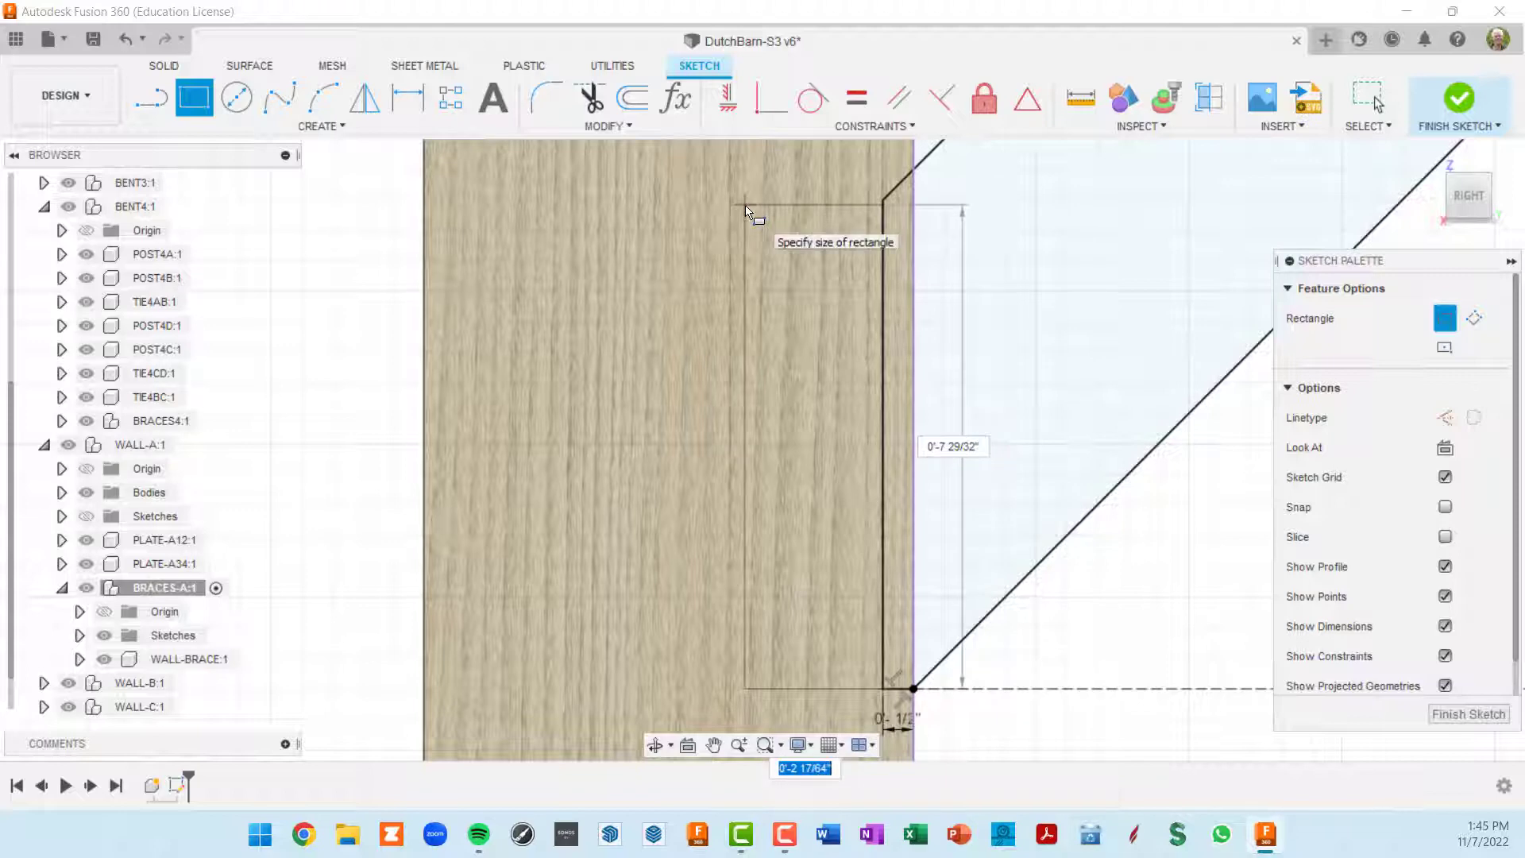
{"action": "key", "text": "Tab"}
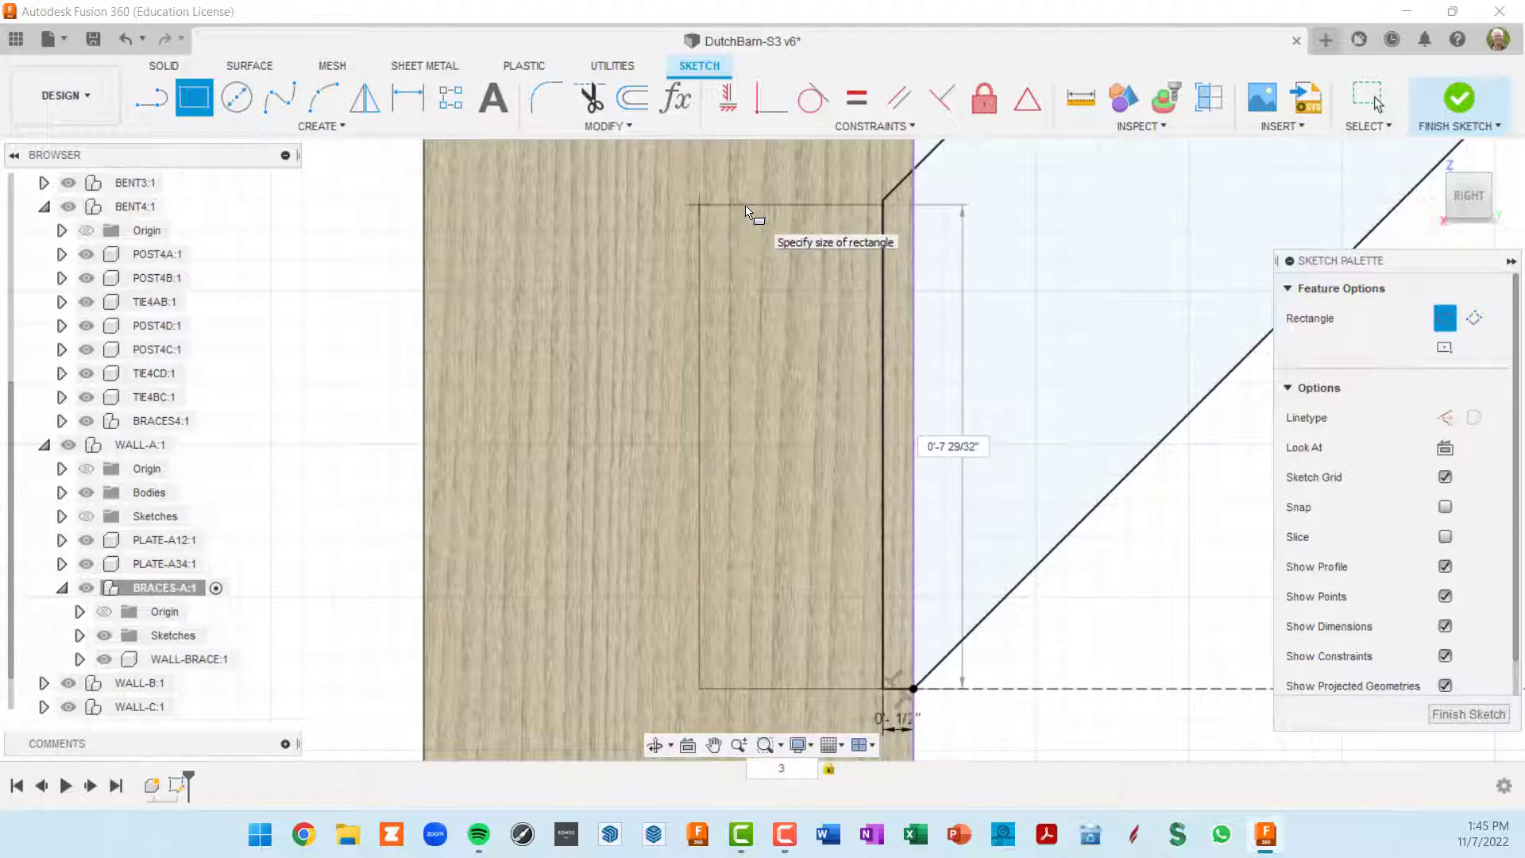
{"action": "key", "text": "Return"}
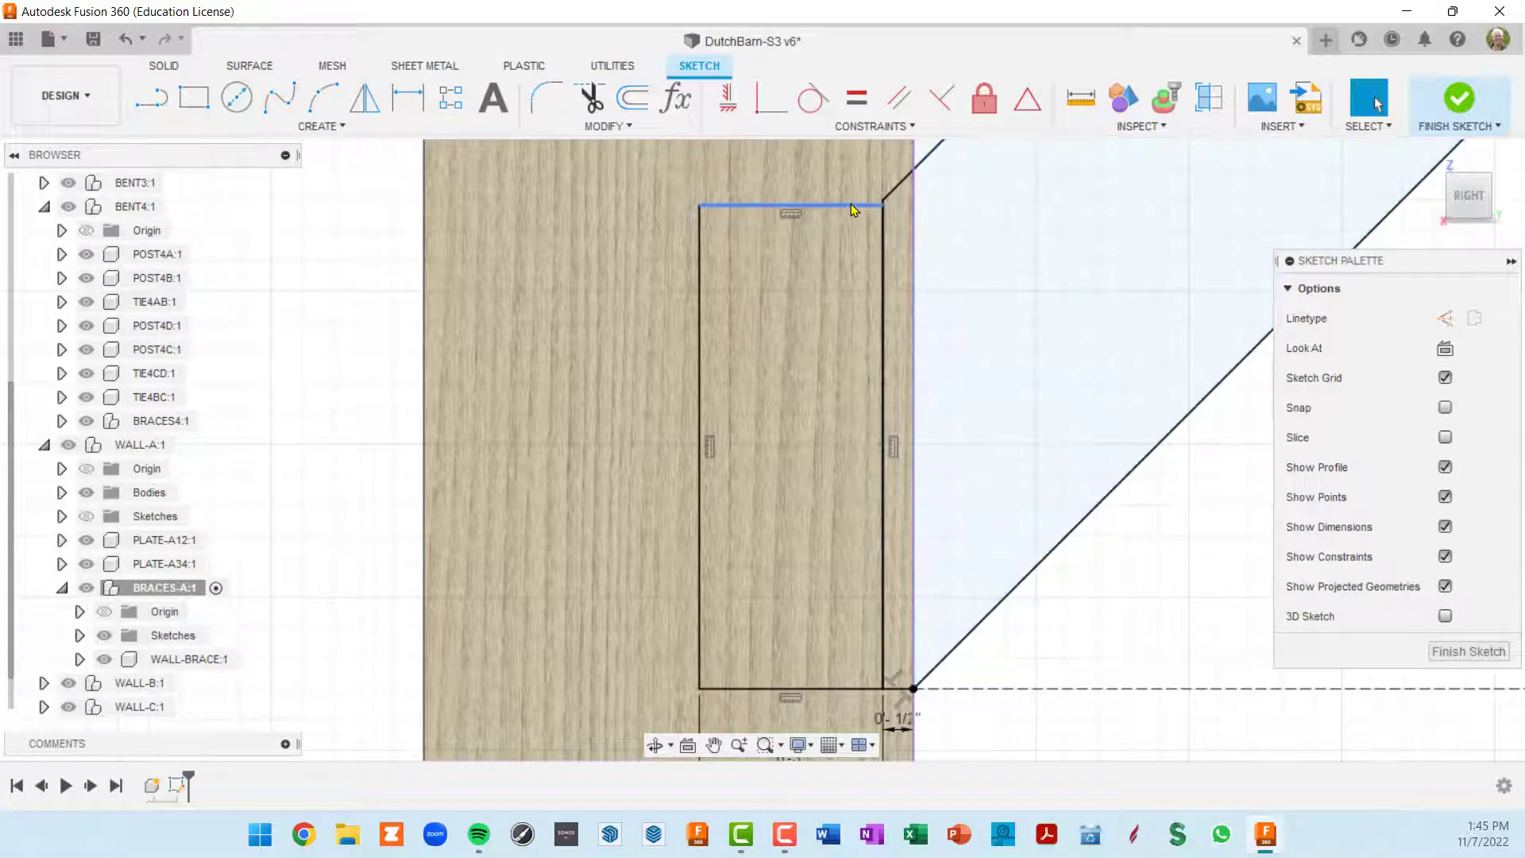
Step: Raise the tenon rectangle's top edge above the brace's upper line and extend that line to the rectangle's far vertical side
{"action": "left_click_drag", "start_coordinate": [851, 203], "coordinate": [857, 173]}
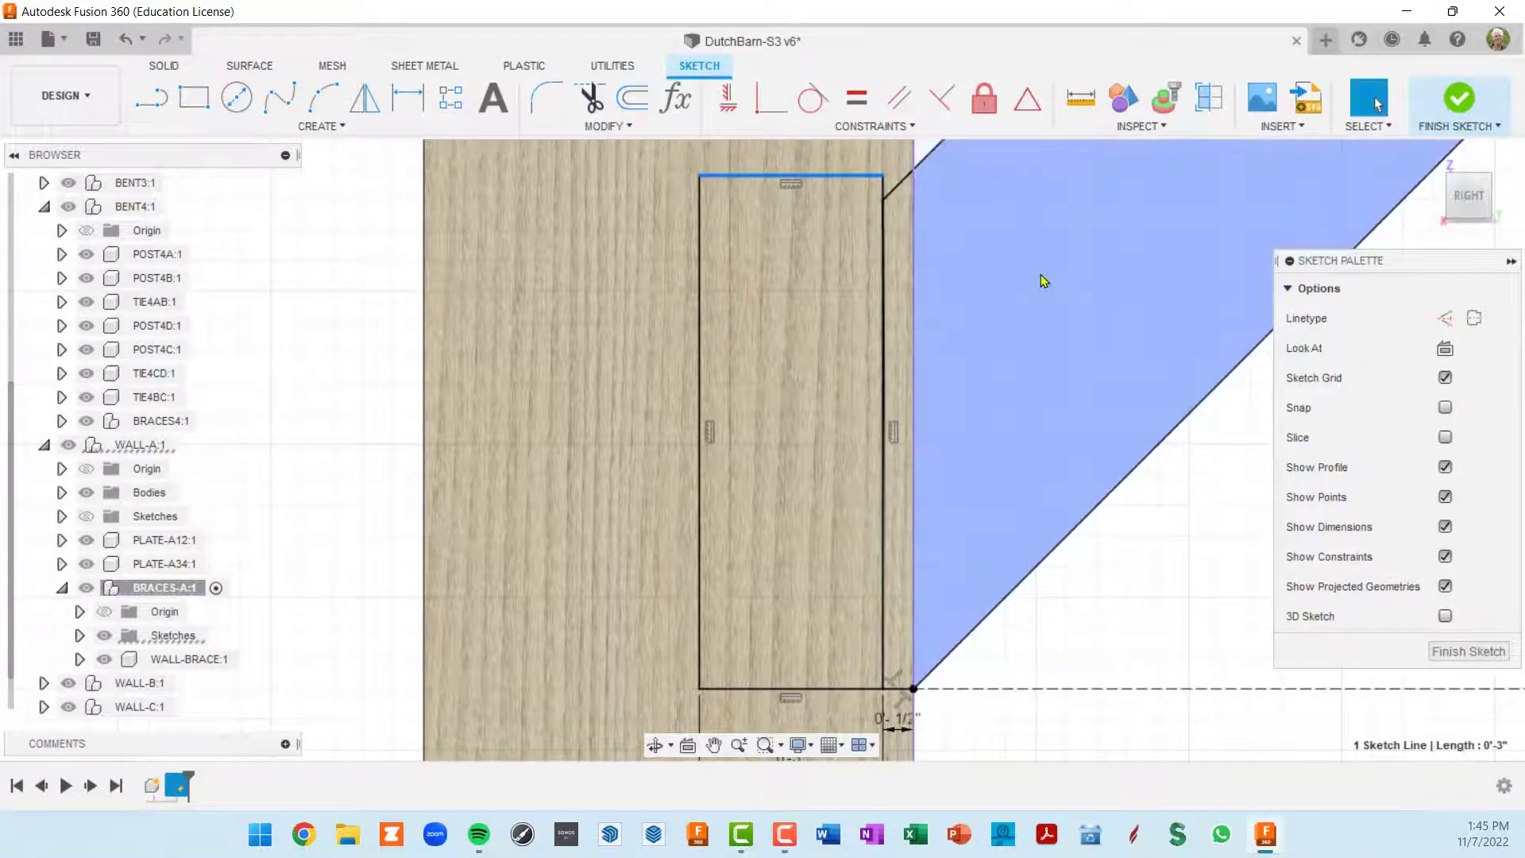
{"action": "scroll", "coordinate": [1043, 280], "scroll_direction": "down", "scroll_amount": 2}
{"action": "middle_click_drag", "start_coordinate": [1043, 280], "coordinate": [864, 307]}
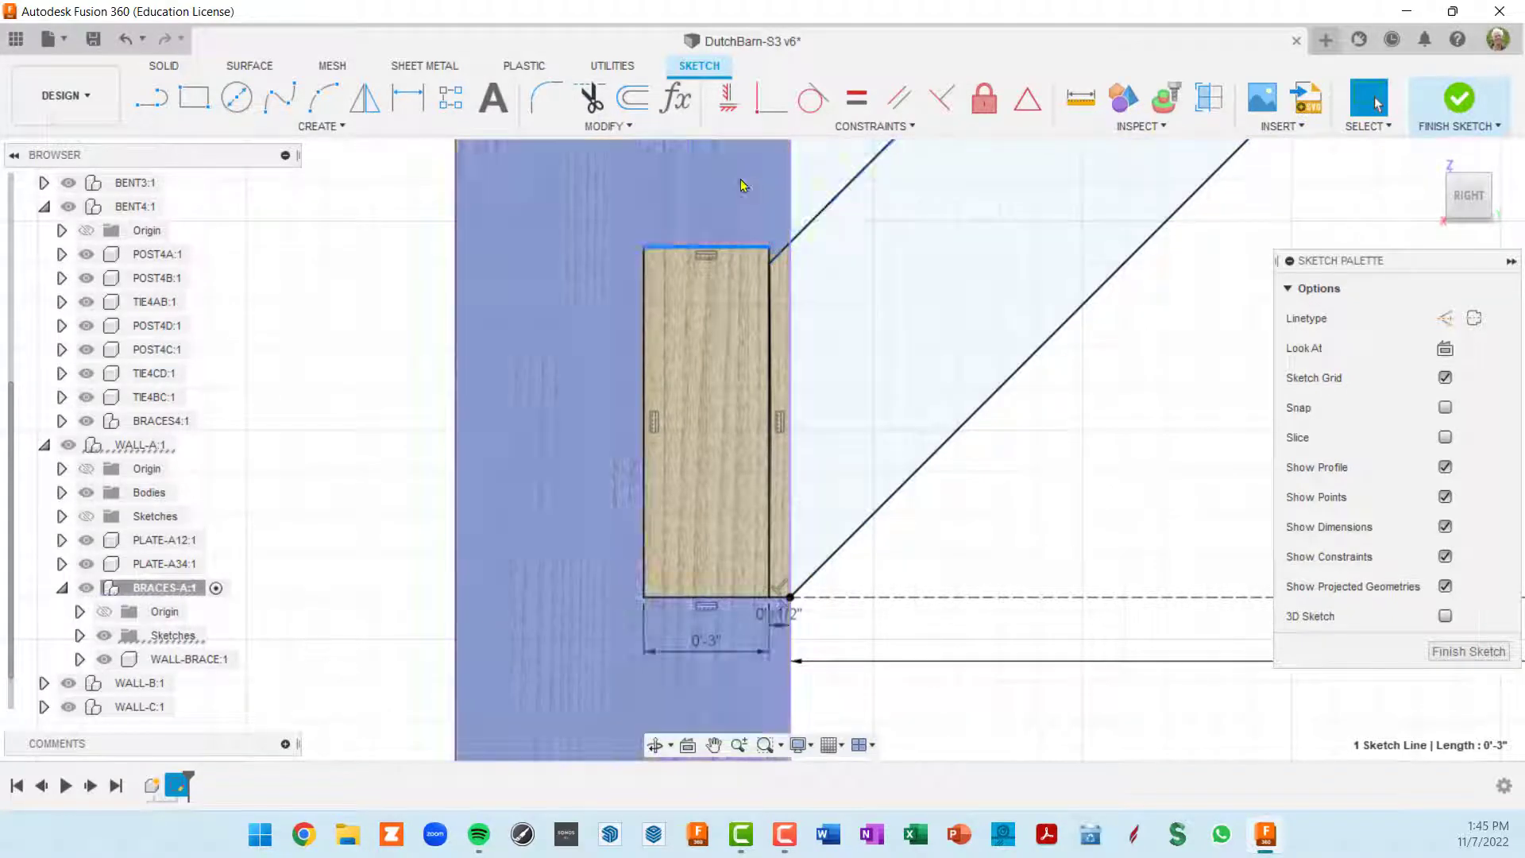
{"action": "left_click", "coordinate": [822, 217]}
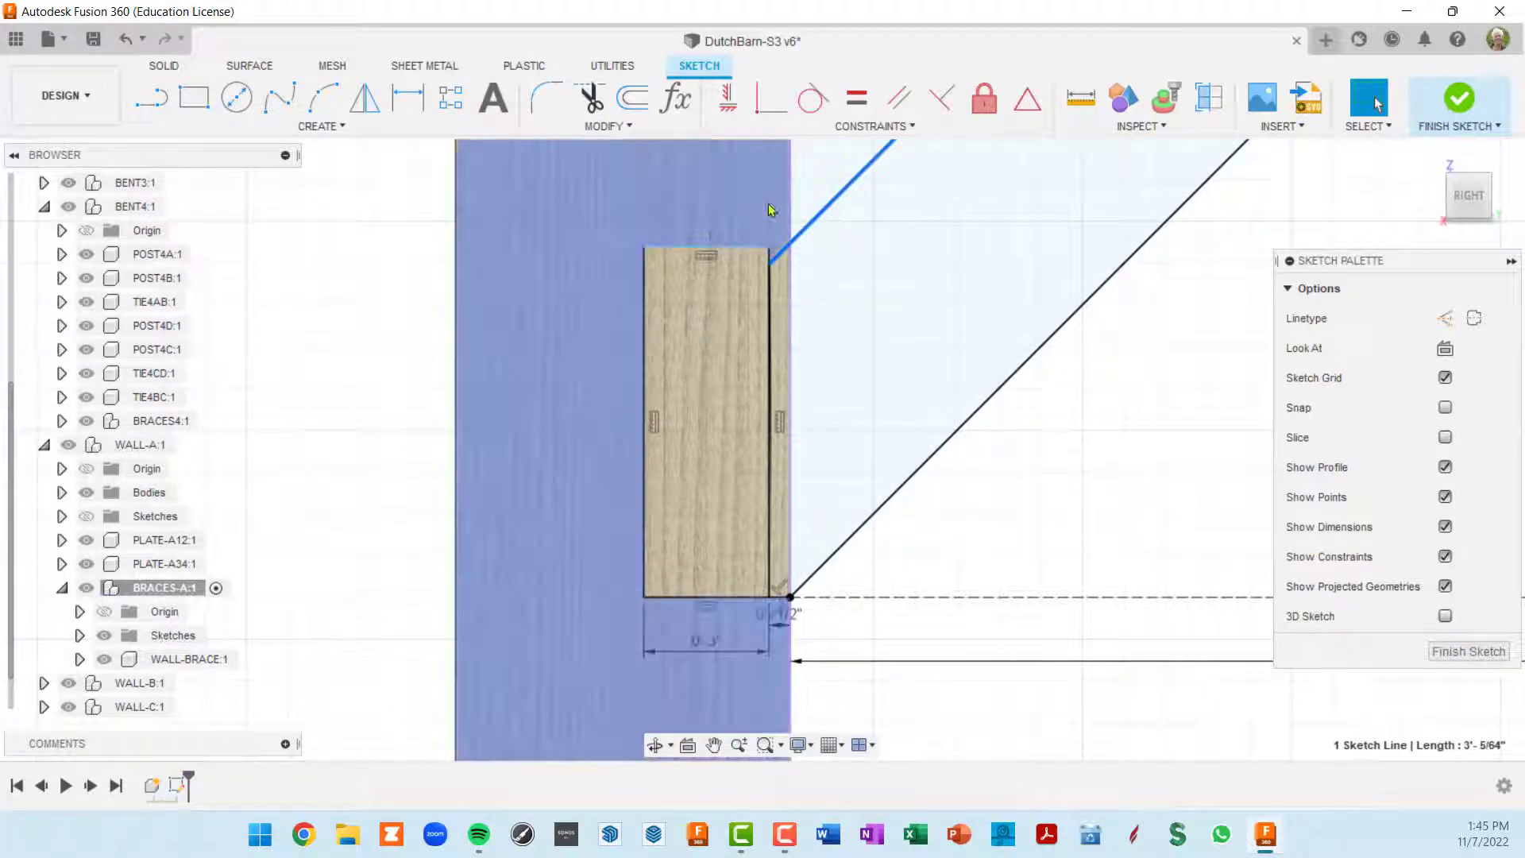
{"action": "left_click", "coordinate": [625, 125]}
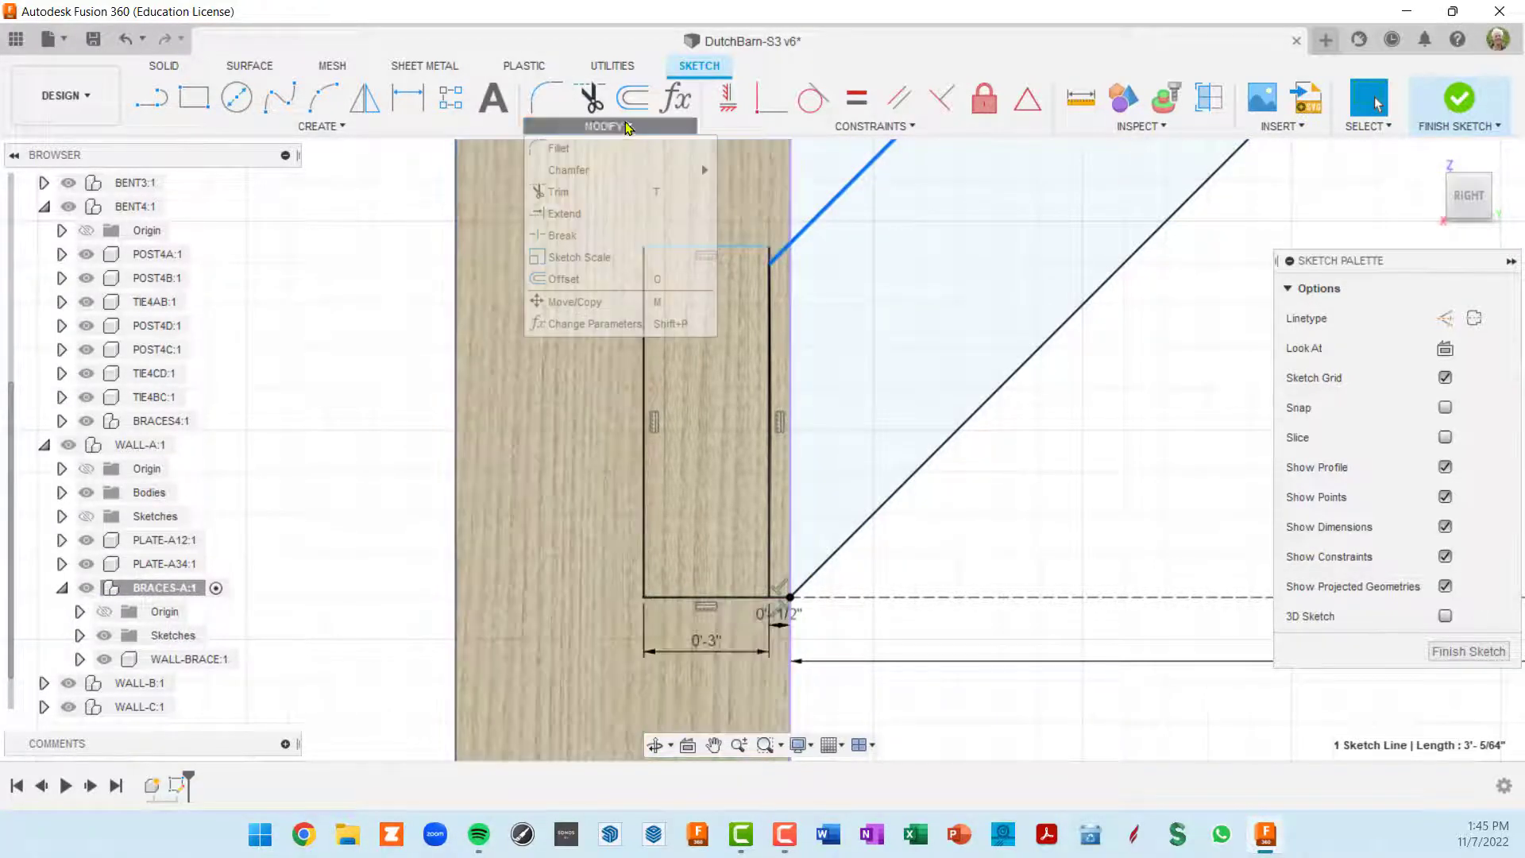
{"action": "left_click", "coordinate": [585, 226]}
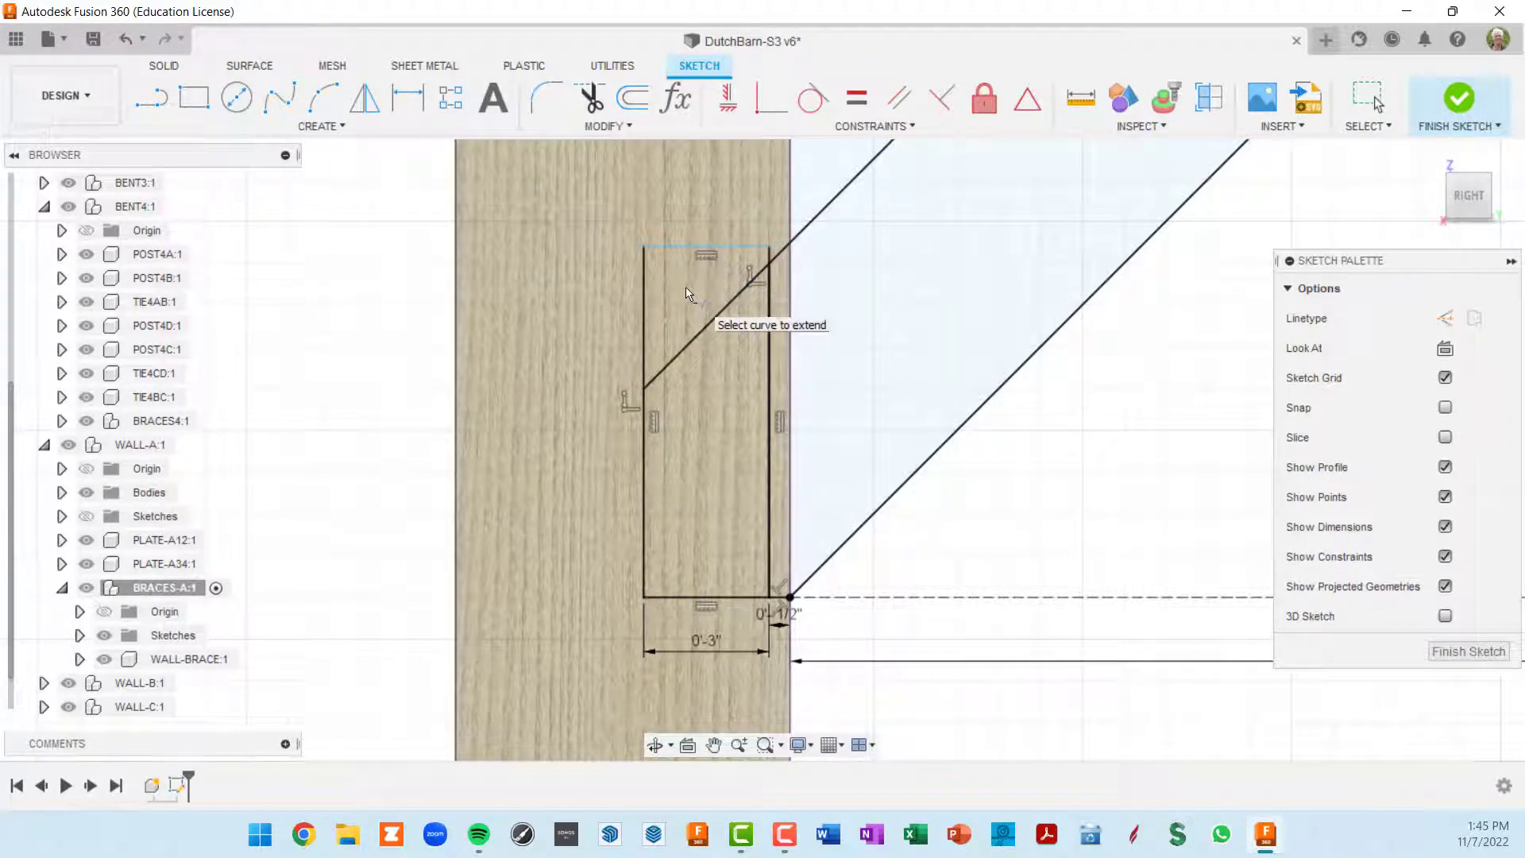
Step: Trim away the parts of the post tenon's rectangle that lie above the brace's upper line
{"action": "key", "text": "t"}
{"action": "left_click", "coordinate": [644, 326]}
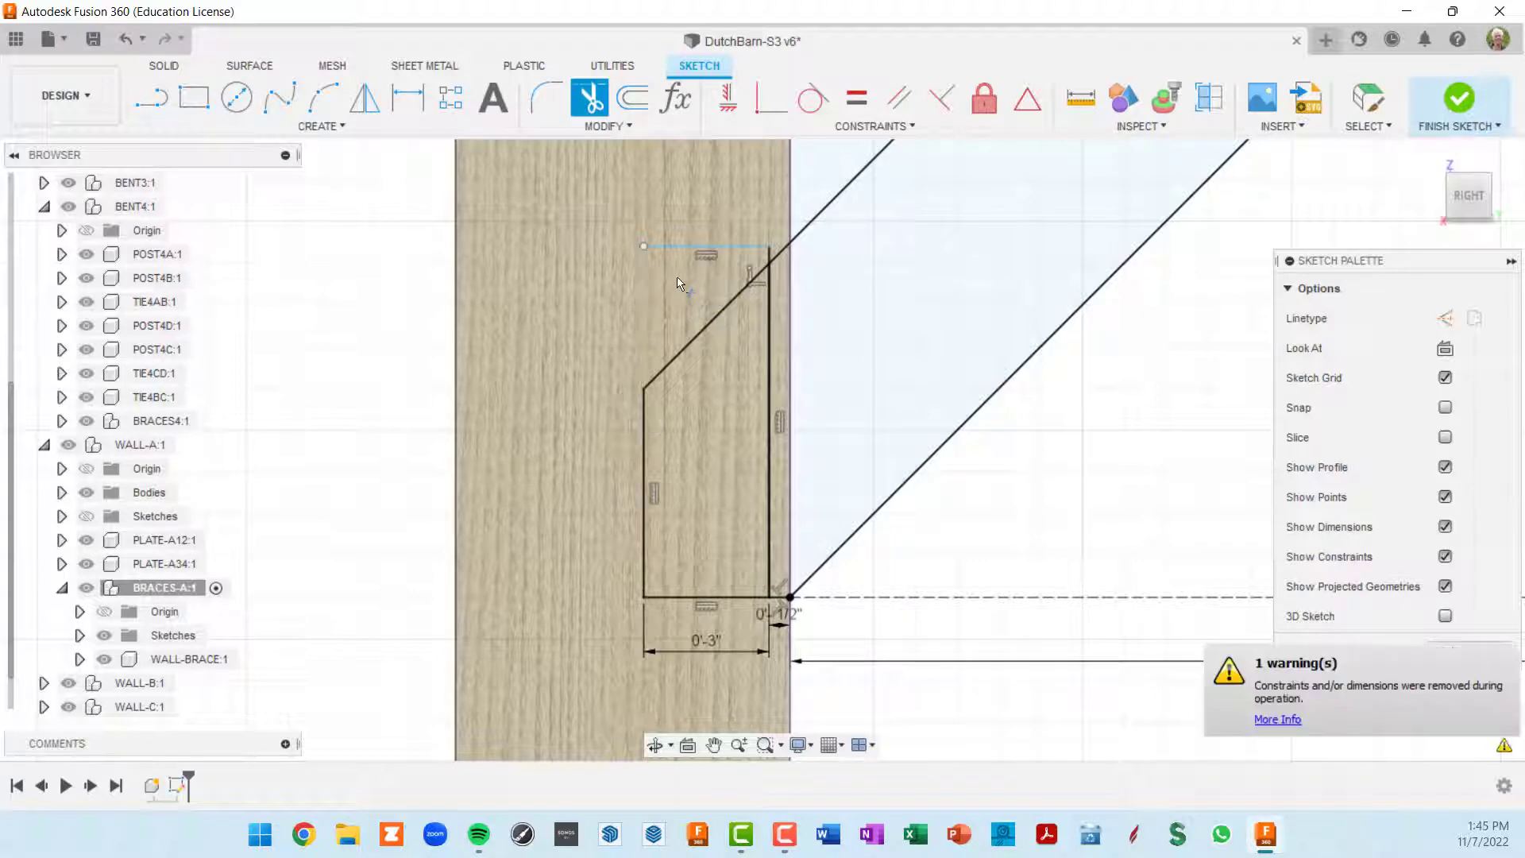
{"action": "left_click", "coordinate": [694, 249]}
{"action": "scroll", "coordinate": [770, 254], "scroll_direction": "up", "scroll_amount": 2}
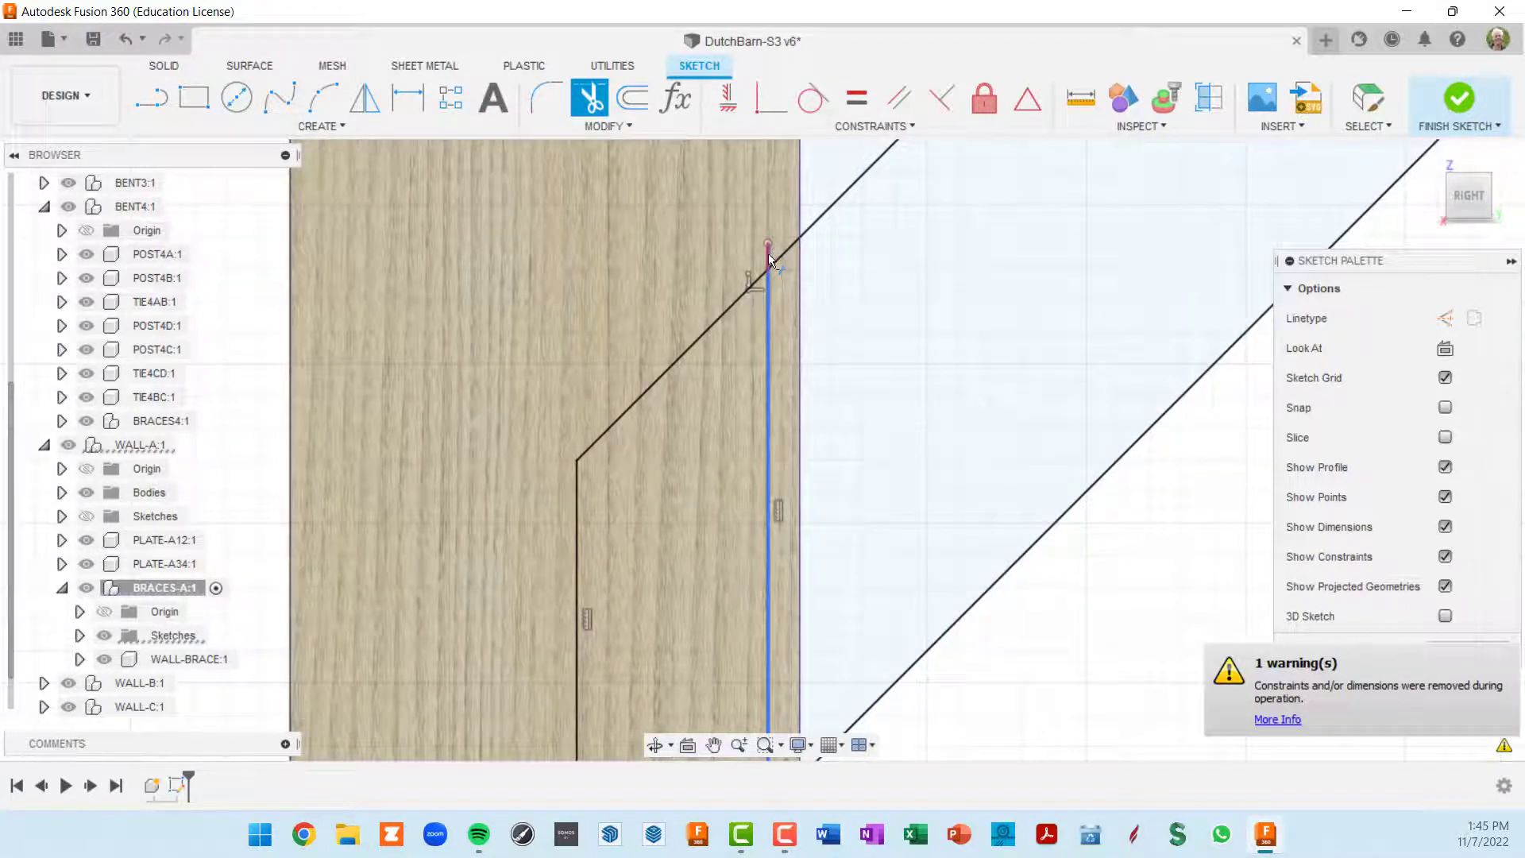
{"action": "left_click", "coordinate": [769, 255]}
Step: Examine the tenon and housing outlines at both ends of the brace, in the plate and in the post
{"action": "scroll", "coordinate": [796, 284], "scroll_direction": "down", "scroll_amount": 8}
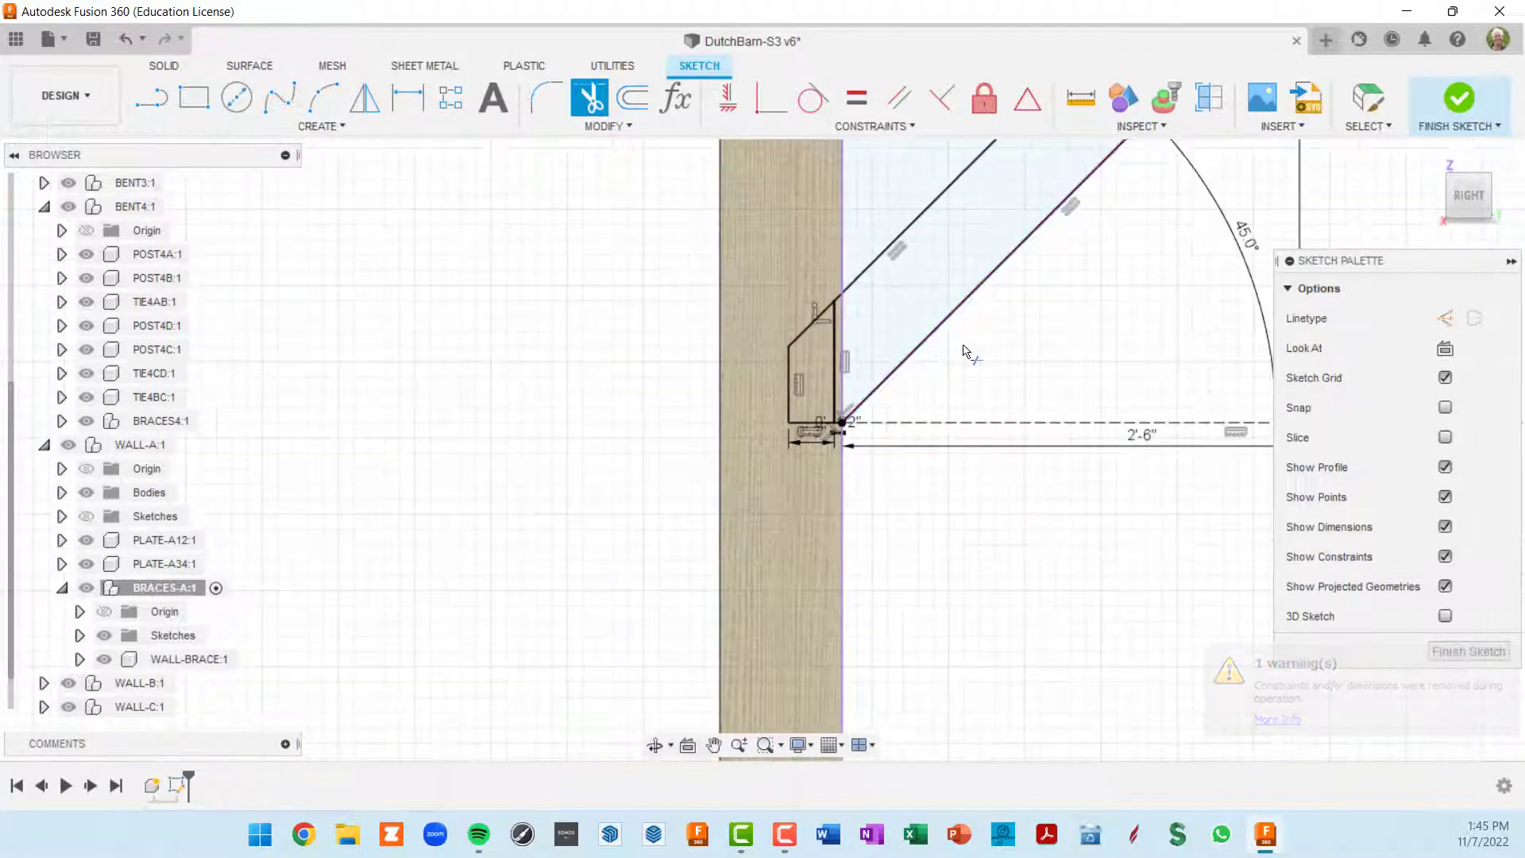
{"action": "middle_click_drag", "start_coordinate": [1035, 320], "coordinate": [875, 507]}
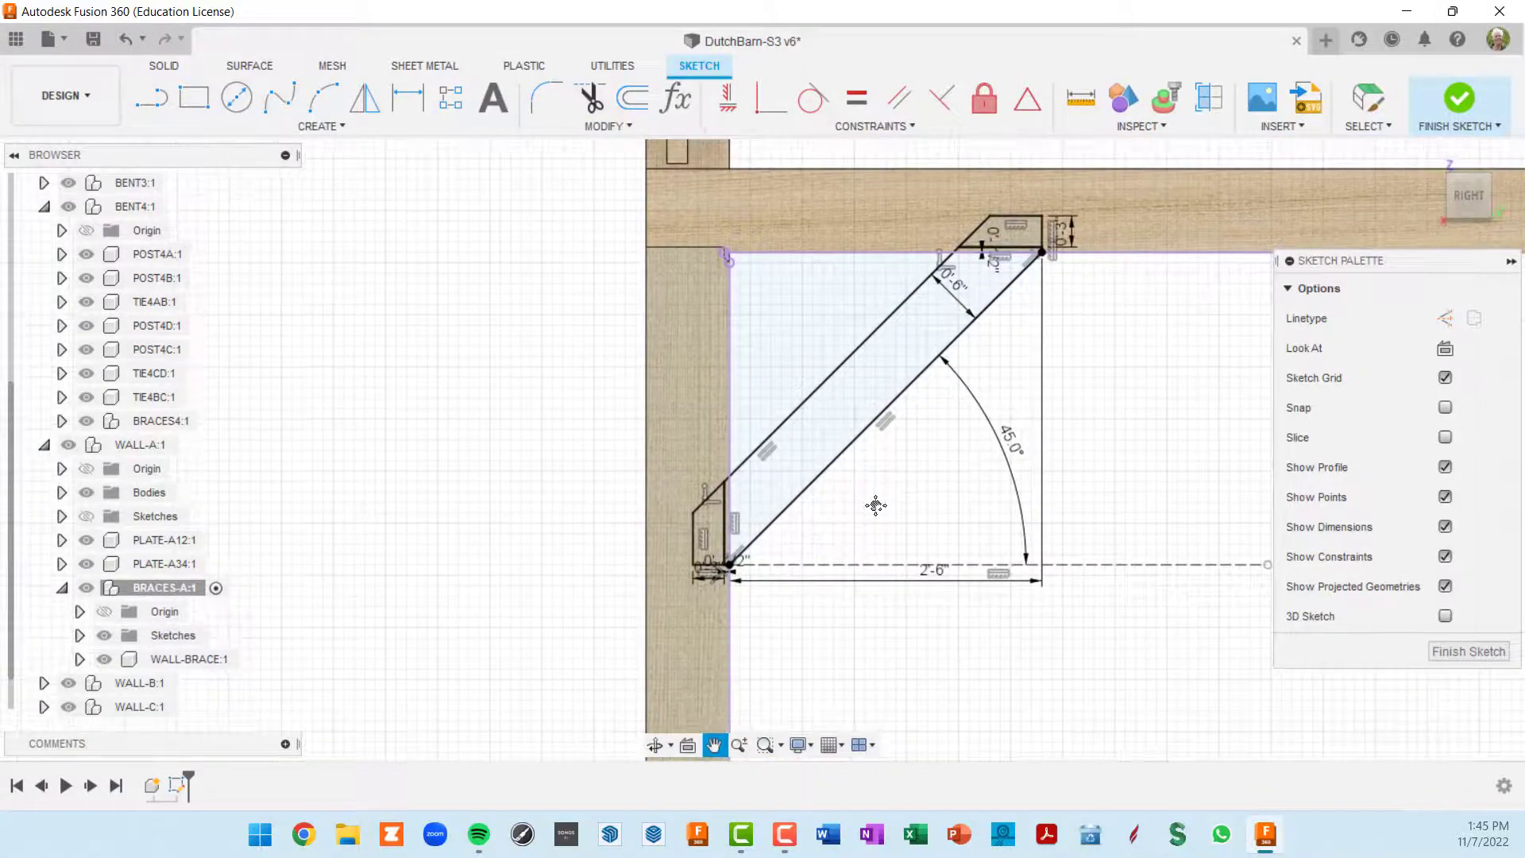
{"action": "scroll", "coordinate": [875, 506], "scroll_direction": "up", "scroll_amount": 1}
{"action": "scroll", "coordinate": [890, 489], "scroll_direction": "up", "scroll_amount": 2}
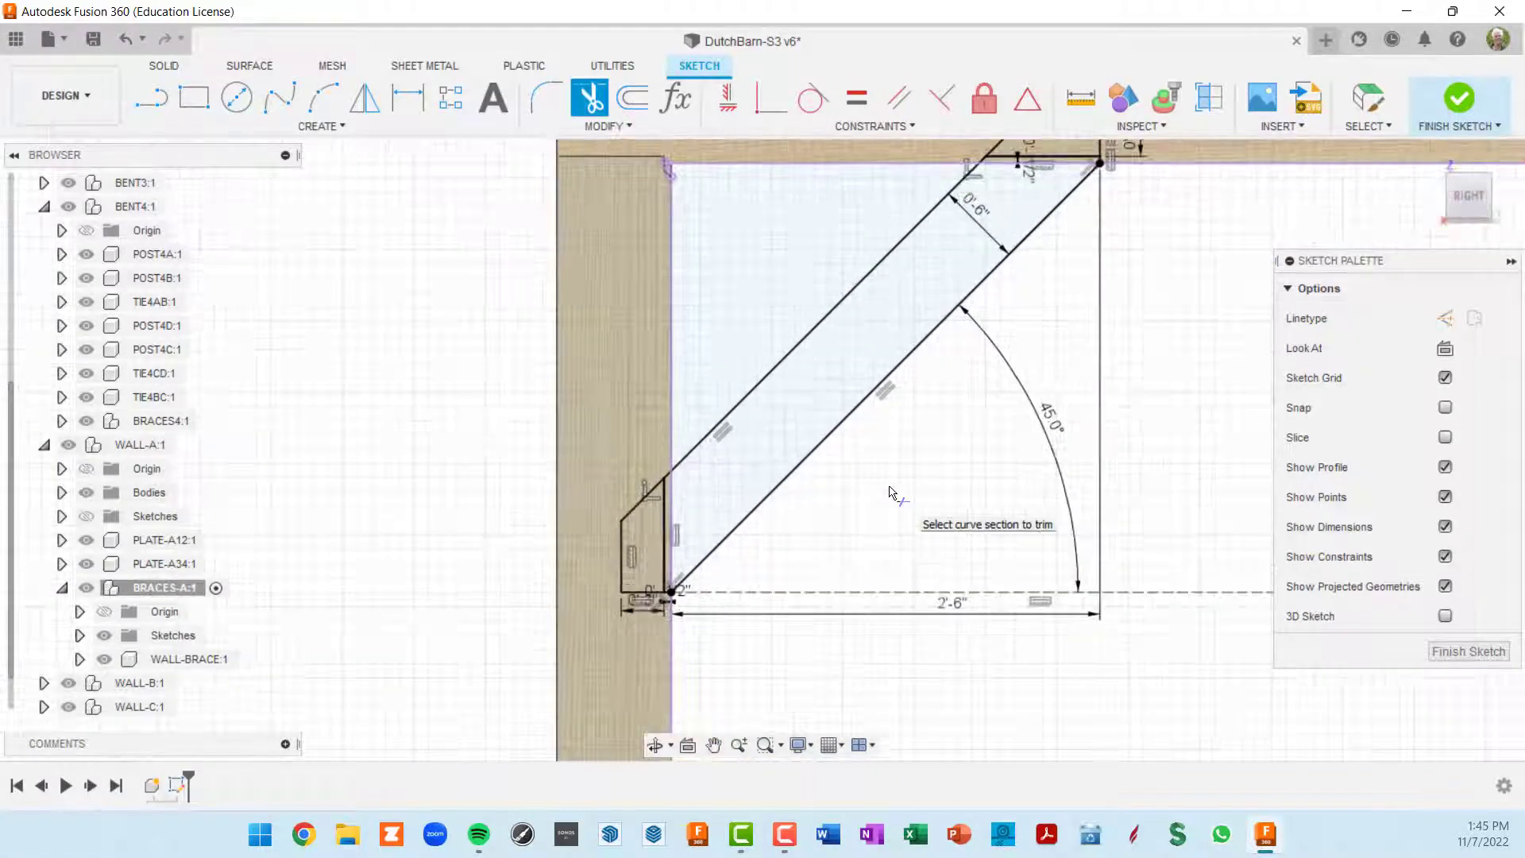
{"action": "mouse_move", "coordinate": [965, 393]}
{"action": "middle_mouse_down"}
{"action": "mouse_move", "coordinate": [898, 581]}
{"action": "mouse_move", "coordinate": [861, 625]}
{"action": "middle_mouse_up"}
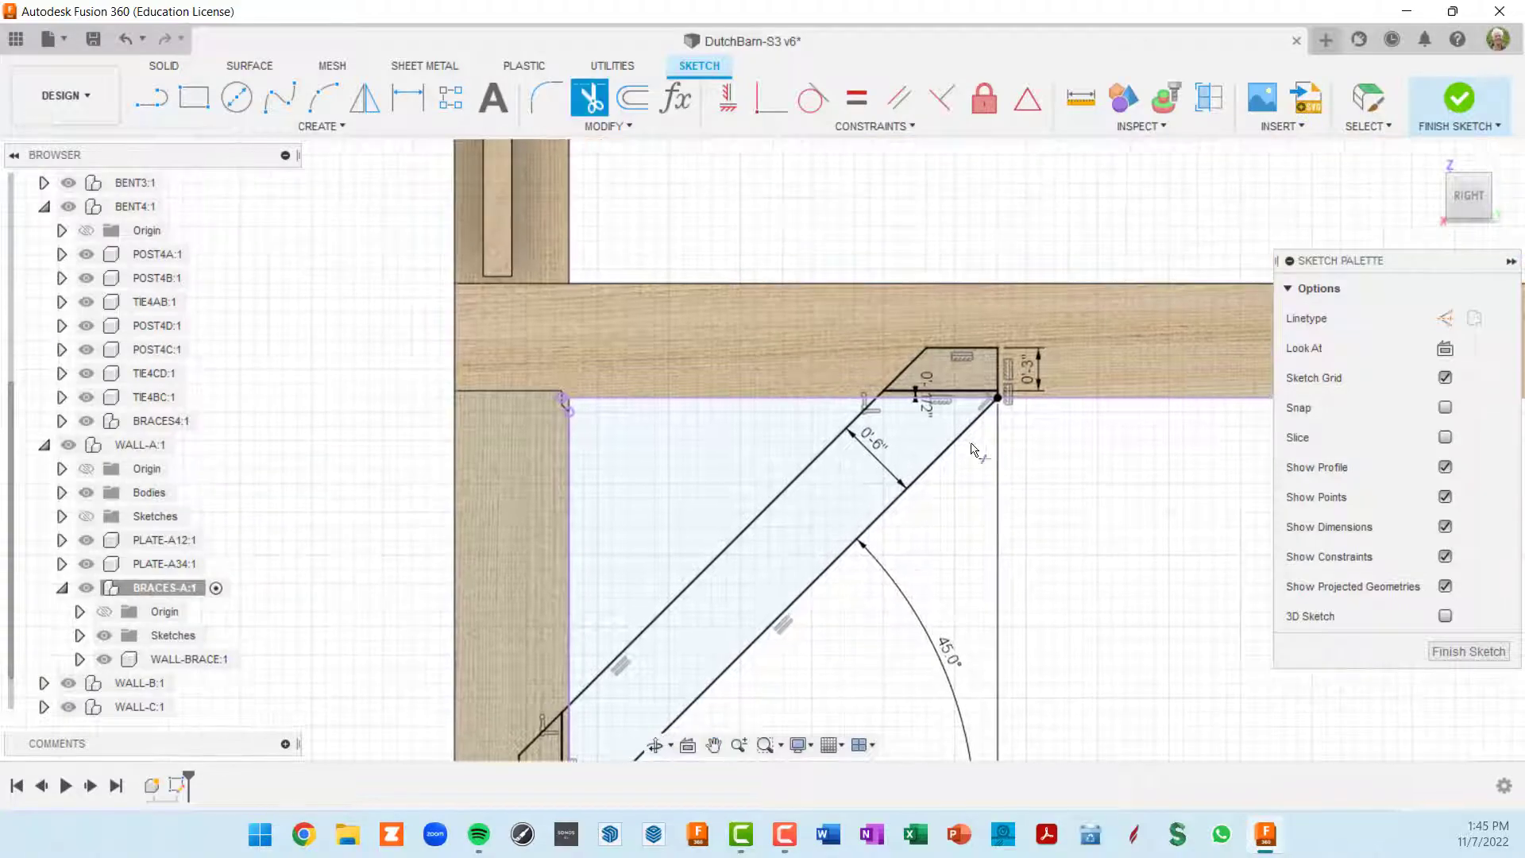
{"action": "scroll", "coordinate": [985, 415], "scroll_direction": "up", "scroll_amount": 3}
{"action": "scroll", "coordinate": [1057, 370], "scroll_direction": "up", "scroll_amount": 4}
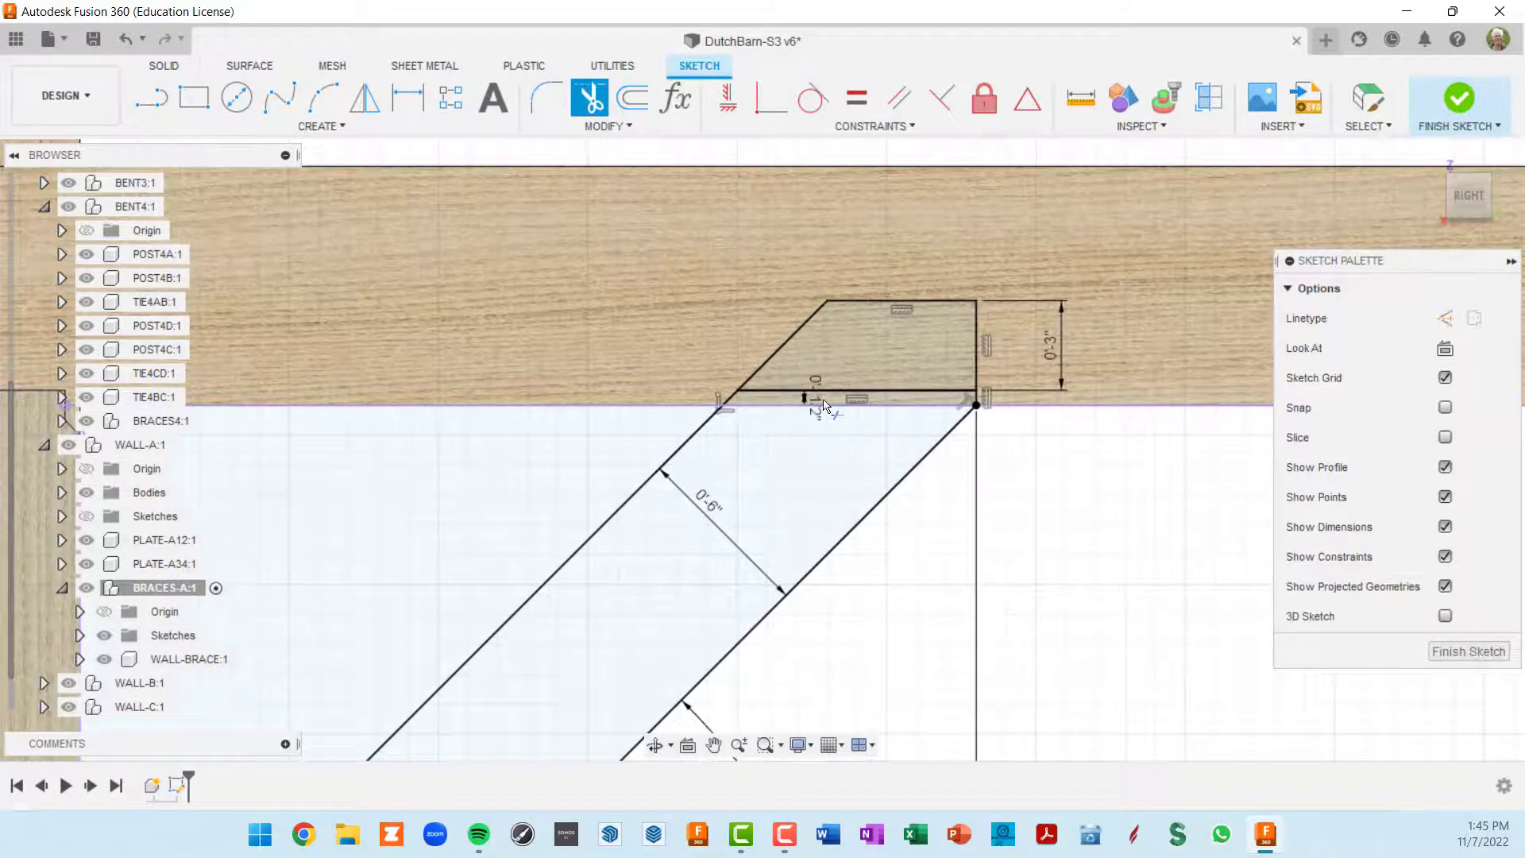
{"action": "scroll", "coordinate": [824, 401], "scroll_direction": "up", "scroll_amount": 5}
{"action": "scroll", "coordinate": [824, 401], "scroll_direction": "down", "scroll_amount": 4}
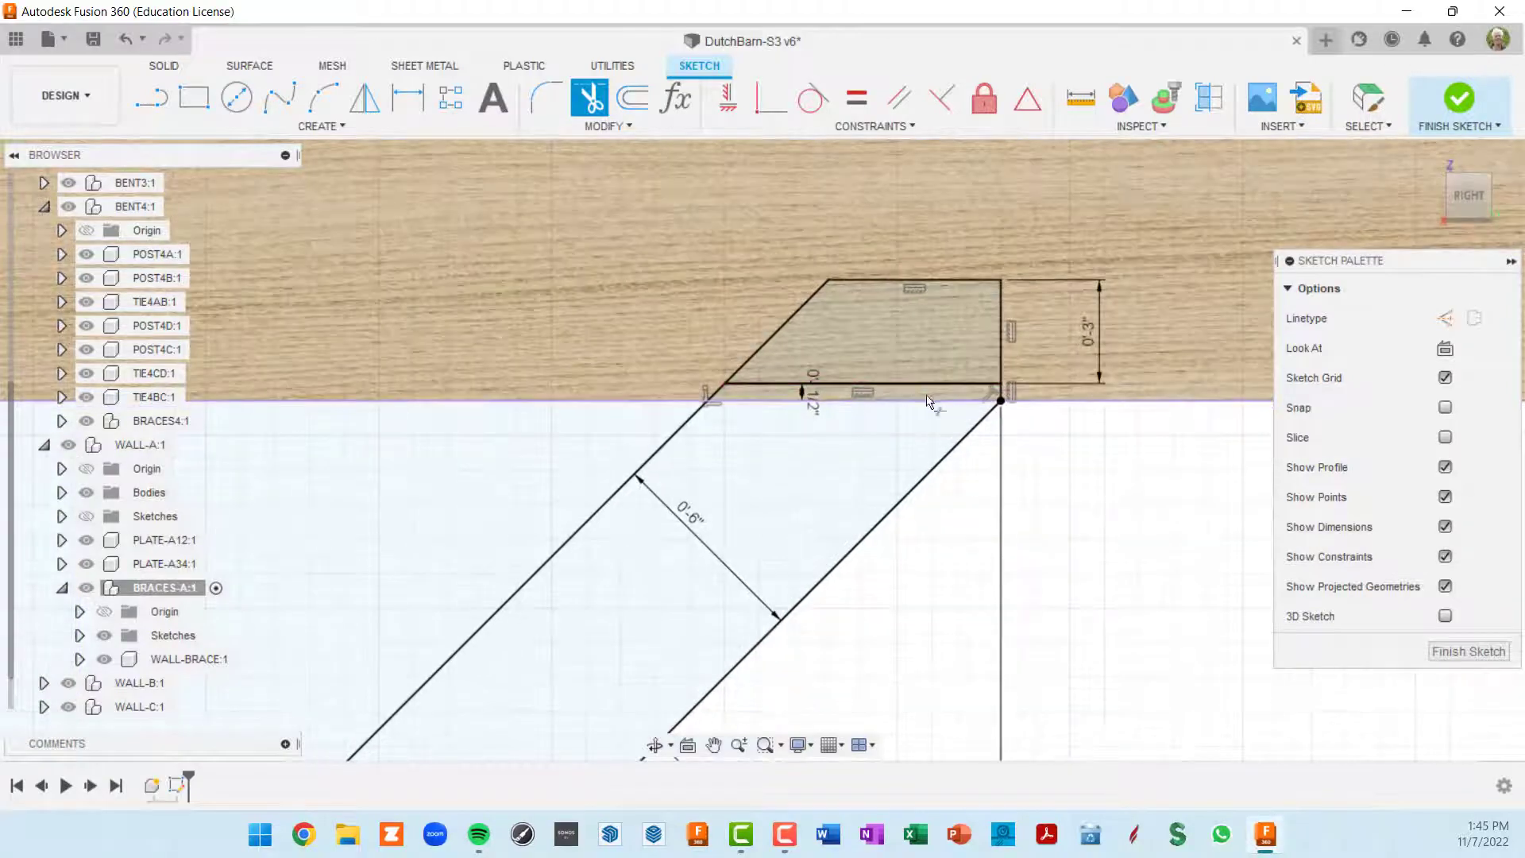
{"action": "scroll", "coordinate": [999, 401], "scroll_direction": "up", "scroll_amount": 4}
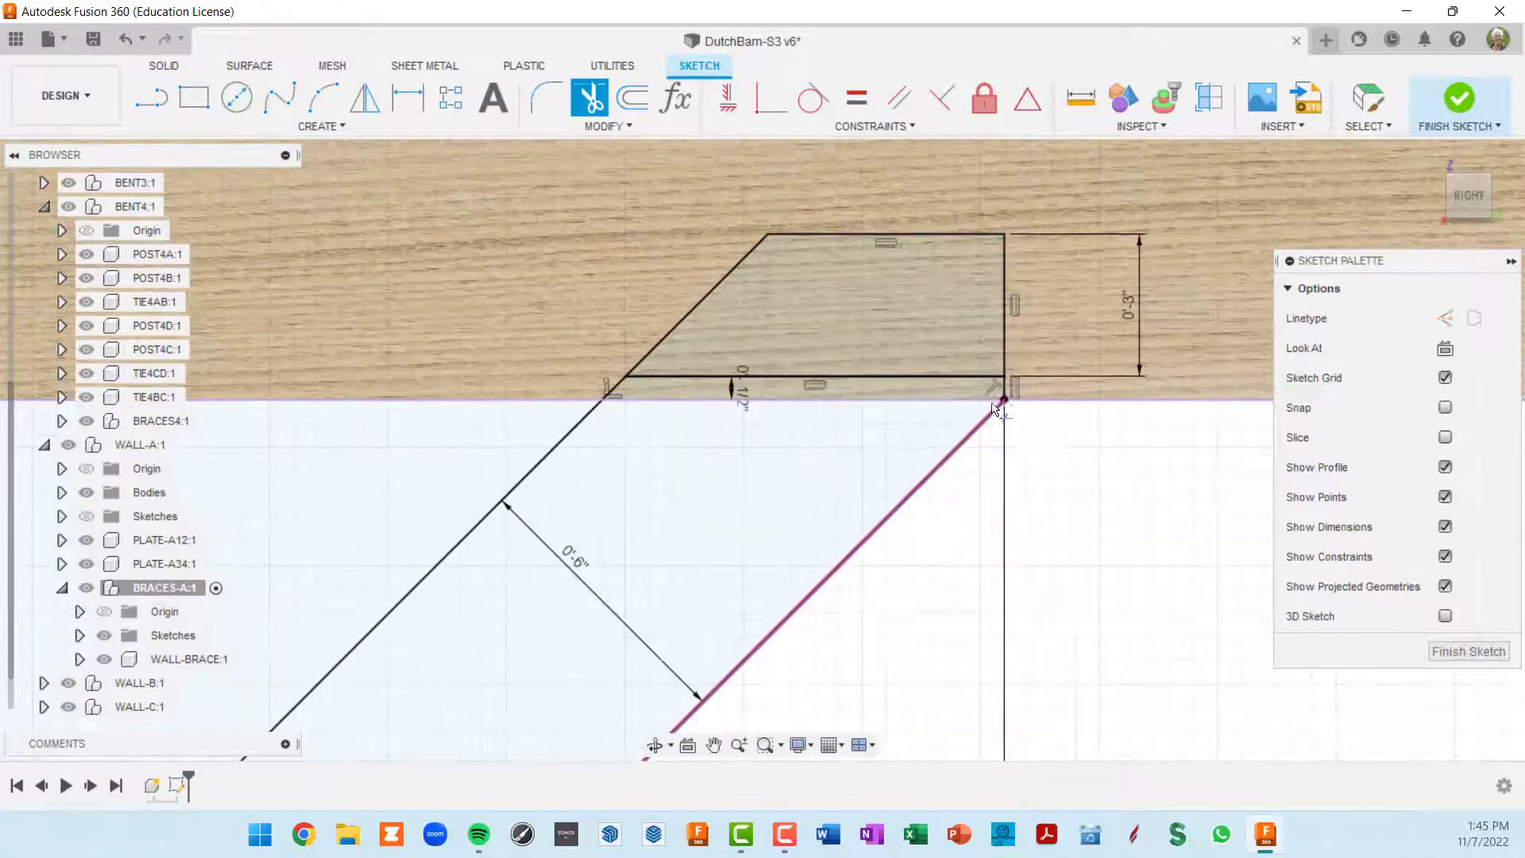
{"action": "scroll", "coordinate": [1007, 396], "scroll_direction": "down", "scroll_amount": 4}
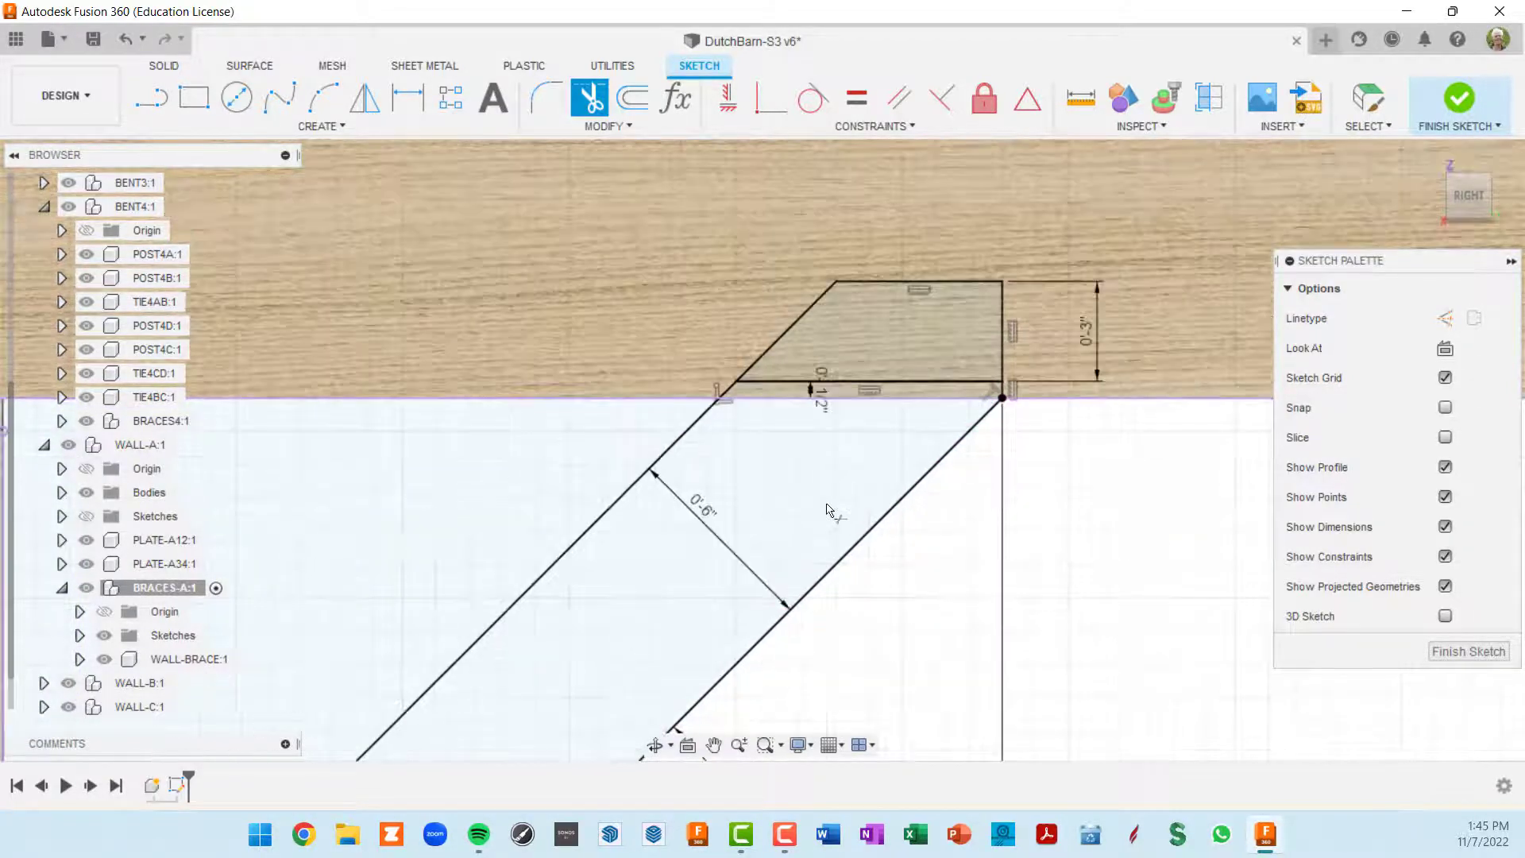
{"action": "middle_click_drag", "start_coordinate": [844, 486], "coordinate": [1140, 142]}
{"action": "scroll", "coordinate": [925, 413], "scroll_direction": "down", "scroll_amount": 3}
{"action": "middle_click_drag", "start_coordinate": [845, 505], "coordinate": [1152, 152]}
{"action": "scroll", "coordinate": [997, 401], "scroll_direction": "up", "scroll_amount": 10}
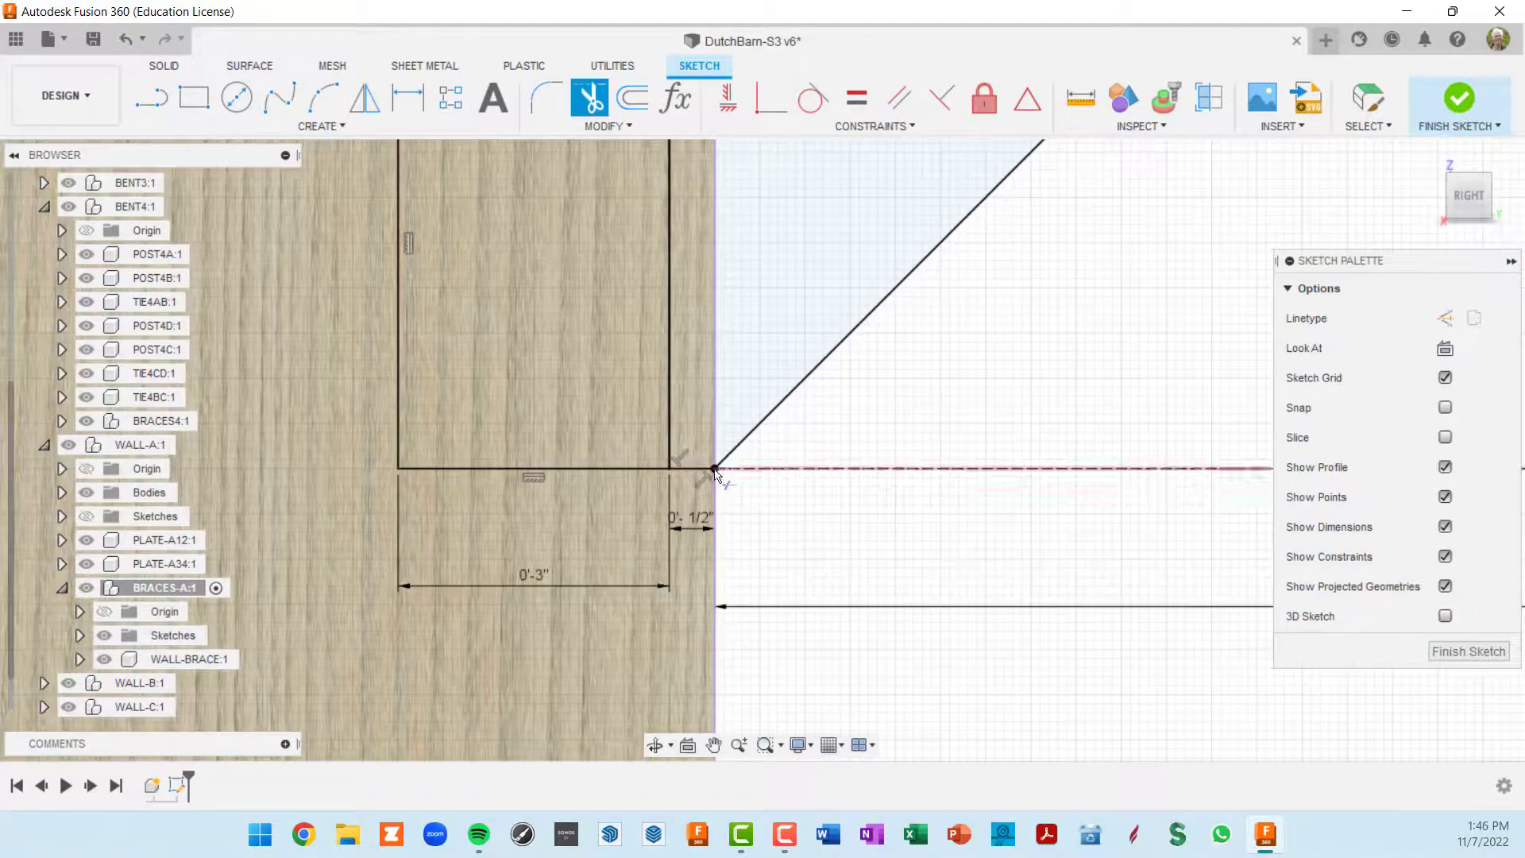
{"action": "scroll", "coordinate": [699, 461], "scroll_direction": "down", "scroll_amount": 2}
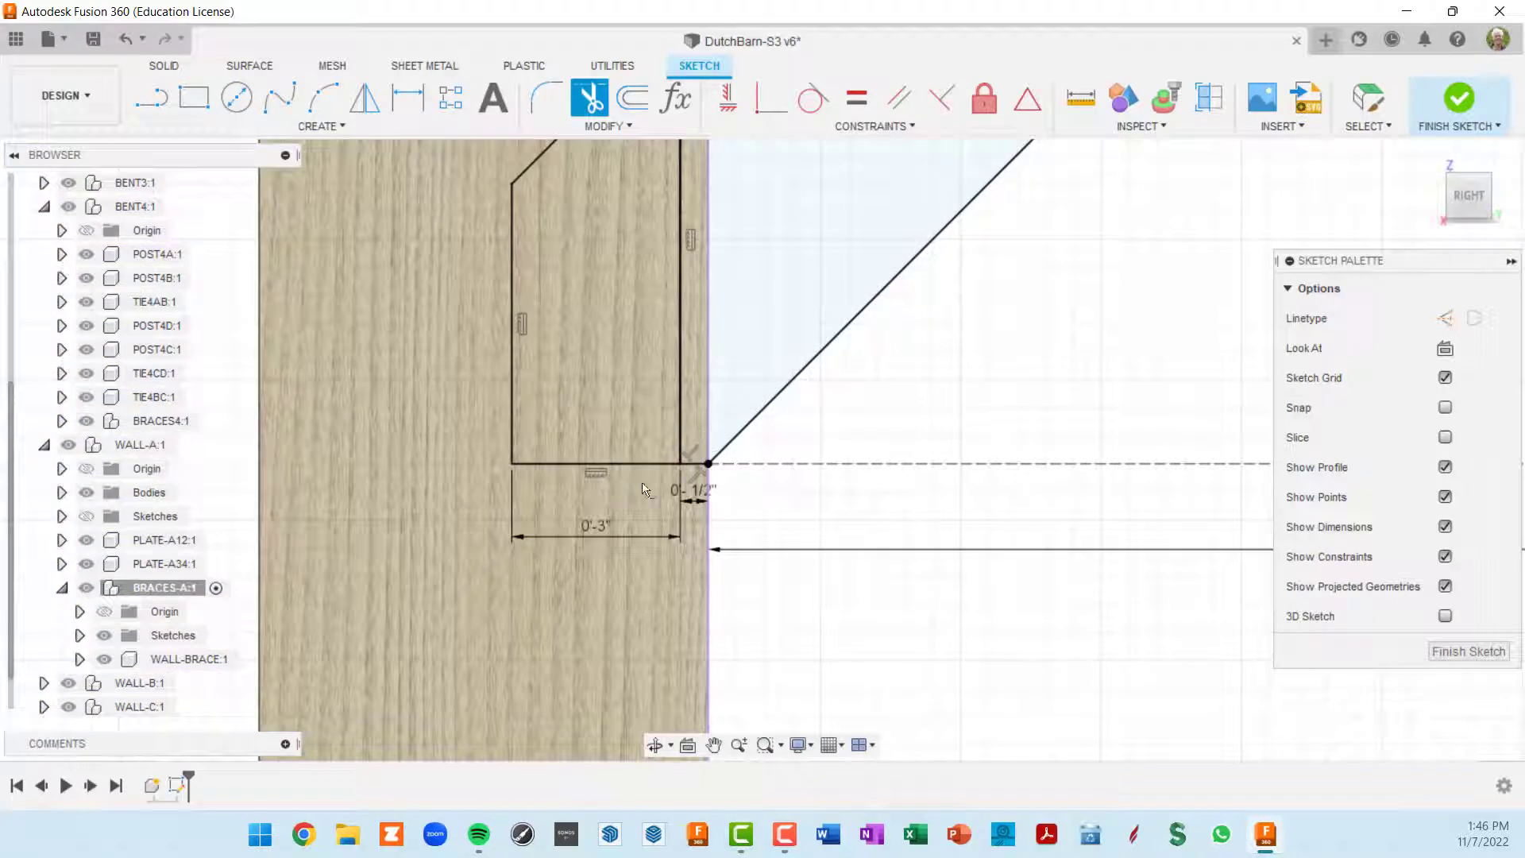
{"action": "scroll", "coordinate": [606, 469], "scroll_direction": "down", "scroll_amount": 3}
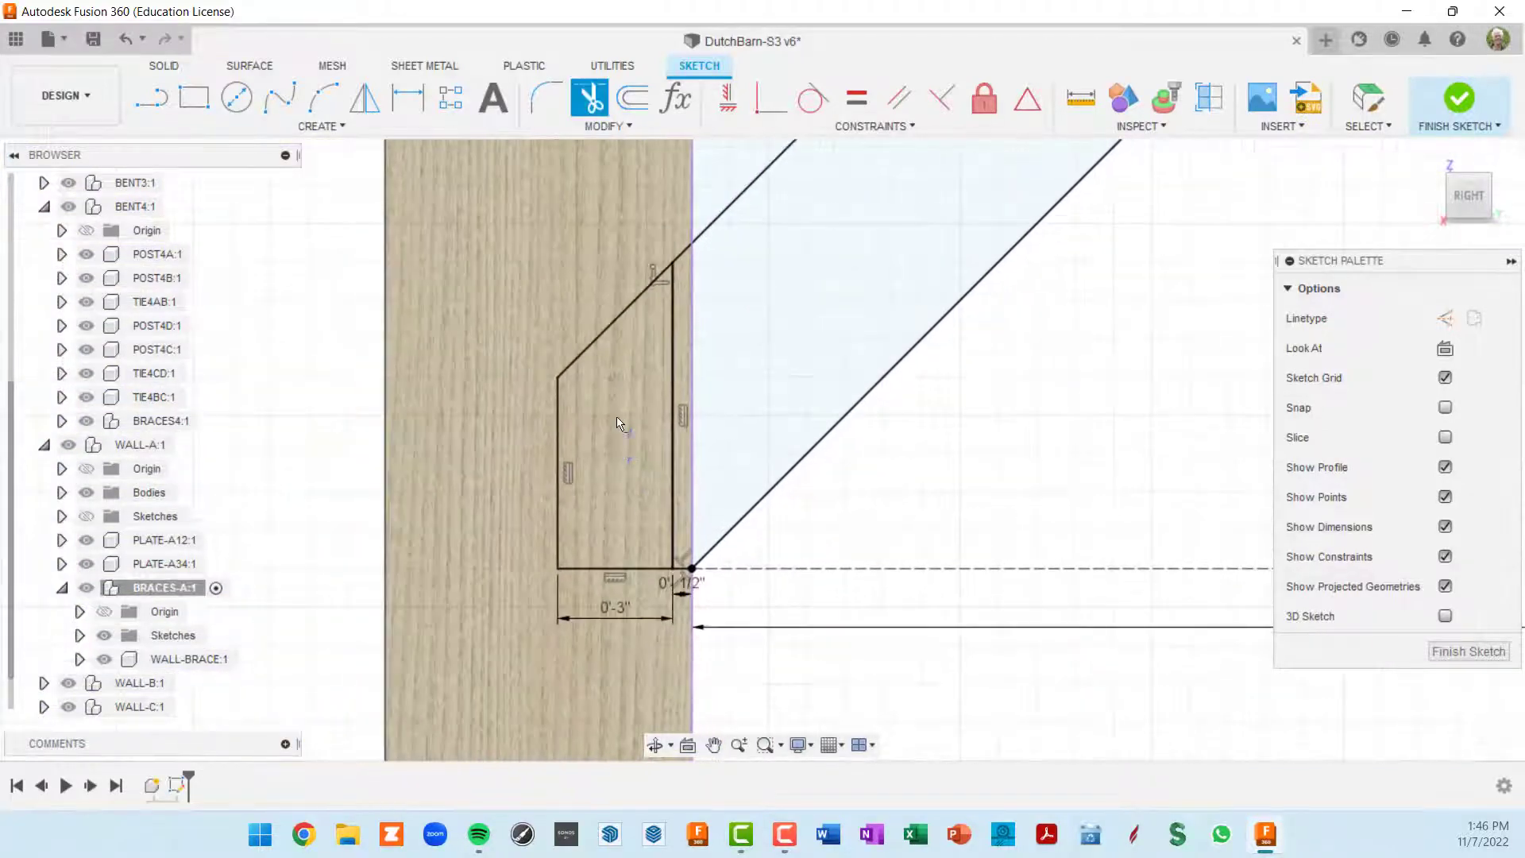
{"action": "scroll", "coordinate": [633, 391], "scroll_direction": "down", "scroll_amount": 1}
{"action": "scroll", "coordinate": [649, 524], "scroll_direction": "down", "scroll_amount": 1}
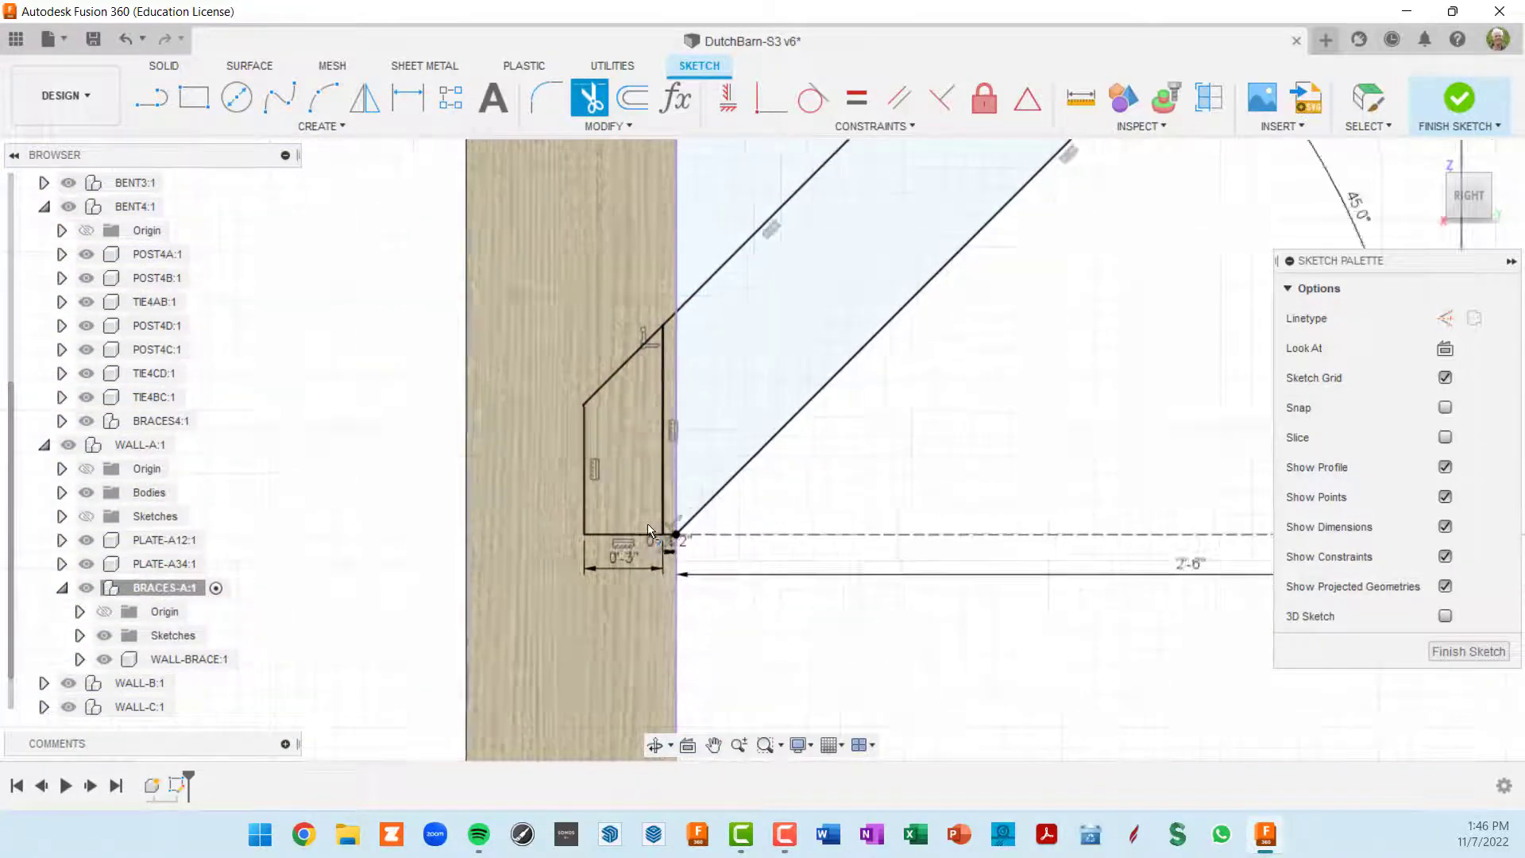
{"action": "scroll", "coordinate": [648, 531], "scroll_direction": "down", "scroll_amount": 2}
{"action": "scroll", "coordinate": [810, 476], "scroll_direction": "up", "scroll_amount": 1}
{"action": "scroll", "coordinate": [830, 473], "scroll_direction": "down", "scroll_amount": 1}
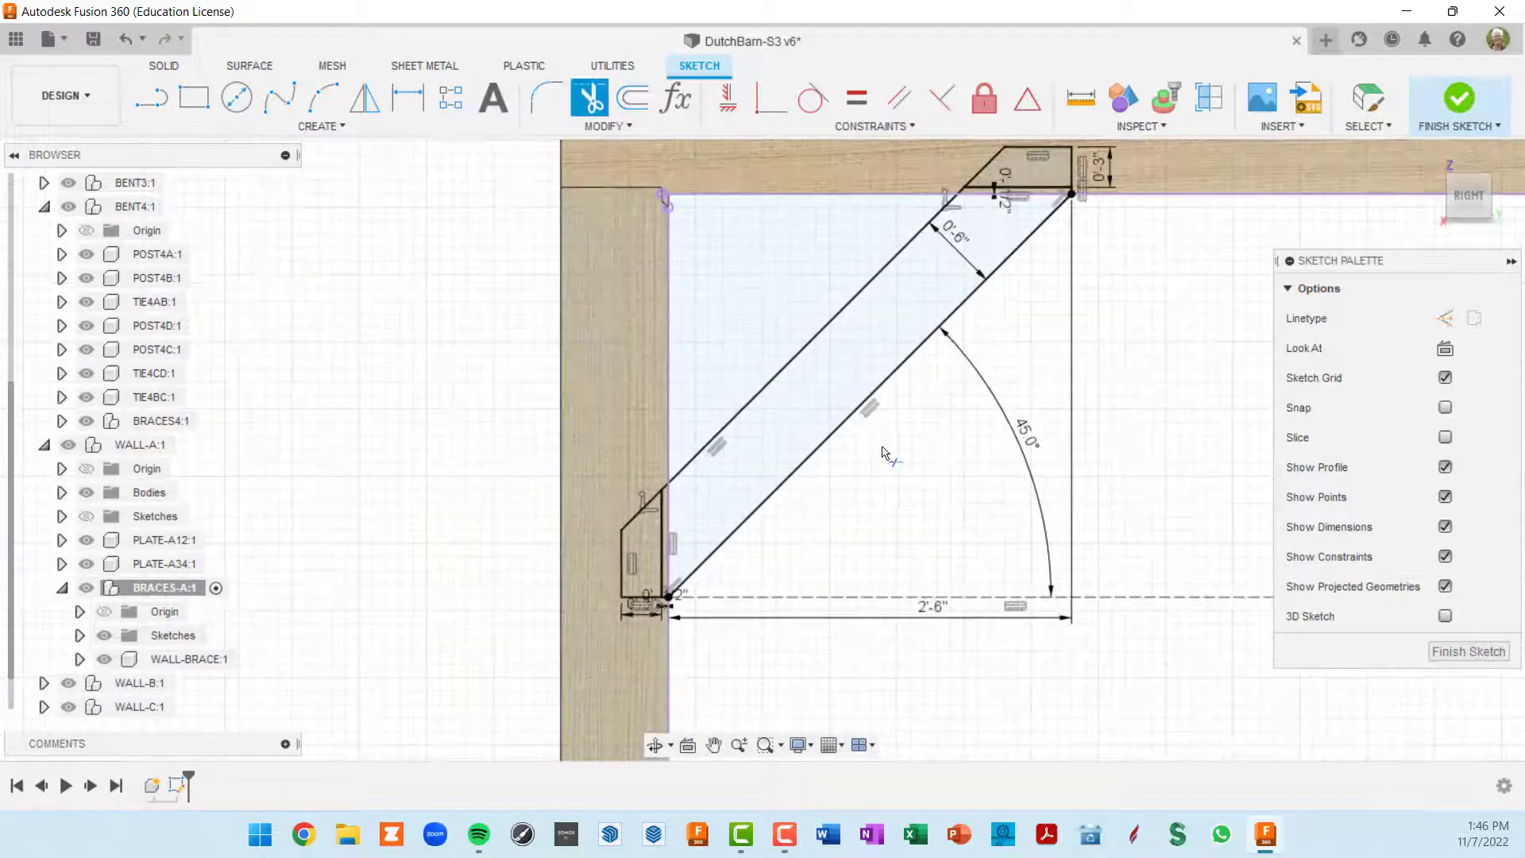
Step: Finish the sketch and rename it BRACE in the BRACES-A component
{"action": "left_click", "coordinate": [1468, 651]}
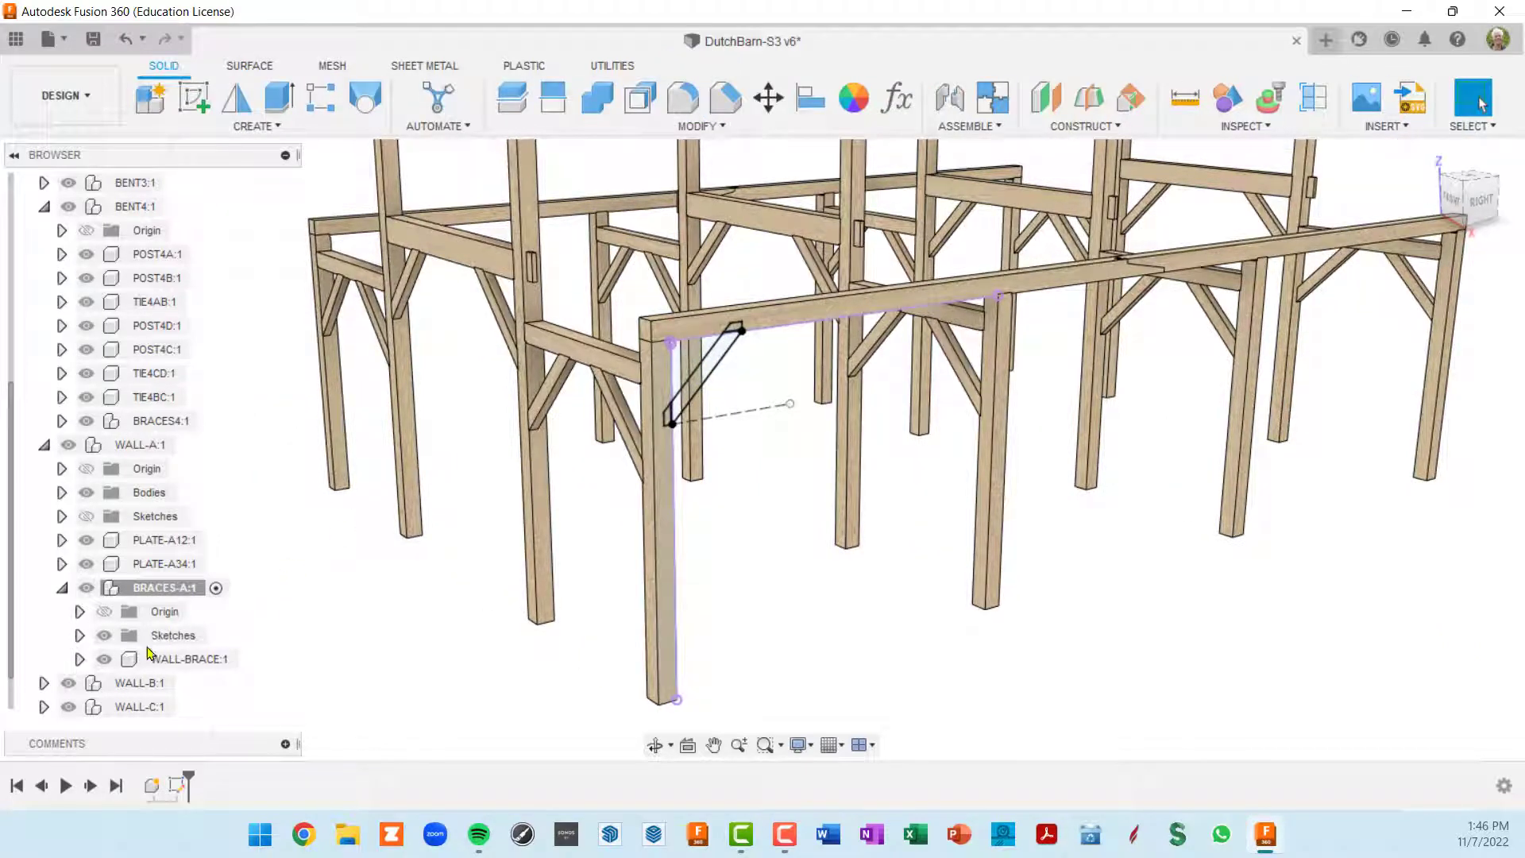
{"action": "left_click", "coordinate": [80, 635]}
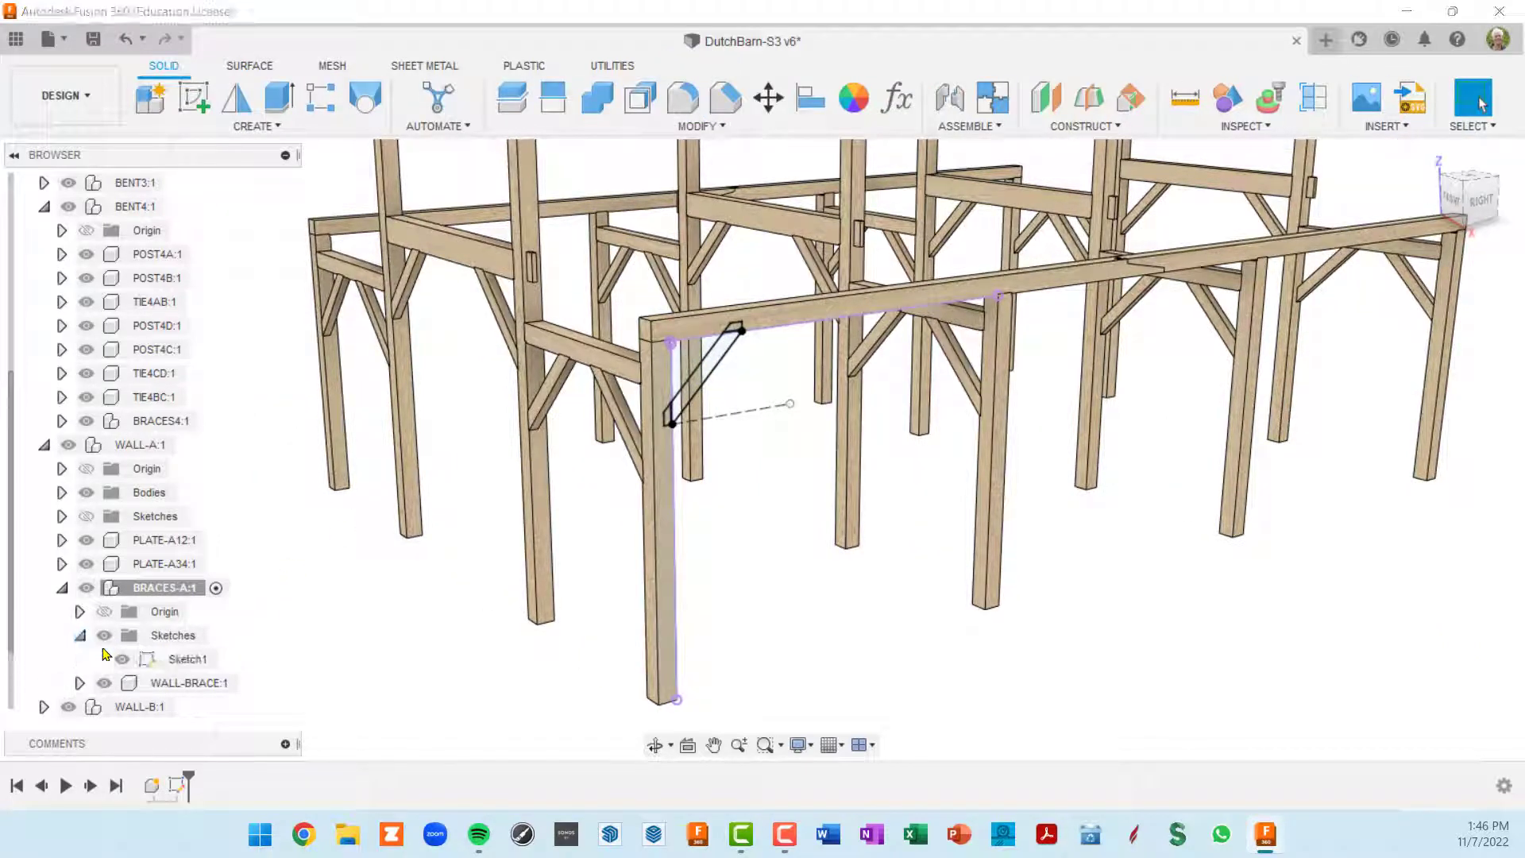
{"action": "left_click", "coordinate": [184, 661]}
{"action": "left_click", "coordinate": [186, 661]}
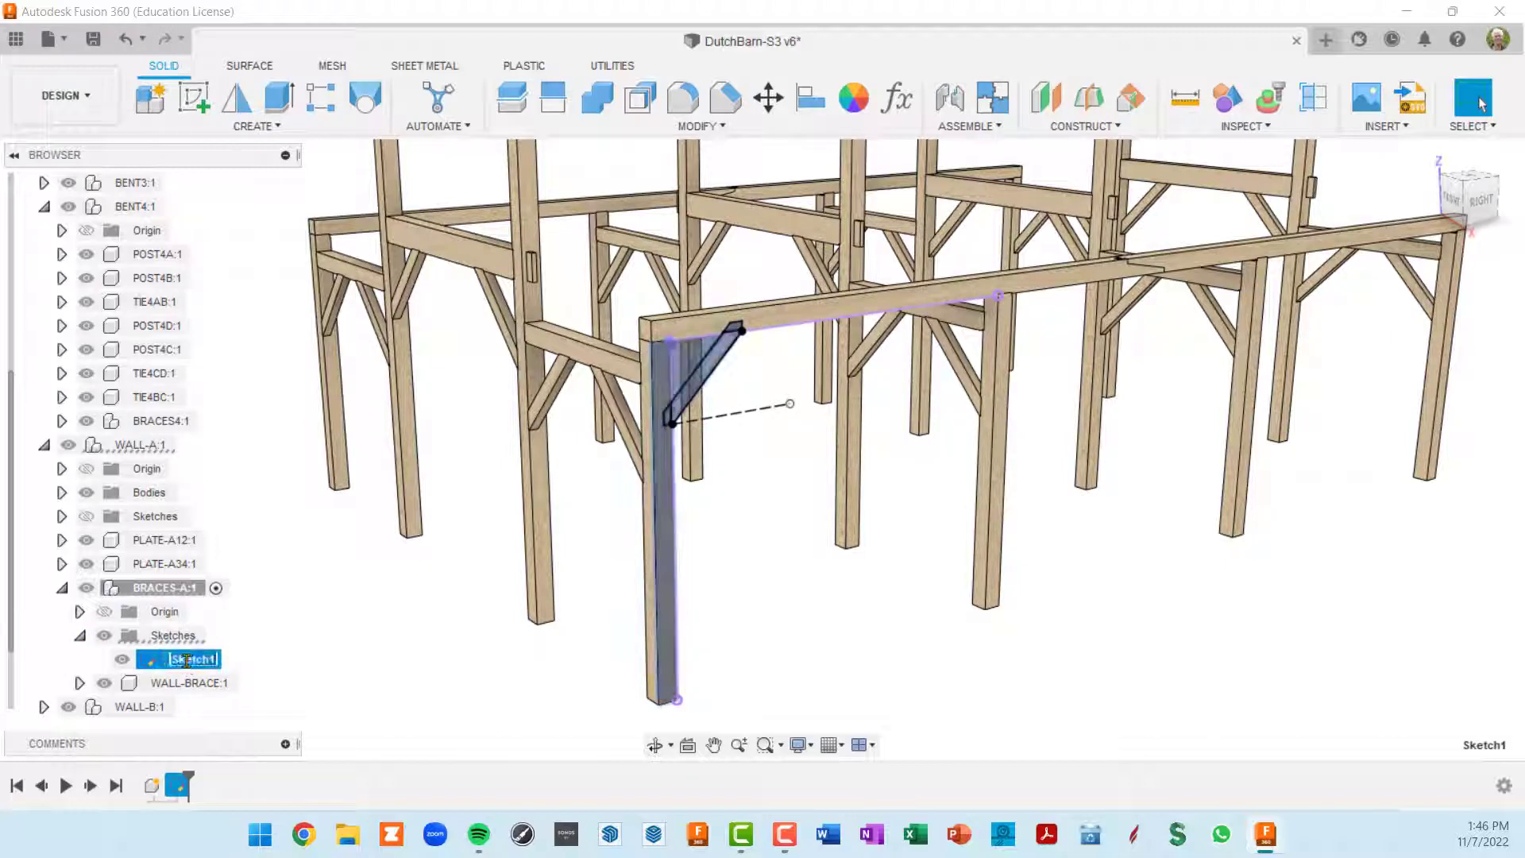
{"action": "type", "text": "BRACE"}
{"action": "scroll", "coordinate": [754, 444], "scroll_direction": "up", "scroll_amount": 3}
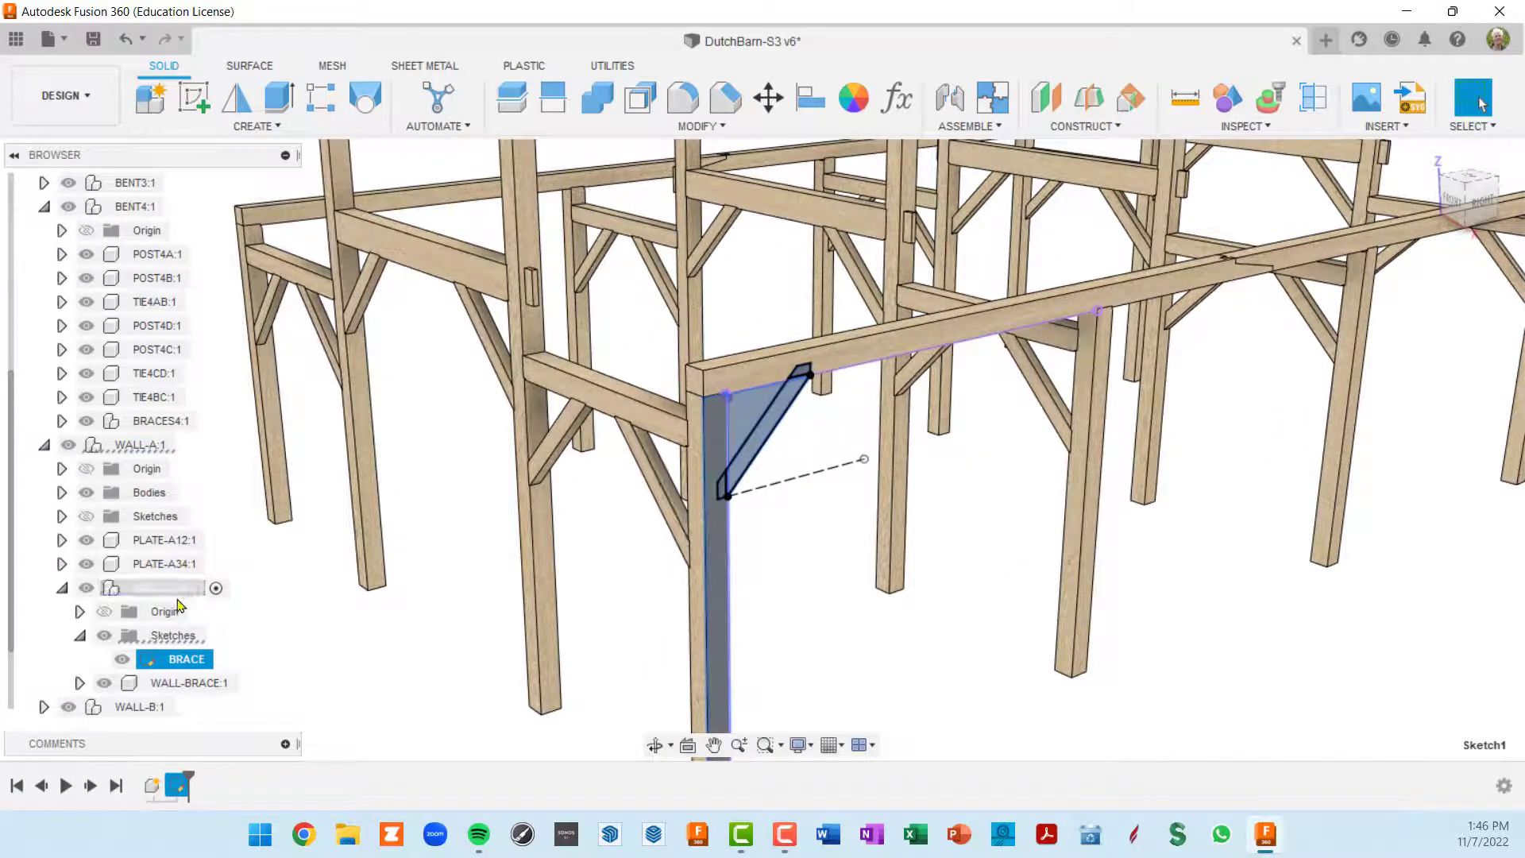
{"action": "left_click", "coordinate": [80, 636]}
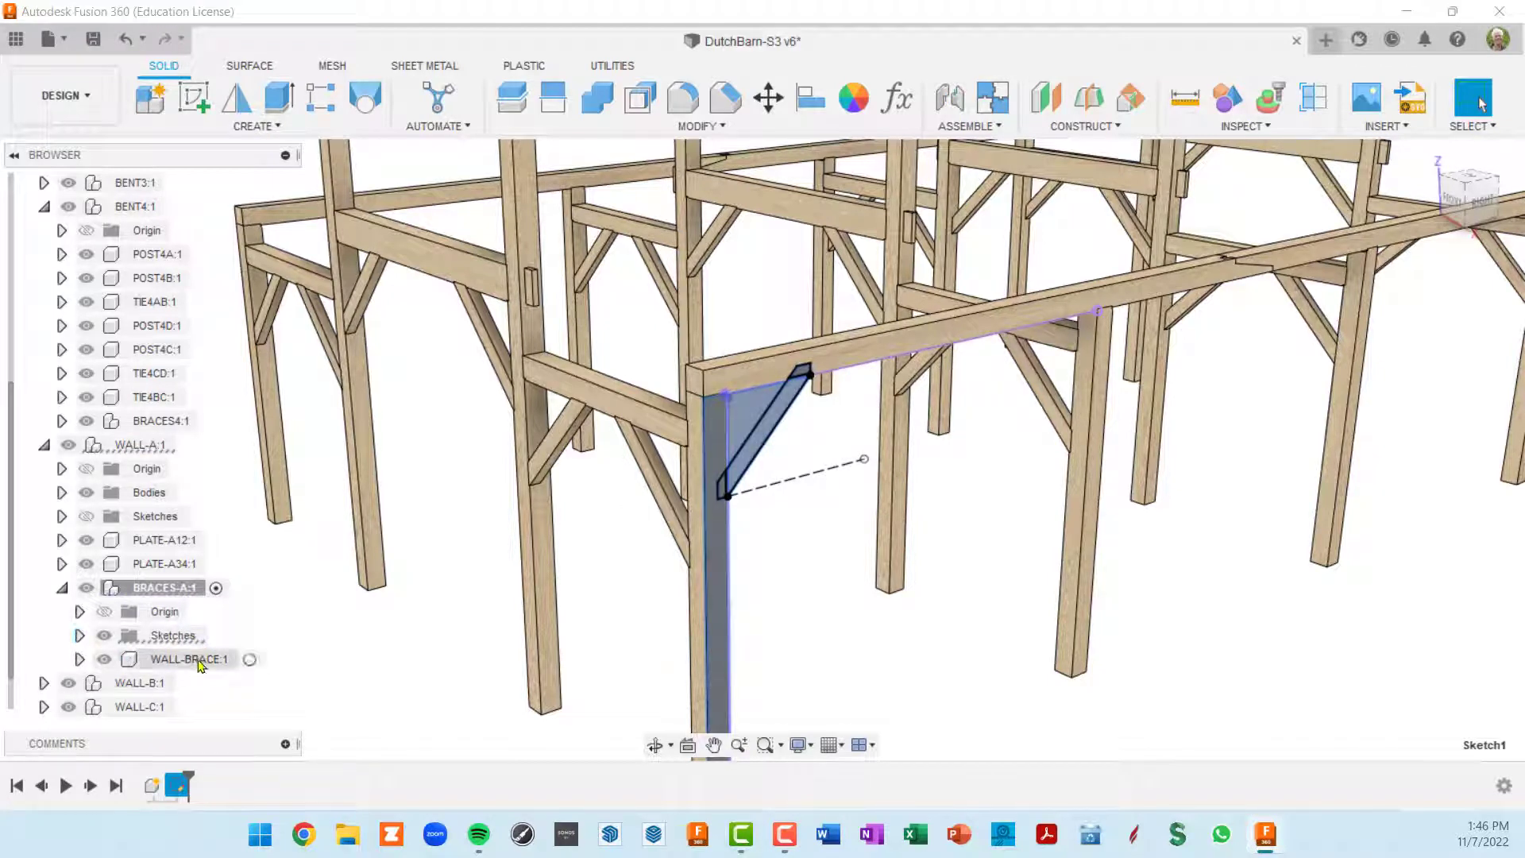
Step: Activate WALL-BRACE and extrude the brace profile with its housing strips at the plate and post by -4 in as a new body
{"action": "left_click", "coordinate": [251, 660]}
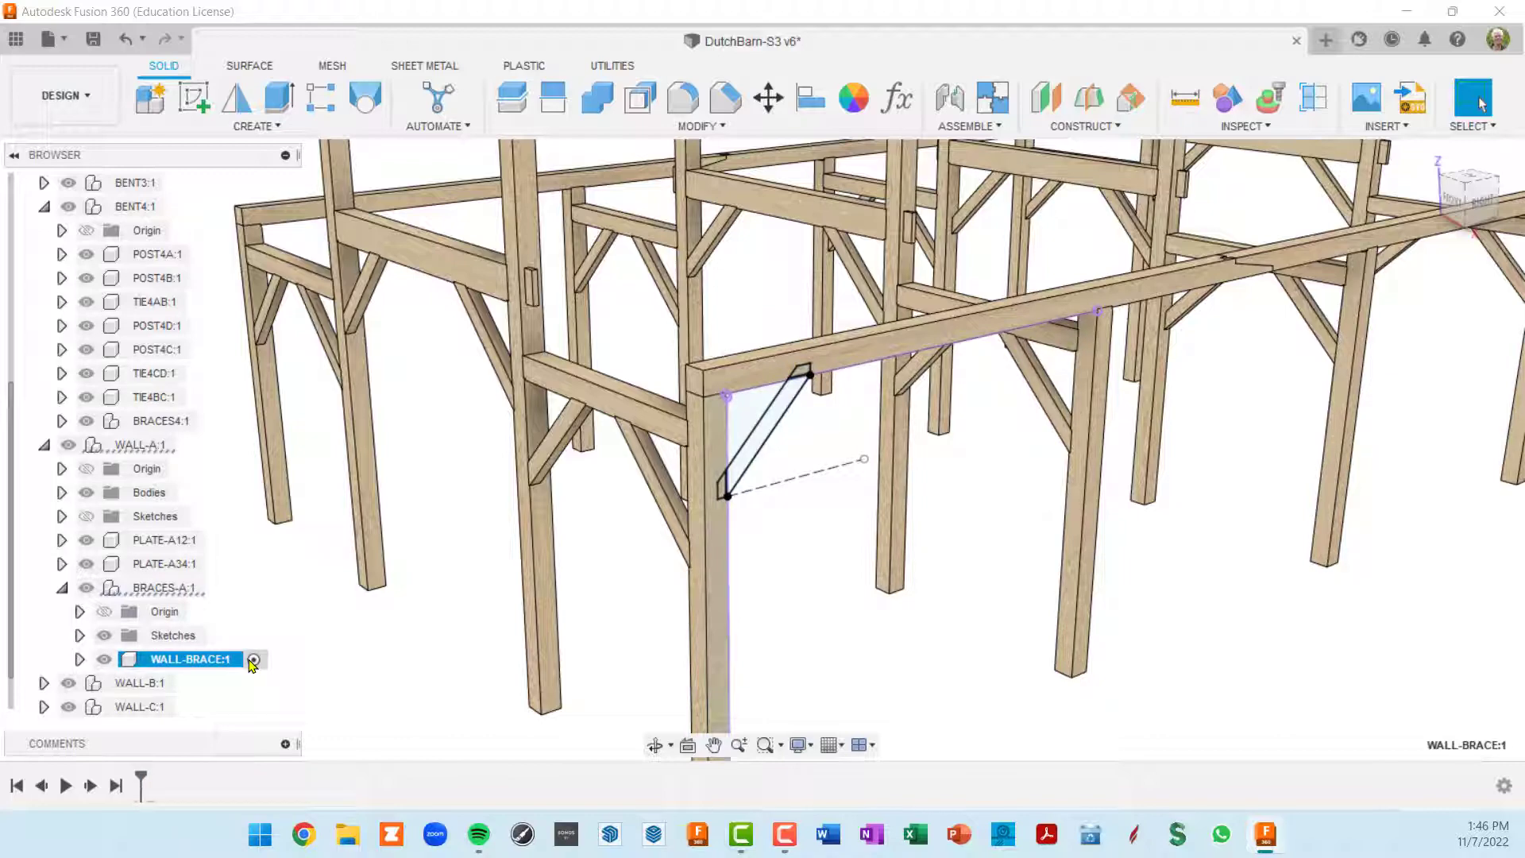
{"action": "middle_click_drag", "start_coordinate": [779, 612], "coordinate": [926, 433], "text": "shift"}
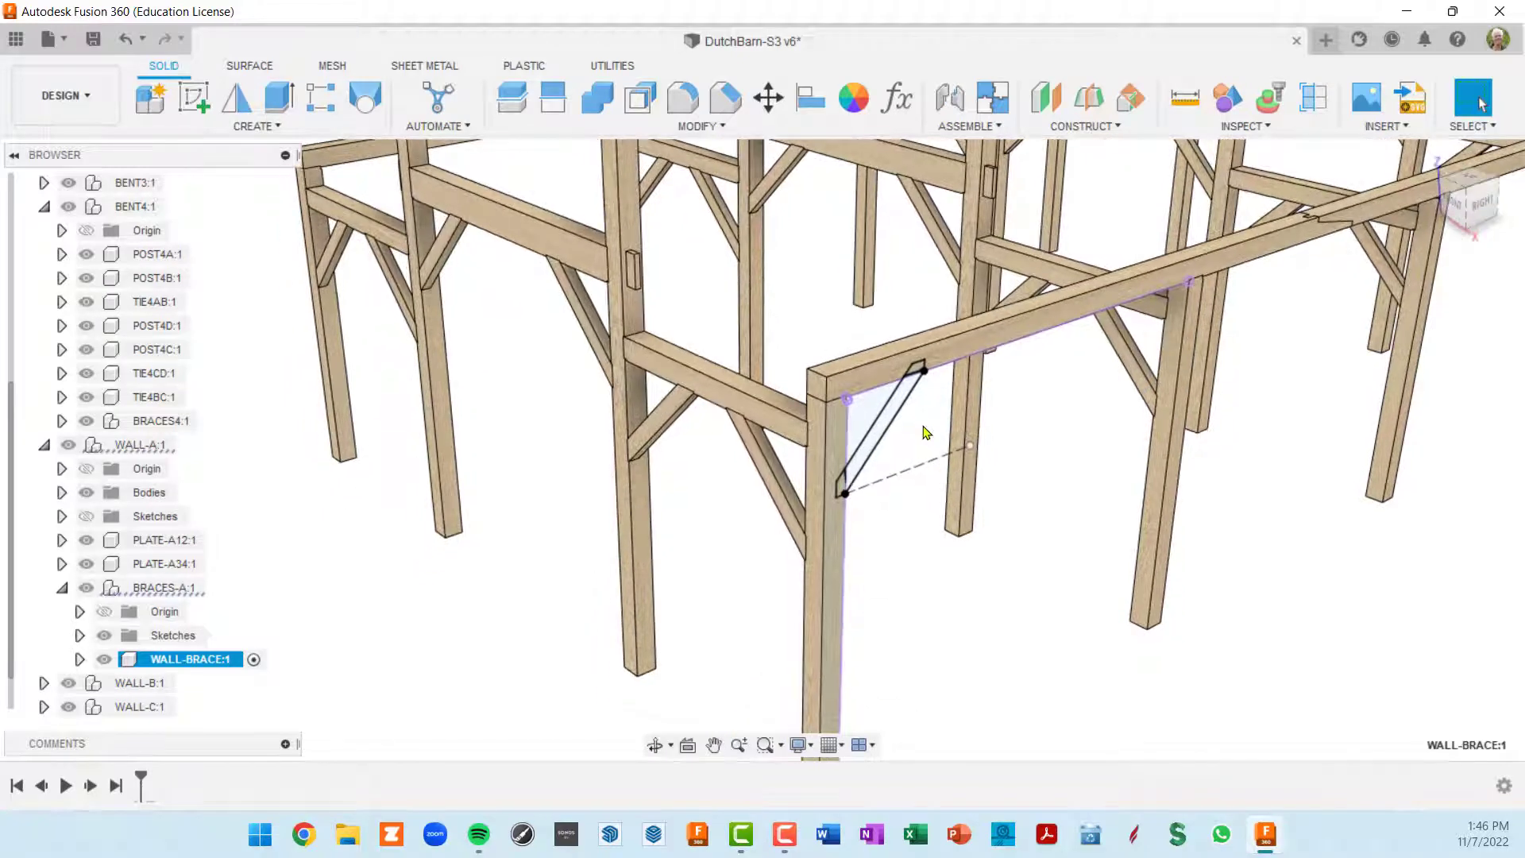
{"action": "key", "text": "e"}
{"action": "scroll", "coordinate": [922, 429], "scroll_direction": "up", "scroll_amount": 4}
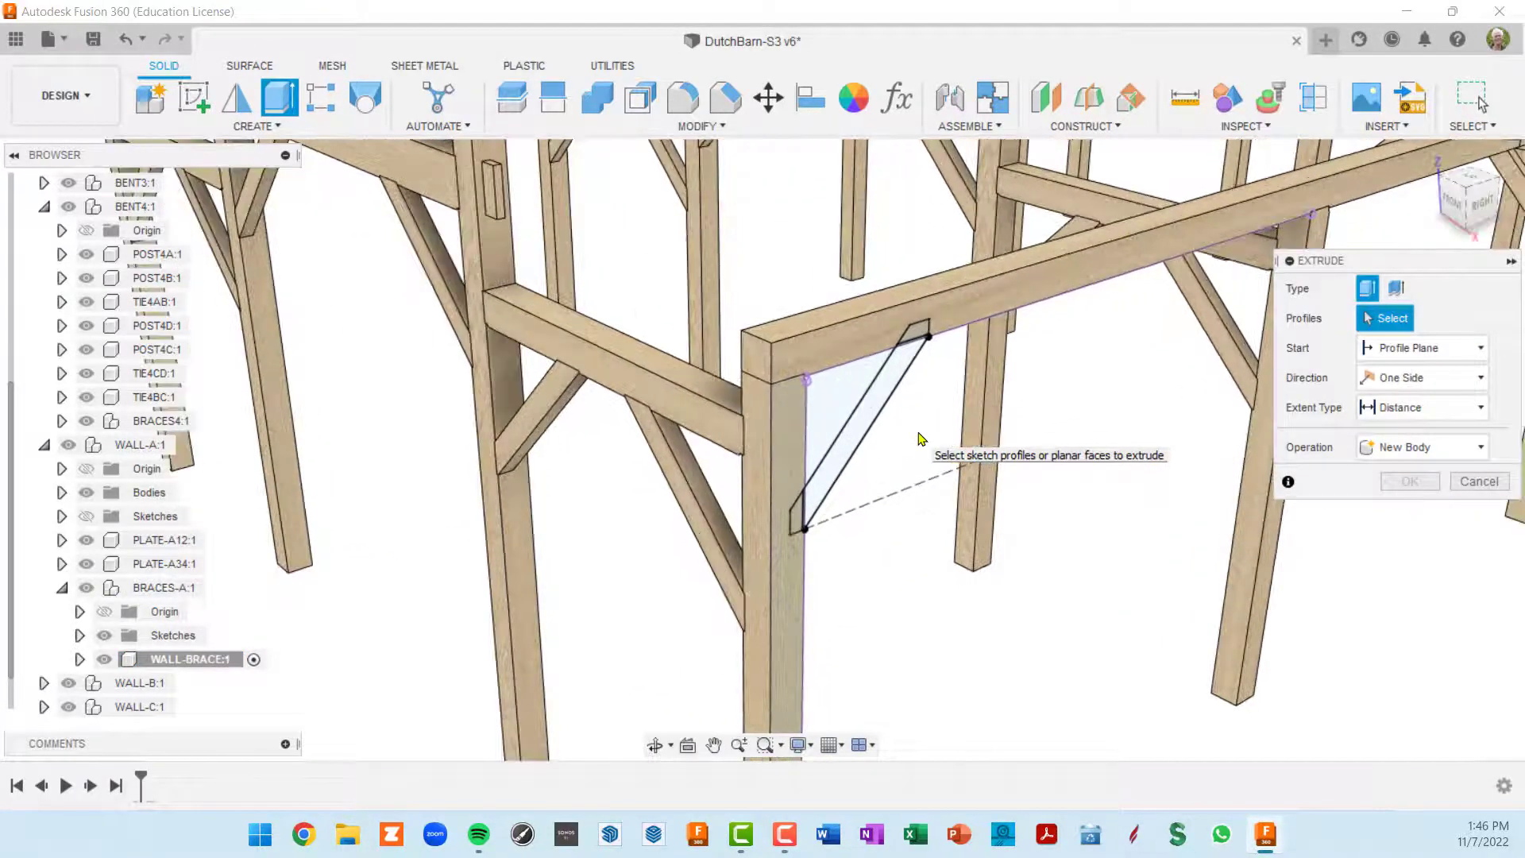
{"action": "left_click", "coordinate": [889, 386]}
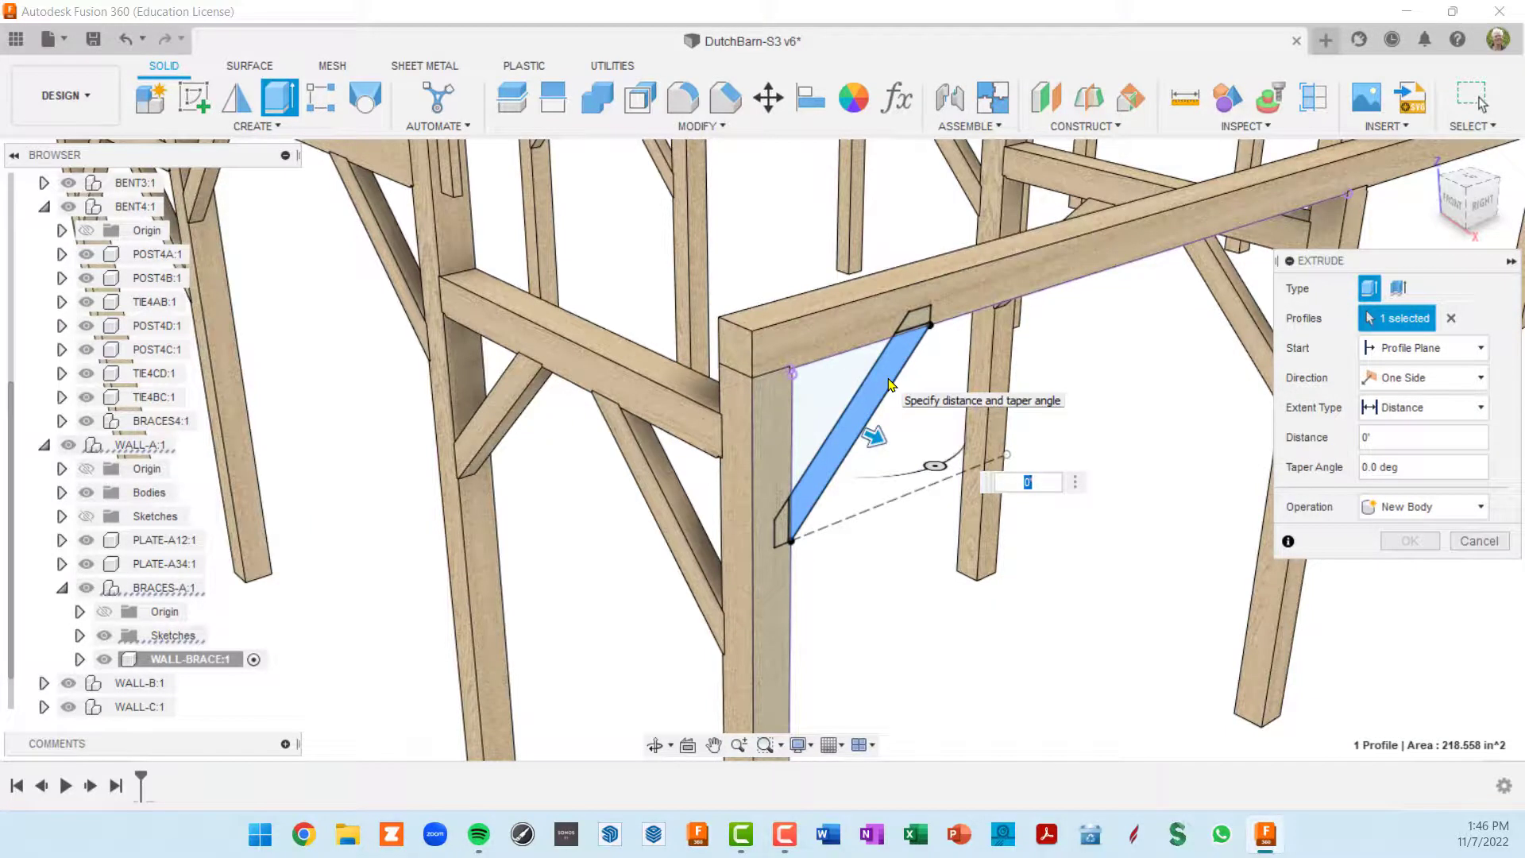
{"action": "scroll", "coordinate": [889, 385], "scroll_direction": "up", "scroll_amount": 5}
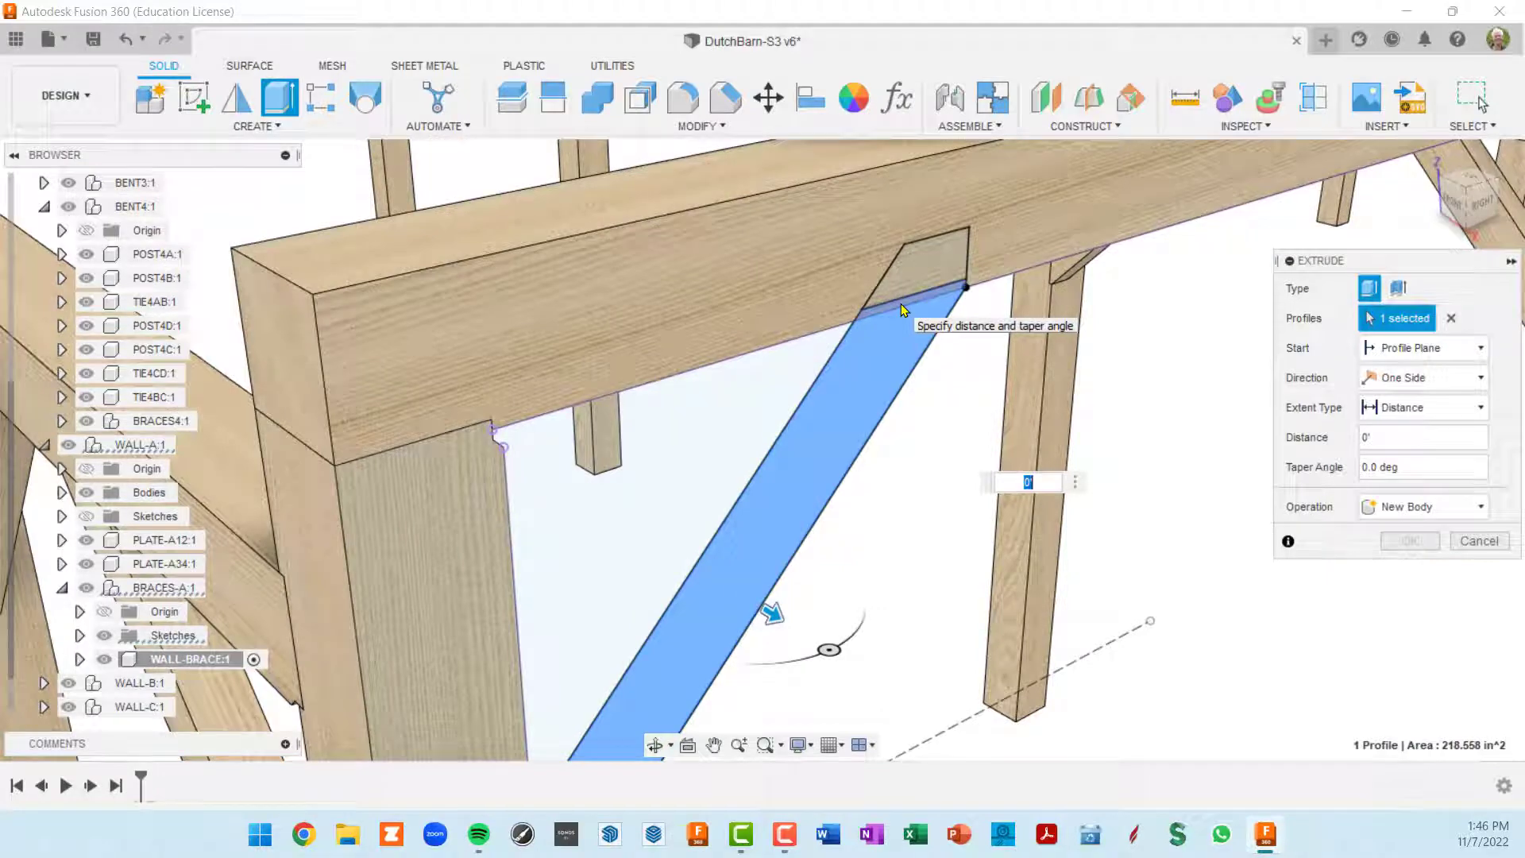
{"action": "left_click", "coordinate": [901, 303]}
{"action": "scroll", "coordinate": [818, 532], "scroll_direction": "down", "scroll_amount": 2}
{"action": "middle_click_drag", "start_coordinate": [826, 513], "coordinate": [946, 270]}
{"action": "scroll", "coordinate": [774, 593], "scroll_direction": "up", "scroll_amount": 3}
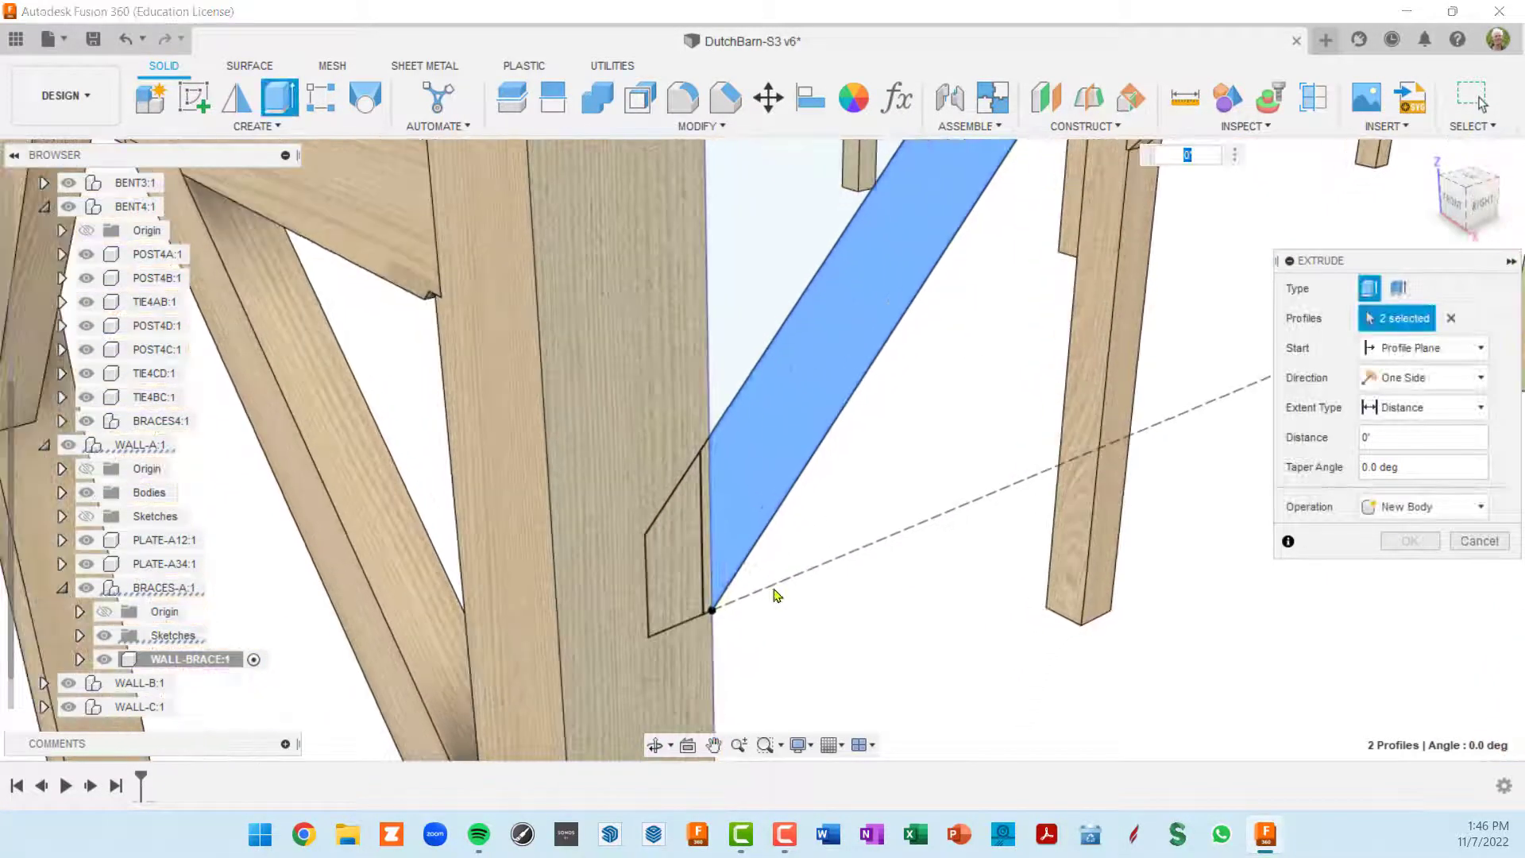
{"action": "left_click", "coordinate": [709, 525]}
{"action": "scroll", "coordinate": [821, 581], "scroll_direction": "down", "scroll_amount": 2}
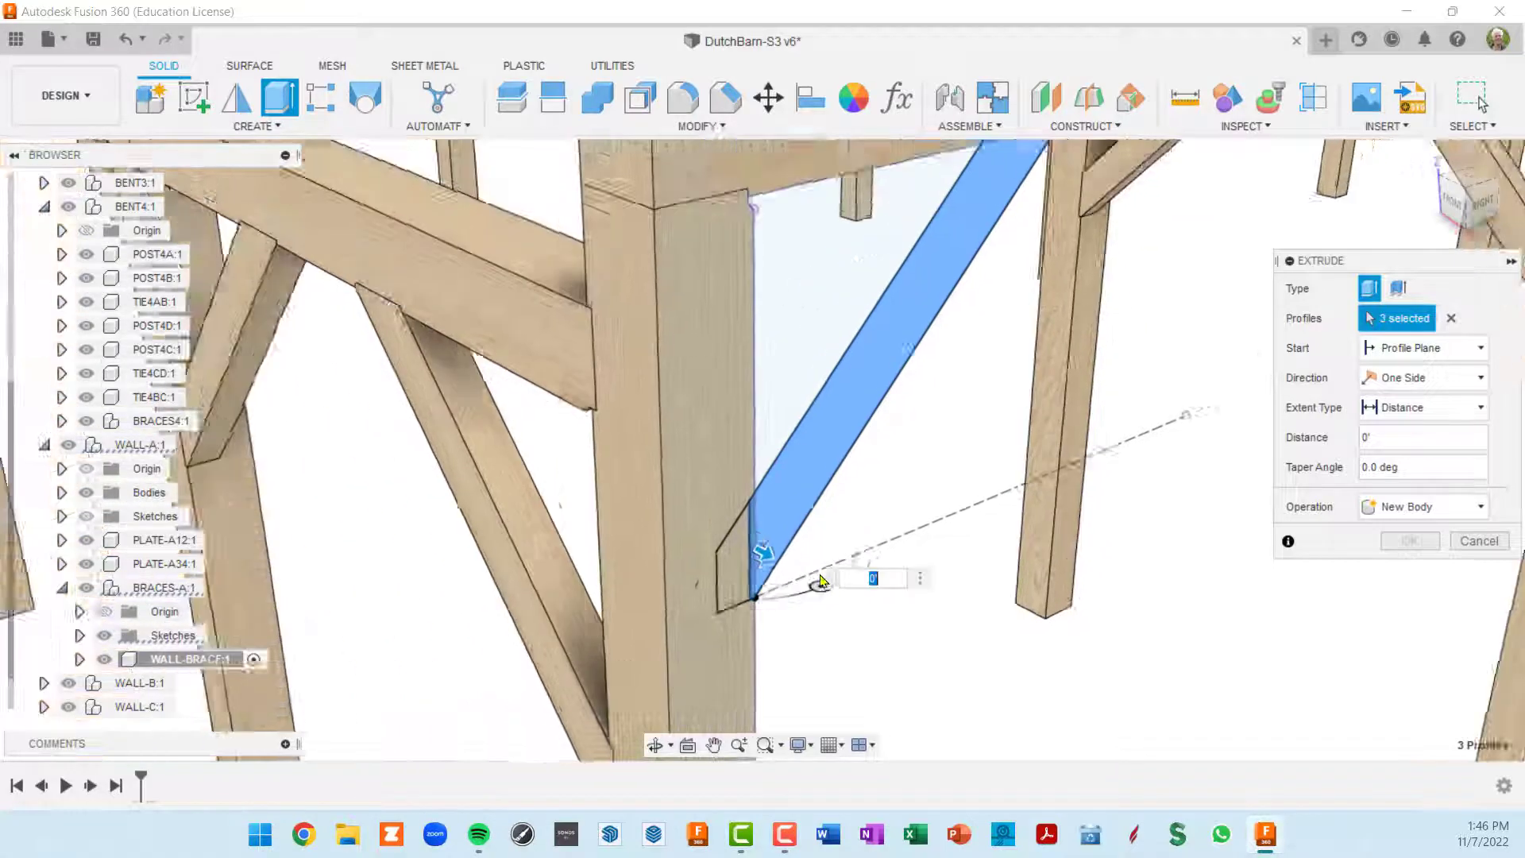
{"action": "scroll", "coordinate": [820, 581], "scroll_direction": "down", "scroll_amount": 3}
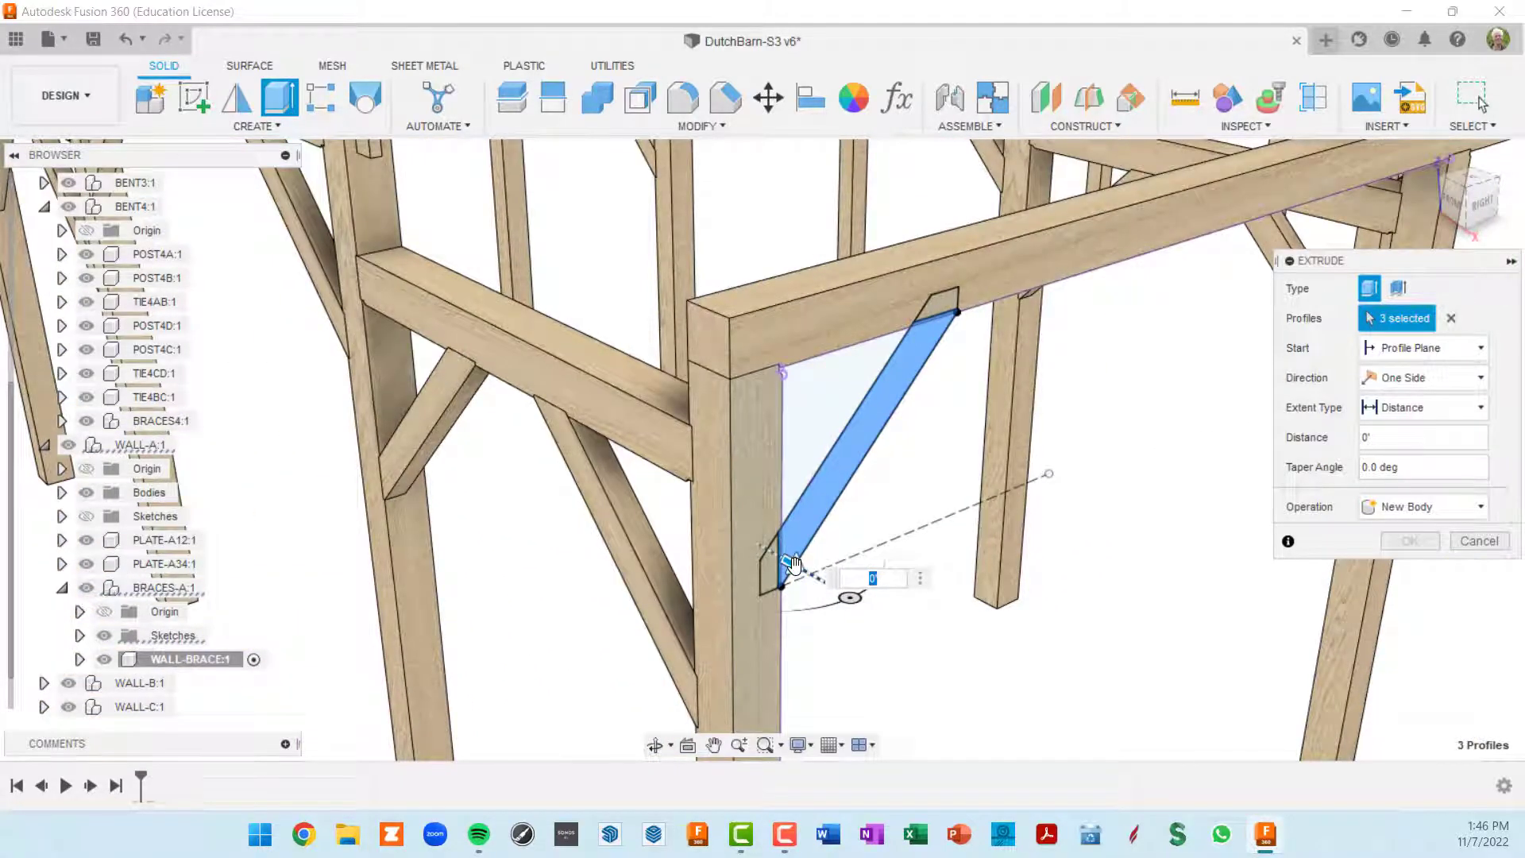
{"action": "scroll", "coordinate": [790, 560], "scroll_direction": "up", "scroll_amount": 1}
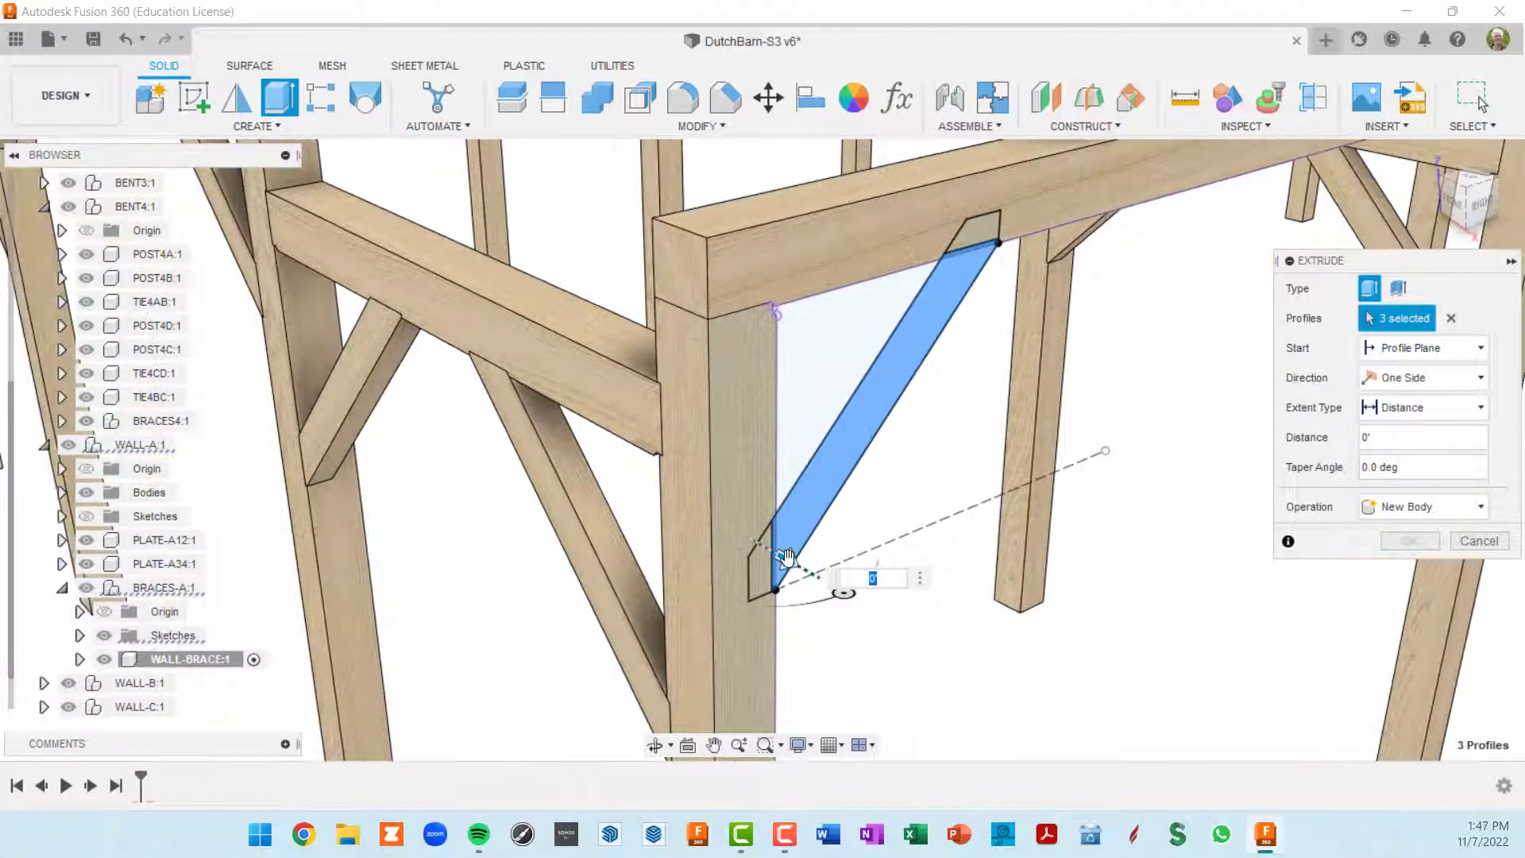
{"action": "mouse_move", "coordinate": [786, 558]}
{"action": "left_mouse_down"}
{"action": "mouse_move", "coordinate": [750, 540]}
{"action": "mouse_move", "coordinate": [769, 538]}
{"action": "left_mouse_up"}
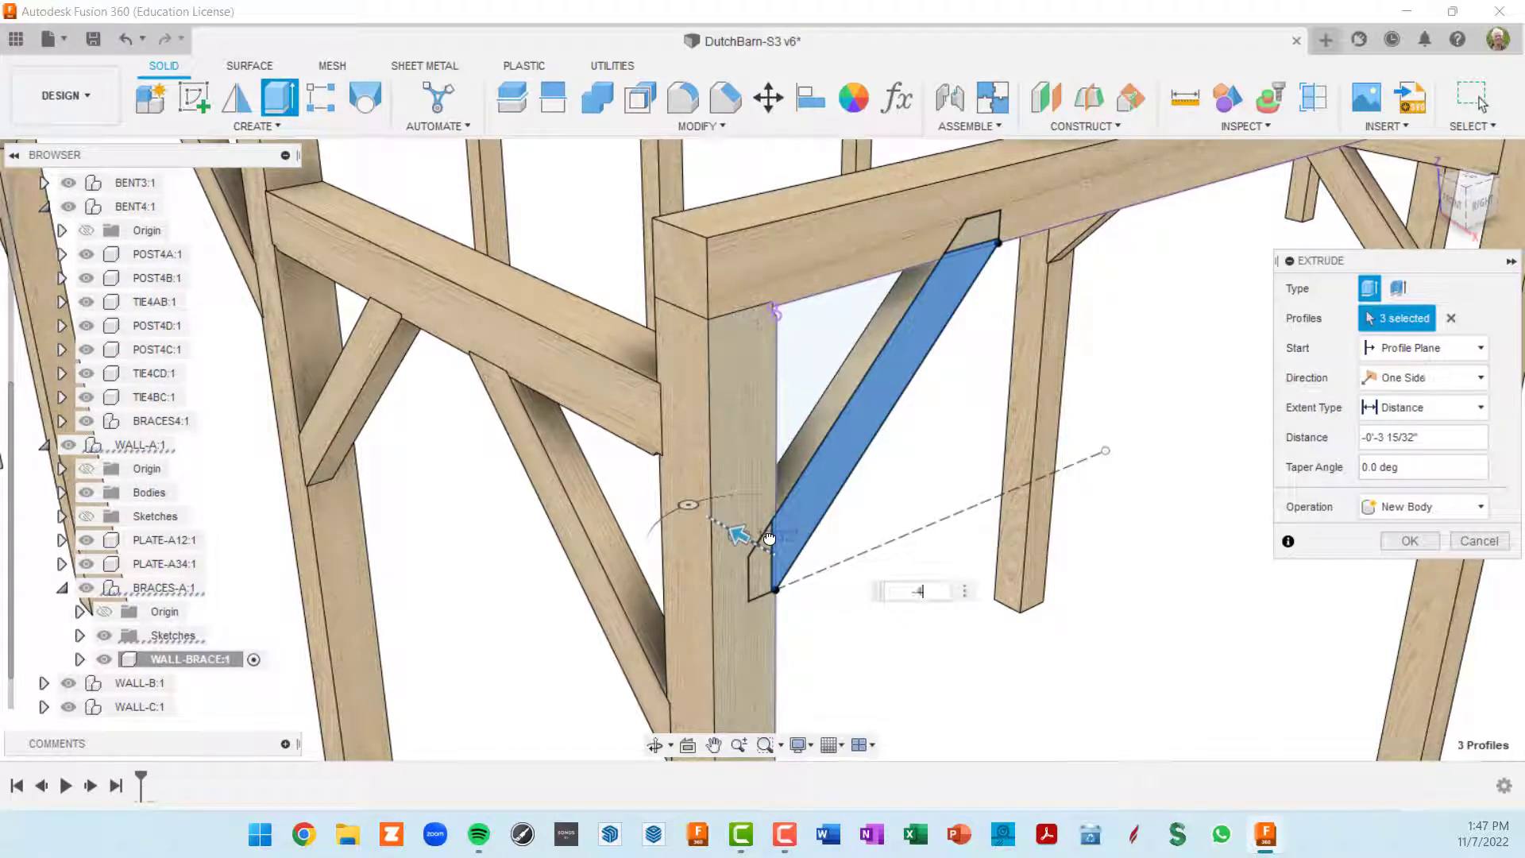
{"action": "type", "text": "-4"}
{"action": "key", "text": "Return"}
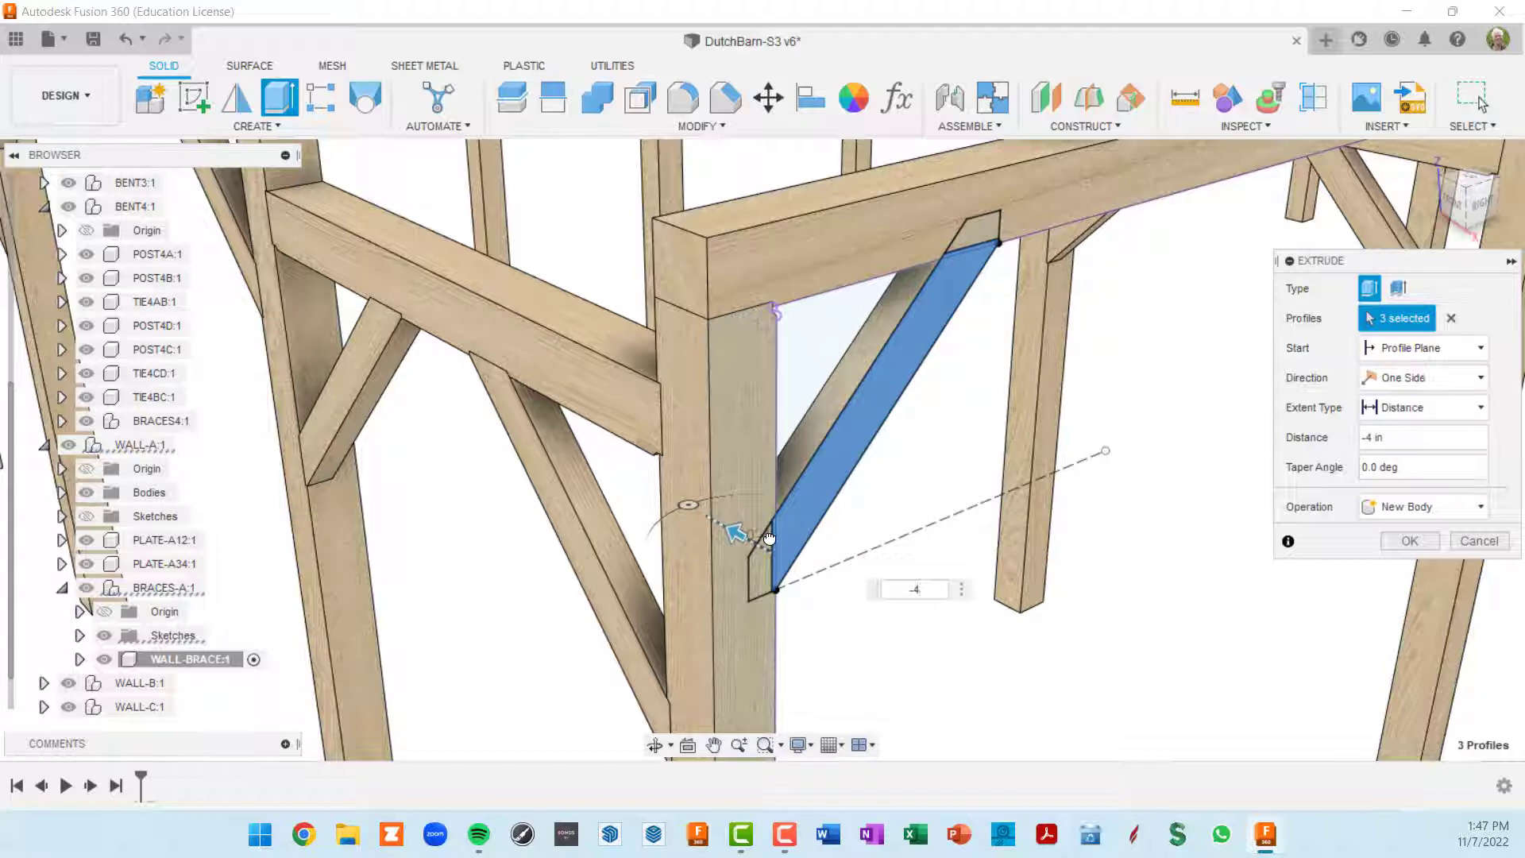
{"action": "key", "text": "Return"}
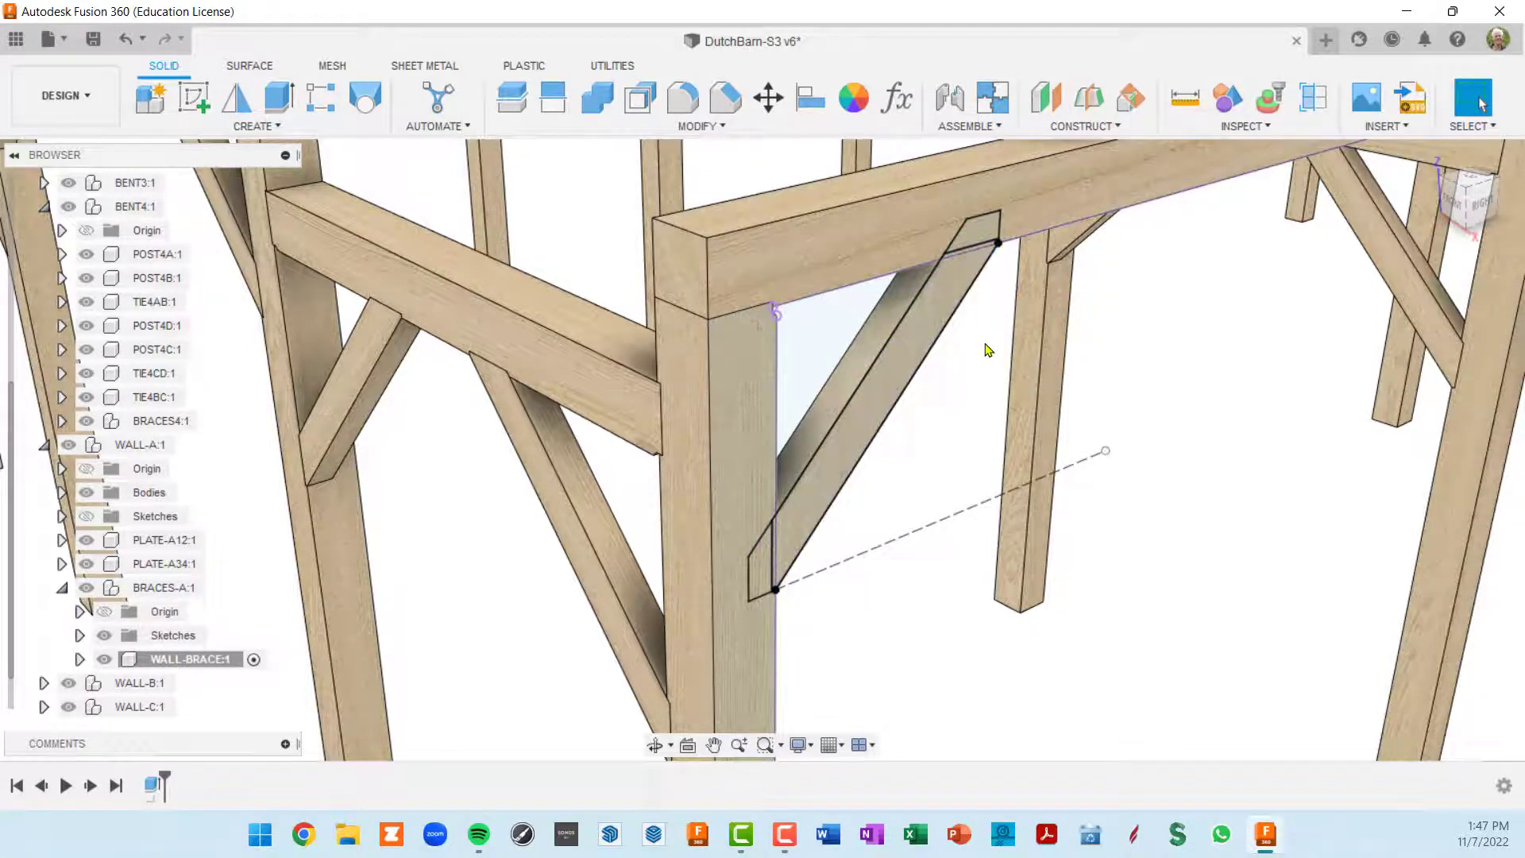
Step: Isolate the WALL-BRACE component and show the BRACE sketch again
{"action": "middle_click_drag", "start_coordinate": [983, 347], "coordinate": [955, 305]}
{"action": "scroll", "coordinate": [949, 322], "scroll_direction": "down", "scroll_amount": 5}
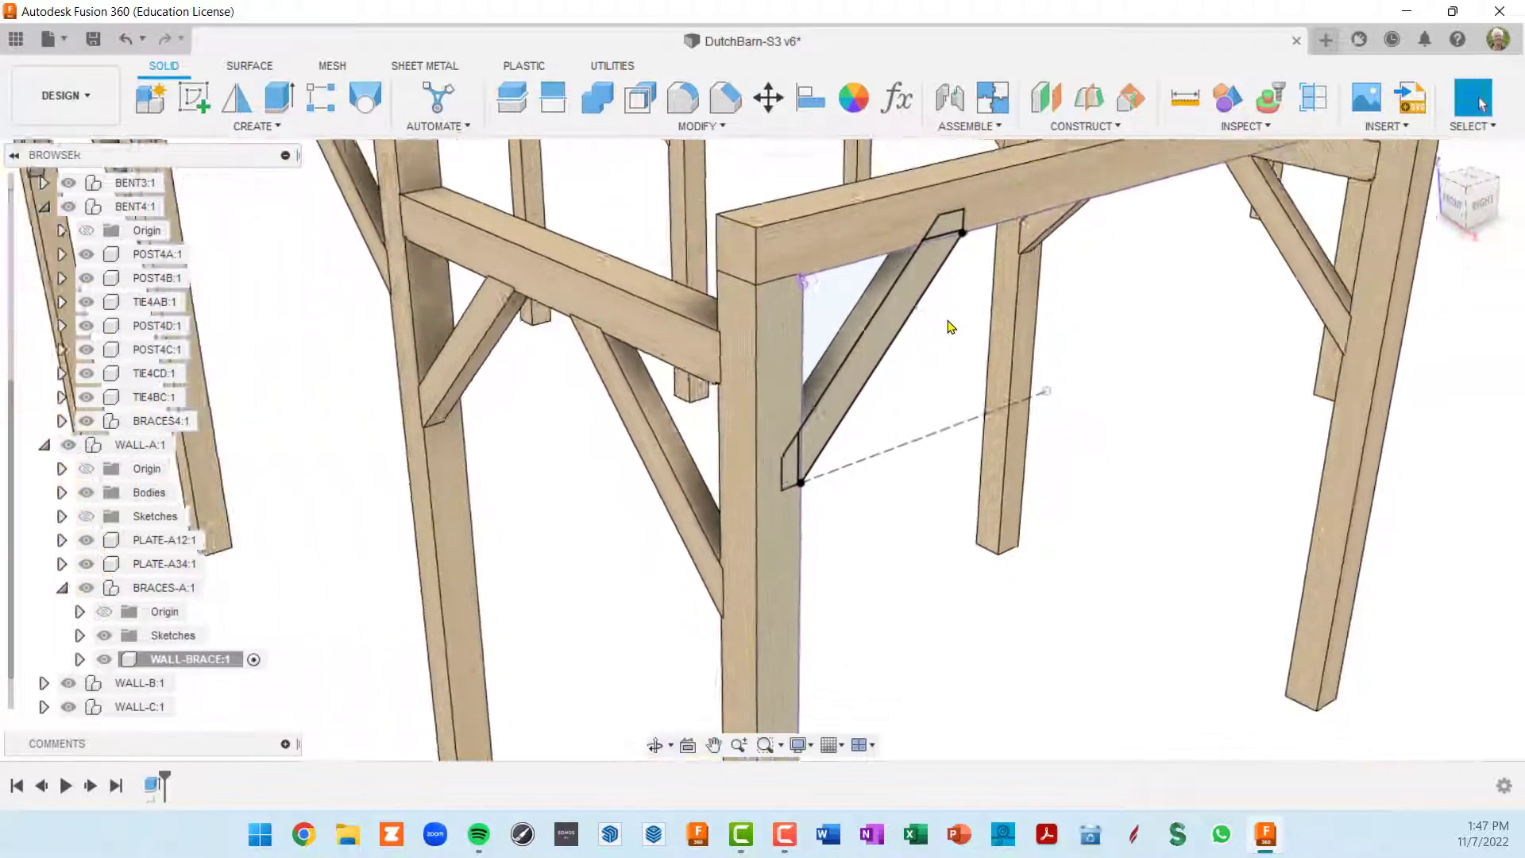
{"action": "scroll", "coordinate": [935, 335], "scroll_direction": "up", "scroll_amount": 3}
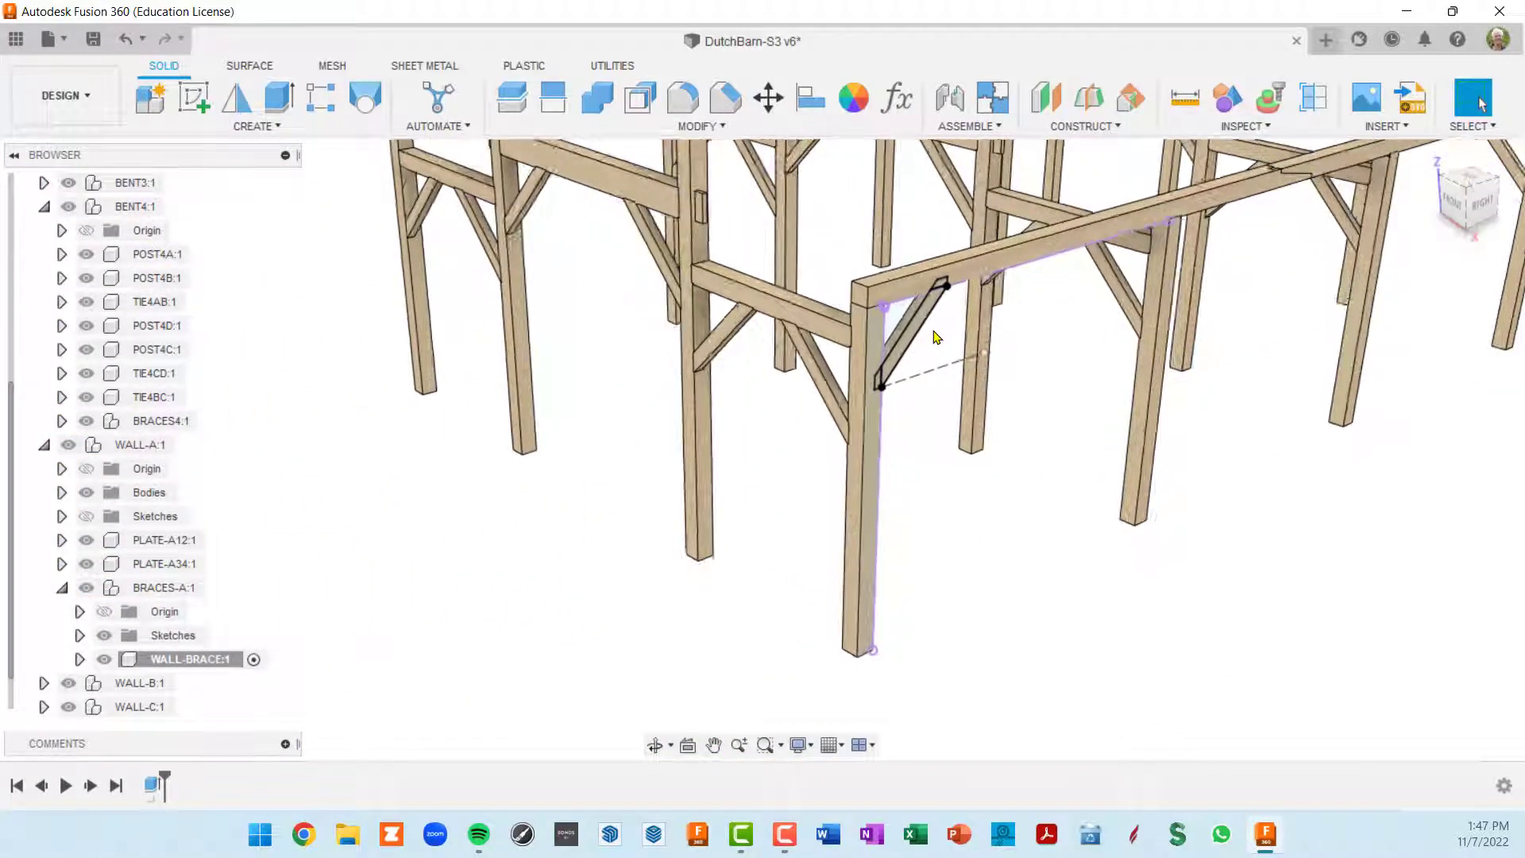
{"action": "right_click", "coordinate": [189, 663]}
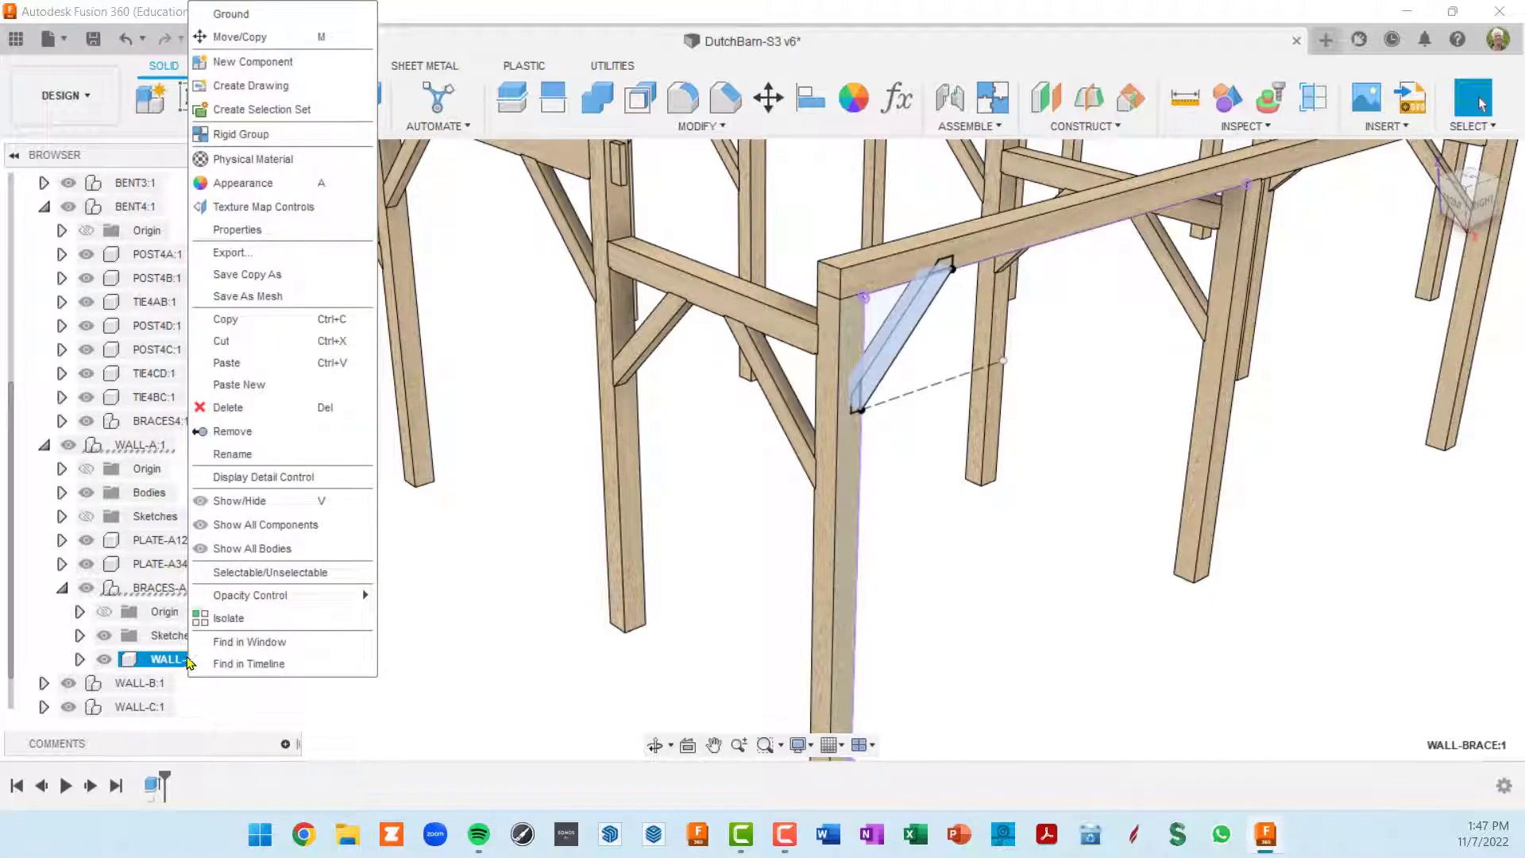
{"action": "left_click", "coordinate": [229, 618]}
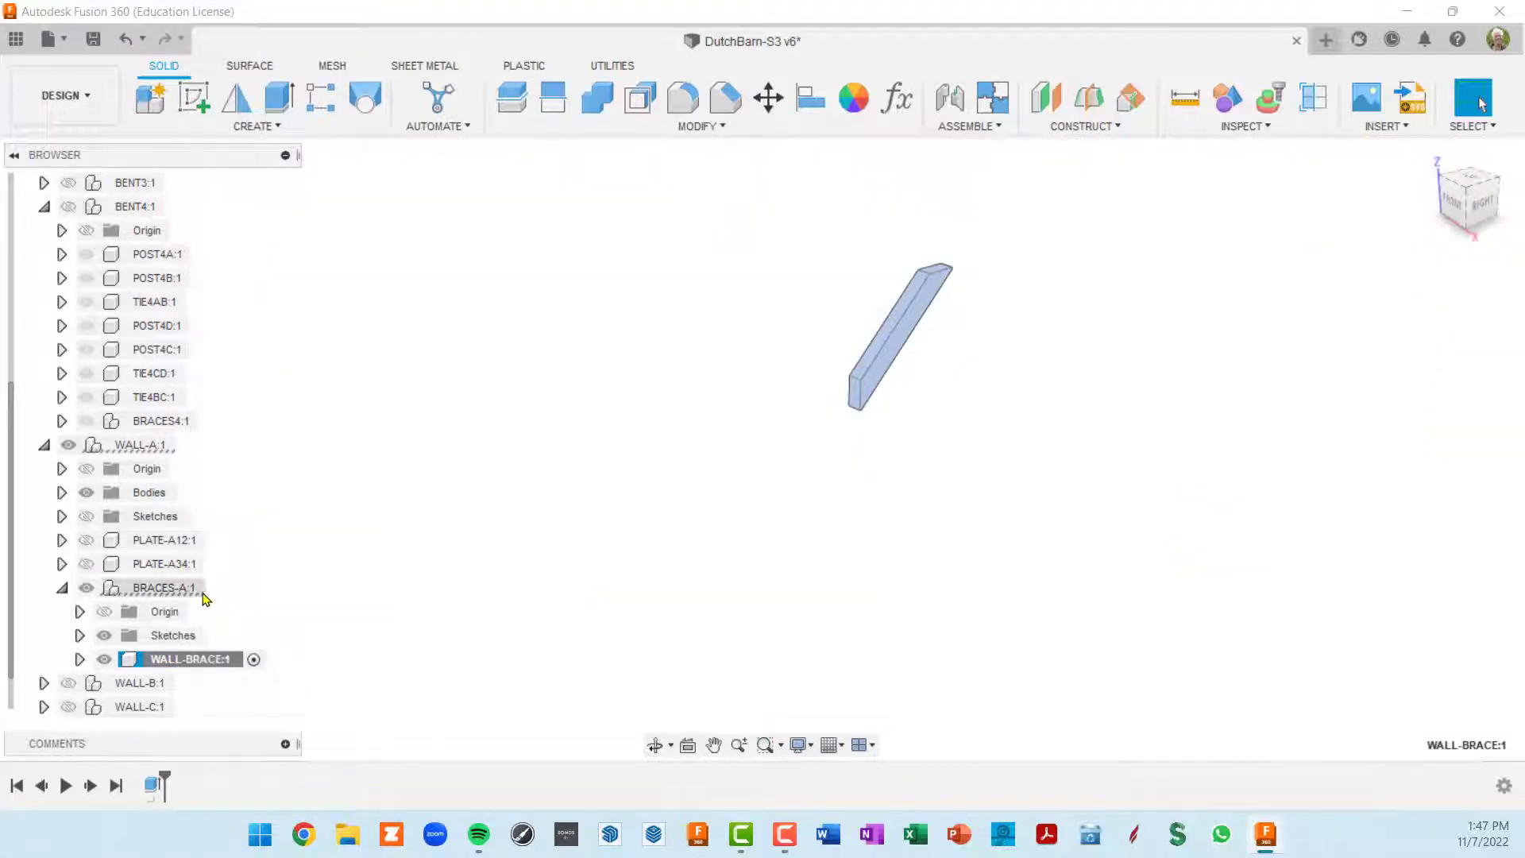
{"action": "left_click", "coordinate": [80, 635]}
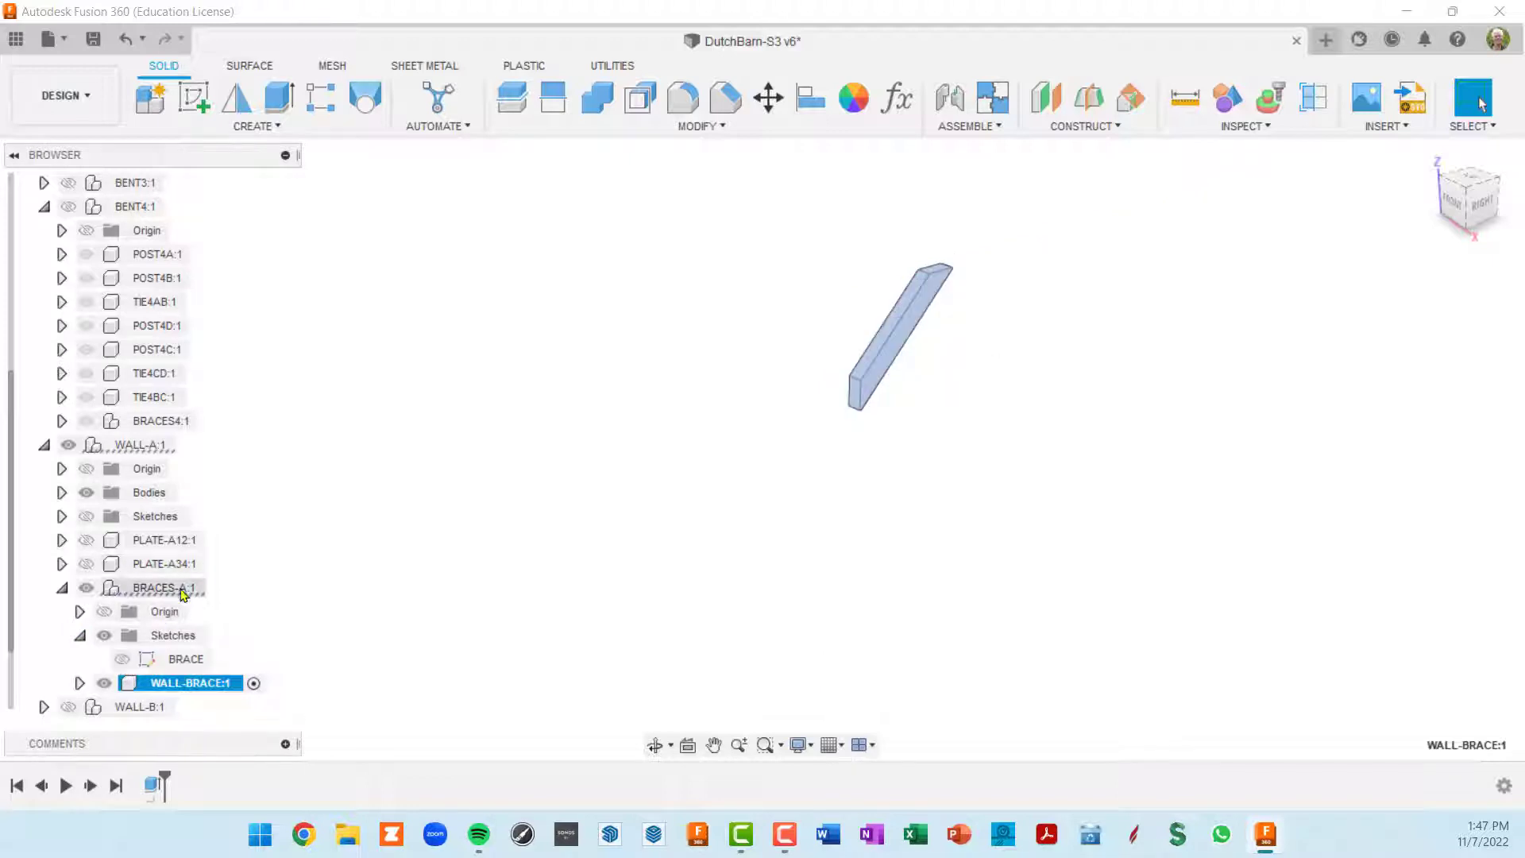
{"action": "left_click", "coordinate": [124, 660]}
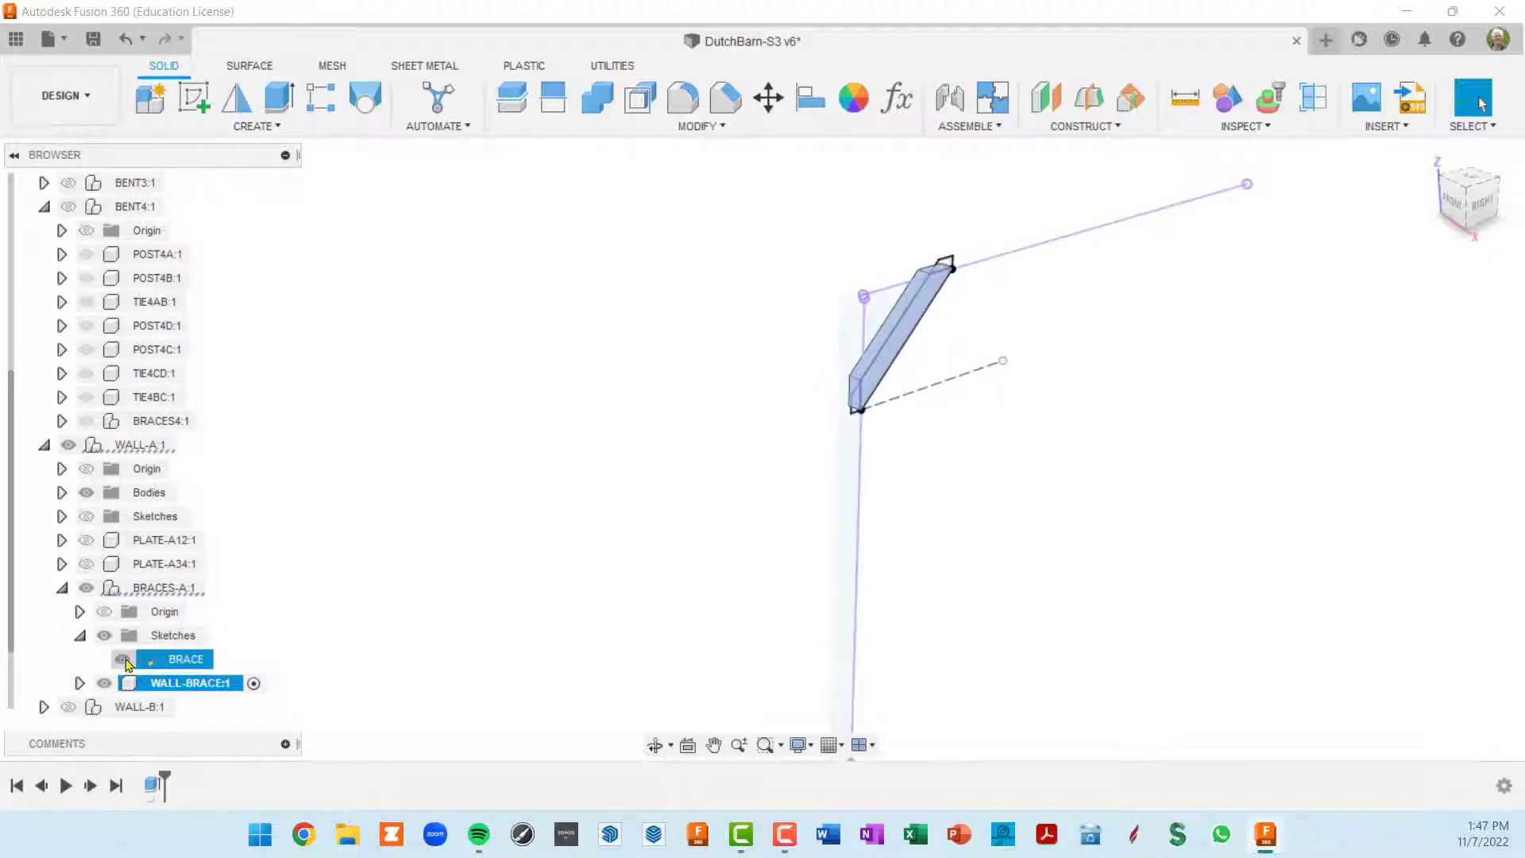
{"action": "scroll", "coordinate": [931, 366], "scroll_direction": "up", "scroll_amount": 5}
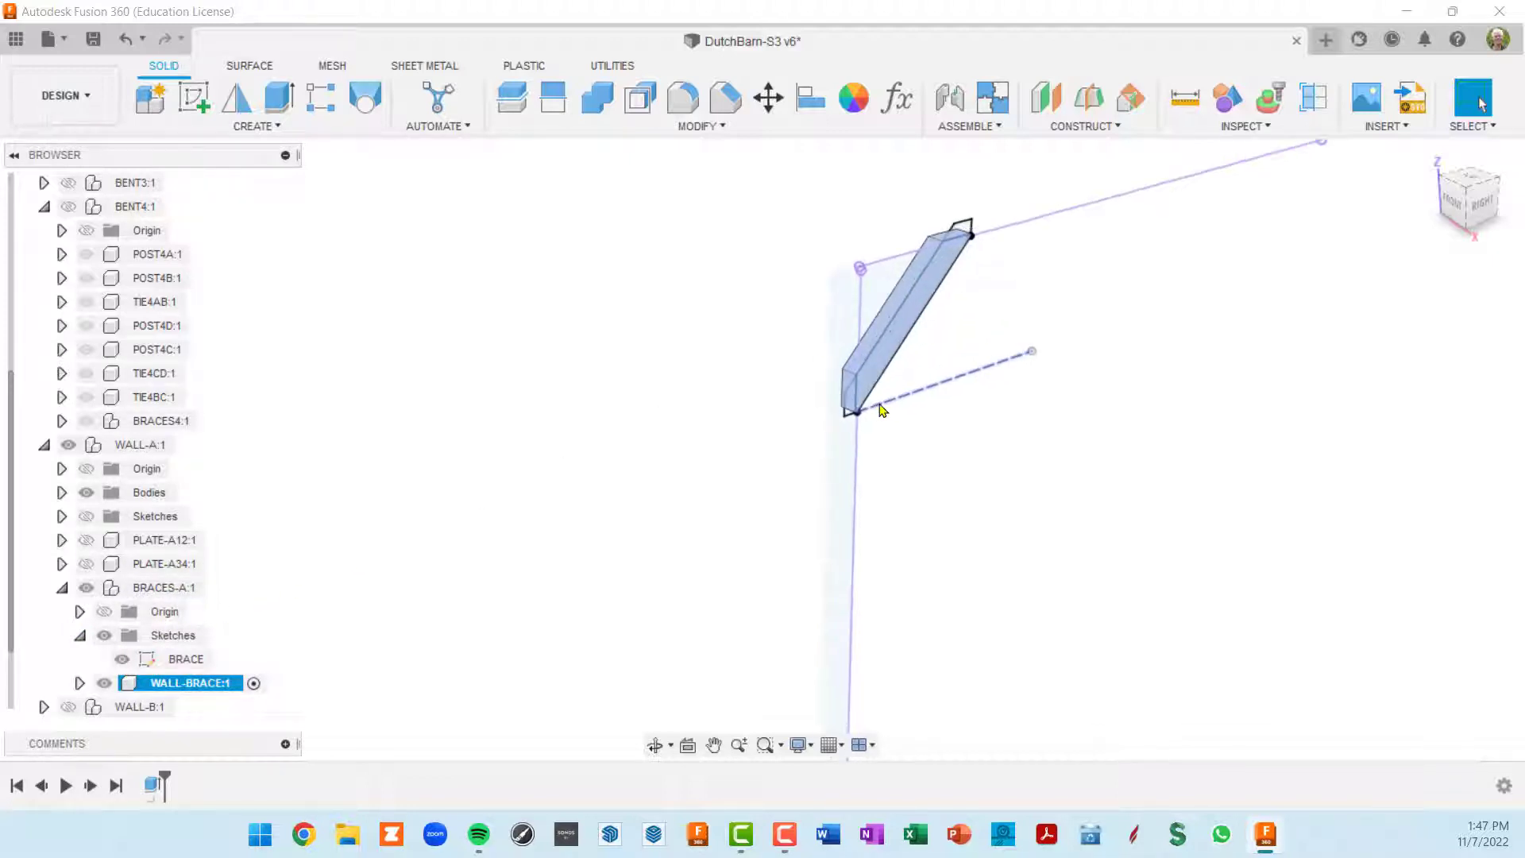
{"action": "left_click", "coordinate": [937, 461]}
Step: Extrude both tenon profiles -2 in from a start offset of -2 in, joining them to the brace
{"action": "mouse_move", "coordinate": [969, 376]}
{"action": "middle_mouse_down", "text": "shift"}
{"action": "mouse_move", "coordinate": [950, 368]}
{"action": "mouse_move", "coordinate": [964, 381]}
{"action": "middle_mouse_up", "text": "shift"}
{"action": "scroll", "coordinate": [876, 232], "scroll_direction": "up", "scroll_amount": 2}
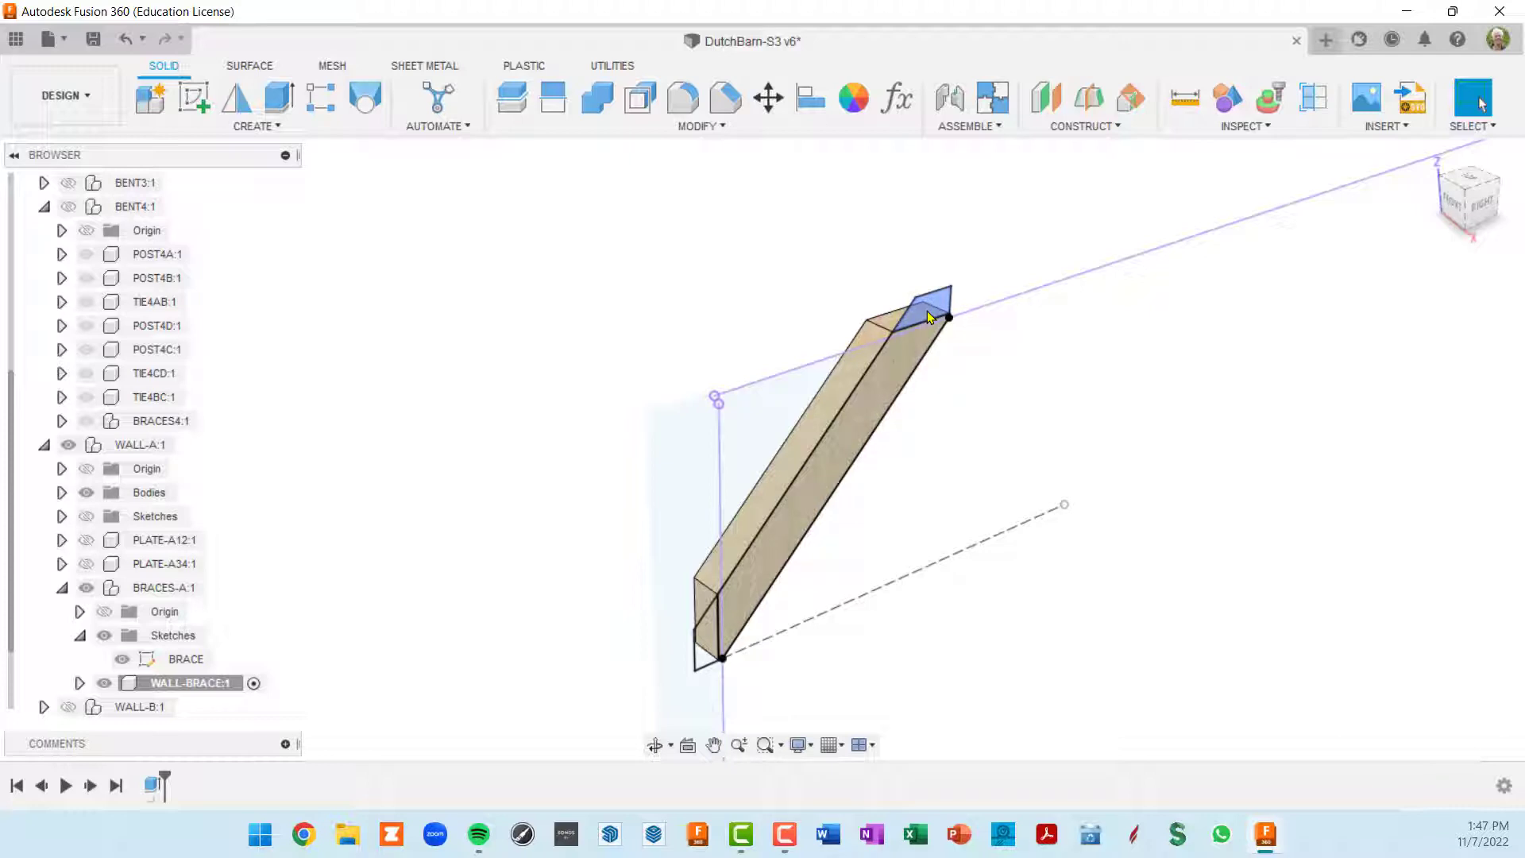
{"action": "key", "text": "e"}
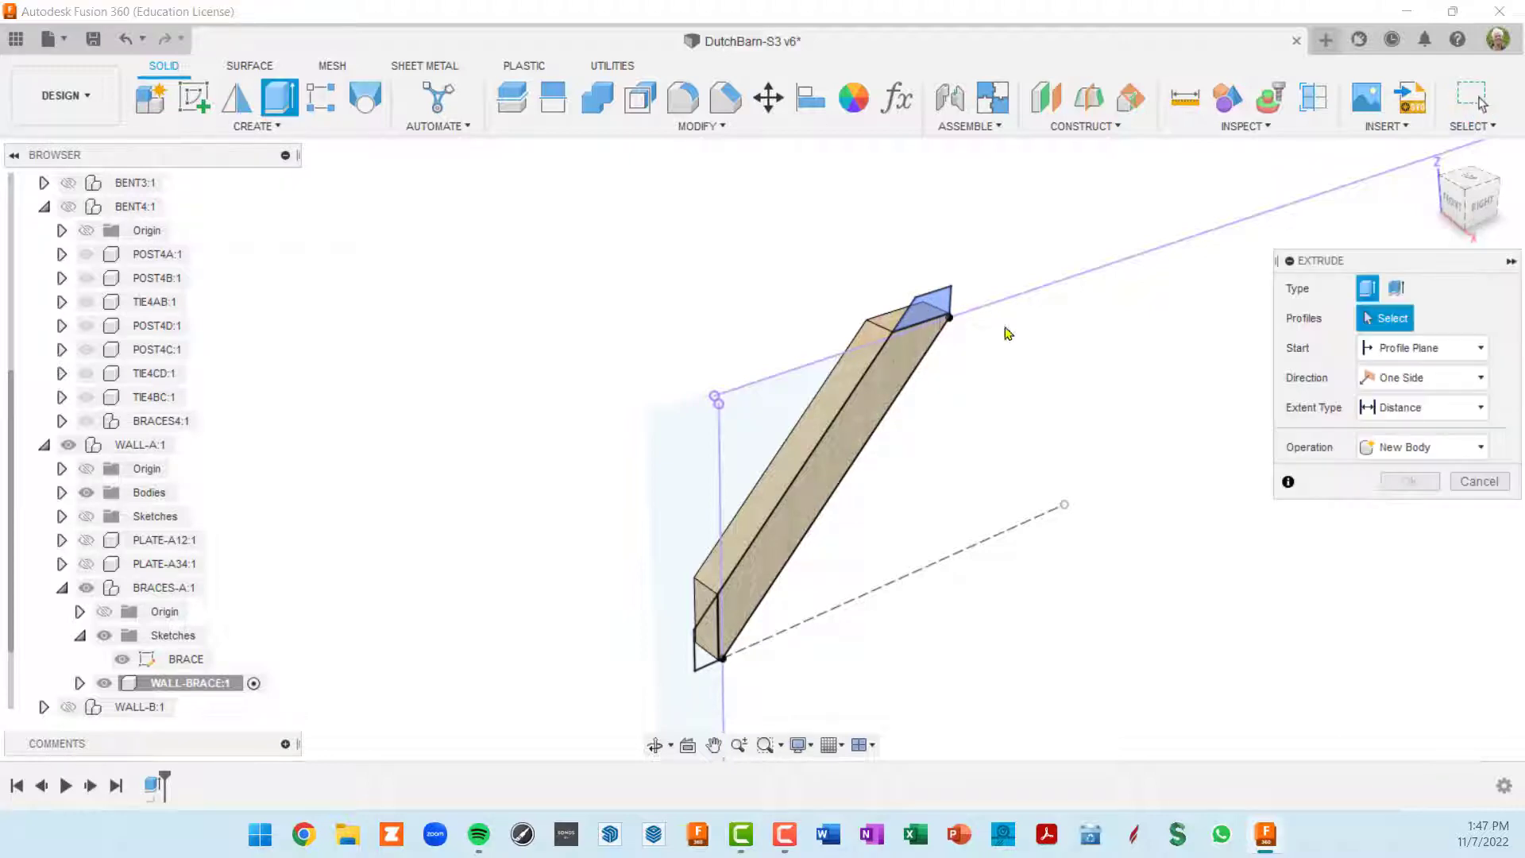
{"action": "left_click", "coordinate": [934, 310]}
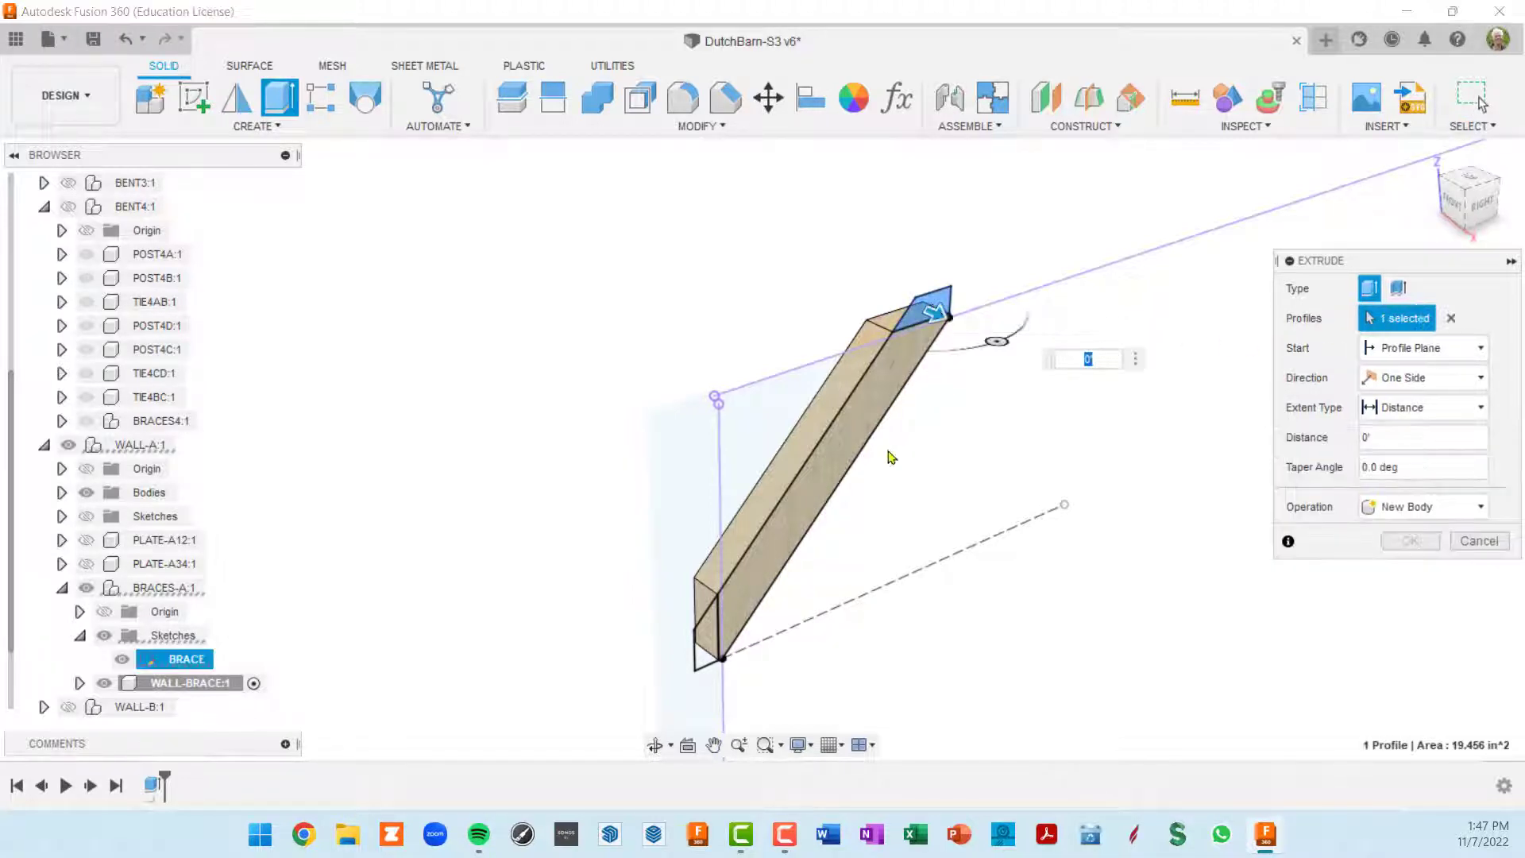
{"action": "left_click", "coordinate": [702, 647]}
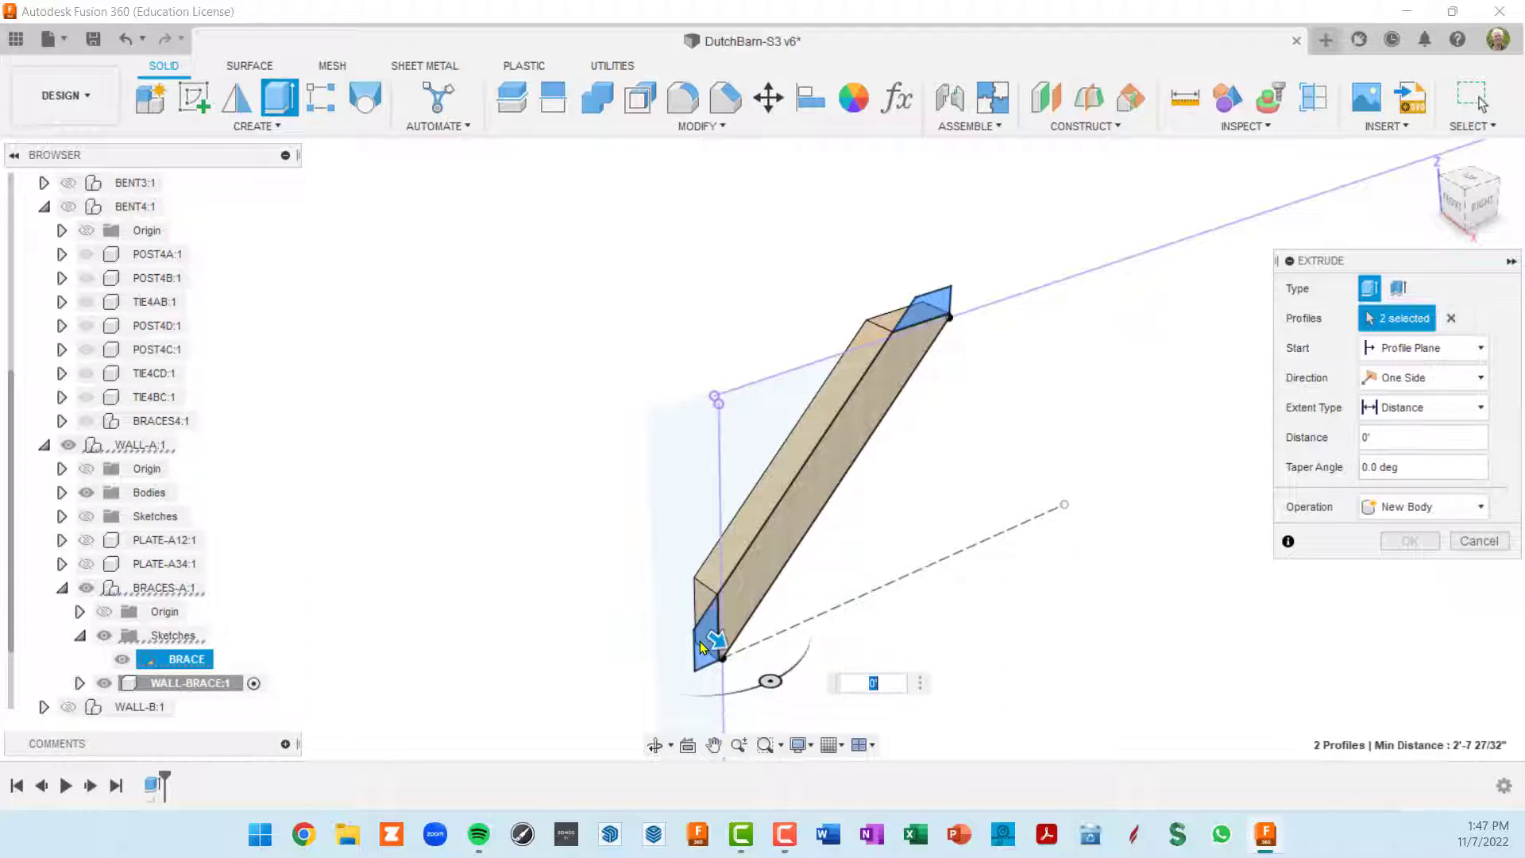
{"action": "left_click", "coordinate": [1478, 349]}
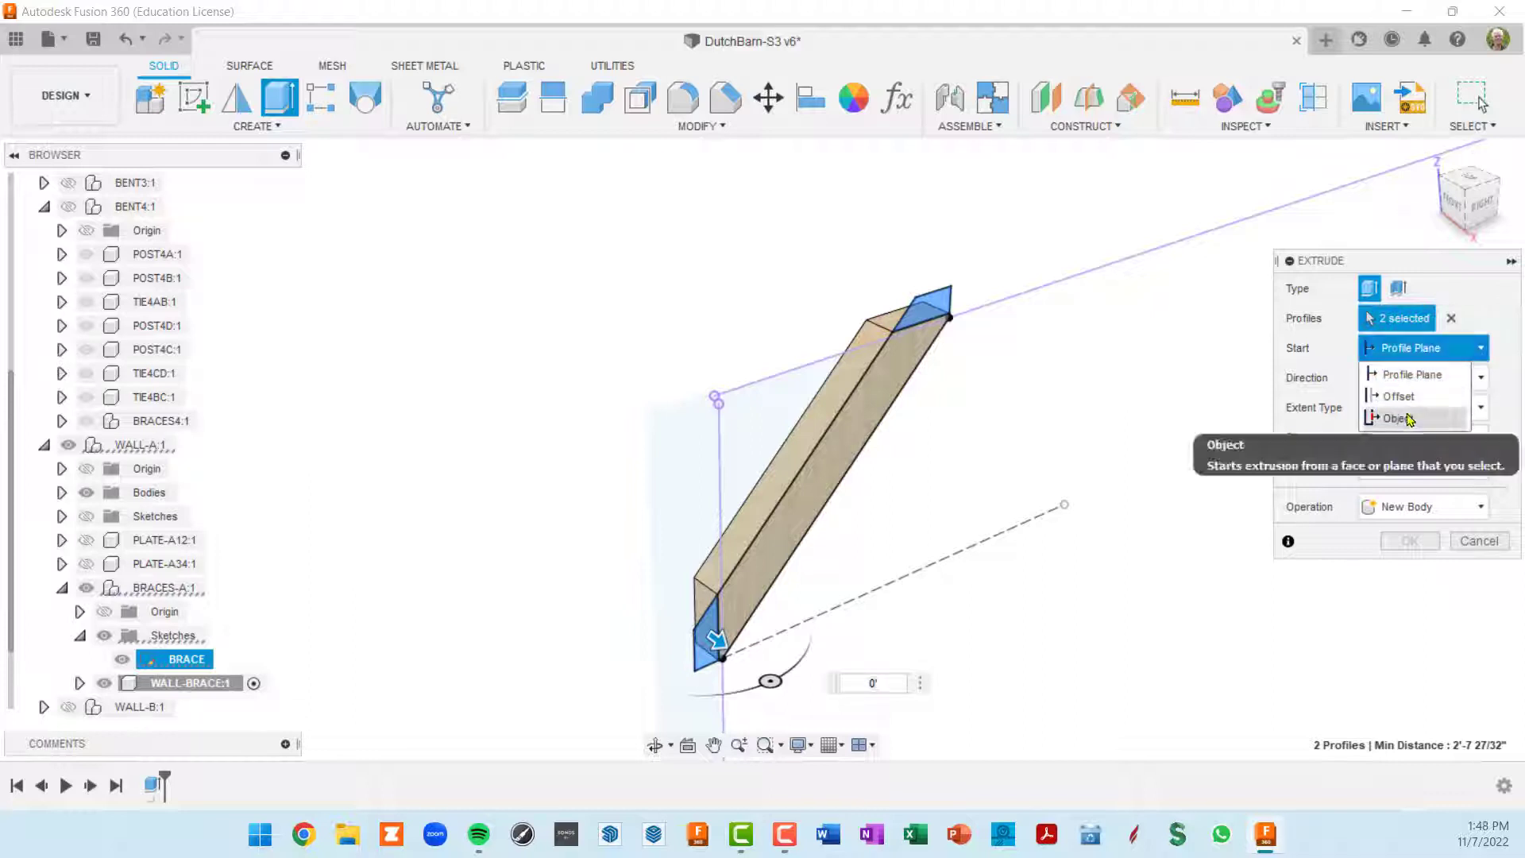
{"action": "left_click", "coordinate": [1406, 398]}
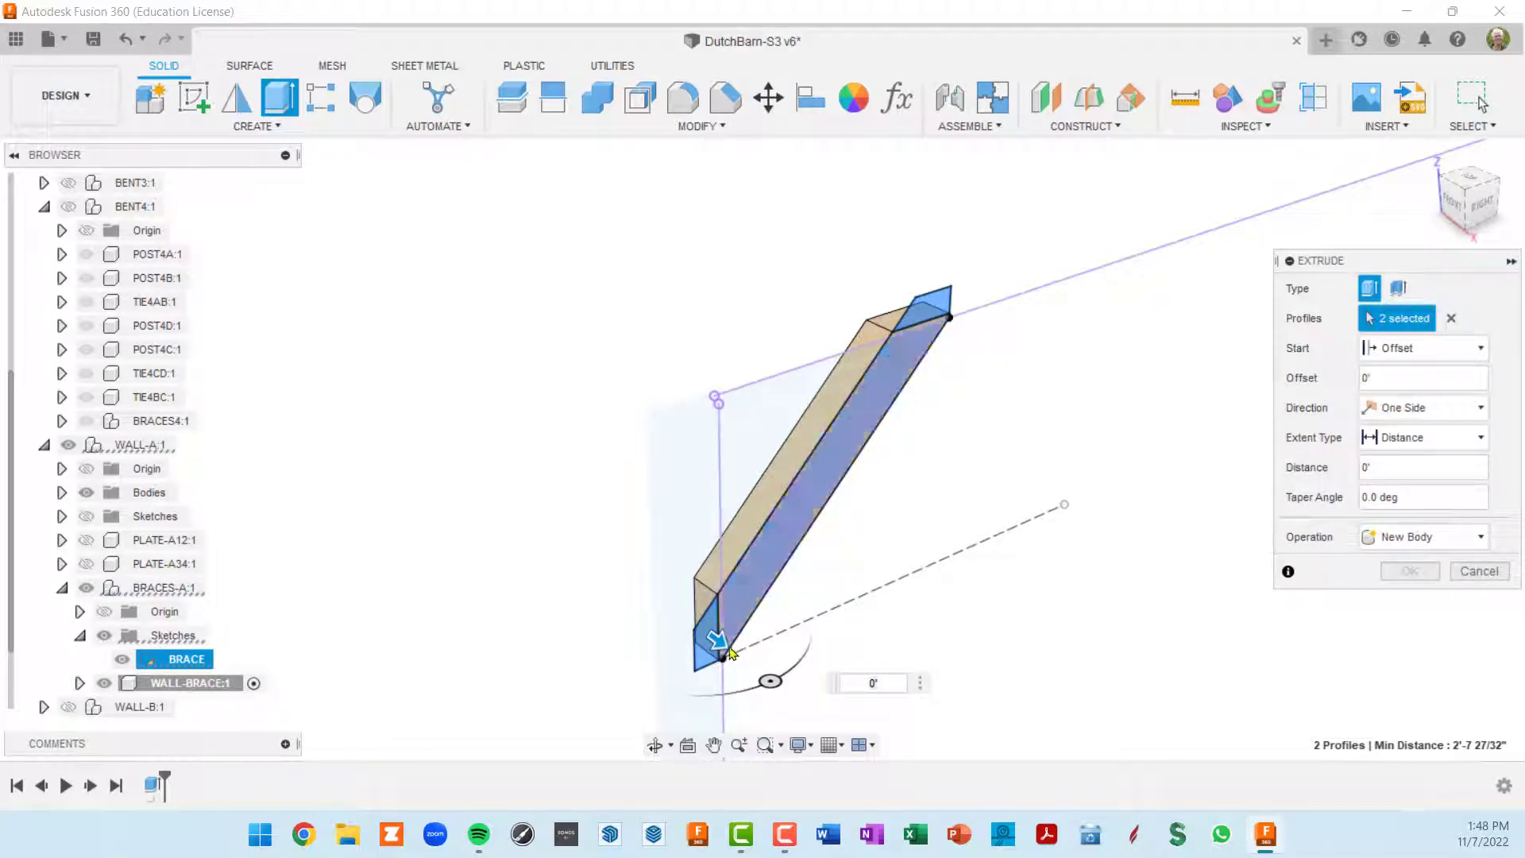
{"action": "left_click_drag", "start_coordinate": [720, 644], "coordinate": [707, 636]}
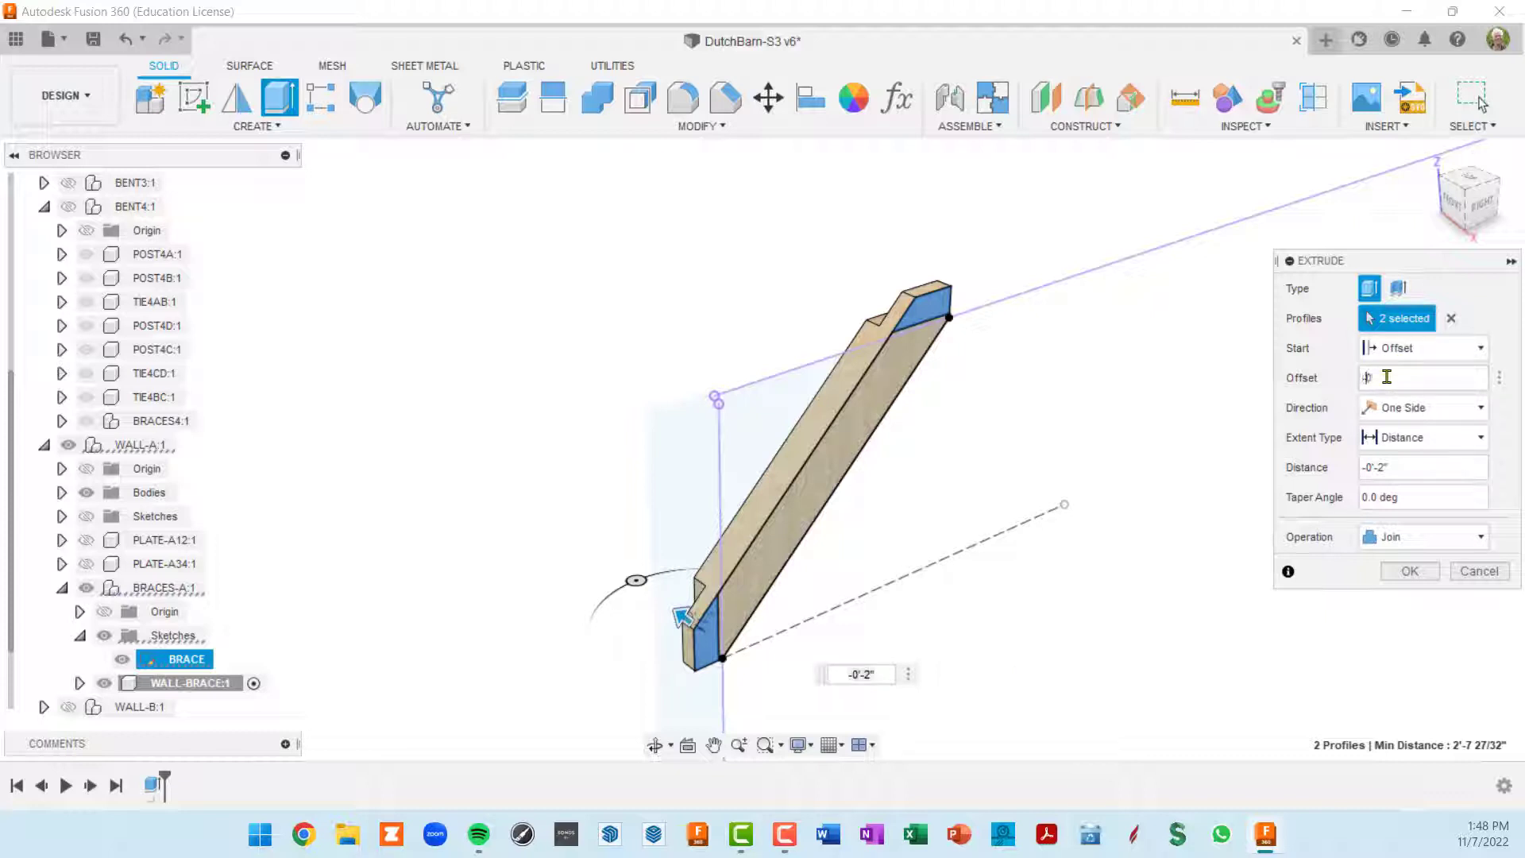
{"action": "key", "text": "Delete"}
{"action": "key", "text": "Delete"}
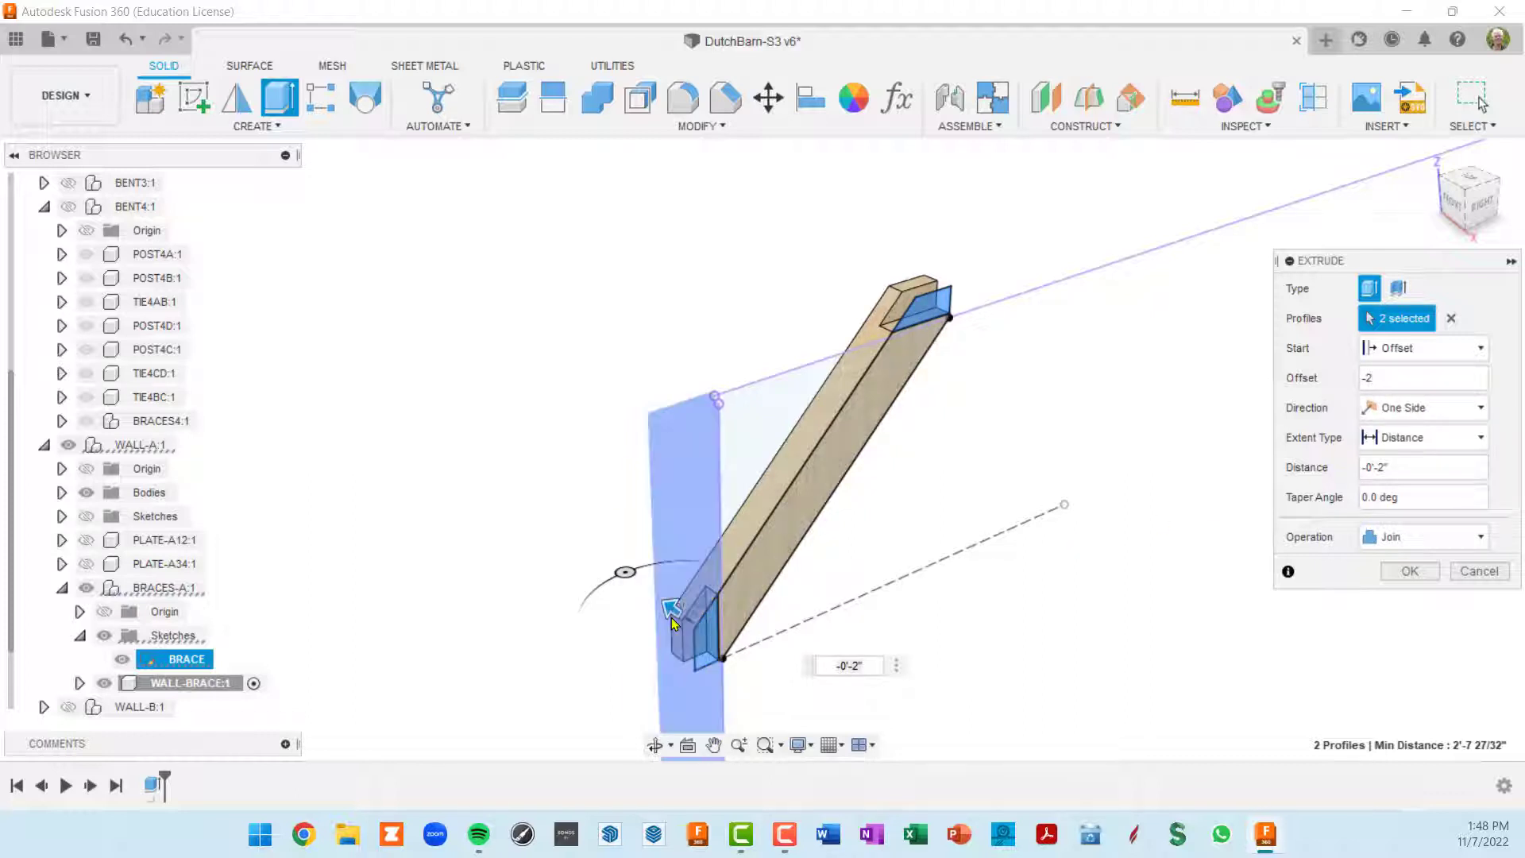
{"action": "left_click", "coordinate": [1403, 467]}
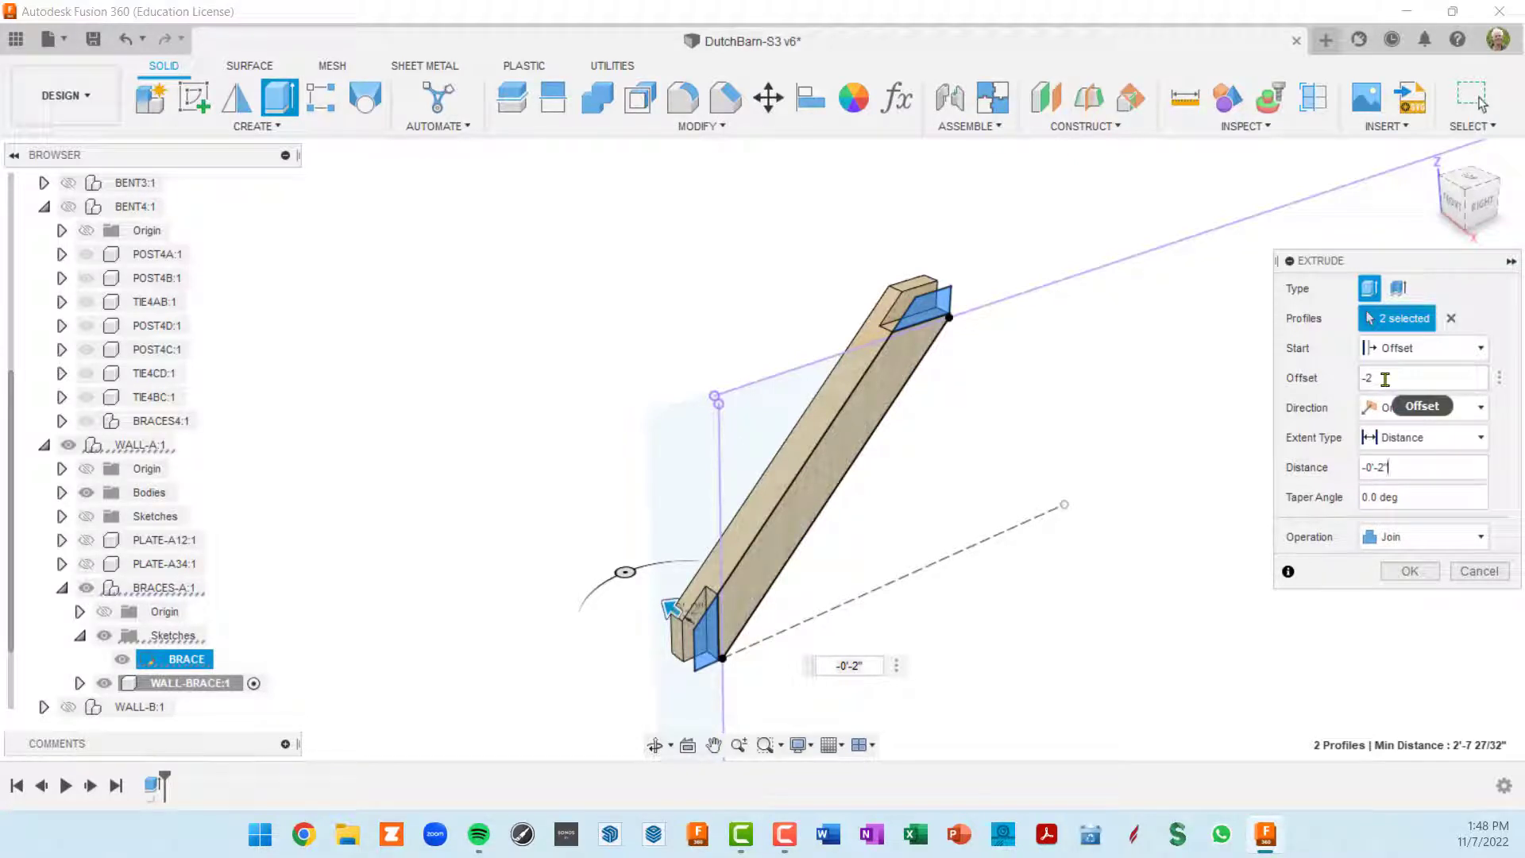
{"action": "left_click", "coordinate": [1411, 573]}
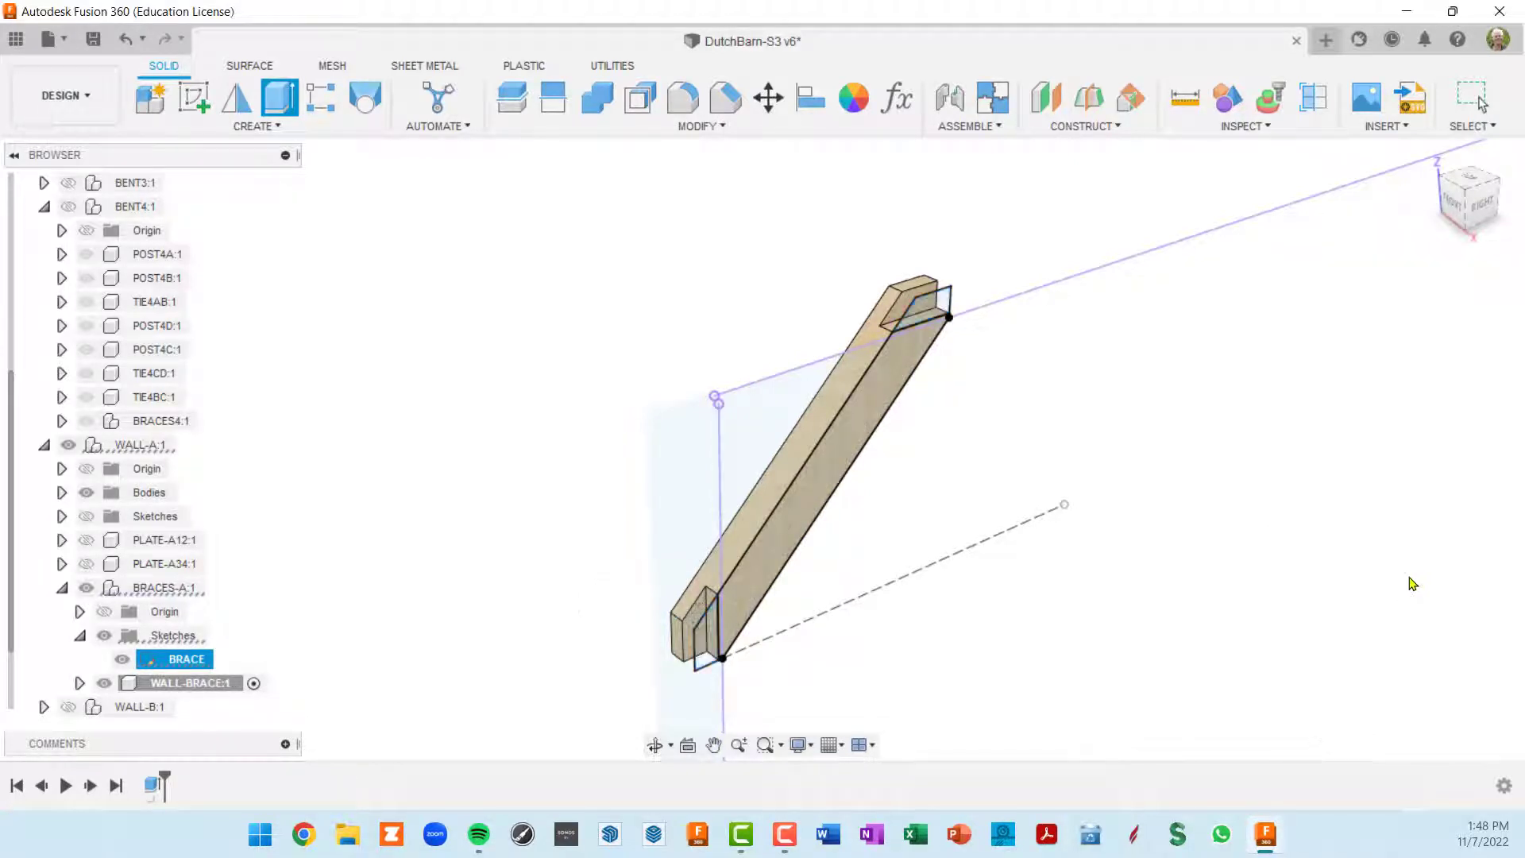
Step: Hide the sketches of BRACES-A and unisolate the WALL-BRACE component to bring back the whole frame
{"action": "left_click", "coordinate": [106, 637]}
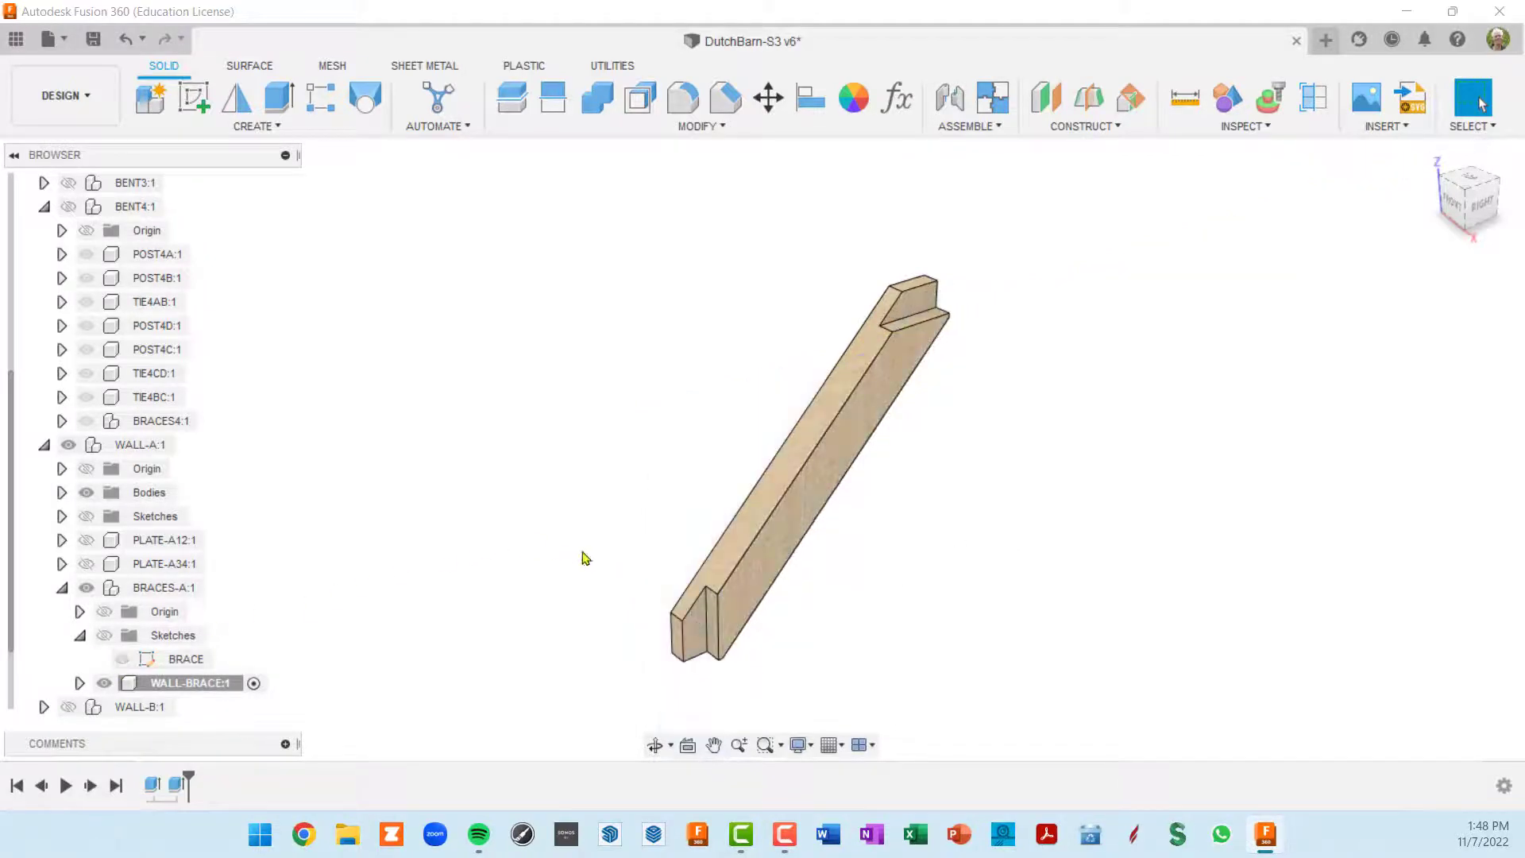
{"action": "middle_click_drag", "start_coordinate": [662, 620], "coordinate": [760, 584], "text": "shift"}
{"action": "right_click", "coordinate": [197, 682]}
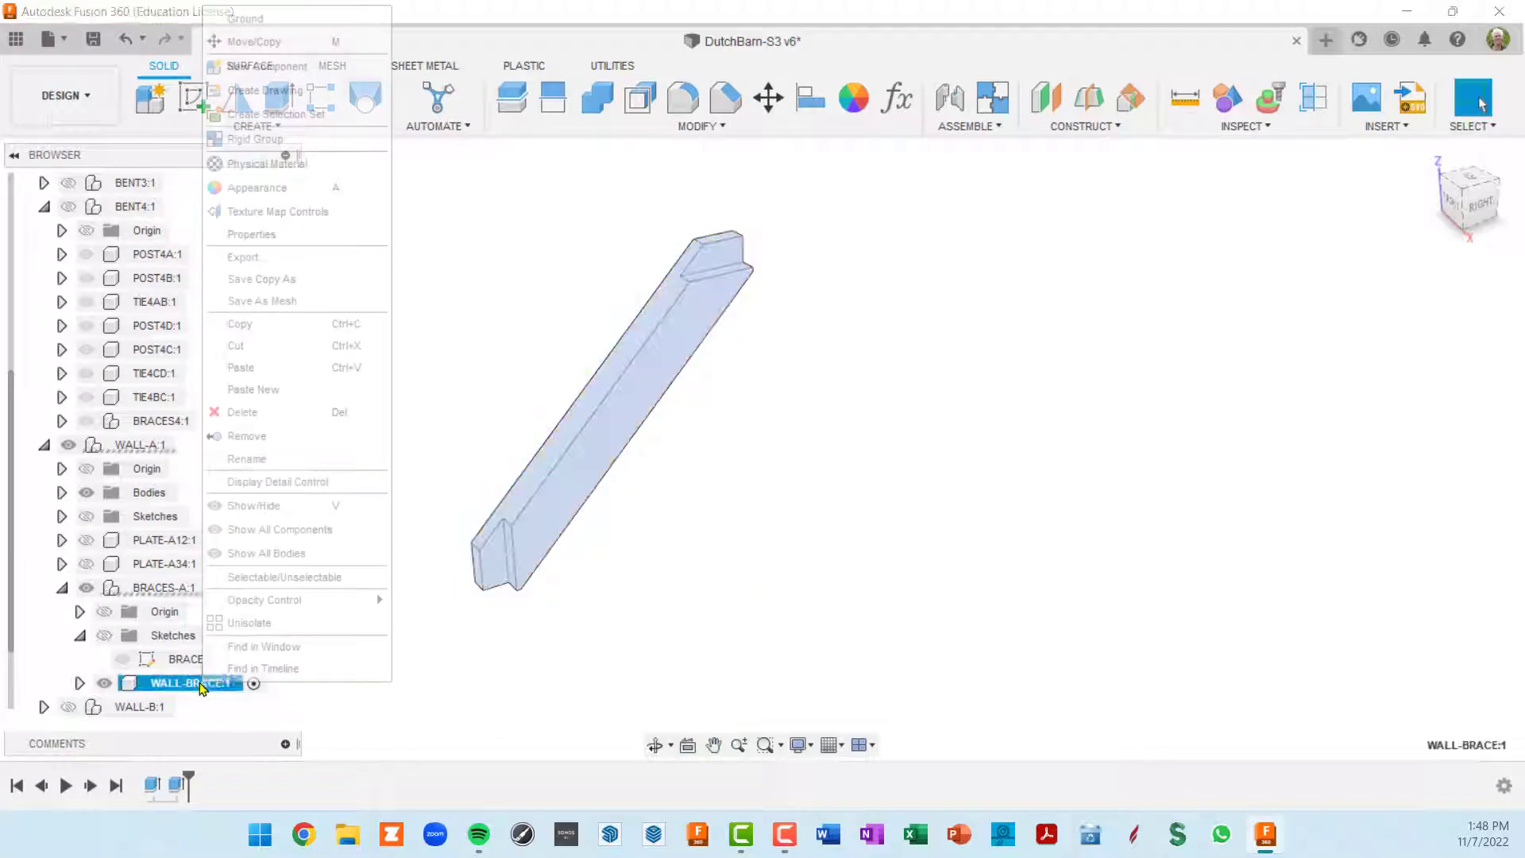
{"action": "left_click", "coordinate": [256, 626]}
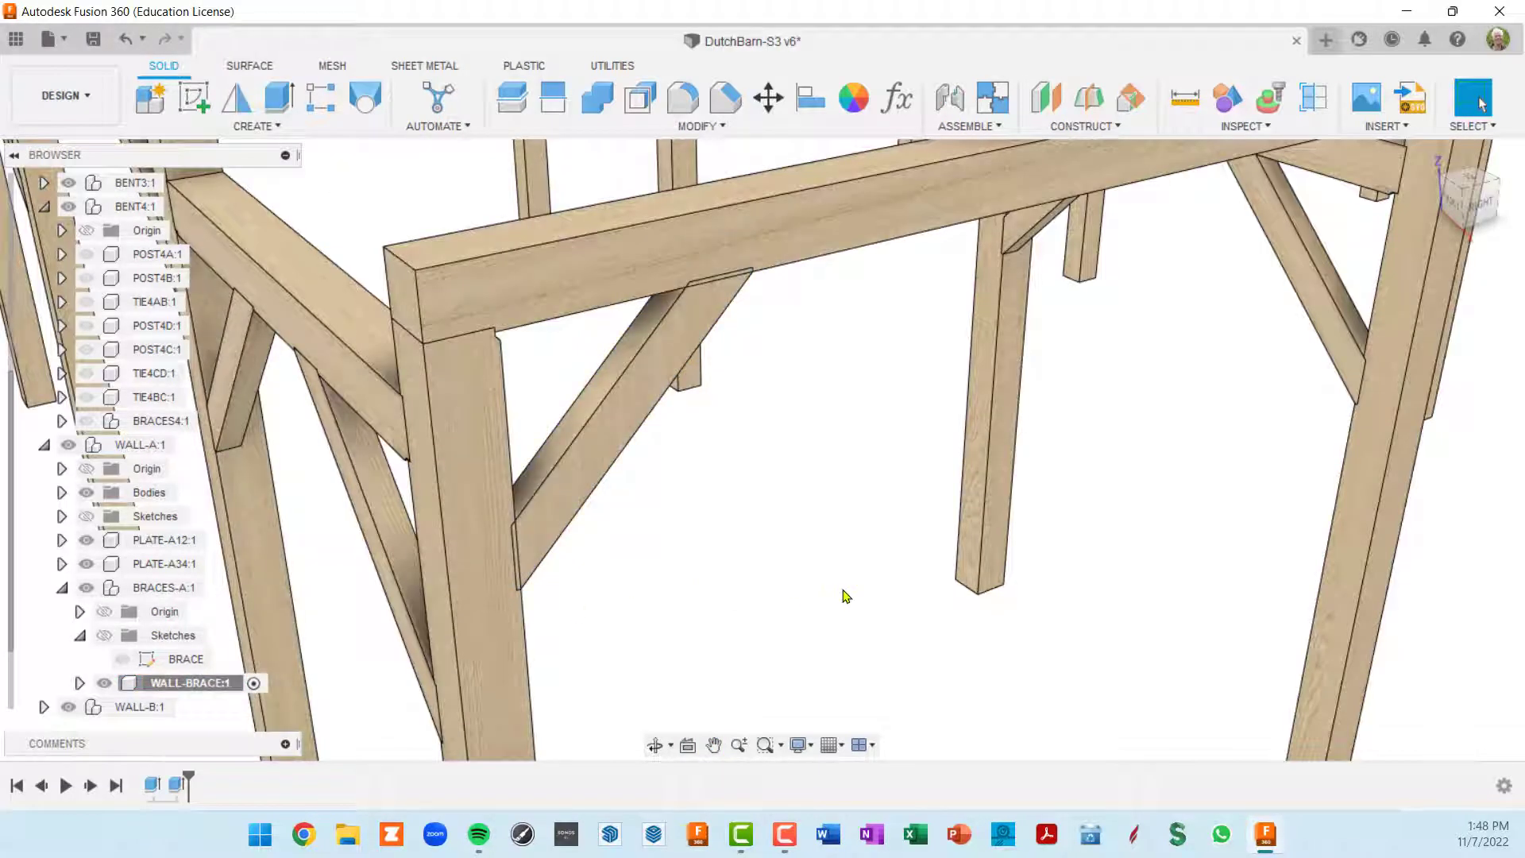
Step: Activate the BRACES-A component with the full length of WALL-A in view
{"action": "scroll", "coordinate": [892, 598], "scroll_direction": "down", "scroll_amount": 5}
{"action": "middle_click_drag", "start_coordinate": [889, 599], "coordinate": [850, 575], "text": "shift"}
{"action": "middle_click_drag", "start_coordinate": [865, 487], "coordinate": [469, 453]}
{"action": "scroll", "coordinate": [813, 499], "scroll_direction": "down", "scroll_amount": 3}
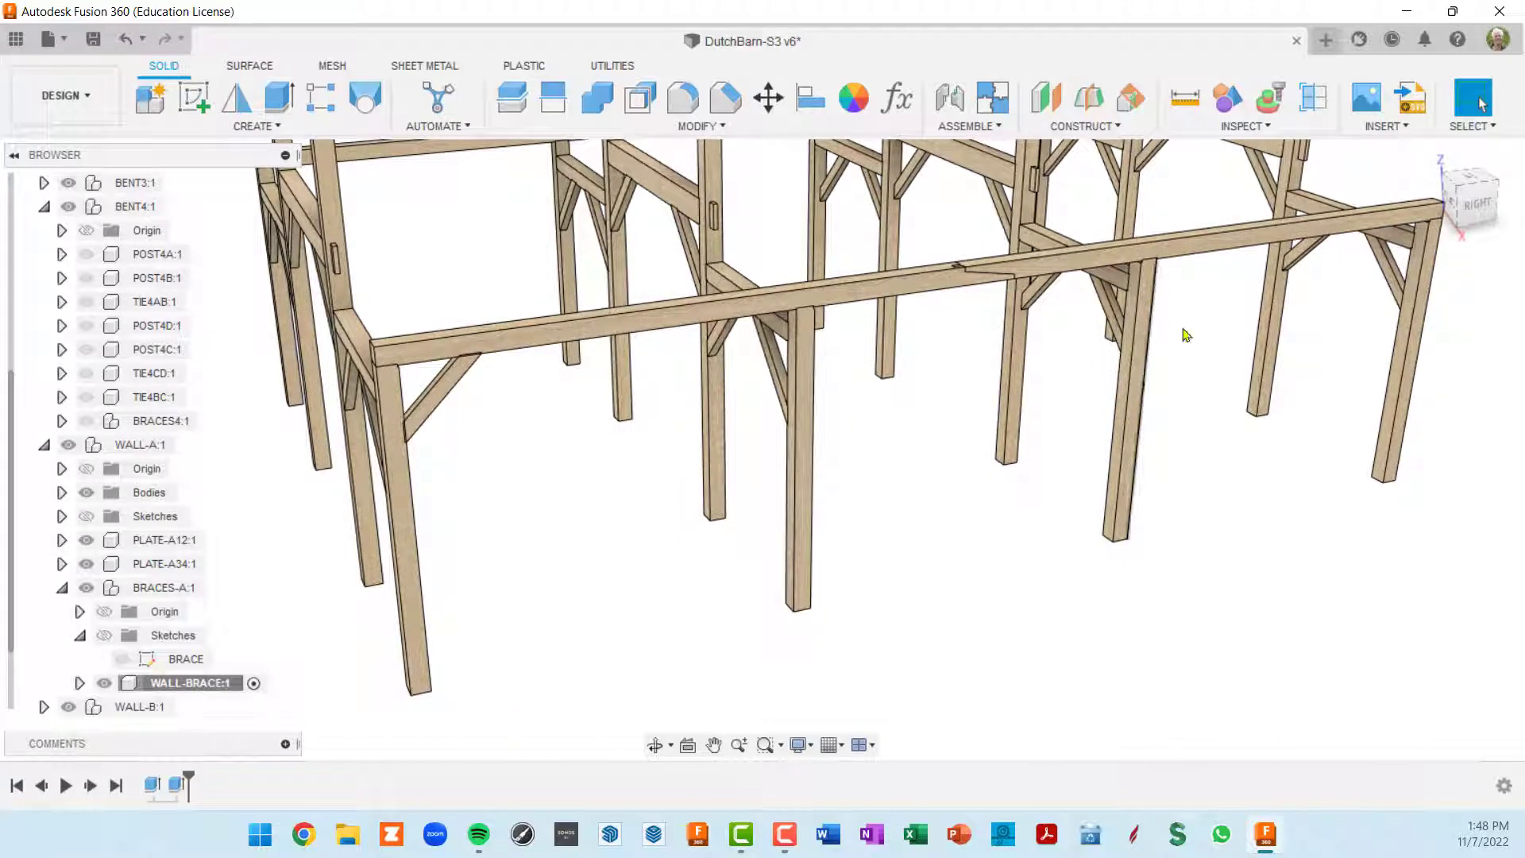
{"action": "scroll", "coordinate": [861, 359], "scroll_direction": "down", "scroll_amount": 3}
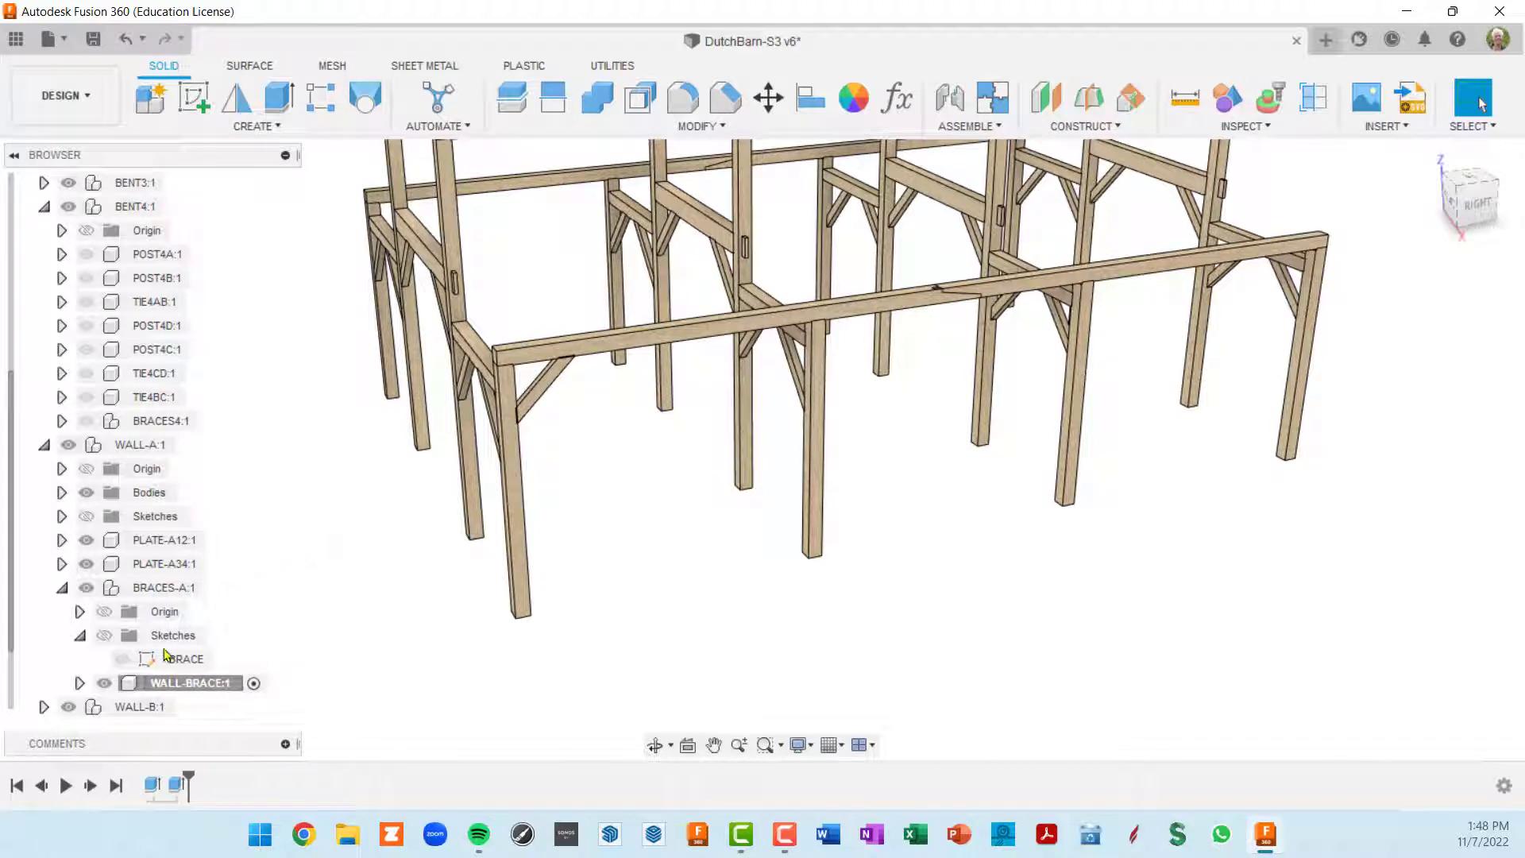
{"action": "left_click", "coordinate": [215, 587]}
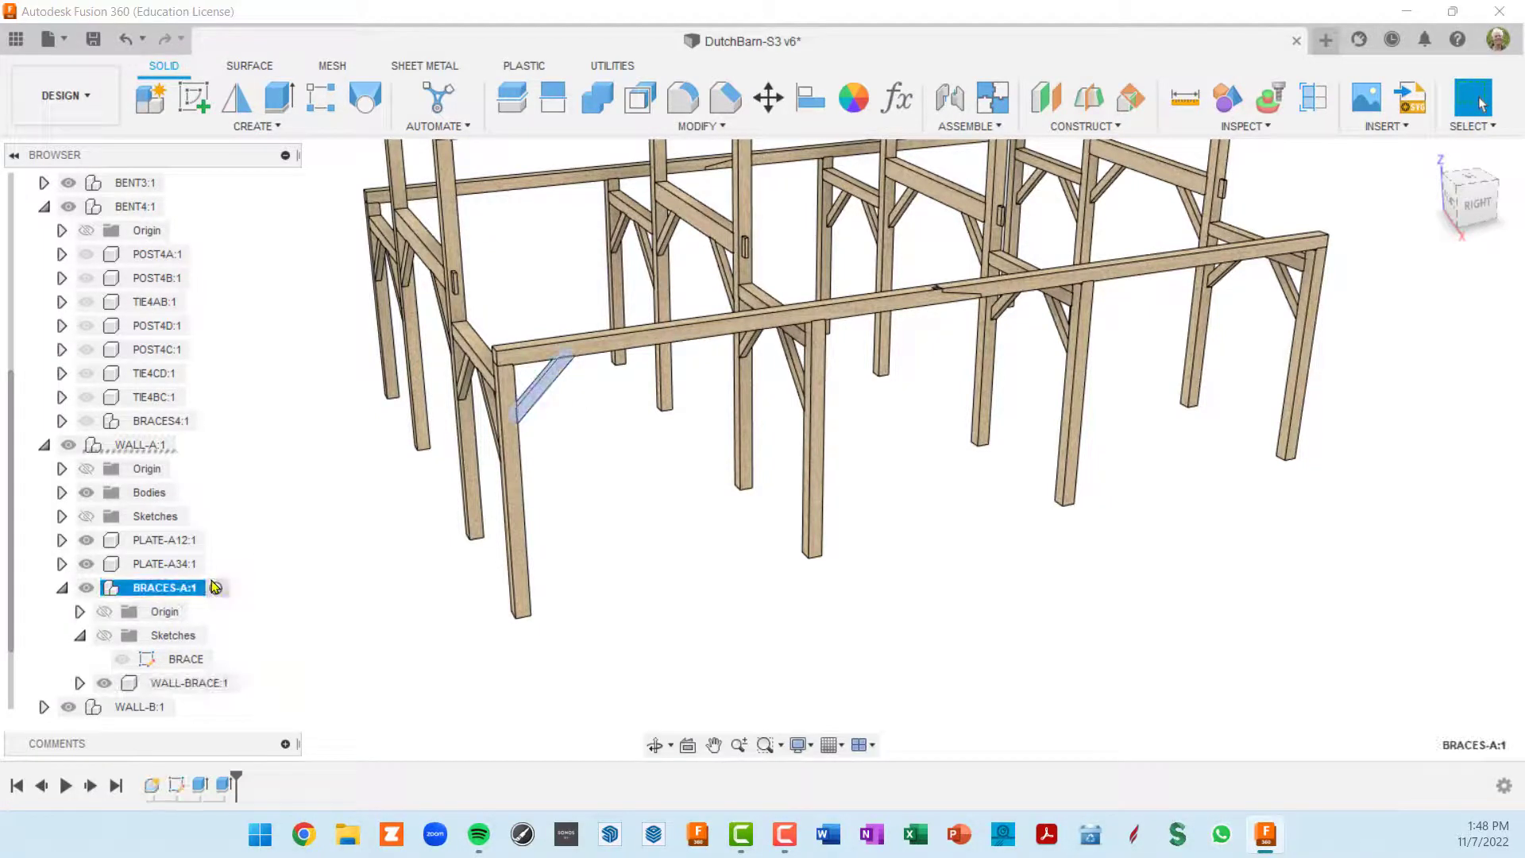
Step: Collapse the BENT4 branch of the component tree, leaving the contents of BRACES-A expanded
{"action": "left_click", "coordinate": [63, 588]}
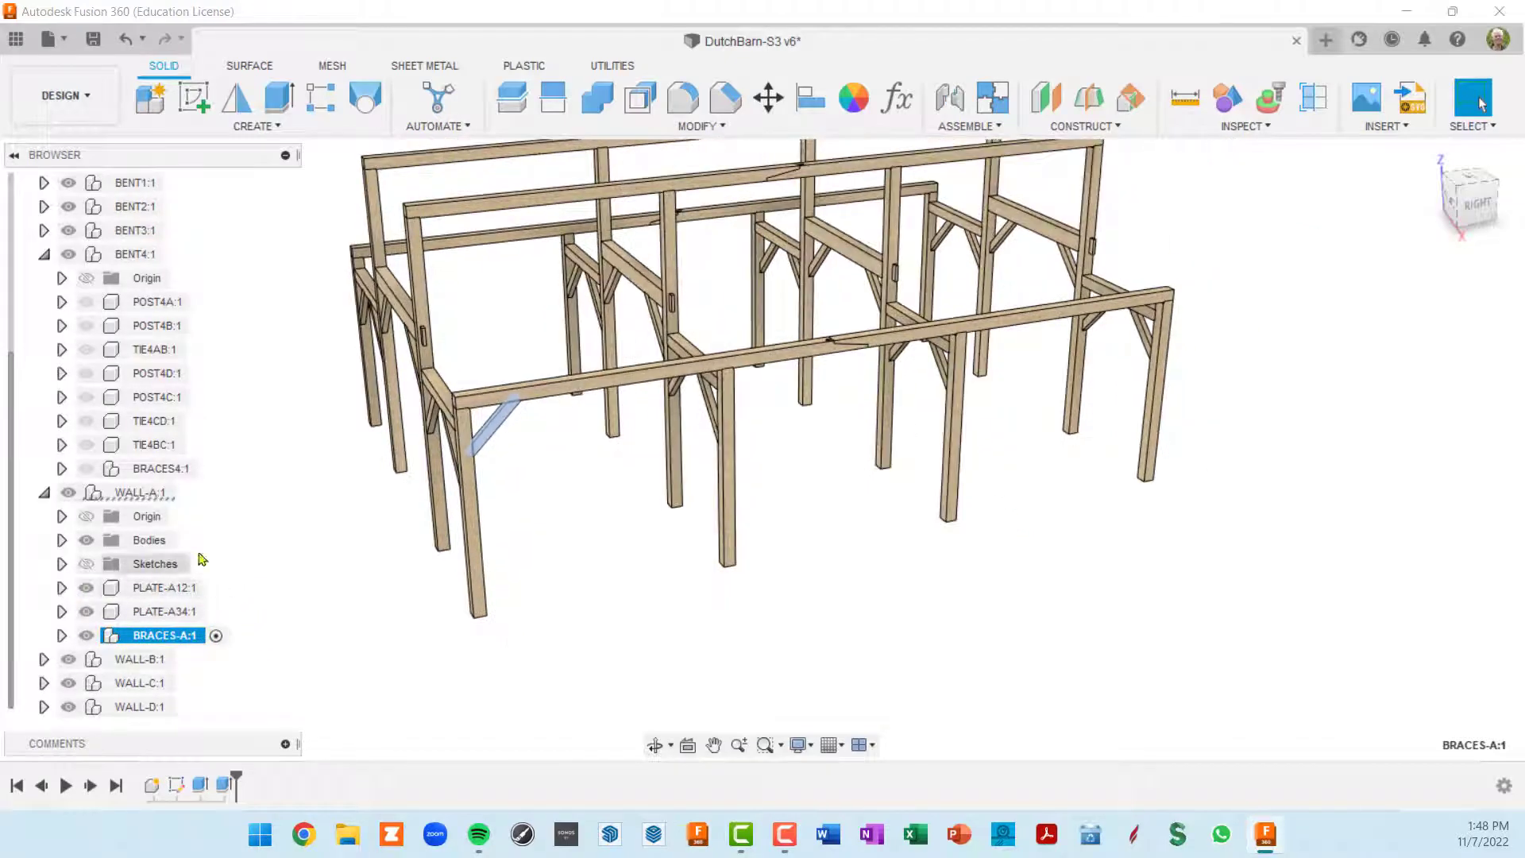
{"action": "left_click", "coordinate": [44, 255]}
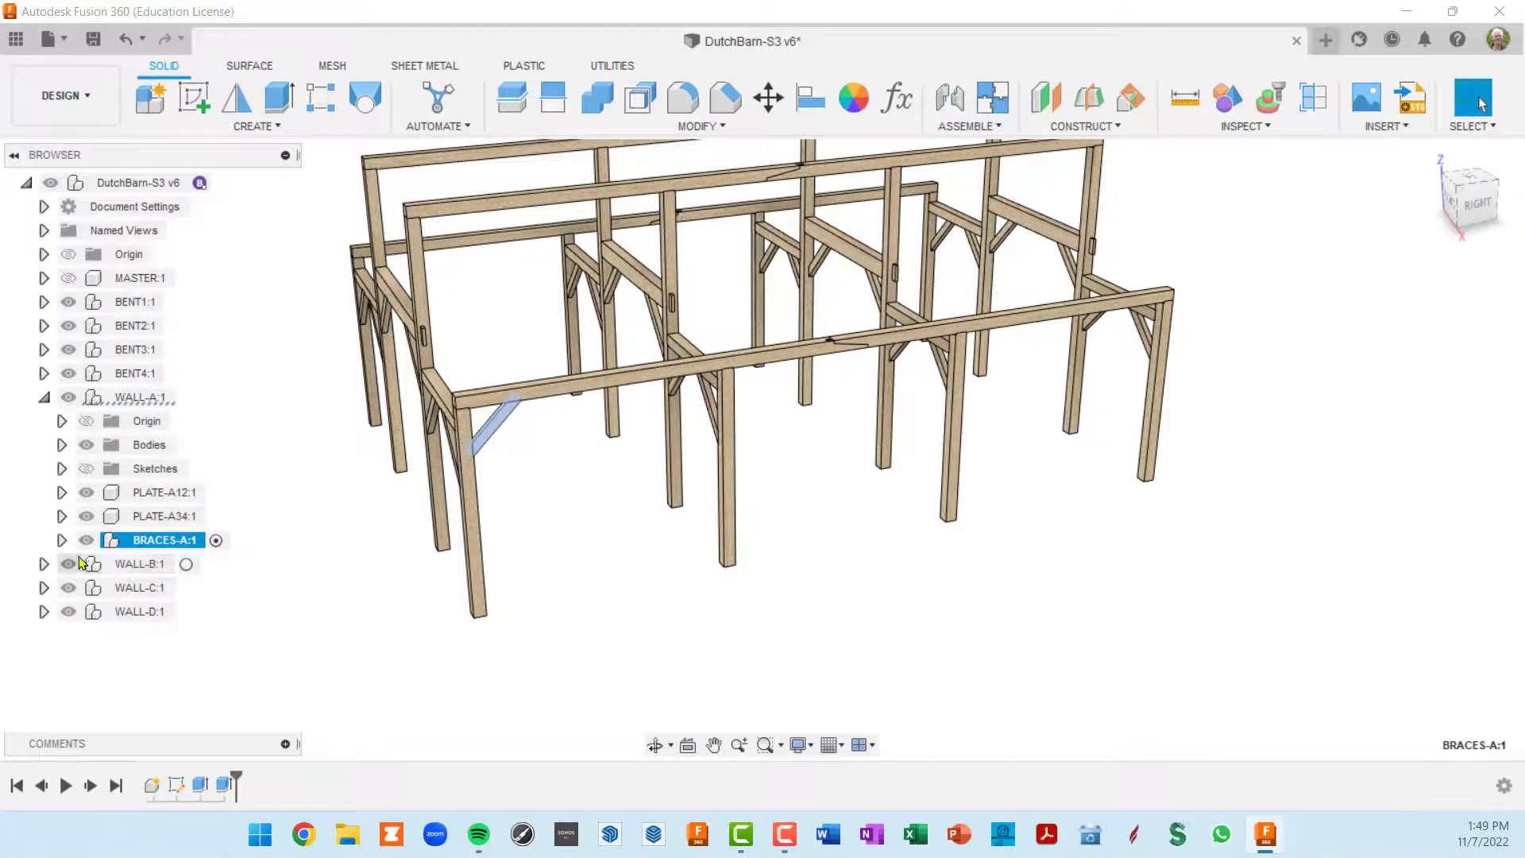
{"action": "left_click", "coordinate": [62, 540]}
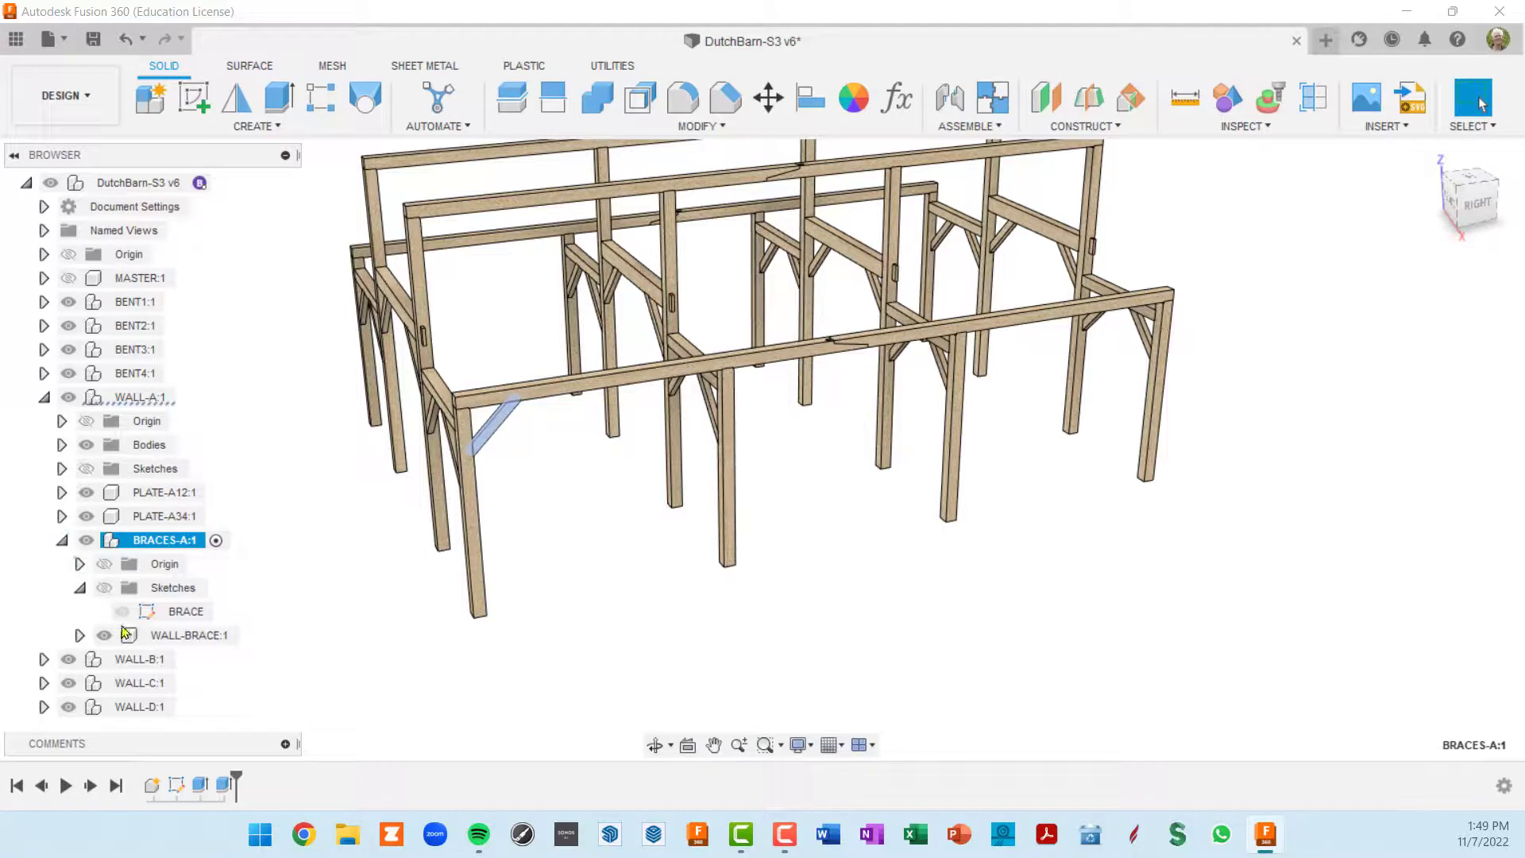
Step: Copy the WALL-BRACE component and paste it into BRACES-A as a second linked instance
{"action": "left_click", "coordinate": [230, 636]}
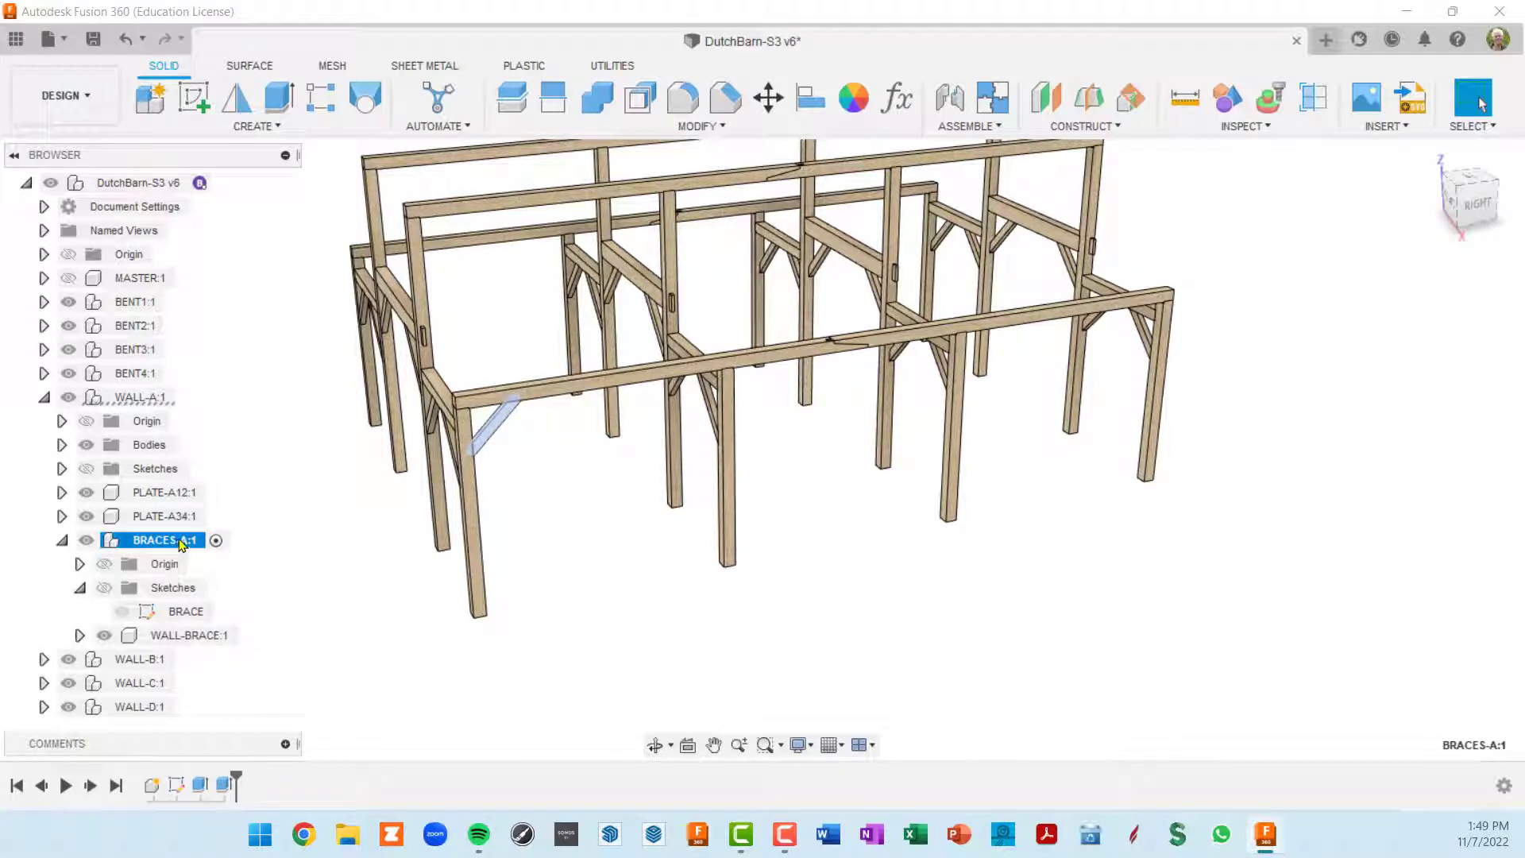
{"action": "right_click", "coordinate": [198, 639]}
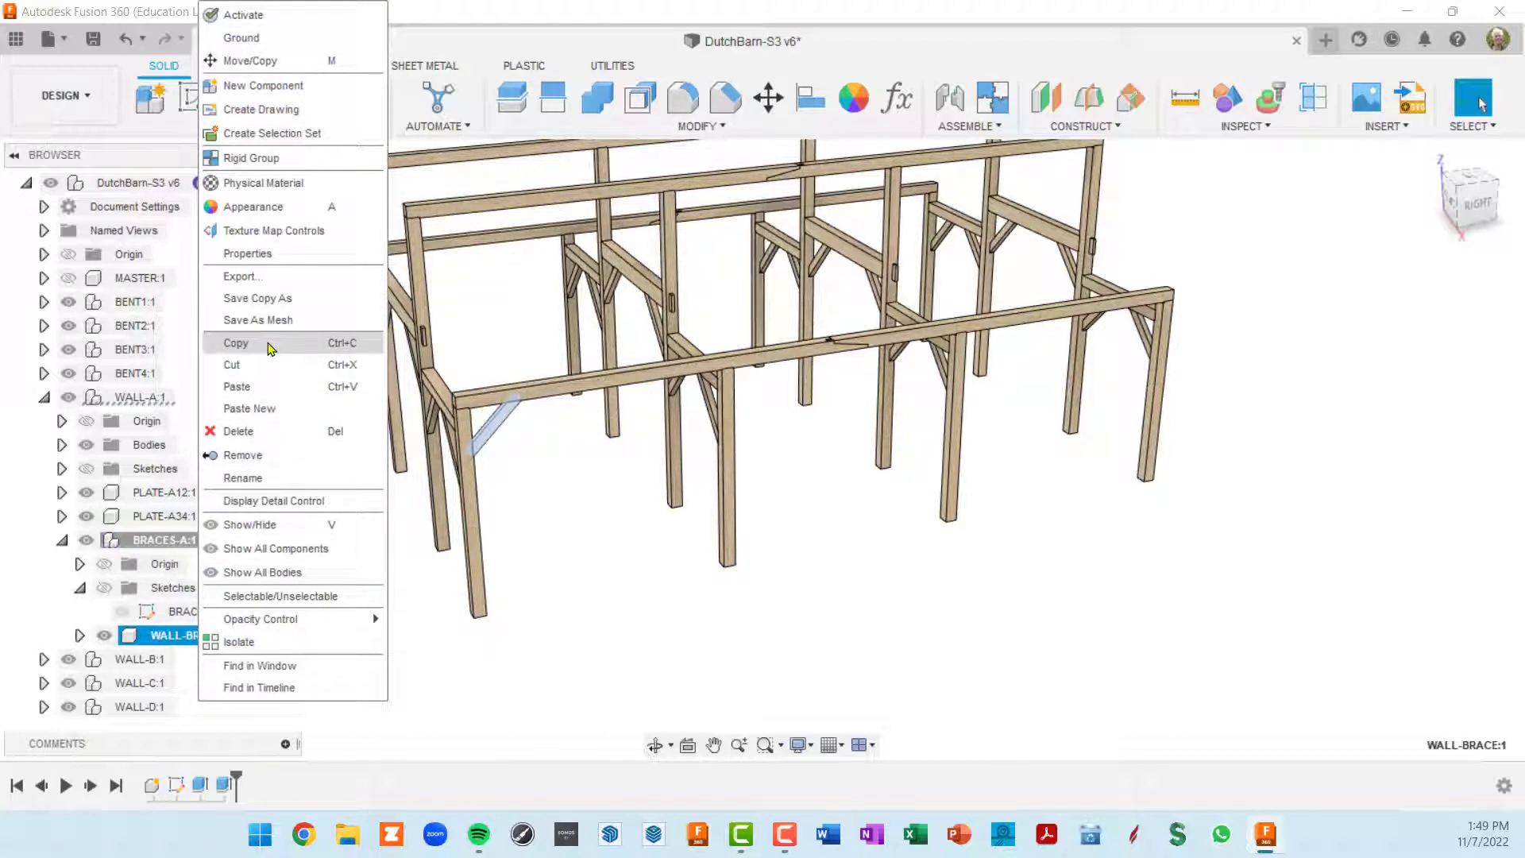
{"action": "left_click", "coordinate": [270, 348]}
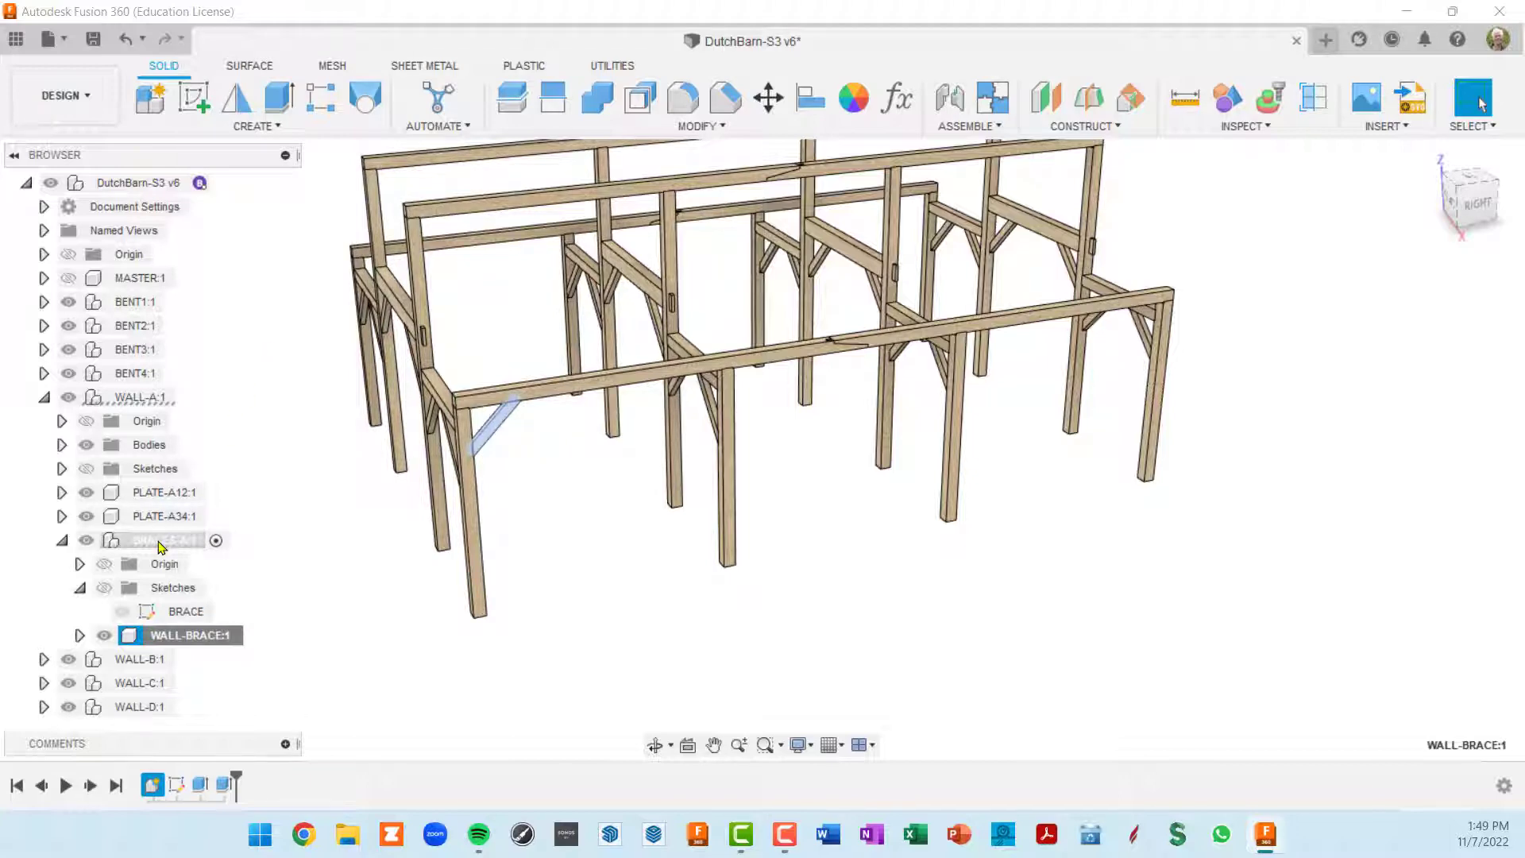
{"action": "right_click", "coordinate": [159, 544]}
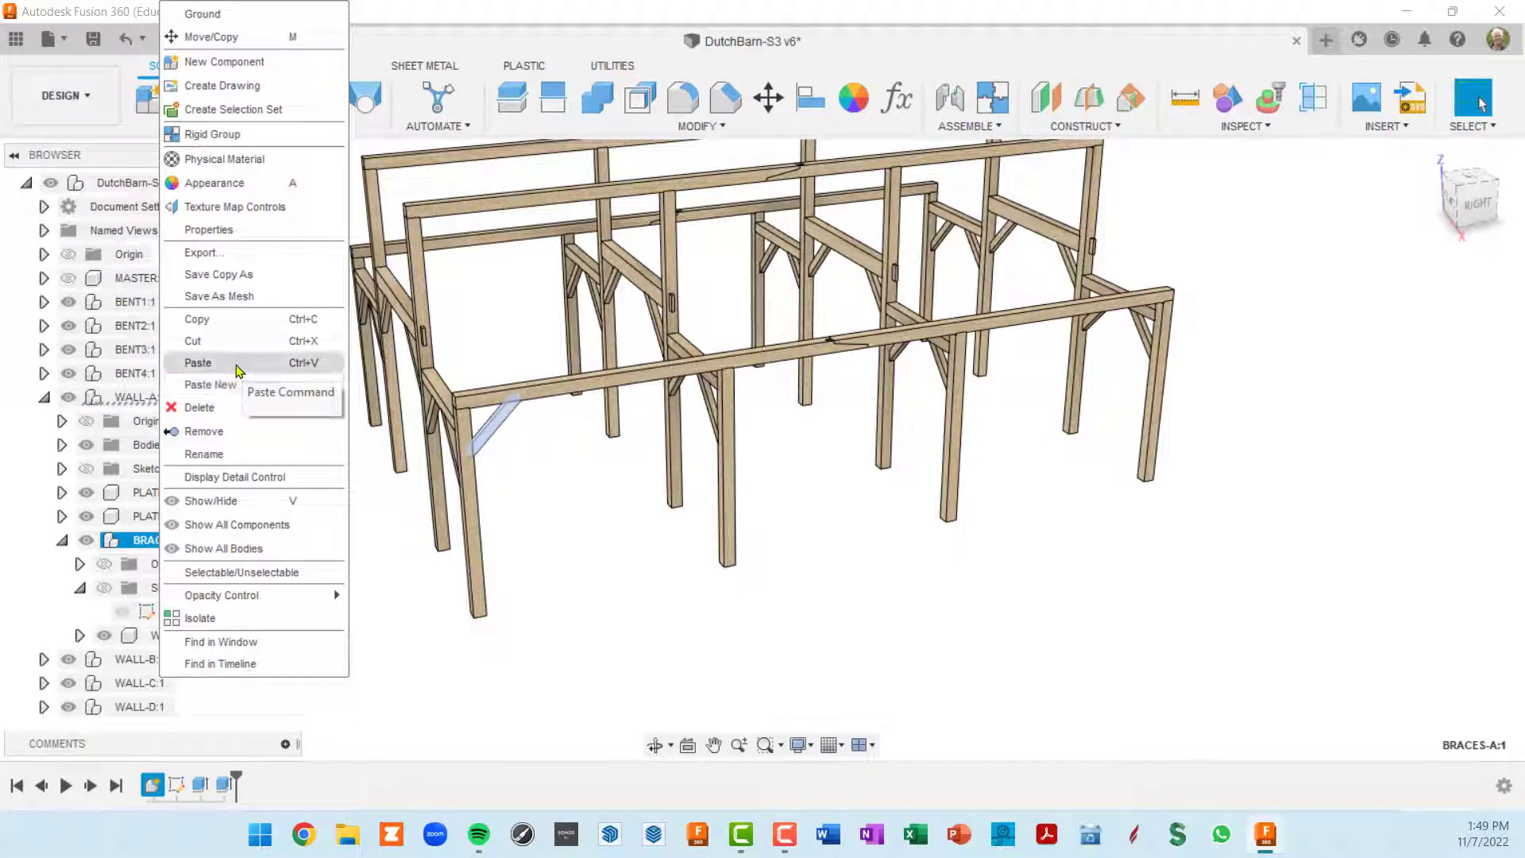
{"action": "left_click", "coordinate": [237, 364]}
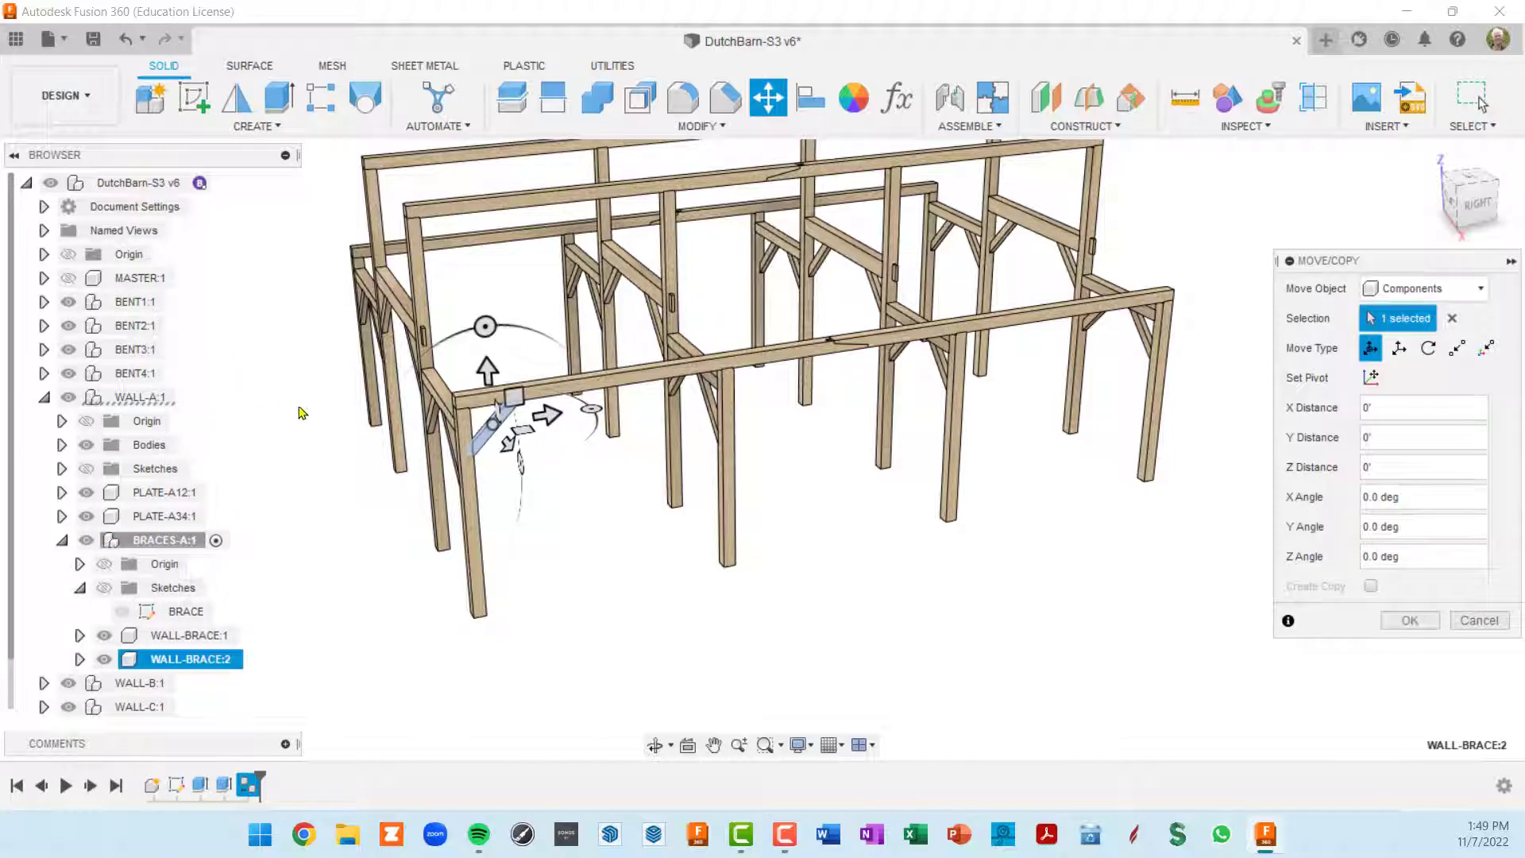
Step: Move the pasted brace about 8'-2 3/64" along Y toward the second post and rotate it -90 deg about X
{"action": "left_click_drag", "start_coordinate": [554, 427], "coordinate": [700, 416]}
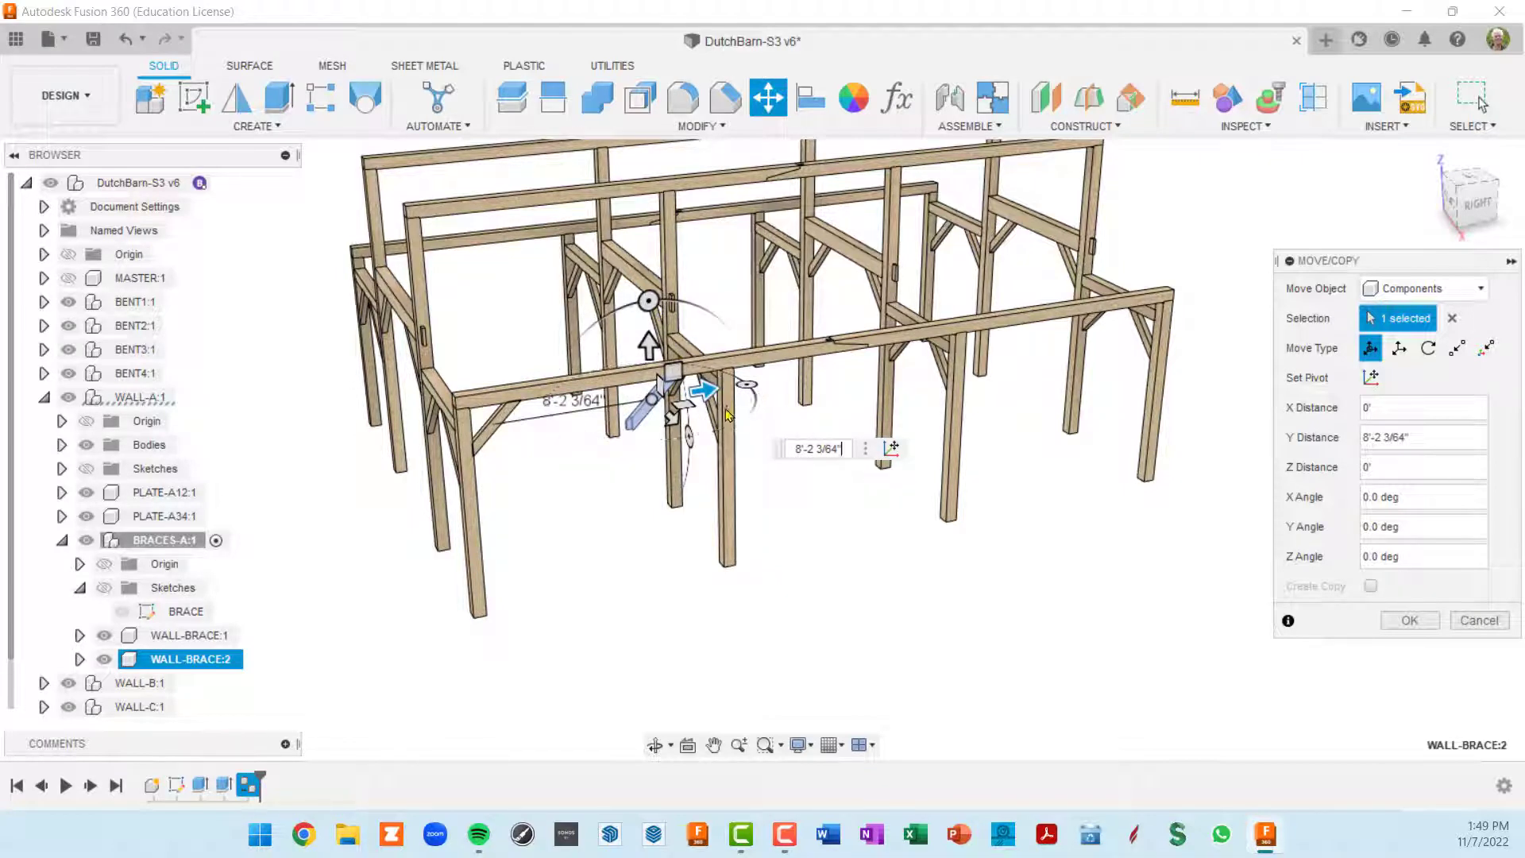
{"action": "left_click_drag", "start_coordinate": [658, 309], "coordinate": [751, 391]}
{"action": "scroll", "coordinate": [691, 444], "scroll_direction": "up", "scroll_amount": 5}
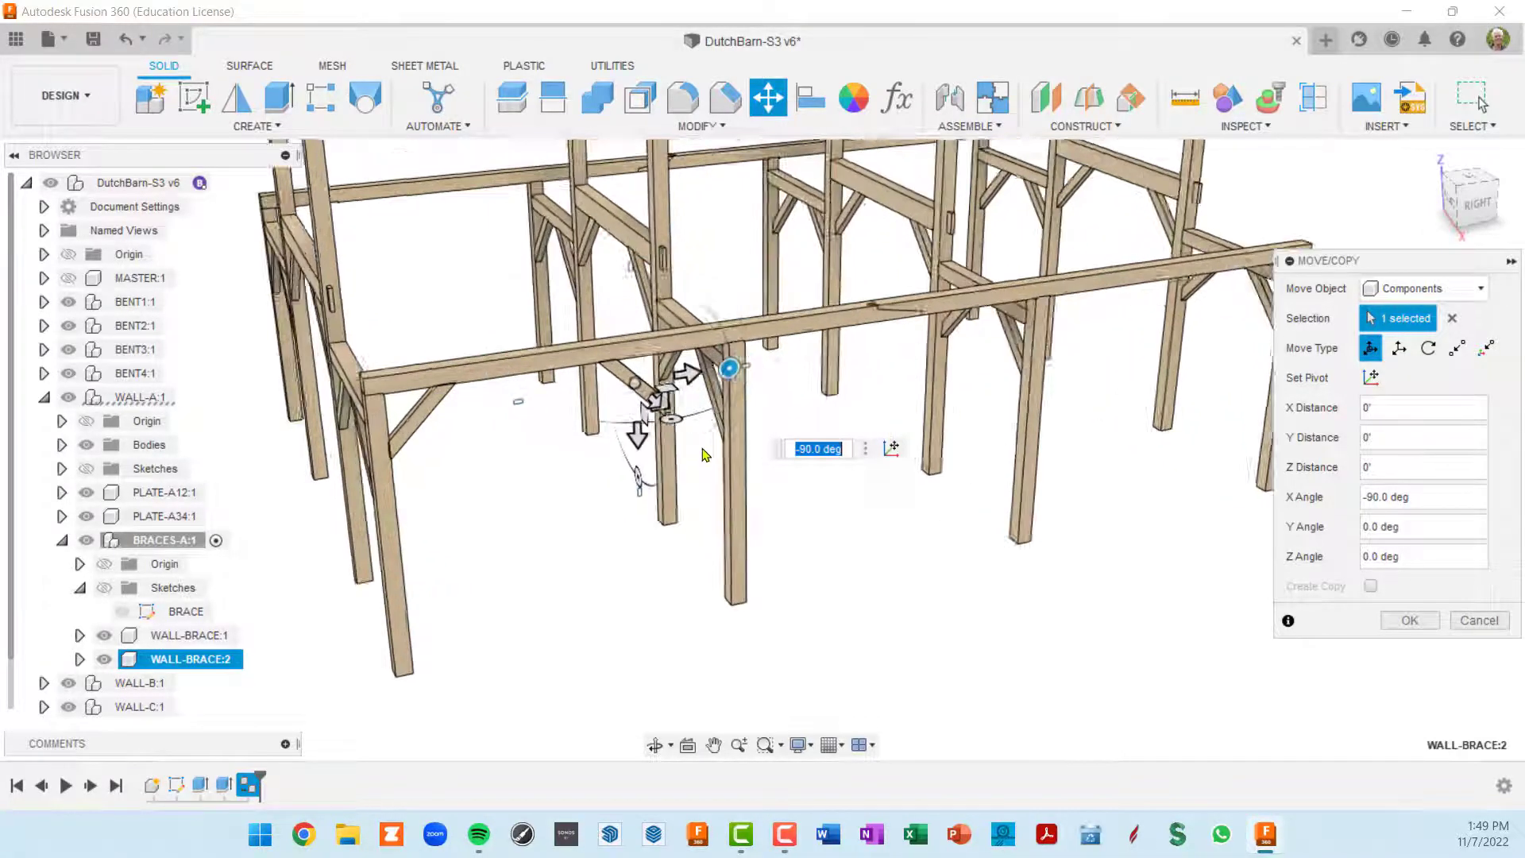
{"action": "scroll", "coordinate": [674, 455], "scroll_direction": "up", "scroll_amount": 2}
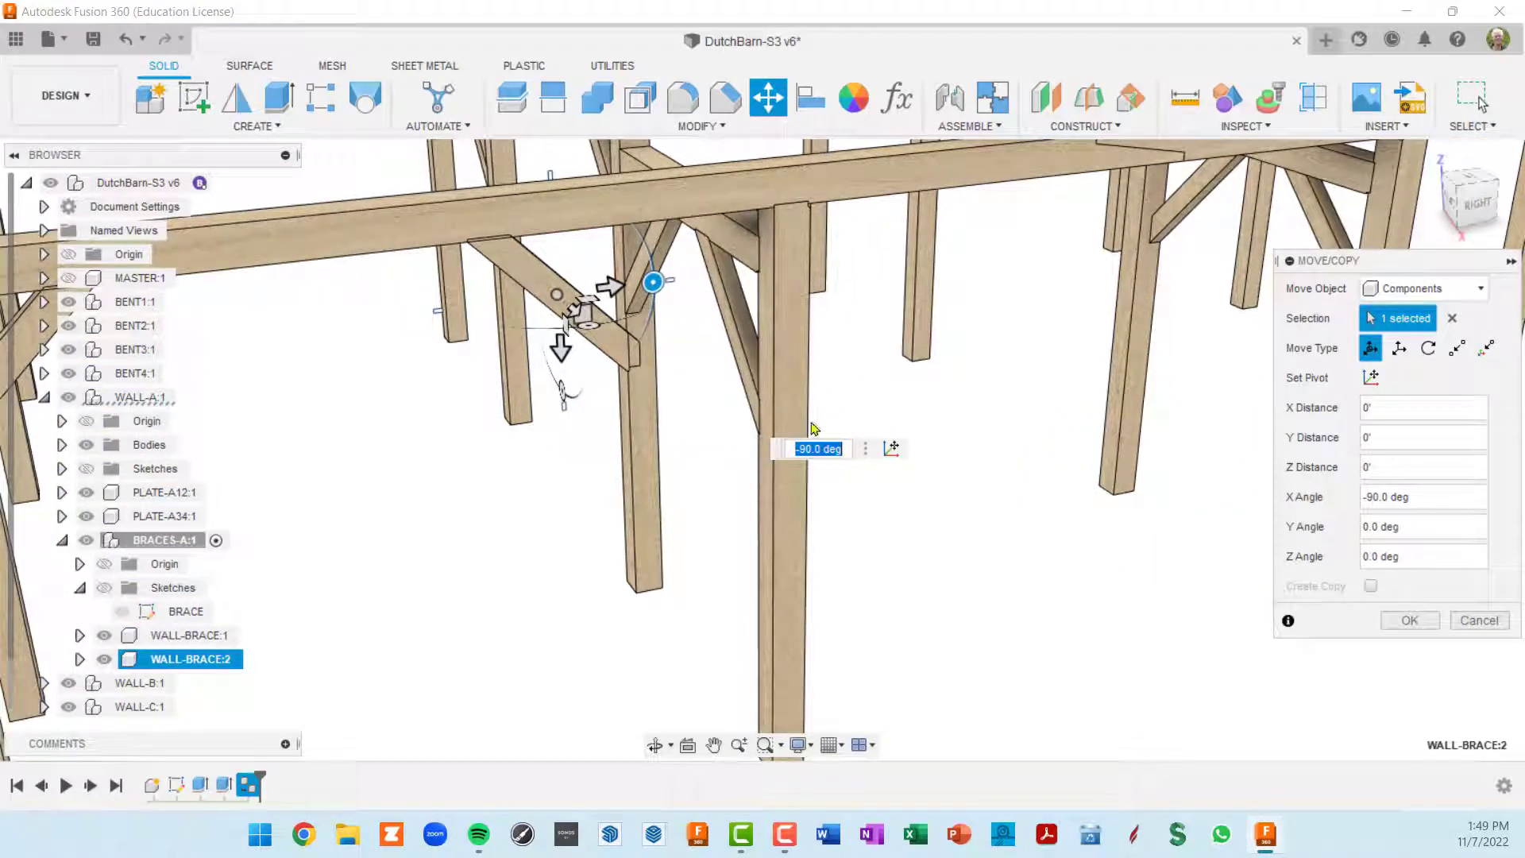
Step: Set the move pivot on the rotated brace's lower shoulder corner and turn it -45 deg about Z to align with the post
{"action": "left_click", "coordinate": [893, 454]}
{"action": "scroll", "coordinate": [689, 393], "scroll_direction": "up", "scroll_amount": 2}
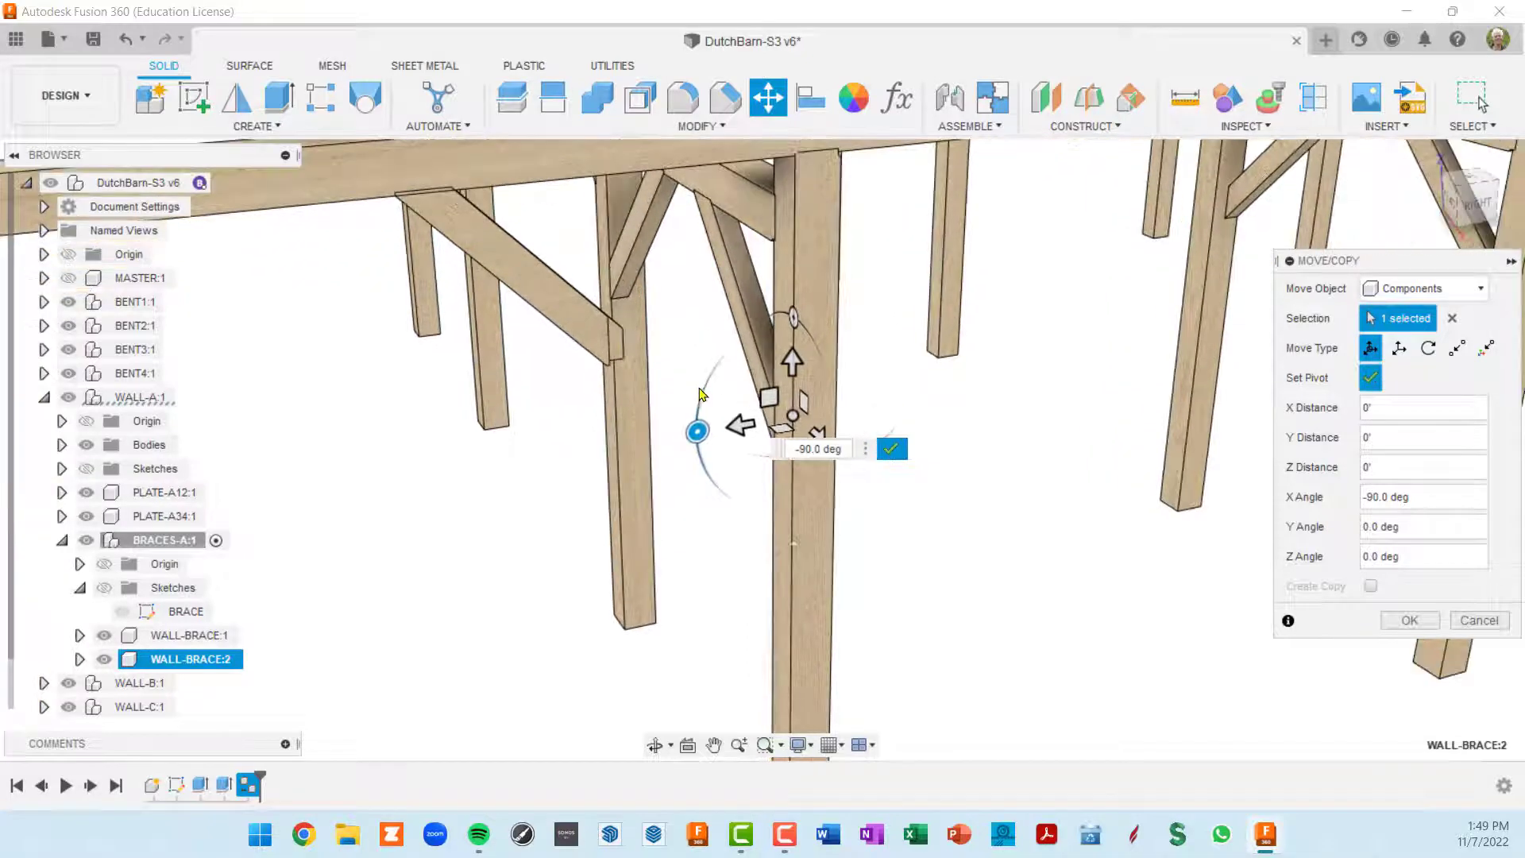
{"action": "scroll", "coordinate": [624, 368], "scroll_direction": "up", "scroll_amount": 3}
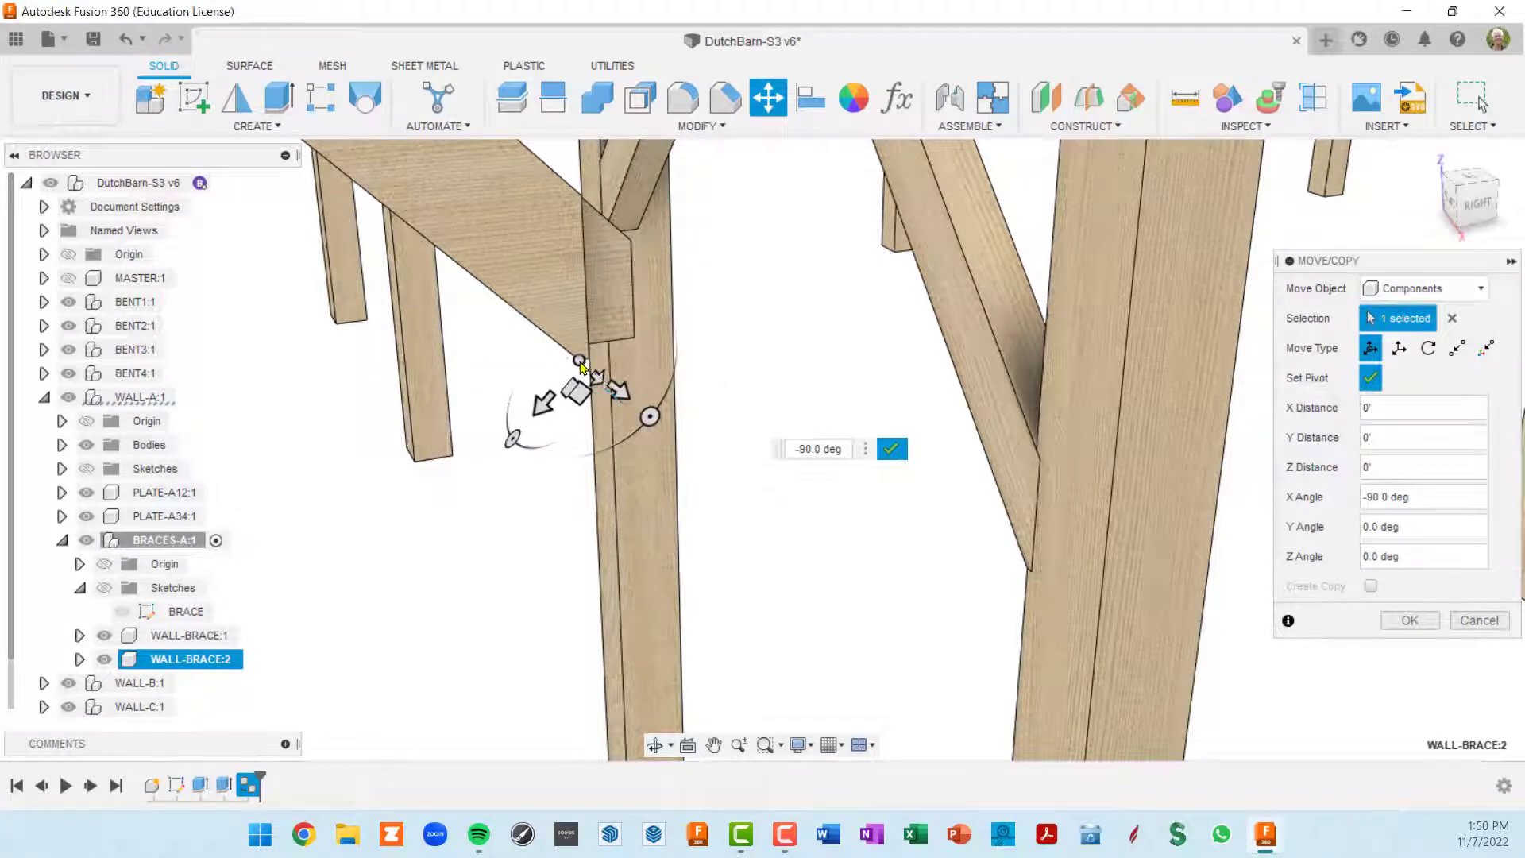
{"action": "left_click", "coordinate": [580, 362]}
{"action": "left_click_drag", "start_coordinate": [651, 419], "coordinate": [588, 449]}
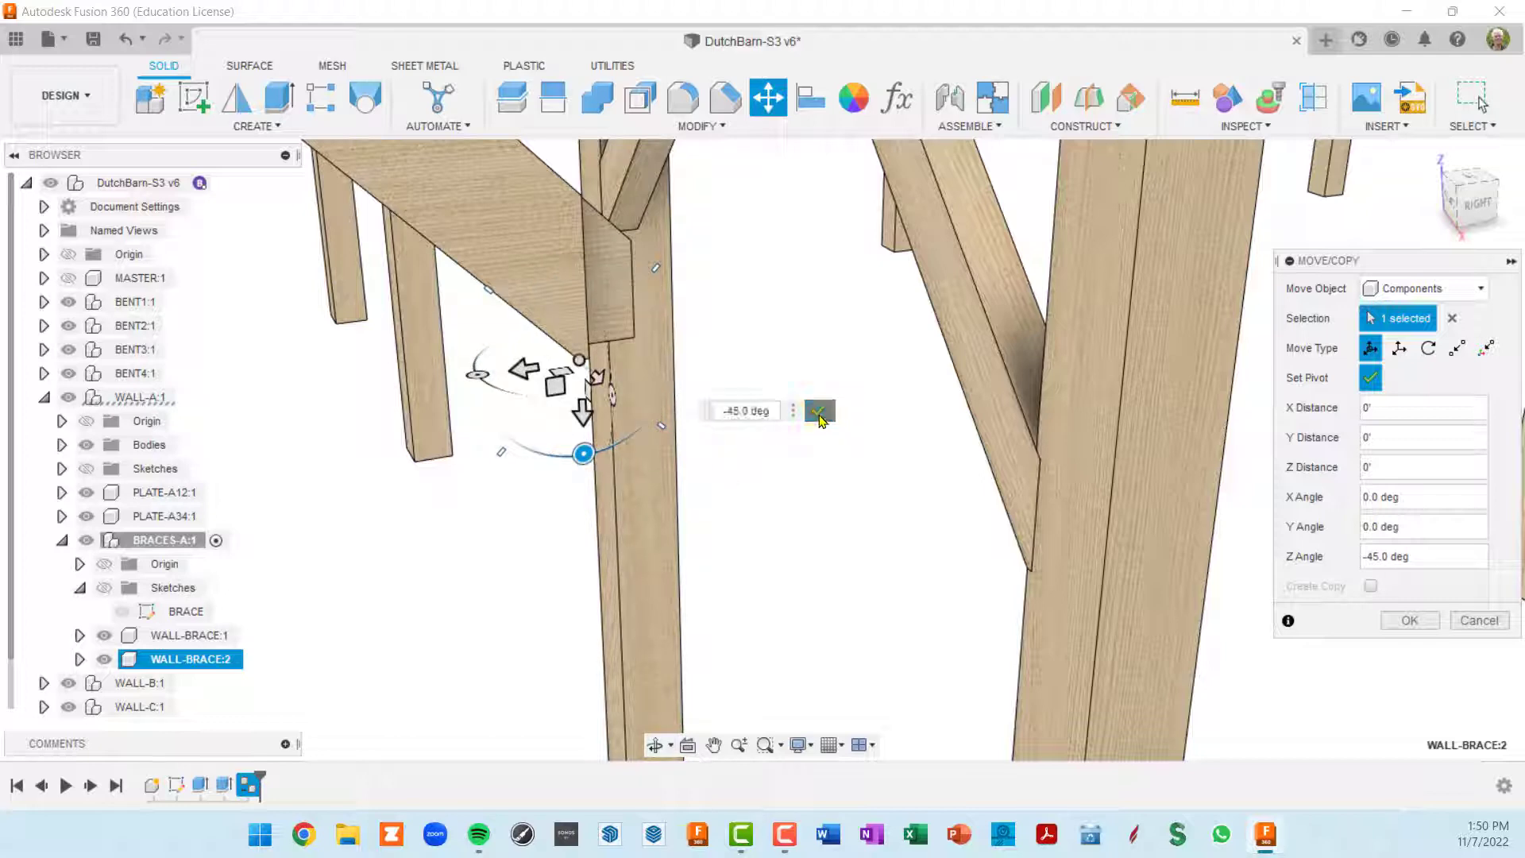
{"action": "left_click", "coordinate": [819, 413]}
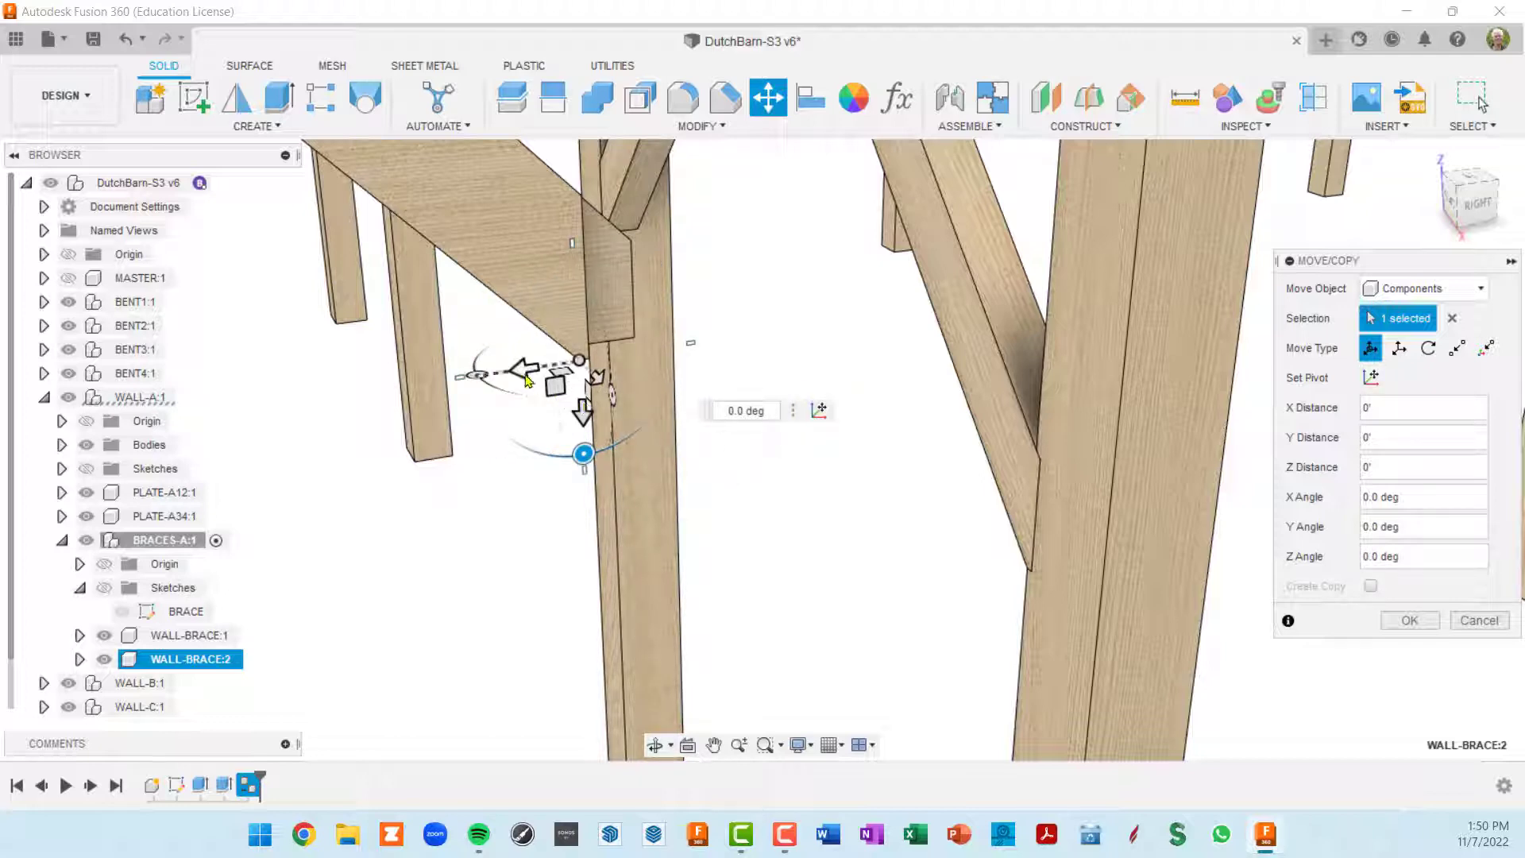
Step: Move the second brace -2'-8 3/64" along X so its shoulder corner meets the second post's face, and accept the move
{"action": "left_click_drag", "start_coordinate": [526, 380], "coordinate": [811, 351]}
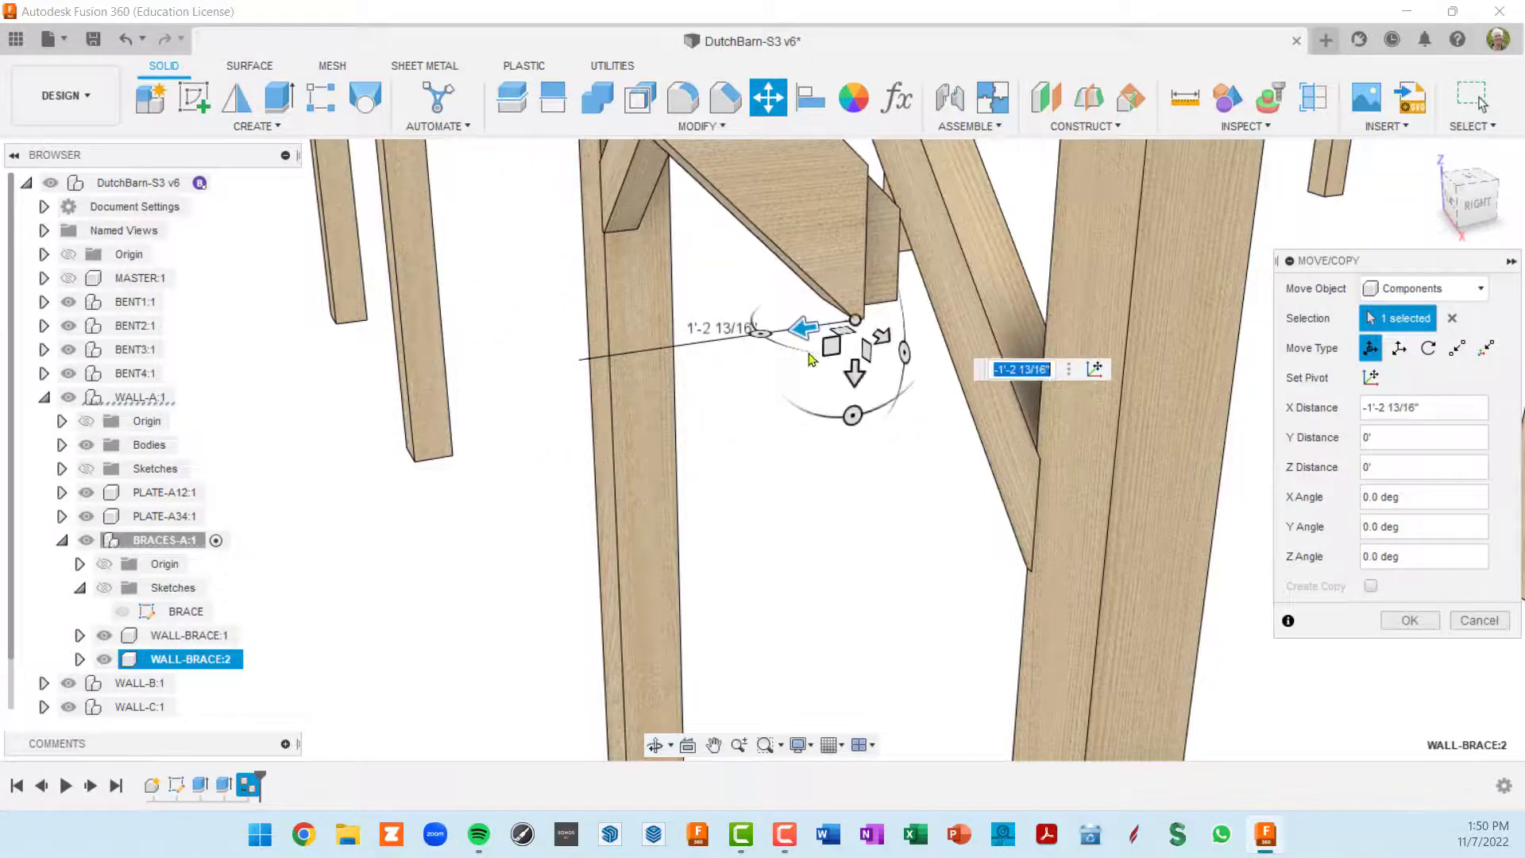
{"action": "left_click_drag", "start_coordinate": [1108, 280], "coordinate": [1132, 282]}
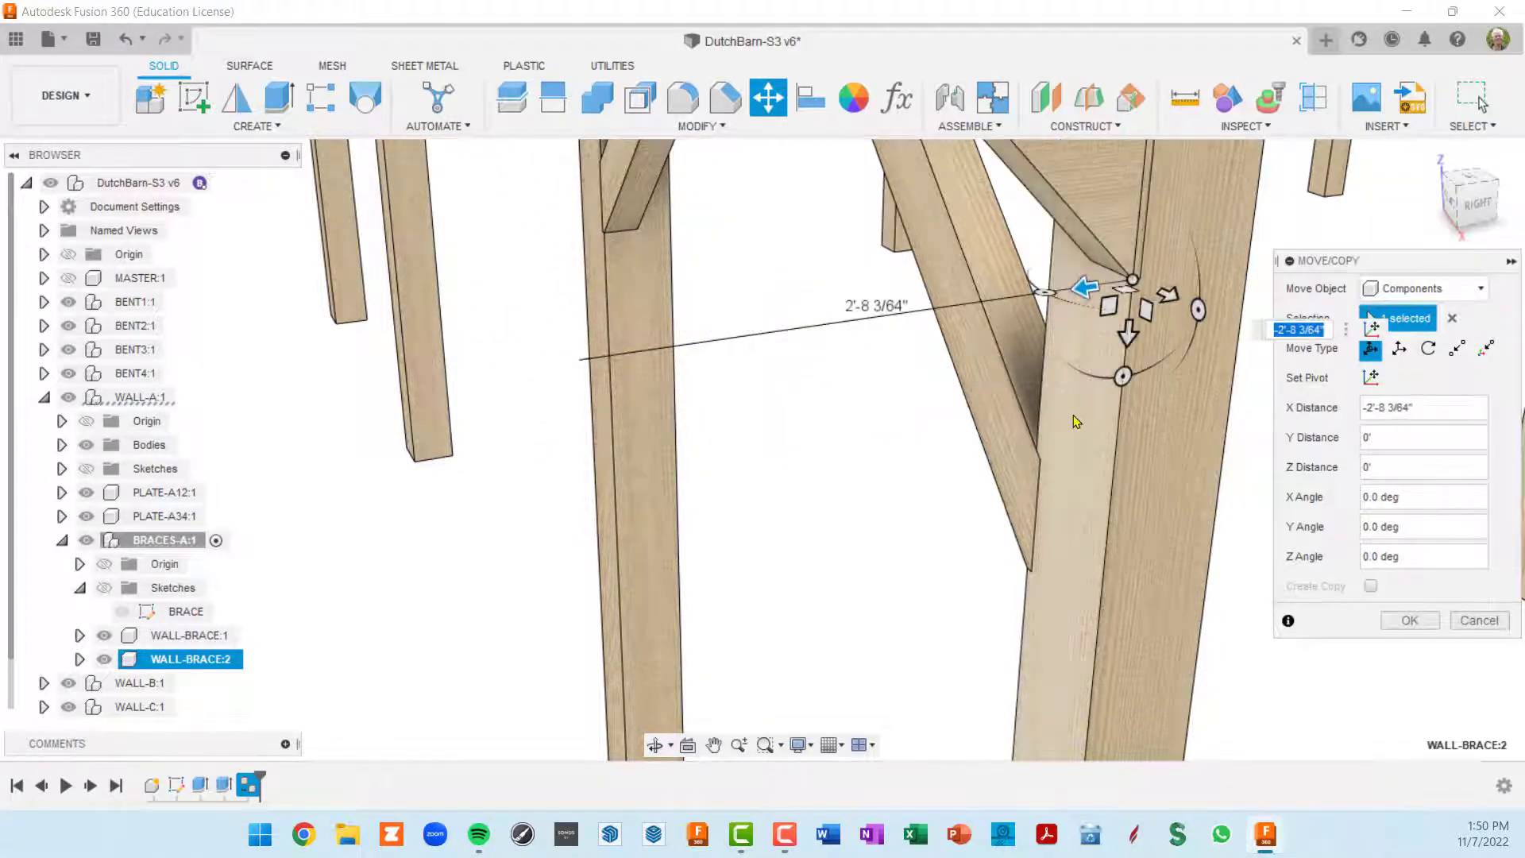
{"action": "scroll", "coordinate": [1116, 397], "scroll_direction": "down", "scroll_amount": 3}
{"action": "mouse_move", "coordinate": [1154, 395]}
{"action": "middle_mouse_down", "text": "shift"}
{"action": "mouse_move", "coordinate": [1137, 382]}
{"action": "mouse_move", "coordinate": [1147, 401]}
{"action": "middle_mouse_up", "text": "shift"}
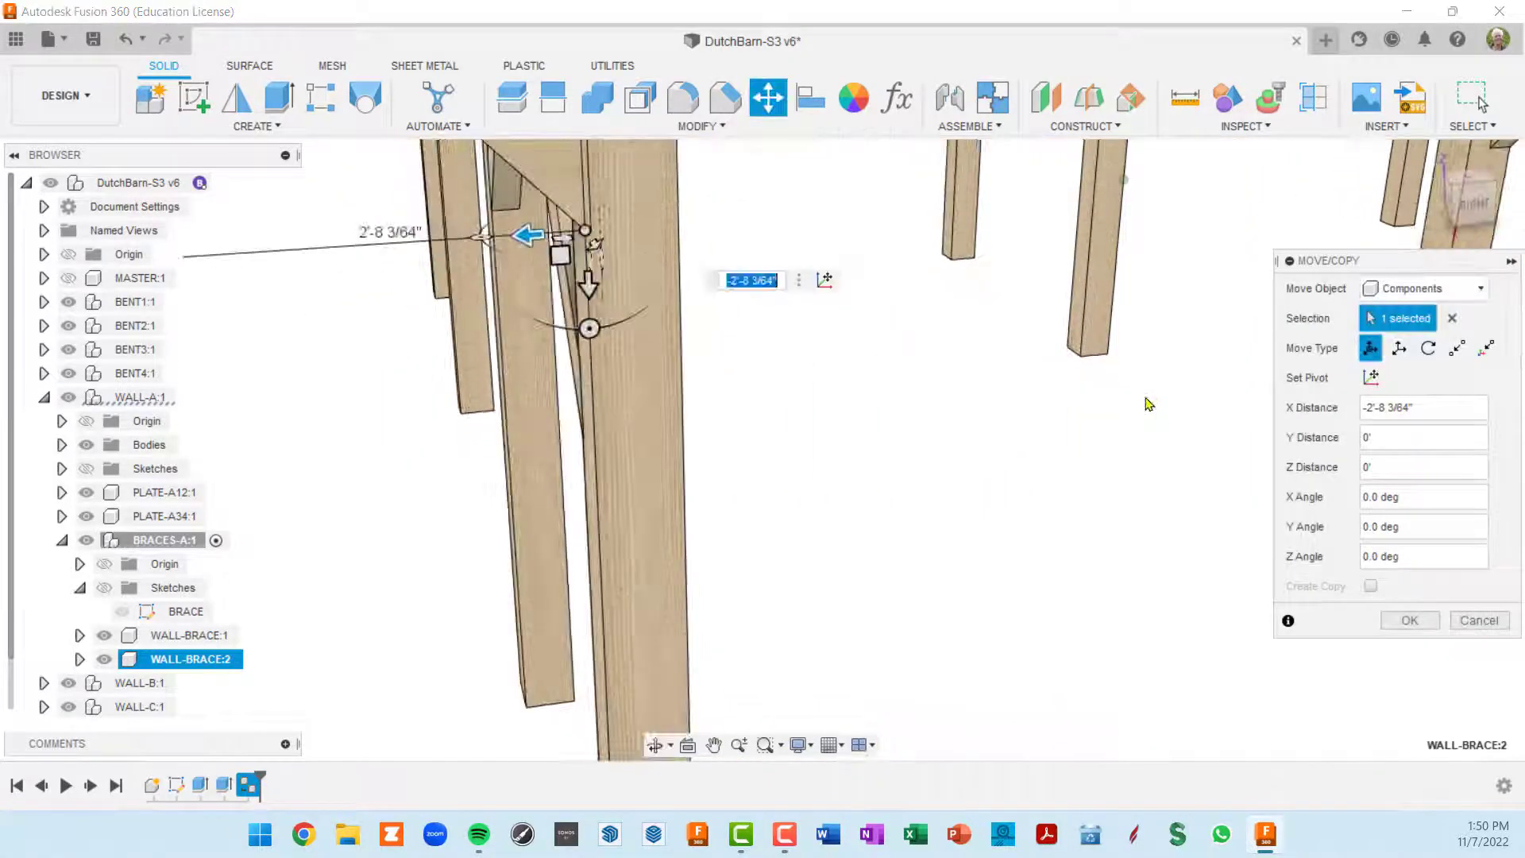
{"action": "scroll", "coordinate": [1147, 400], "scroll_direction": "down", "scroll_amount": 2}
{"action": "middle_click_drag", "start_coordinate": [959, 291], "coordinate": [1137, 545]}
{"action": "scroll", "coordinate": [1132, 540], "scroll_direction": "down", "scroll_amount": 2}
{"action": "middle_click_drag", "start_coordinate": [842, 324], "coordinate": [915, 390]}
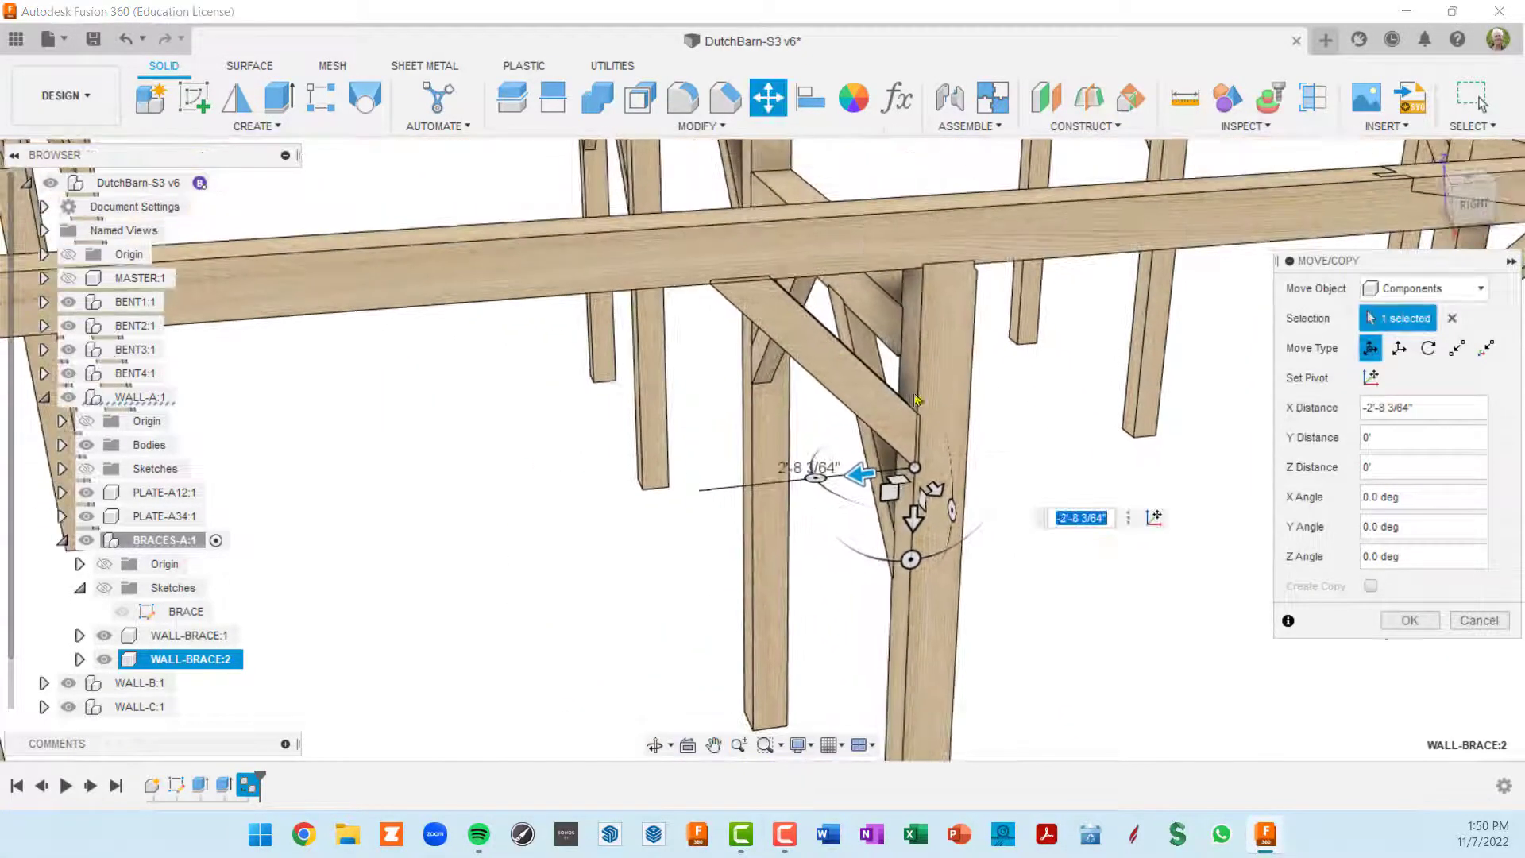
{"action": "scroll", "coordinate": [778, 322], "scroll_direction": "up", "scroll_amount": 2}
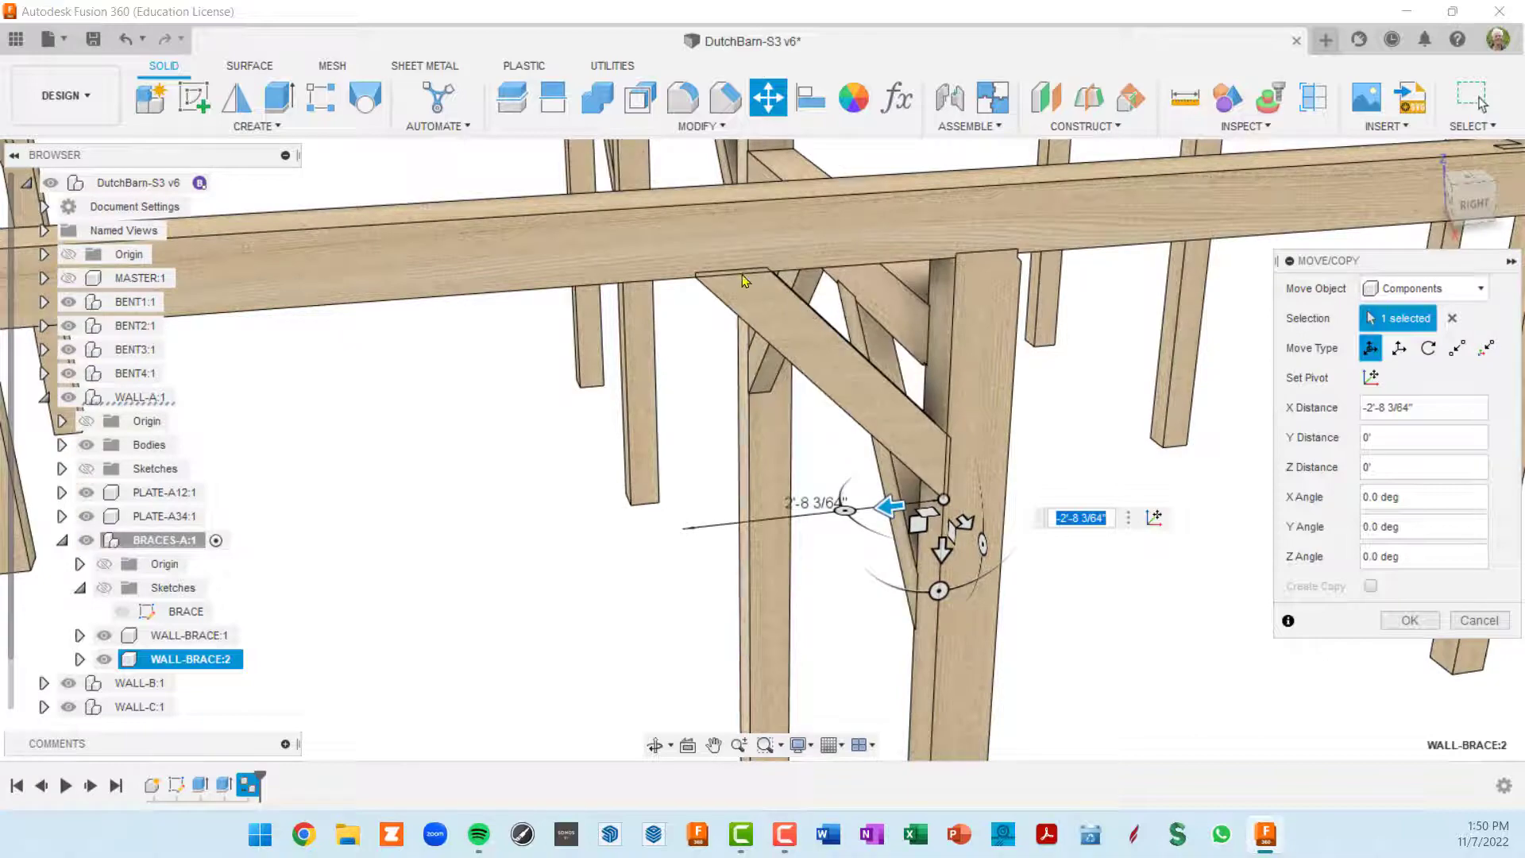
{"action": "scroll", "coordinate": [803, 343], "scroll_direction": "down", "scroll_amount": 2}
{"action": "middle_click_drag", "start_coordinate": [1001, 463], "coordinate": [800, 479], "text": "shift"}
{"action": "scroll", "coordinate": [1021, 436], "scroll_direction": "down", "scroll_amount": 2}
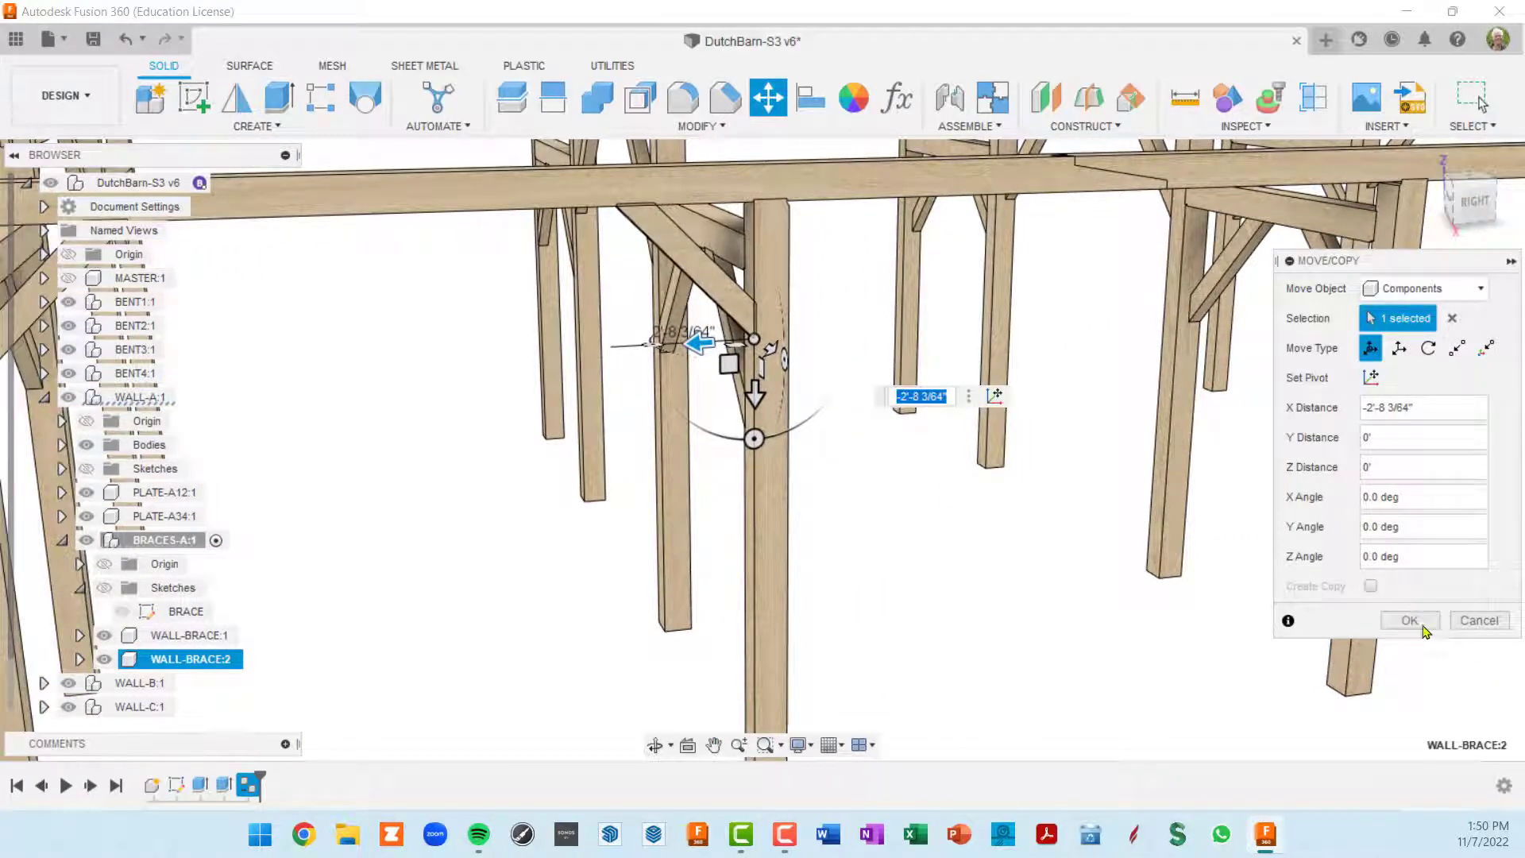
{"action": "left_click", "coordinate": [1409, 620]}
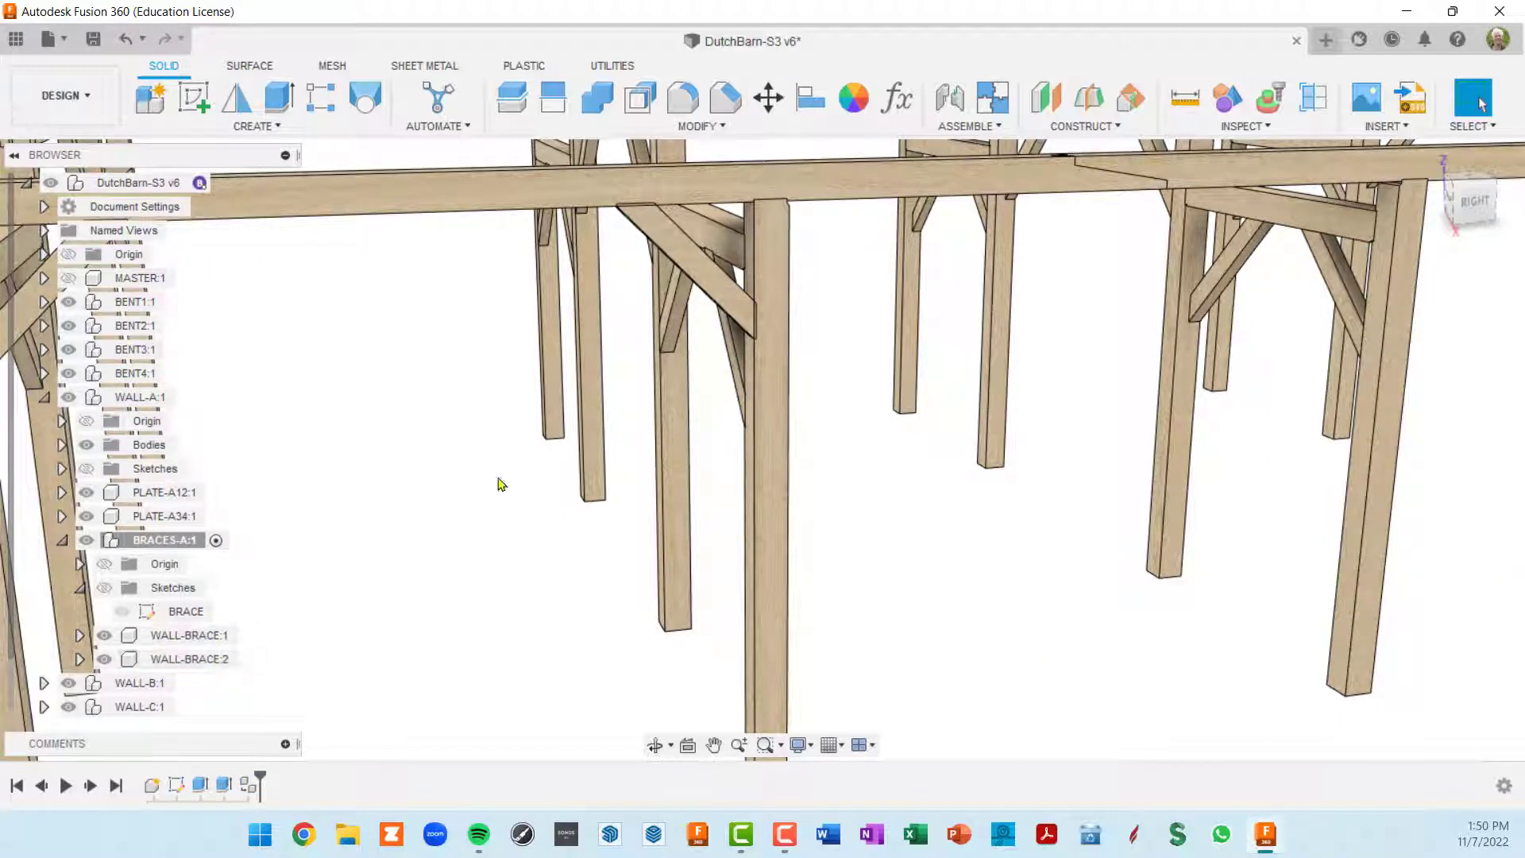
Step: Copy both WALL-BRACE instances together and paste the pair into BRACES-A
{"action": "scroll", "coordinate": [497, 480], "scroll_direction": "down", "scroll_amount": 3}
{"action": "scroll", "coordinate": [840, 485], "scroll_direction": "down", "scroll_amount": 5}
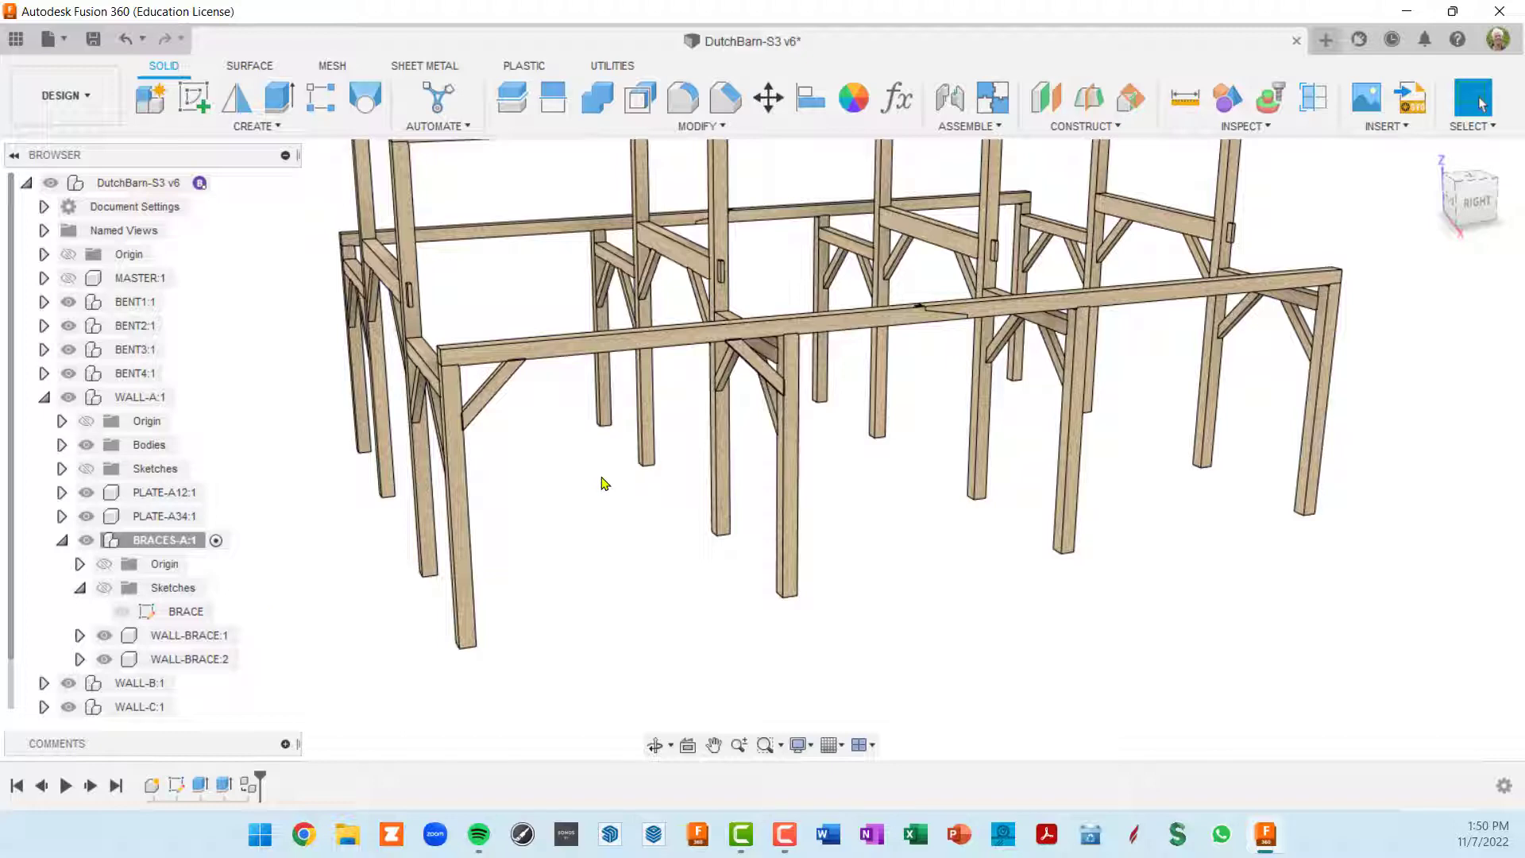
{"action": "left_click", "coordinate": [203, 635]}
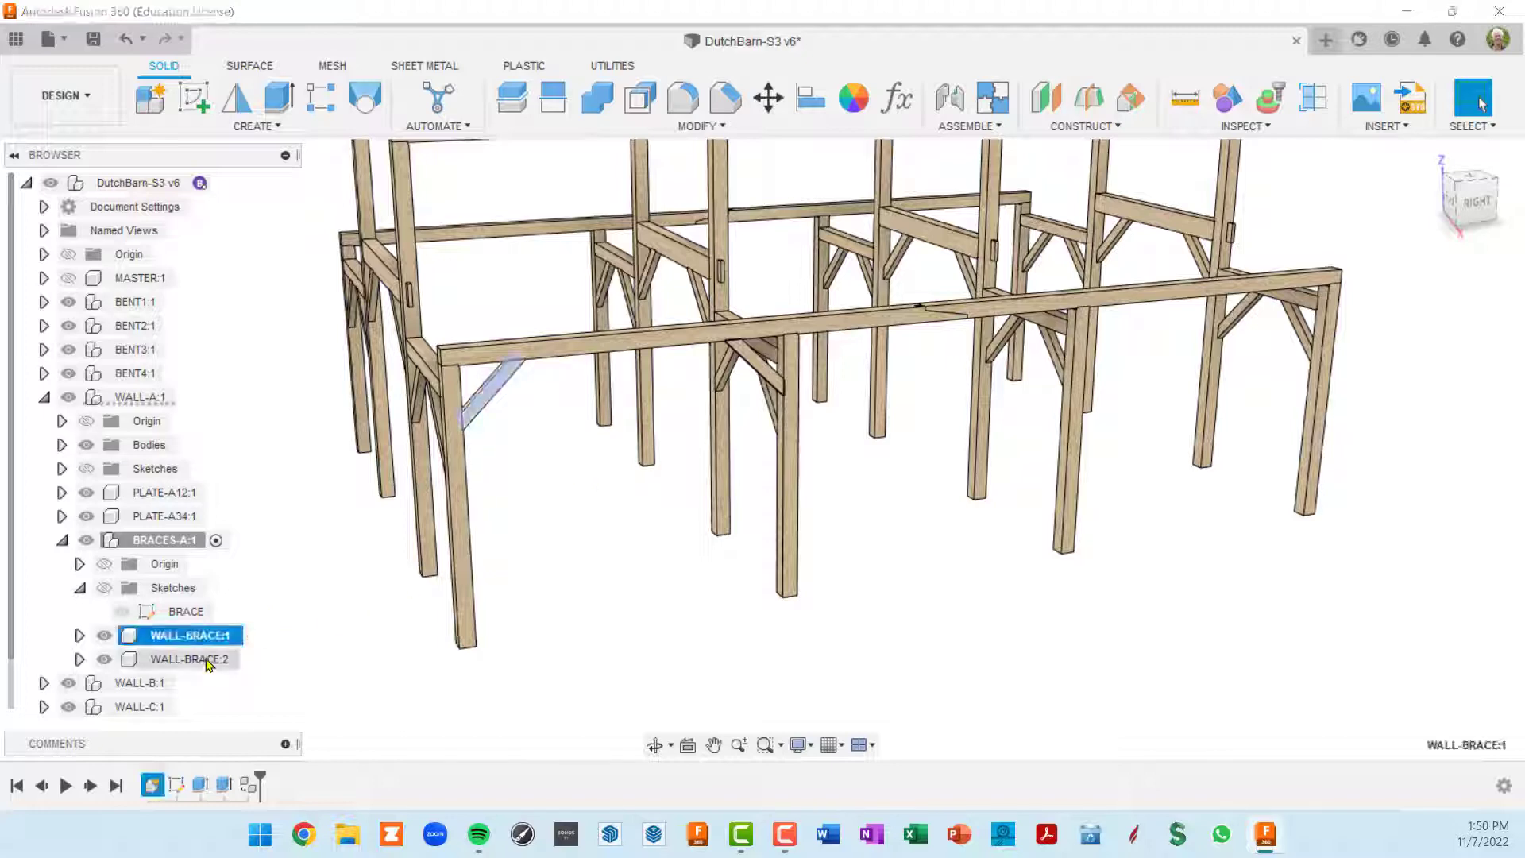
{"action": "left_click", "coordinate": [200, 662], "text": "ctrl"}
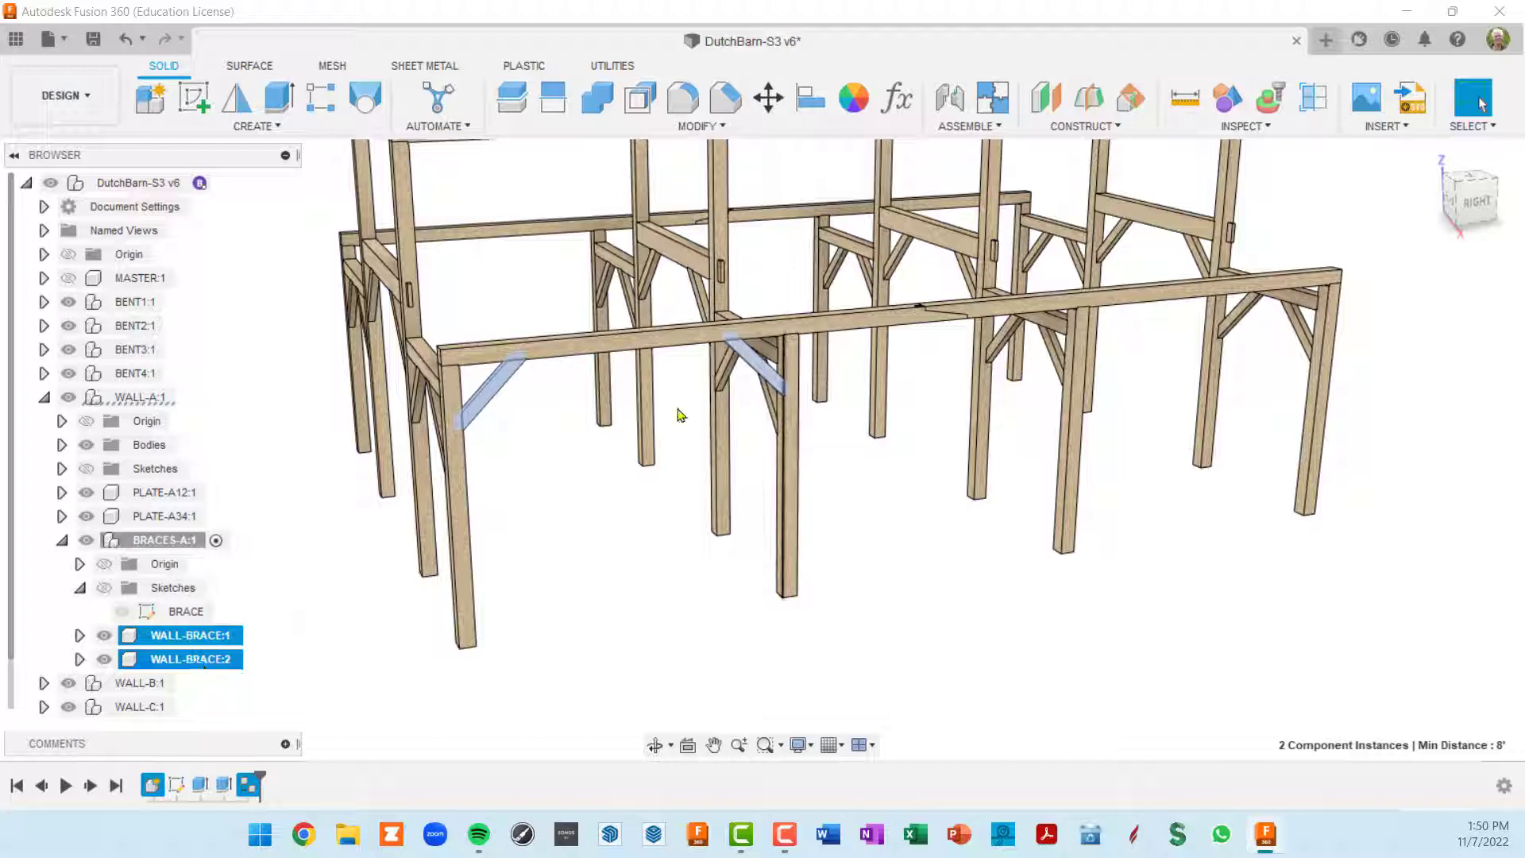
{"action": "right_click", "coordinate": [194, 663]}
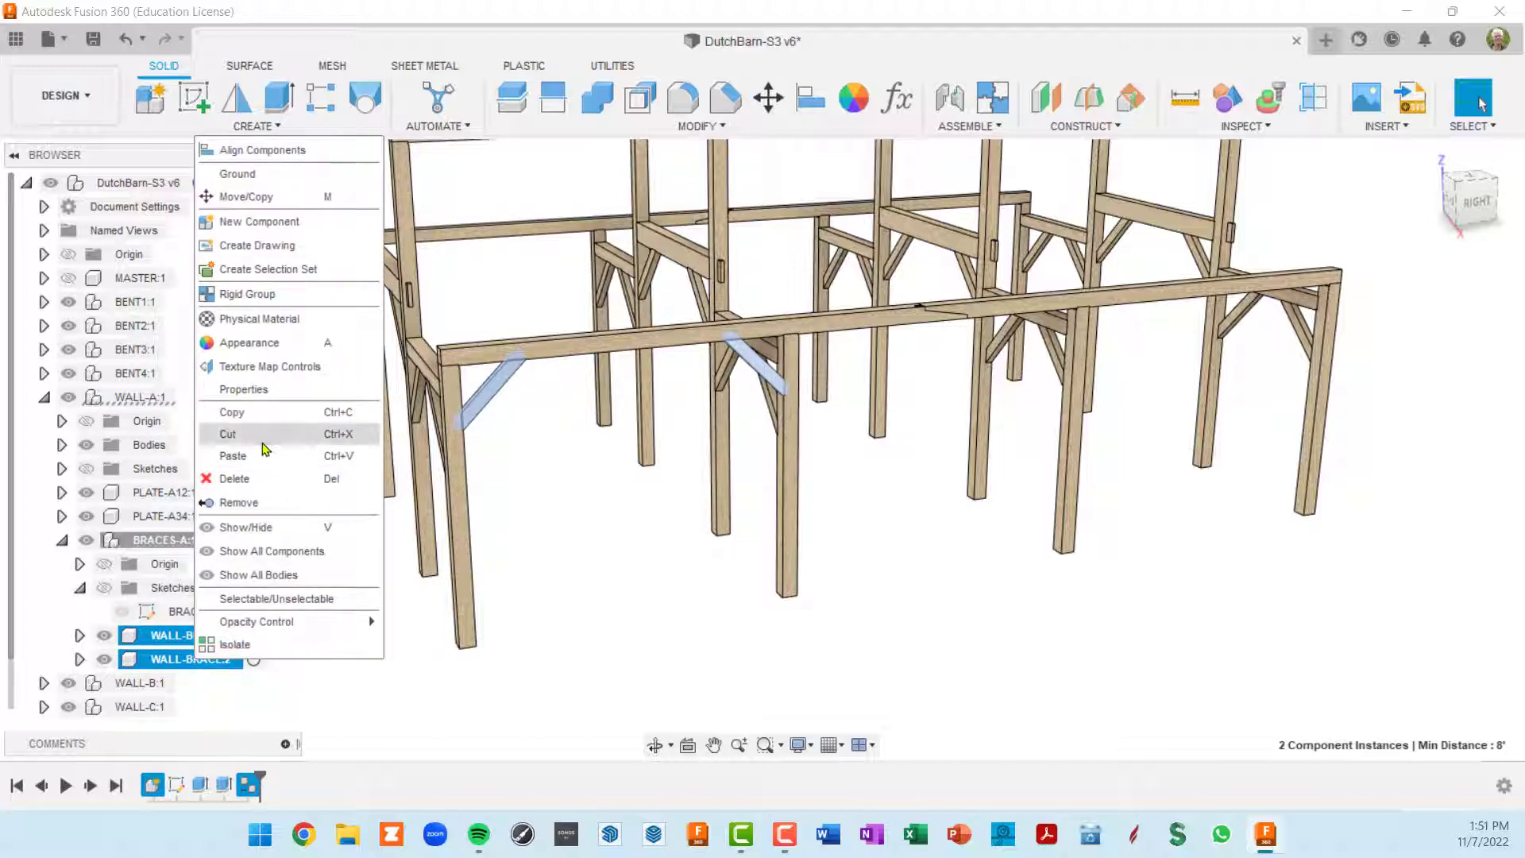
{"action": "left_click", "coordinate": [267, 414]}
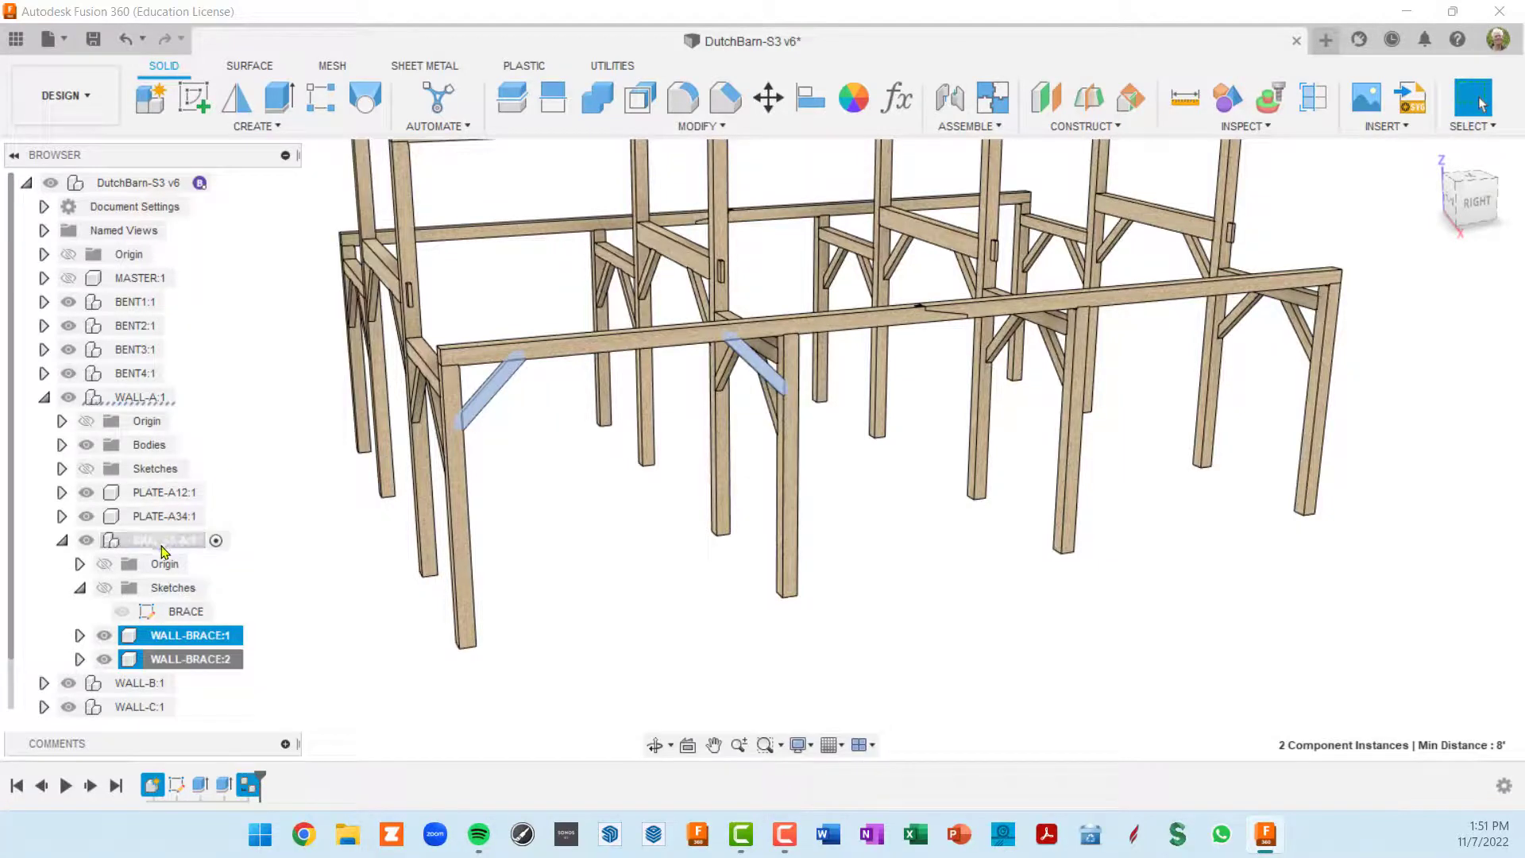
{"action": "right_click", "coordinate": [160, 547]}
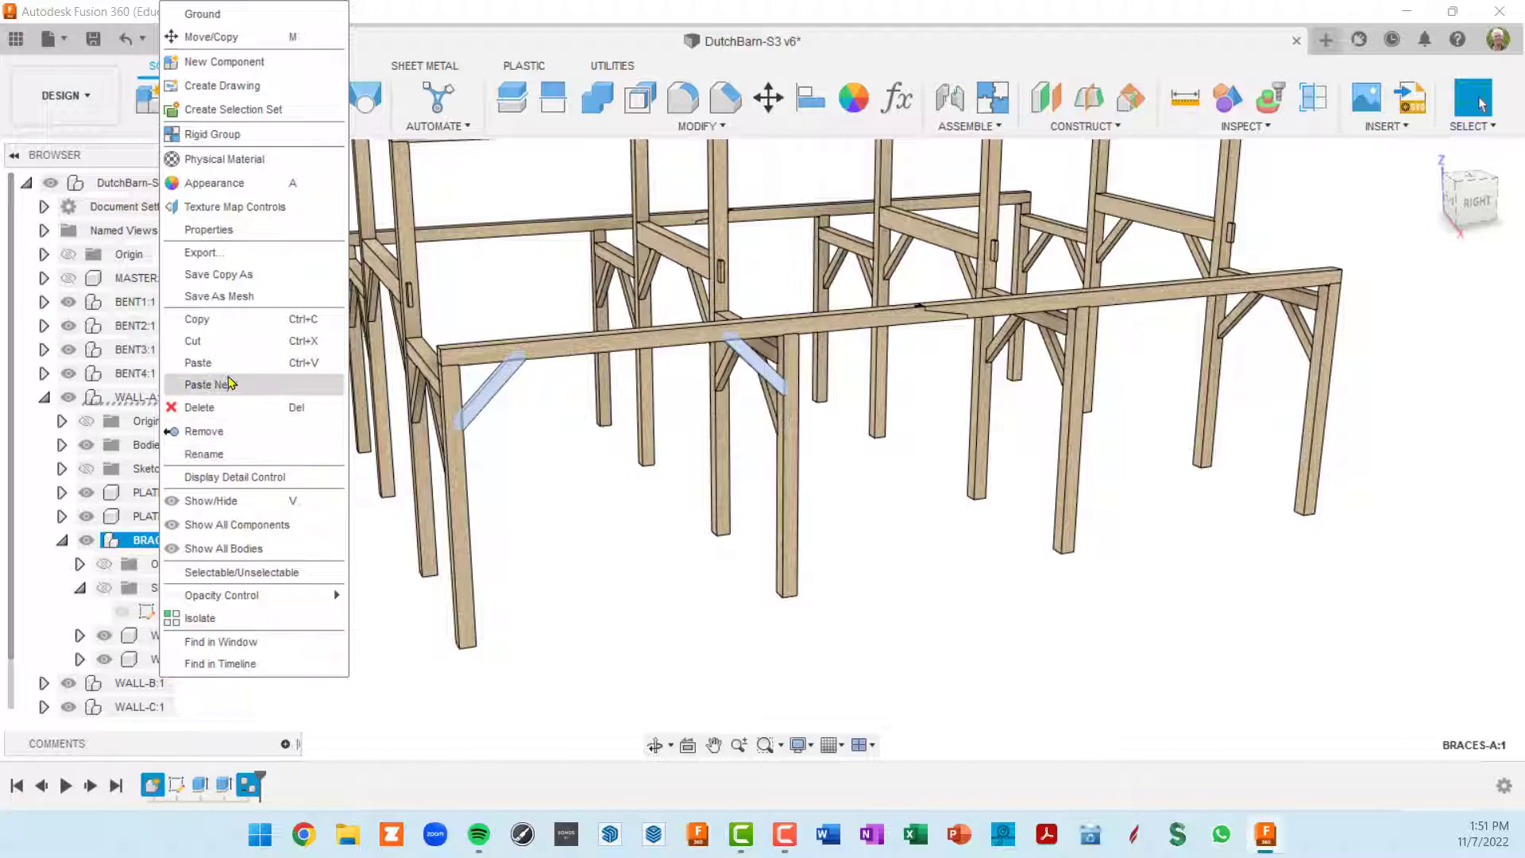
{"action": "left_click", "coordinate": [223, 364]}
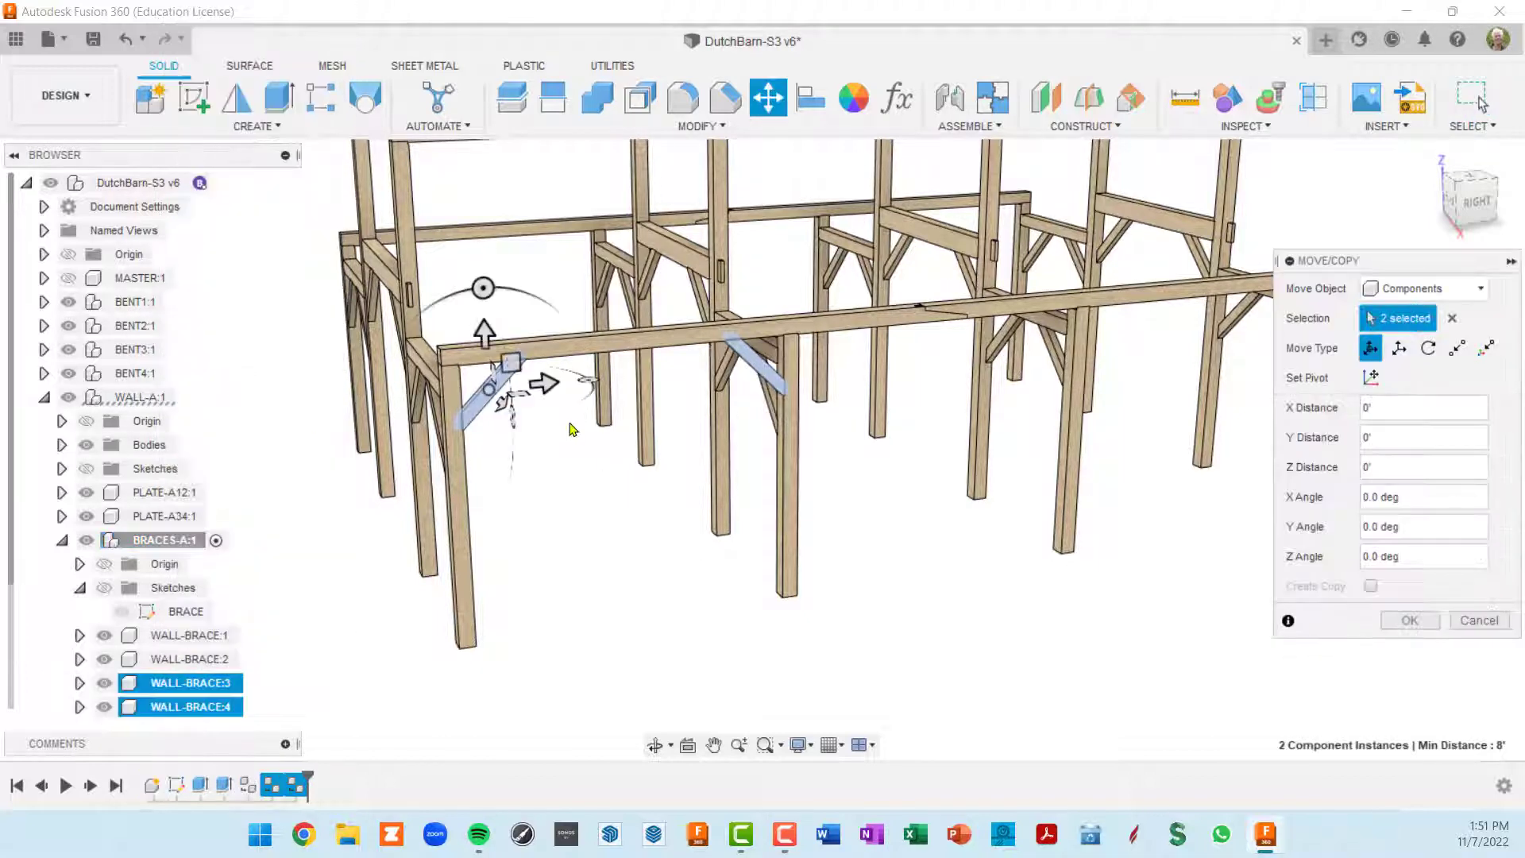
Step: Move the pasted brace pair about 12'-7 47/64" along Y into the middle bay of WALL-A
{"action": "left_click_drag", "start_coordinate": [545, 388], "coordinate": [849, 383]}
{"action": "scroll", "coordinate": [849, 383], "scroll_direction": "up", "scroll_amount": 10}
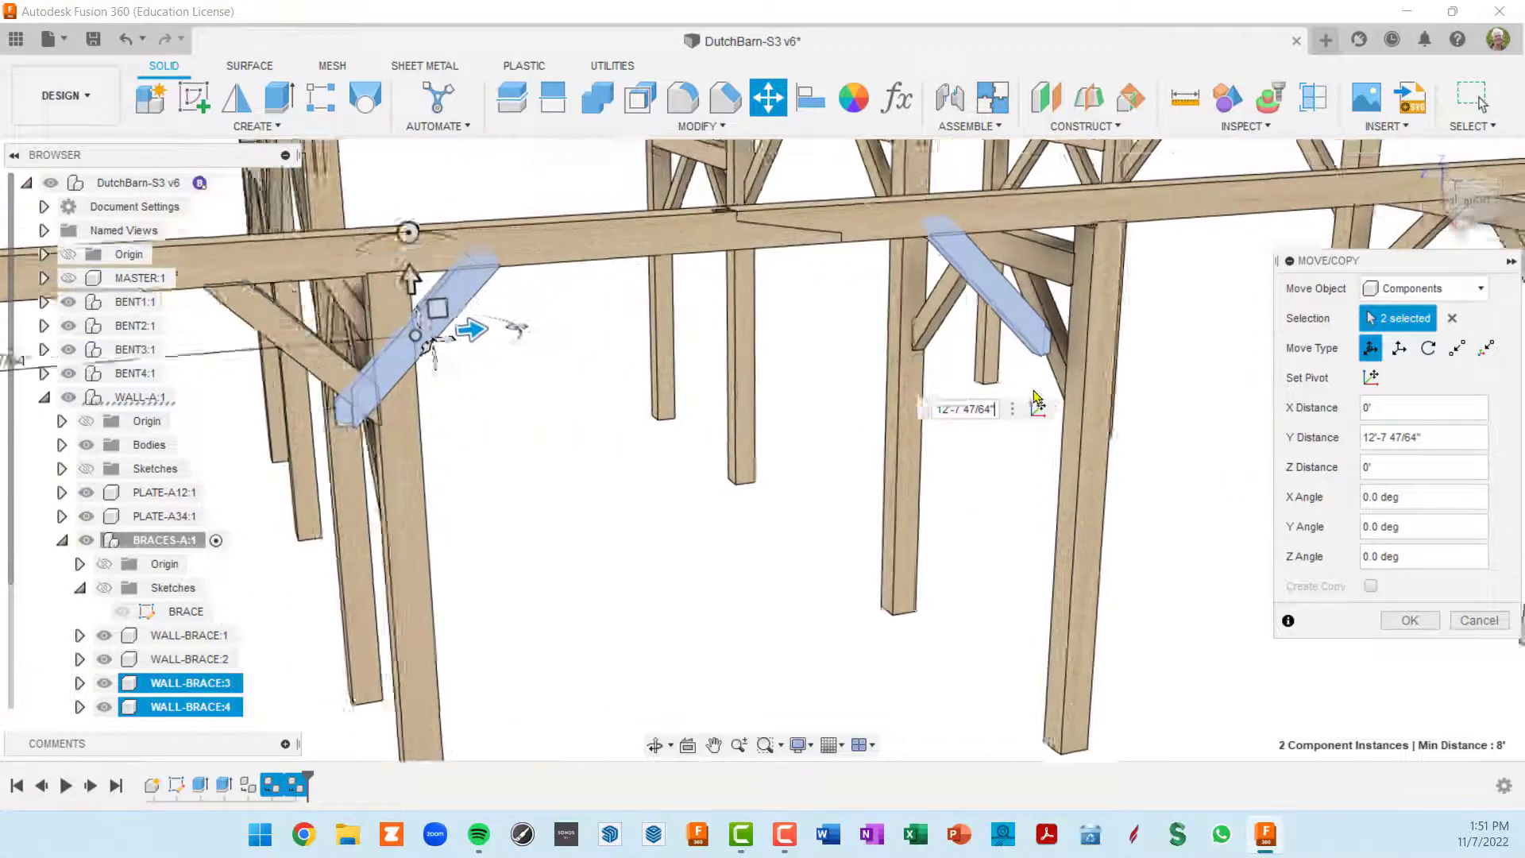
{"action": "scroll", "coordinate": [1035, 397], "scroll_direction": "up", "scroll_amount": 1}
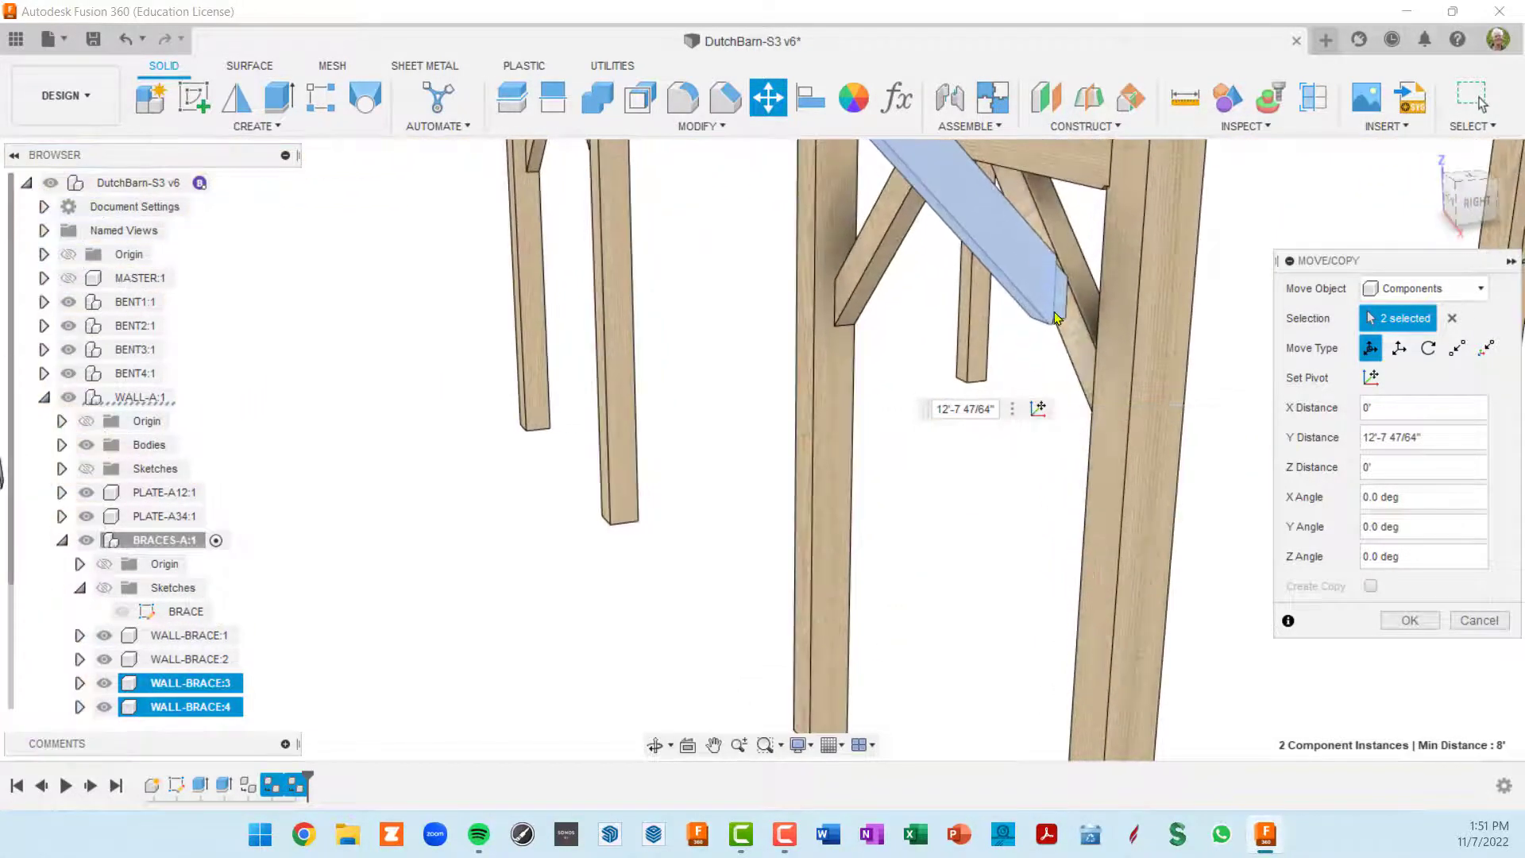
{"action": "scroll", "coordinate": [1046, 356], "scroll_direction": "up", "scroll_amount": 3}
{"action": "scroll", "coordinate": [1013, 413], "scroll_direction": "down", "scroll_amount": 1}
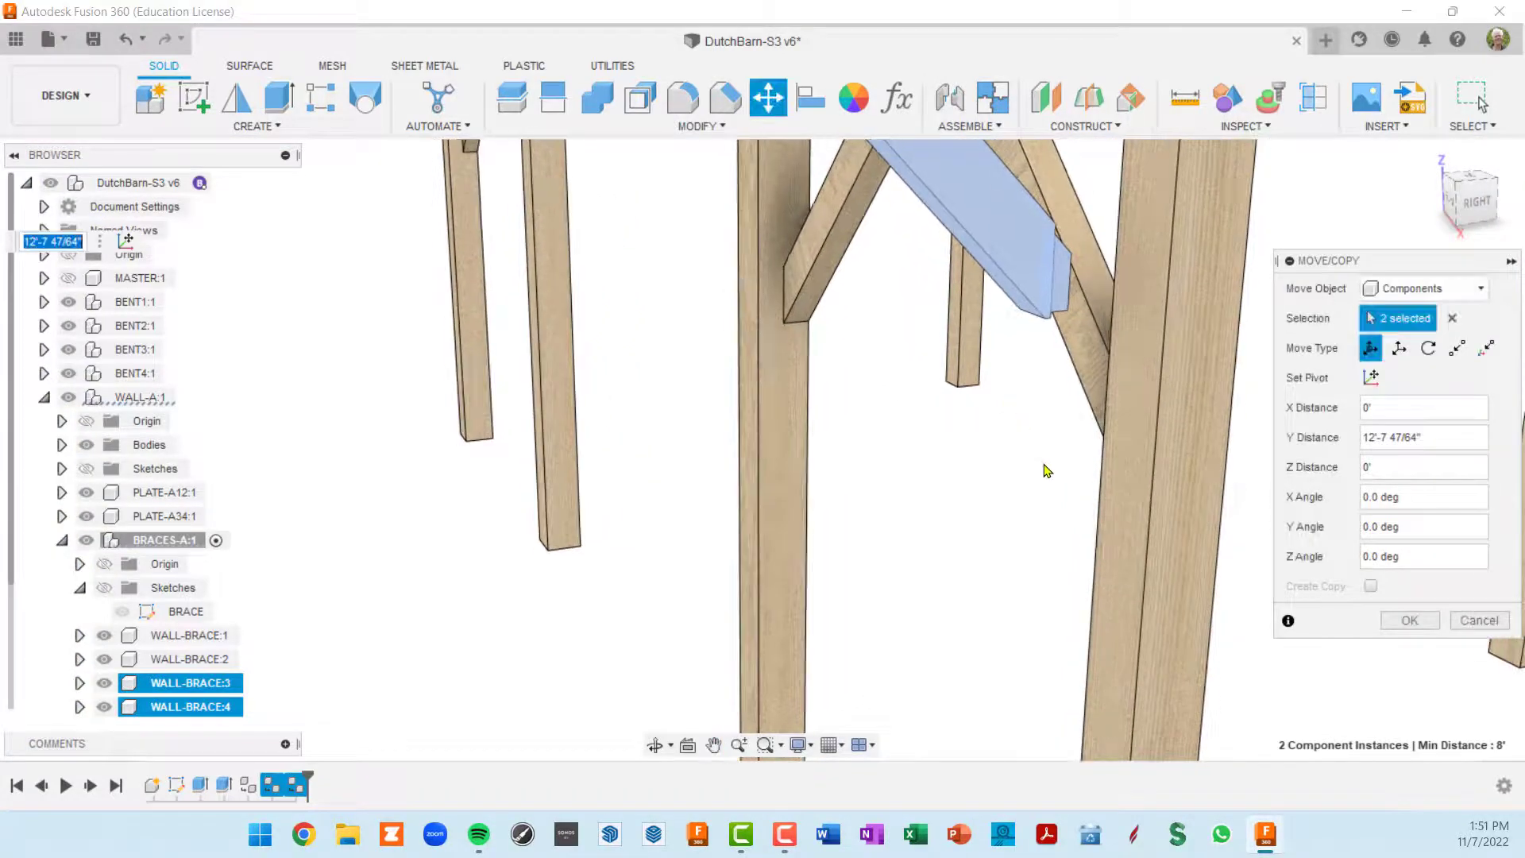
Step: Set the move pivot on the right-hand pasted brace's lower shoulder corner and turn it -45 deg about Z to square it with the post
{"action": "left_click", "coordinate": [1372, 379]}
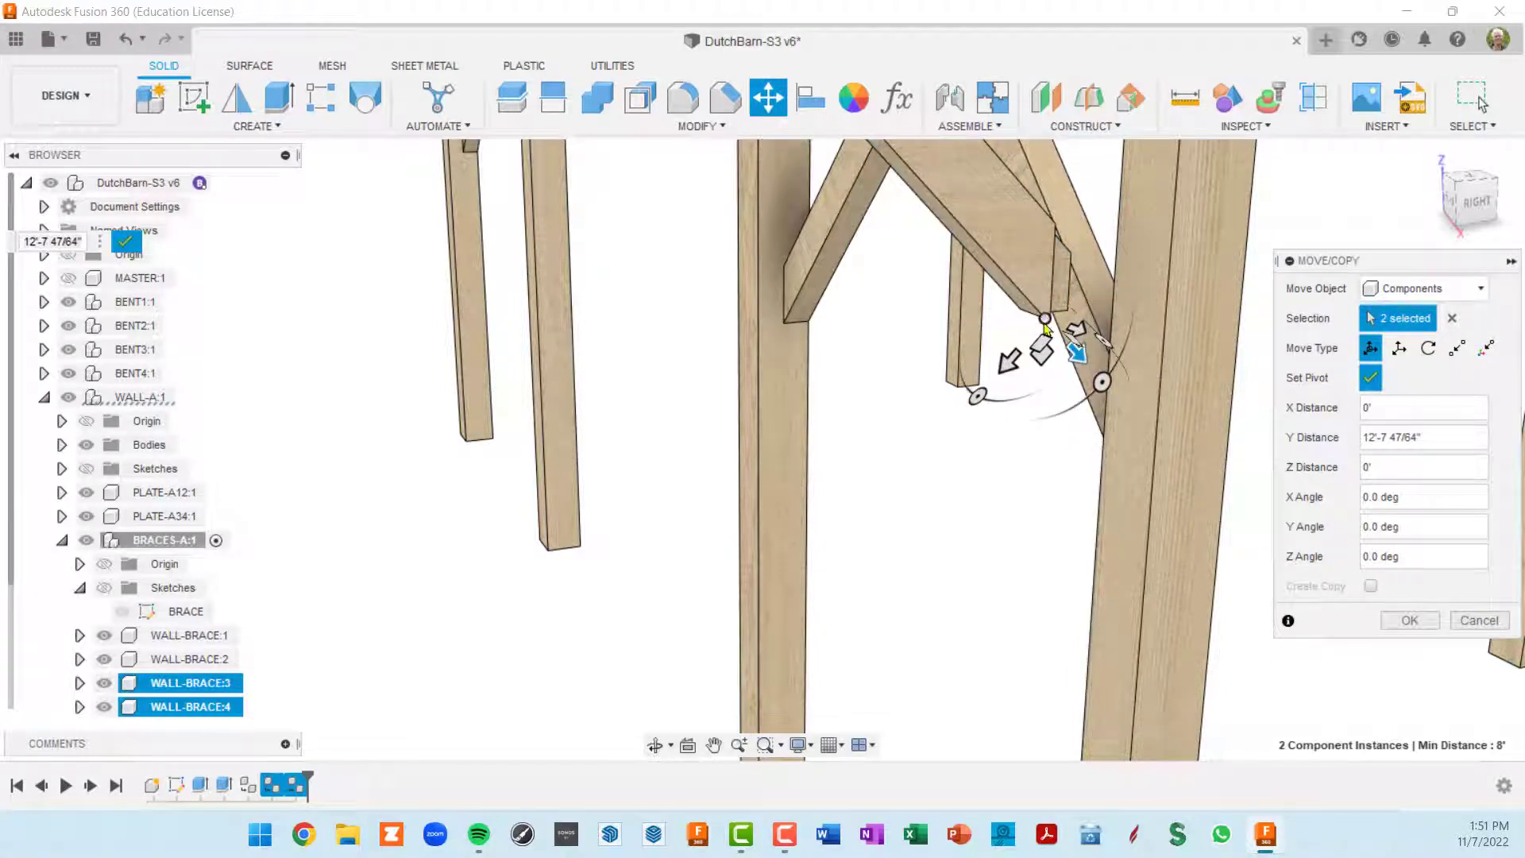
{"action": "scroll", "coordinate": [1058, 327], "scroll_direction": "up", "scroll_amount": 1}
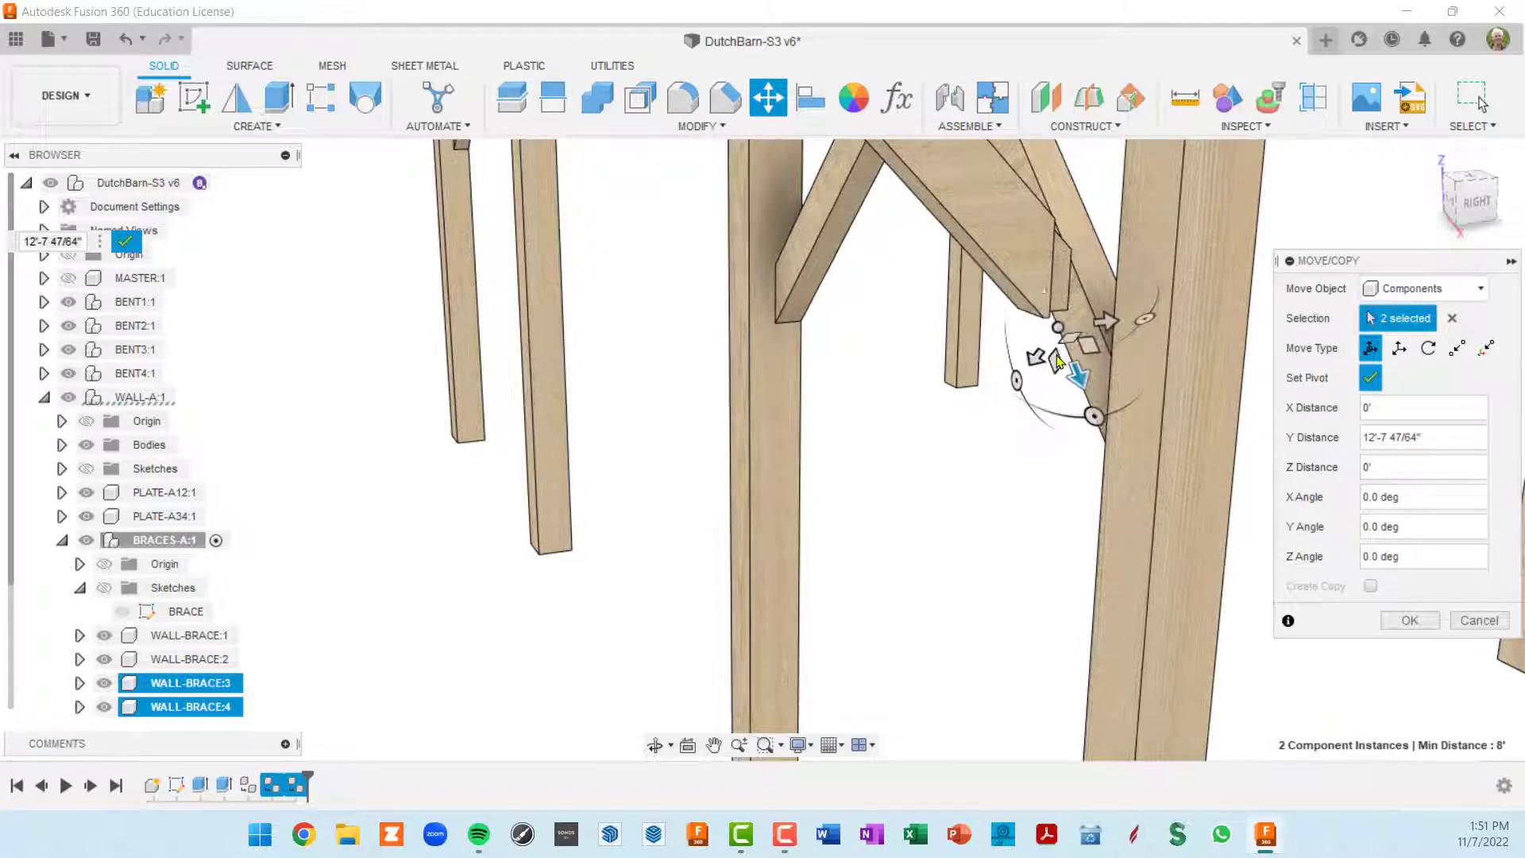
{"action": "middle_click_drag", "start_coordinate": [1059, 363], "coordinate": [766, 387], "text": "shift"}
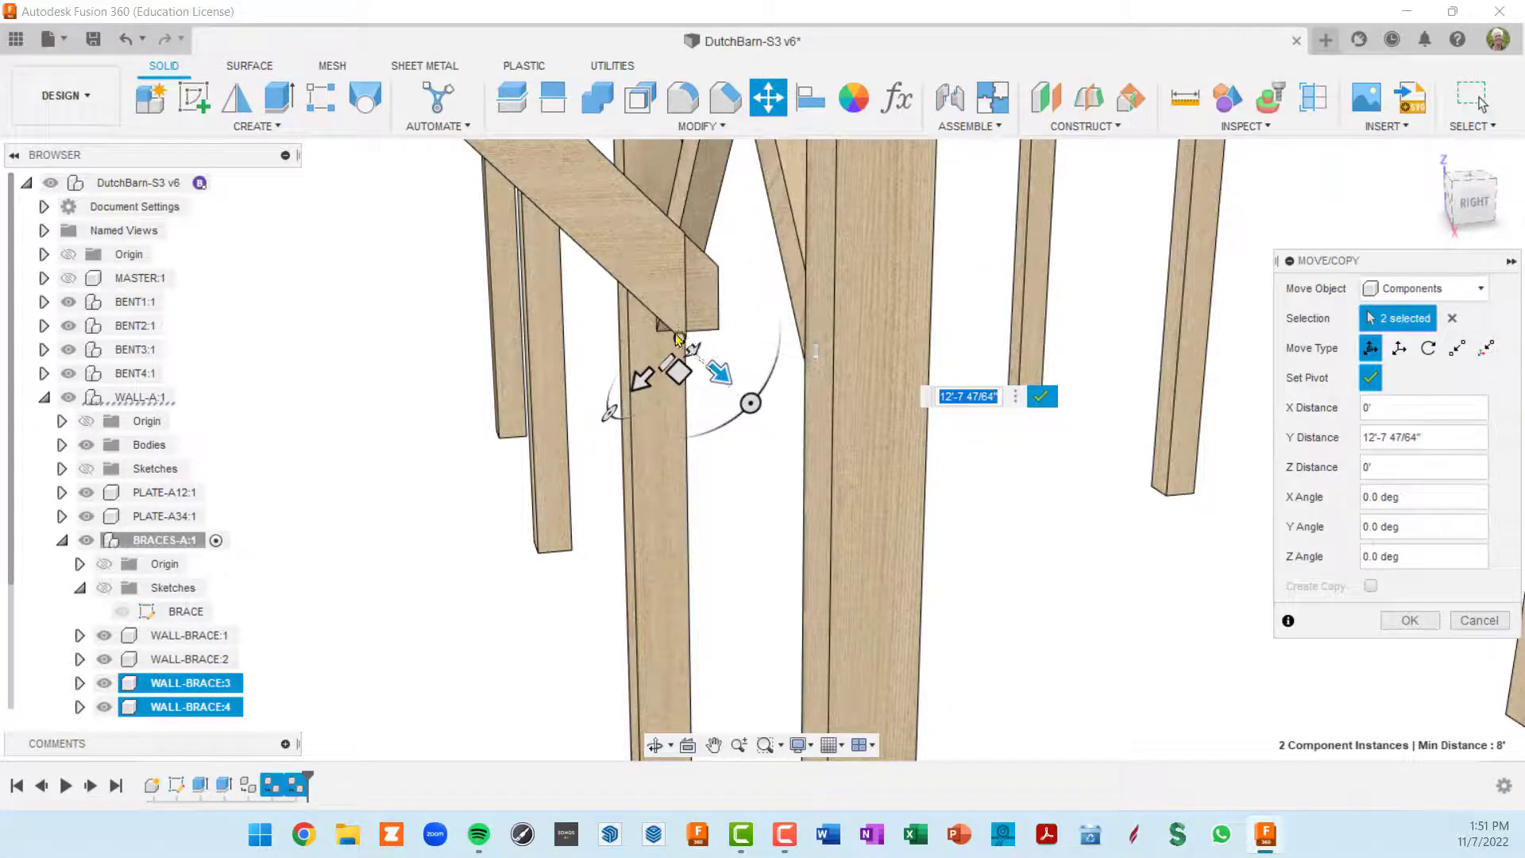
{"action": "type", "text": "0"}
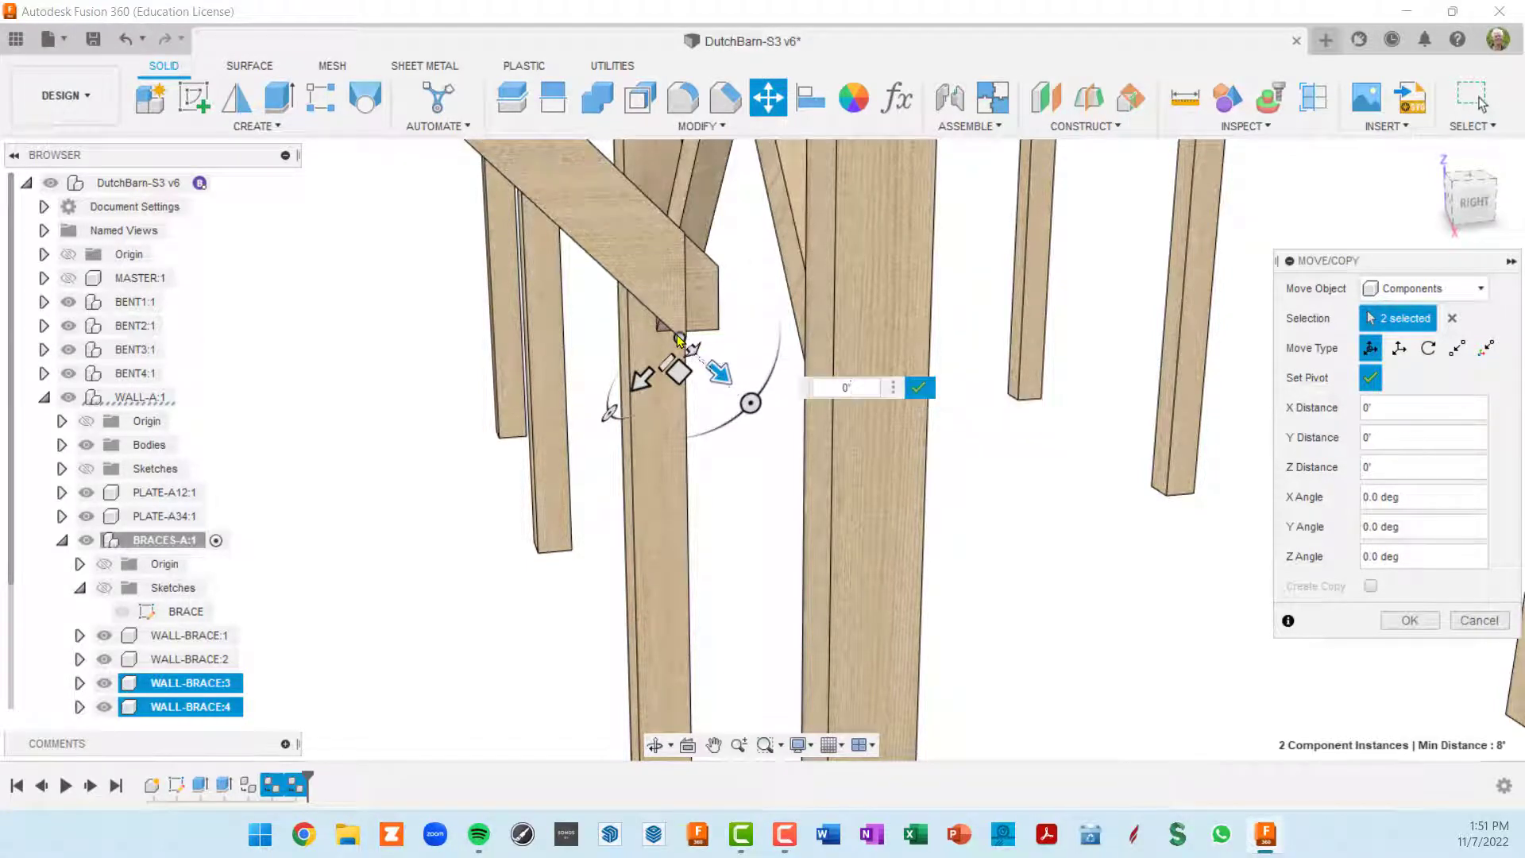
{"action": "left_click_drag", "start_coordinate": [751, 403], "coordinate": [673, 447]}
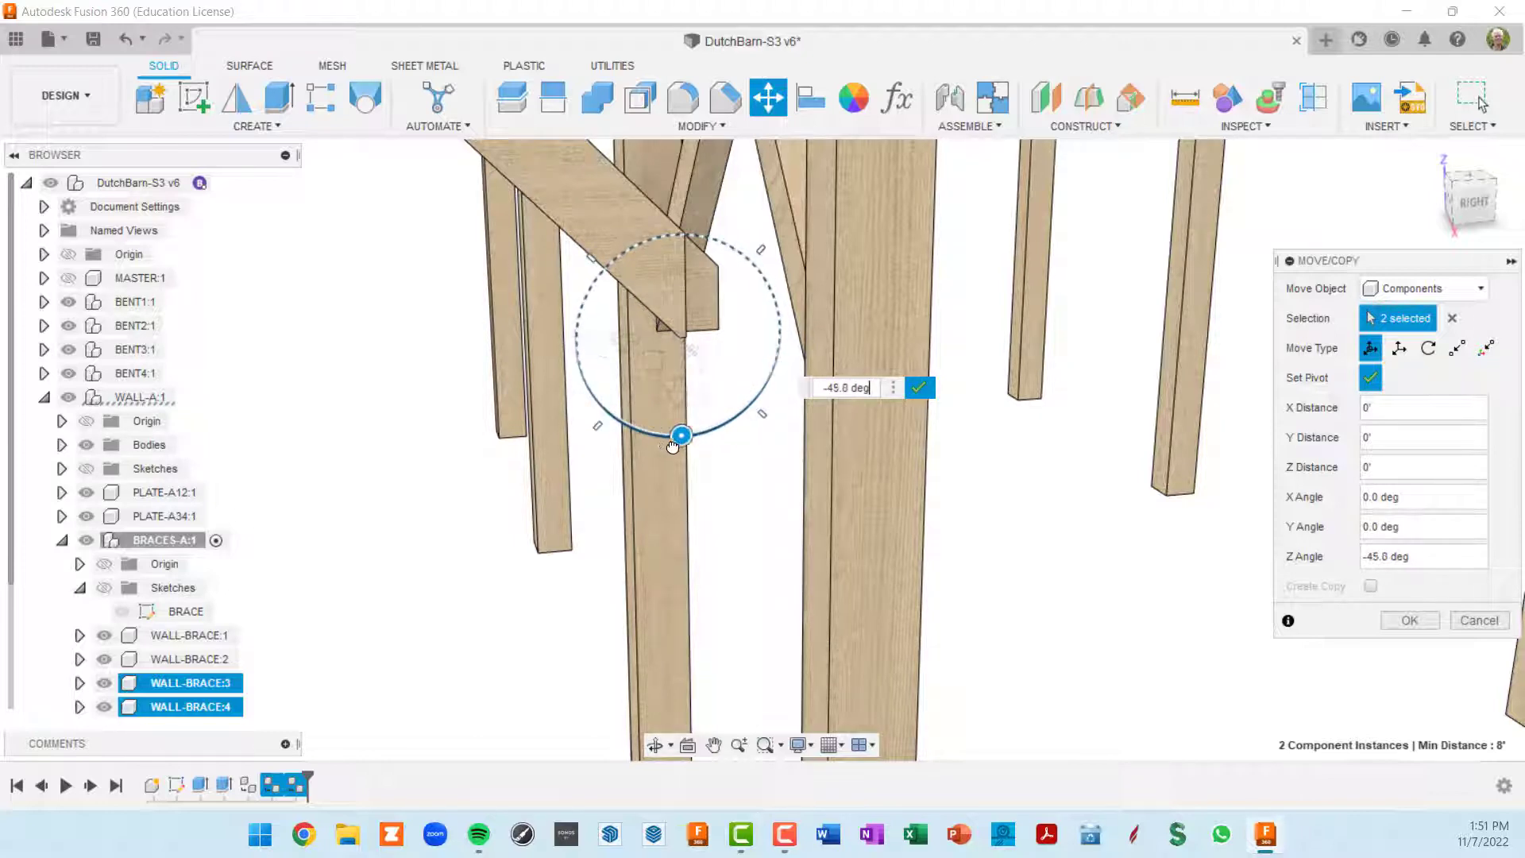
{"action": "left_click", "coordinate": [919, 387]}
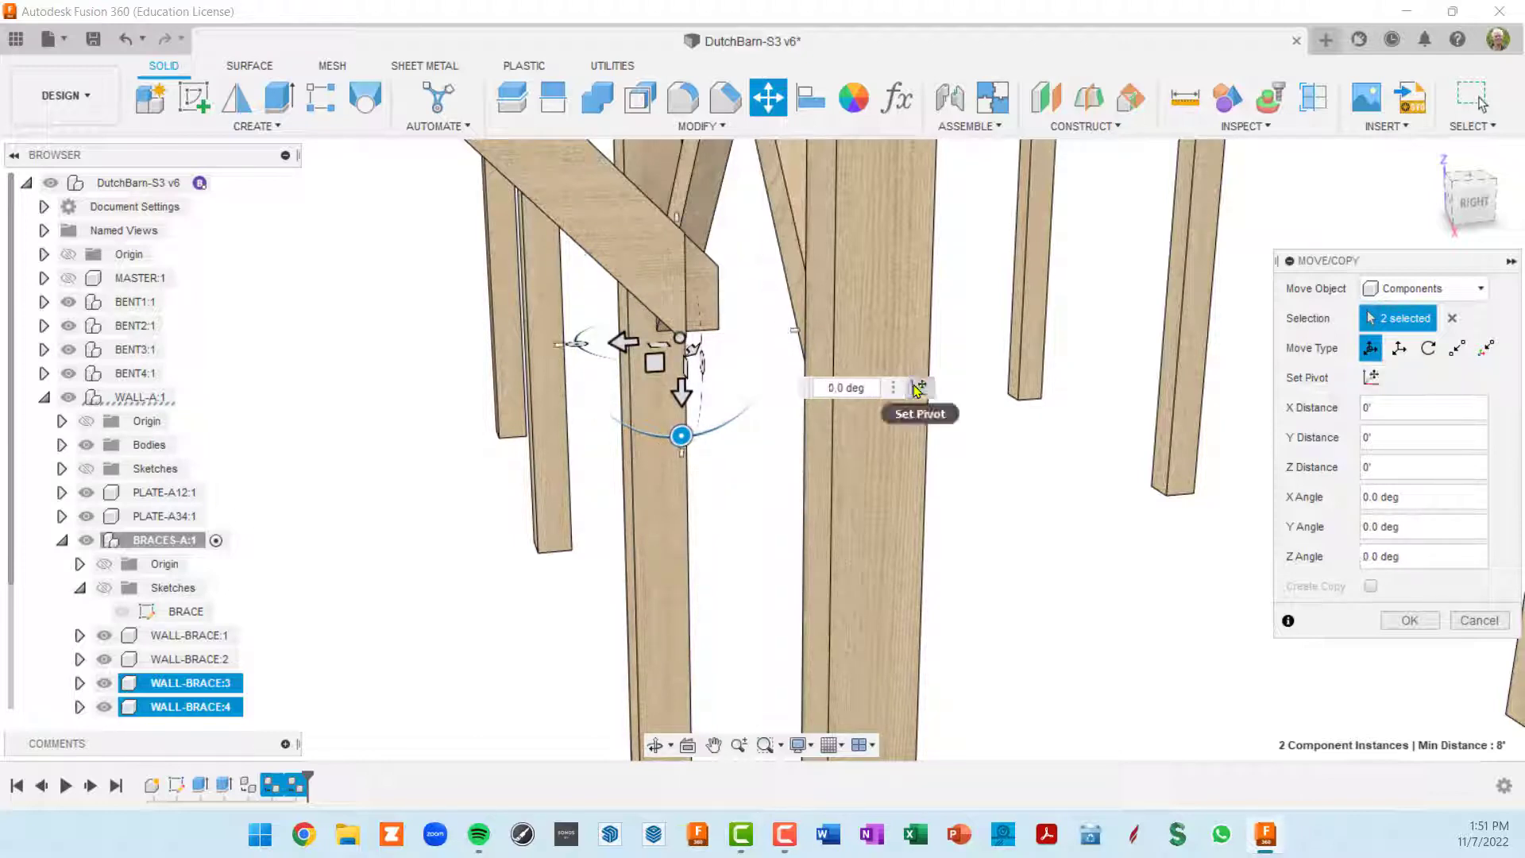
Step: Move the pasted brace pair -1'- 17/64" along X so the shoulder corner meets the third post's face, and accept the move
{"action": "left_click_drag", "start_coordinate": [622, 353], "coordinate": [699, 340]}
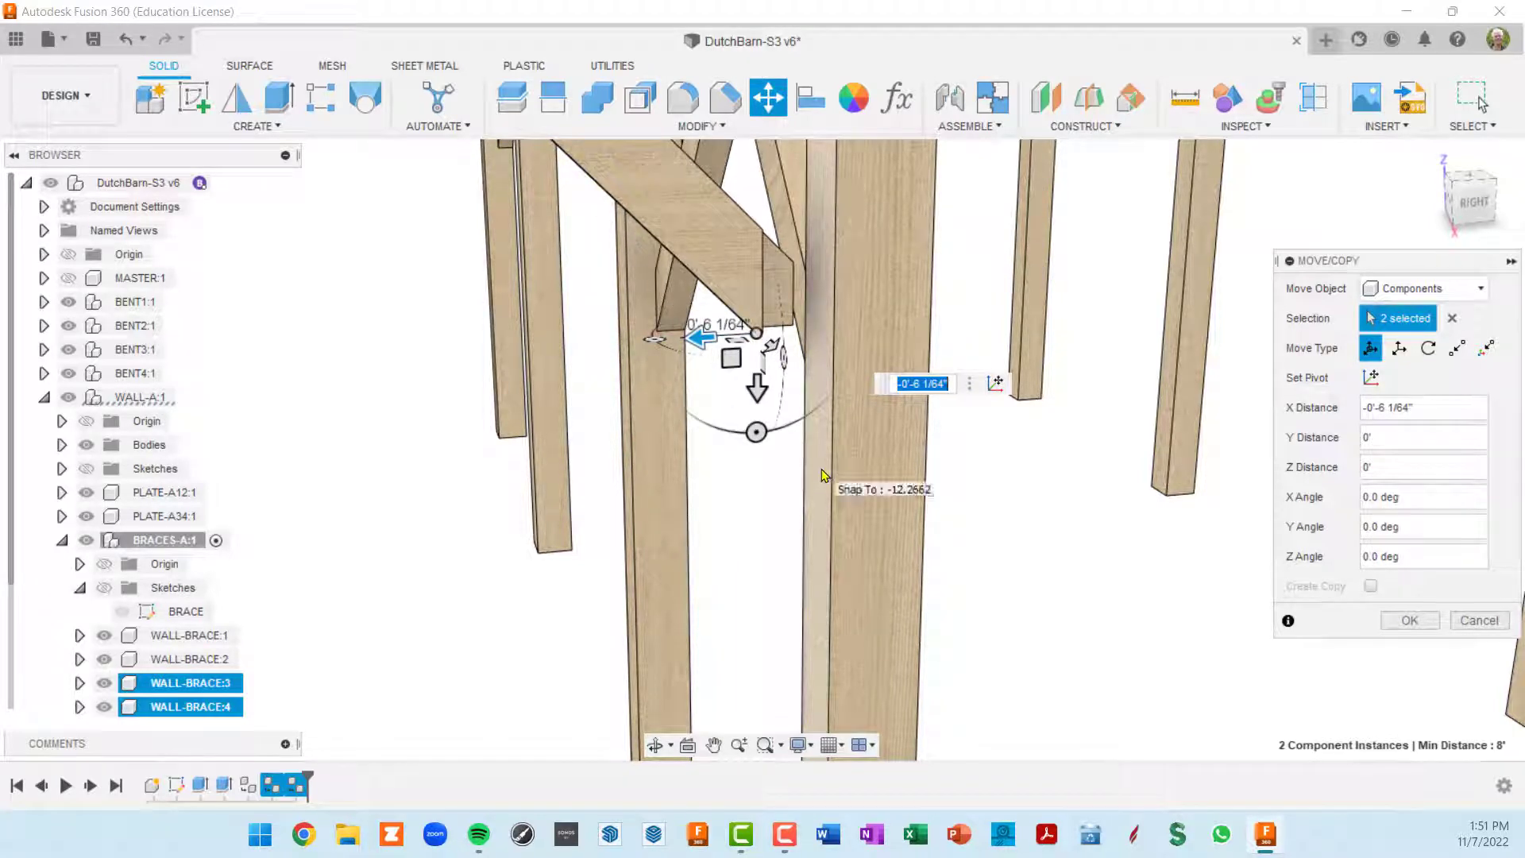
{"action": "left_click_drag", "start_coordinate": [823, 475], "coordinate": [826, 478]}
{"action": "scroll", "coordinate": [1215, 556], "scroll_direction": "down", "scroll_amount": 3}
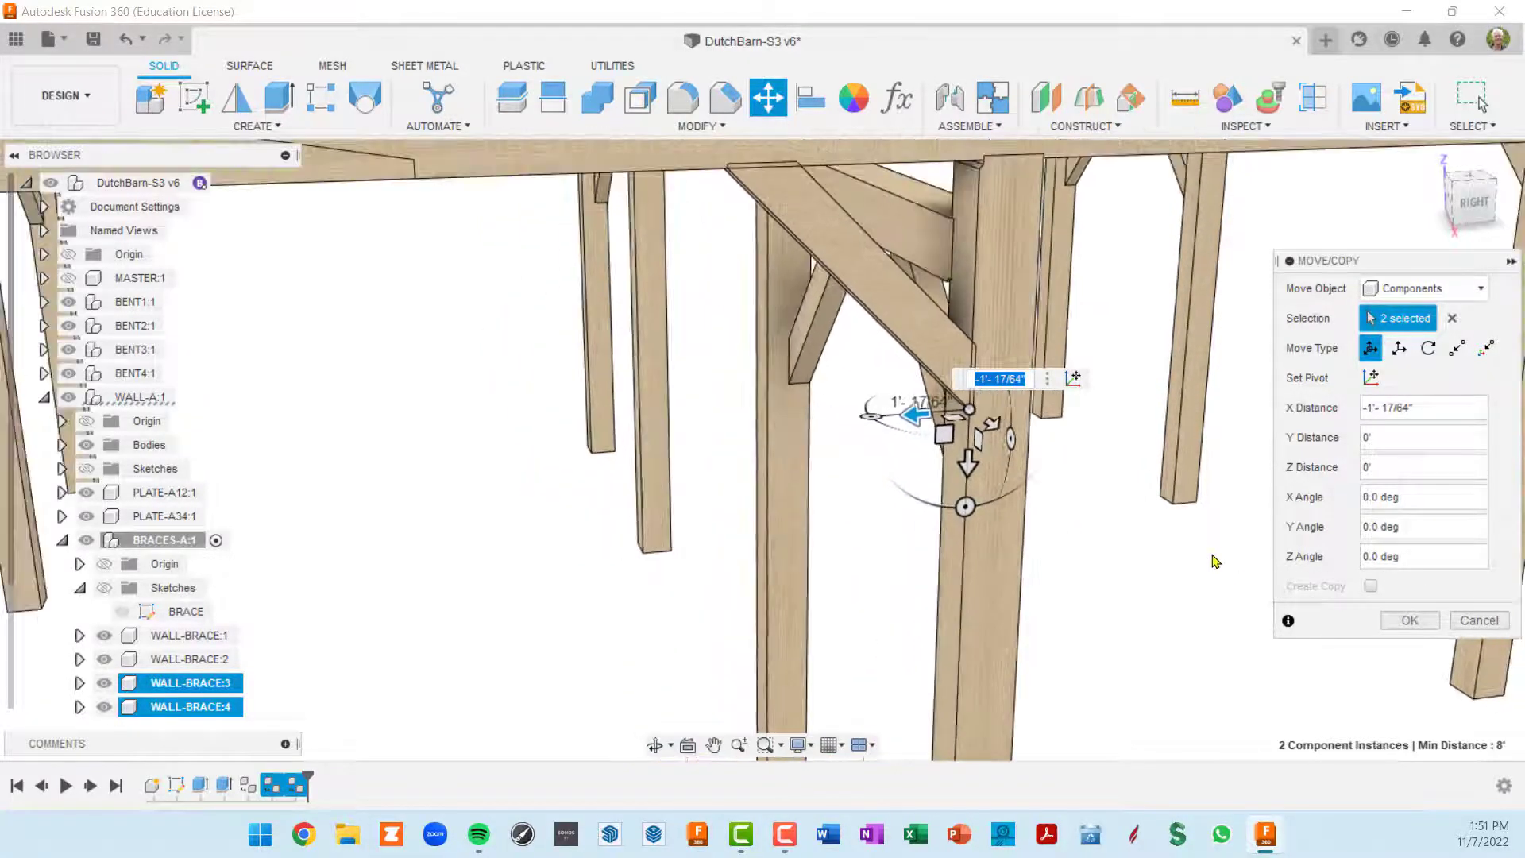
{"action": "scroll", "coordinate": [1215, 560], "scroll_direction": "down", "scroll_amount": 4}
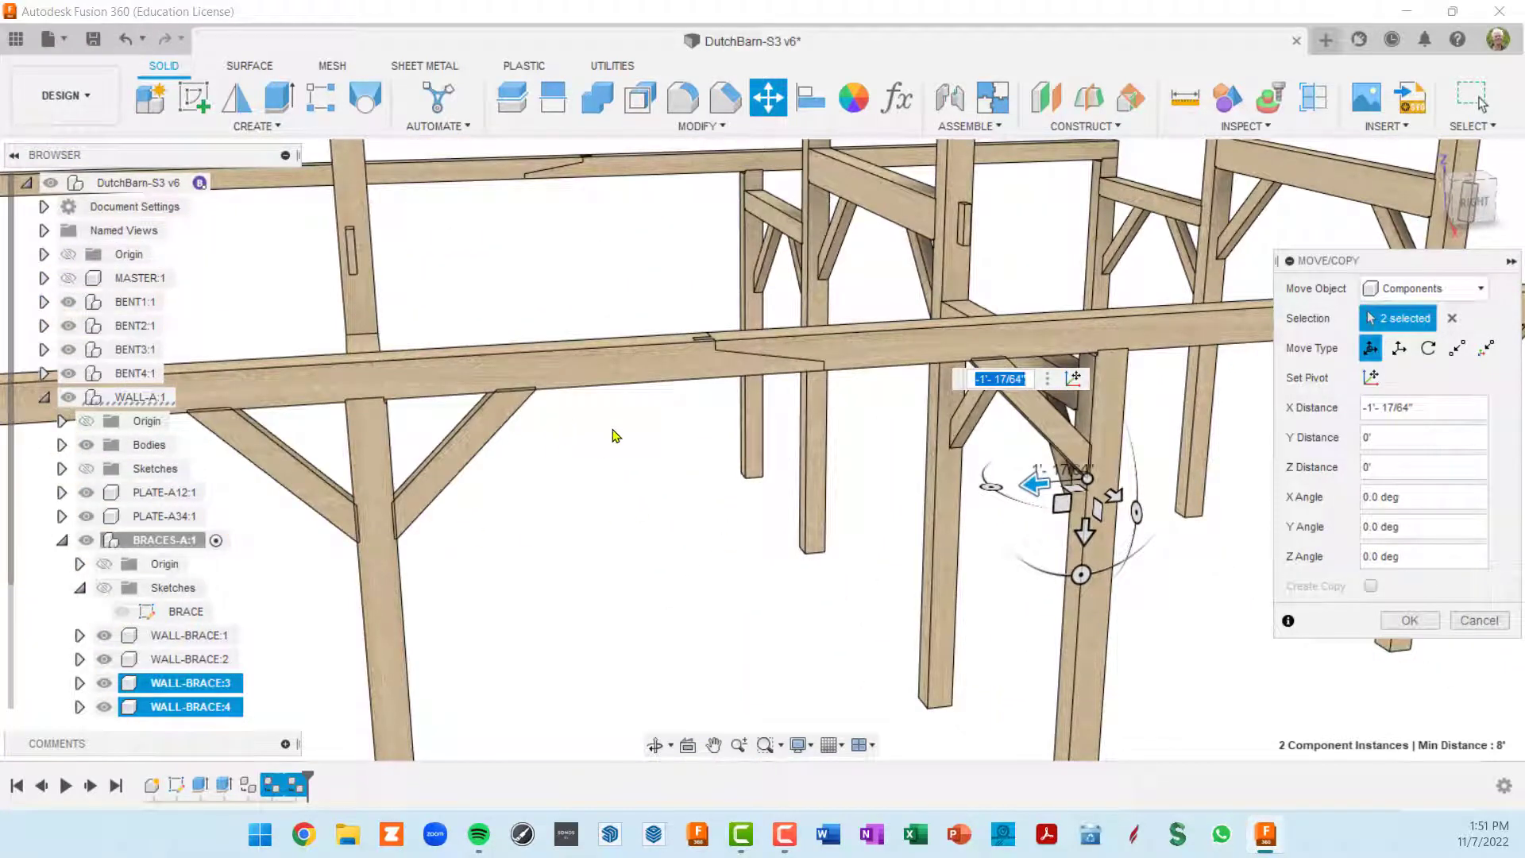
{"action": "left_click", "coordinate": [1410, 620]}
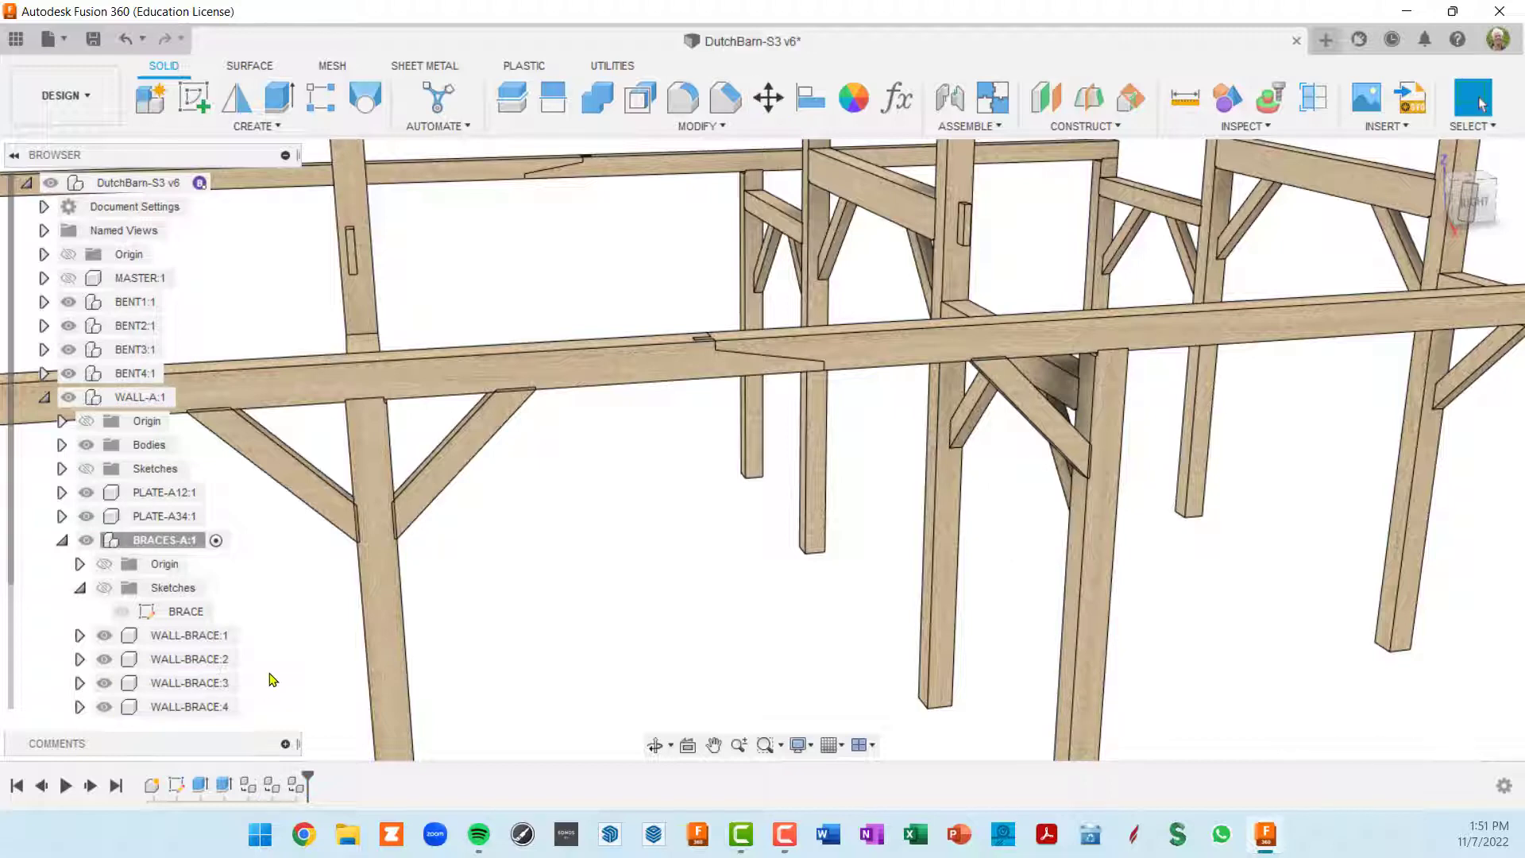
Step: Copy WALL-BRACE:1 and WALL-BRACE:2 together and paste the pair into BRACES-A
{"action": "scroll", "coordinate": [268, 673], "scroll_direction": "down", "scroll_amount": 1}
{"action": "scroll", "coordinate": [252, 666], "scroll_direction": "down", "scroll_amount": 1}
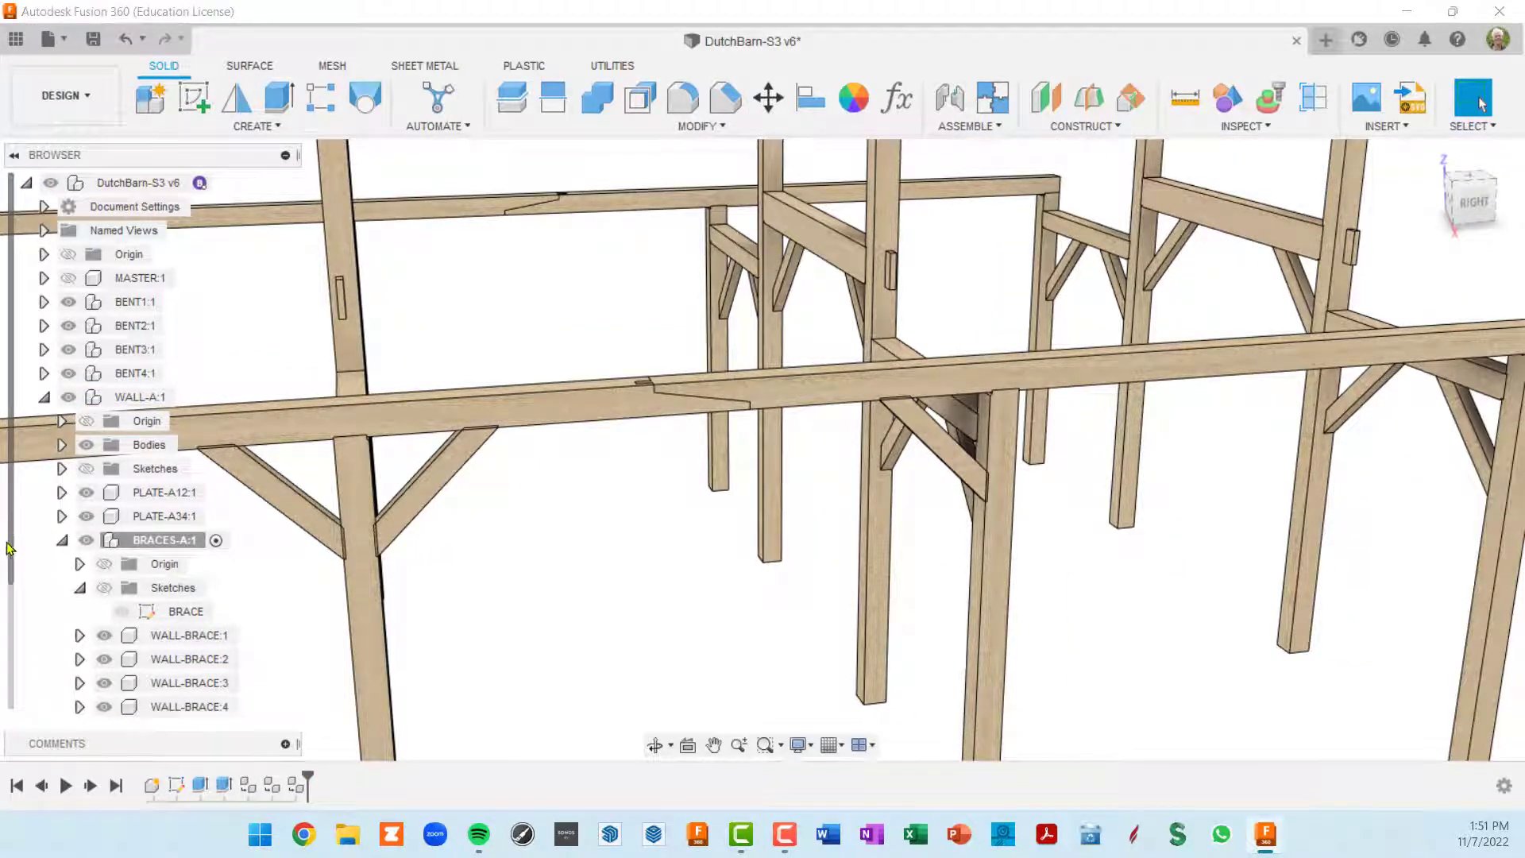
{"action": "scroll", "coordinate": [8, 580], "scroll_direction": "down", "scroll_amount": 2}
{"action": "scroll", "coordinate": [4, 627], "scroll_direction": "down", "scroll_amount": 1}
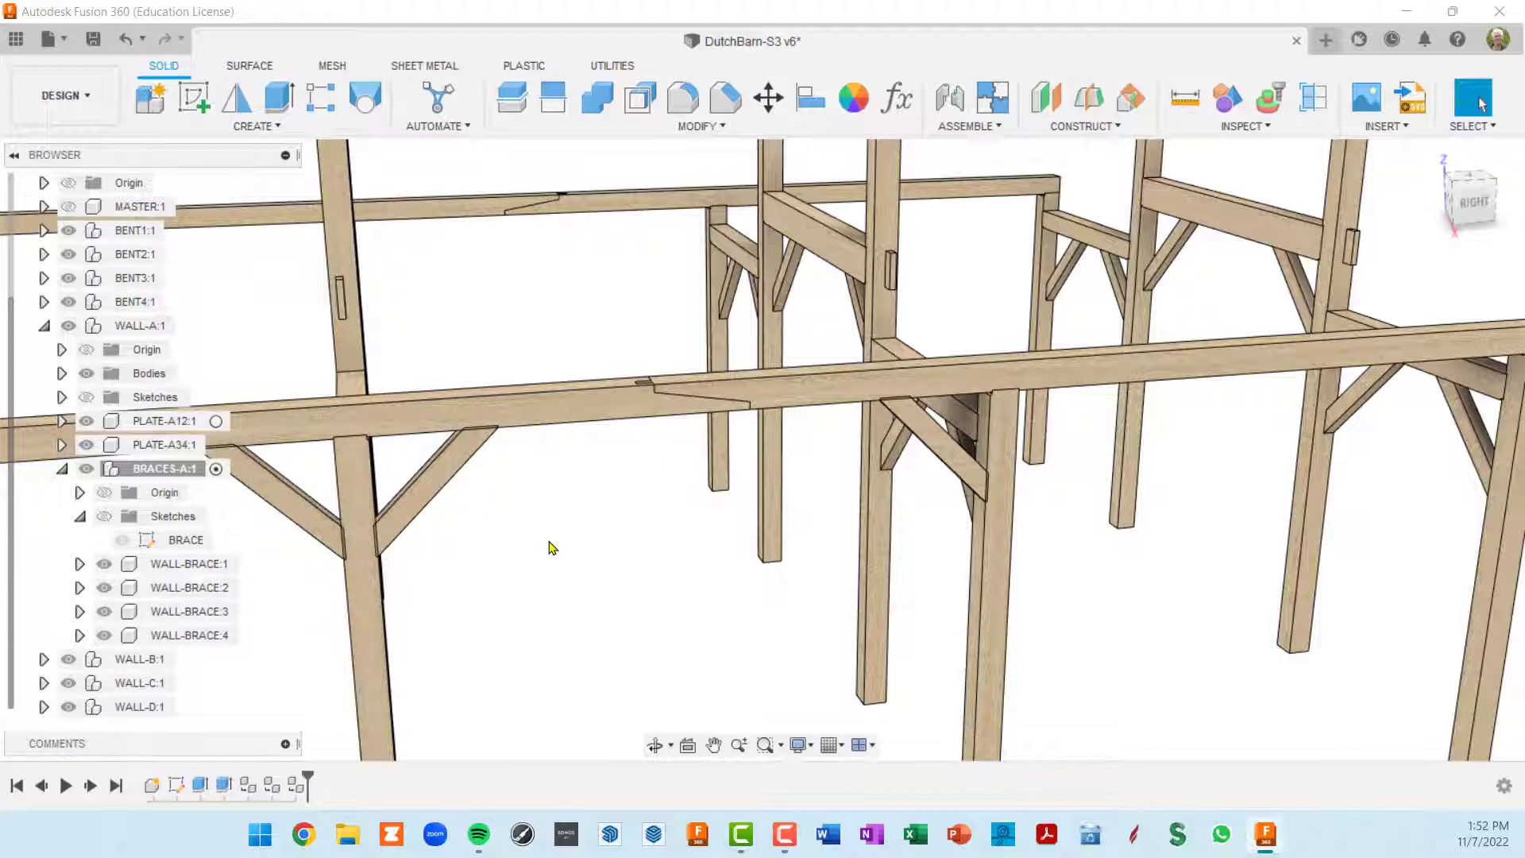
{"action": "scroll", "coordinate": [548, 545], "scroll_direction": "down", "scroll_amount": 5}
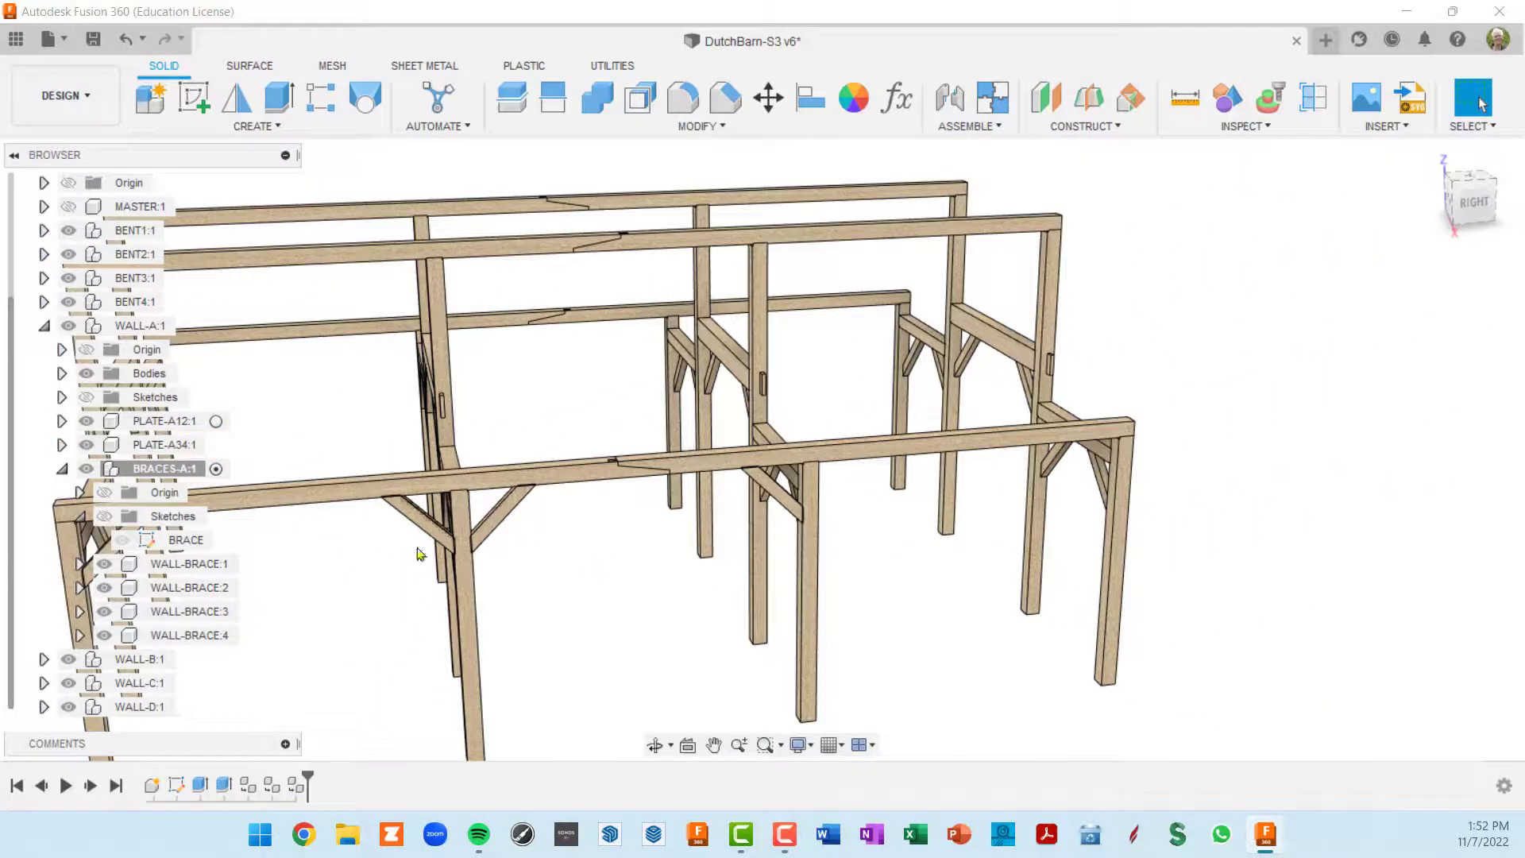
{"action": "middle_click_drag", "start_coordinate": [640, 562], "coordinate": [804, 490]}
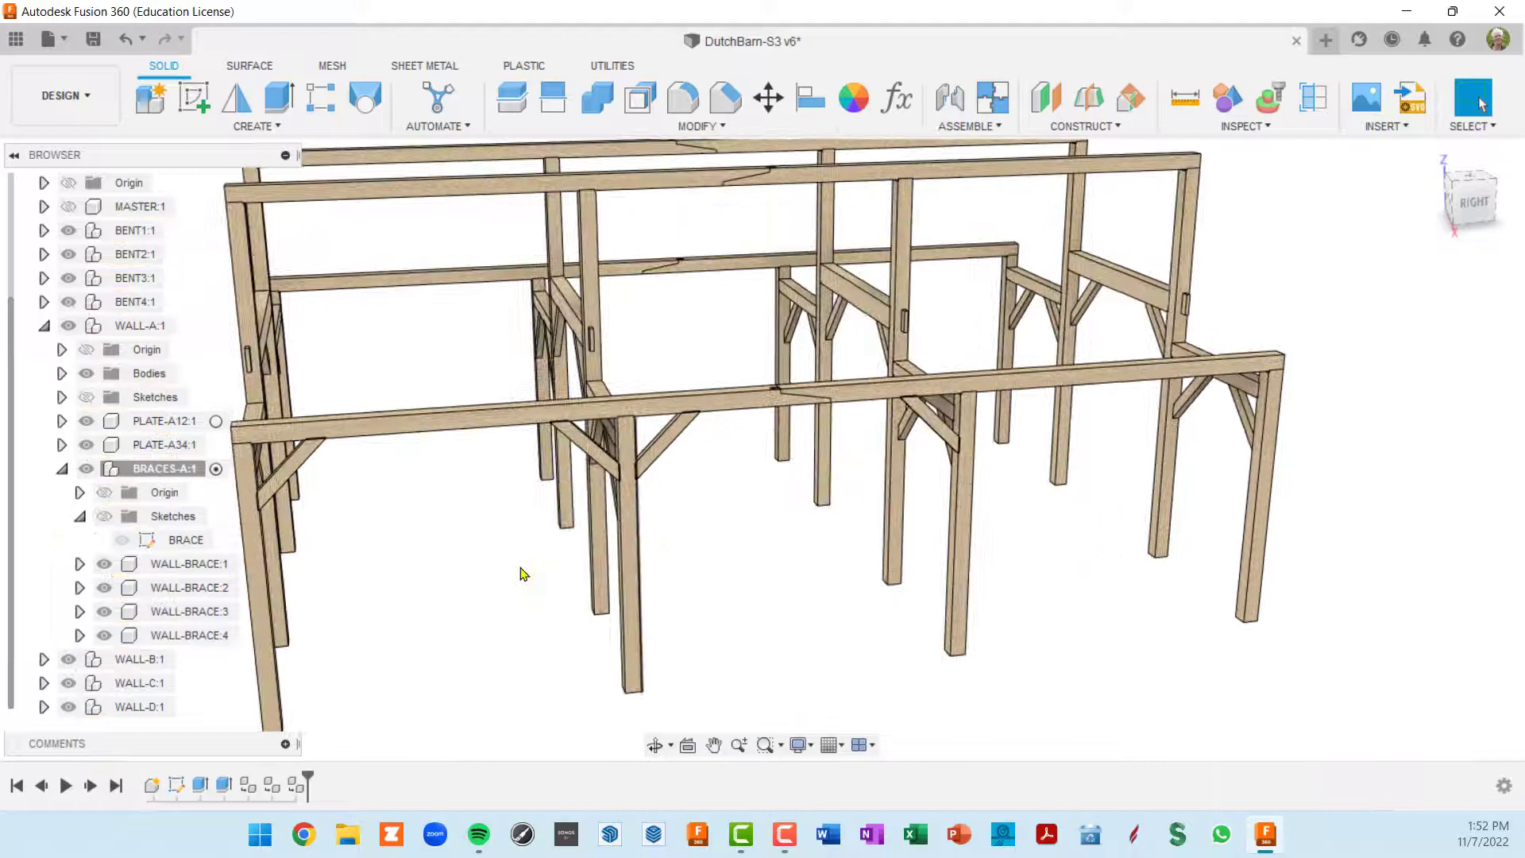
{"action": "left_click", "coordinate": [200, 565]}
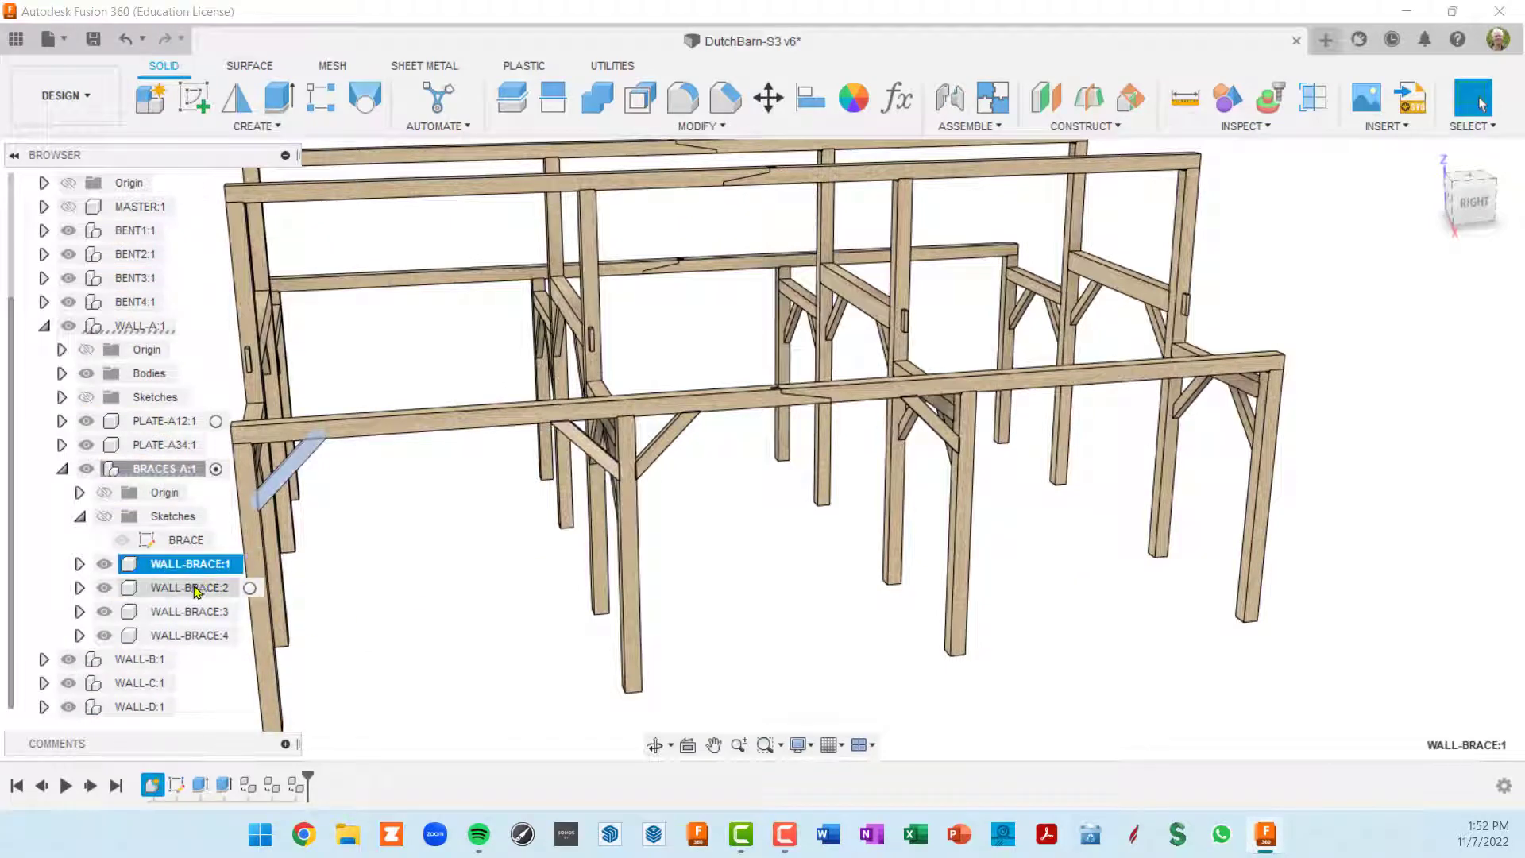
{"action": "left_click", "coordinate": [195, 588], "text": "ctrl"}
{"action": "right_click", "coordinate": [199, 588]}
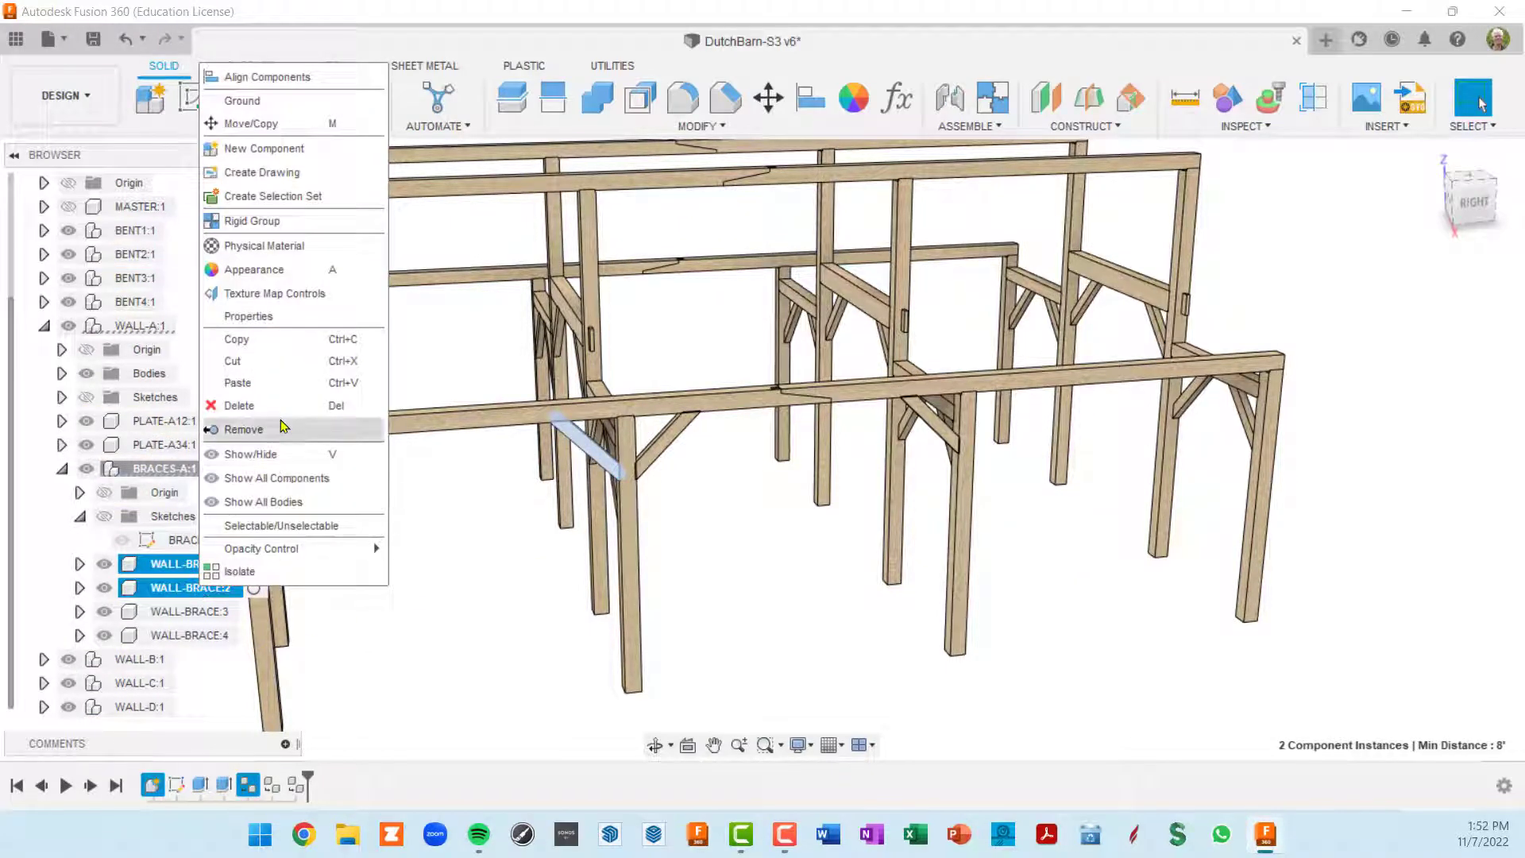
{"action": "left_click", "coordinate": [265, 349]}
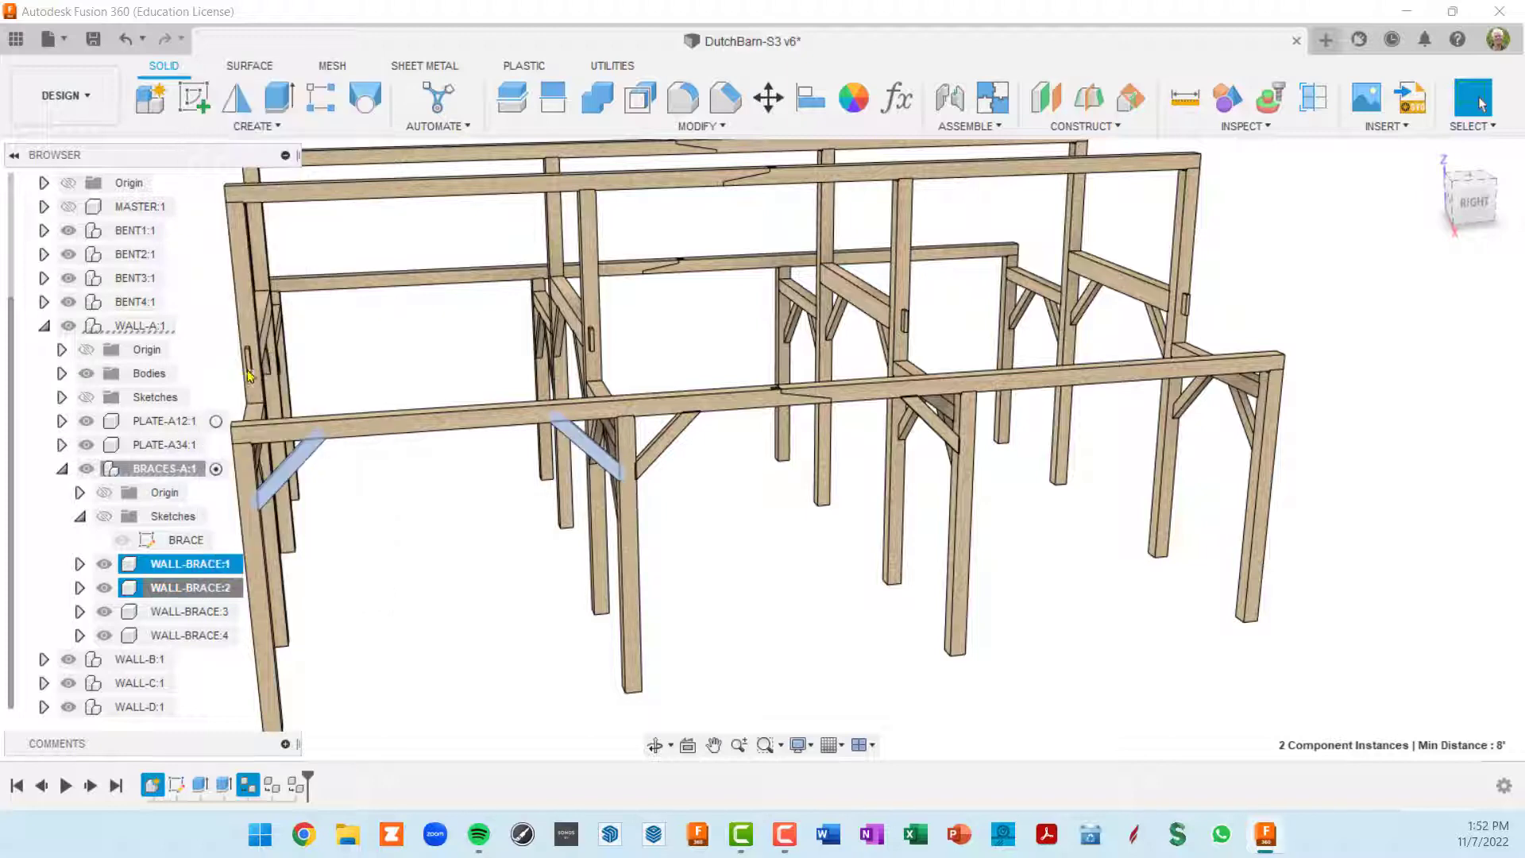
{"action": "right_click", "coordinate": [156, 470]}
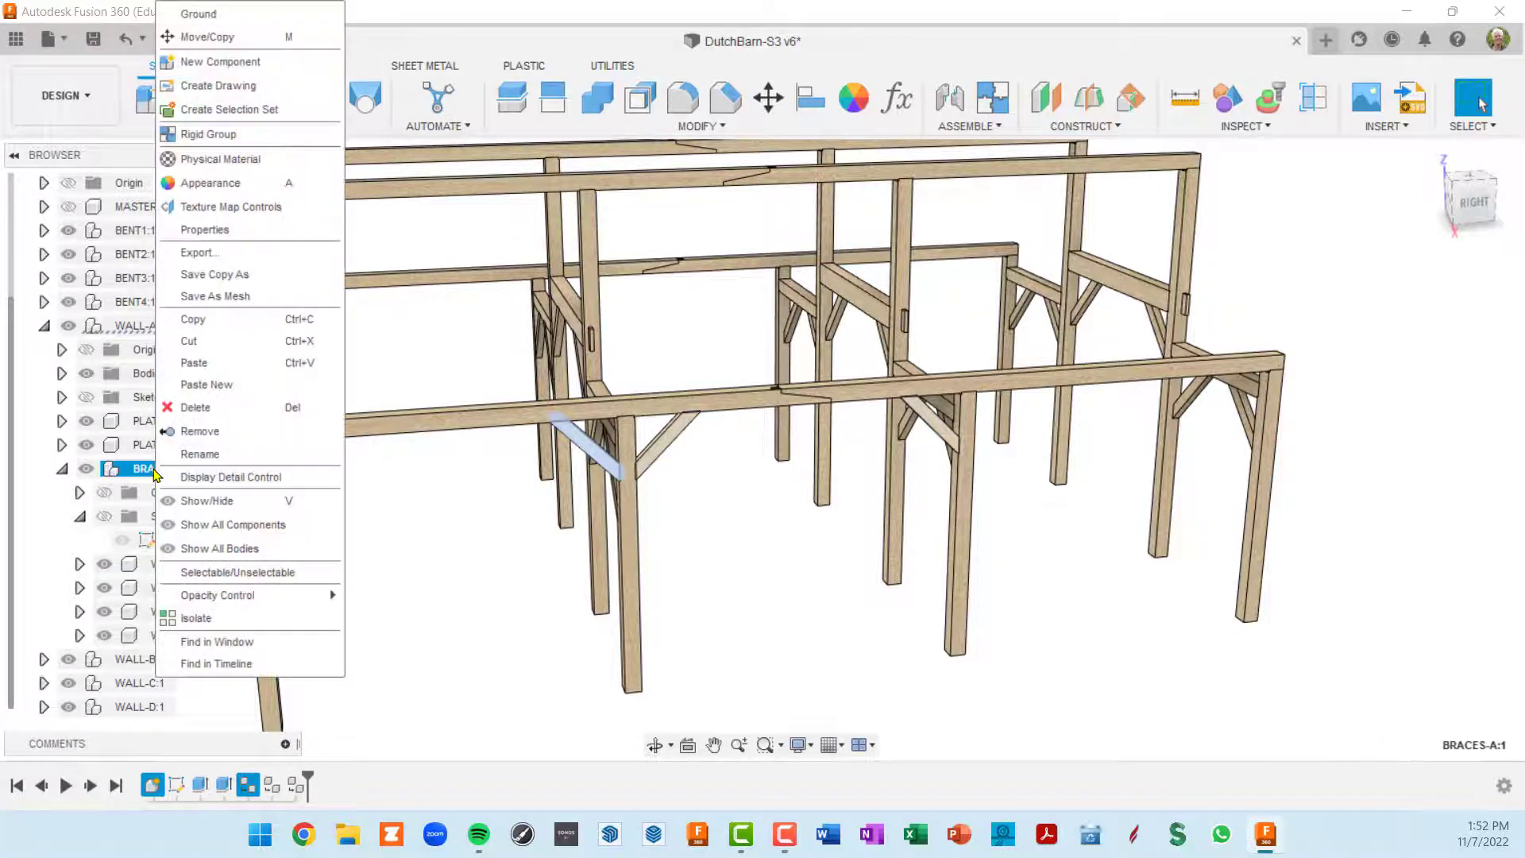
{"action": "left_click", "coordinate": [220, 365]}
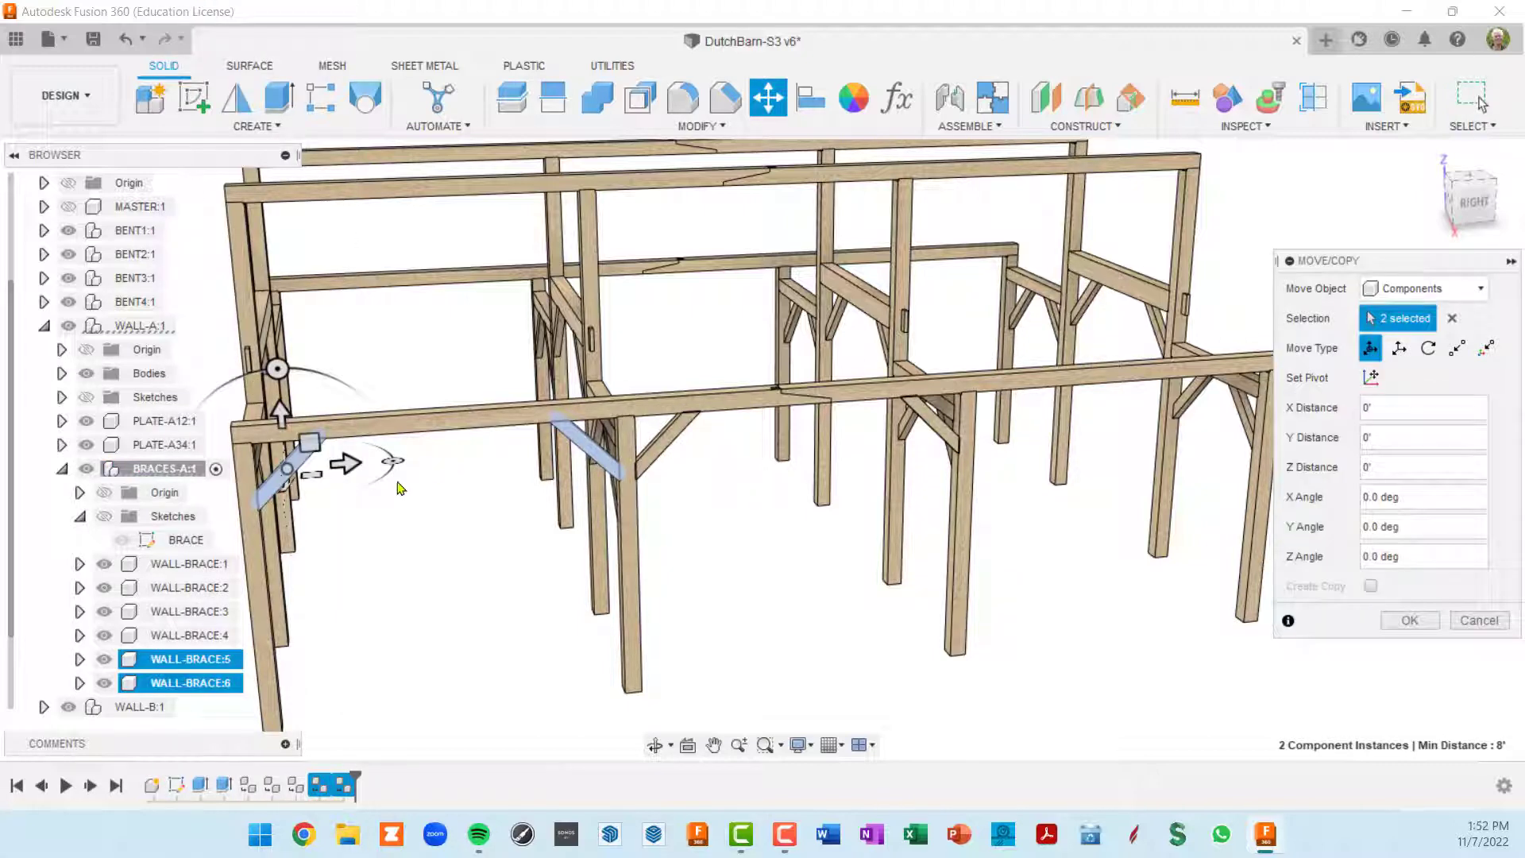
Step: Move the newly pasted brace pair about 26'-8 9/32" along Y into the far end bay of WALL-A
{"action": "left_click_drag", "start_coordinate": [352, 465], "coordinate": [1041, 434]}
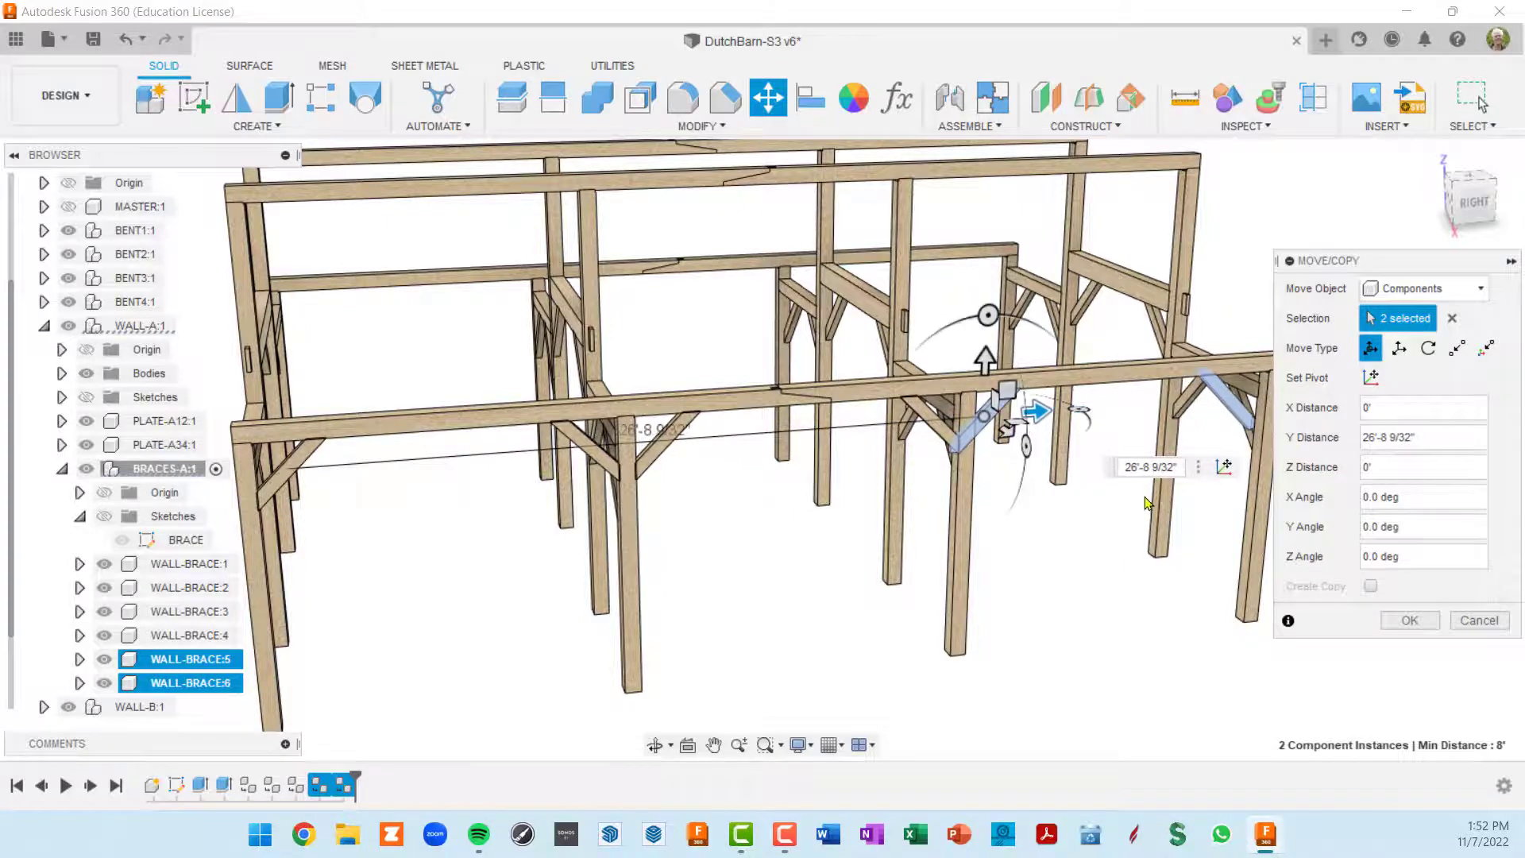
{"action": "middle_click_drag", "start_coordinate": [1149, 505], "coordinate": [828, 567]}
{"action": "scroll", "coordinate": [894, 559], "scroll_direction": "up", "scroll_amount": 2}
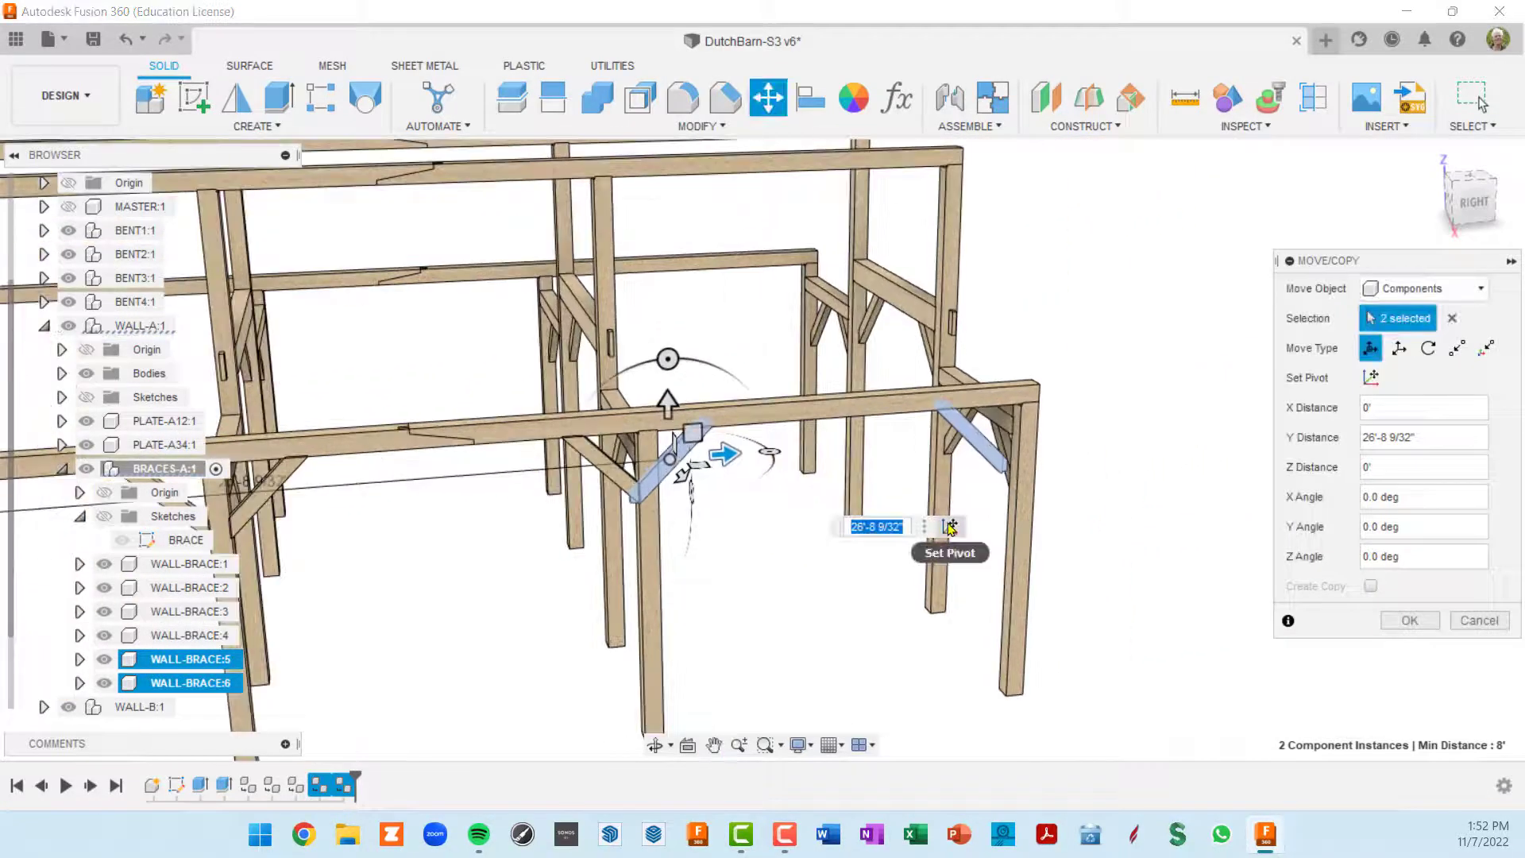
Step: Set the move pivot on the end-bay brace's lower shoulder corner and turn it 45 deg about Z to square it with the end post
{"action": "left_click", "coordinate": [950, 528]}
{"action": "left_click", "coordinate": [1004, 473]}
{"action": "scroll", "coordinate": [1005, 476], "scroll_direction": "up", "scroll_amount": 5}
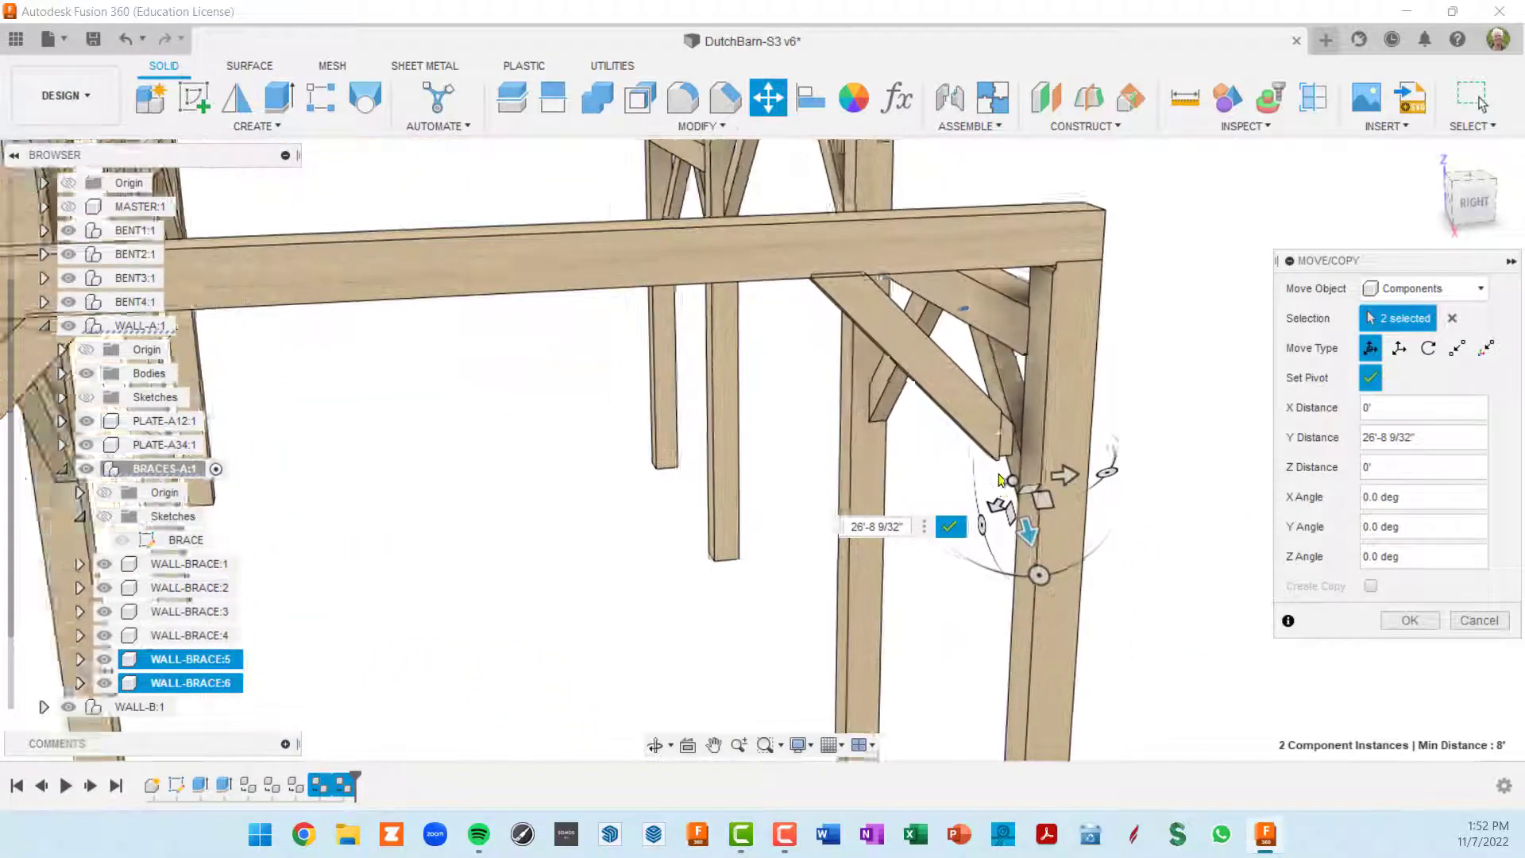
{"action": "scroll", "coordinate": [1004, 480], "scroll_direction": "up", "scroll_amount": 5}
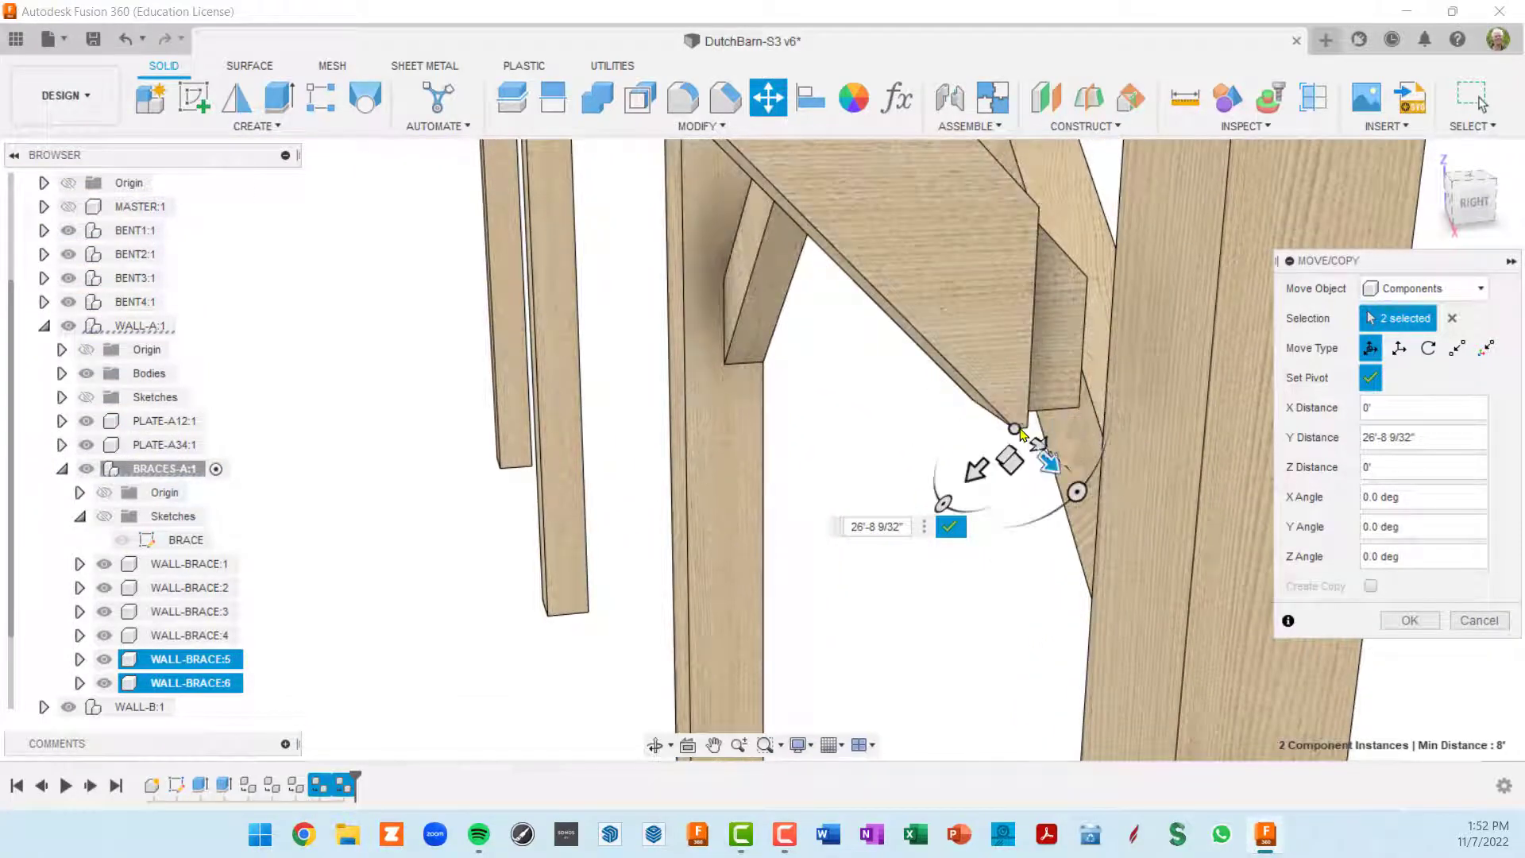
{"action": "left_click", "coordinate": [1014, 430]}
{"action": "left_click_drag", "start_coordinate": [1074, 492], "coordinate": [1124, 429]}
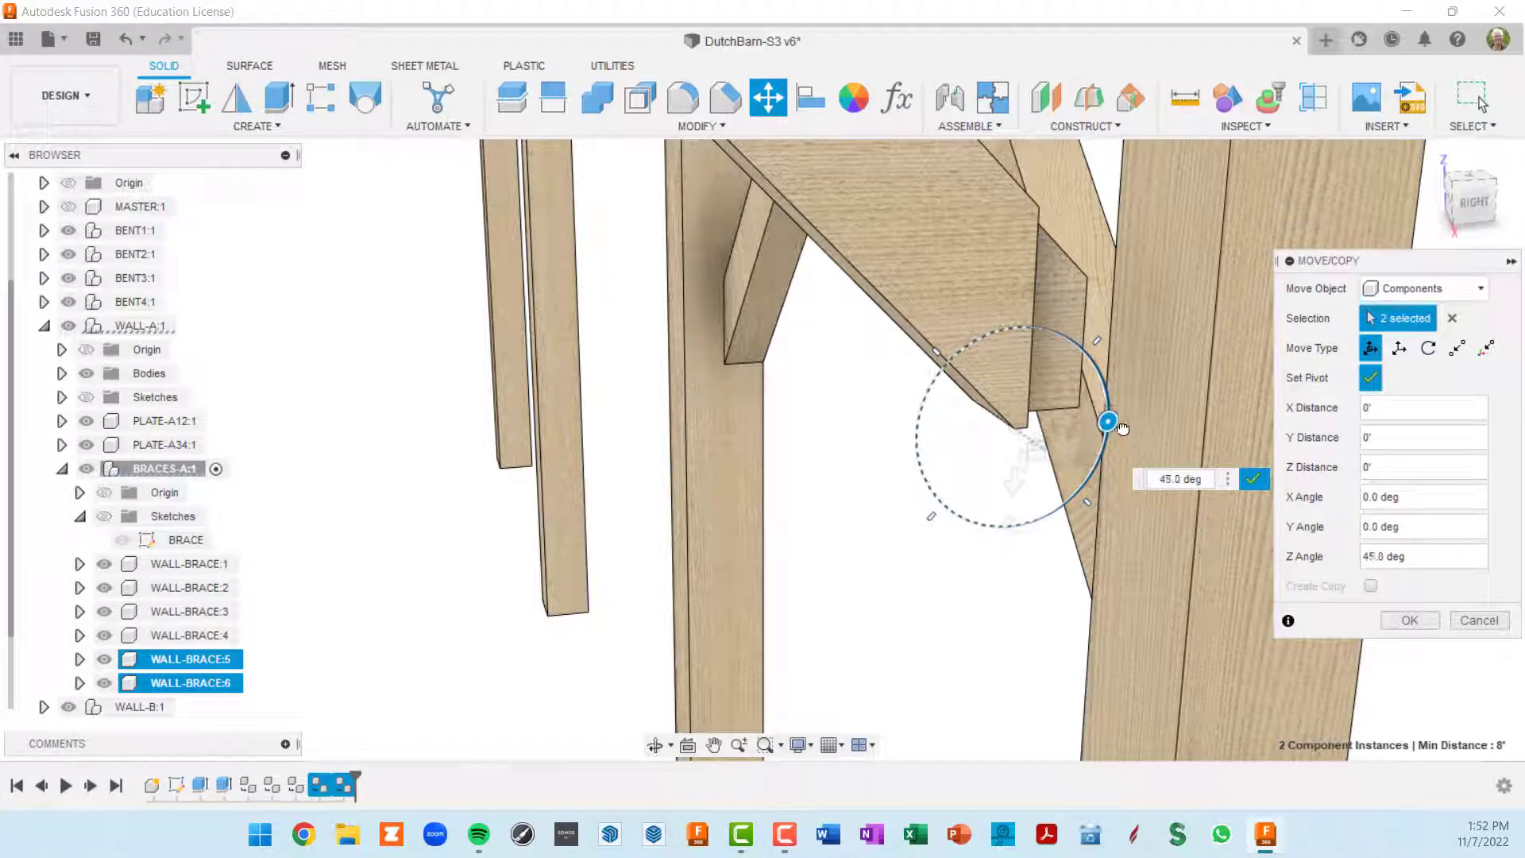
{"action": "left_click", "coordinate": [1254, 478]}
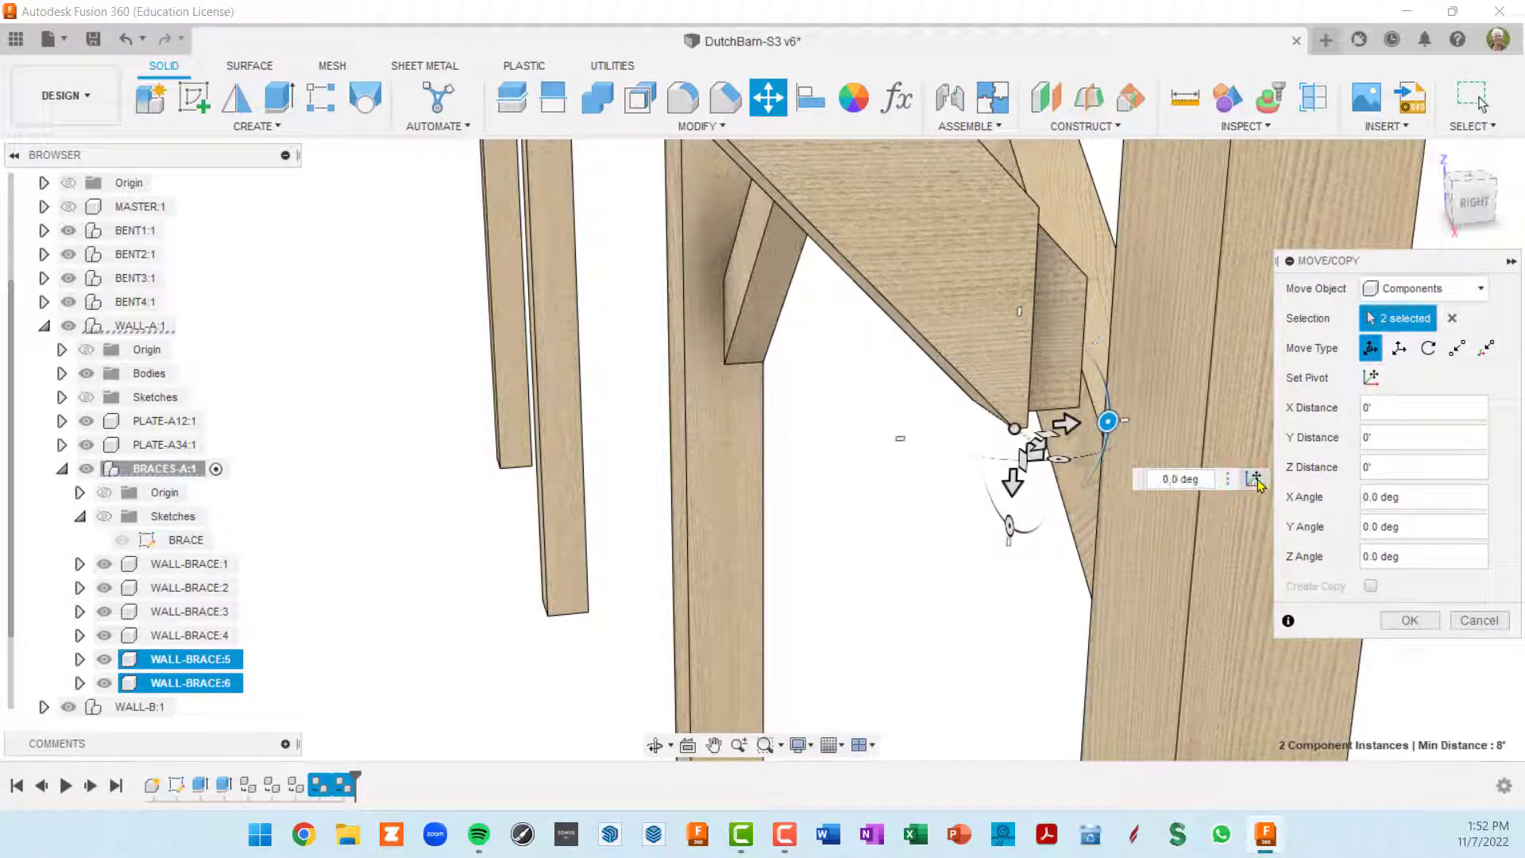
Step: Move the end-bay brace pair 0'-7 23/32" along Y so the shoulder corner meets the end post's face
{"action": "middle_click_drag", "start_coordinate": [1208, 433], "coordinate": [964, 476]}
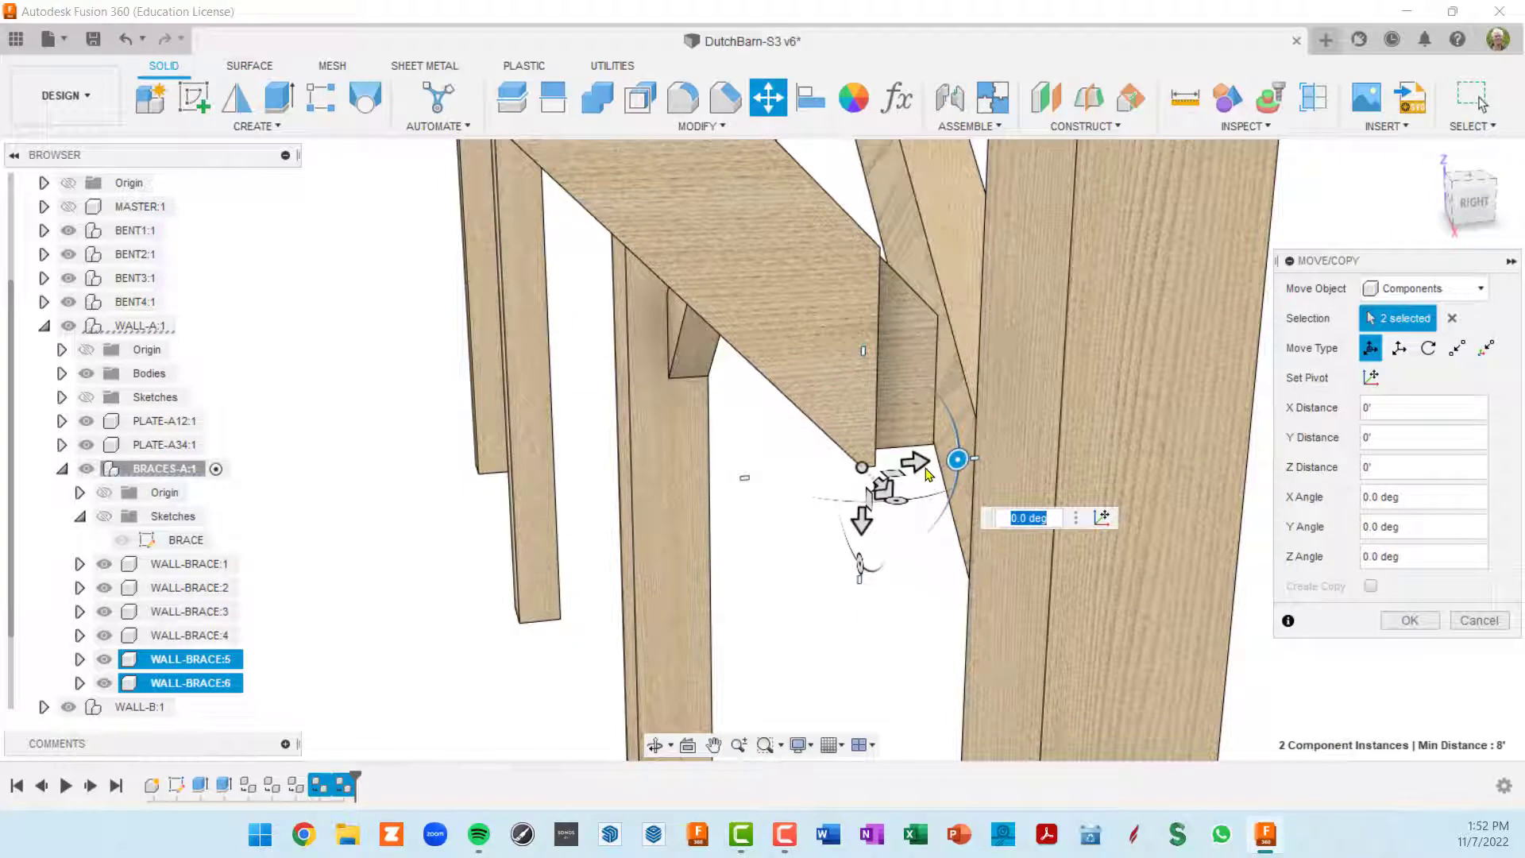
{"action": "left_click_drag", "start_coordinate": [928, 474], "coordinate": [1043, 386]}
{"action": "scroll", "coordinate": [1081, 469], "scroll_direction": "down", "scroll_amount": 5}
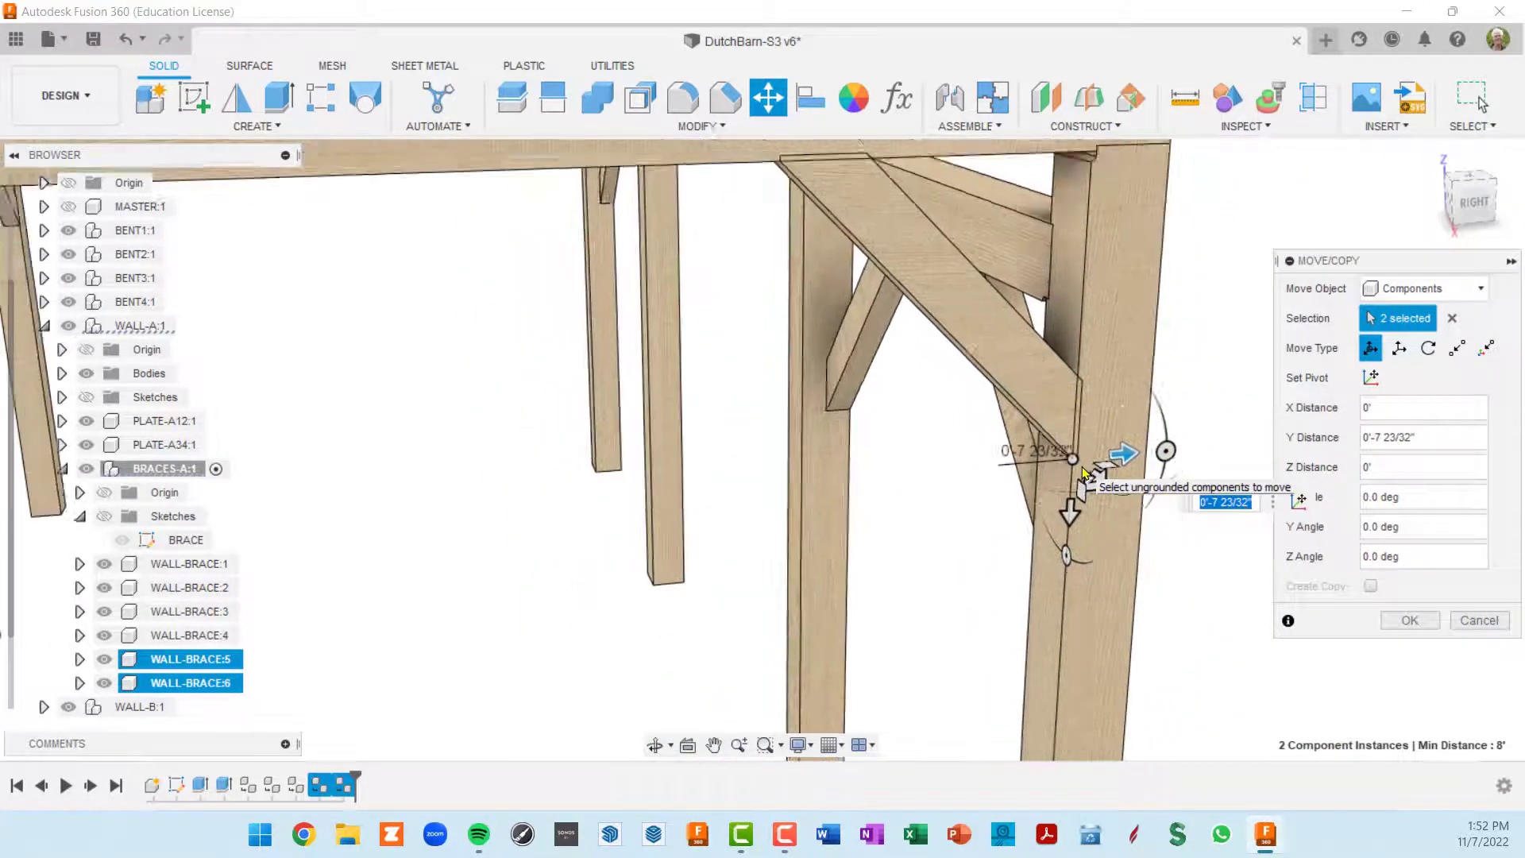
Step: Apply the 0'-7 23/32" Y-direction move of WALL-BRACE:5 and WALL-BRACE:6, and review the braces along the whole frame
{"action": "left_click", "coordinate": [1409, 620]}
{"action": "scroll", "coordinate": [1239, 533], "scroll_direction": "down", "scroll_amount": 8}
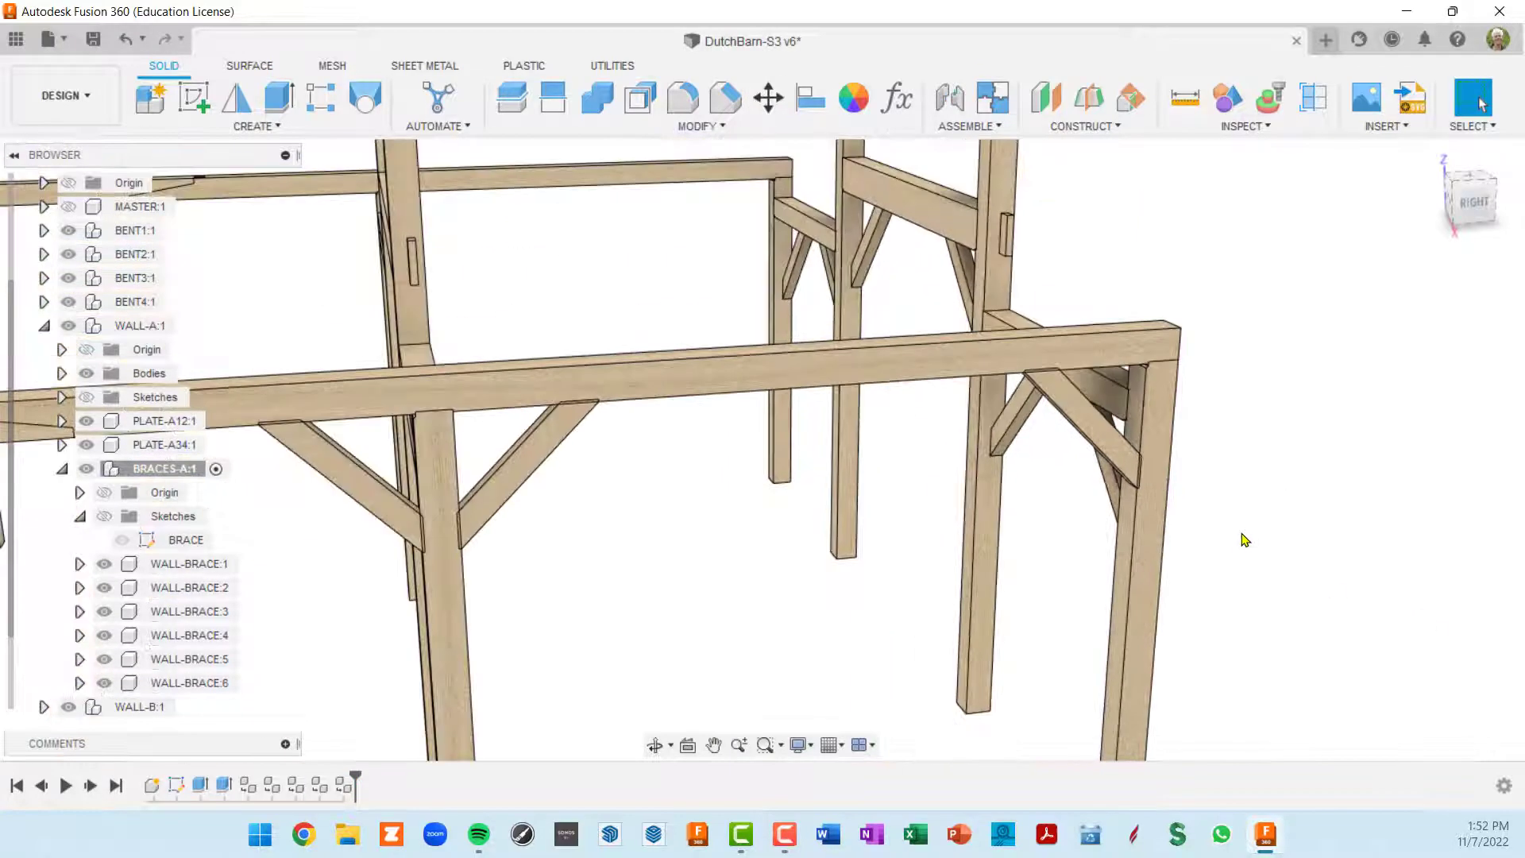
{"action": "middle_click_drag", "start_coordinate": [1146, 551], "coordinate": [1156, 509], "text": "shift"}
{"action": "scroll", "coordinate": [1089, 477], "scroll_direction": "up", "scroll_amount": 8}
{"action": "scroll", "coordinate": [1097, 471], "scroll_direction": "up", "scroll_amount": 3}
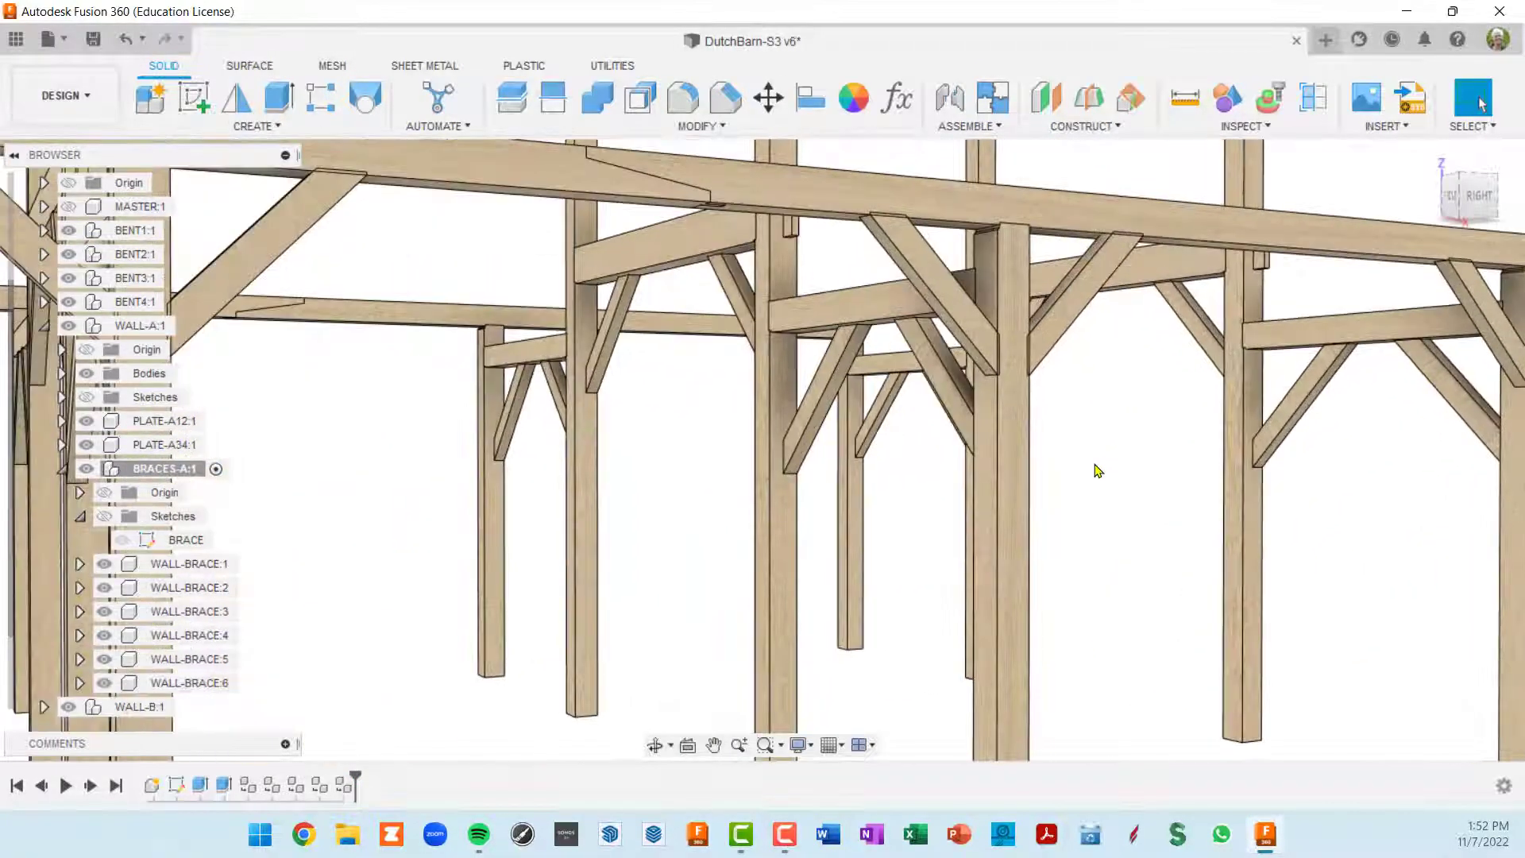
{"action": "scroll", "coordinate": [1097, 470], "scroll_direction": "down", "scroll_amount": 6}
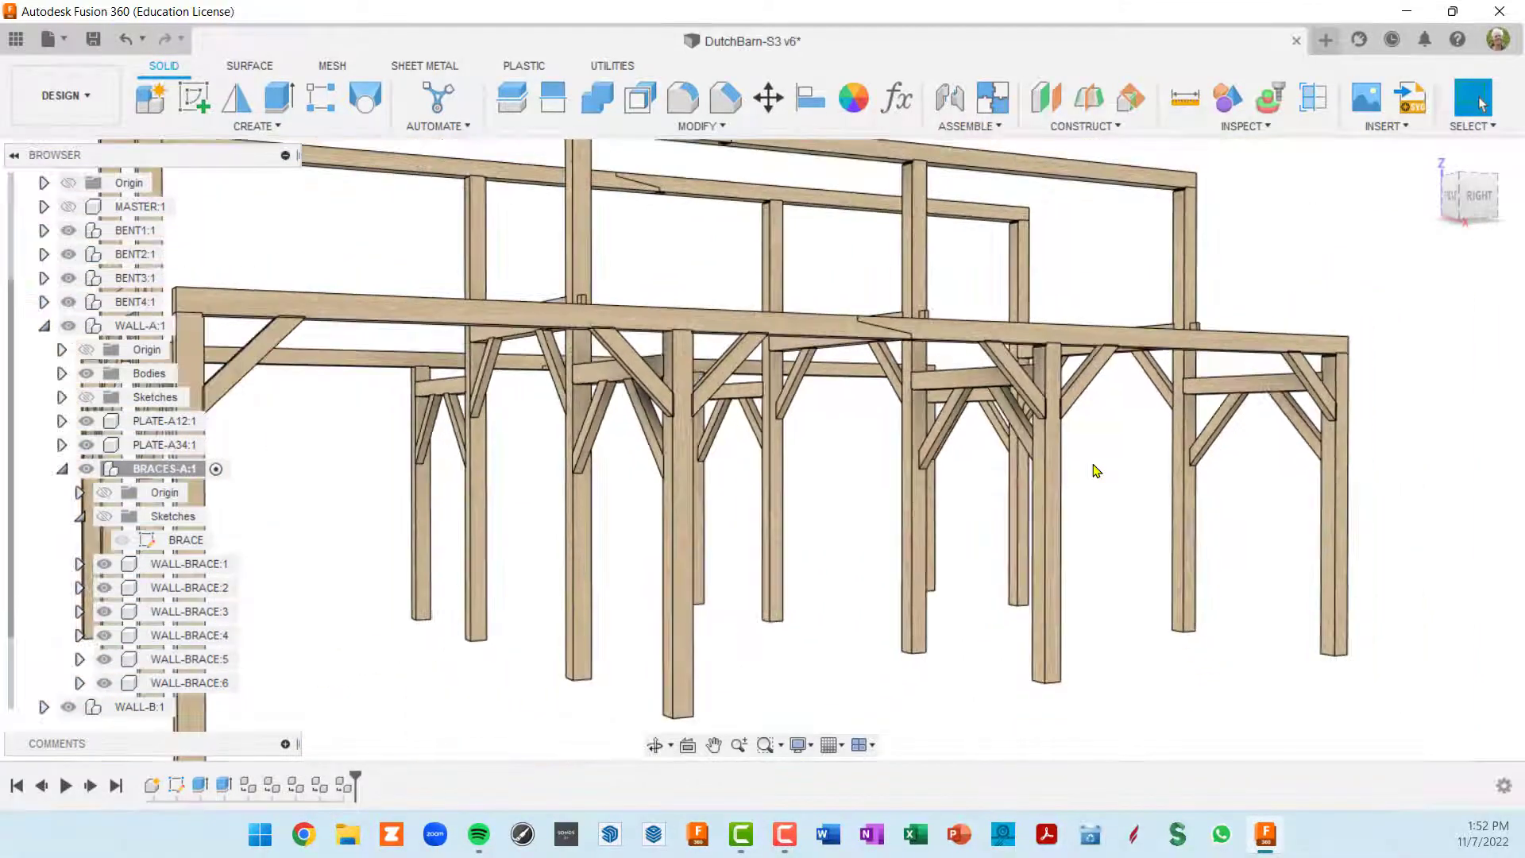
{"action": "scroll", "coordinate": [1095, 470], "scroll_direction": "down", "scroll_amount": 3}
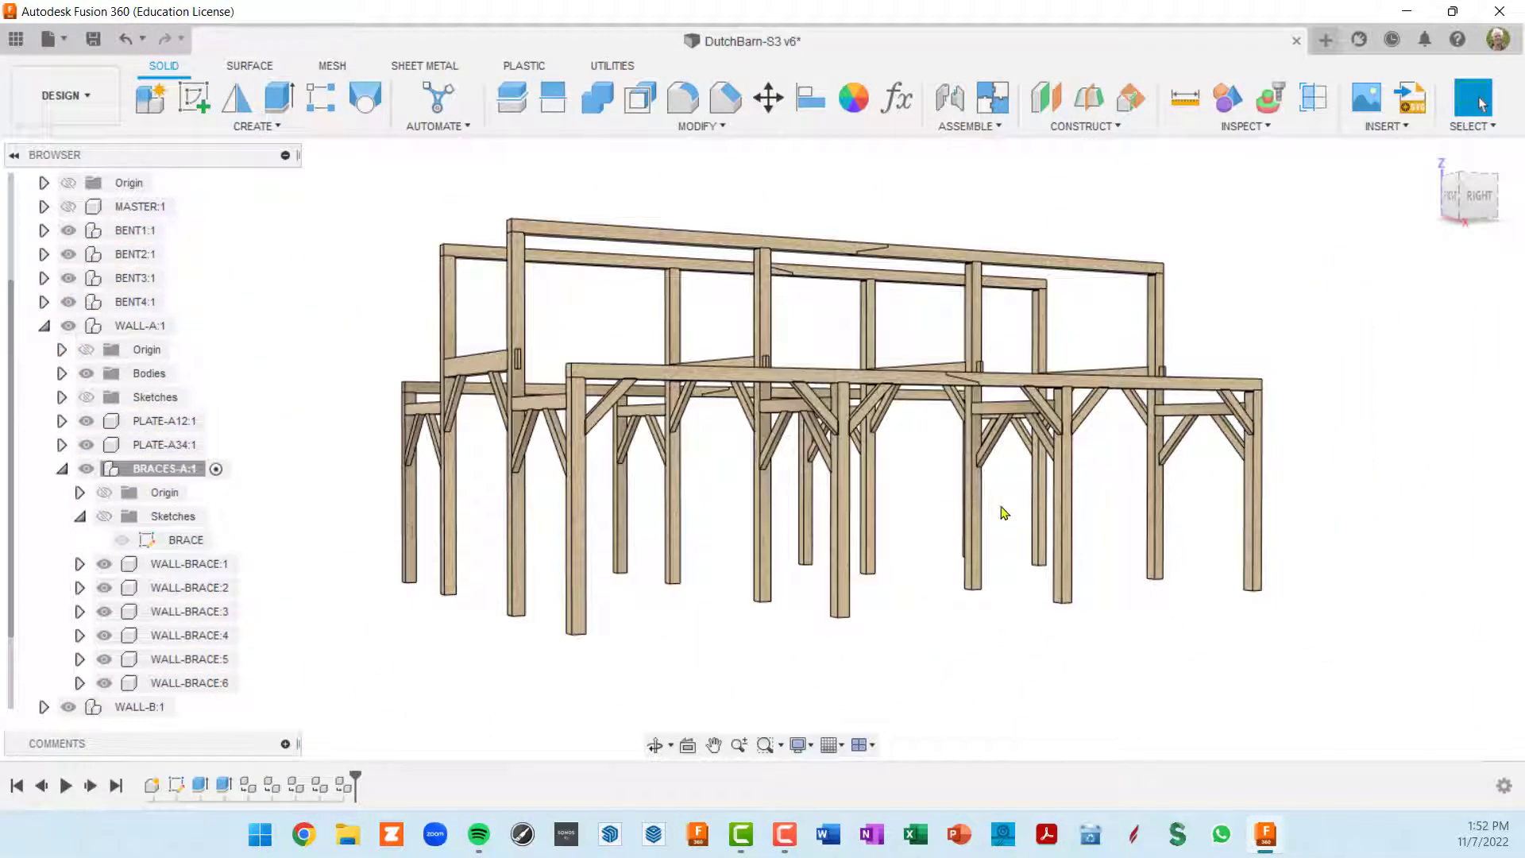
{"action": "middle_click_drag", "start_coordinate": [1001, 507], "coordinate": [1029, 507], "text": "shift"}
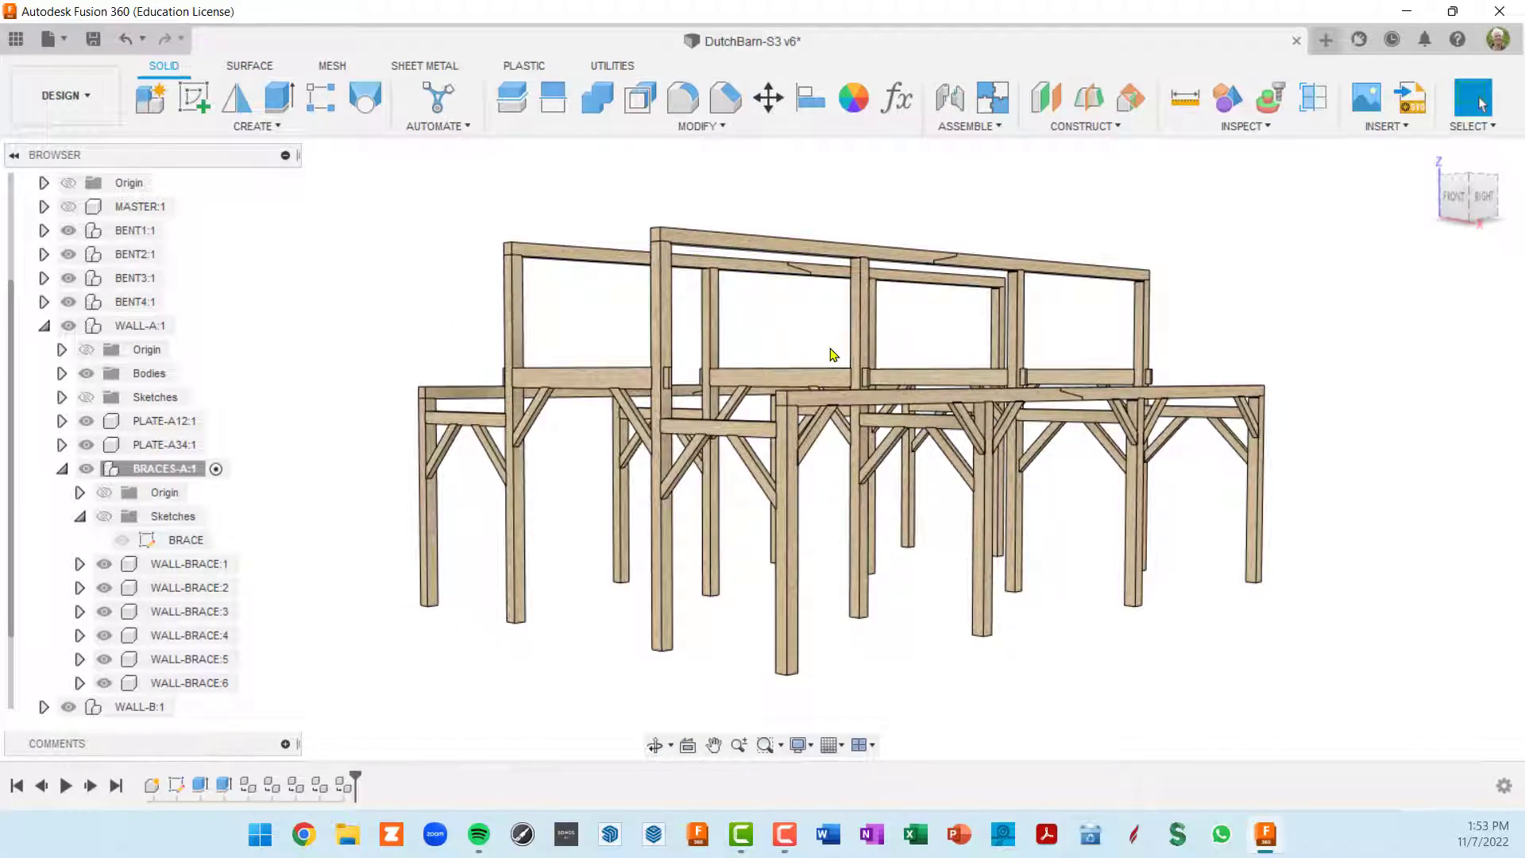
Step: Use Combine to cut WALL-BRACE:1, WALL-BRACE:2 and WALL-BRACE:3 out of the PLATE-A12 beam, keeping the tool bodies
{"action": "scroll", "coordinate": [956, 467], "scroll_direction": "up", "scroll_amount": 5}
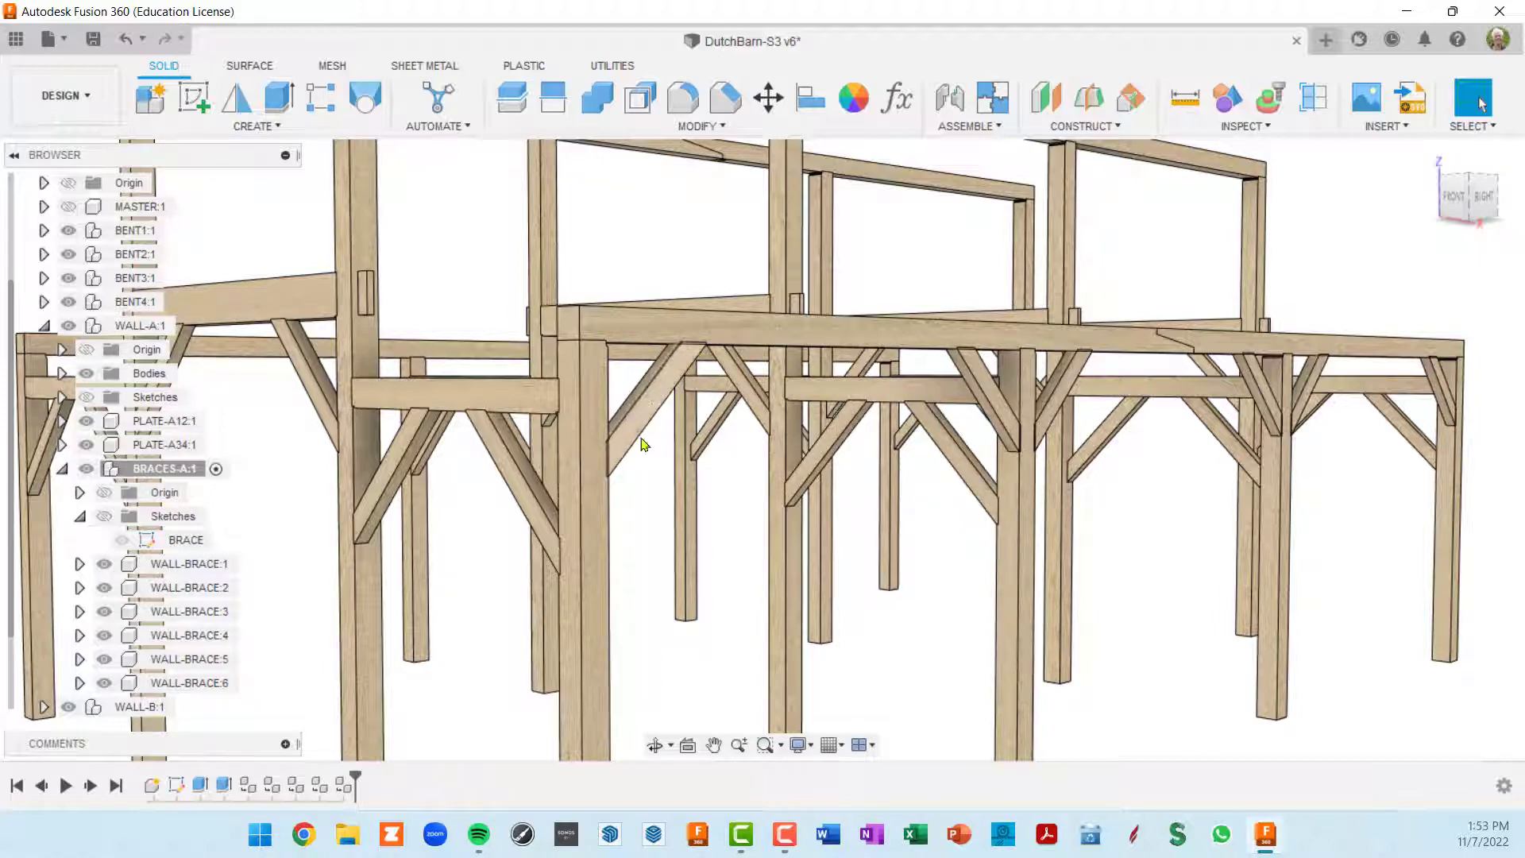
{"action": "middle_click_drag", "start_coordinate": [912, 466], "coordinate": [911, 422]}
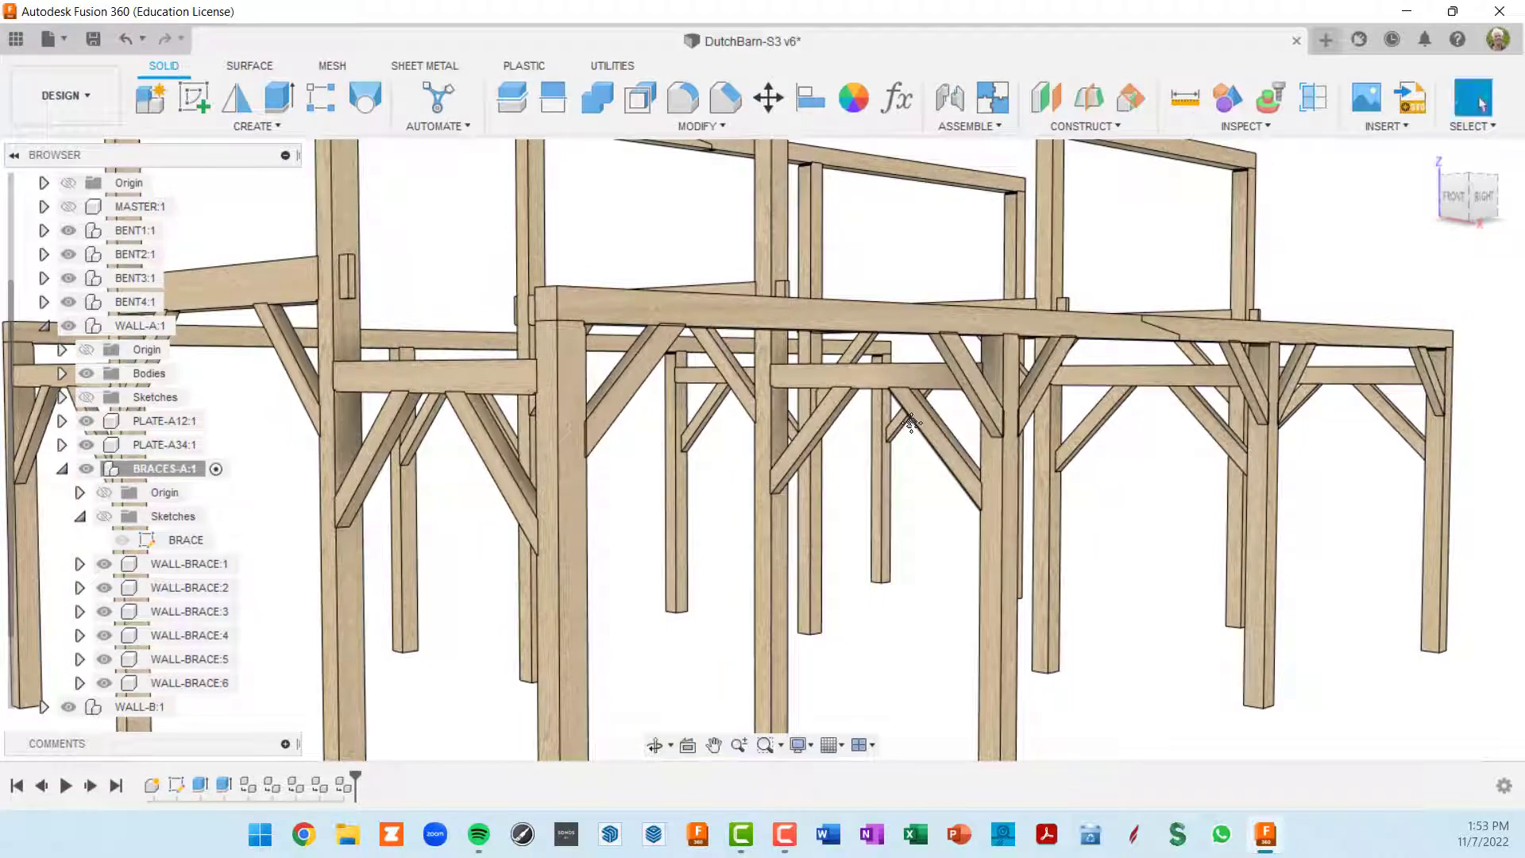
{"action": "scroll", "coordinate": [715, 307], "scroll_direction": "down", "scroll_amount": 1}
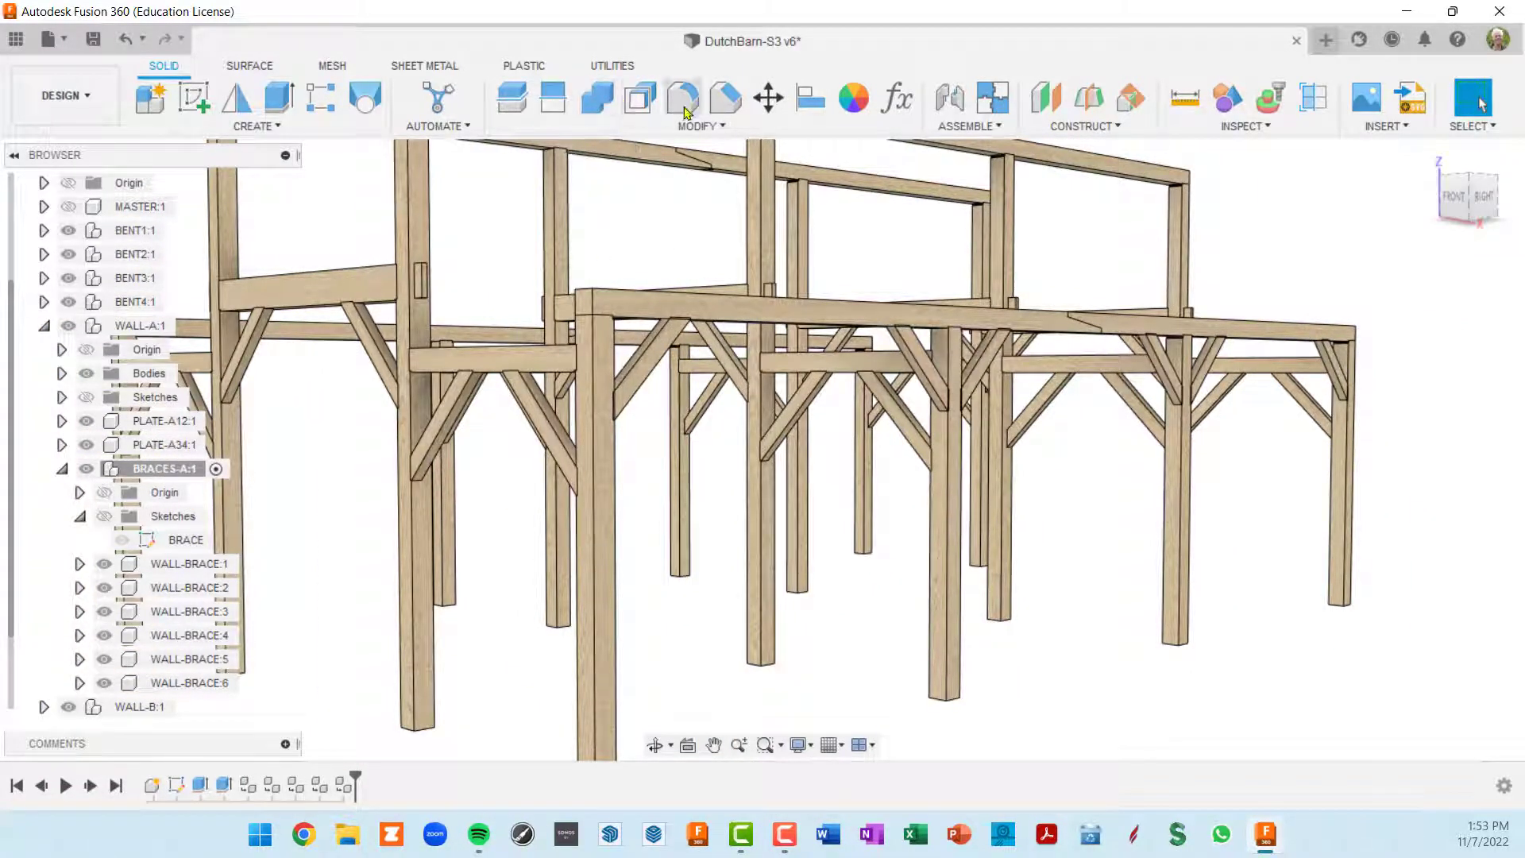
{"action": "left_click", "coordinate": [606, 102]}
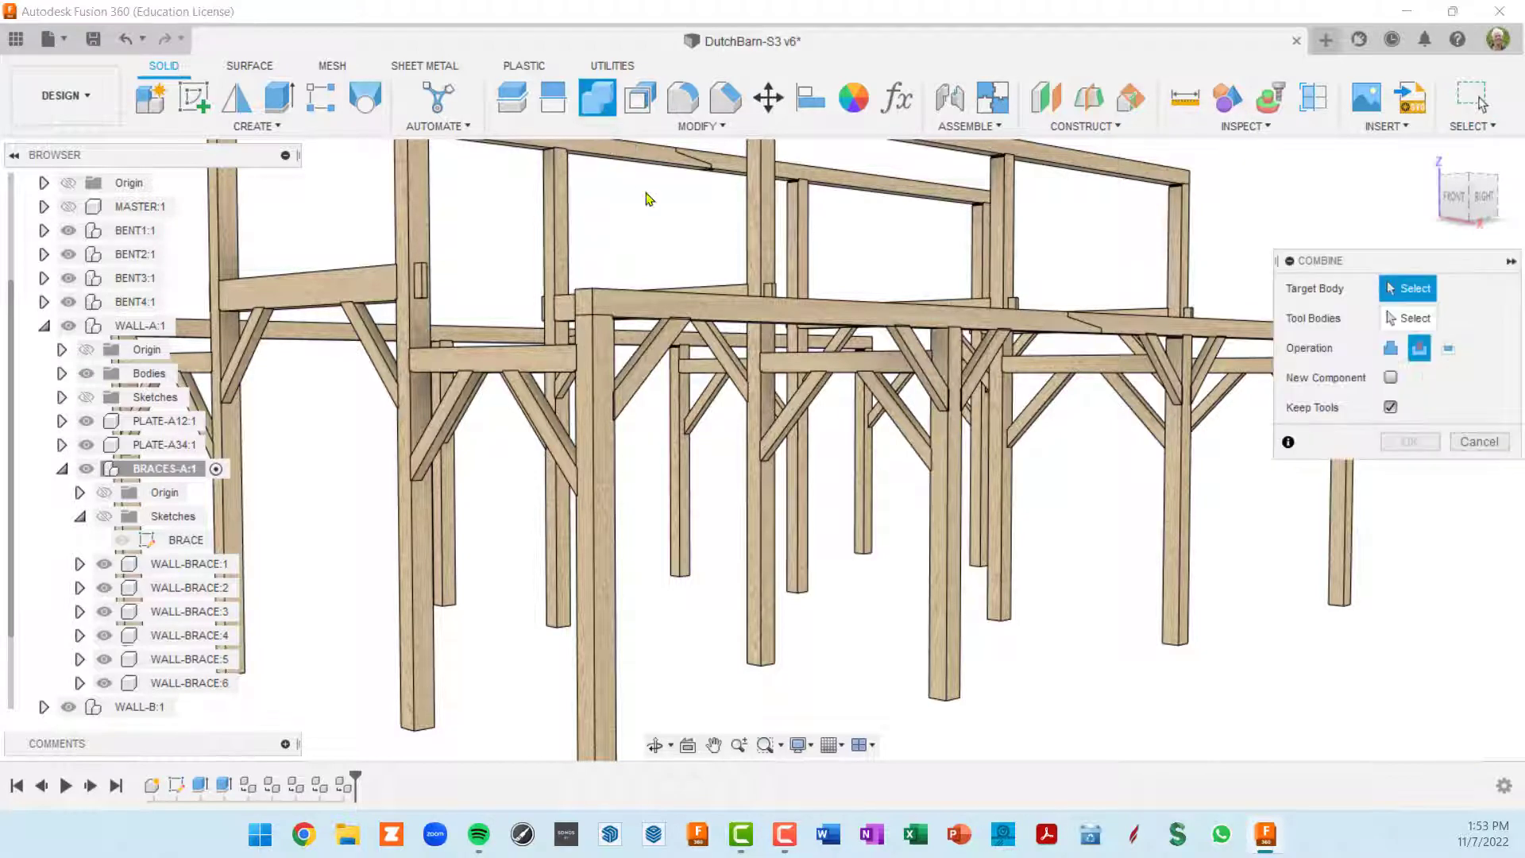
{"action": "left_click", "coordinate": [727, 320]}
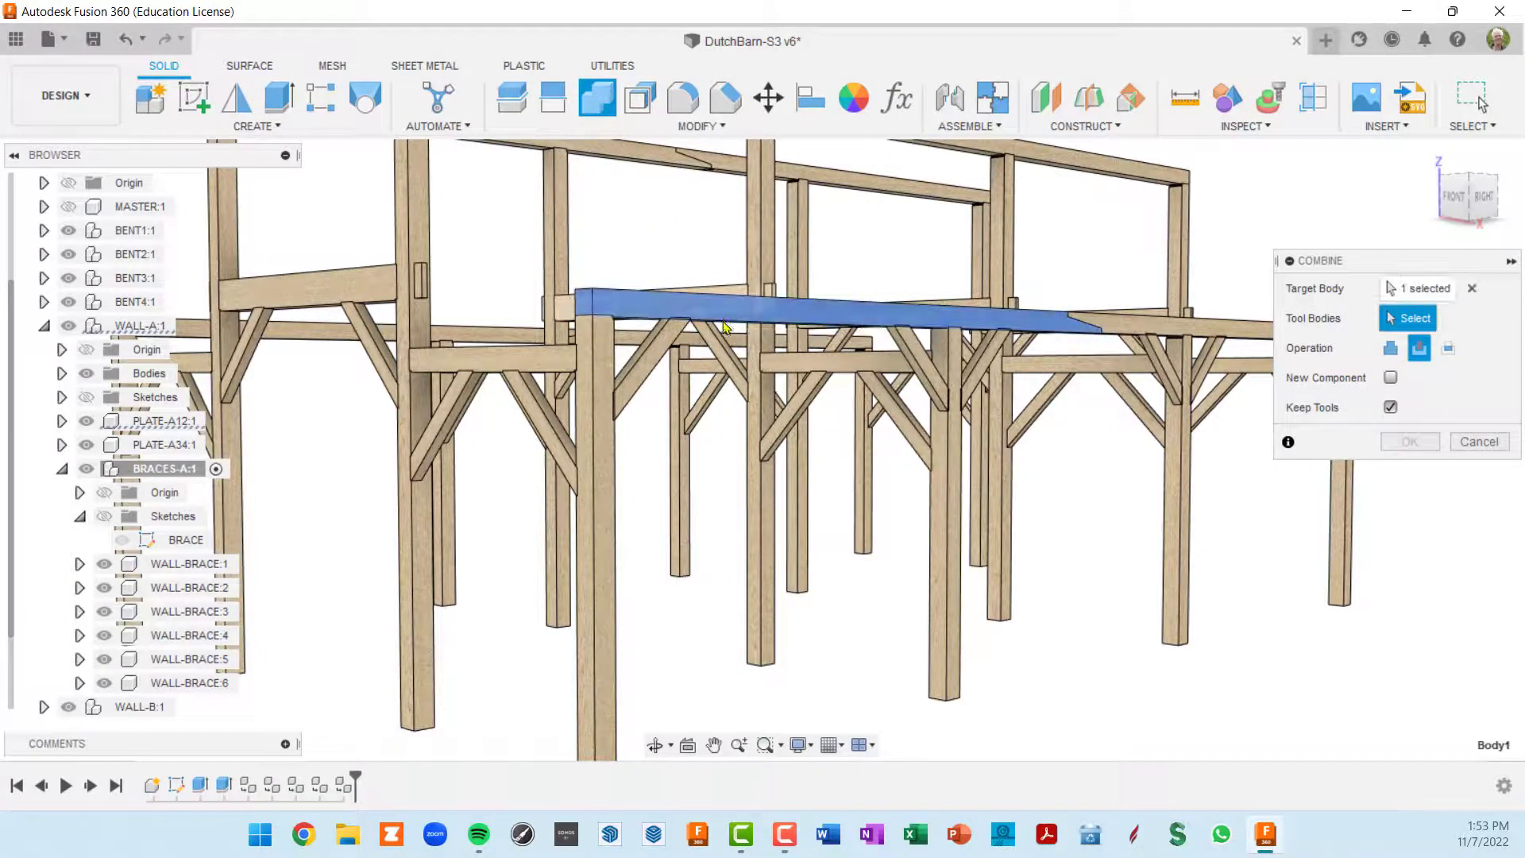
{"action": "left_click", "coordinate": [663, 351]}
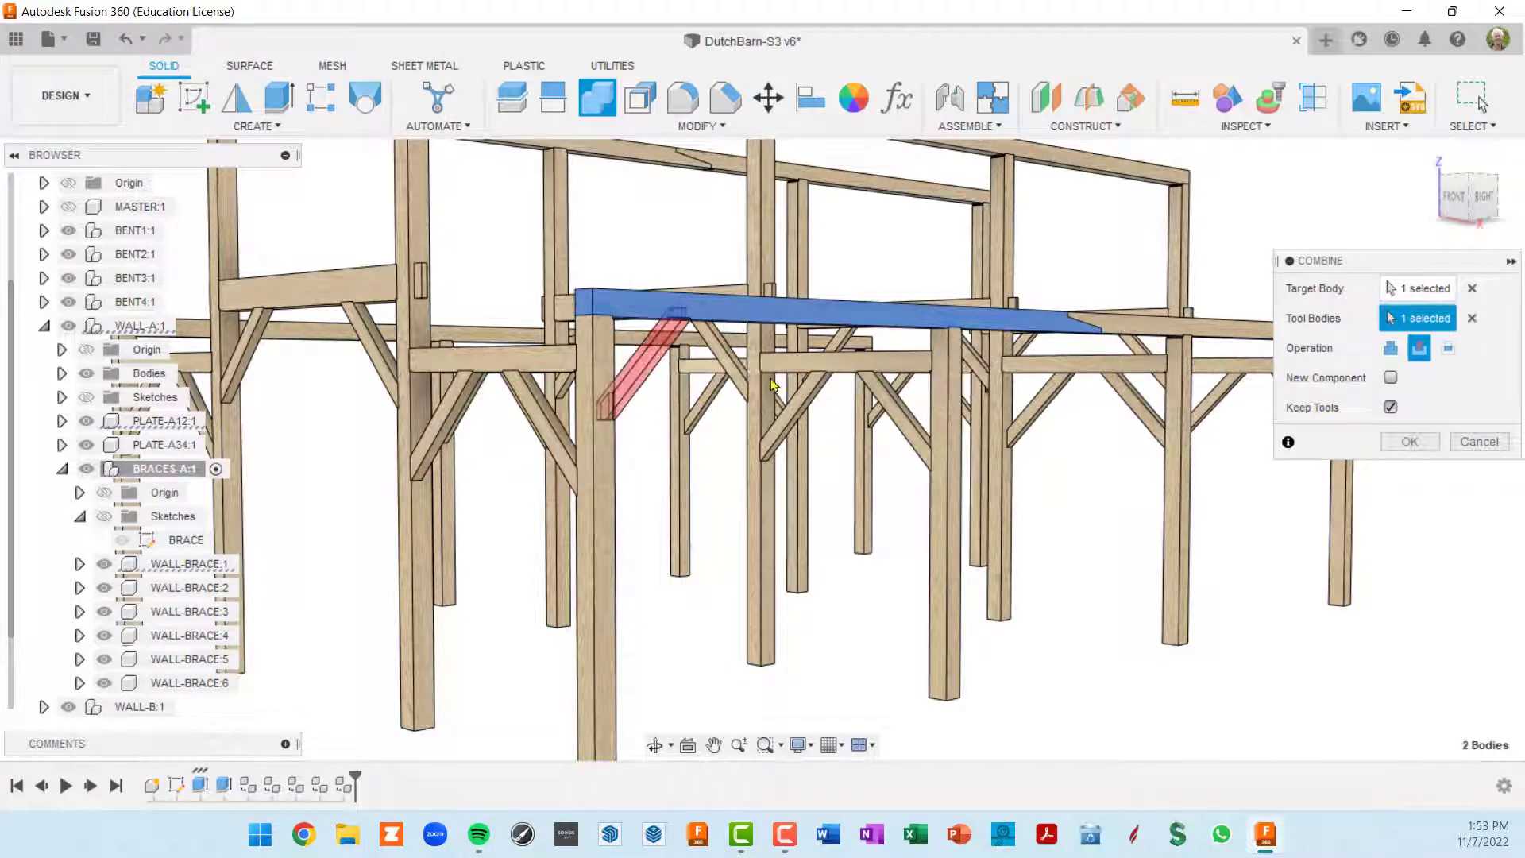
{"action": "middle_click_drag", "start_coordinate": [903, 409], "coordinate": [875, 426], "text": "shift"}
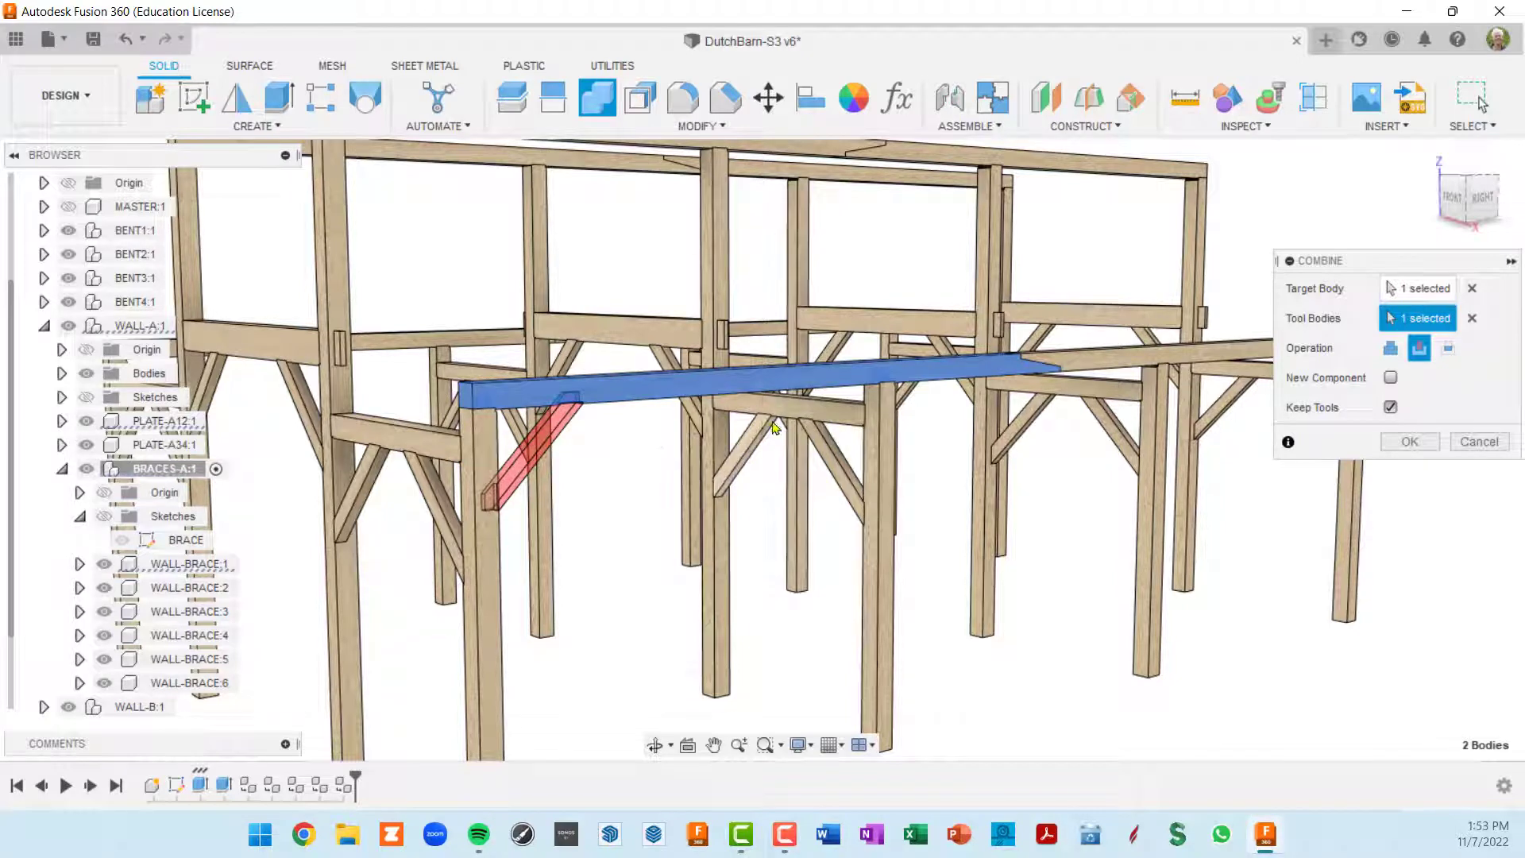
{"action": "left_click", "coordinate": [835, 406]}
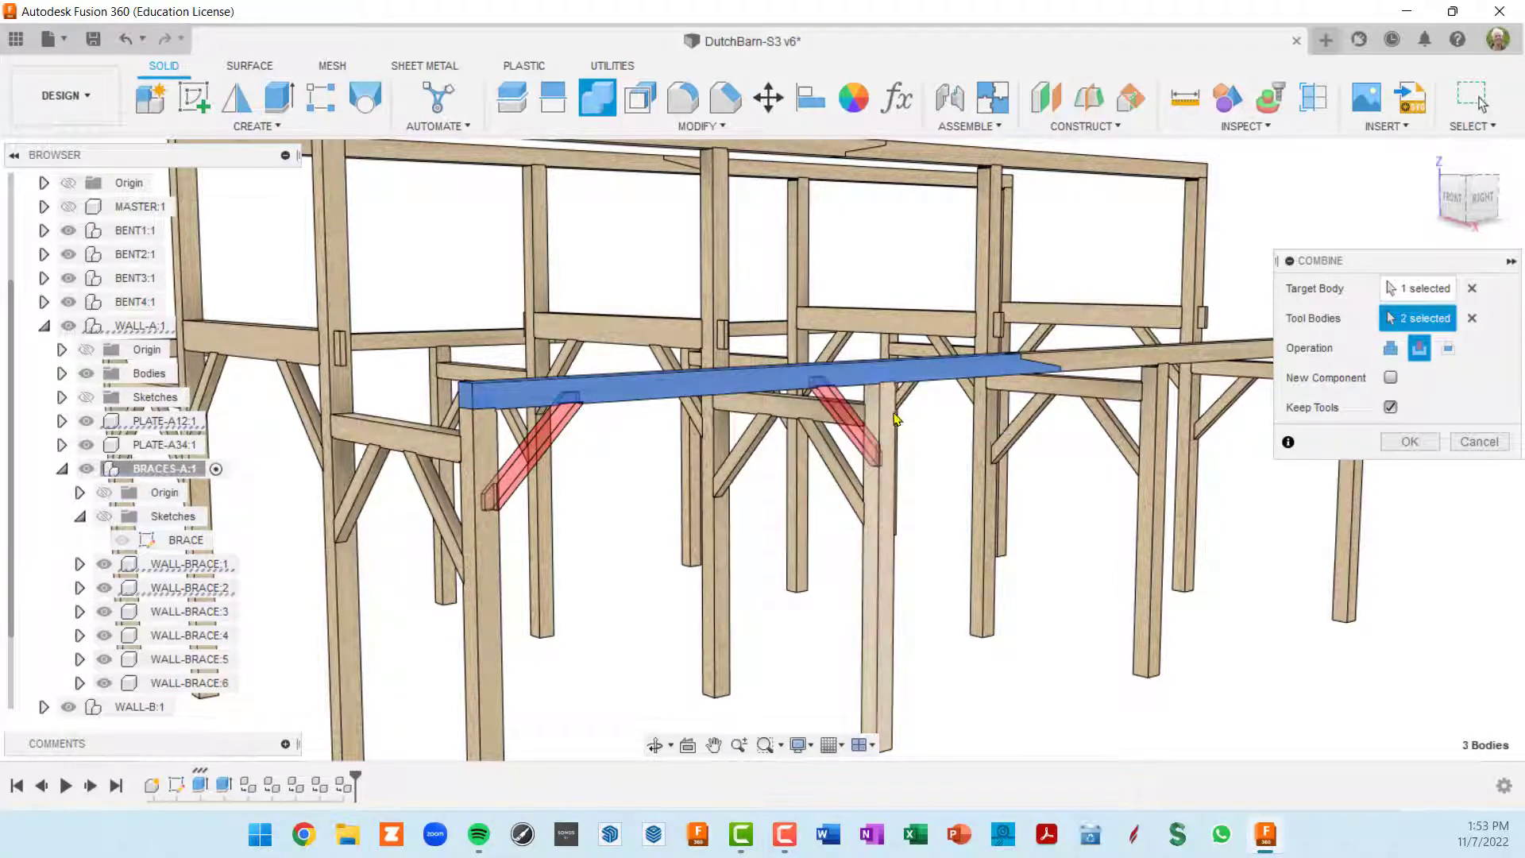
{"action": "left_click", "coordinate": [925, 421]}
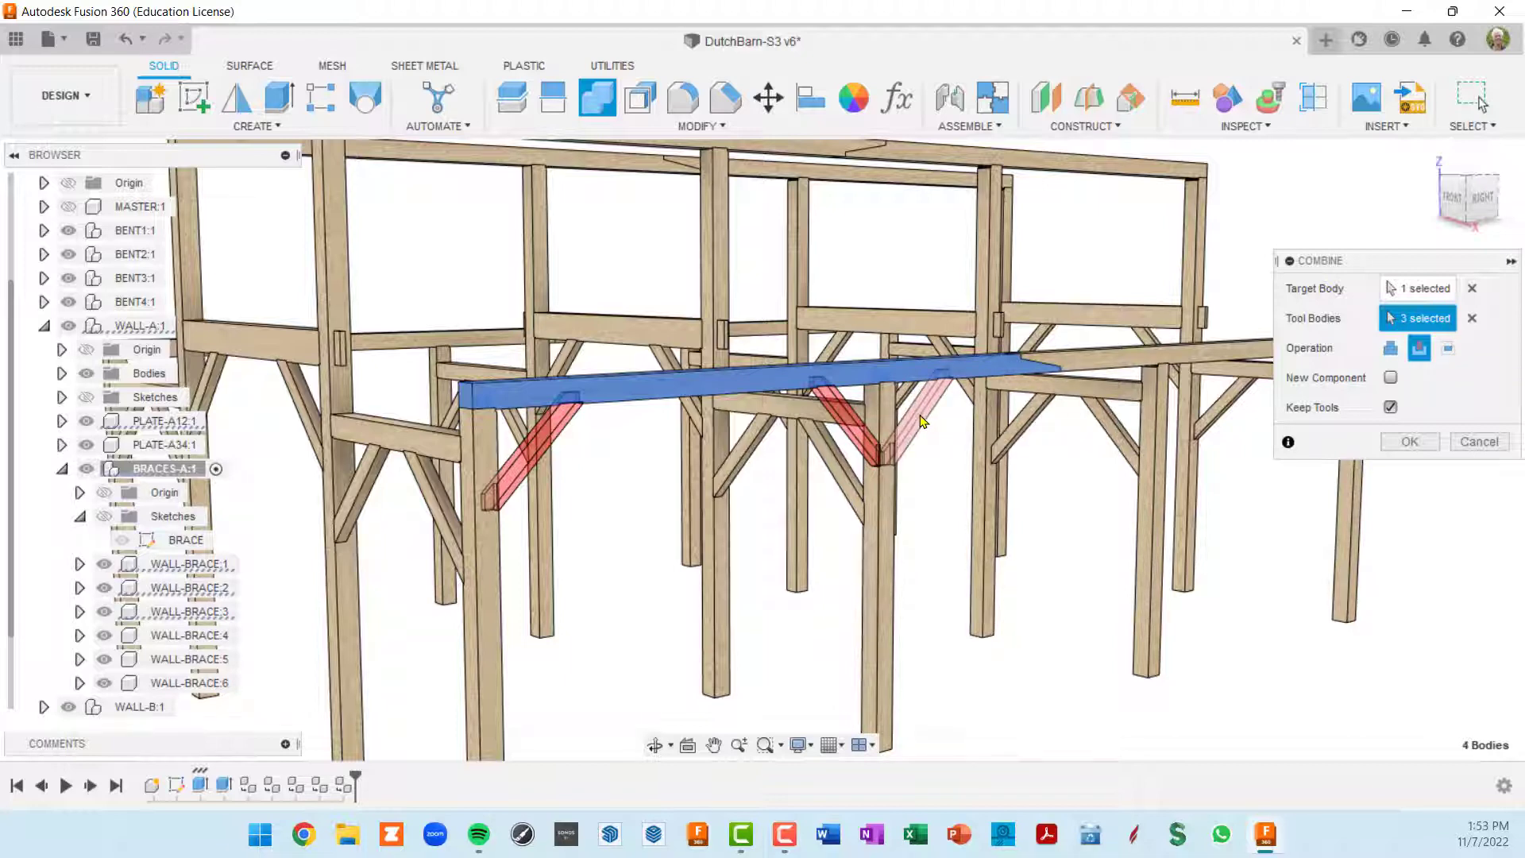
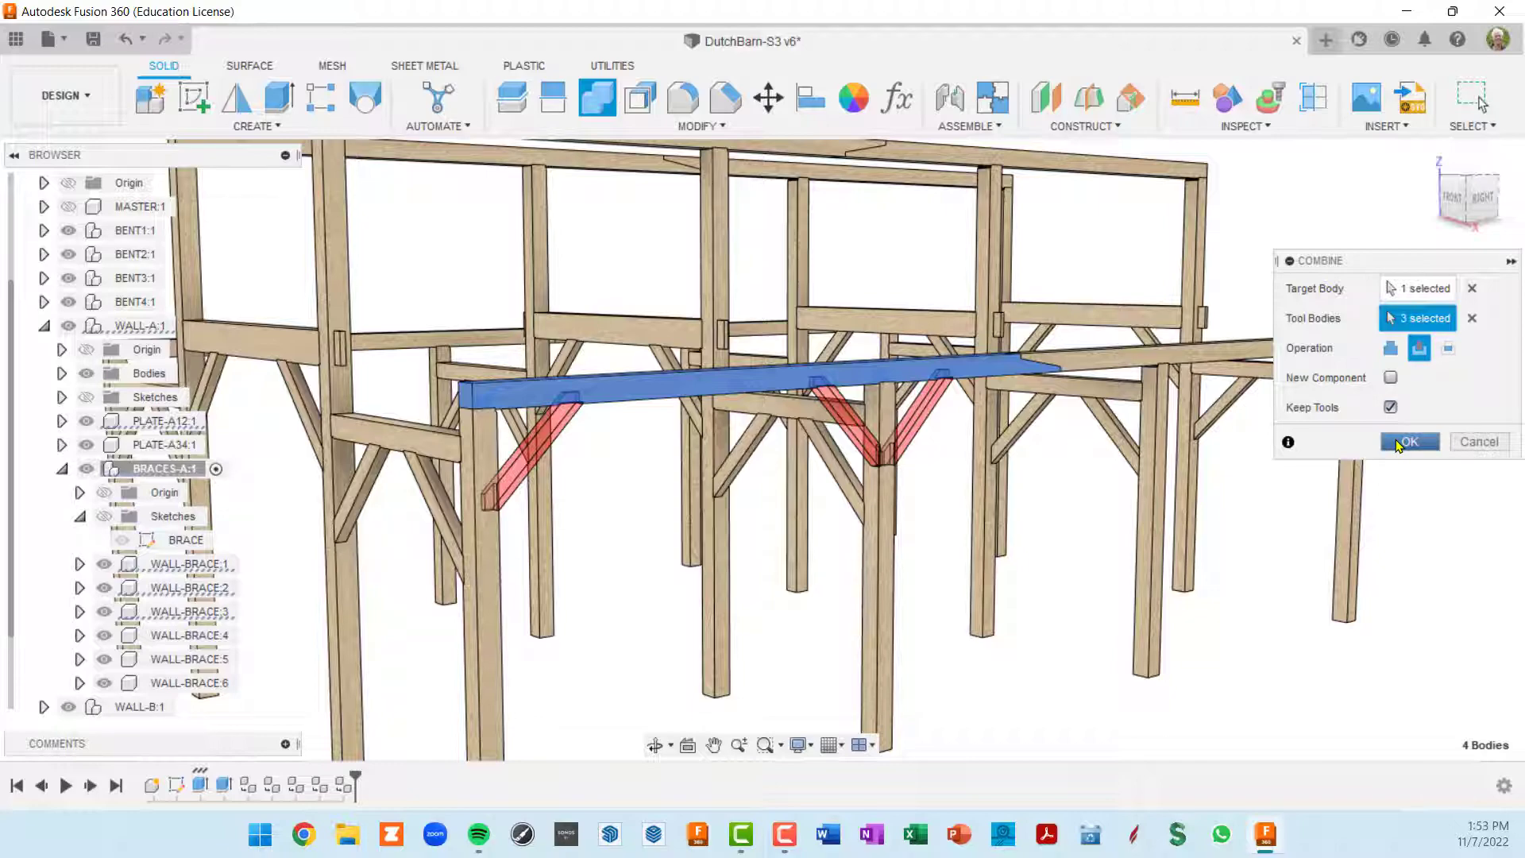
{"action": "left_click", "coordinate": [1400, 443]}
Step: Use Combine to cut WALL-BRACE:4, WALL-BRACE:5 and WALL-BRACE:6 out of the PLATE-A34 beam, keeping the tool bodies
{"action": "middle_click_drag", "start_coordinate": [1280, 429], "coordinate": [1044, 332], "text": "shift"}
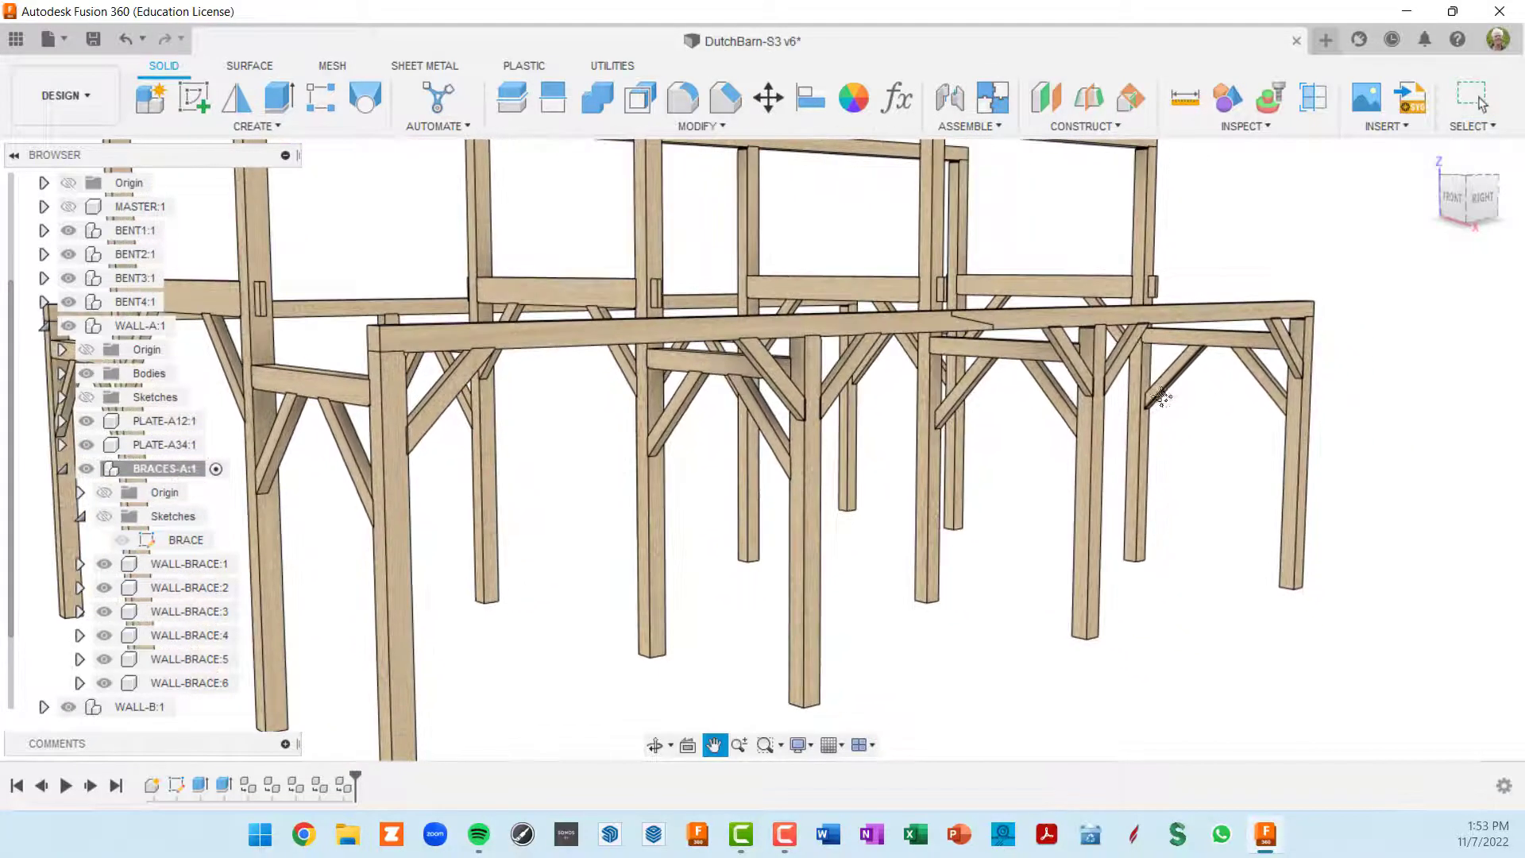
{"action": "left_click", "coordinate": [1029, 323]}
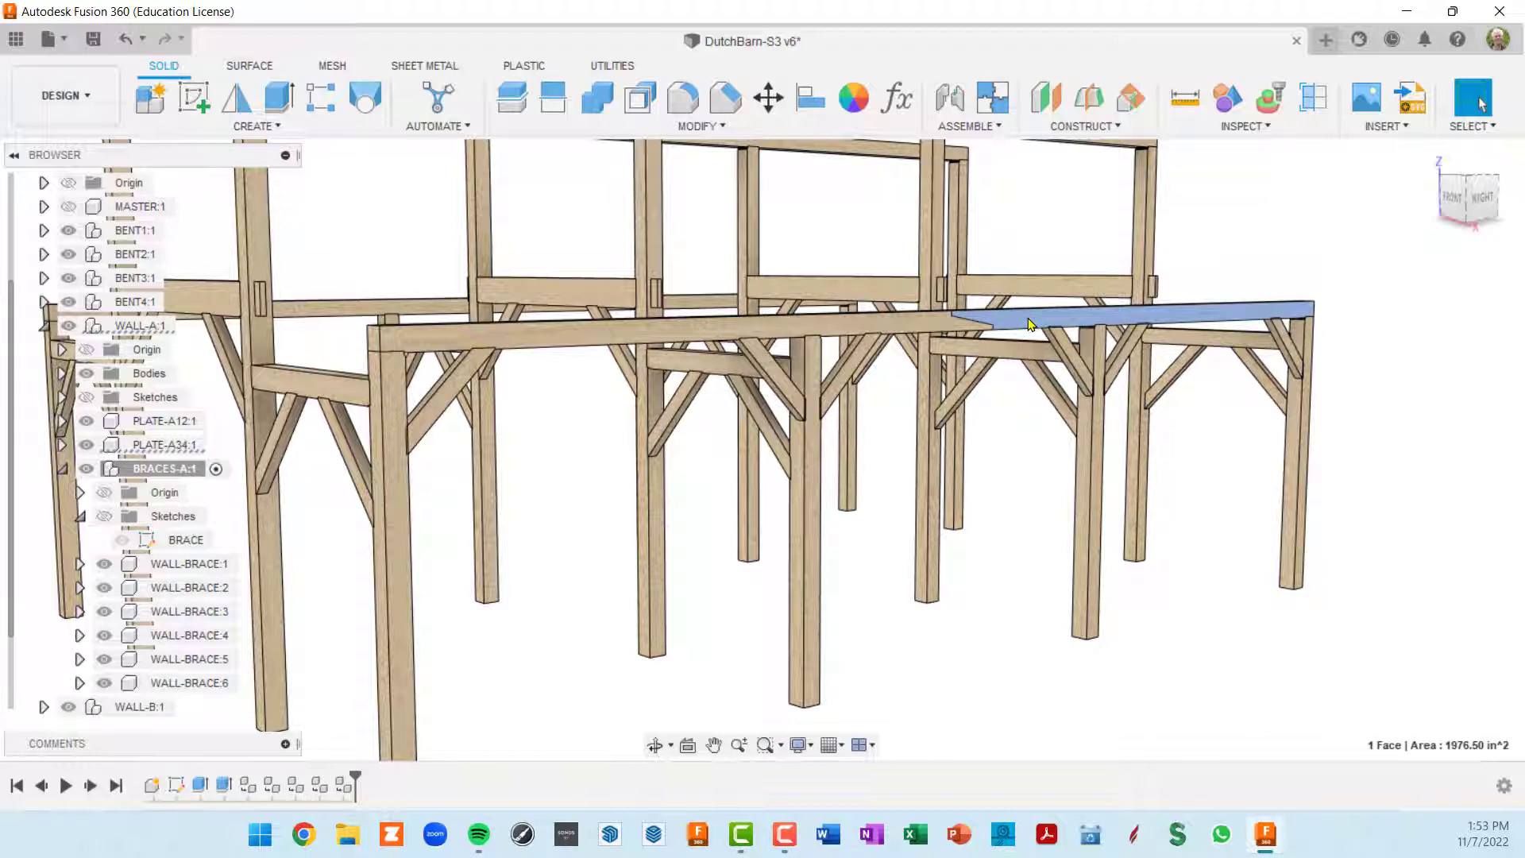
{"action": "left_click", "coordinate": [592, 107]}
{"action": "left_click", "coordinate": [1410, 291]}
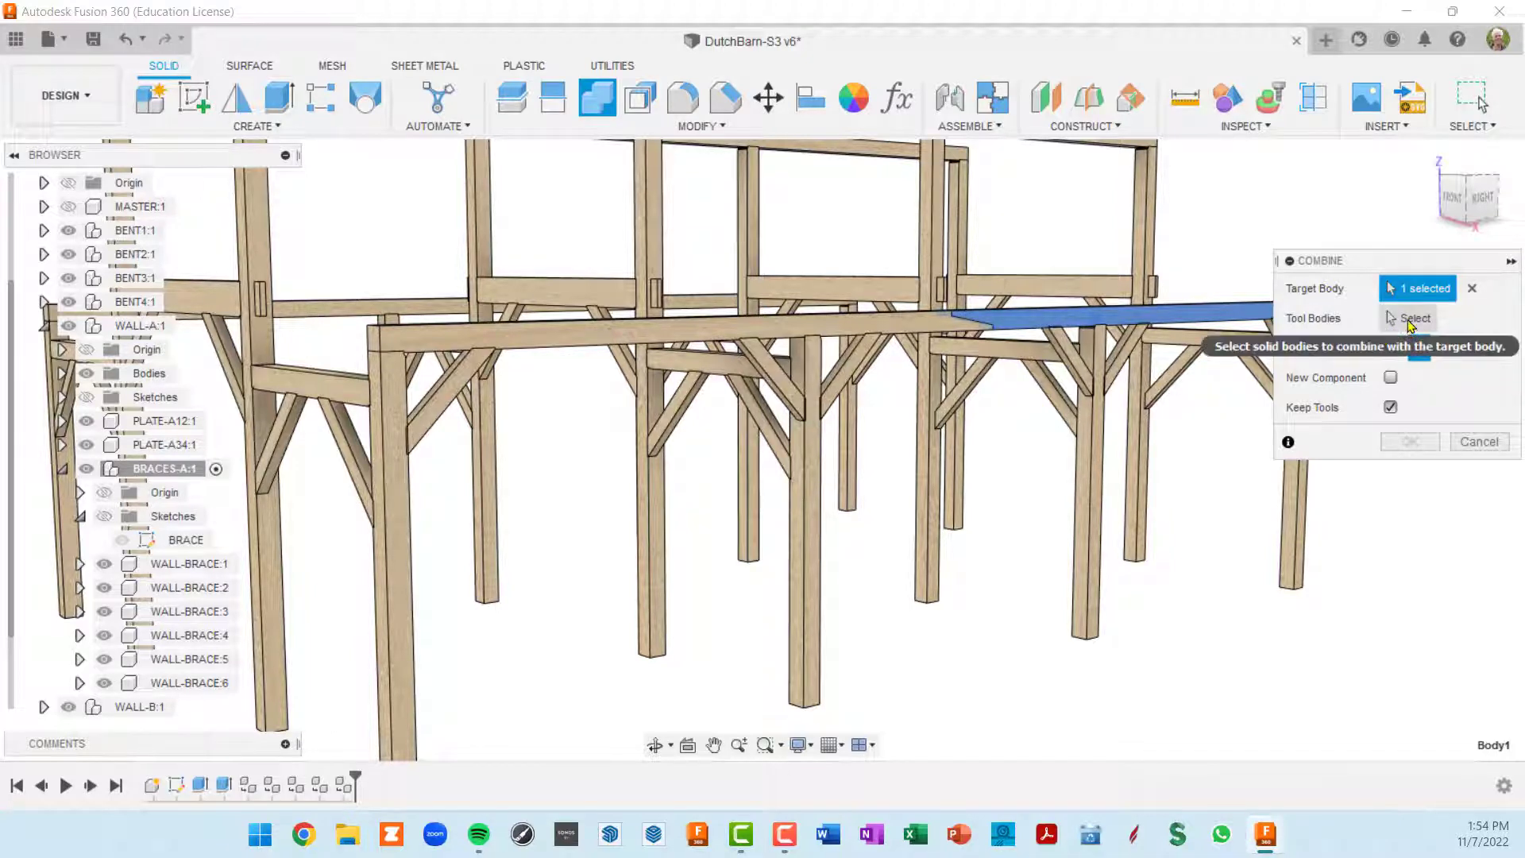
{"action": "left_click", "coordinate": [1411, 324]}
{"action": "left_click", "coordinate": [1068, 356]}
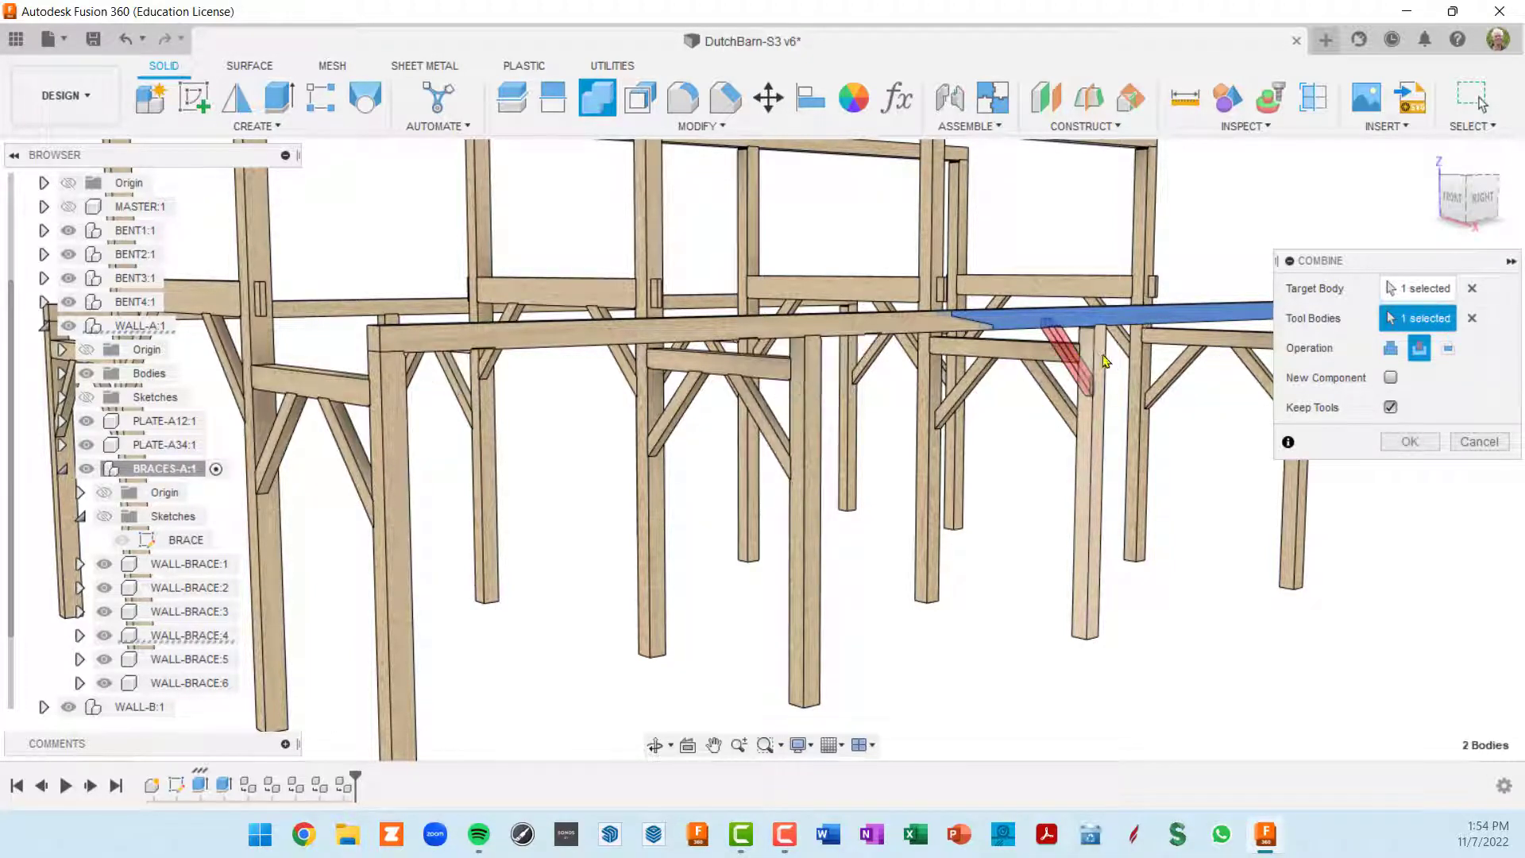
{"action": "left_click", "coordinate": [1120, 359]}
{"action": "middle_click_drag", "start_coordinate": [1148, 367], "coordinate": [1003, 397]}
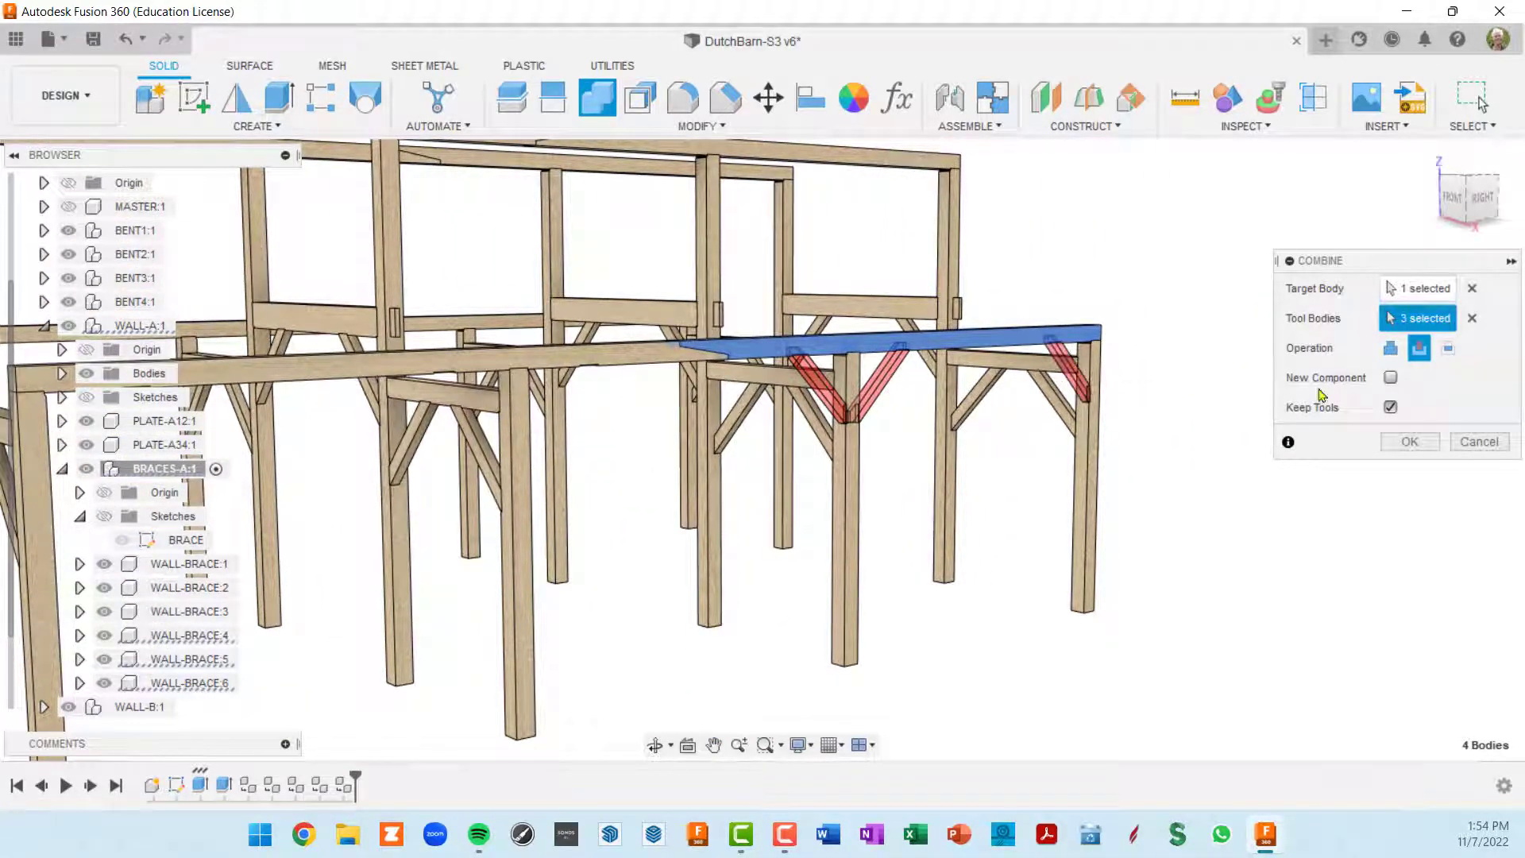
{"action": "left_click", "coordinate": [1406, 443]}
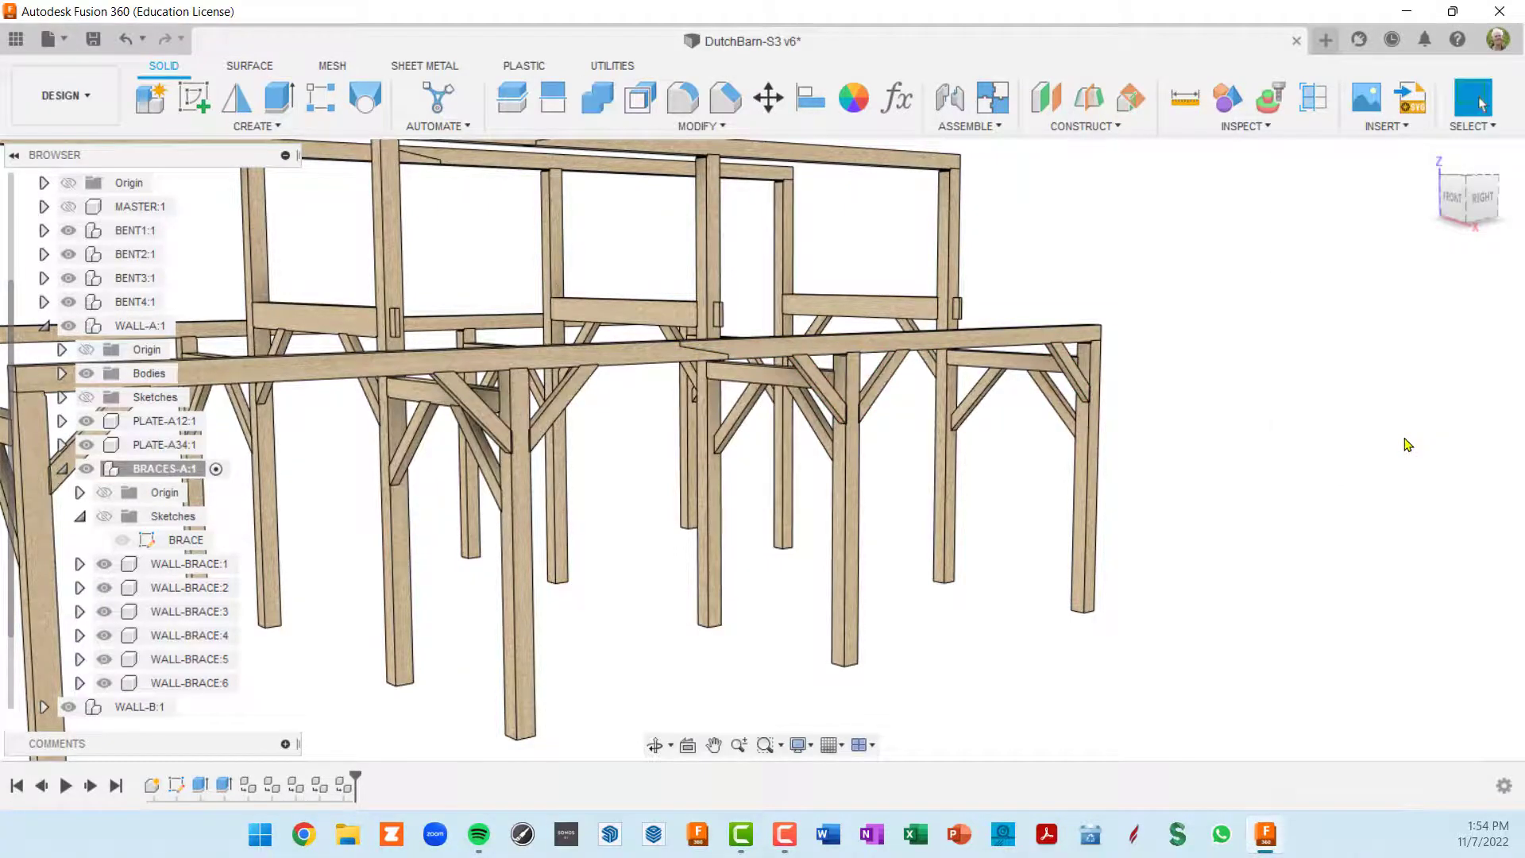
Step: Use Combine to cut WALL-BRACE:1 out of the BENT1 corner post under PLATE-A12, keeping the tool body
{"action": "middle_click_drag", "start_coordinate": [987, 413], "coordinate": [1161, 374]}
{"action": "middle_click_drag", "start_coordinate": [939, 436], "coordinate": [1009, 353]}
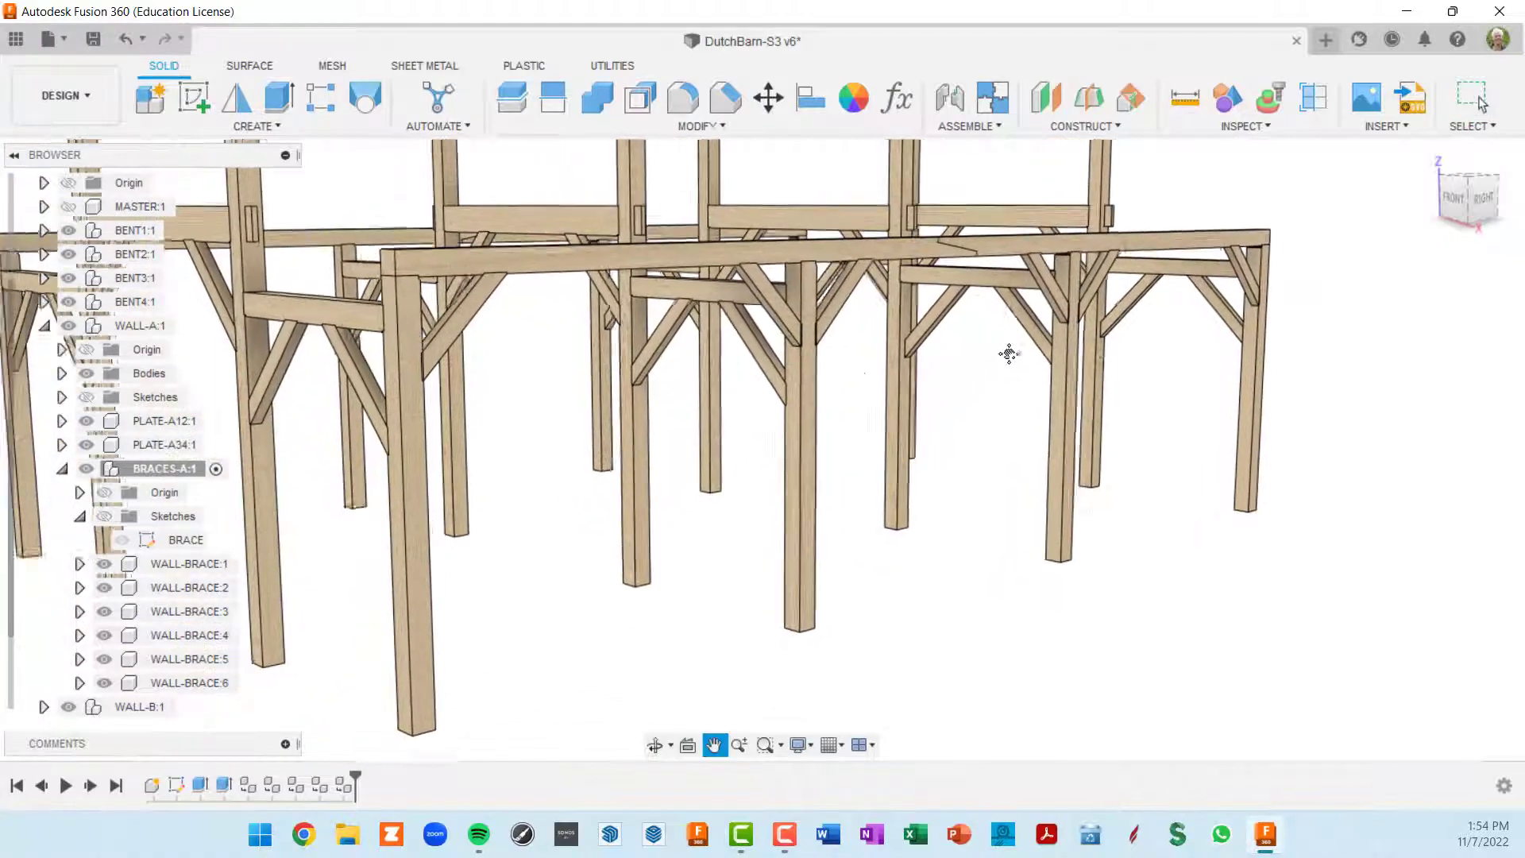
{"action": "scroll", "coordinate": [827, 340], "scroll_direction": "up", "scroll_amount": 8}
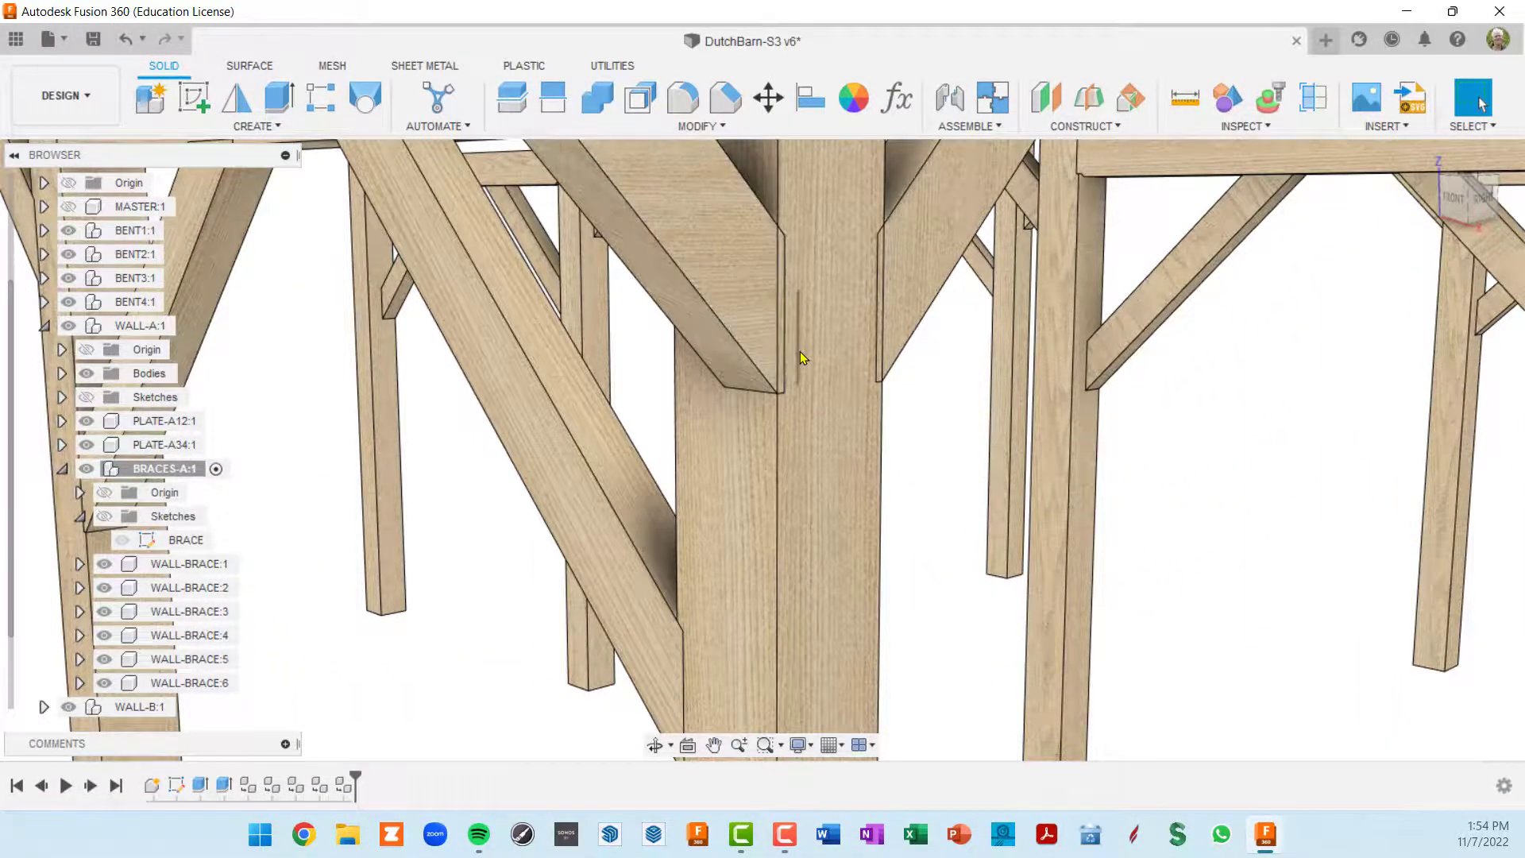
{"action": "scroll", "coordinate": [799, 351], "scroll_direction": "down", "scroll_amount": 8}
{"action": "middle_click_drag", "start_coordinate": [833, 390], "coordinate": [912, 398]}
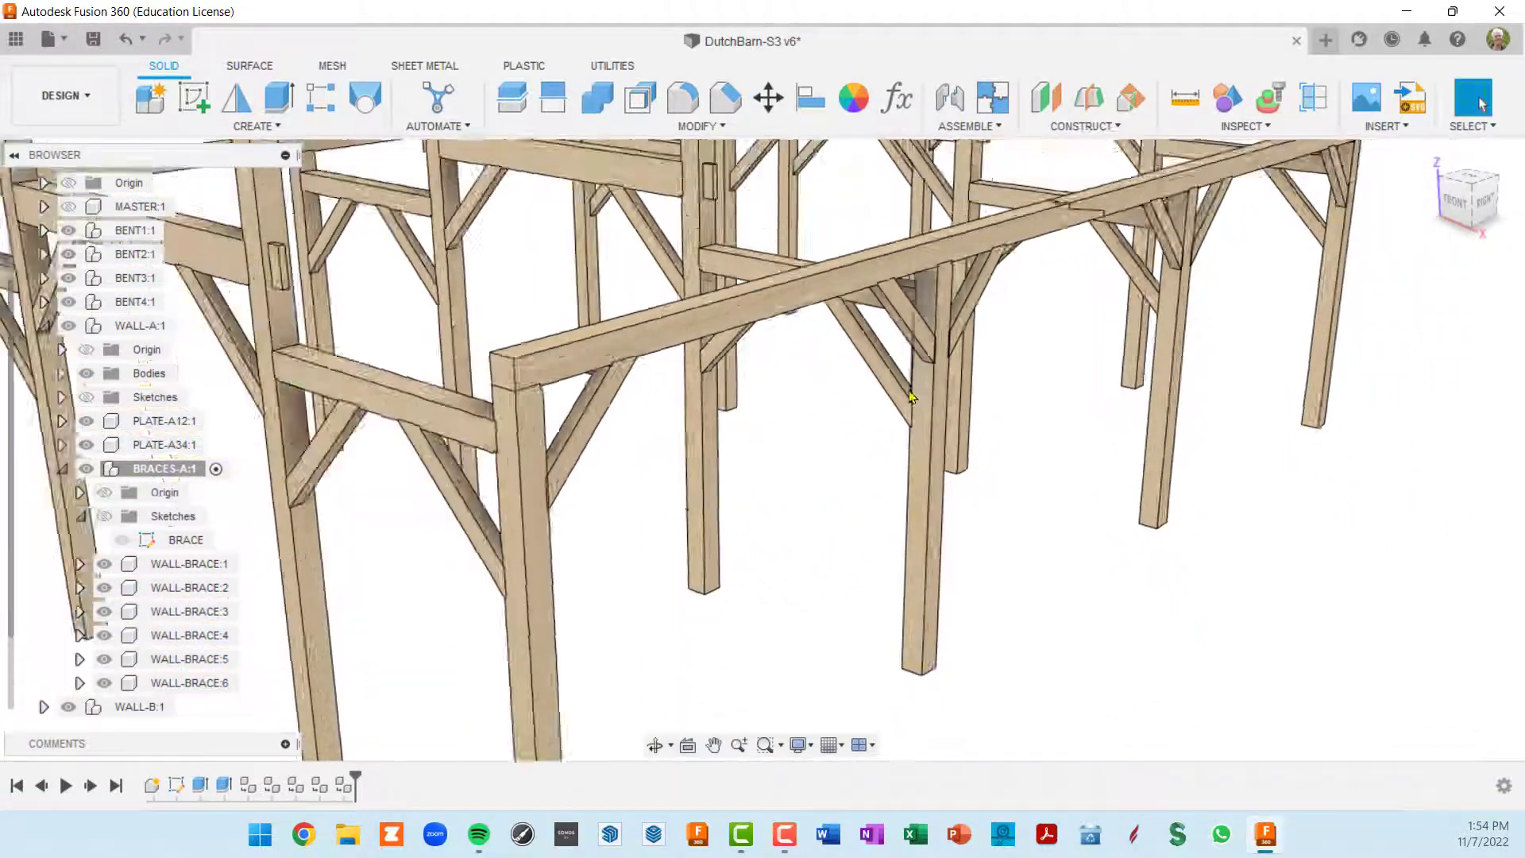
{"action": "scroll", "coordinate": [912, 397], "scroll_direction": "down", "scroll_amount": 2}
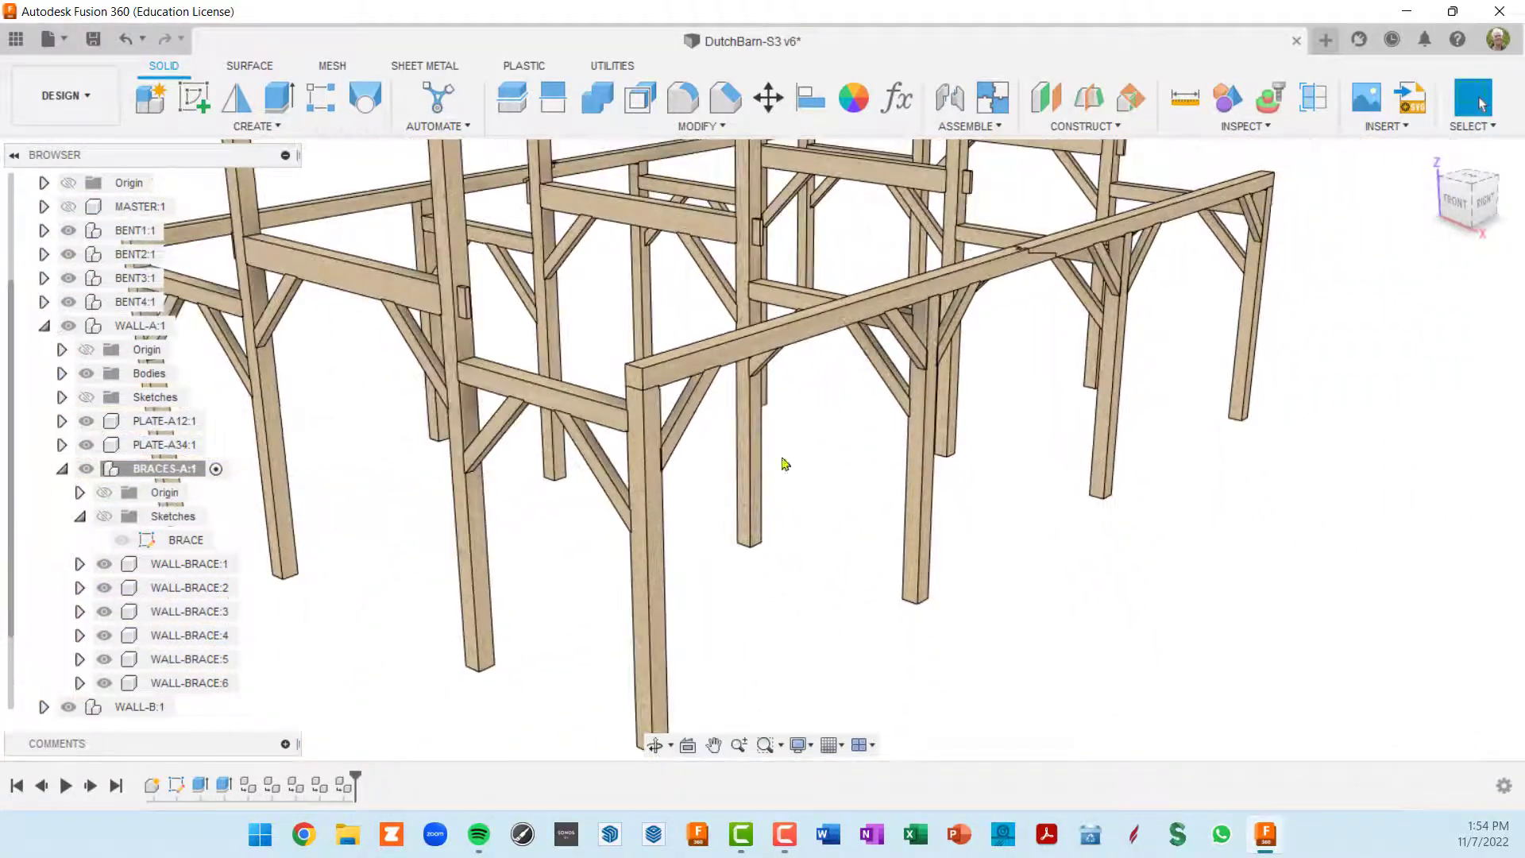
{"action": "left_click", "coordinate": [656, 545]}
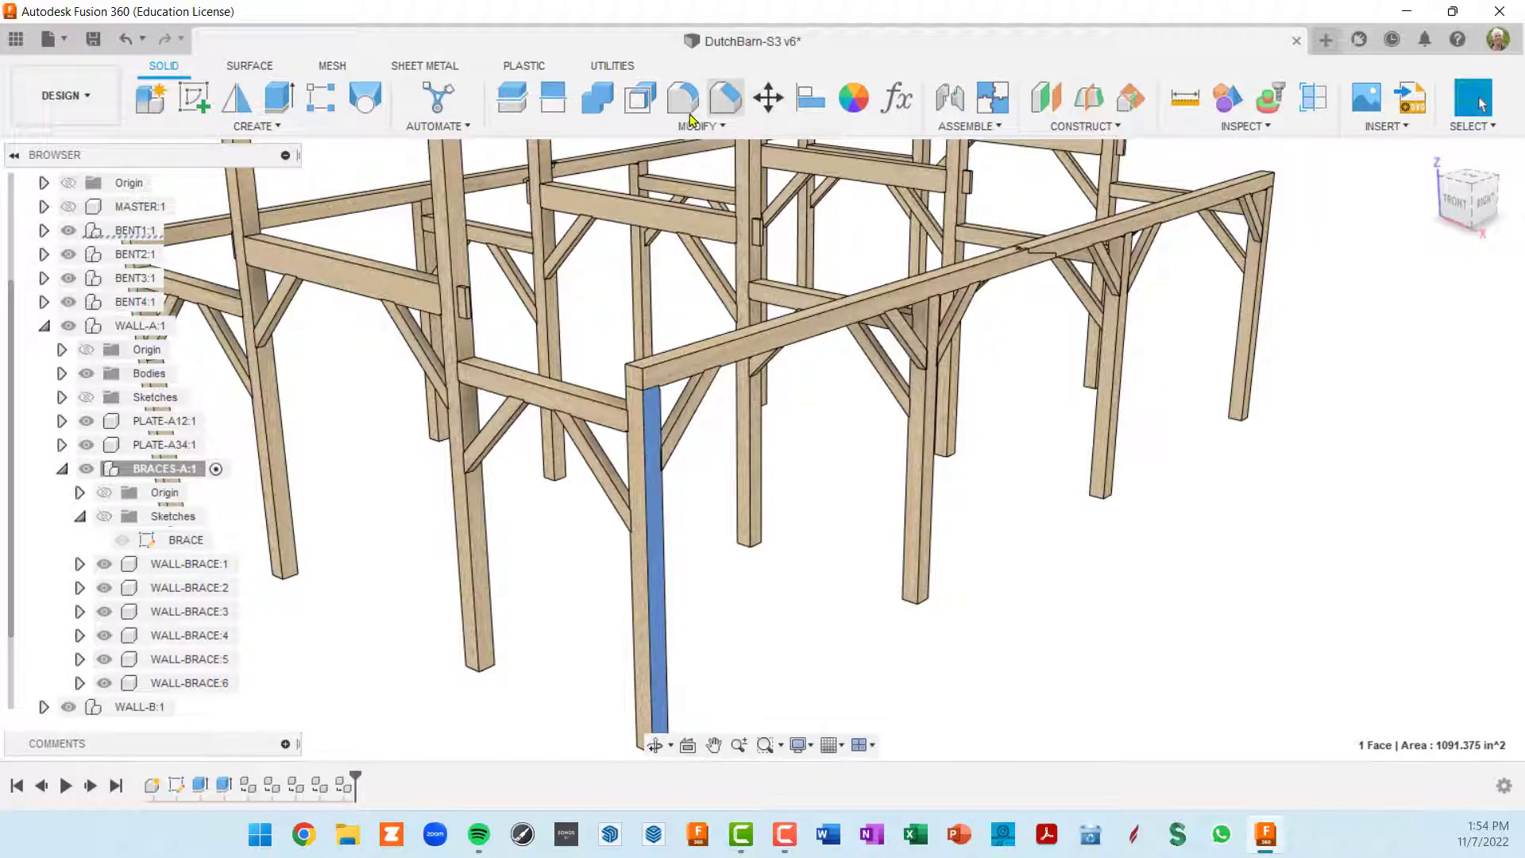
{"action": "left_click", "coordinate": [597, 102]}
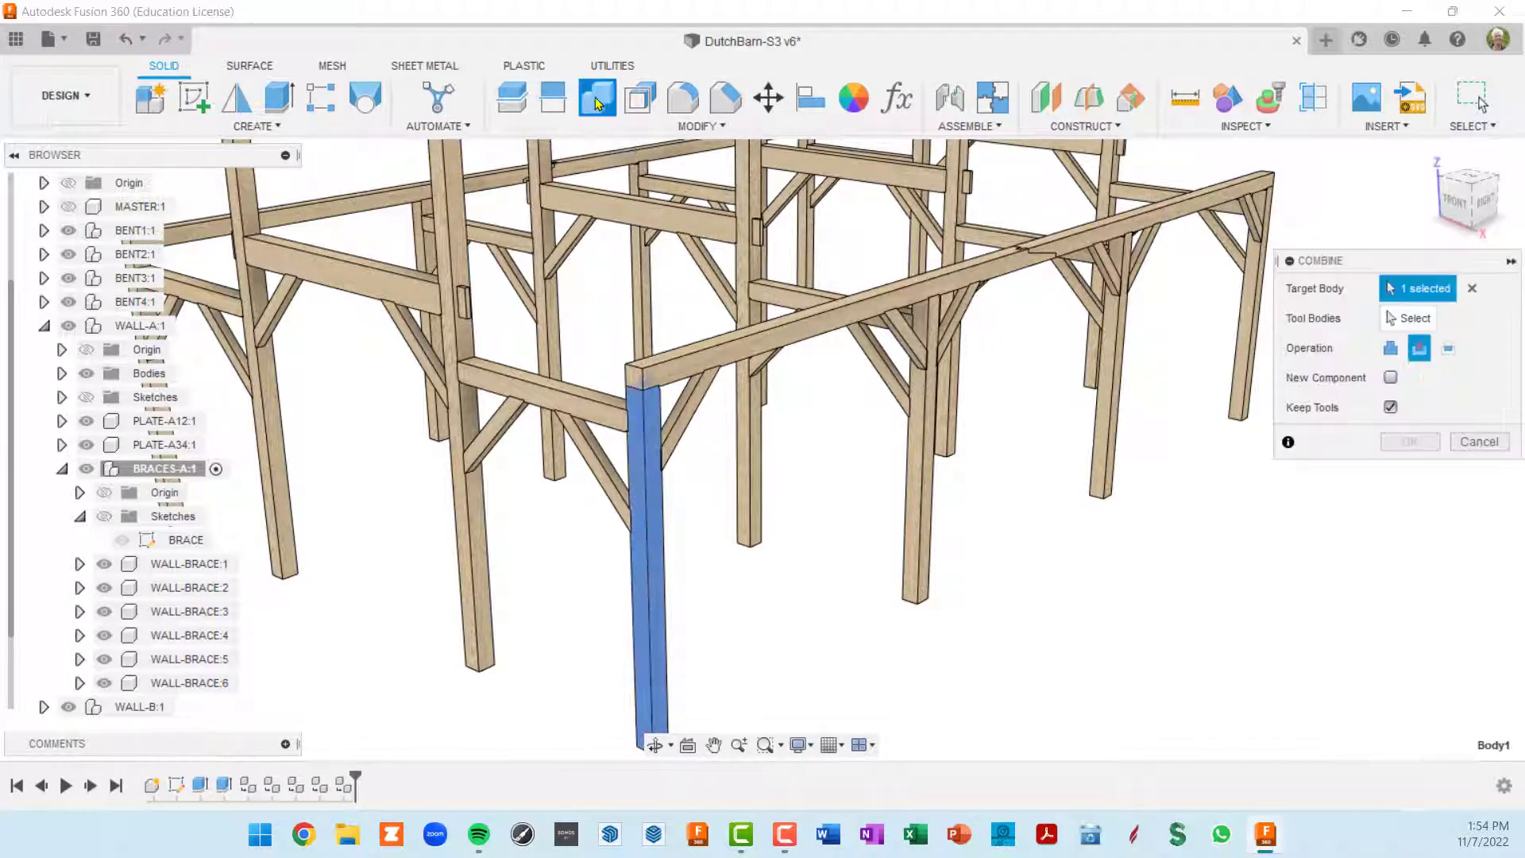
{"action": "left_click", "coordinate": [1412, 318]}
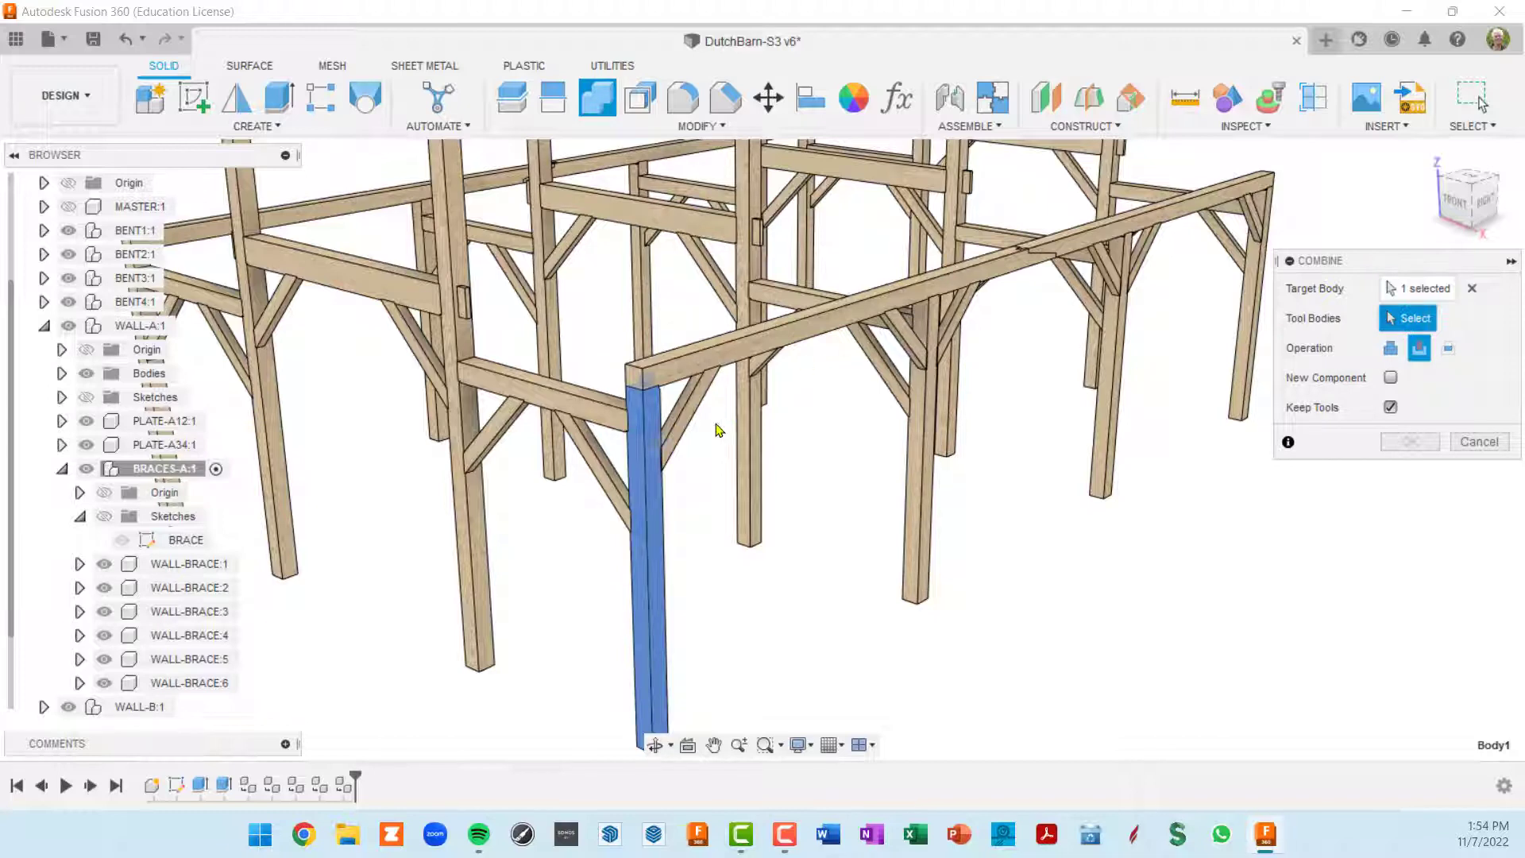
{"action": "left_click", "coordinate": [689, 419]}
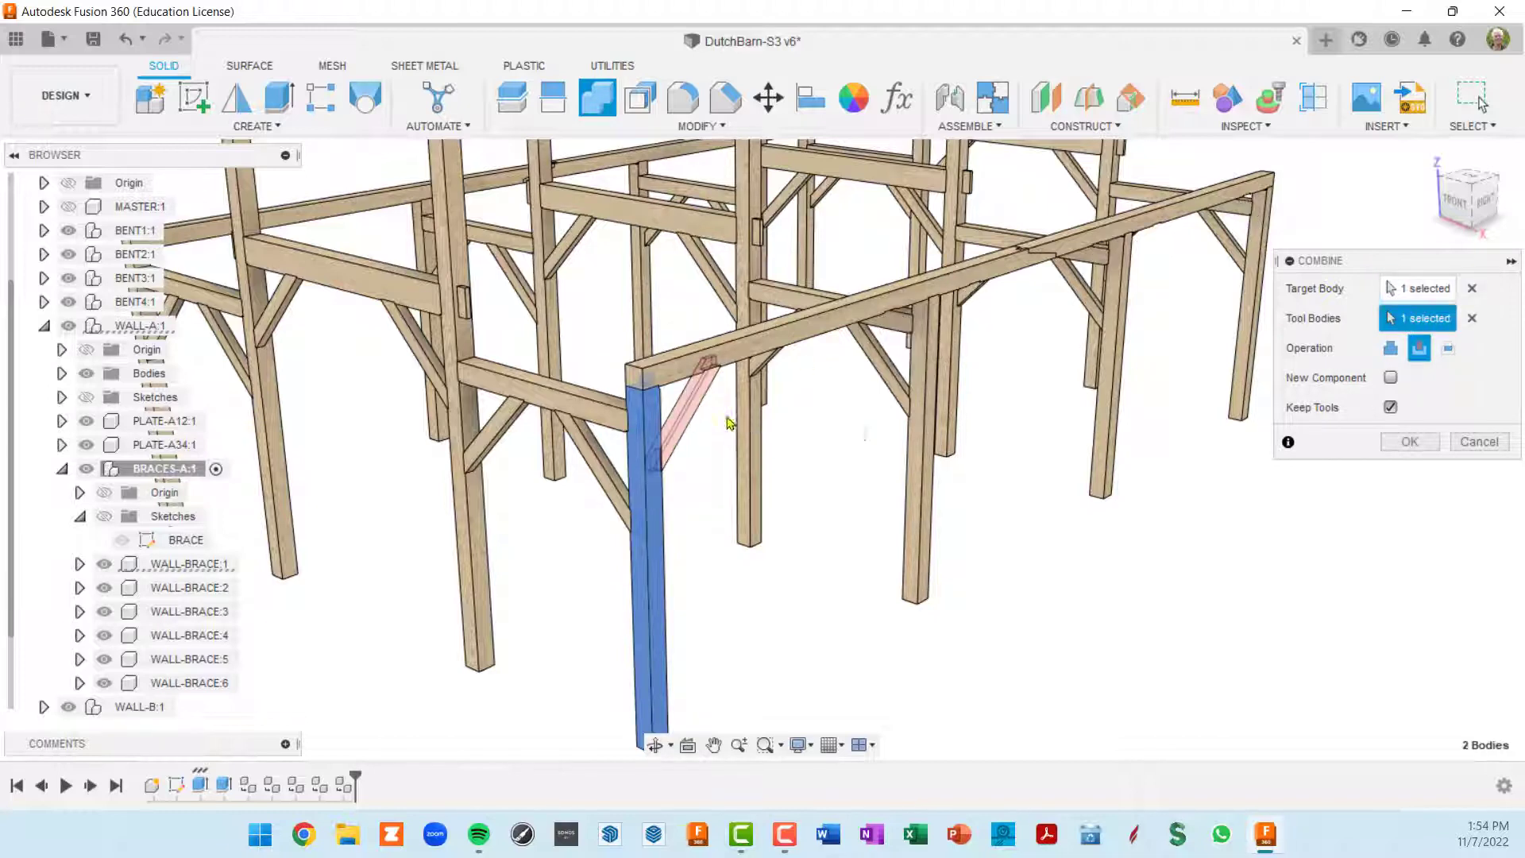
{"action": "left_click", "coordinate": [1413, 452]}
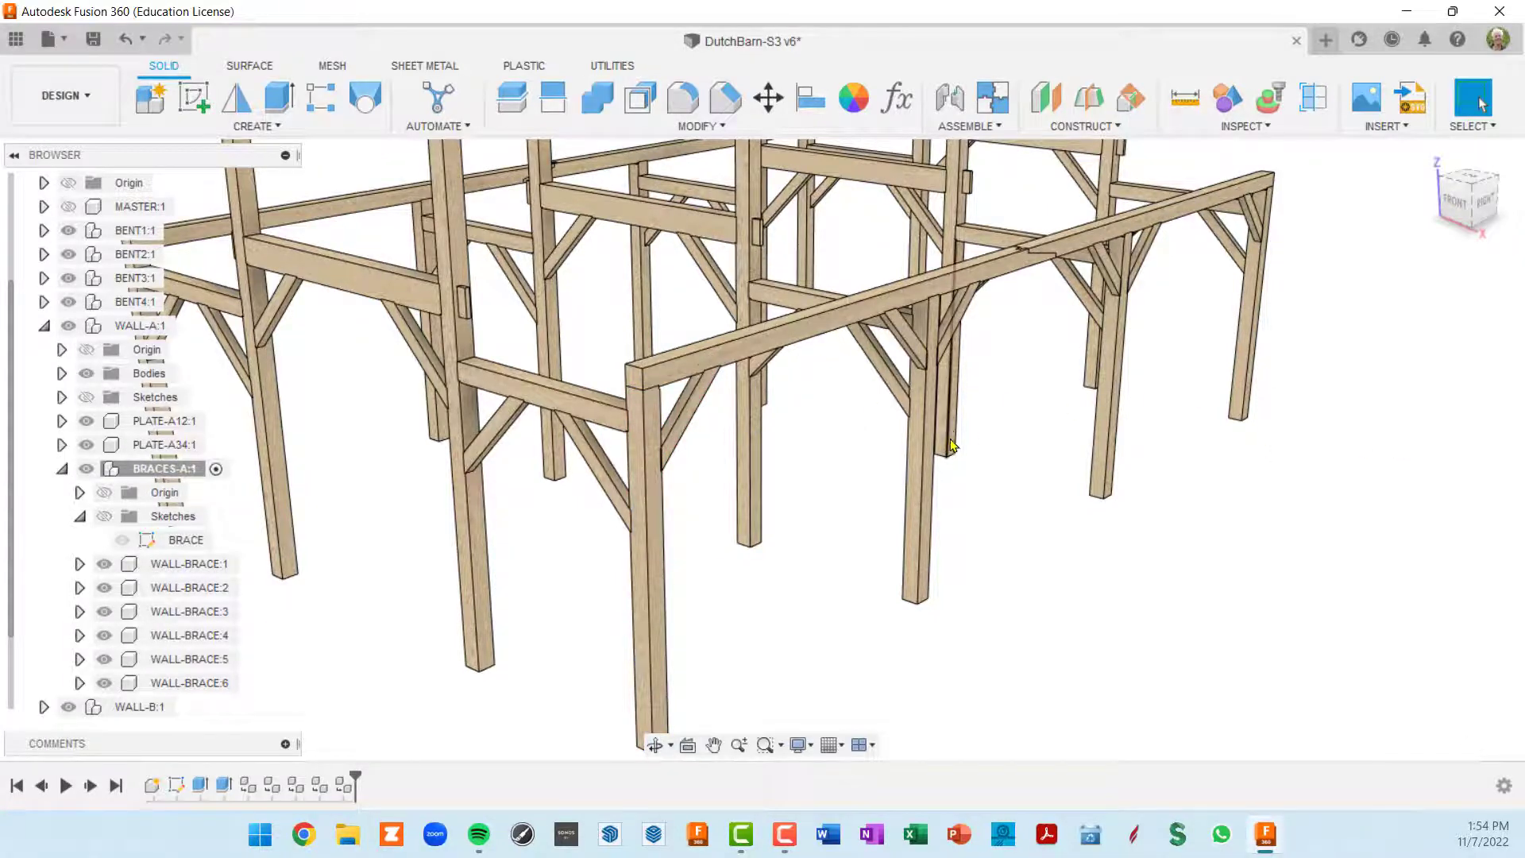
Step: Use Combine to cut WALL-BRACE:2 and WALL-BRACE:3 out of the BENT2 outer post under PLATE-A12, keeping the tool bodies
{"action": "middle_click_drag", "start_coordinate": [951, 450], "coordinate": [917, 454], "text": "shift"}
{"action": "scroll", "coordinate": [826, 485], "scroll_direction": "up", "scroll_amount": 3}
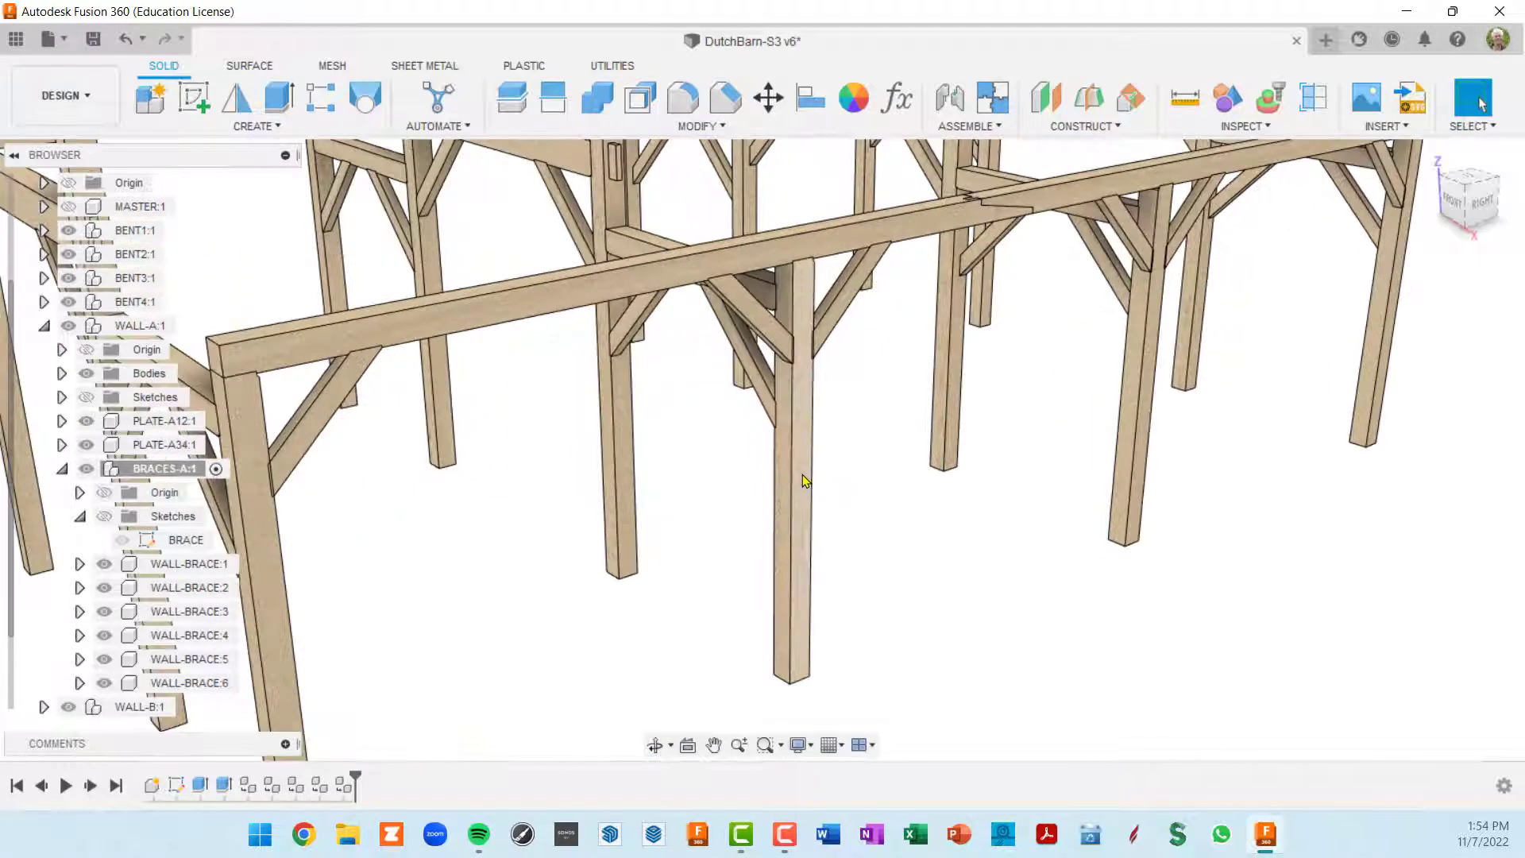
{"action": "left_click", "coordinate": [803, 481]}
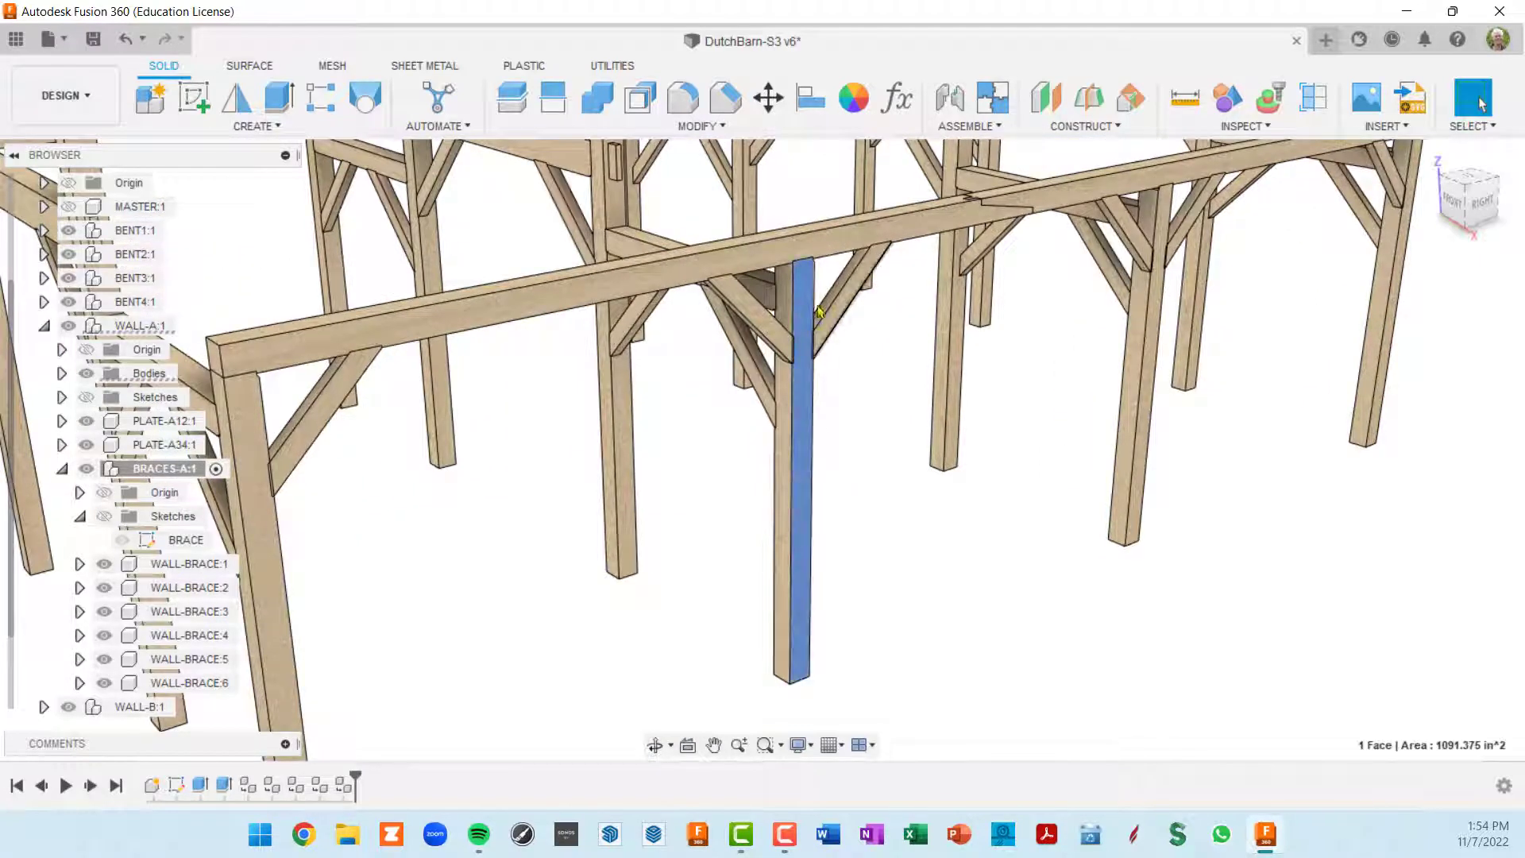
{"action": "left_click", "coordinate": [599, 104]}
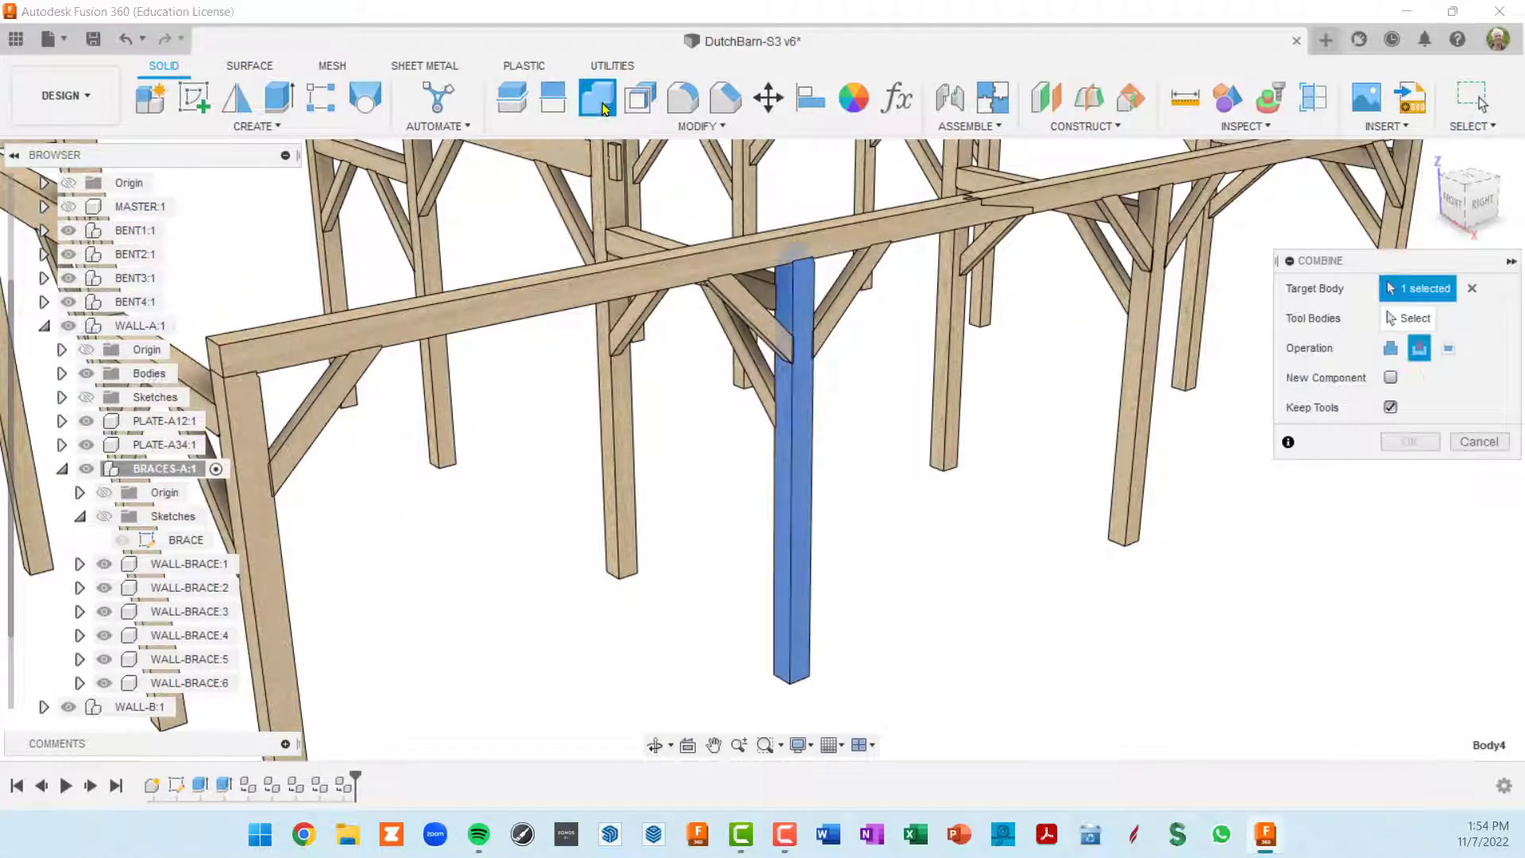
{"action": "left_click", "coordinate": [840, 312]}
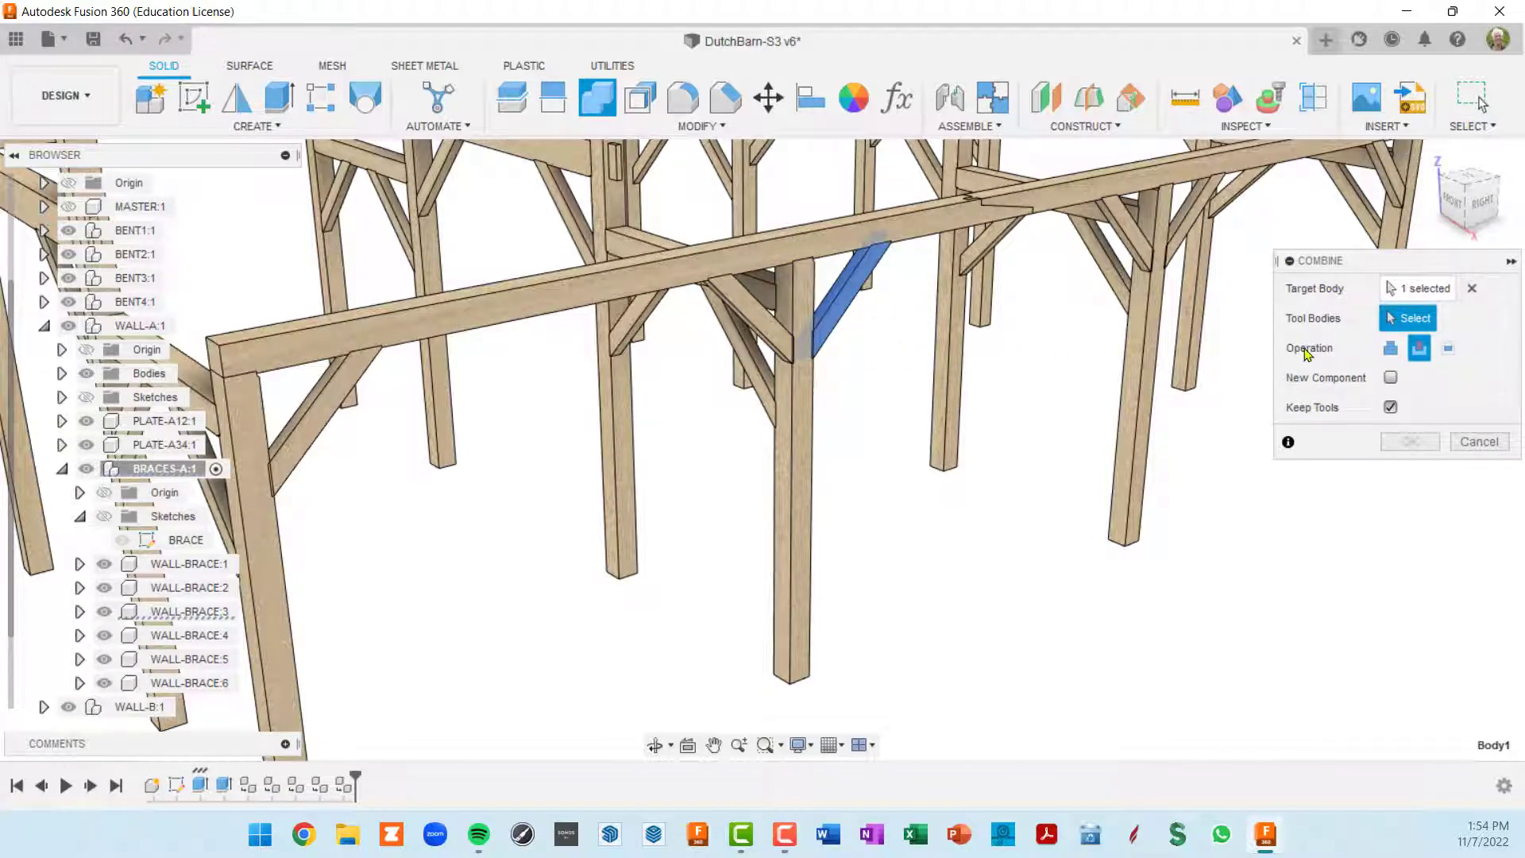
{"action": "left_click", "coordinate": [755, 330]}
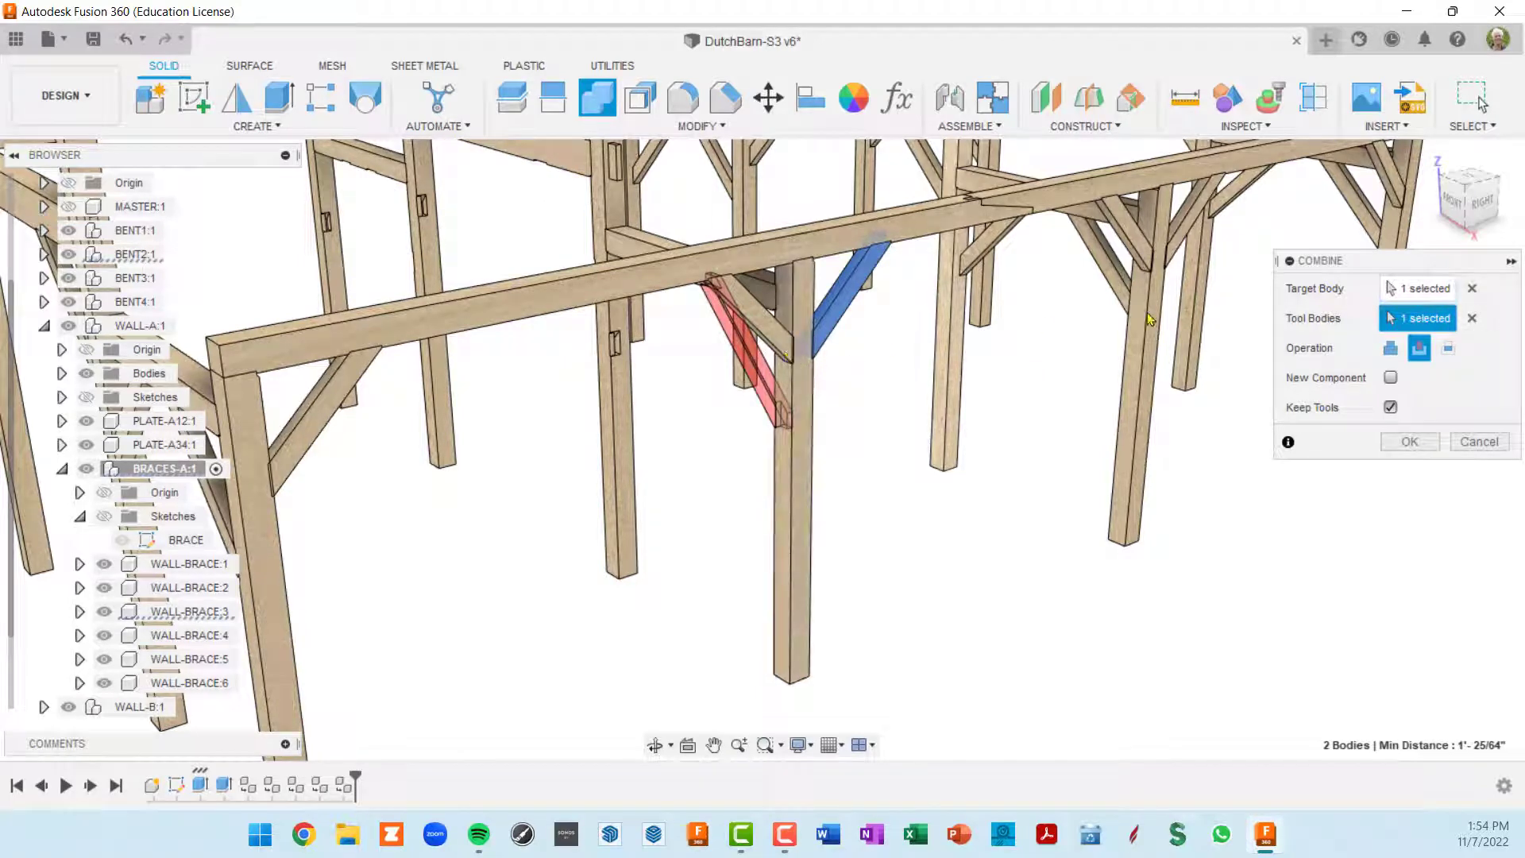
{"action": "left_click", "coordinate": [1472, 318]}
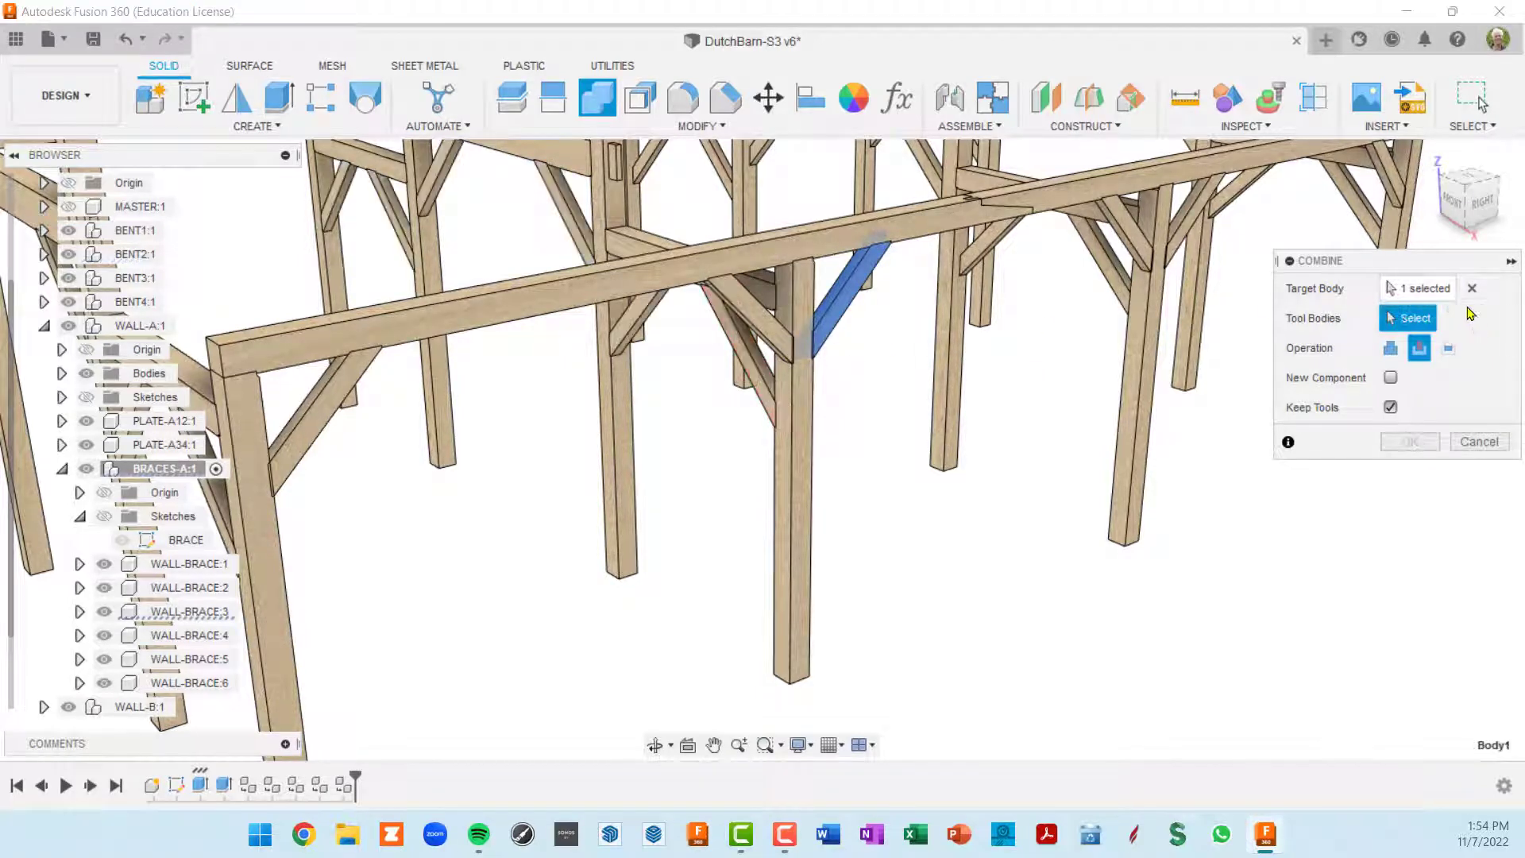
{"action": "left_click", "coordinate": [1471, 288]}
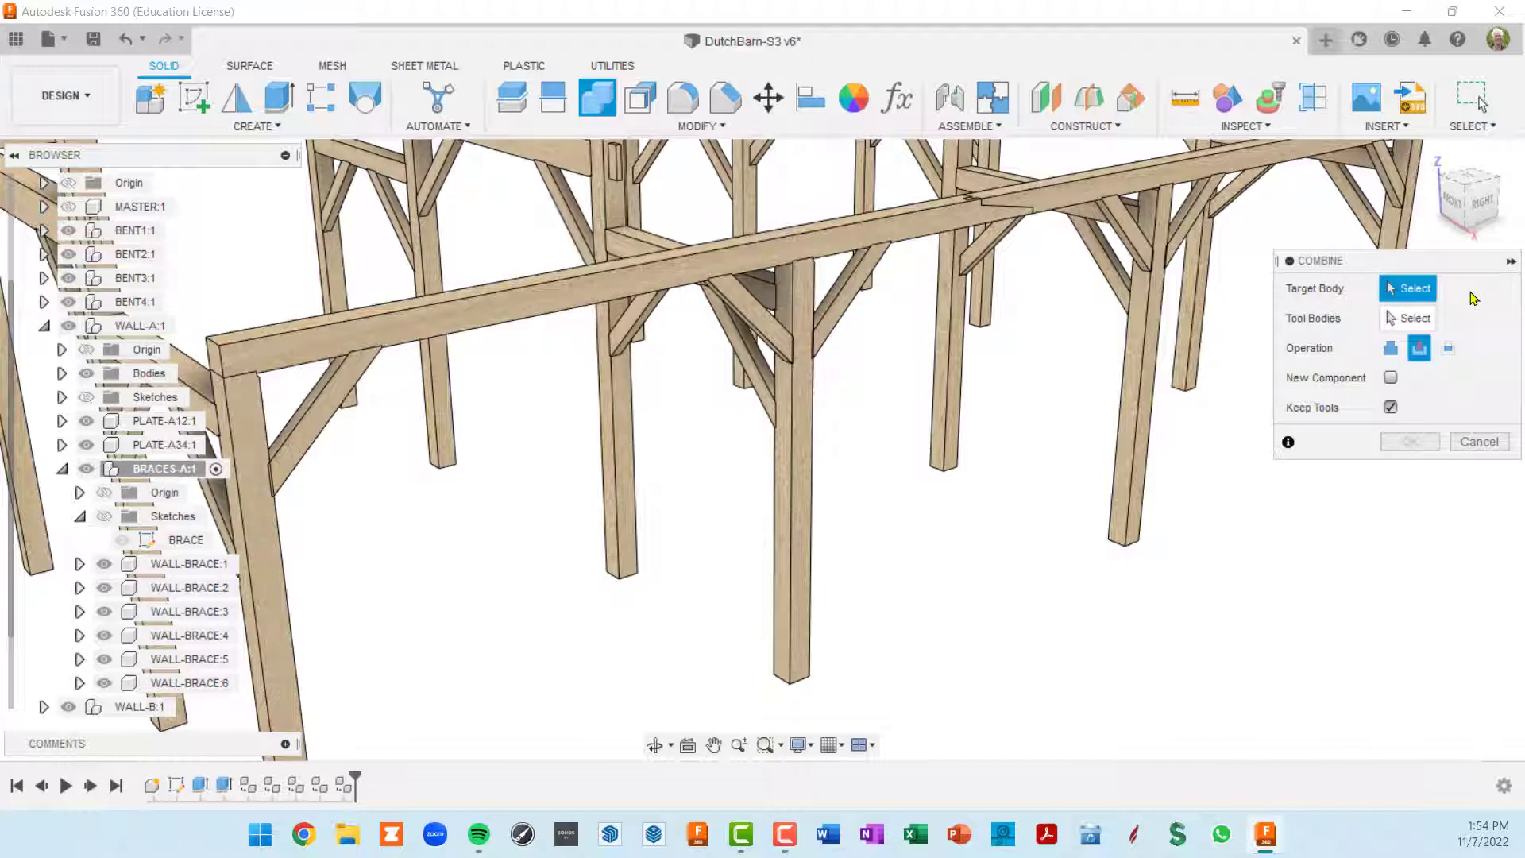
{"action": "left_click", "coordinate": [809, 413]}
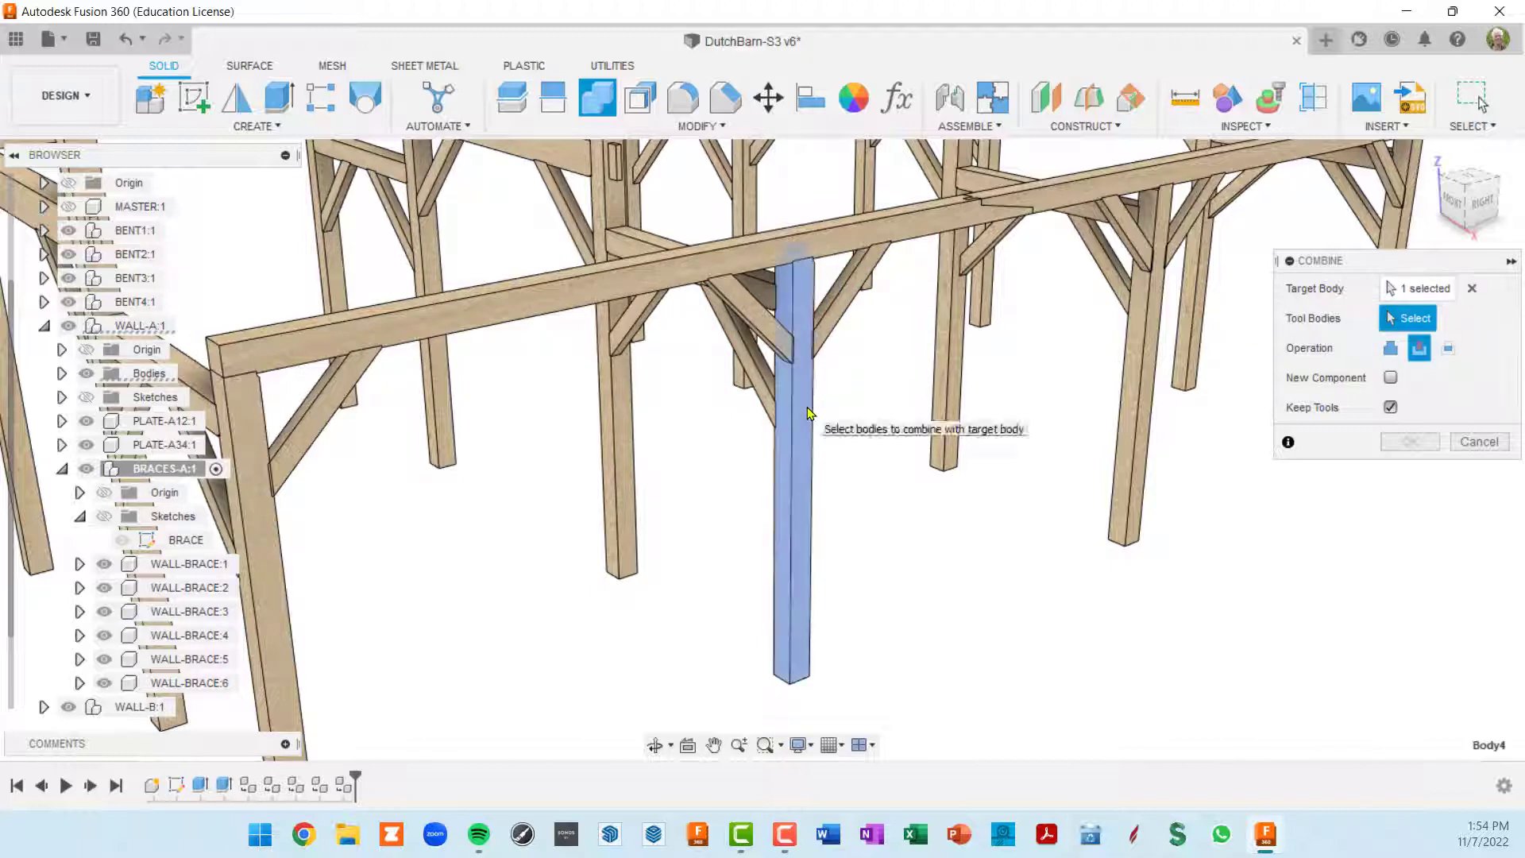
{"action": "left_click", "coordinate": [848, 304]}
{"action": "left_click", "coordinate": [770, 332]}
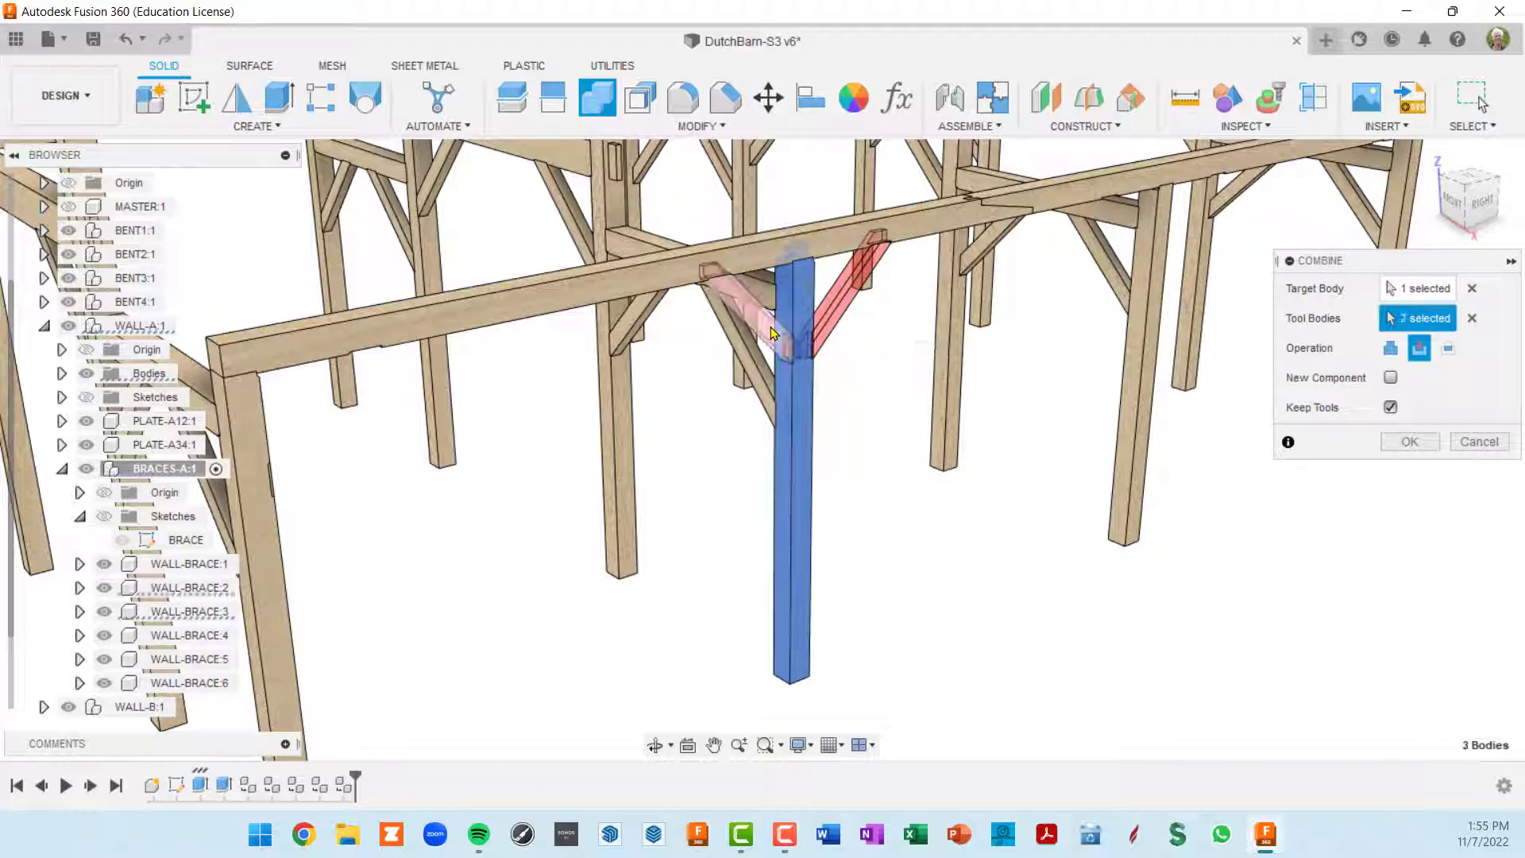
{"action": "left_click", "coordinate": [1410, 442]}
Step: Use Combine to cut WALL-BRACE:4 and WALL-BRACE:5 out of the BENT3 outer post under PLATE-A34, keeping the tool bodies
{"action": "middle_click_drag", "start_coordinate": [1285, 365], "coordinate": [1104, 452]}
{"action": "scroll", "coordinate": [999, 435], "scroll_direction": "up", "scroll_amount": 3}
{"action": "scroll", "coordinate": [994, 427], "scroll_direction": "up", "scroll_amount": 2}
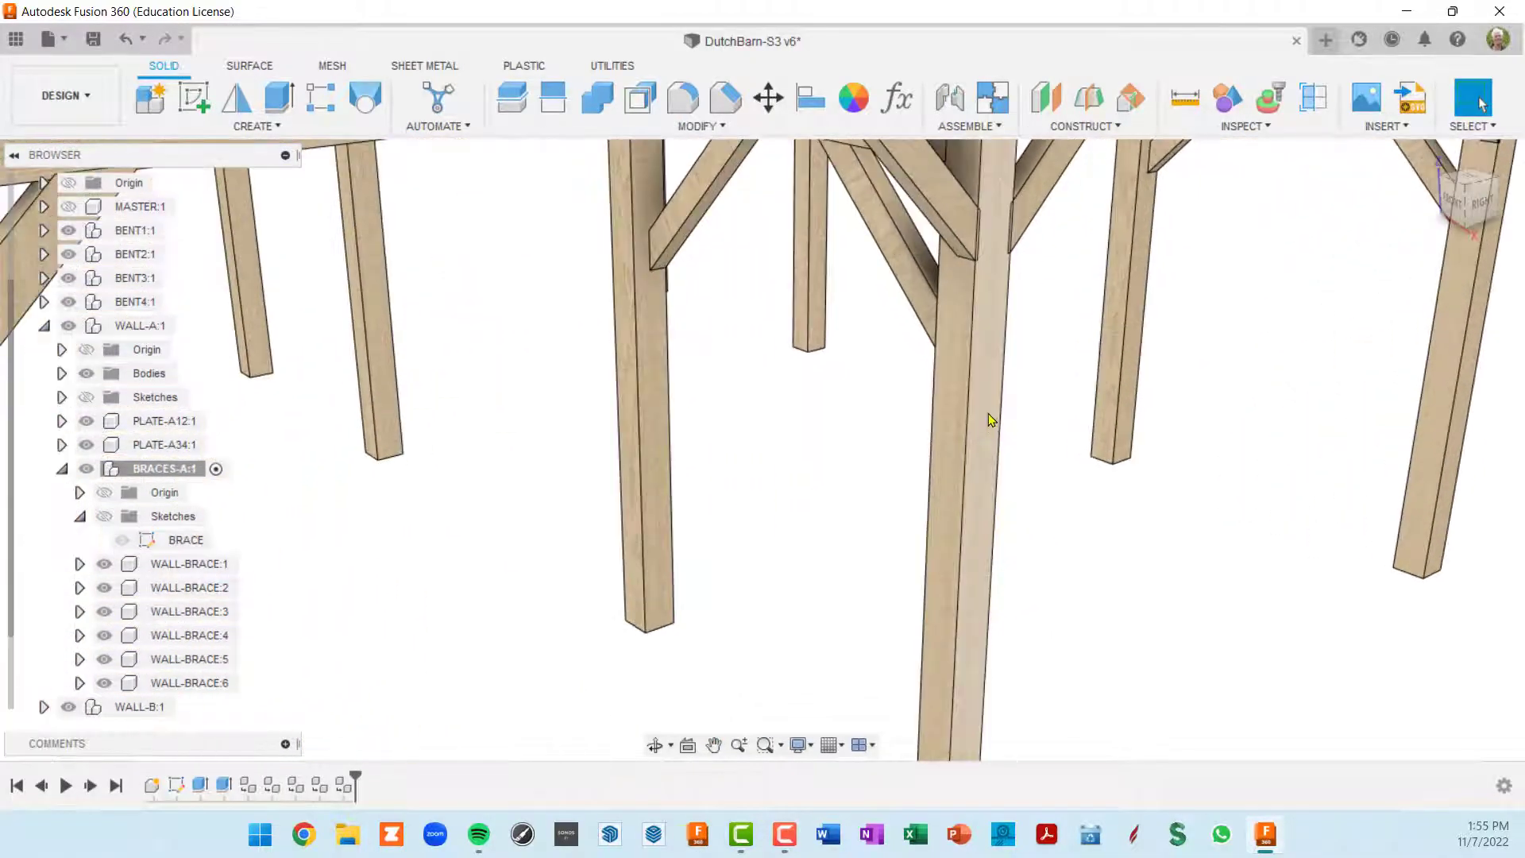
{"action": "left_click", "coordinate": [989, 400]}
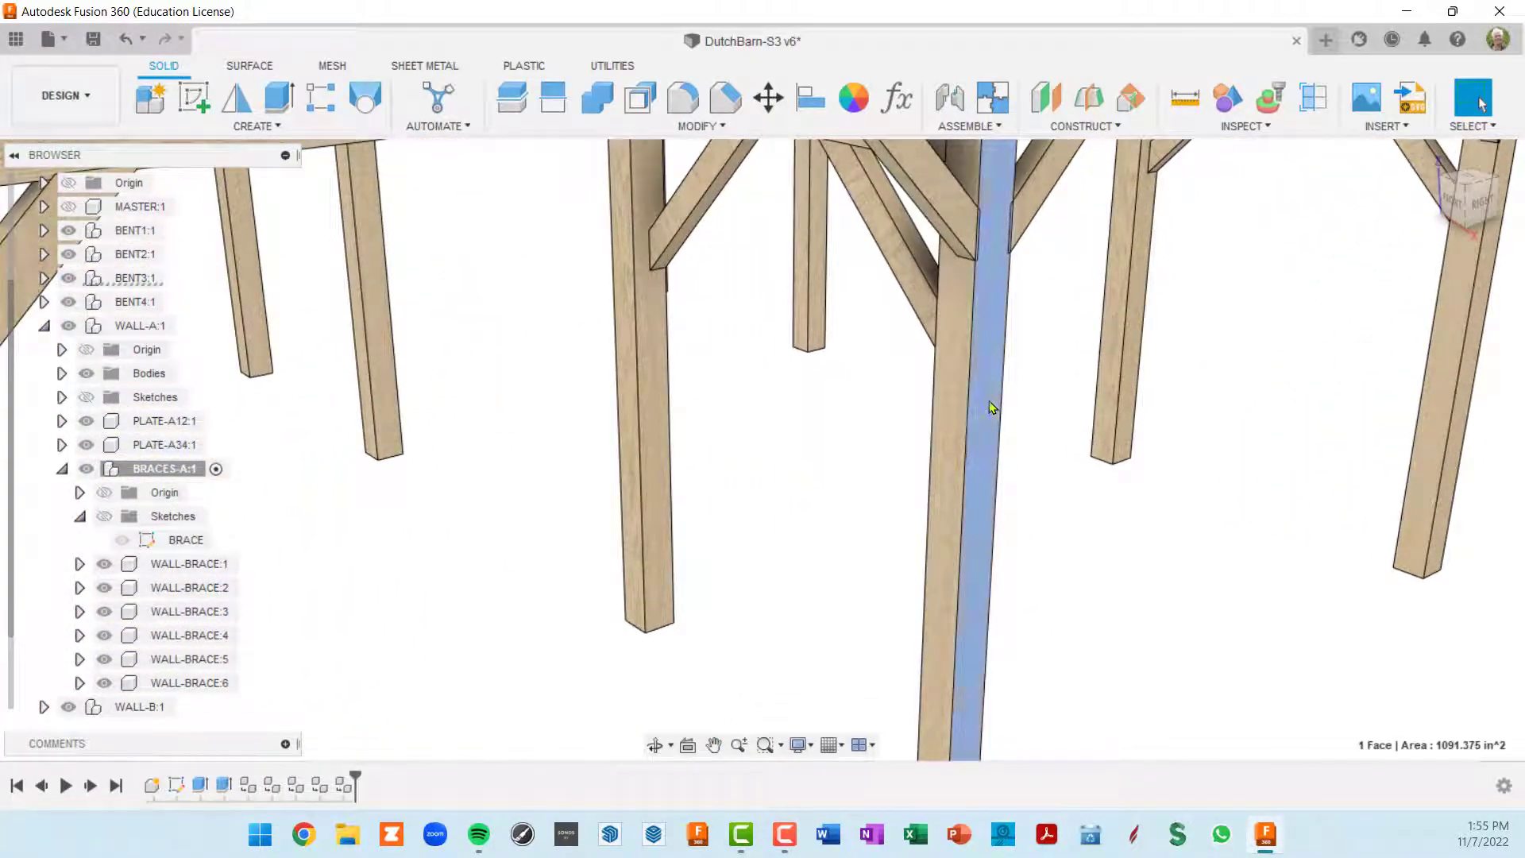
{"action": "left_click", "coordinate": [597, 97]}
{"action": "middle_click_drag", "start_coordinate": [1058, 350], "coordinate": [999, 515]}
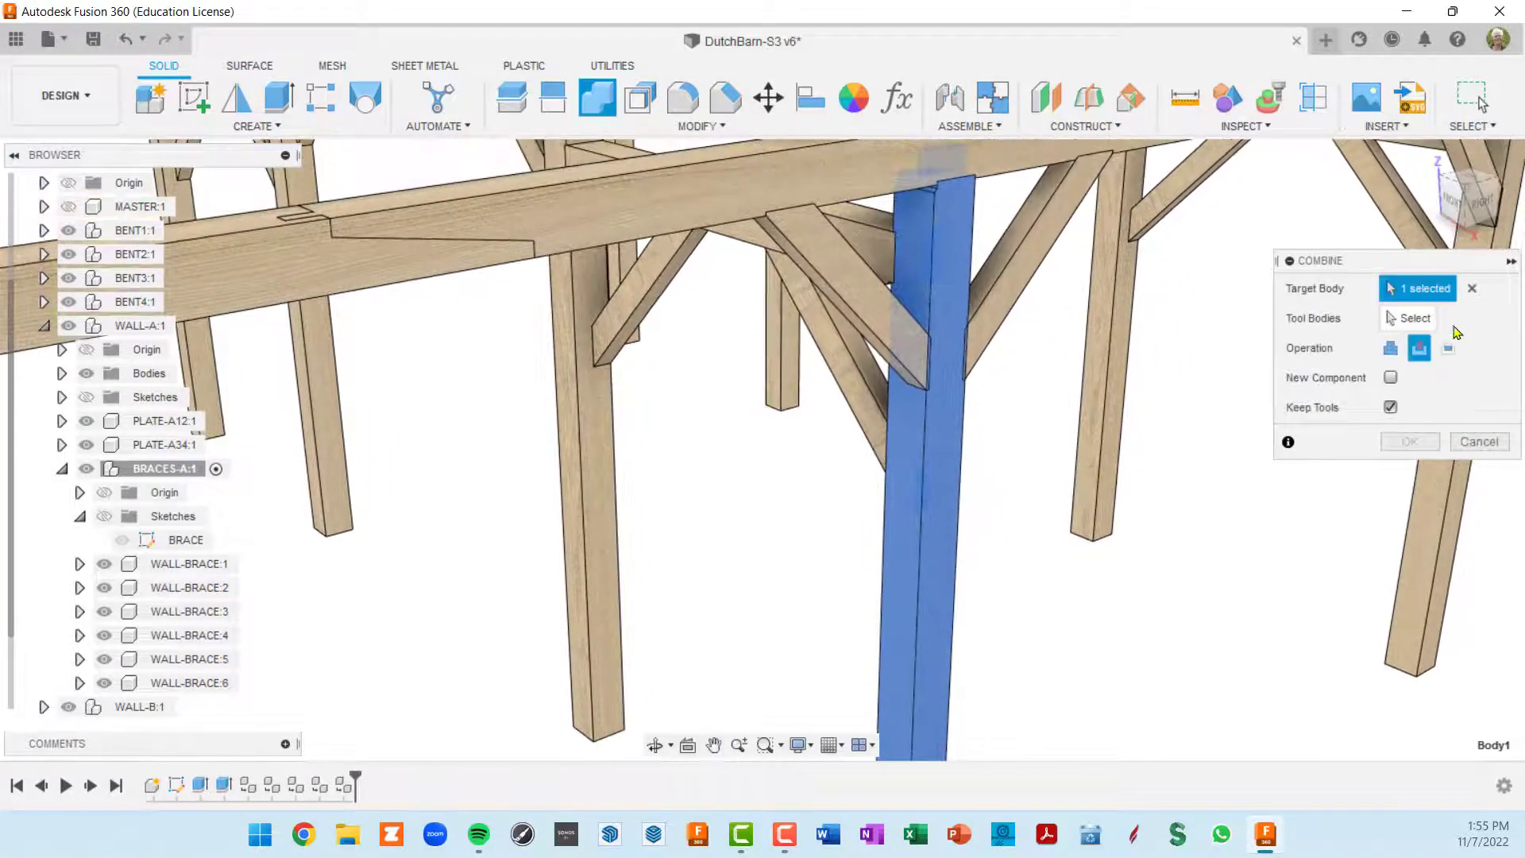
{"action": "left_click", "coordinate": [1424, 320]}
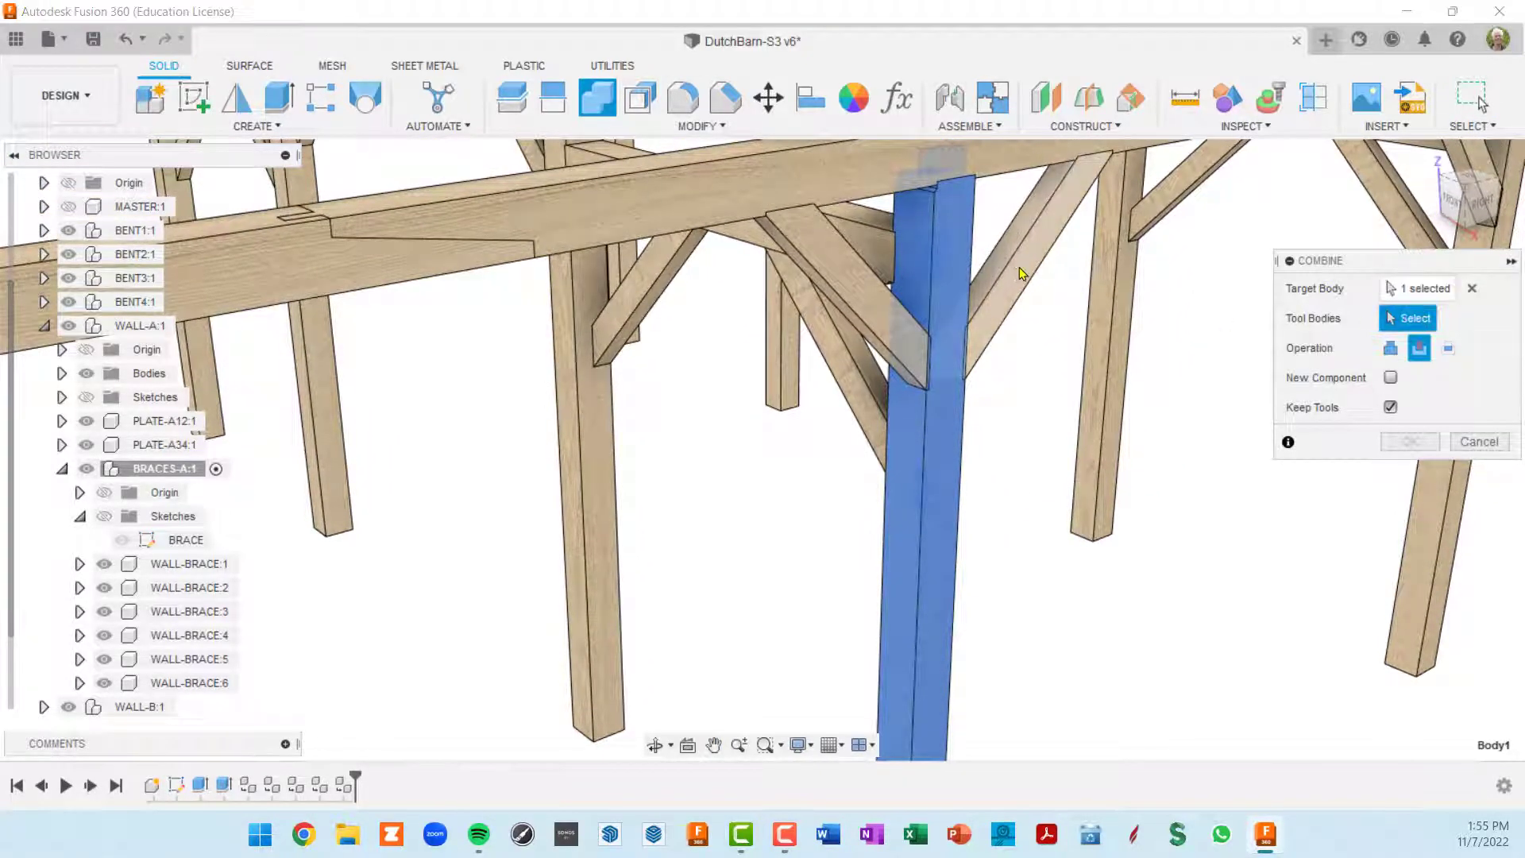
{"action": "left_click", "coordinate": [1018, 275]}
{"action": "left_click", "coordinate": [851, 301]}
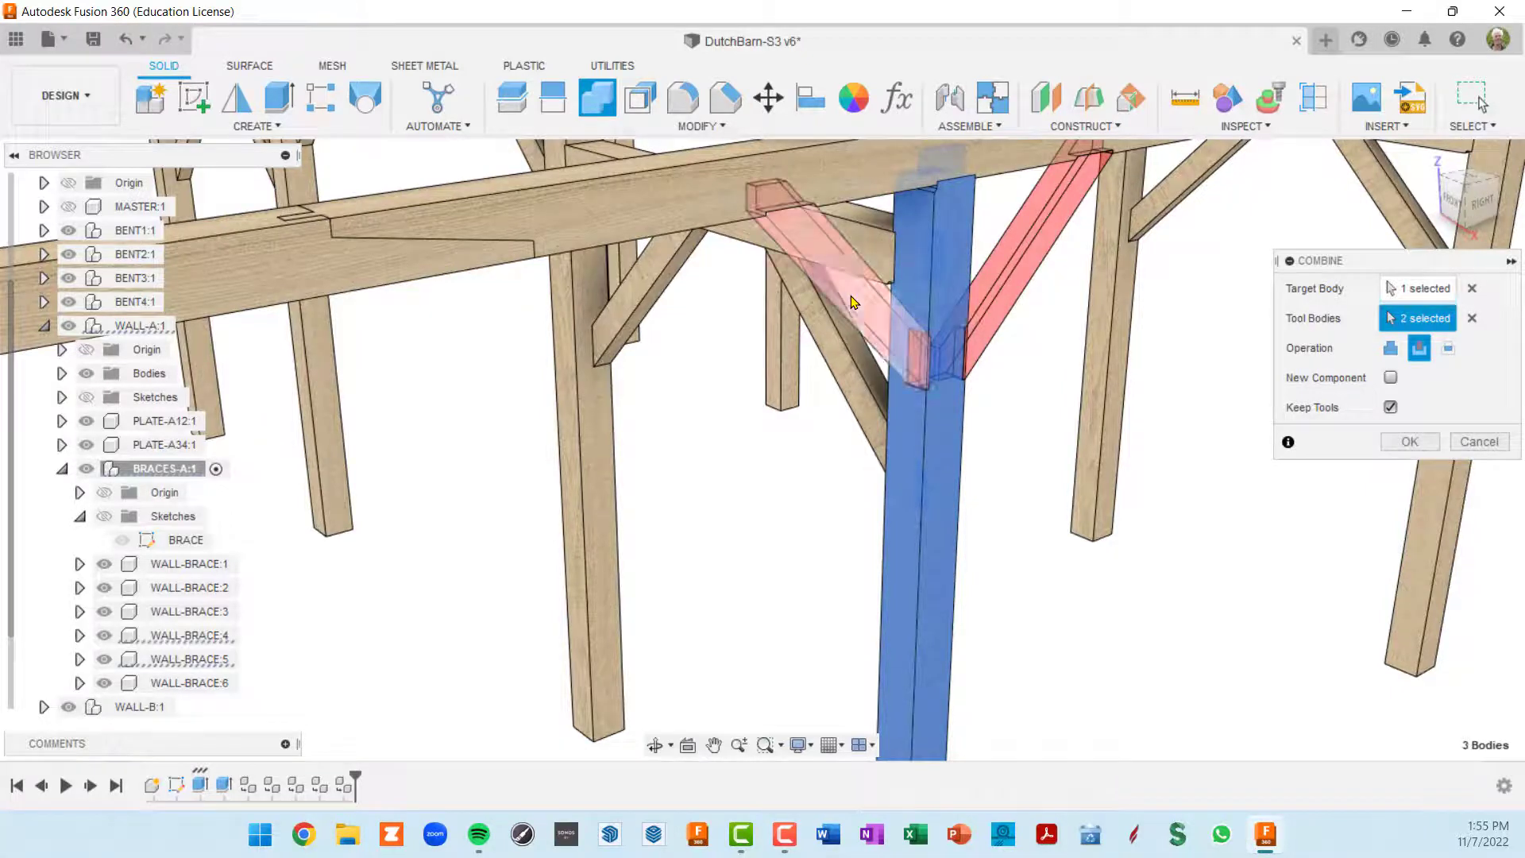
{"action": "left_click", "coordinate": [1412, 443]}
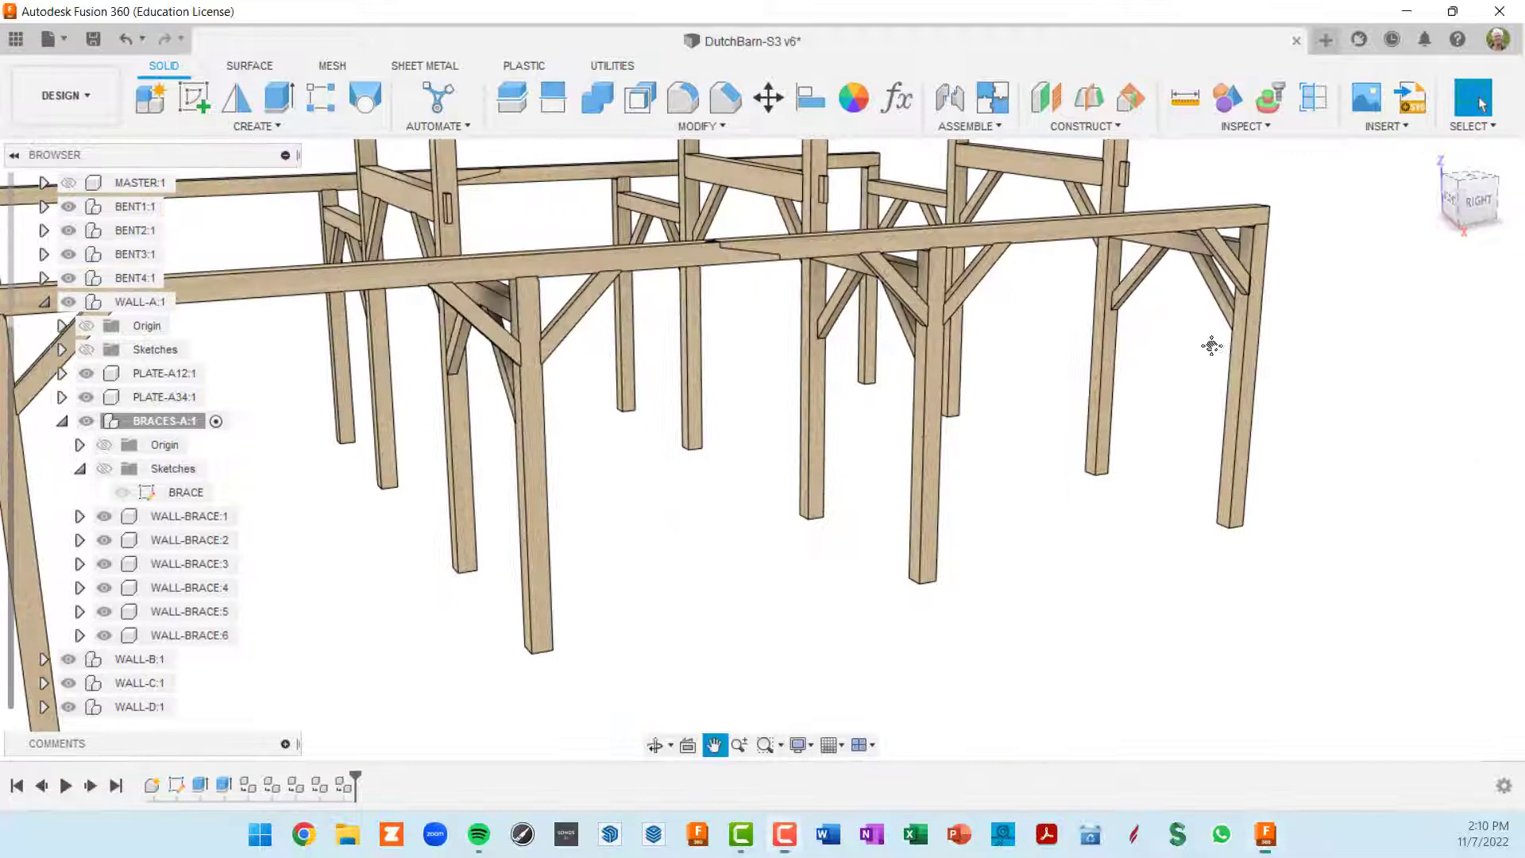
Step: Use Combine to cut WALL-BRACE:6 out of the BENT4 corner post under PLATE-A34, keeping the tool body
{"action": "left_click_drag", "start_coordinate": [1211, 345], "coordinate": [1161, 349]}
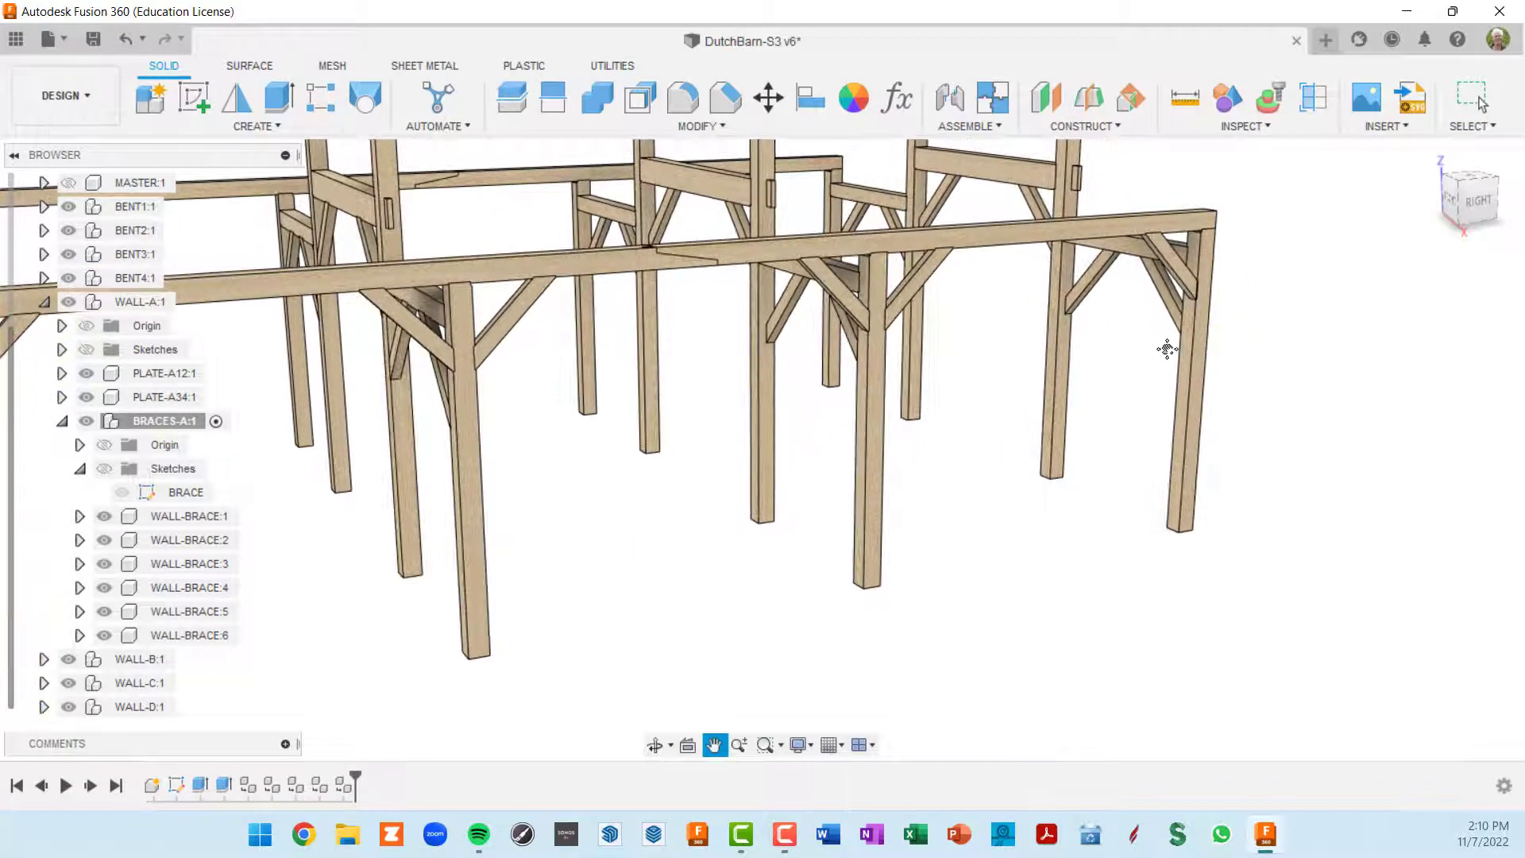
{"action": "key", "text": "Escape"}
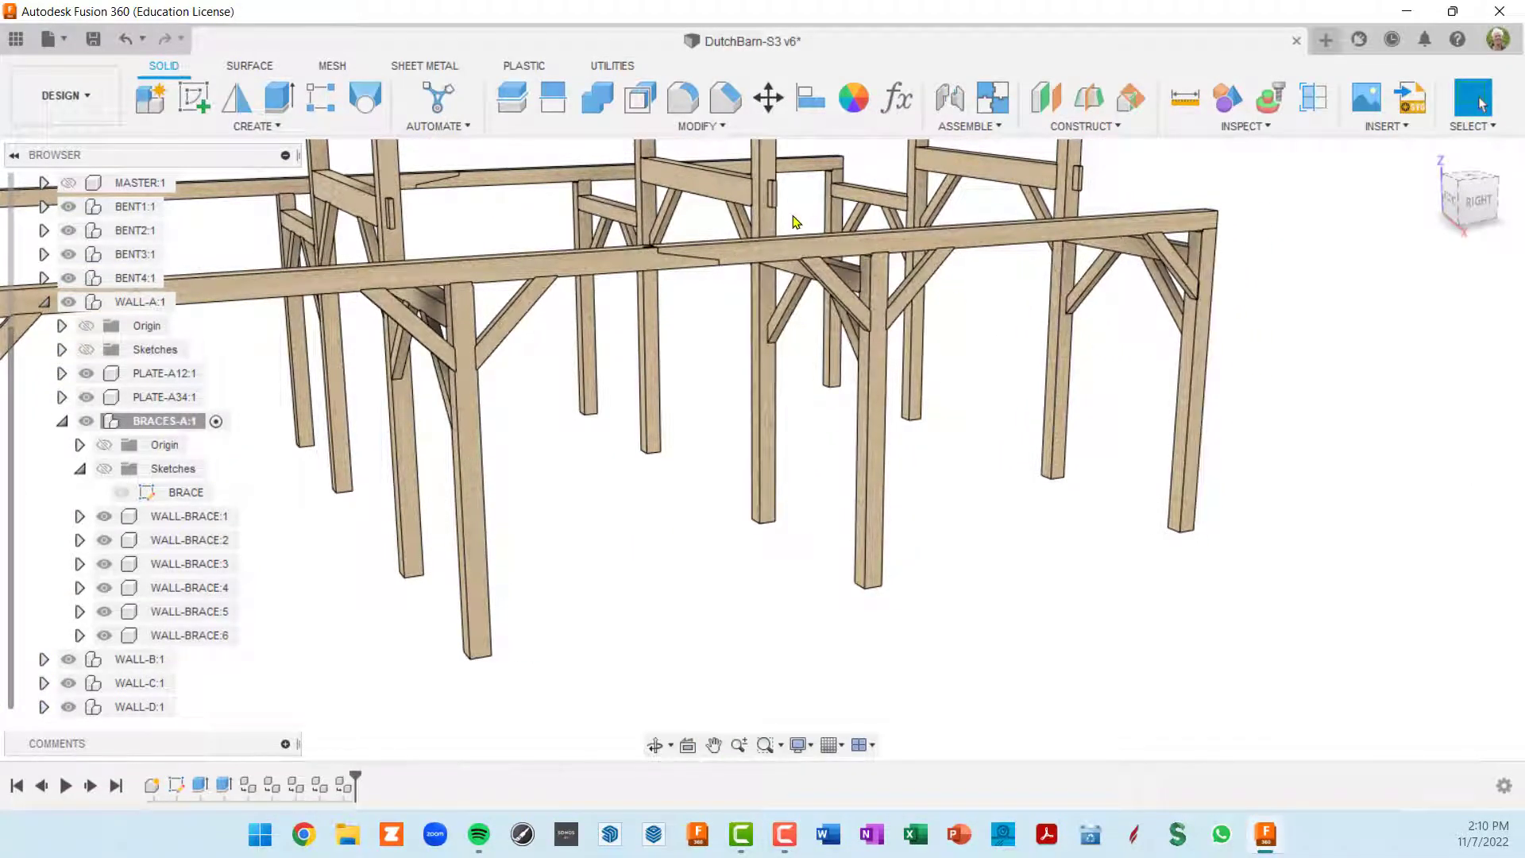
{"action": "left_click", "coordinate": [597, 97]}
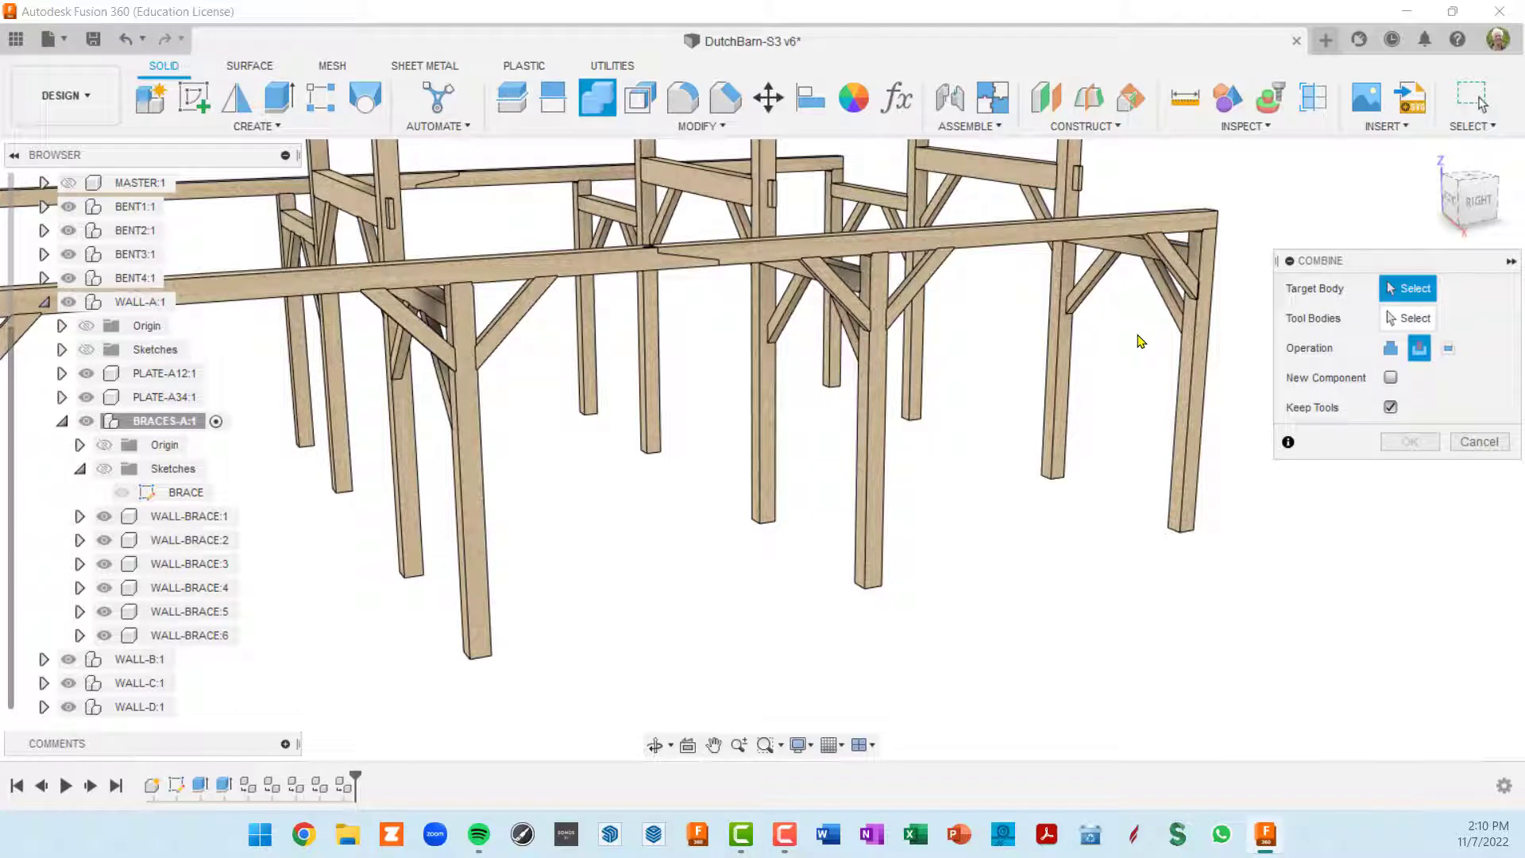
{"action": "left_click", "coordinate": [1200, 378]}
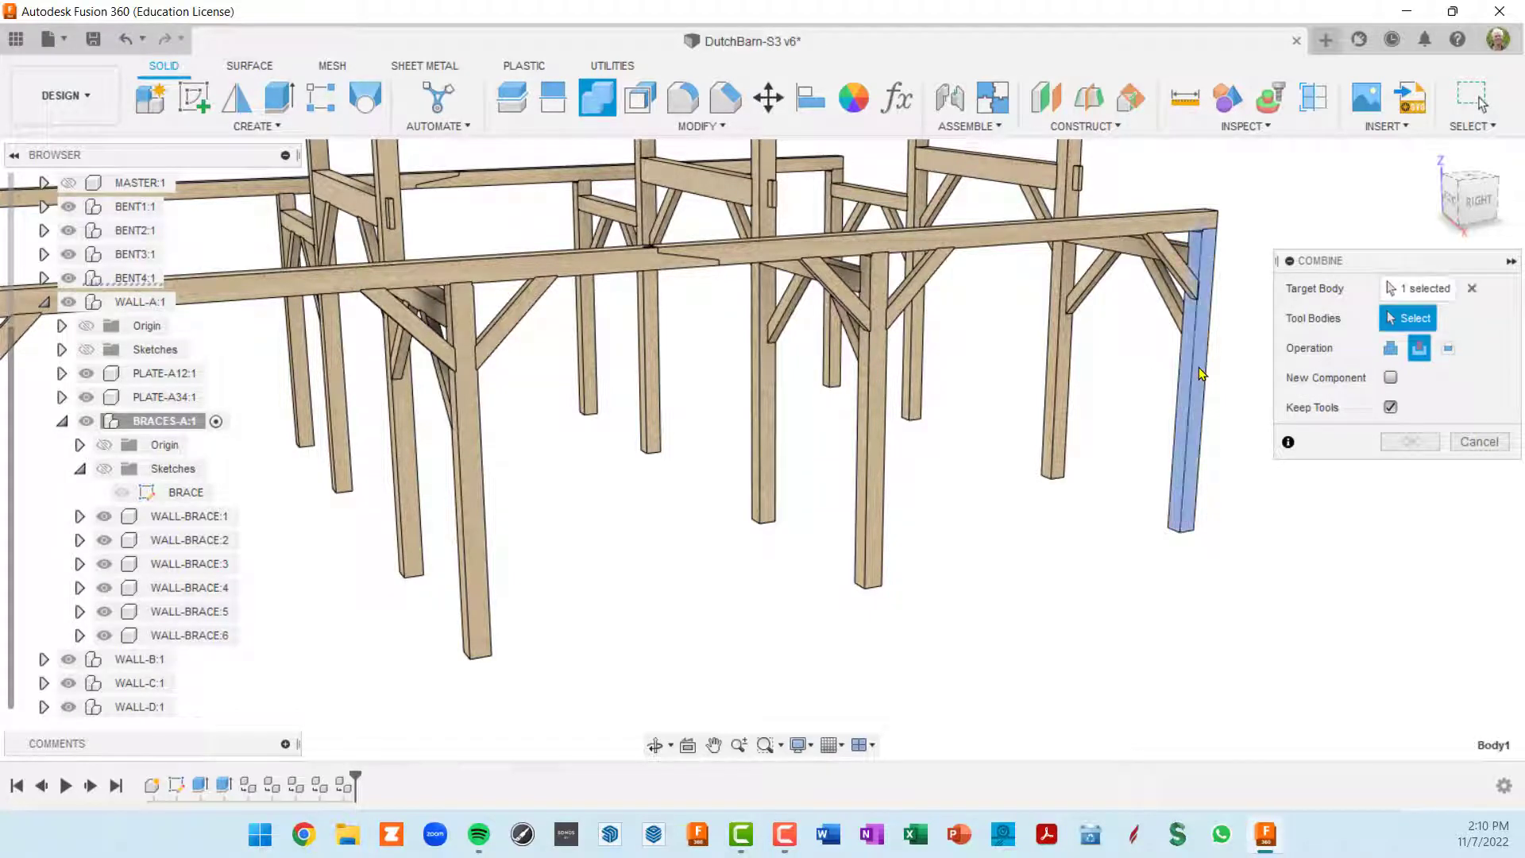
{"action": "left_click", "coordinate": [1170, 261]}
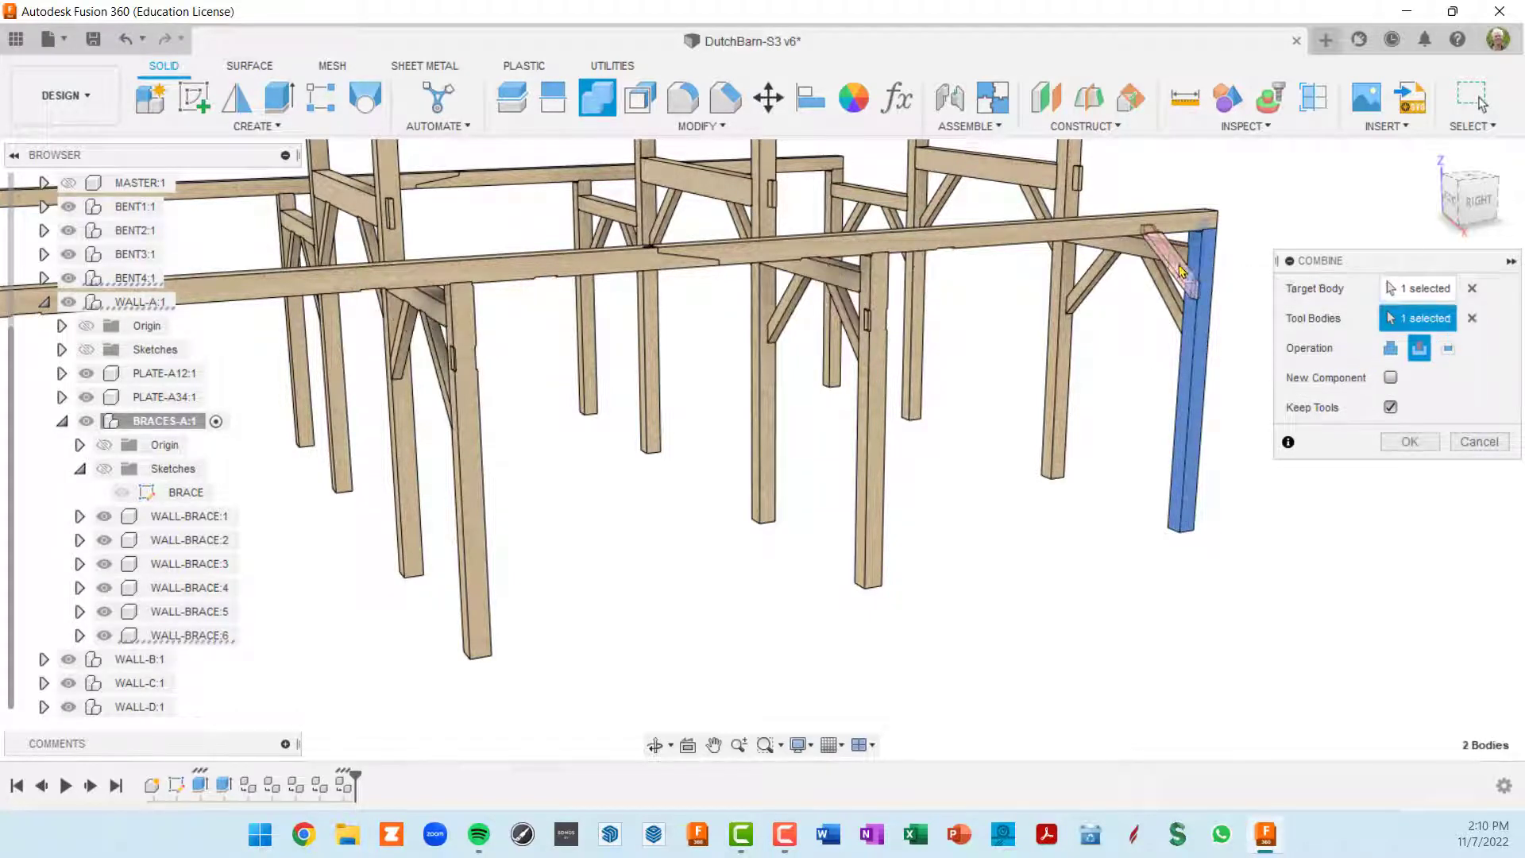
{"action": "left_click", "coordinate": [1411, 442]}
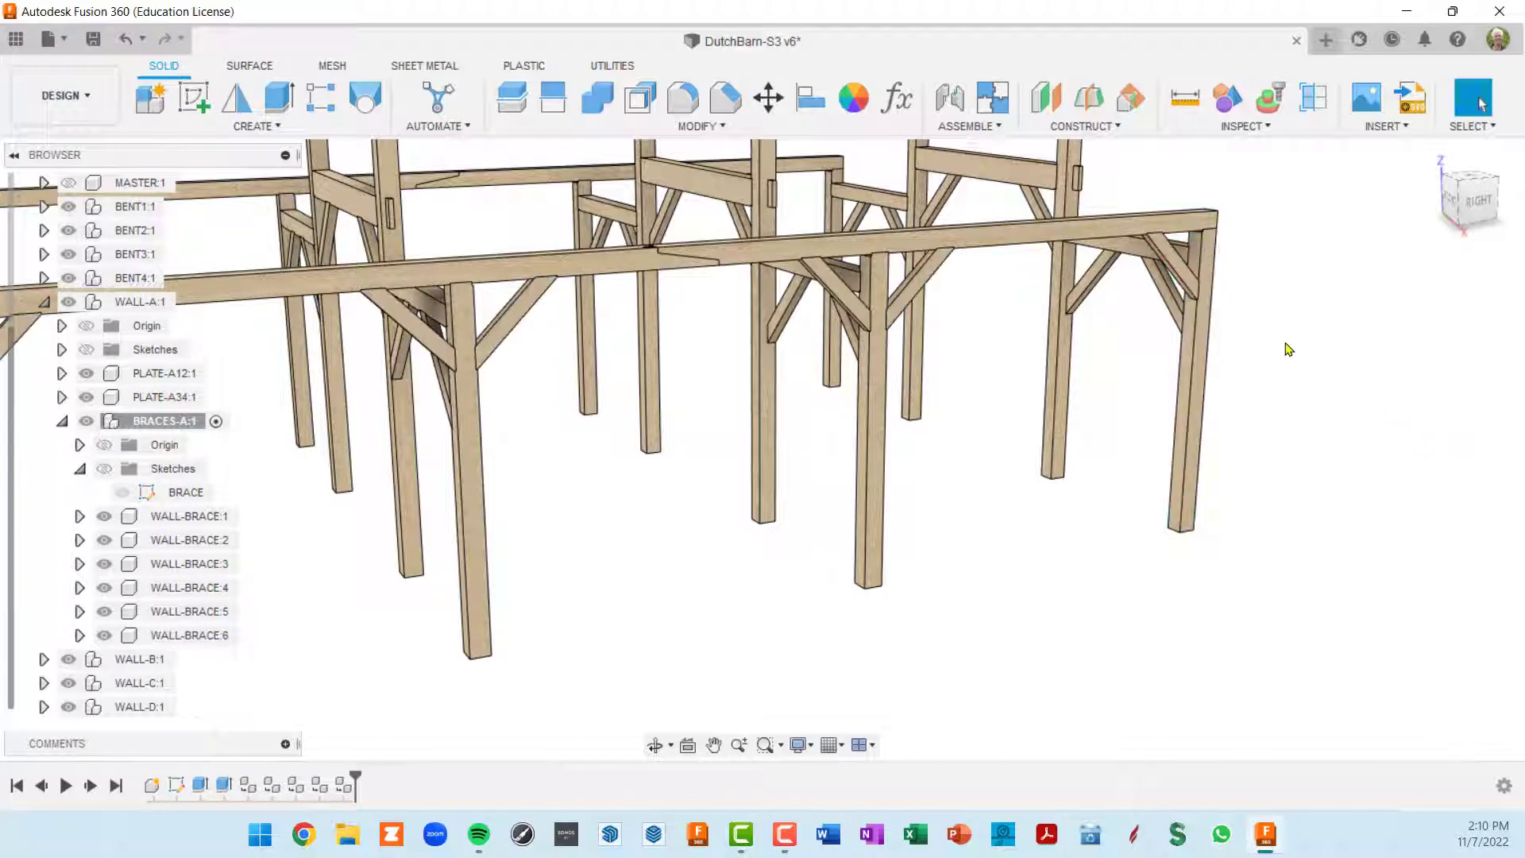
Step: Hide the BRACES-A component and examine the brace pockets cut into the wall A plates and posts
{"action": "scroll", "coordinate": [1253, 330], "scroll_direction": "up", "scroll_amount": 6}
{"action": "scroll", "coordinate": [1080, 287], "scroll_direction": "up", "scroll_amount": 2}
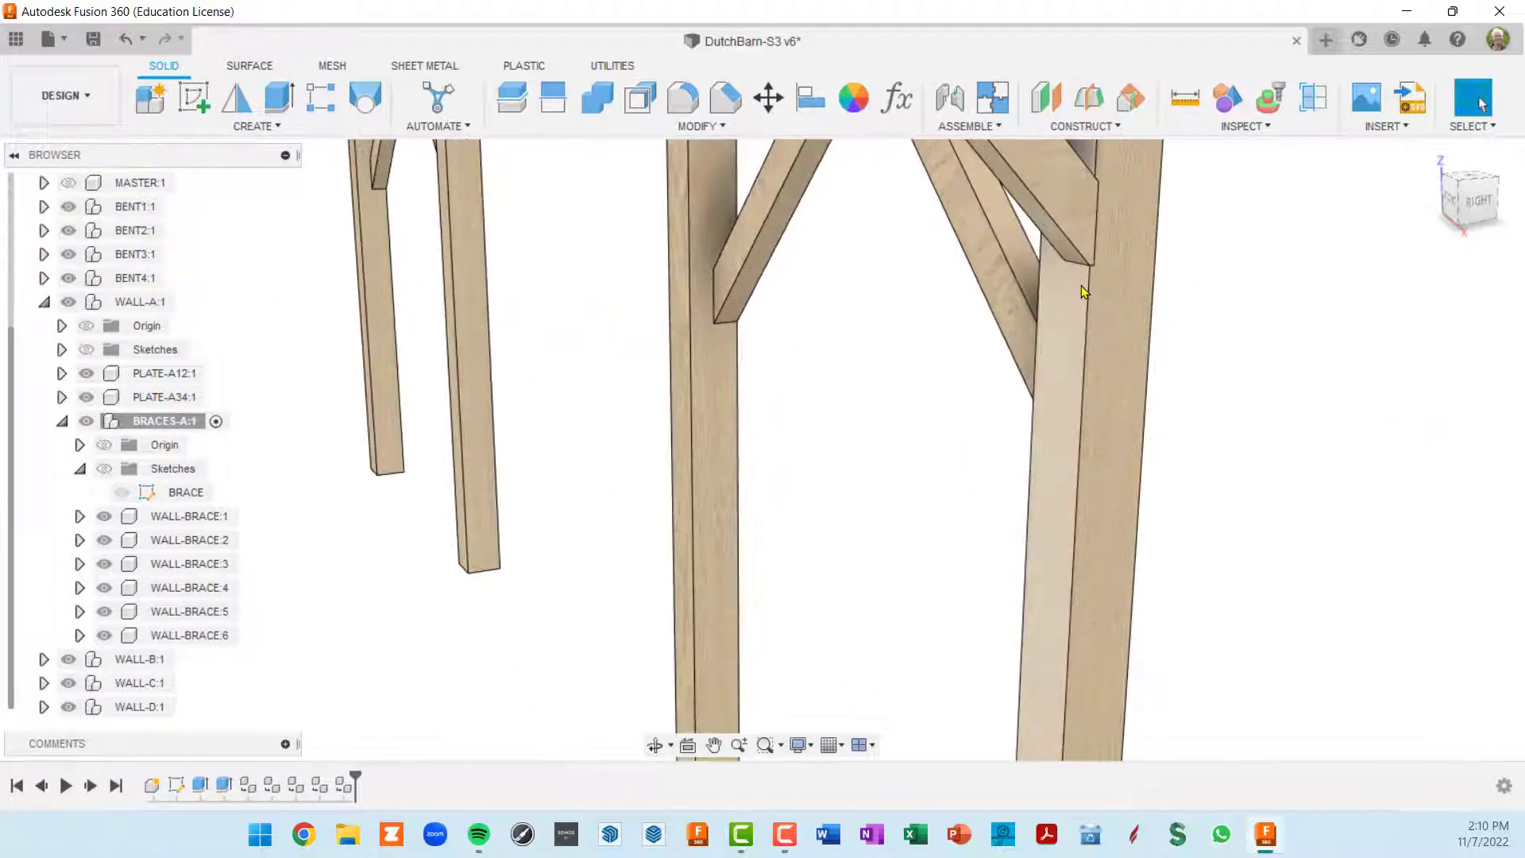
{"action": "scroll", "coordinate": [1085, 289], "scroll_direction": "down", "scroll_amount": 2}
{"action": "middle_click_drag", "start_coordinate": [833, 356], "coordinate": [1123, 296]}
{"action": "scroll", "coordinate": [1036, 330], "scroll_direction": "down", "scroll_amount": 3}
{"action": "scroll", "coordinate": [1122, 295], "scroll_direction": "up", "scroll_amount": 2}
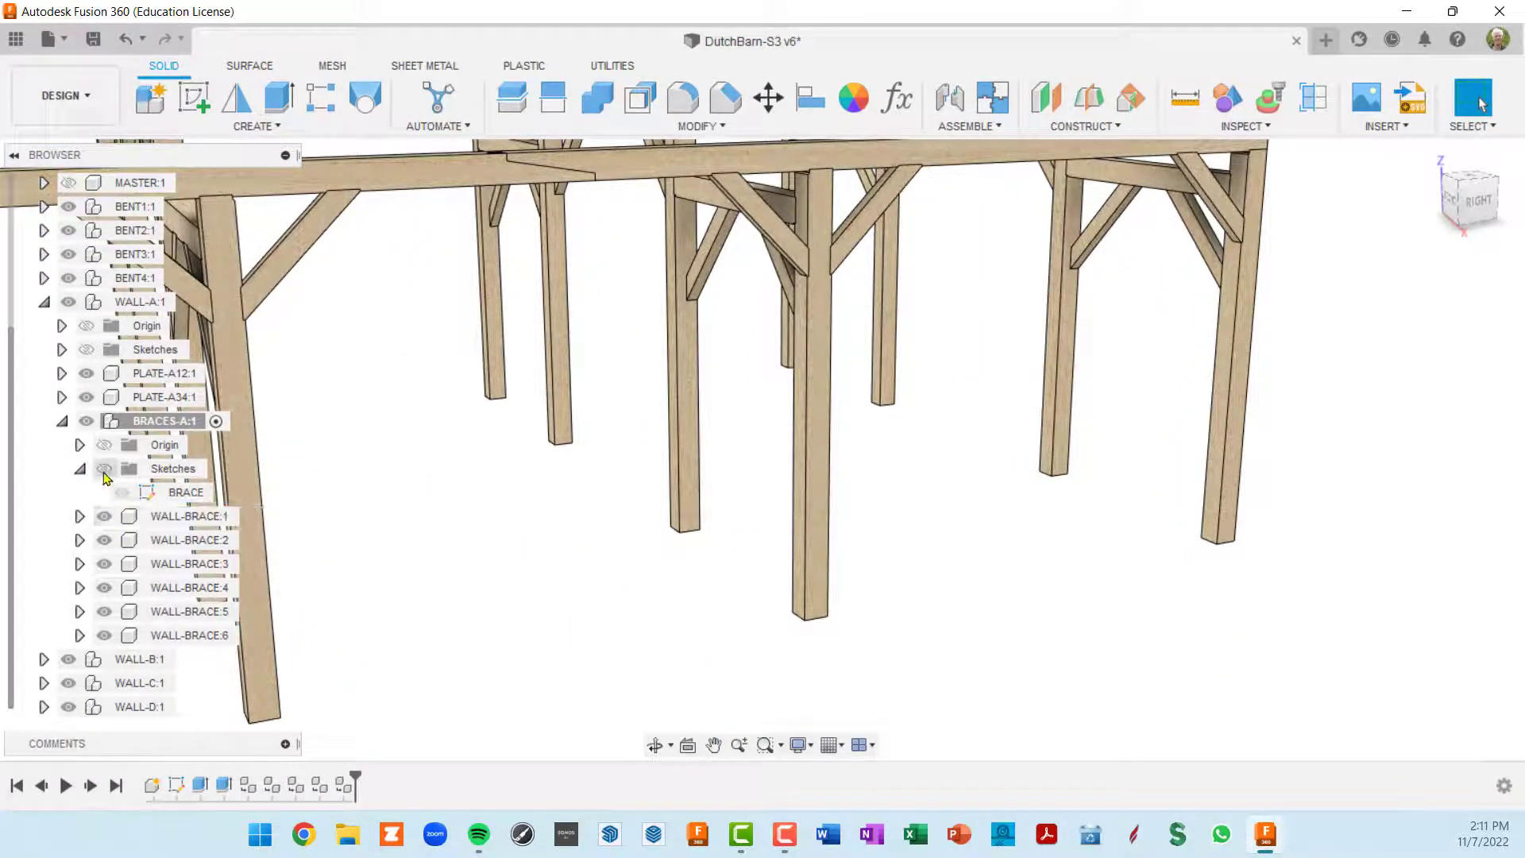
{"action": "left_click", "coordinate": [62, 421]}
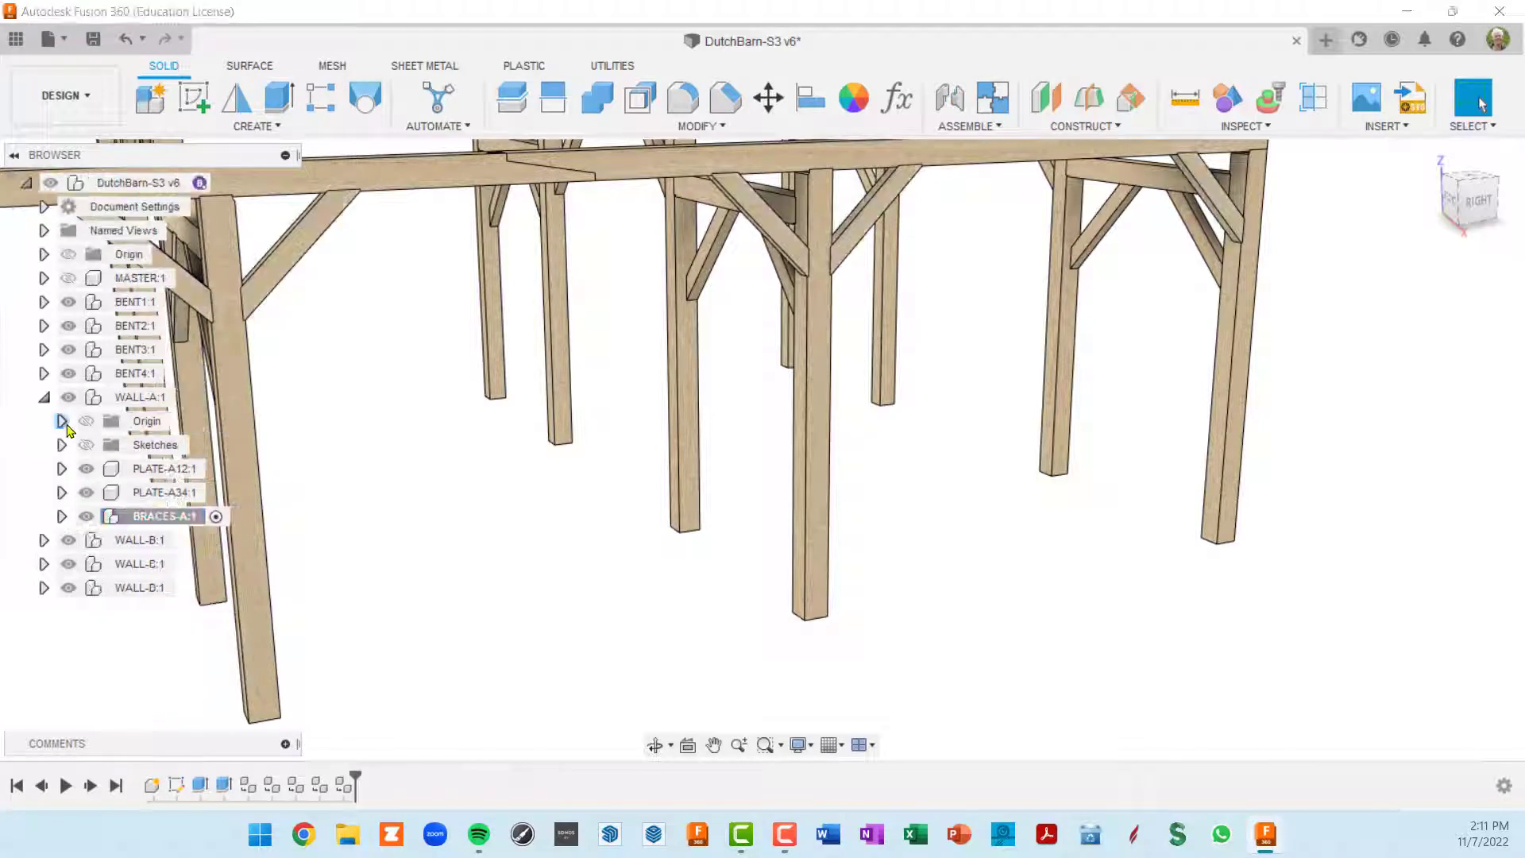
{"action": "left_click", "coordinate": [86, 517]}
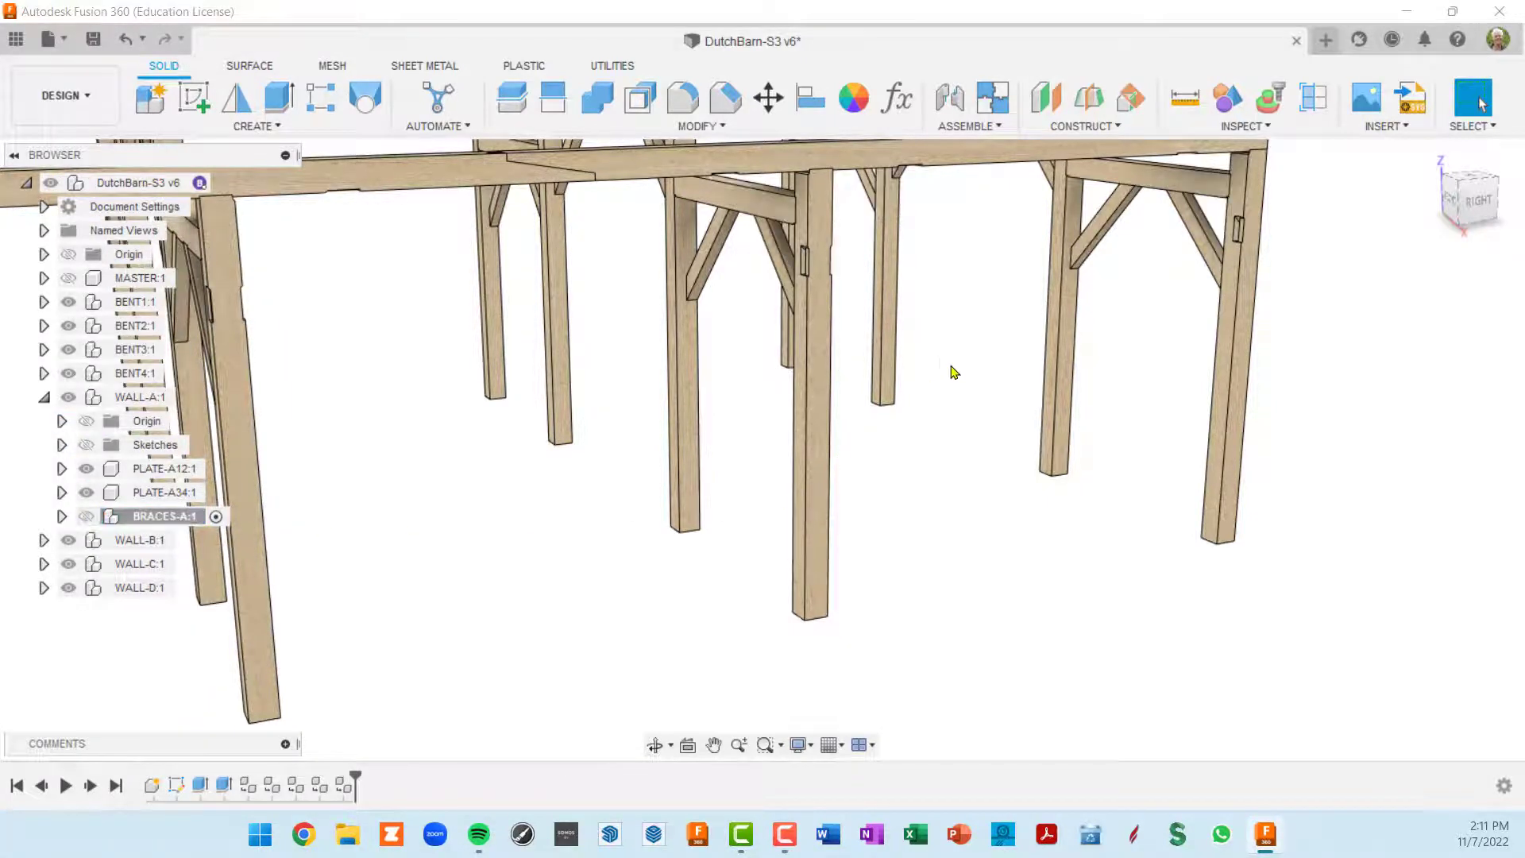
{"action": "middle_click_drag", "start_coordinate": [953, 371], "coordinate": [1004, 470], "text": "shift"}
{"action": "middle_click_drag", "start_coordinate": [946, 402], "coordinate": [1301, 443], "text": "shift"}
{"action": "middle_click_drag", "start_coordinate": [1321, 356], "coordinate": [1309, 296]}
{"action": "middle_click_drag", "start_coordinate": [988, 421], "coordinate": [1007, 435], "text": "shift"}
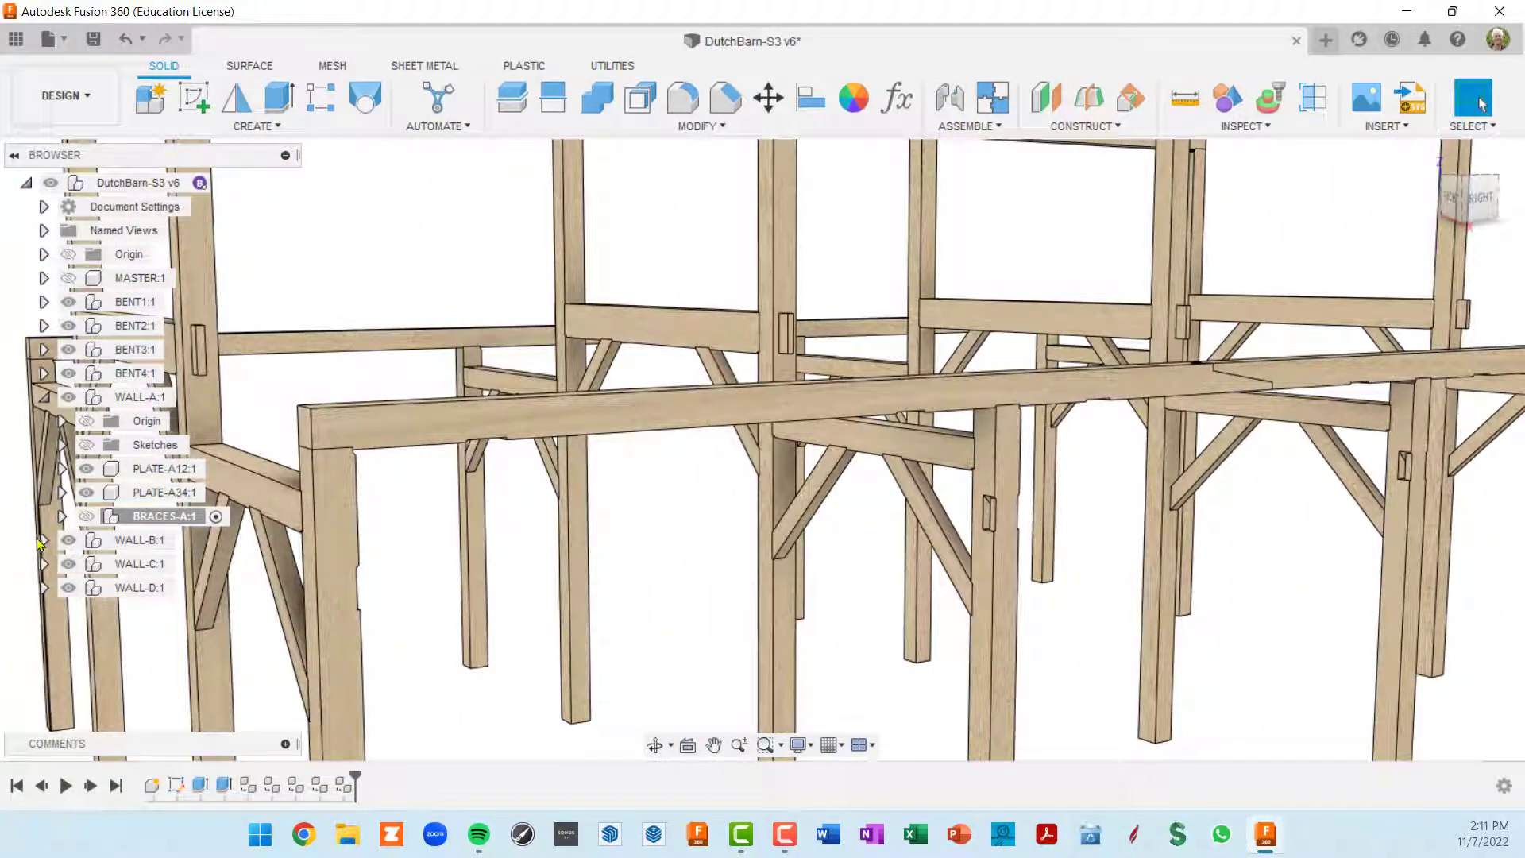
Step: Show BRACES-A again and review the braces along wall A in the whole frame
{"action": "left_click", "coordinate": [86, 517]}
{"action": "scroll", "coordinate": [651, 499], "scroll_direction": "down", "scroll_amount": 4}
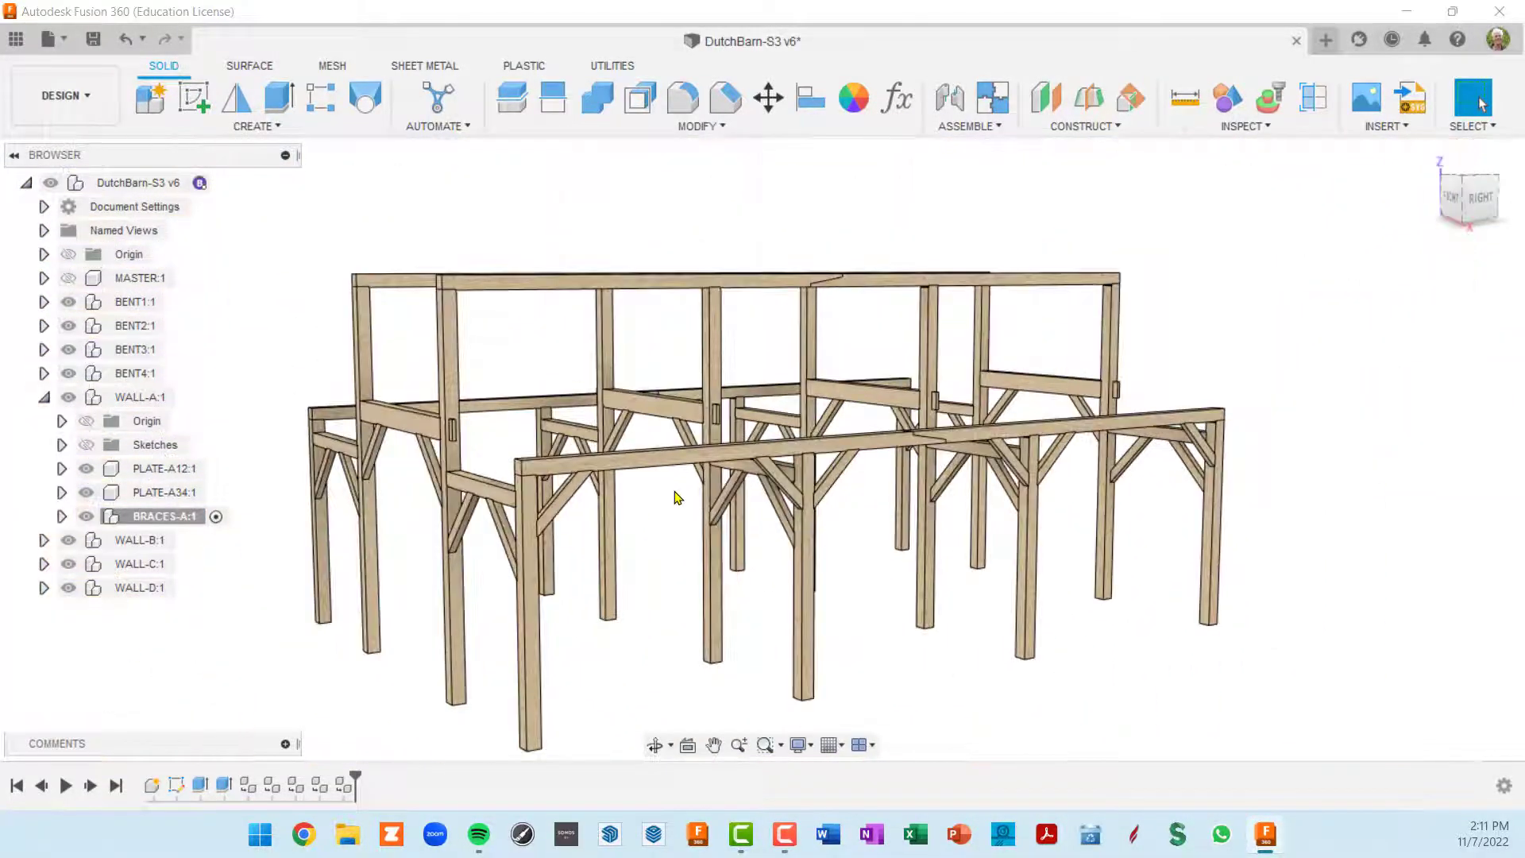
{"action": "middle_click_drag", "start_coordinate": [676, 497], "coordinate": [776, 429], "text": "shift"}
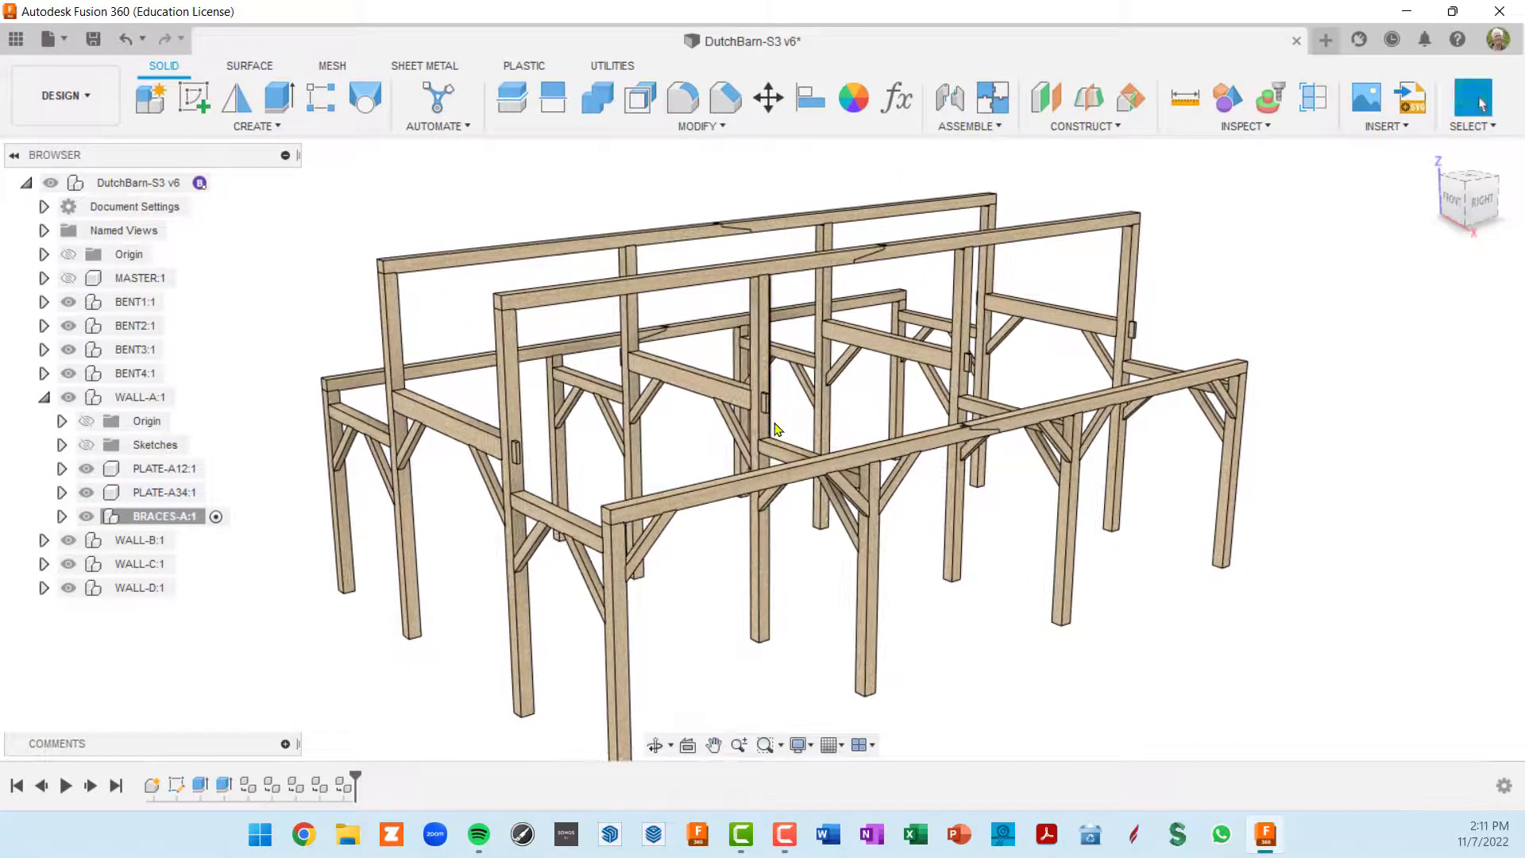
{"action": "scroll", "coordinate": [636, 580], "scroll_direction": "up", "scroll_amount": 5}
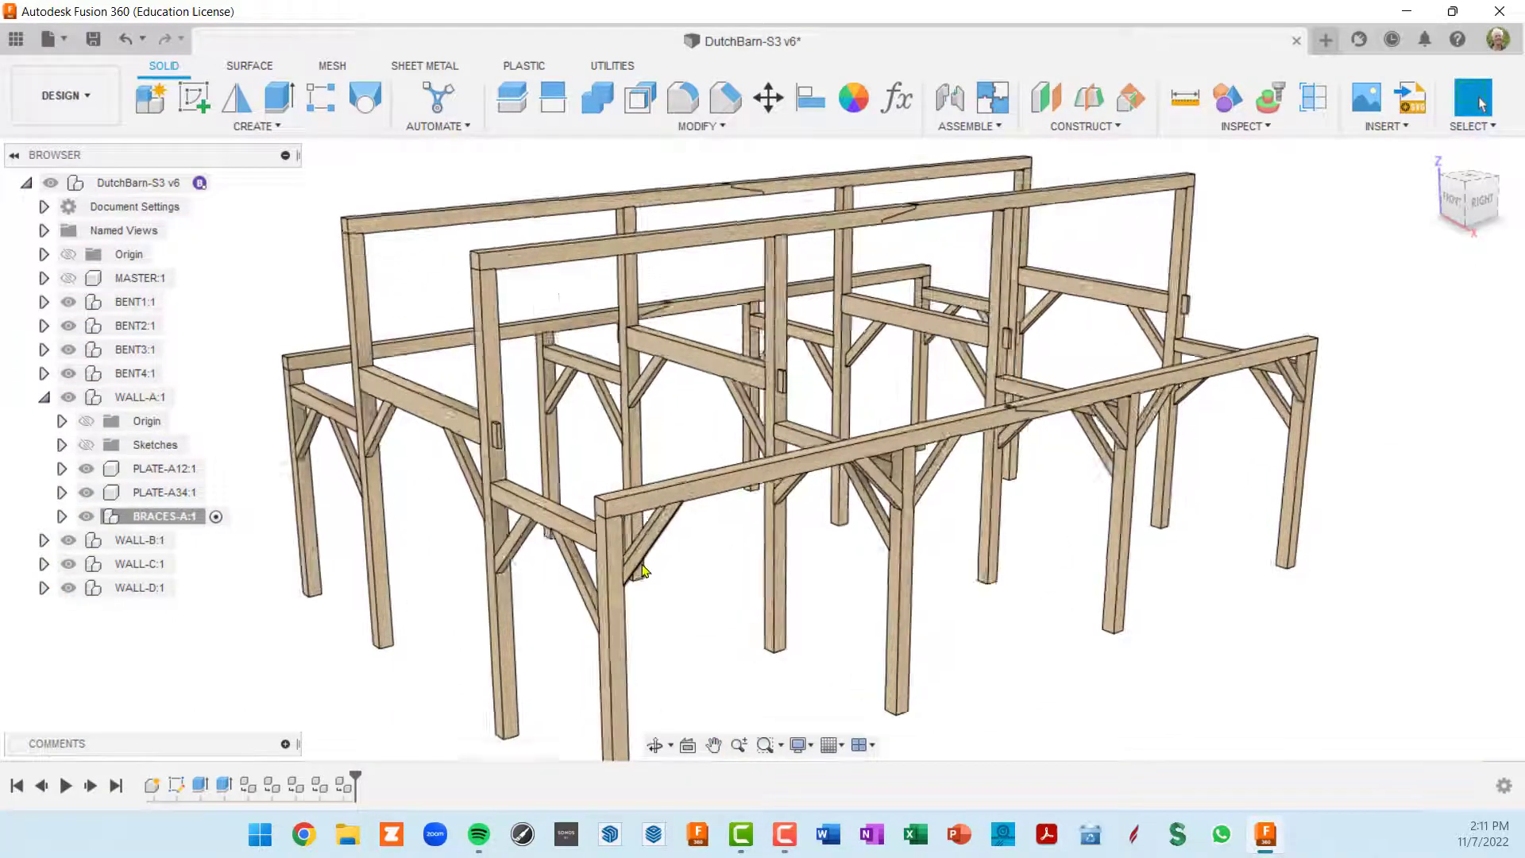
{"action": "scroll", "coordinate": [665, 531], "scroll_direction": "down", "scroll_amount": 5}
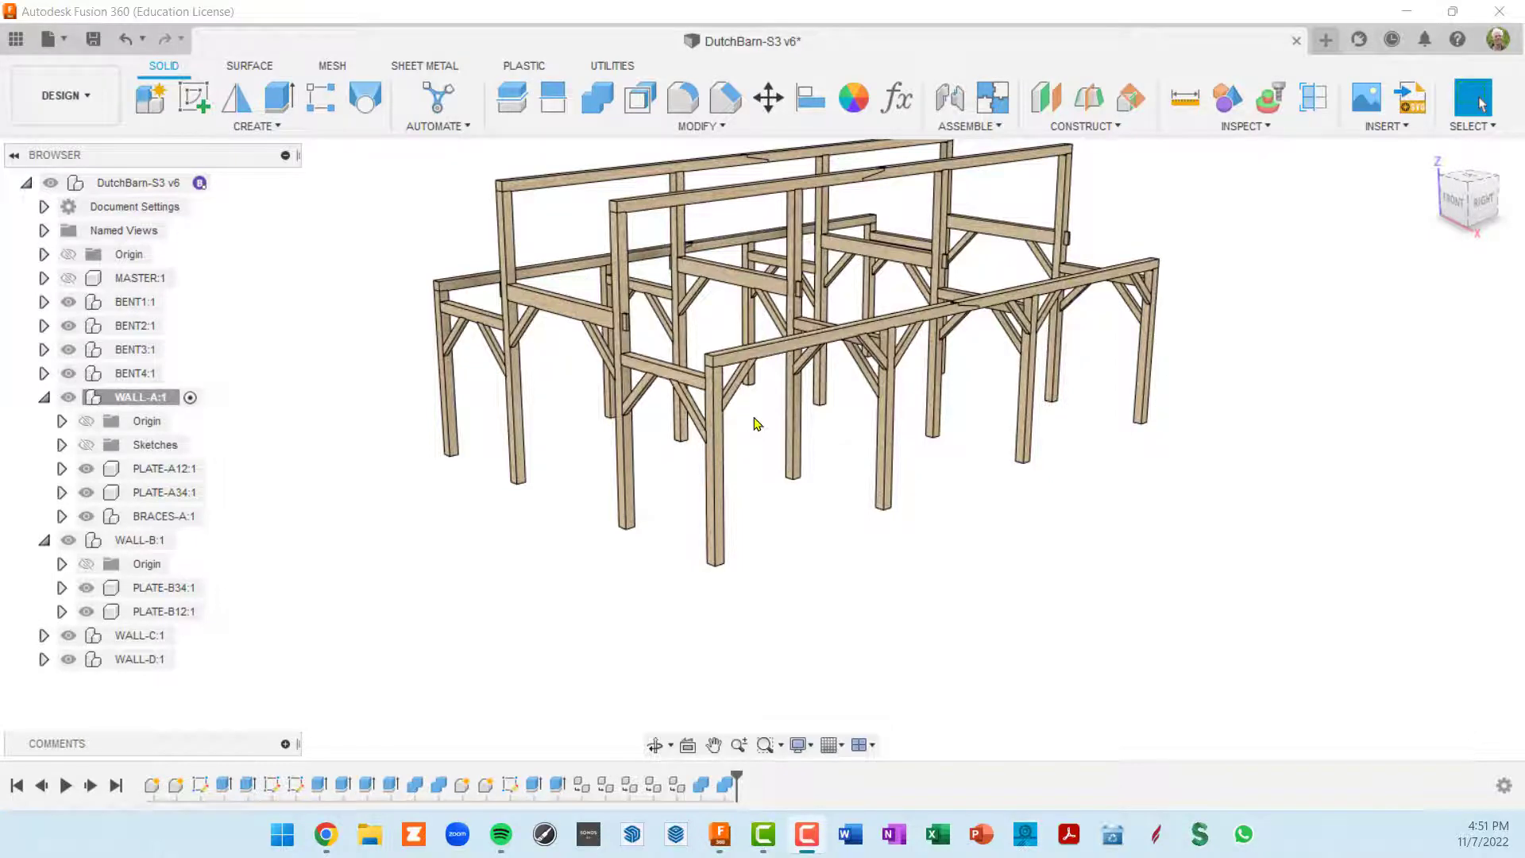
{"action": "scroll", "coordinate": [757, 424], "scroll_direction": "up", "scroll_amount": 3}
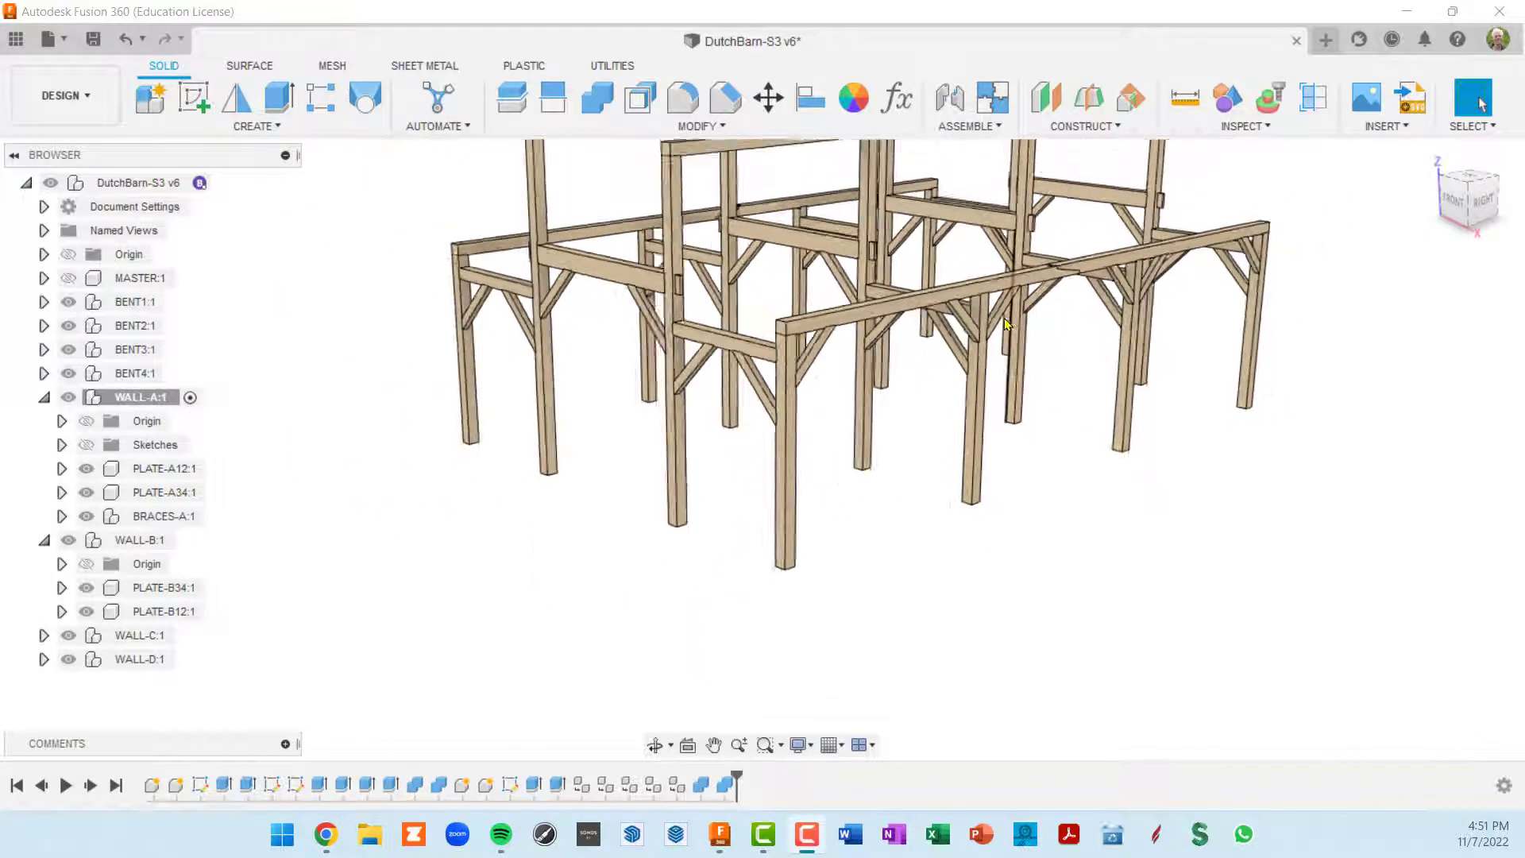
{"action": "scroll", "coordinate": [1005, 324], "scroll_direction": "down", "scroll_amount": 3}
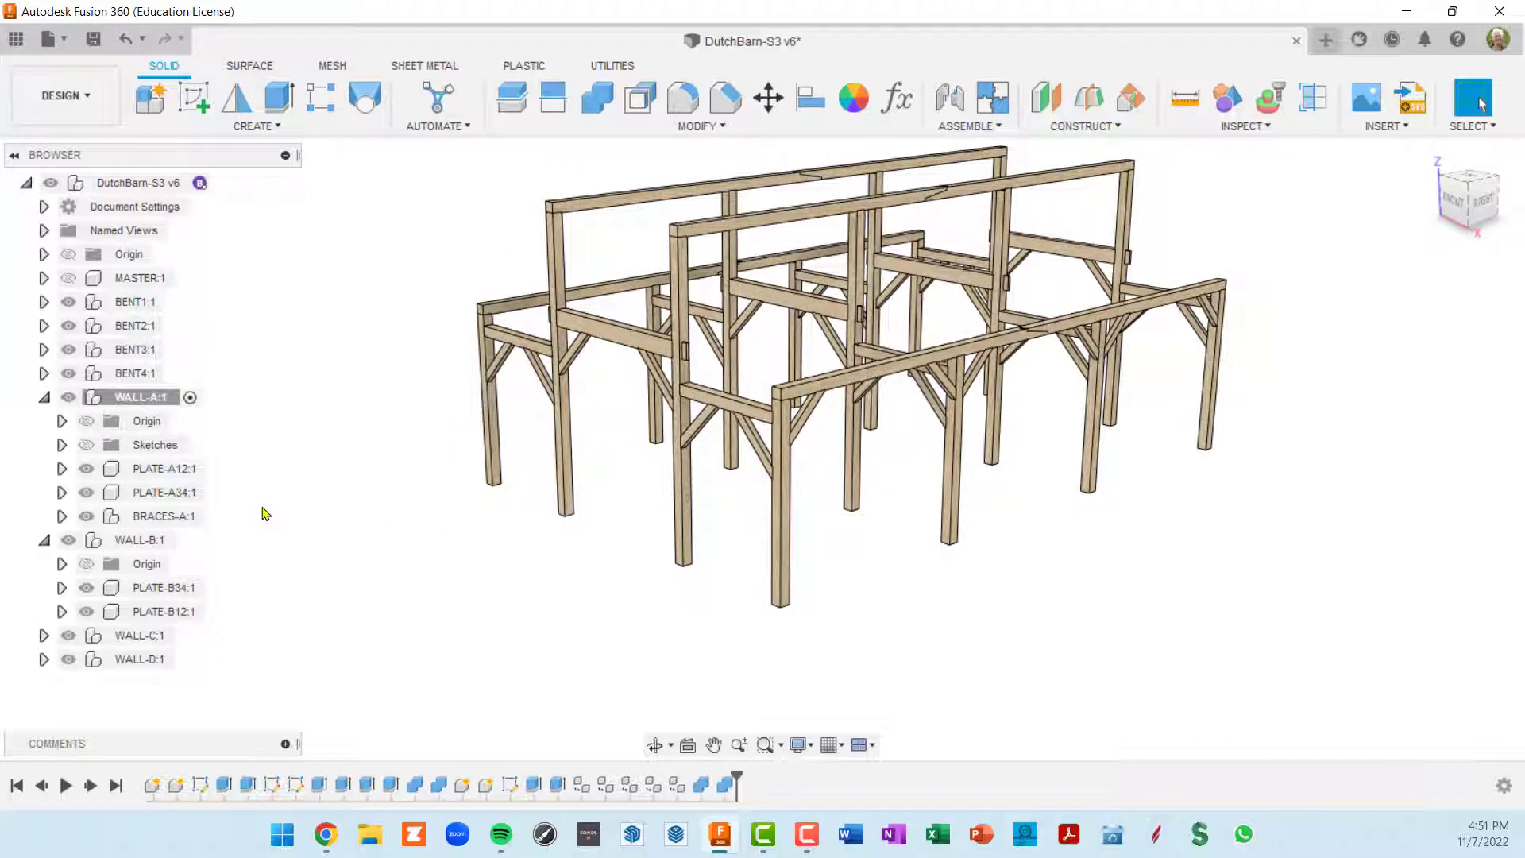
Step: Activate WALL-B and create a new internal component named BRACES-B inside it
{"action": "left_click", "coordinate": [168, 542]}
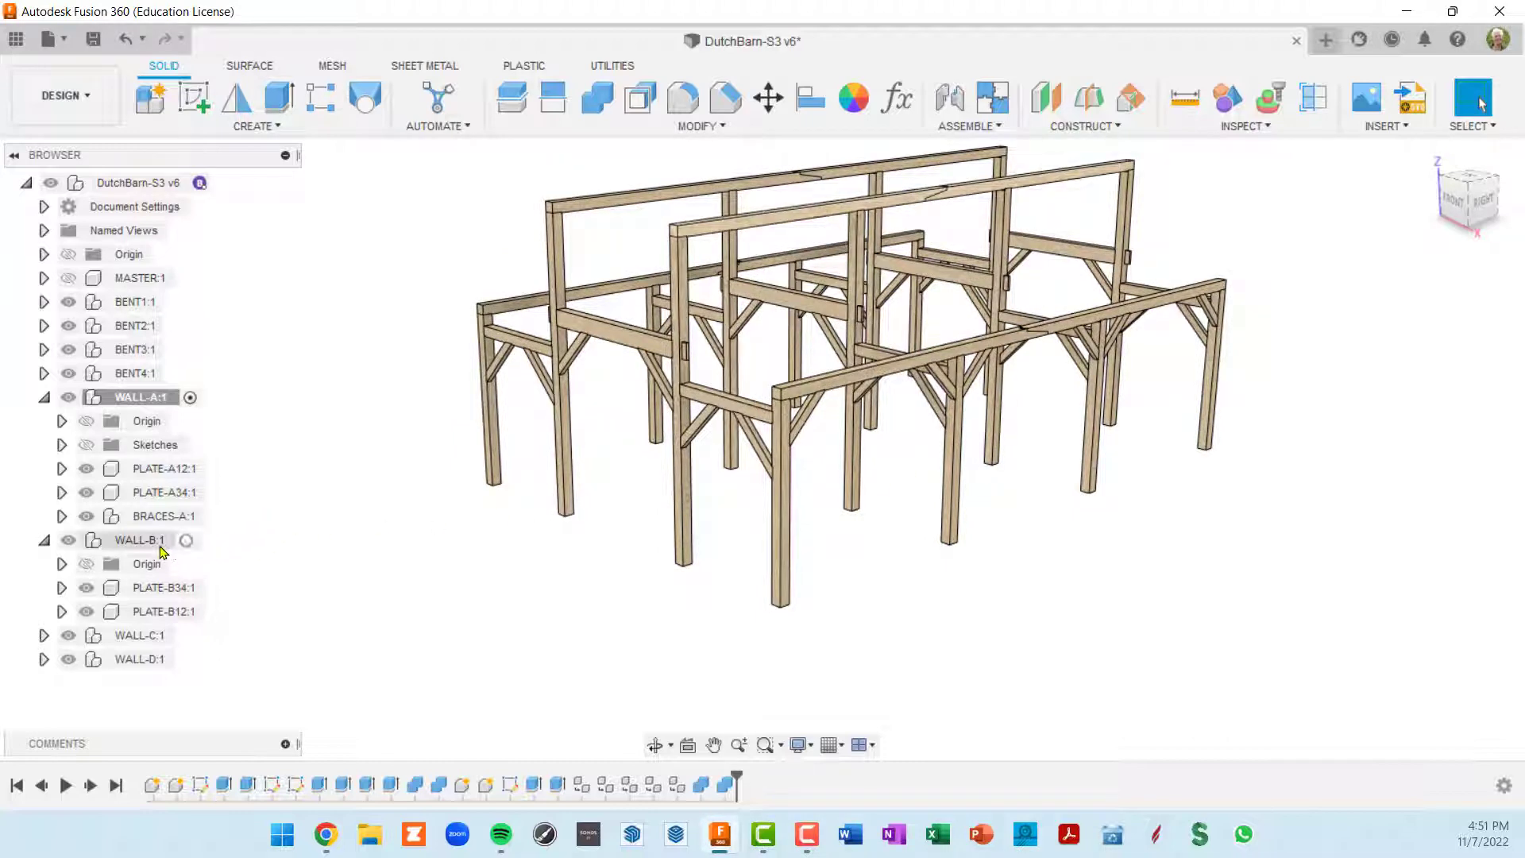
{"action": "left_click", "coordinate": [188, 541]}
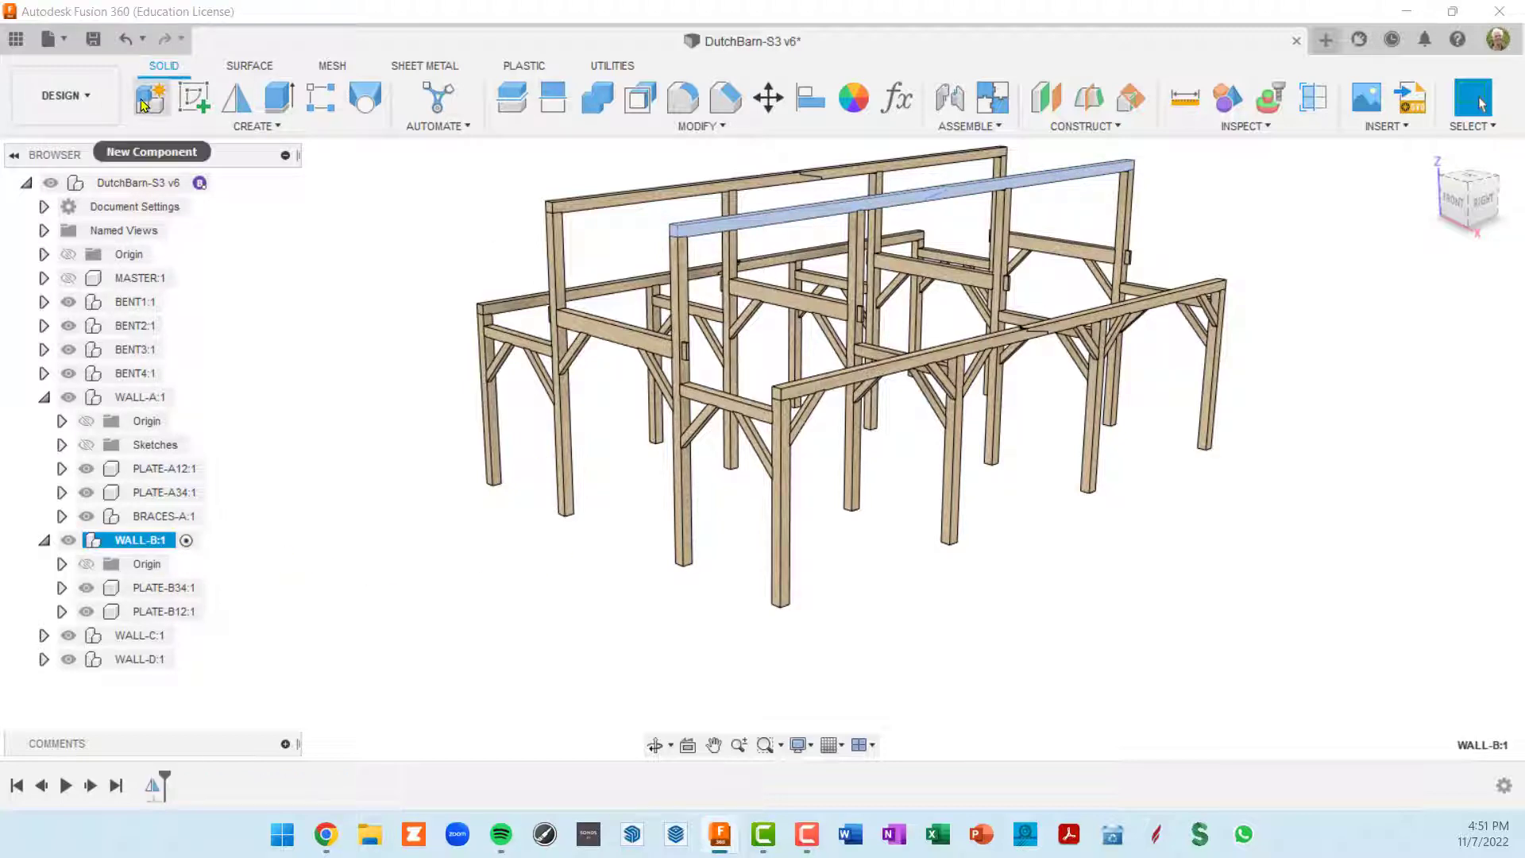
{"action": "left_click", "coordinate": [142, 101]}
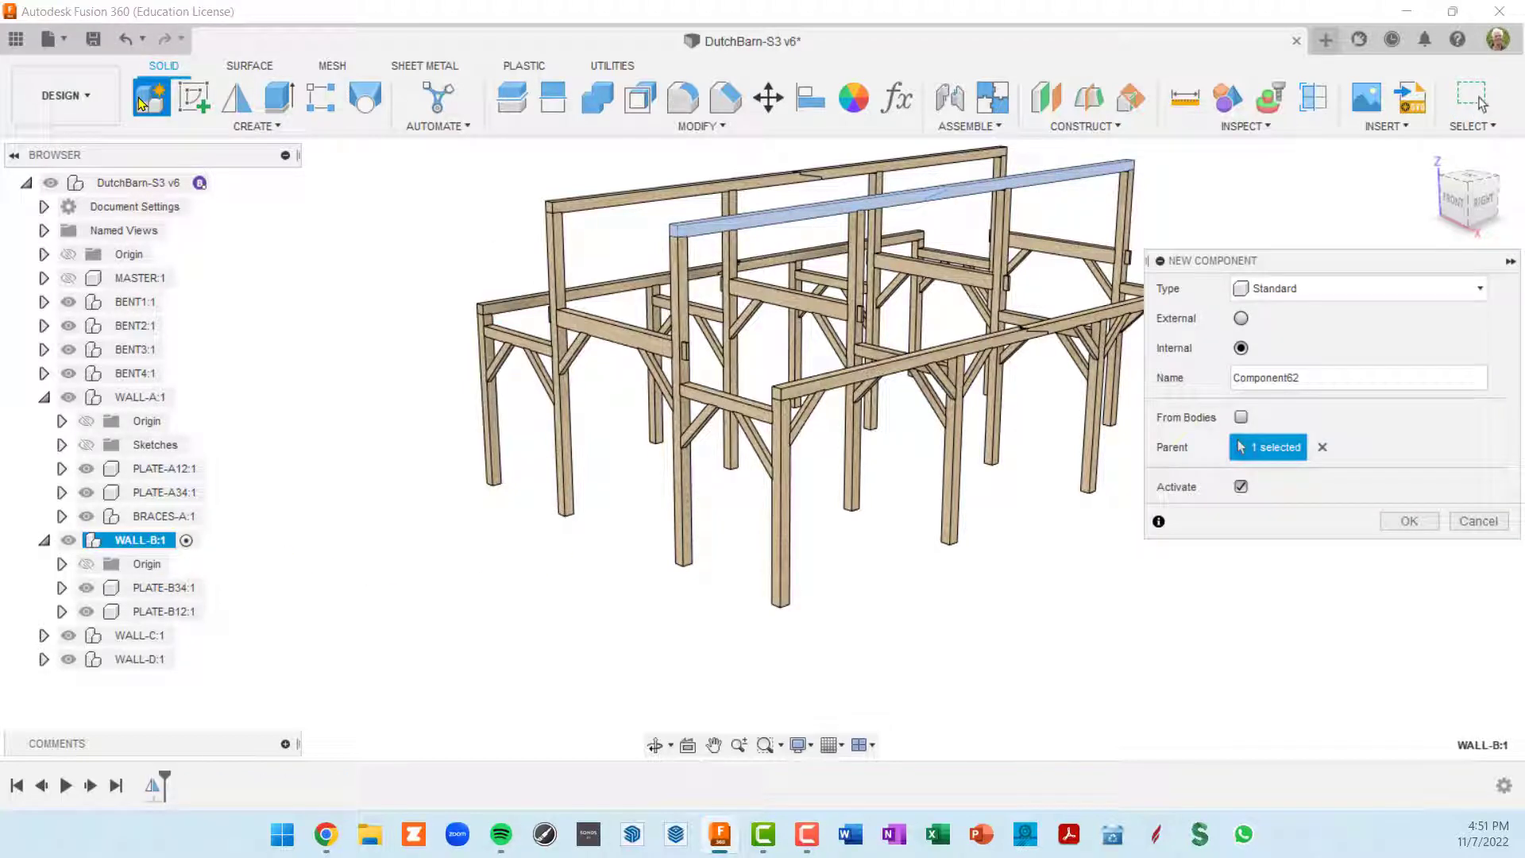
{"action": "left_click", "coordinate": [1335, 383]}
{"action": "double_click", "coordinate": [1335, 383]}
{"action": "type", "text": "BRACES-B"}
{"action": "key", "text": "Return"}
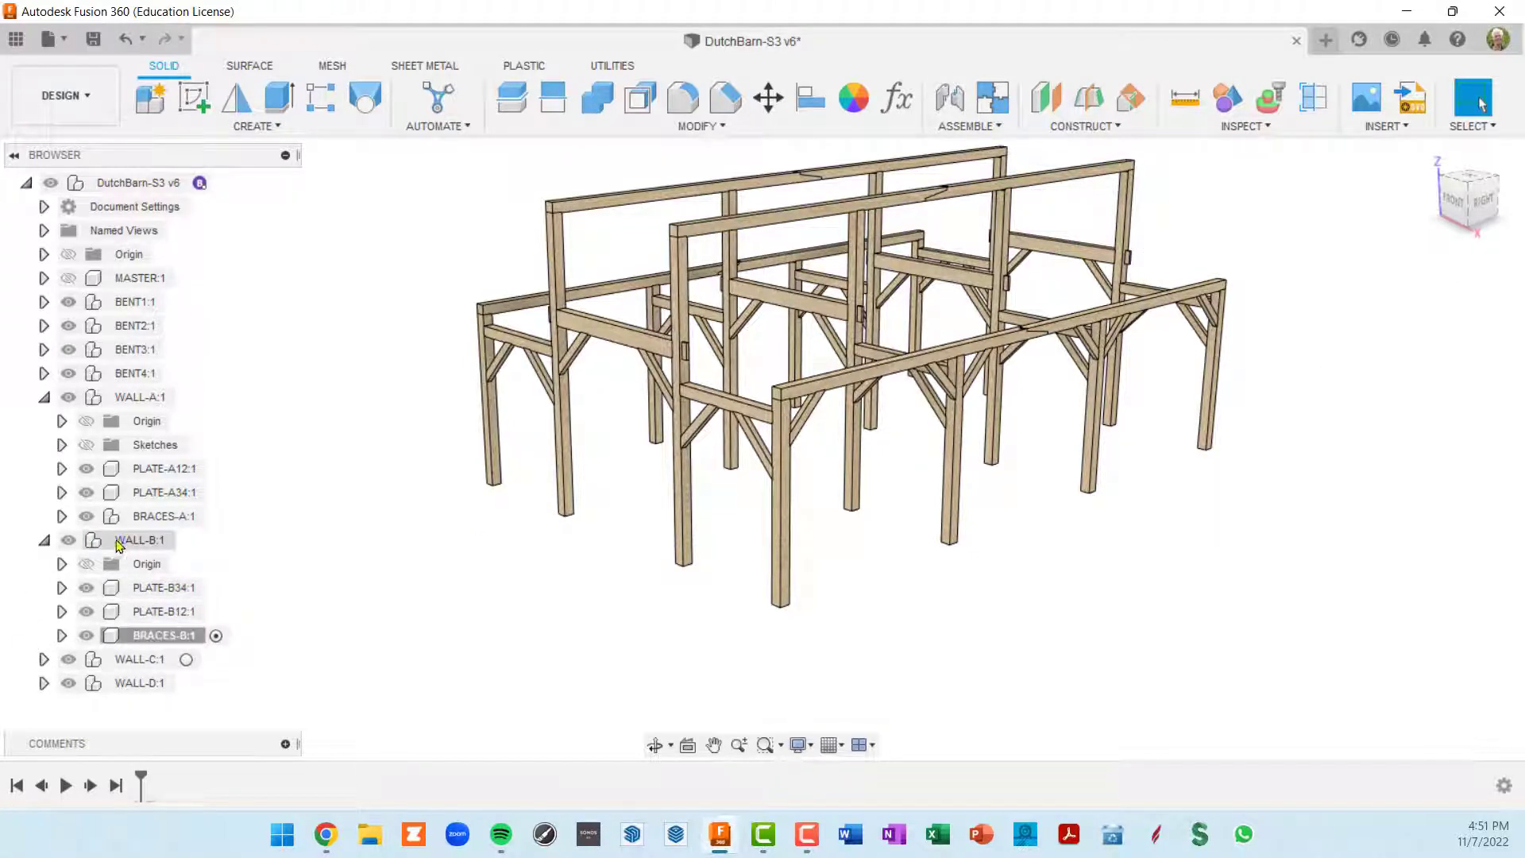
Step: Copy WALL-BRACE:1 through WALL-BRACE:6 from BRACES-A and paste them into the BRACES-B component
{"action": "left_click", "coordinate": [61, 517]}
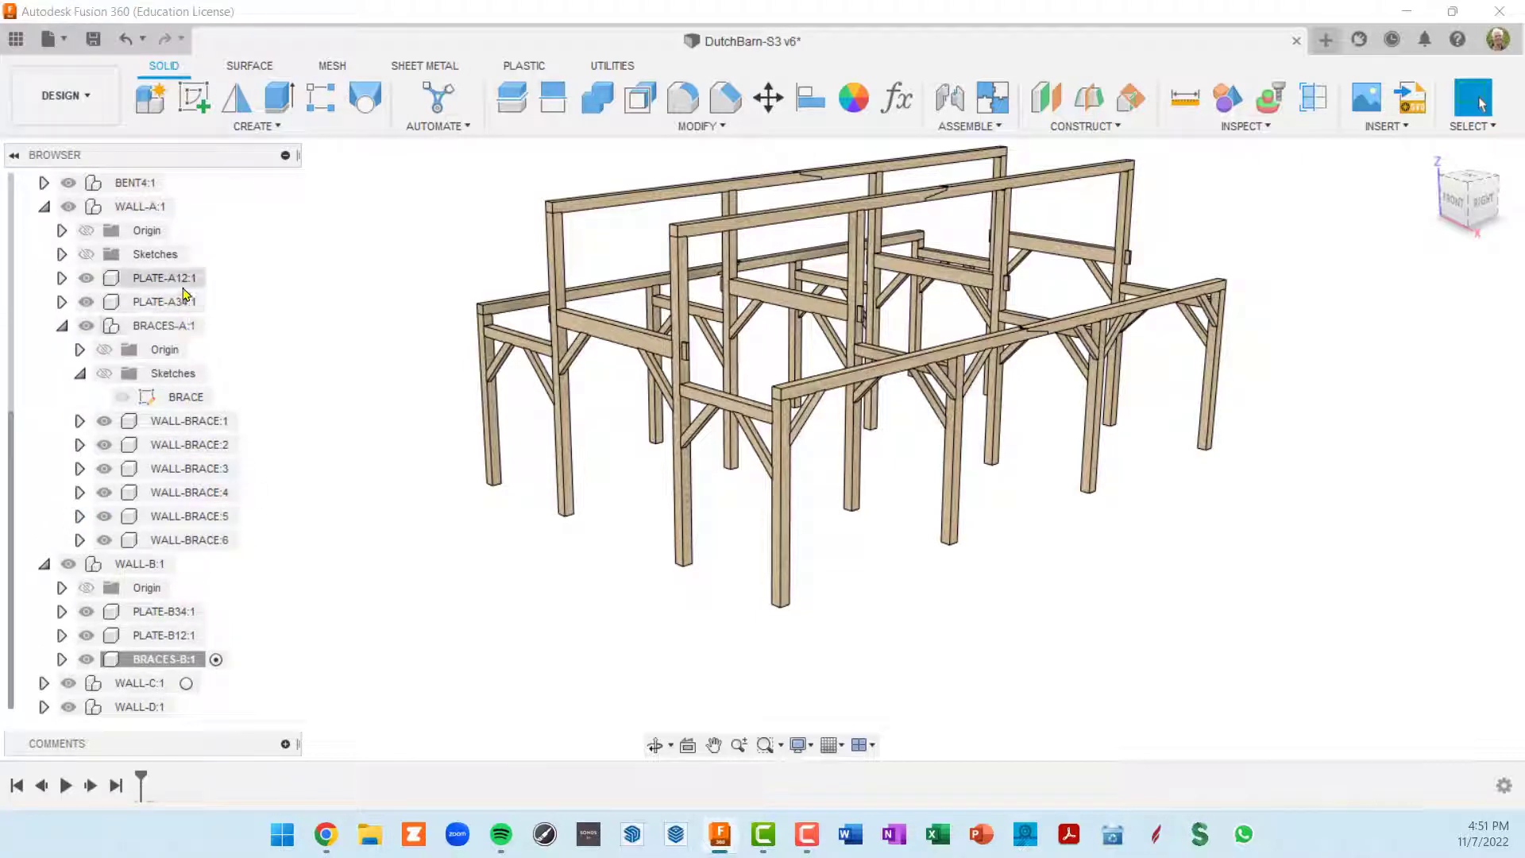
{"action": "left_click", "coordinate": [191, 421]}
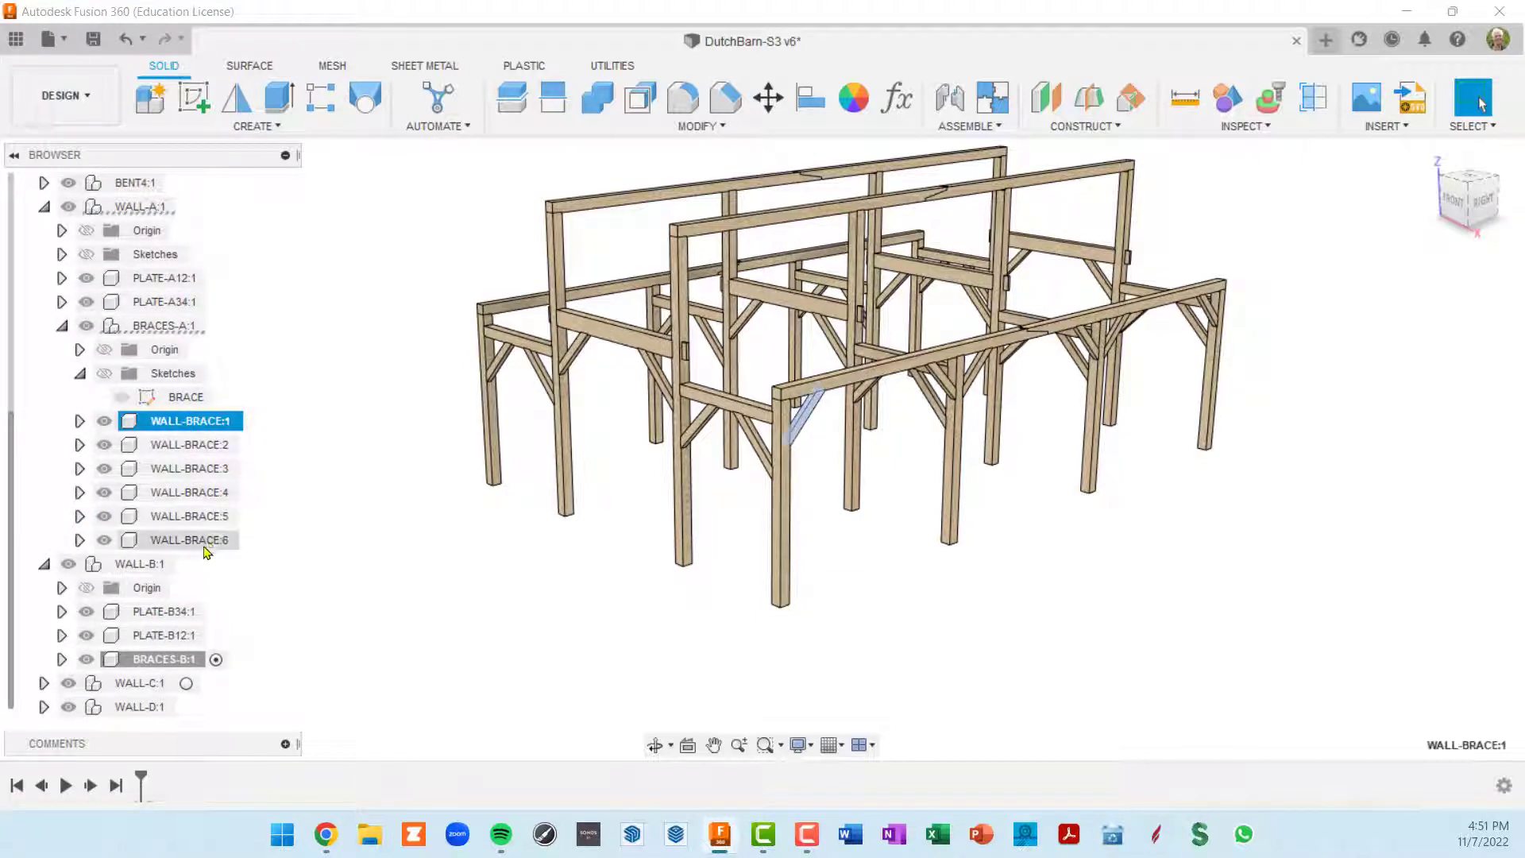
{"action": "left_click", "coordinate": [193, 541], "text": "shift"}
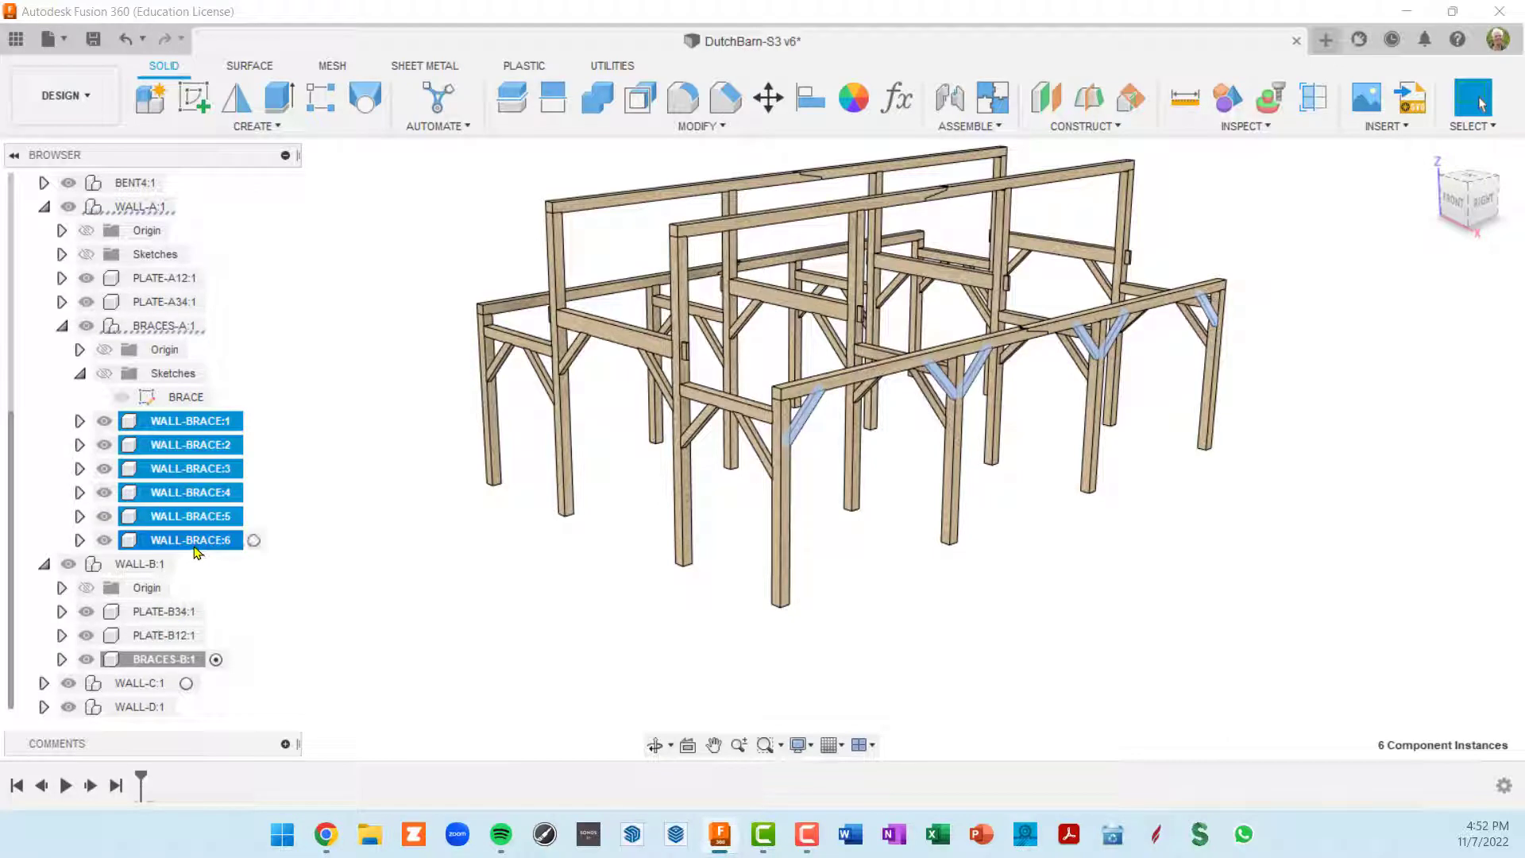
{"action": "middle_click_drag", "start_coordinate": [374, 548], "coordinate": [360, 539]}
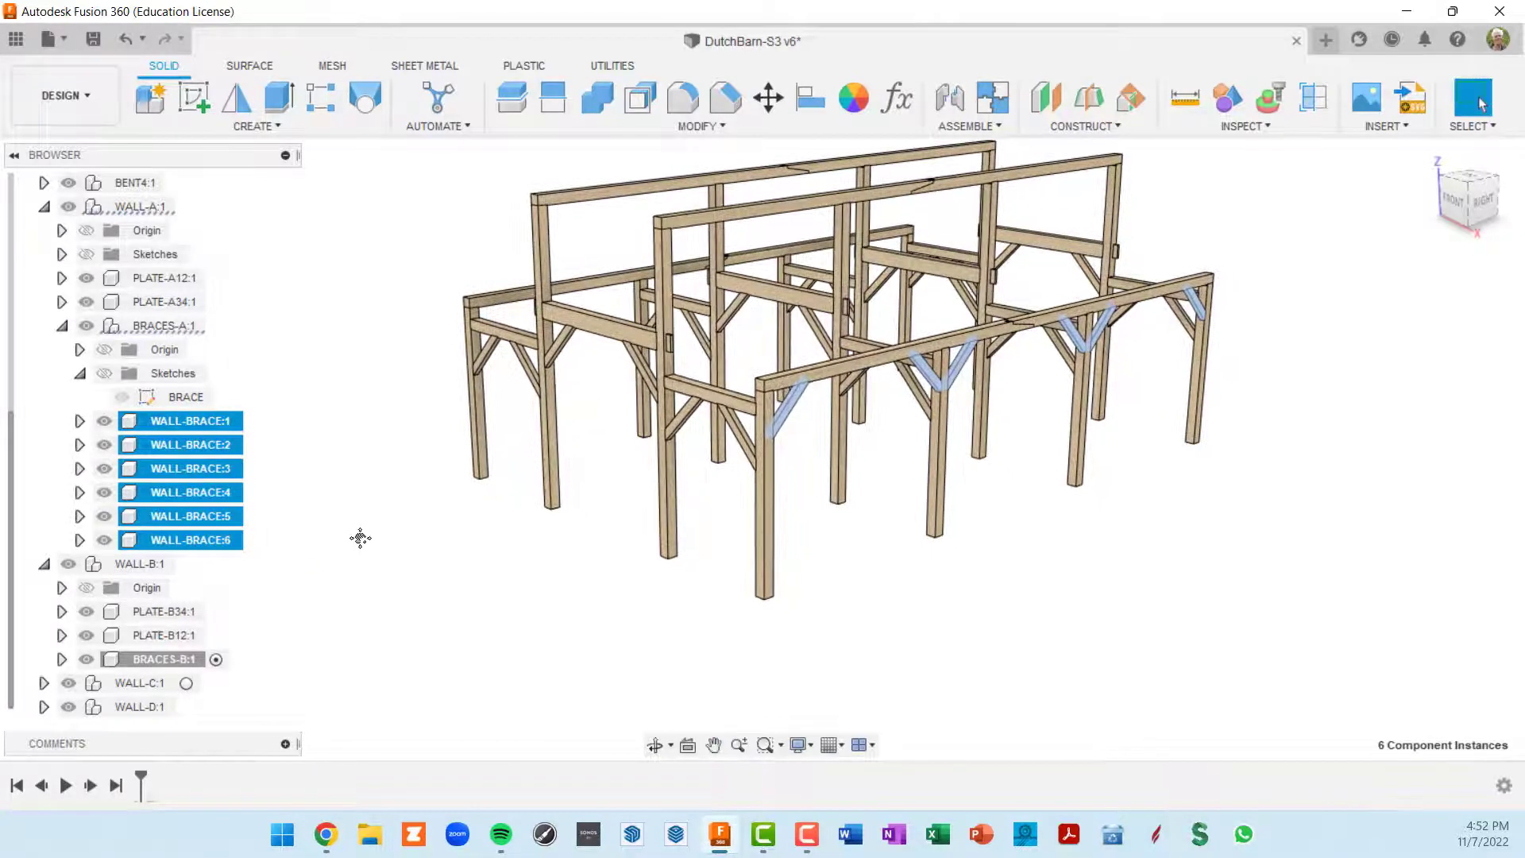
{"action": "right_click", "coordinate": [210, 429]}
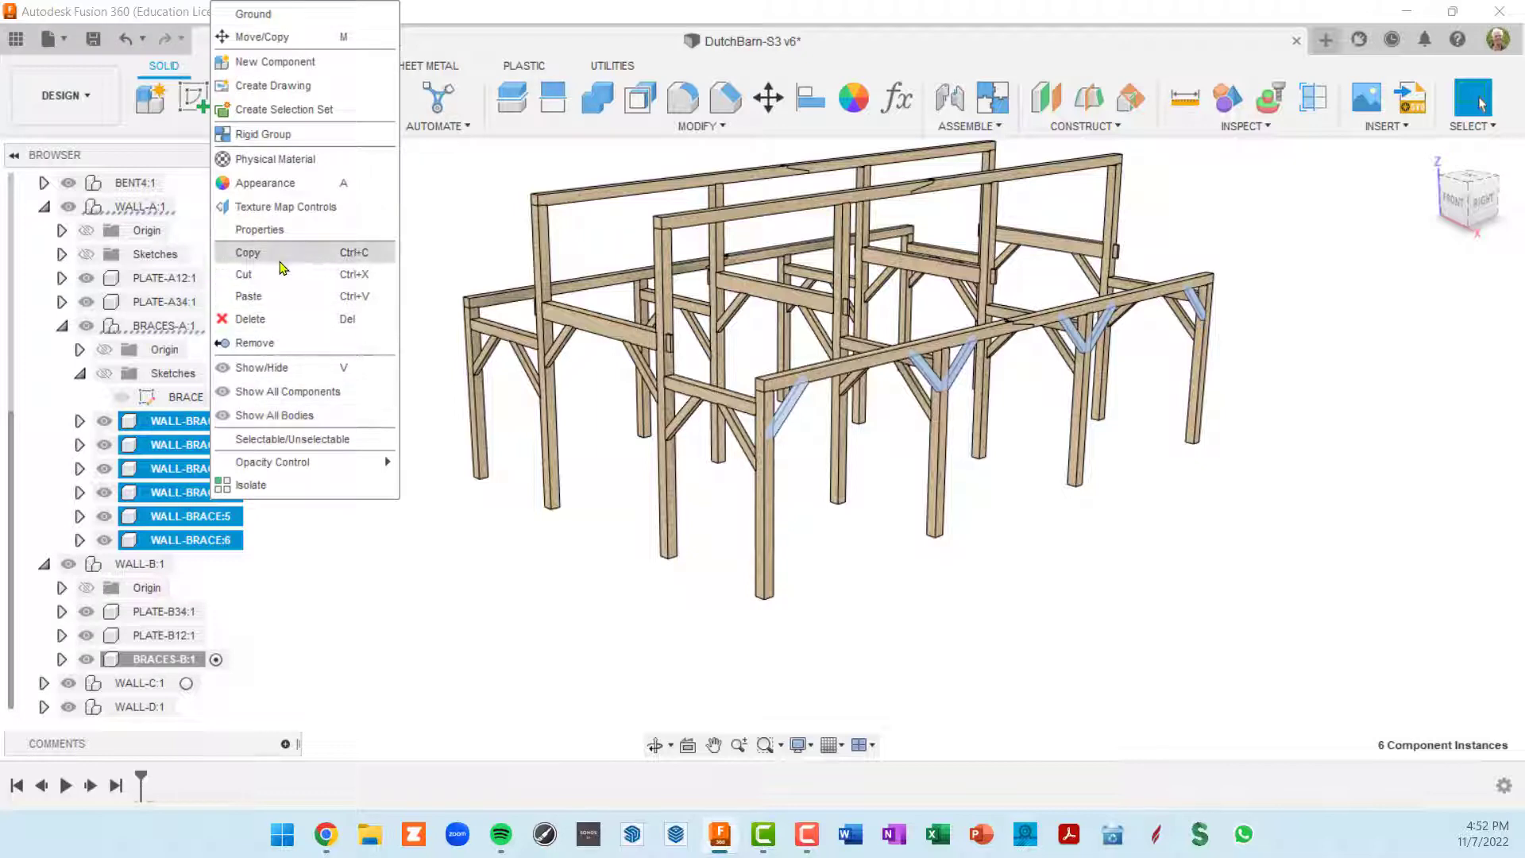
{"action": "left_click", "coordinate": [279, 262]}
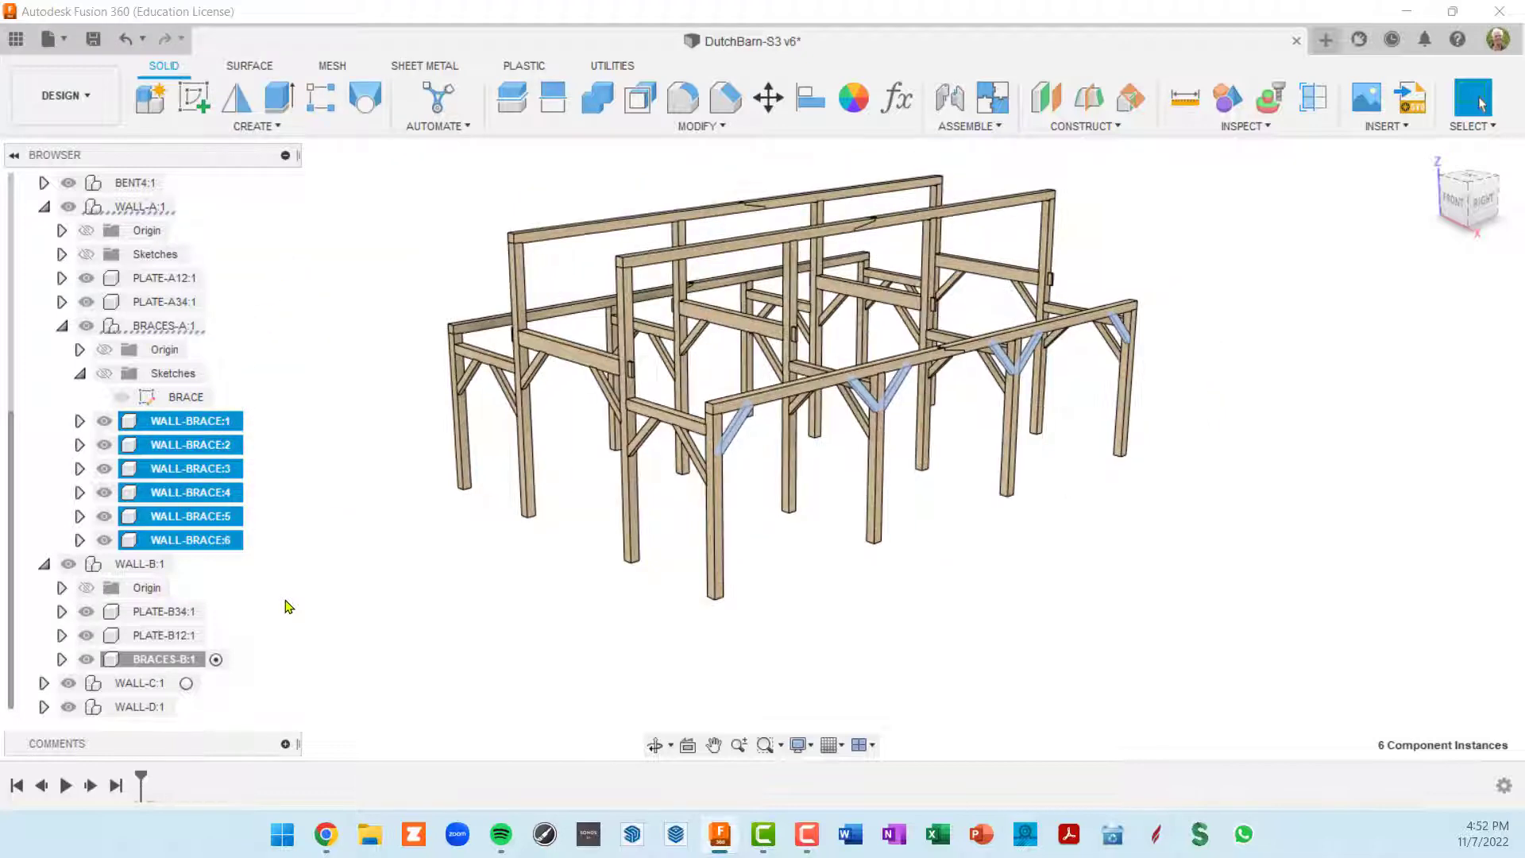
{"action": "left_click", "coordinate": [168, 660]}
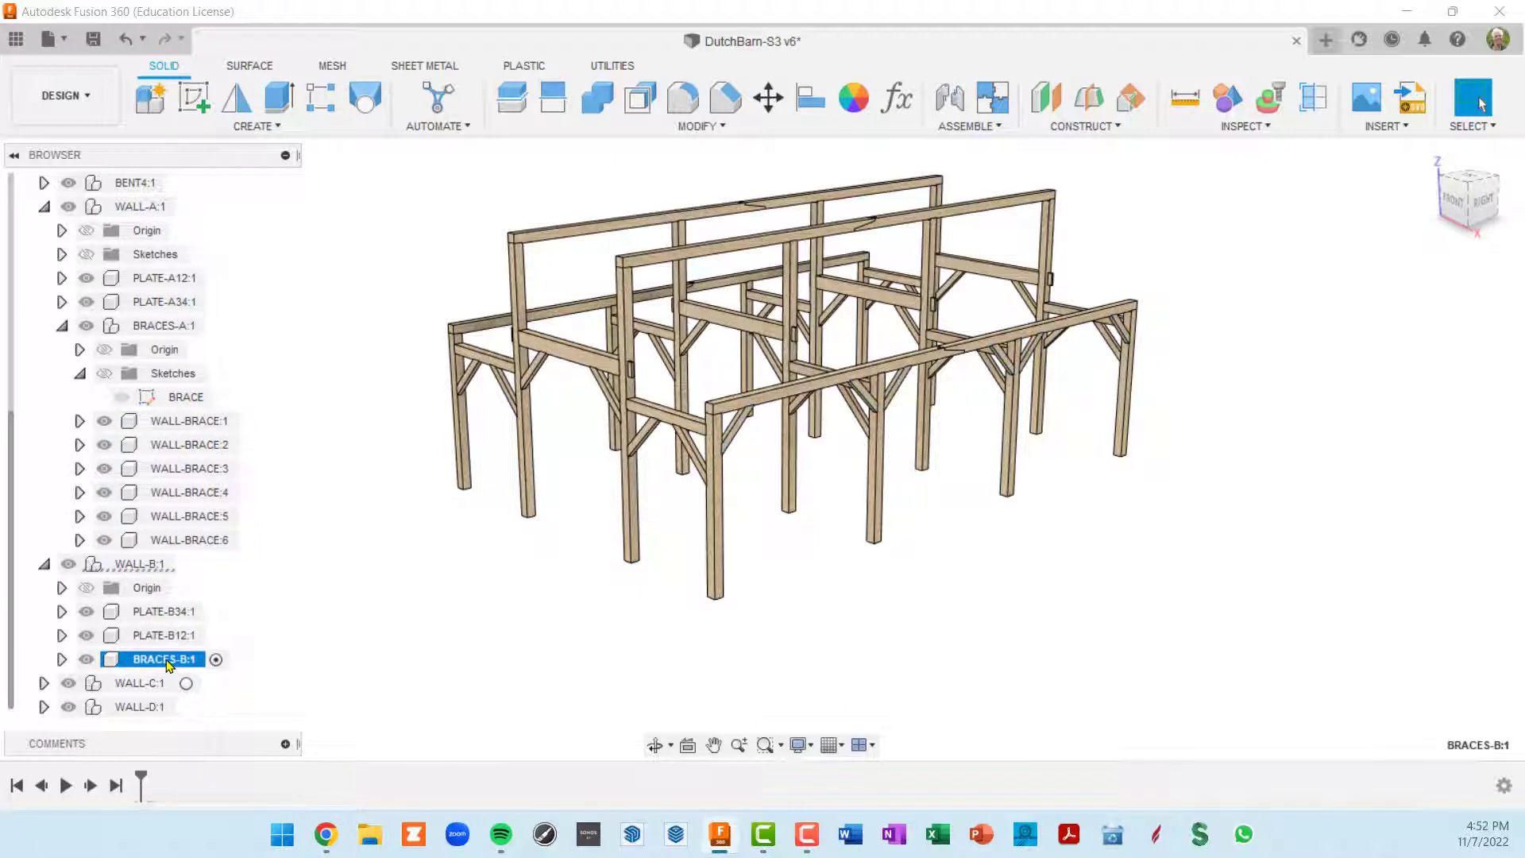
{"action": "right_click", "coordinate": [166, 663]}
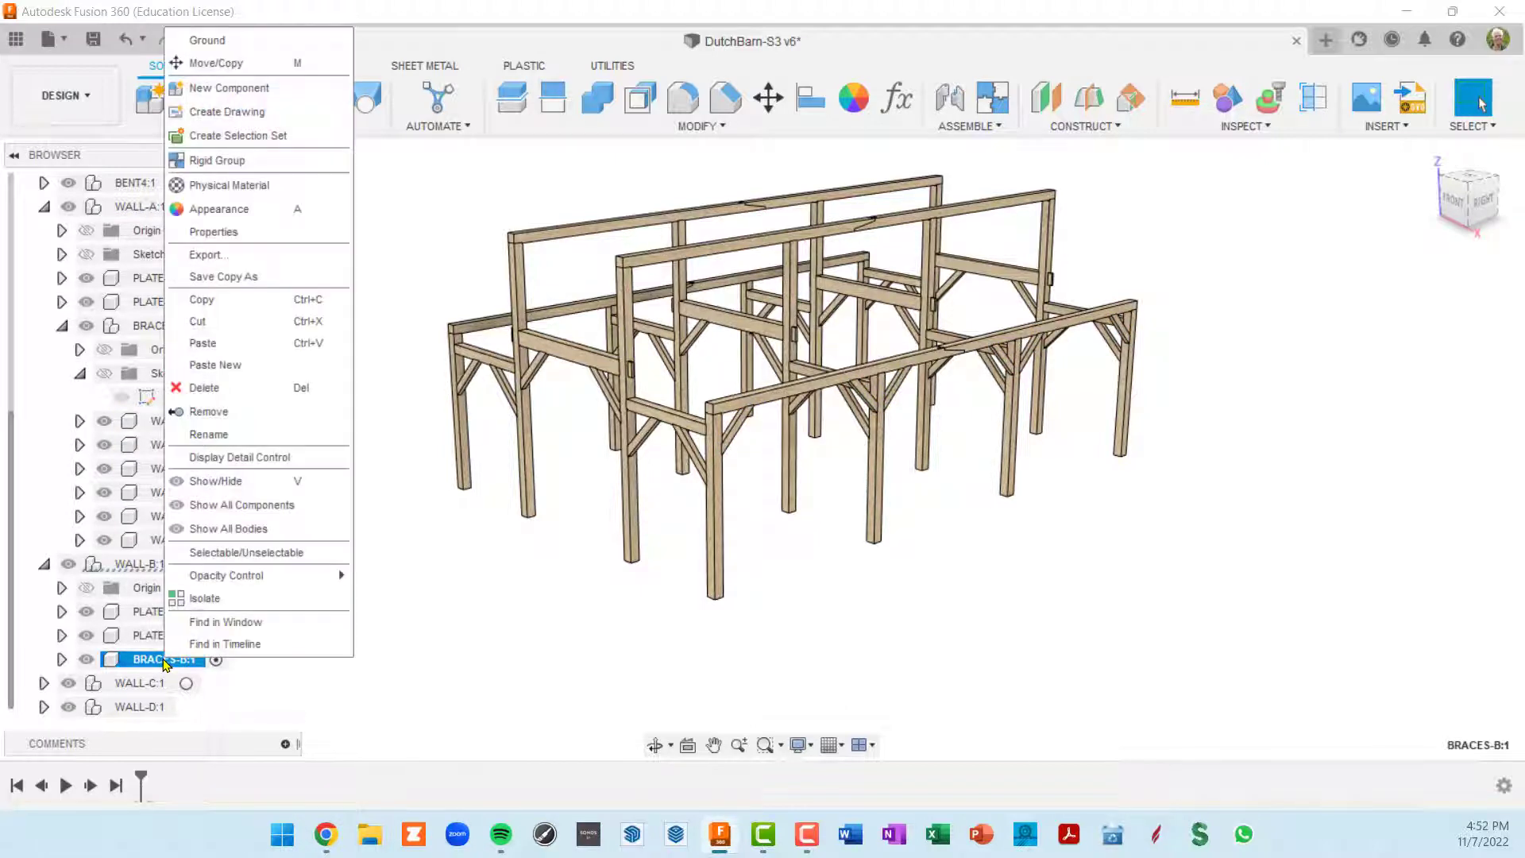
{"action": "left_click", "coordinate": [235, 348]}
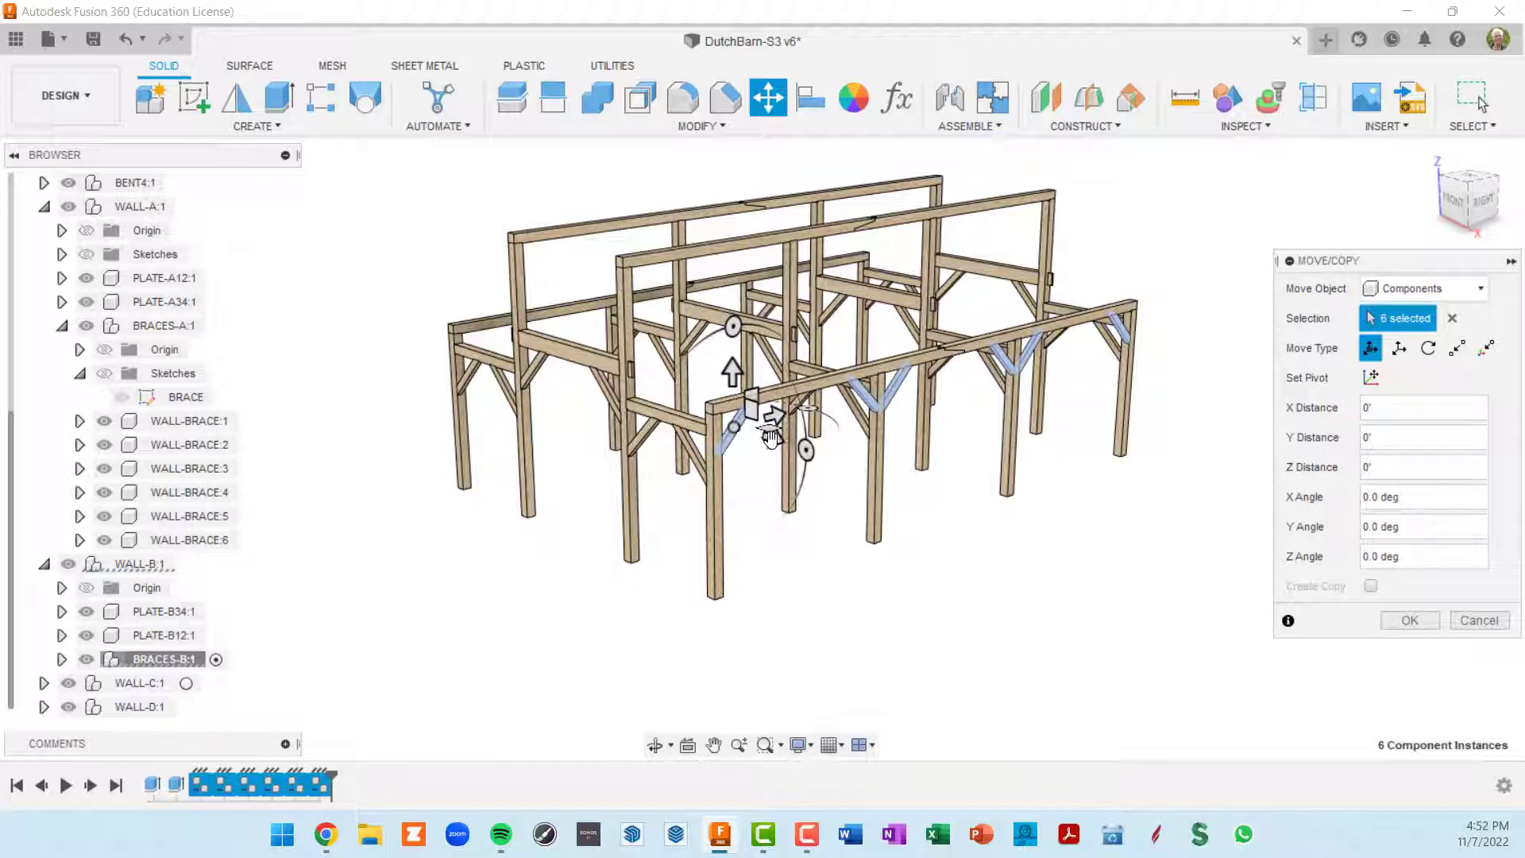
Step: Move the six pasted braces about -6'-11 1/4" in X, from wall A towards wall B
{"action": "left_click_drag", "start_coordinate": [769, 435], "coordinate": [690, 413]}
{"action": "scroll", "coordinate": [667, 387], "scroll_direction": "up", "scroll_amount": 2}
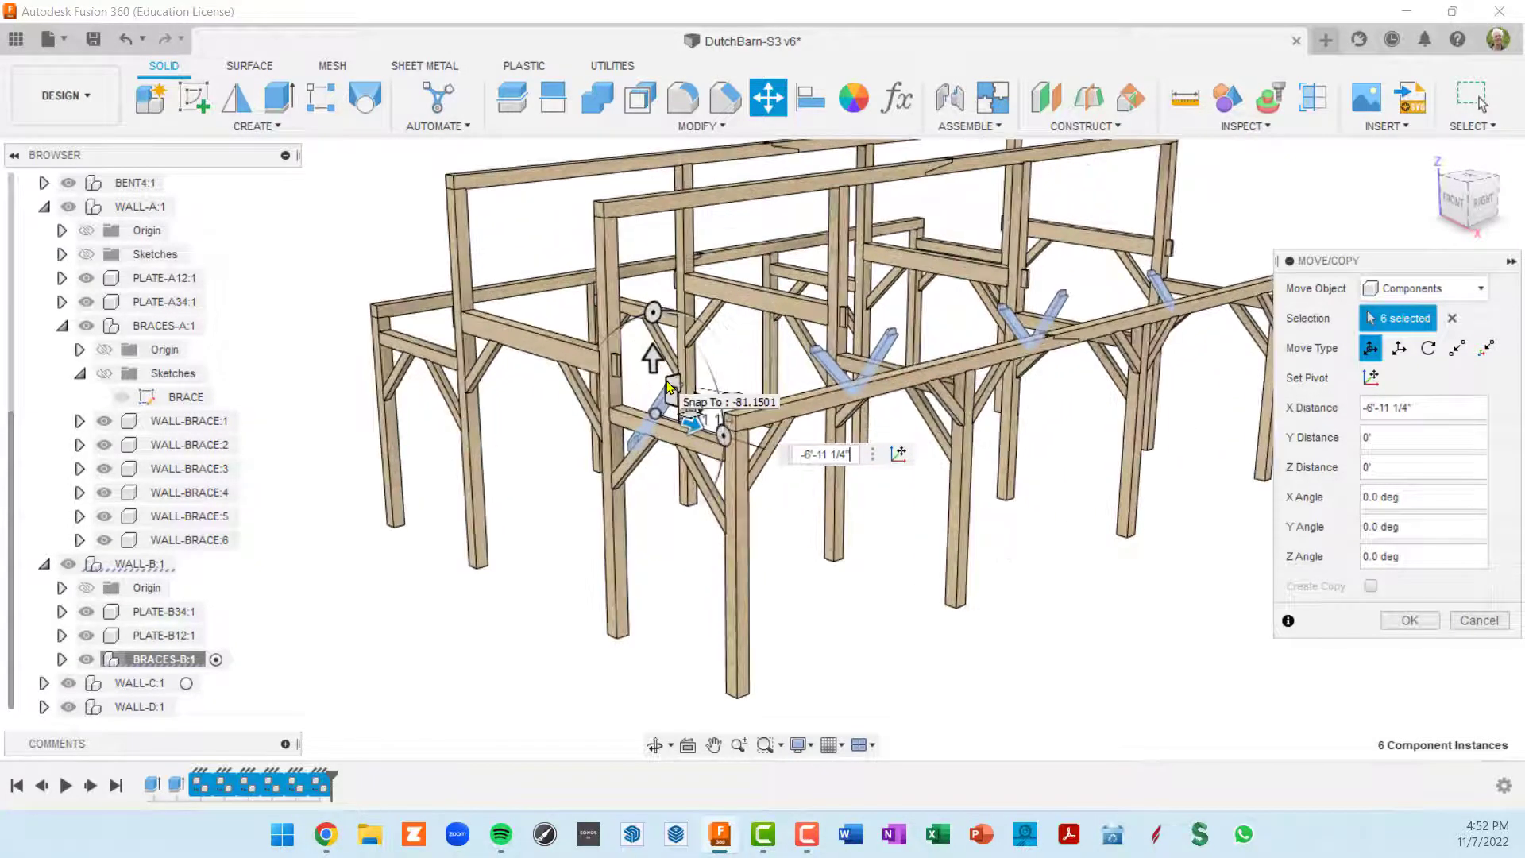
{"action": "left_click", "coordinate": [1412, 620]}
{"action": "middle_click_drag", "start_coordinate": [837, 458], "coordinate": [841, 528]}
{"action": "scroll", "coordinate": [687, 399], "scroll_direction": "up", "scroll_amount": 4}
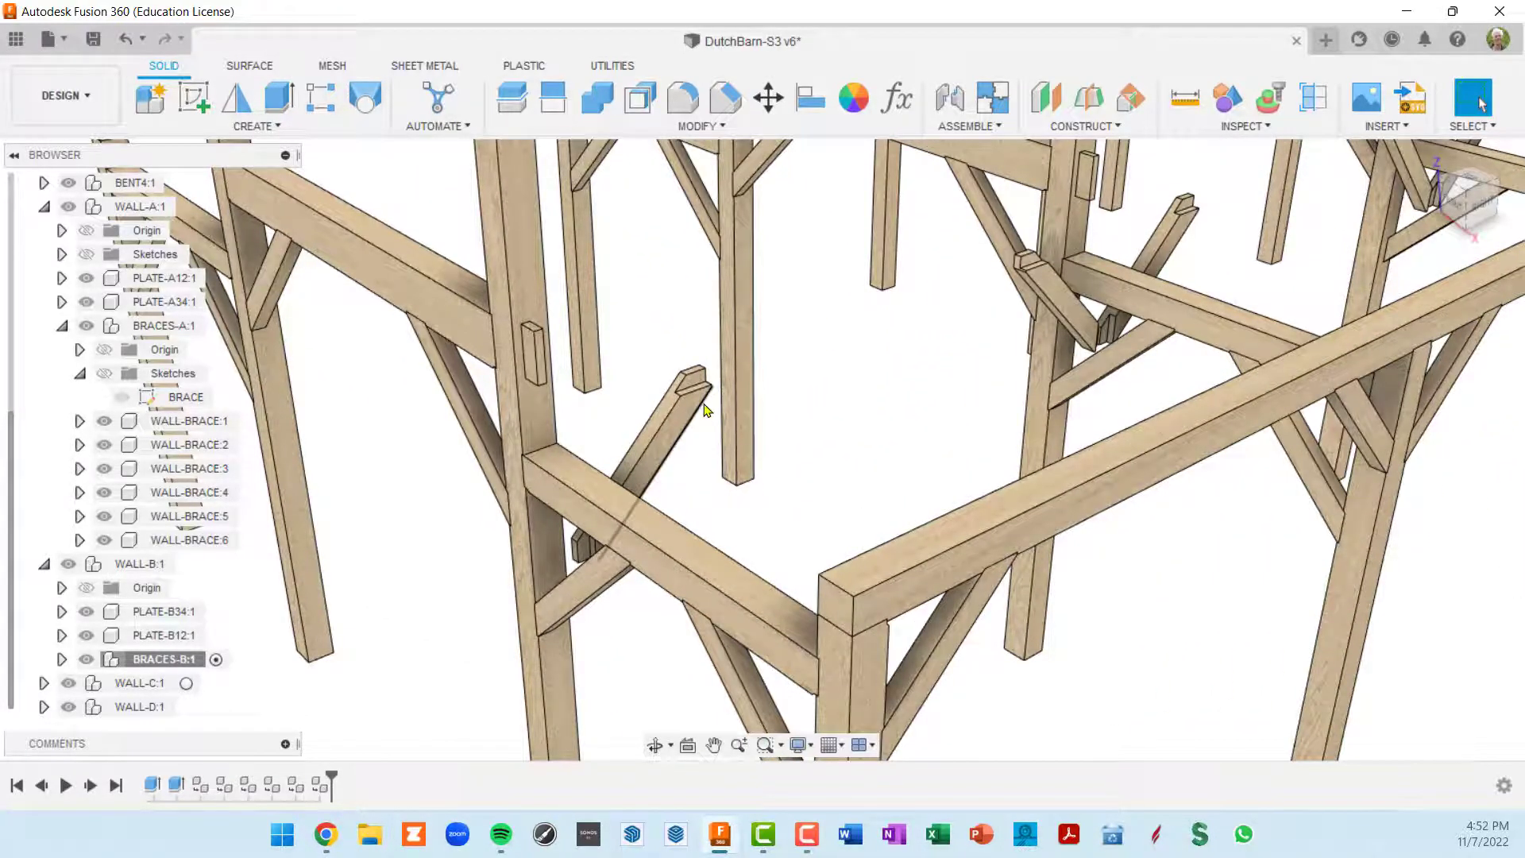
{"action": "scroll", "coordinate": [717, 433], "scroll_direction": "down", "scroll_amount": 3}
{"action": "middle_click_drag", "start_coordinate": [712, 421], "coordinate": [707, 438]}
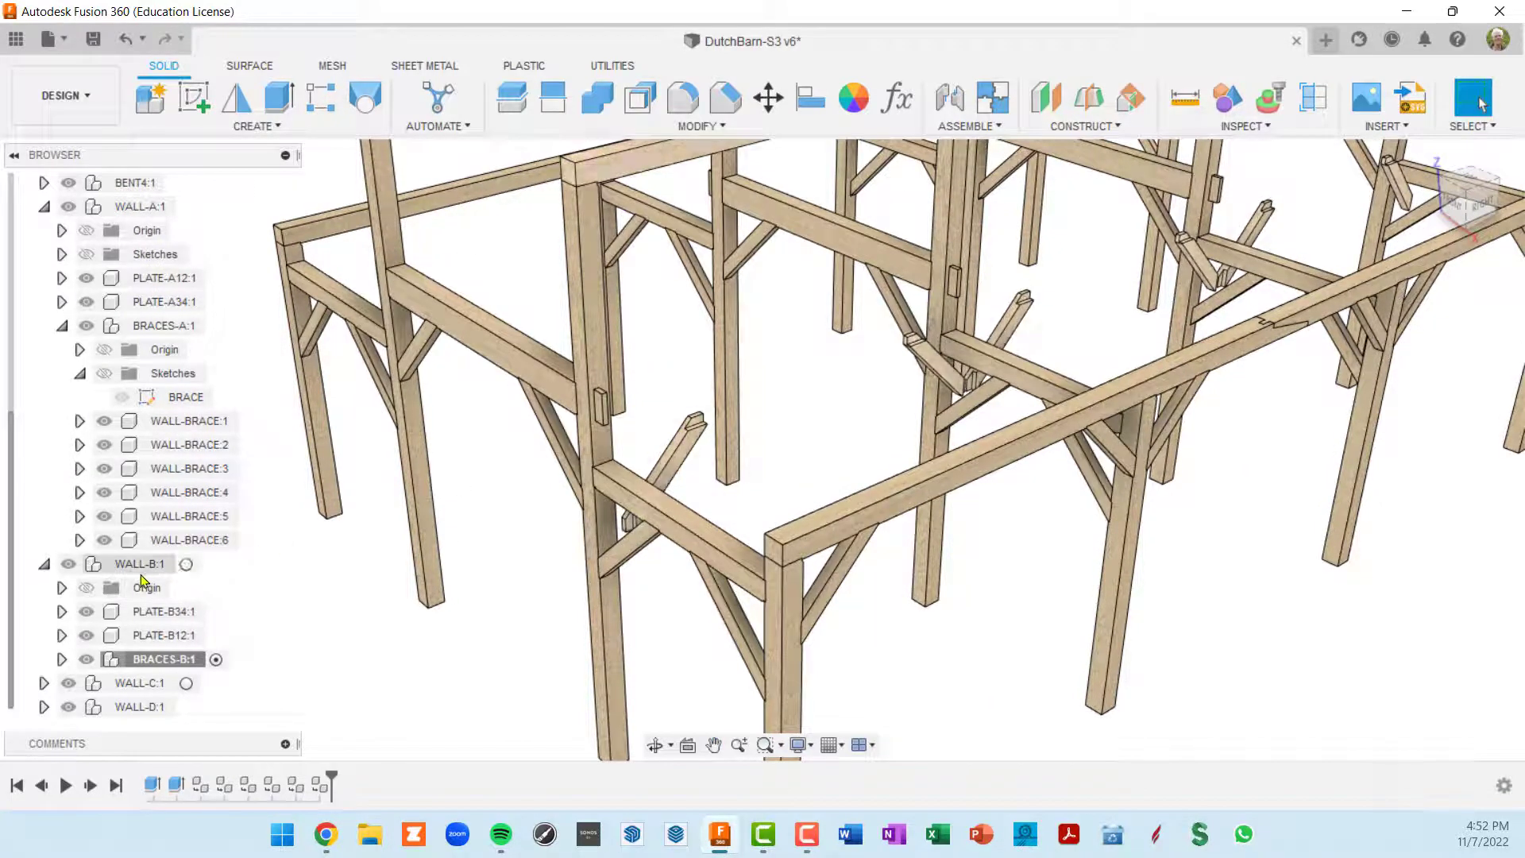
Step: Activate WALL-B and start a sketch on the long side face of PLATE-B12 that faces wall A
{"action": "left_click", "coordinate": [138, 564]}
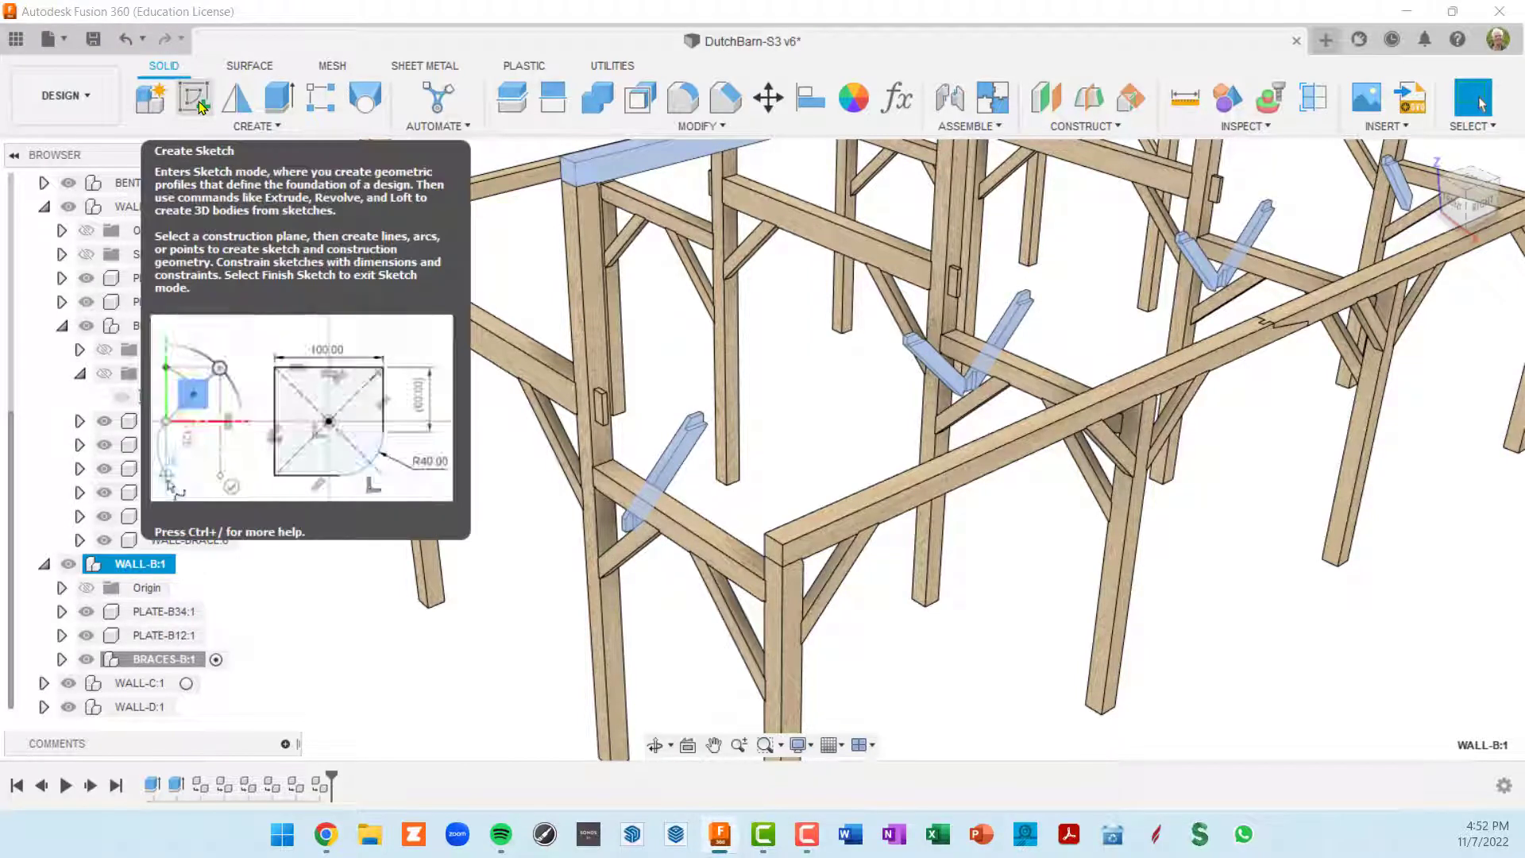
{"action": "left_click", "coordinate": [423, 679]}
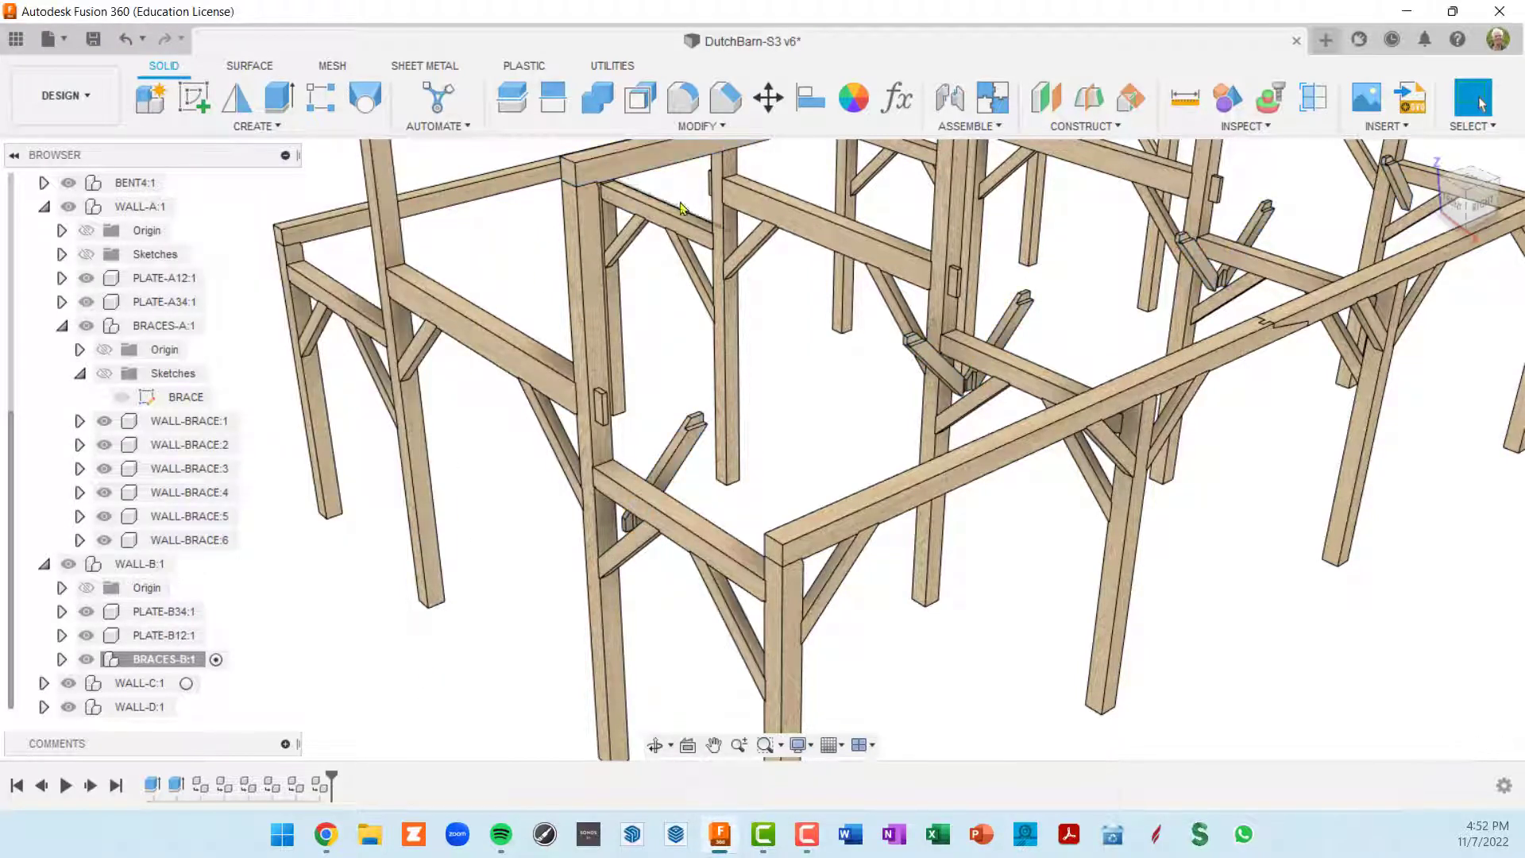
{"action": "left_click", "coordinate": [625, 172]}
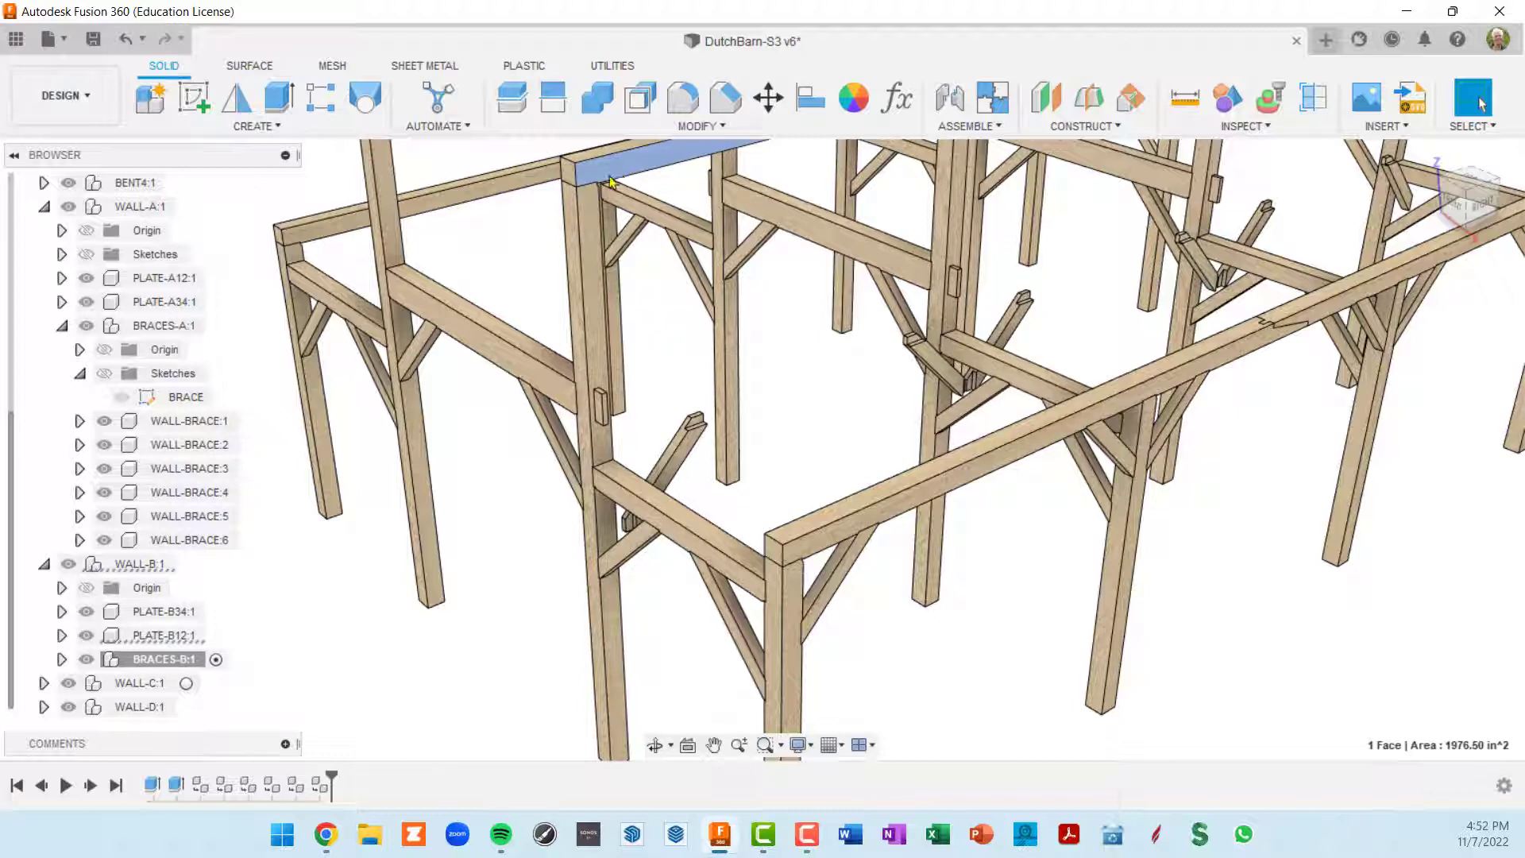
{"action": "left_click", "coordinate": [186, 565]}
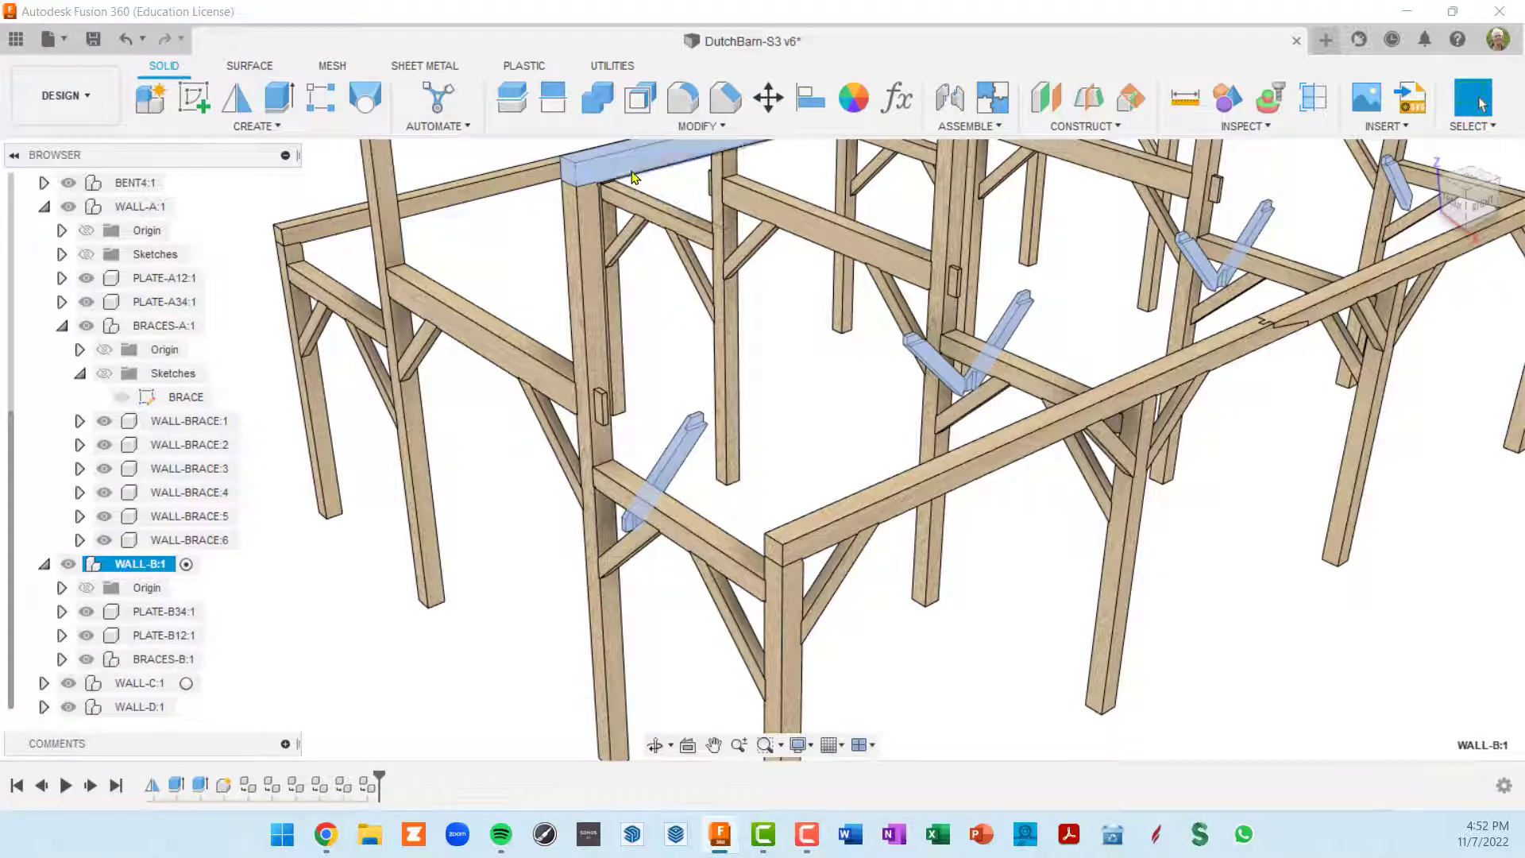
{"action": "left_click", "coordinate": [671, 306]}
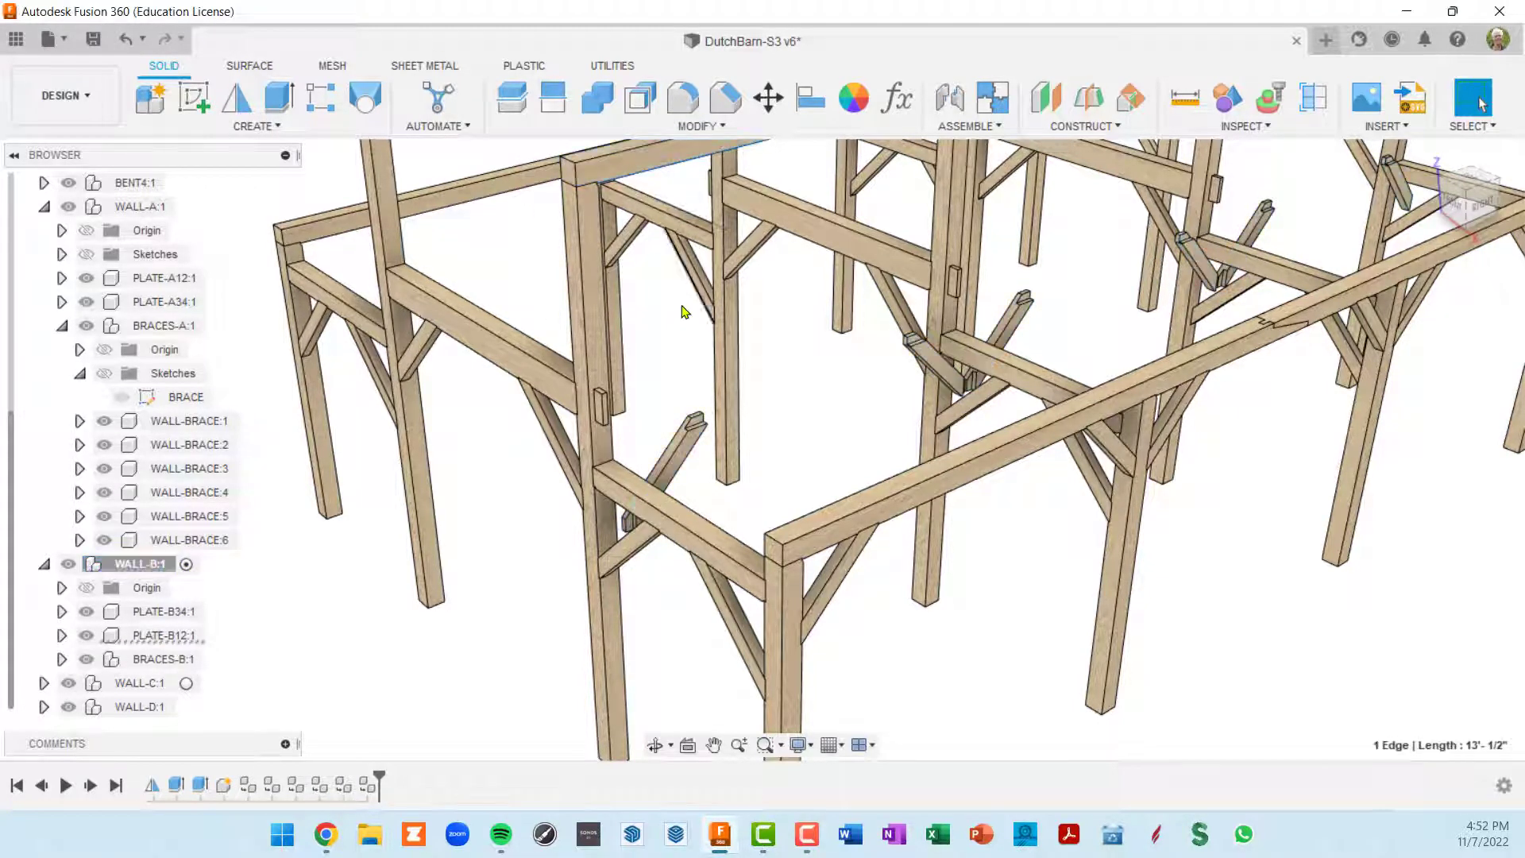
{"action": "left_click", "coordinate": [612, 173]}
{"action": "scroll", "coordinate": [670, 350], "scroll_direction": "down", "scroll_amount": 5}
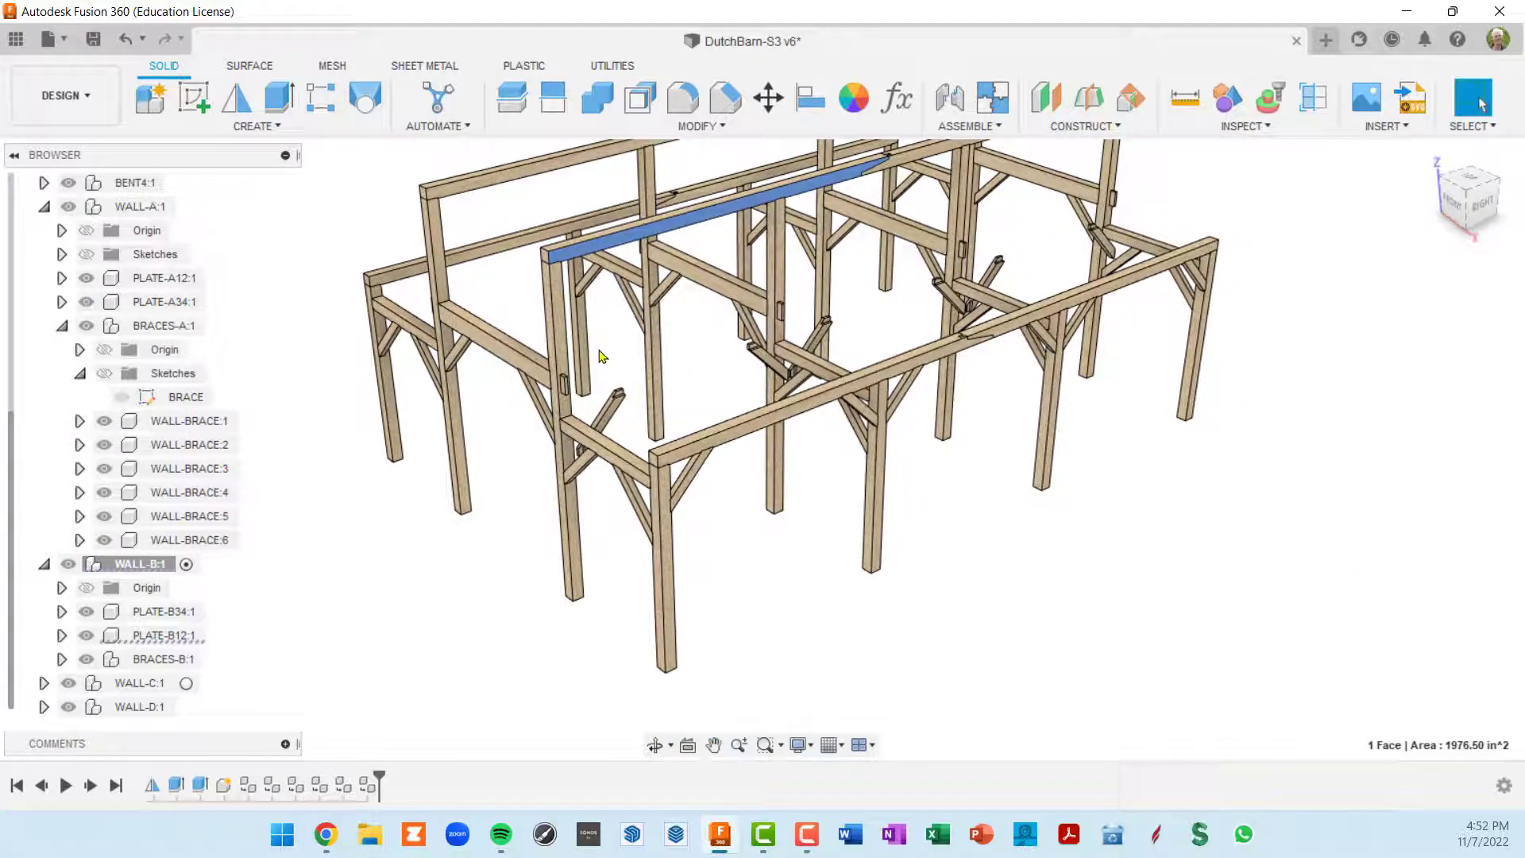
{"action": "scroll", "coordinate": [587, 251], "scroll_direction": "up", "scroll_amount": 3}
{"action": "scroll", "coordinate": [569, 246], "scroll_direction": "up", "scroll_amount": 2}
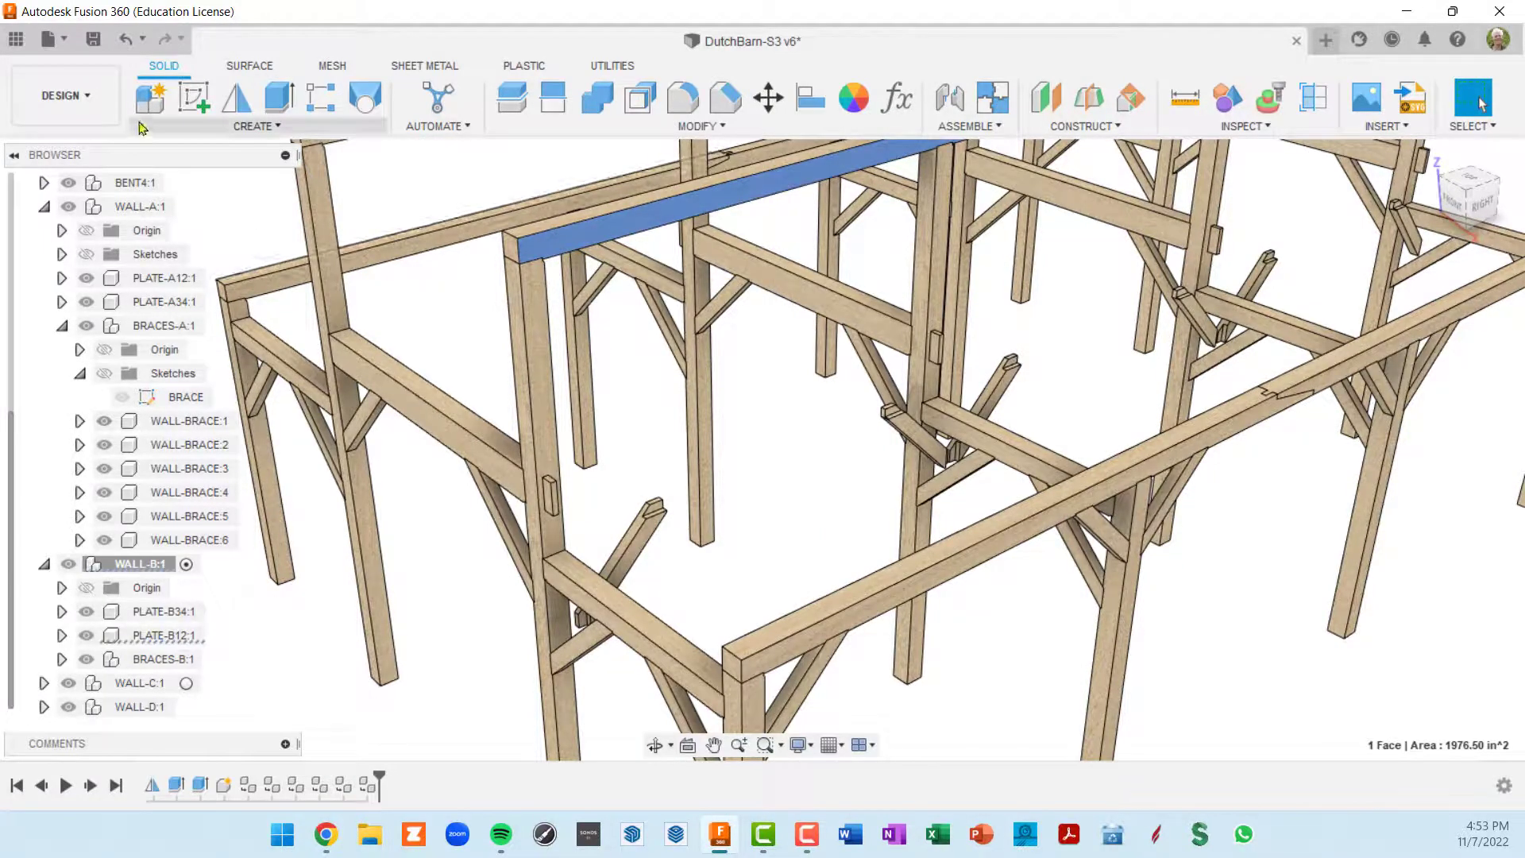
{"action": "left_click", "coordinate": [194, 101]}
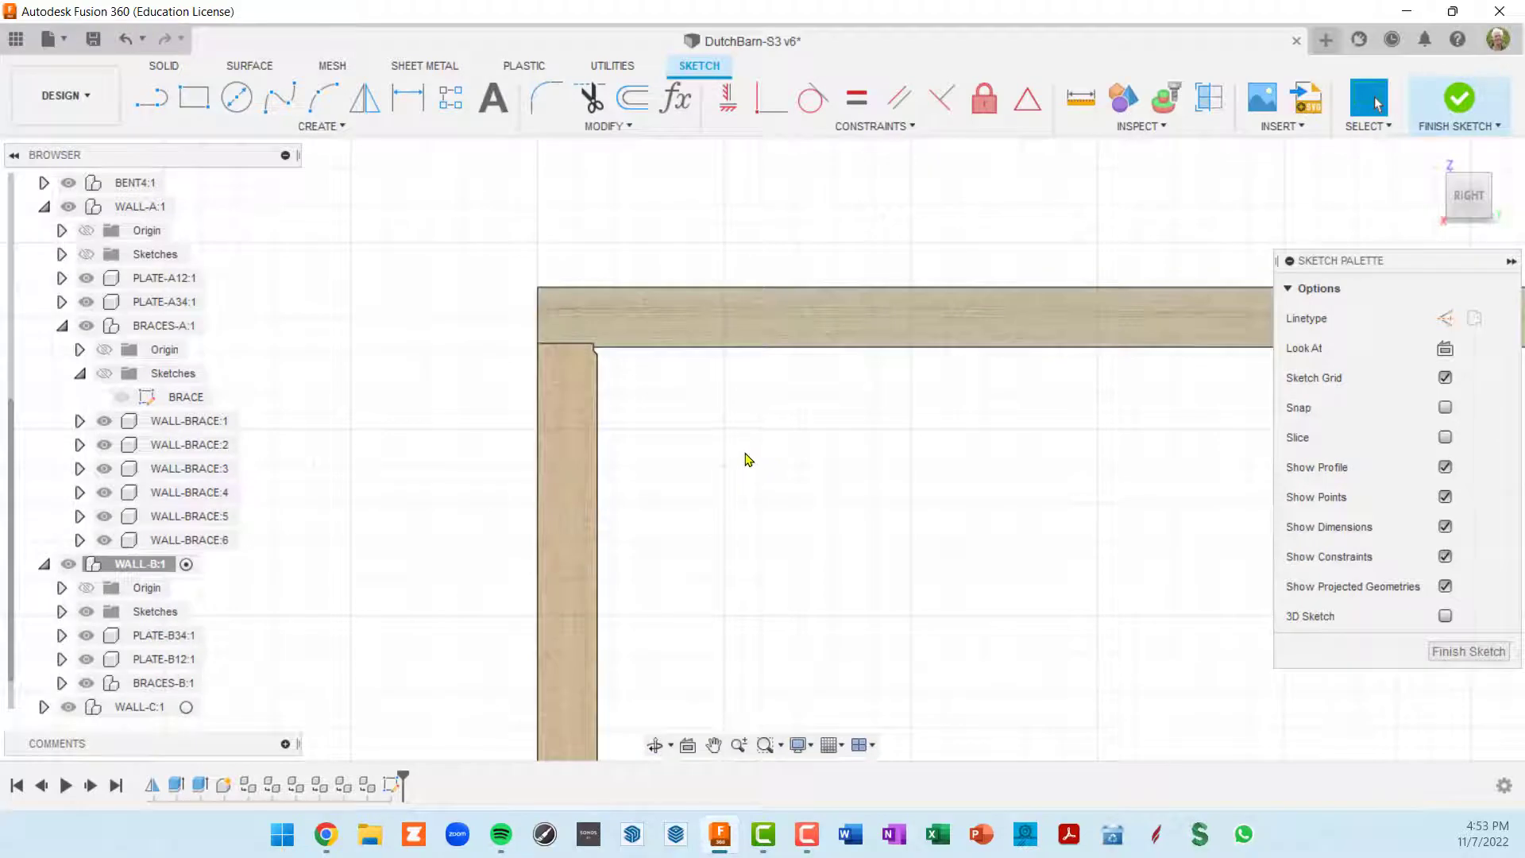
Step: Sketch a 2'-6" vertical line down the corner post from the point where its housing meets the underside of PLATE-B12
{"action": "key", "text": "l"}
{"action": "scroll", "coordinate": [739, 441], "scroll_direction": "up", "scroll_amount": 2}
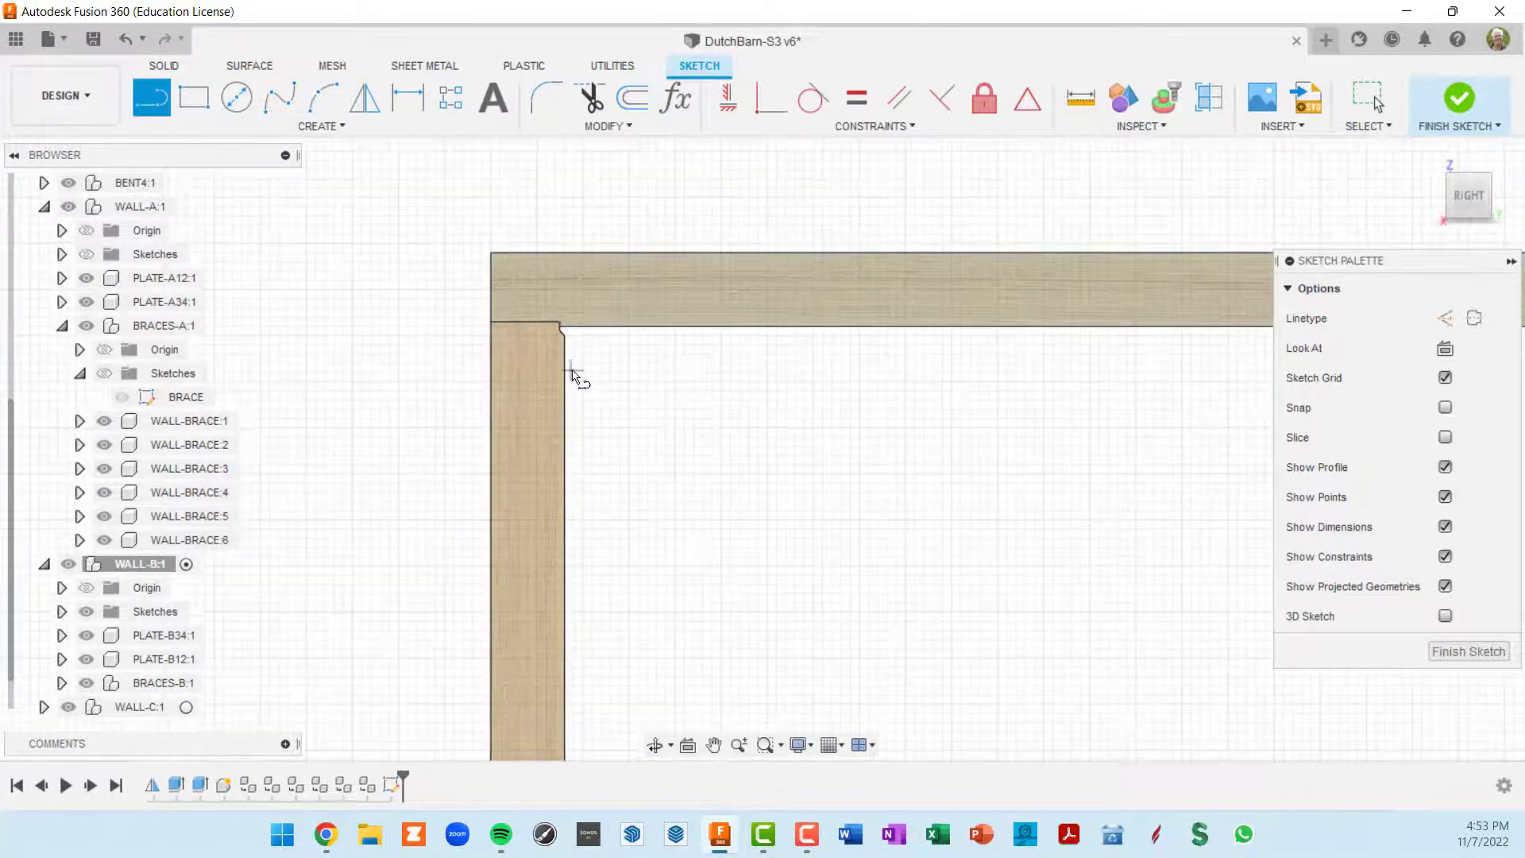
{"action": "scroll", "coordinate": [573, 375], "scroll_direction": "up", "scroll_amount": 3}
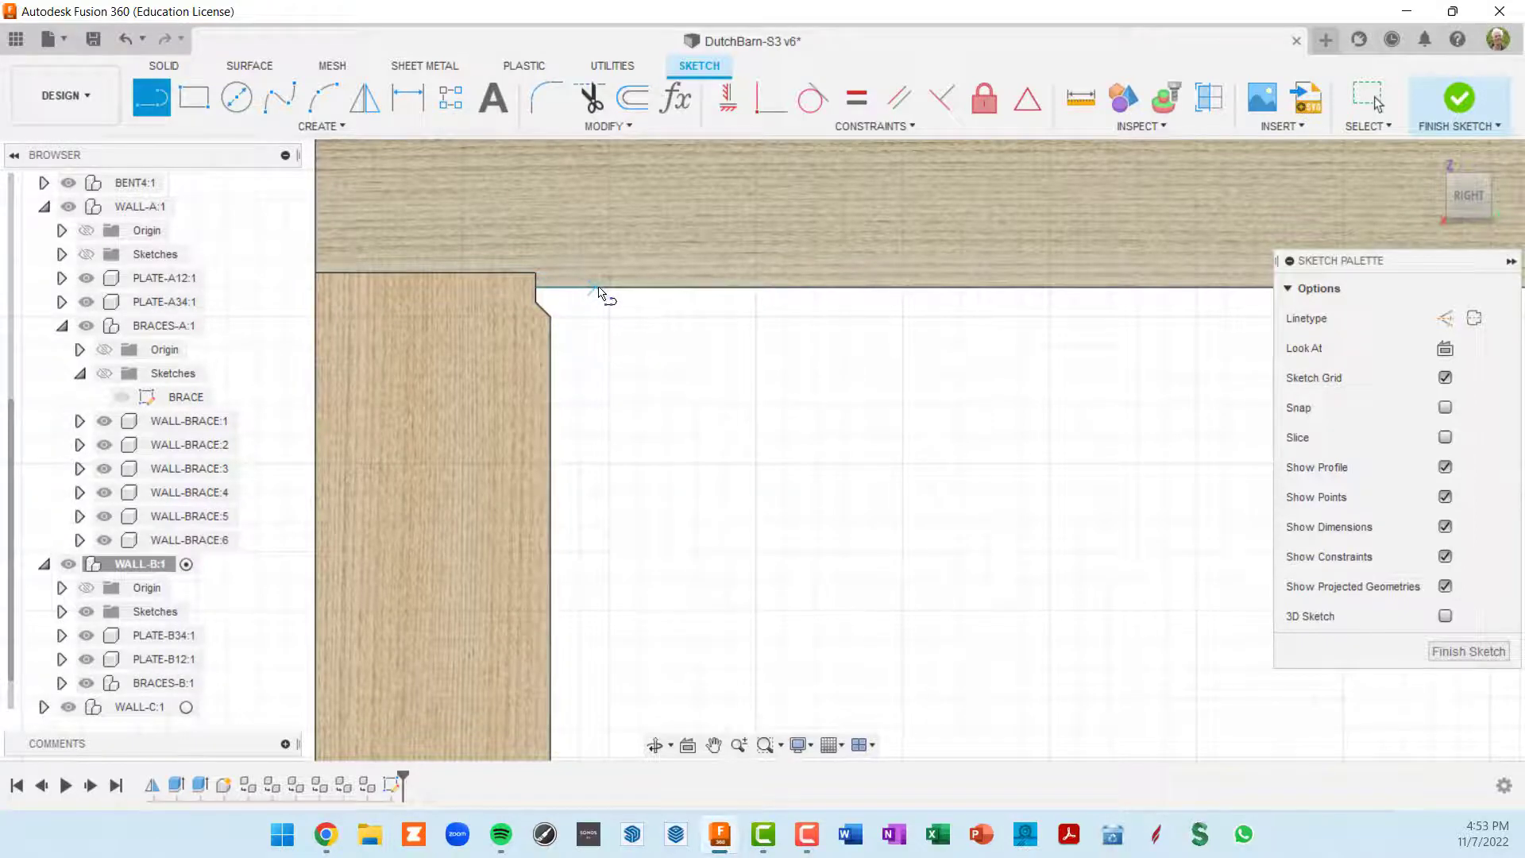
{"action": "scroll", "coordinate": [599, 293], "scroll_direction": "down", "scroll_amount": 1}
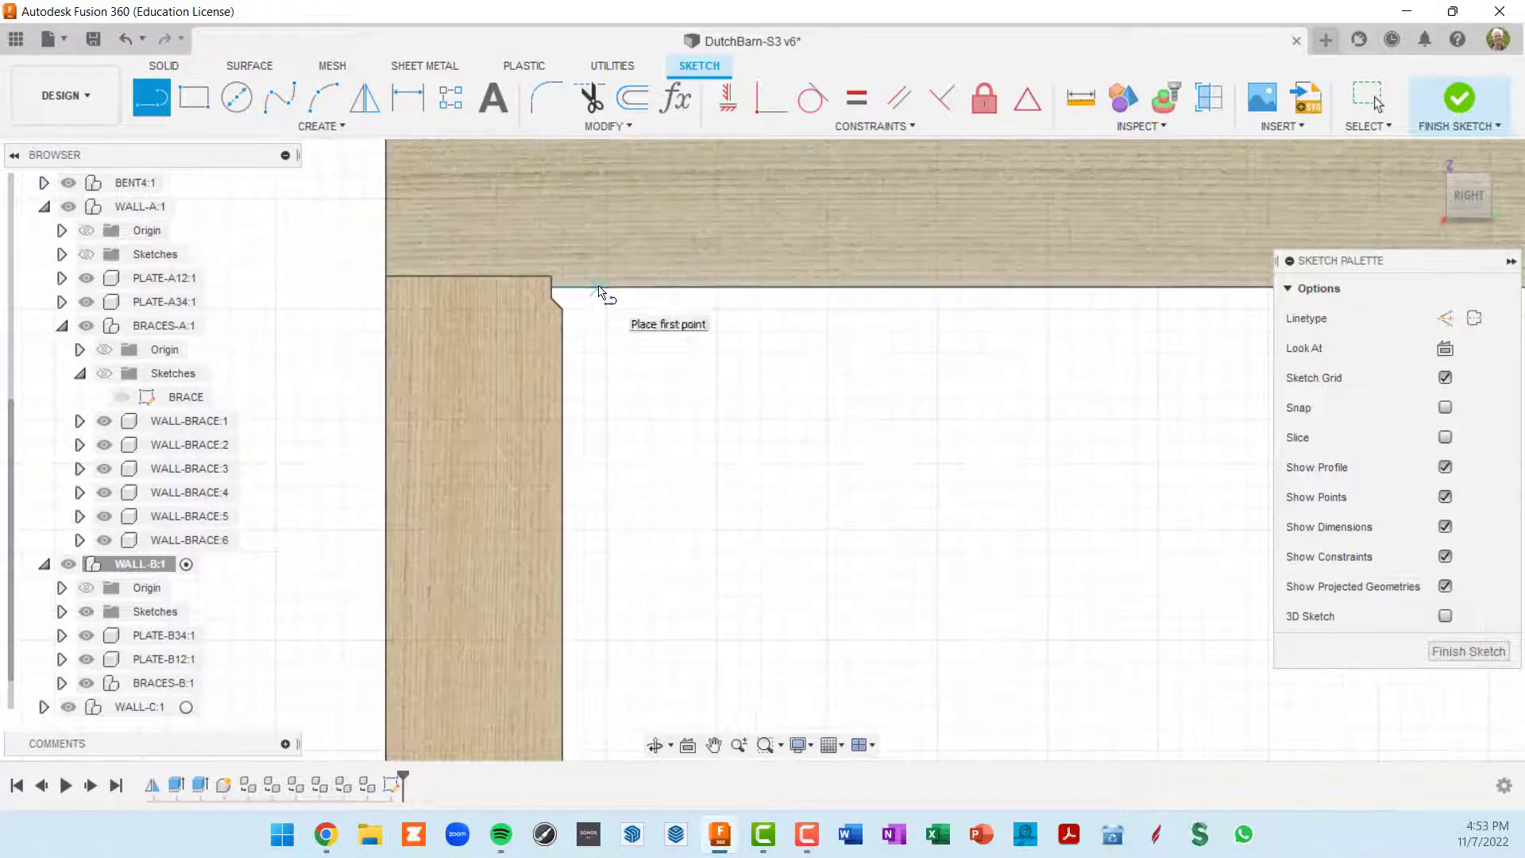
{"action": "left_click", "coordinate": [552, 288]}
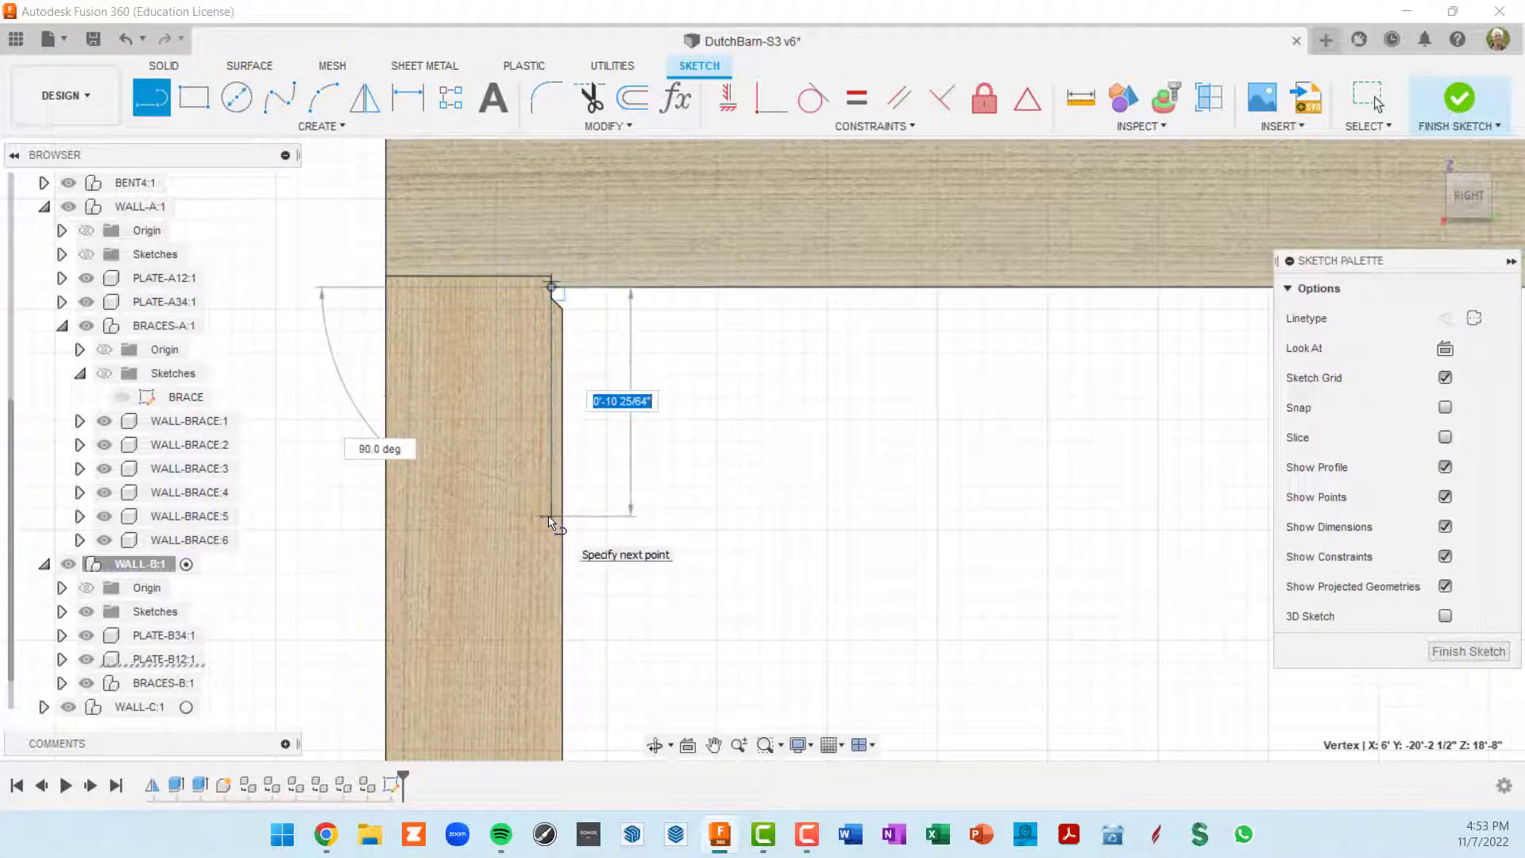
{"action": "type", "text": "2'6'"}
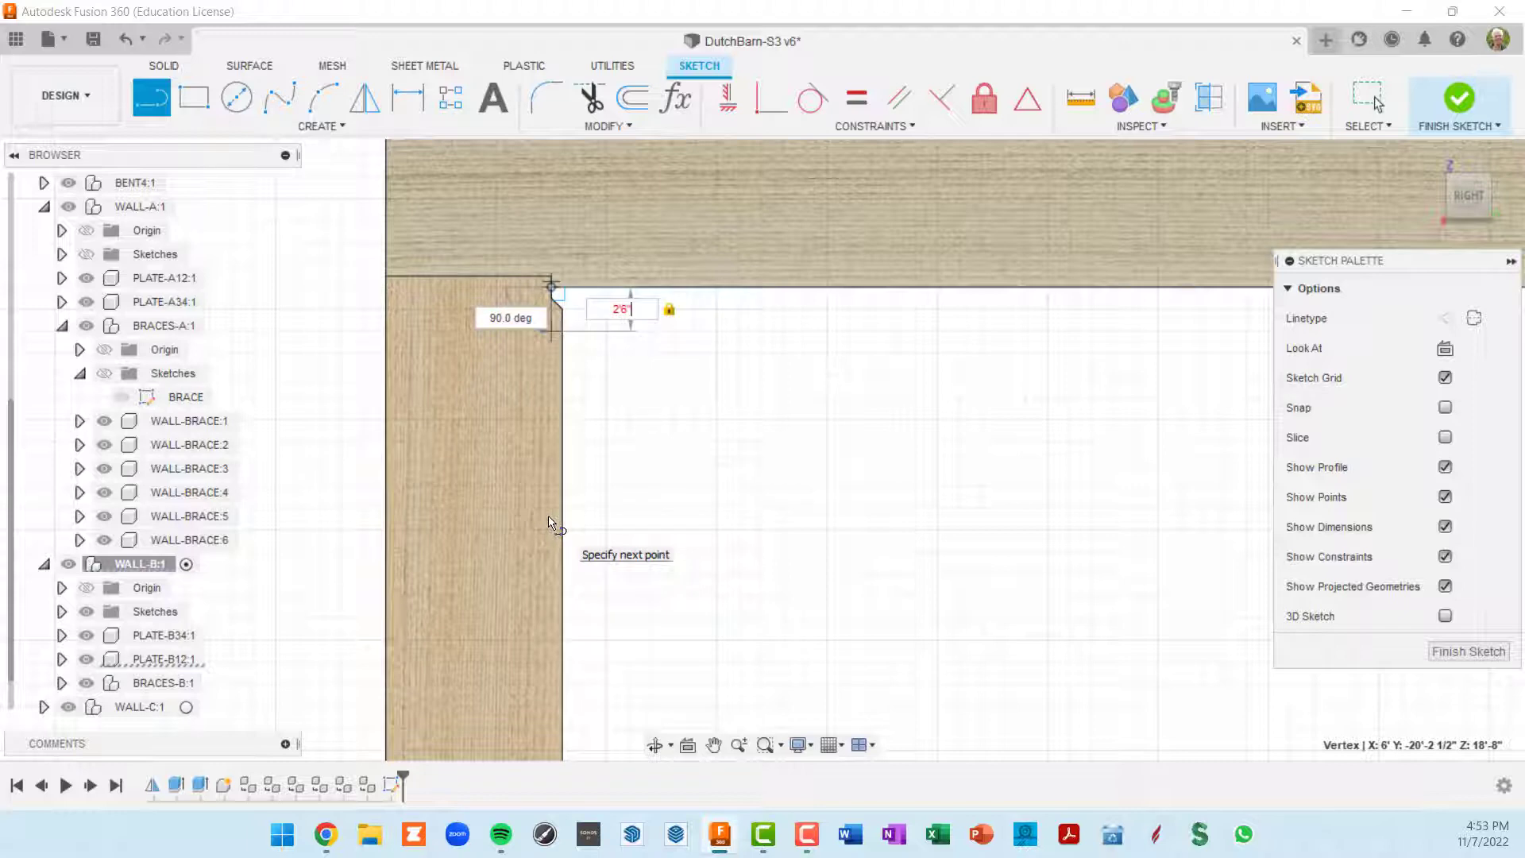
{"action": "key", "text": "Return"}
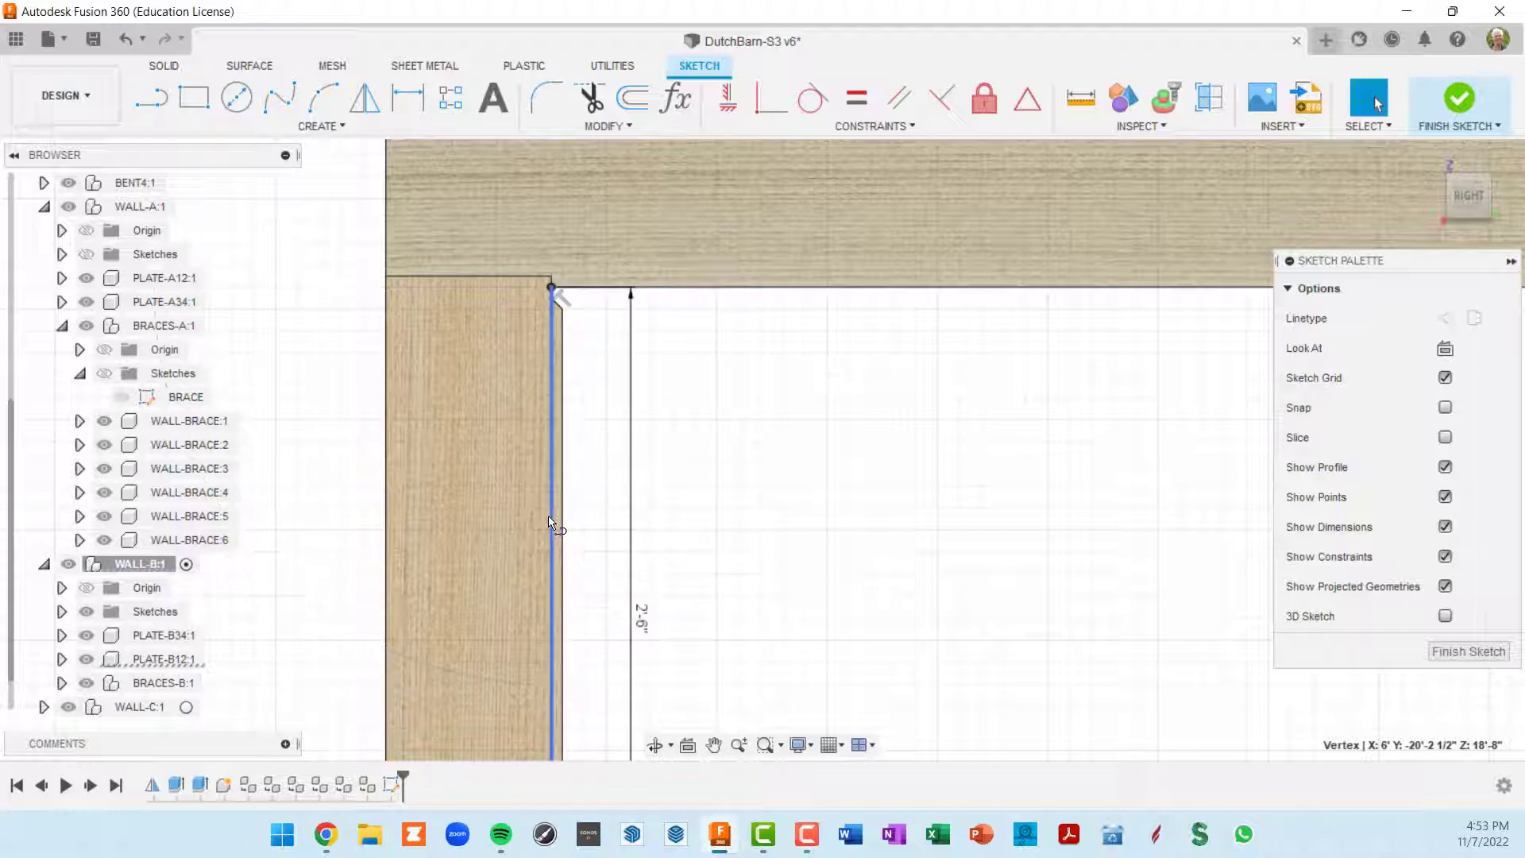
{"action": "key", "text": "Escape"}
Step: Finish the brace reference sketch in WALL-B and collapse the BRACES-A component in the browser
{"action": "scroll", "coordinate": [818, 562], "scroll_direction": "down", "scroll_amount": 2}
{"action": "middle_click_drag", "start_coordinate": [817, 562], "coordinate": [776, 194]}
{"action": "scroll", "coordinate": [677, 398], "scroll_direction": "up", "scroll_amount": 3}
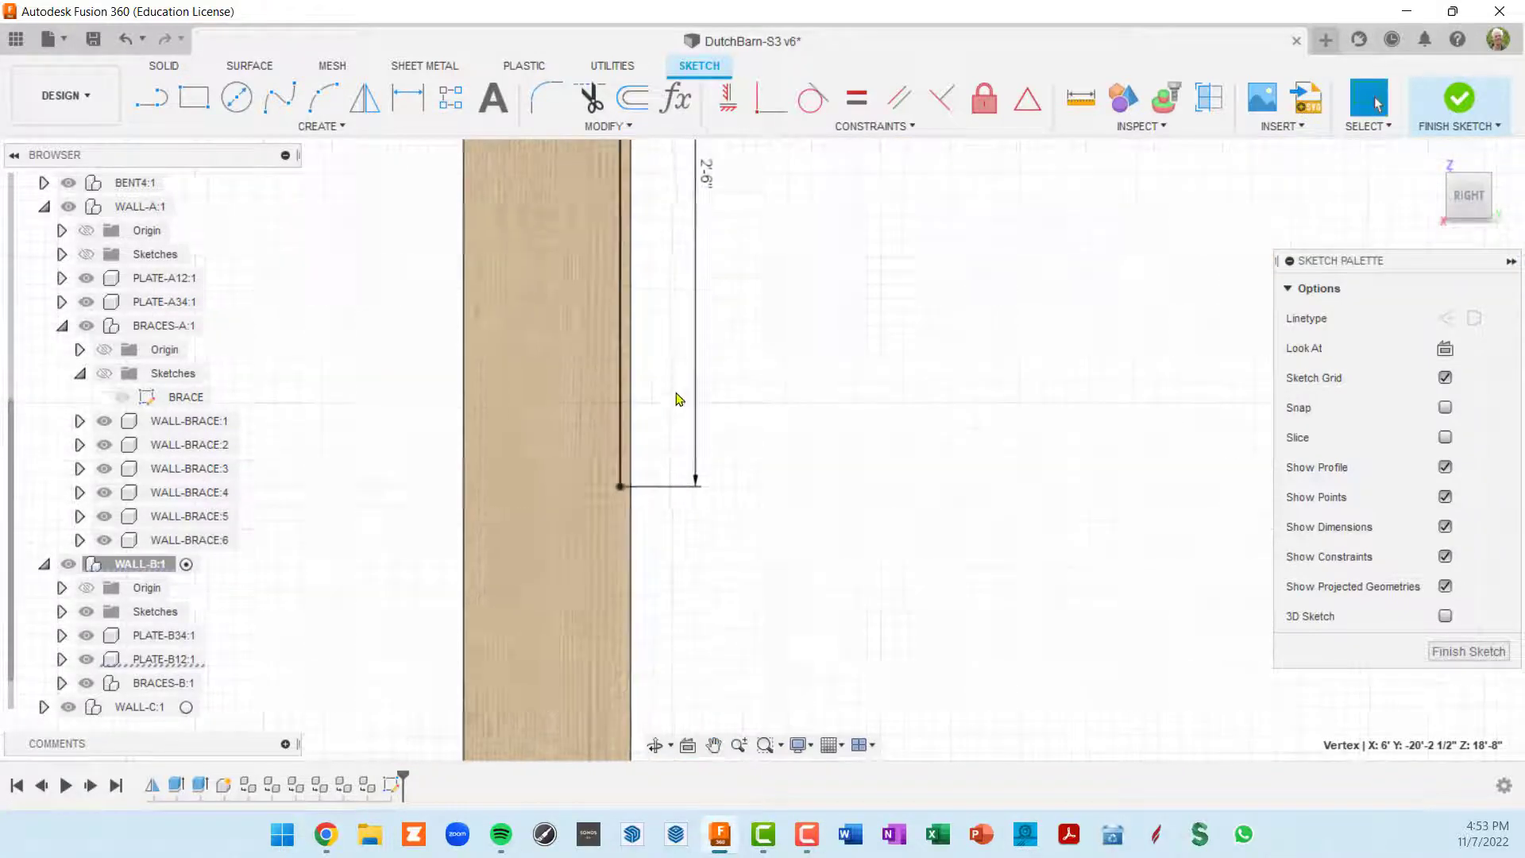
{"action": "scroll", "coordinate": [621, 518], "scroll_direction": "down", "scroll_amount": 3}
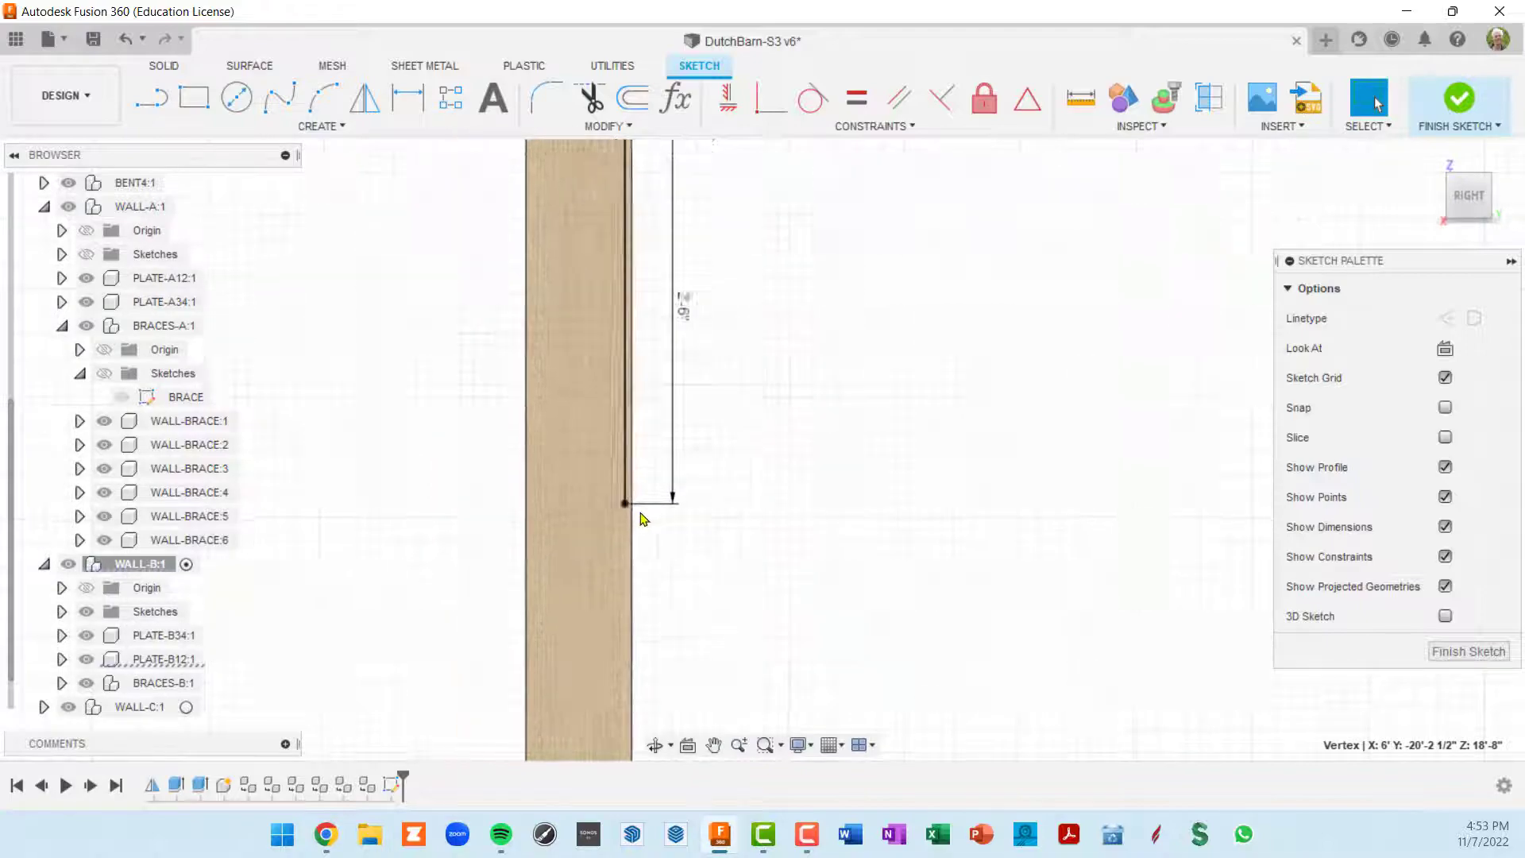
{"action": "scroll", "coordinate": [643, 514], "scroll_direction": "down", "scroll_amount": 3}
{"action": "middle_click_drag", "start_coordinate": [695, 518], "coordinate": [677, 324], "text": "shift"}
{"action": "scroll", "coordinate": [734, 386], "scroll_direction": "down", "scroll_amount": 3}
{"action": "middle_click_drag", "start_coordinate": [866, 416], "coordinate": [869, 498], "text": "shift"}
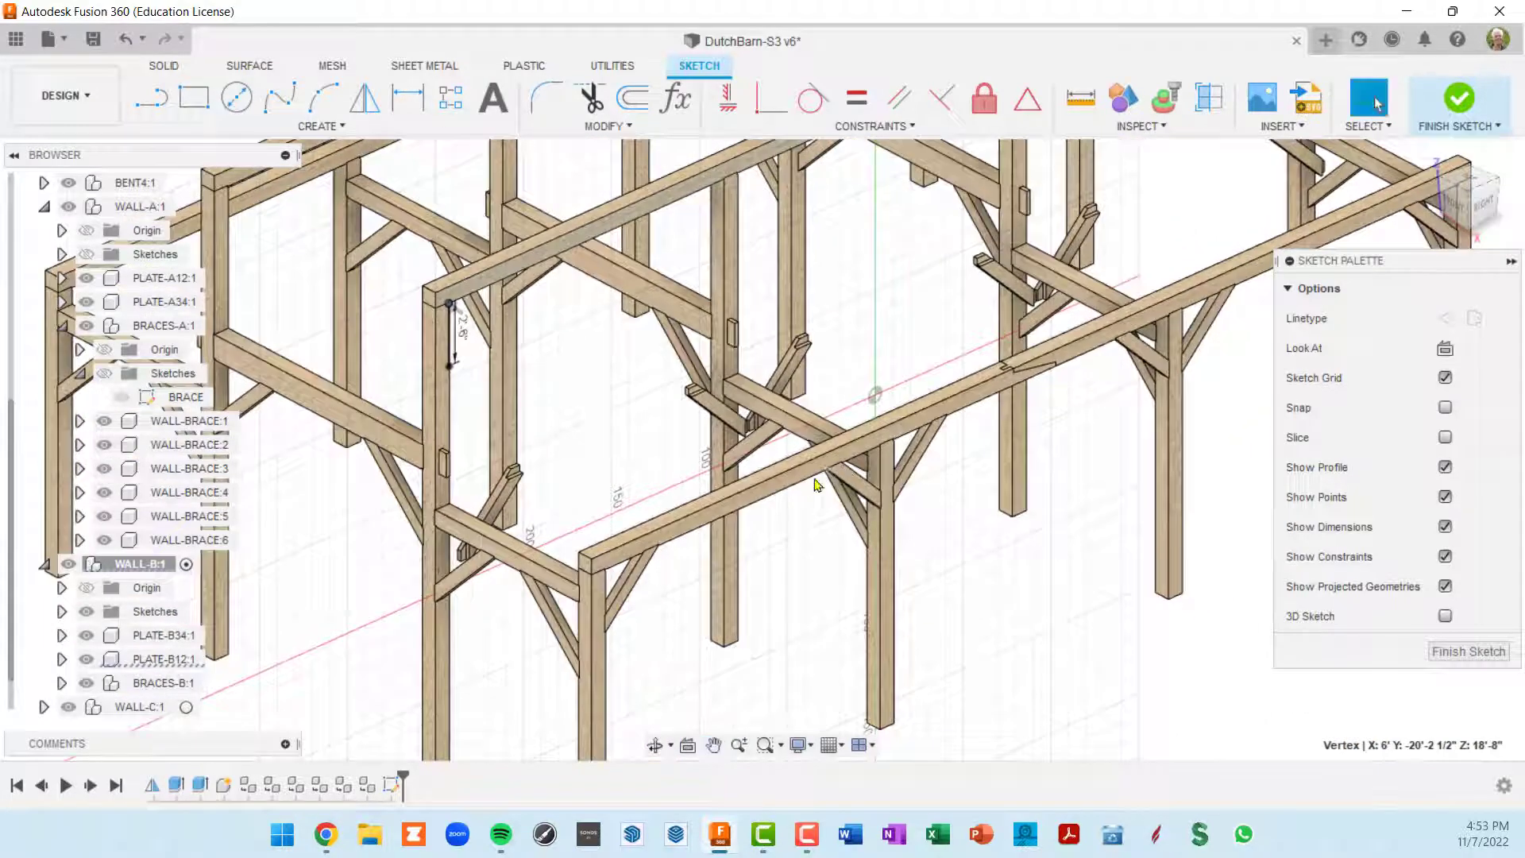
{"action": "left_click", "coordinate": [1450, 658]}
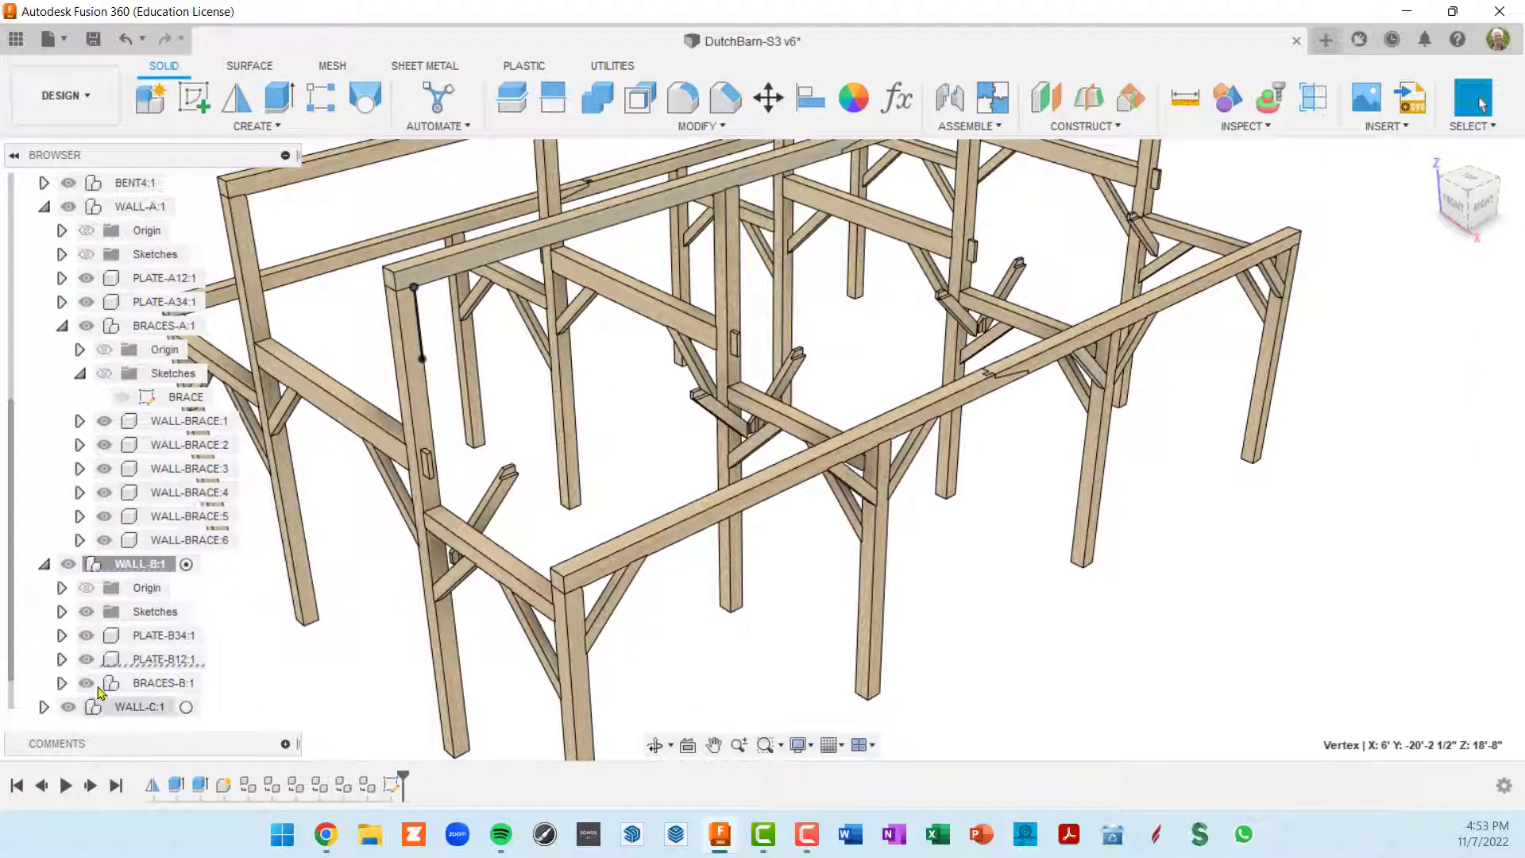
{"action": "left_click", "coordinate": [62, 326]}
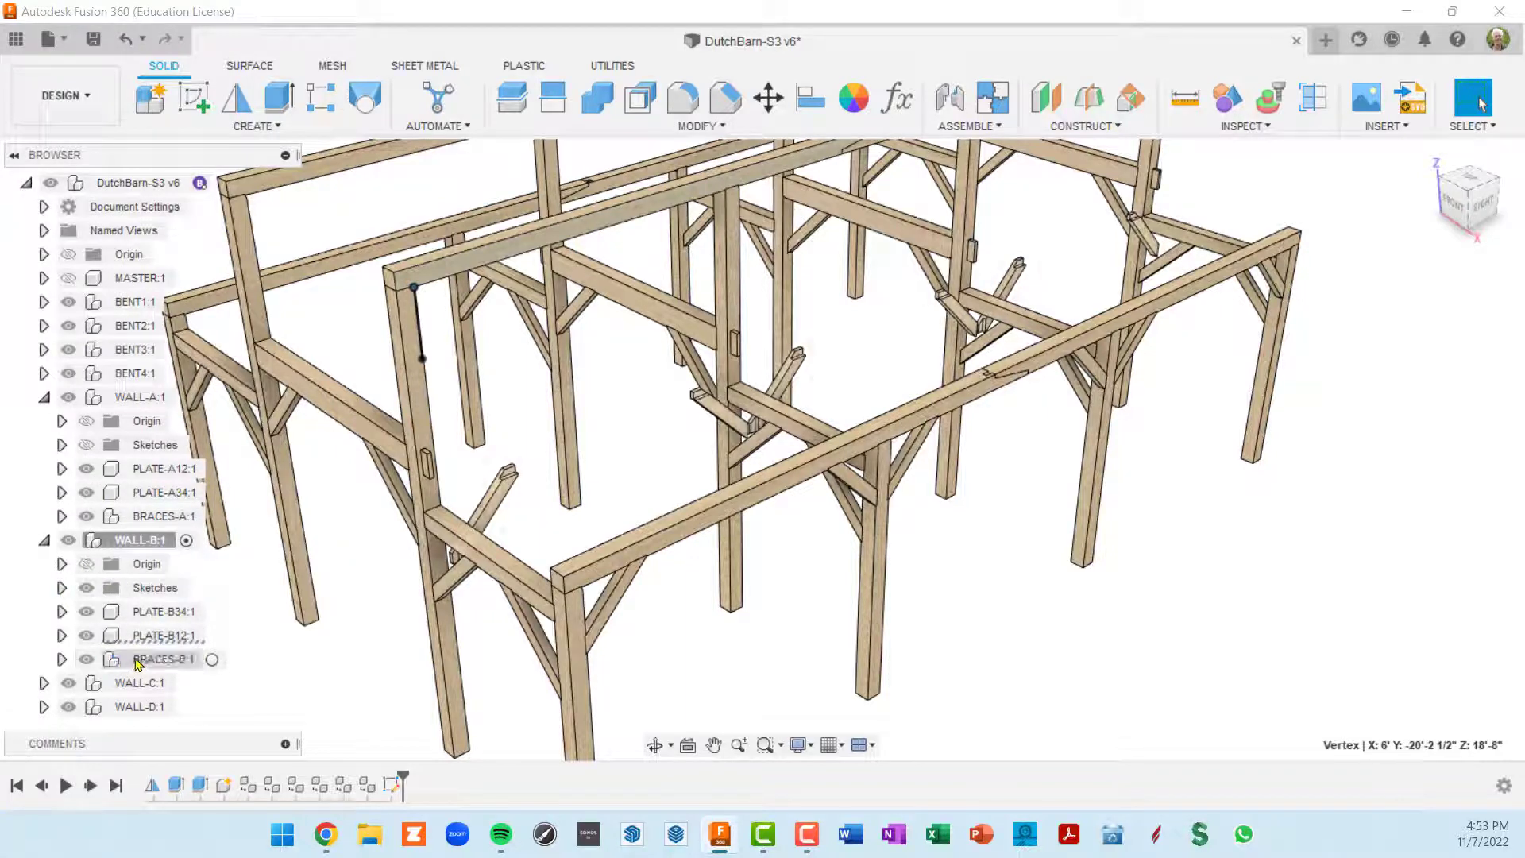
Step: Expand the BRACES-B component and collapse WALL-A in the browser to list the six wall B braces
{"action": "left_click", "coordinate": [93, 664]}
{"action": "left_click", "coordinate": [60, 659]}
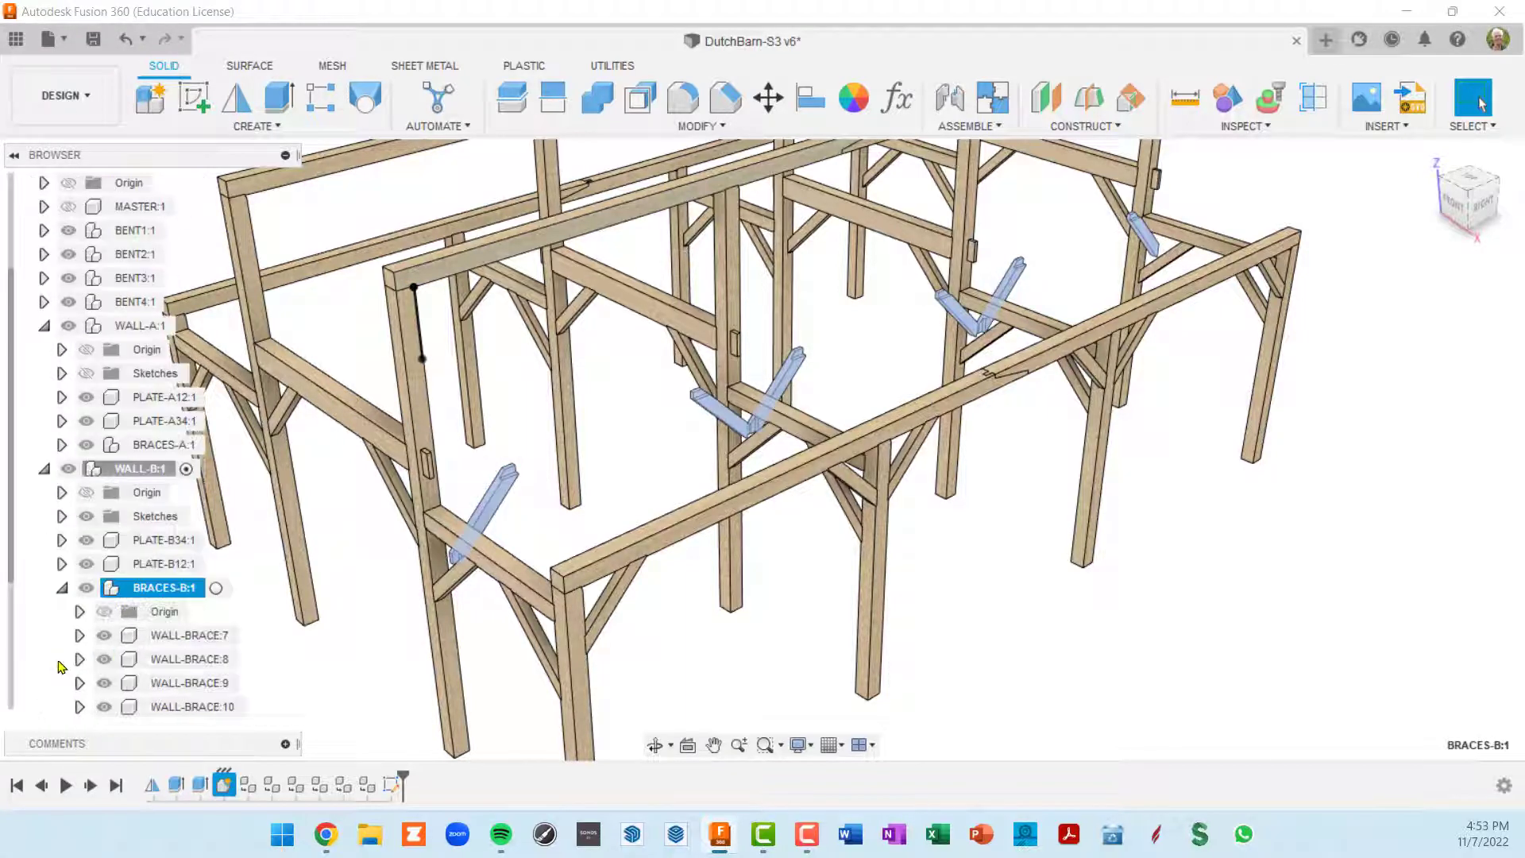
{"action": "left_click", "coordinate": [44, 326]}
{"action": "middle_click_drag", "start_coordinate": [270, 499], "coordinate": [264, 471]}
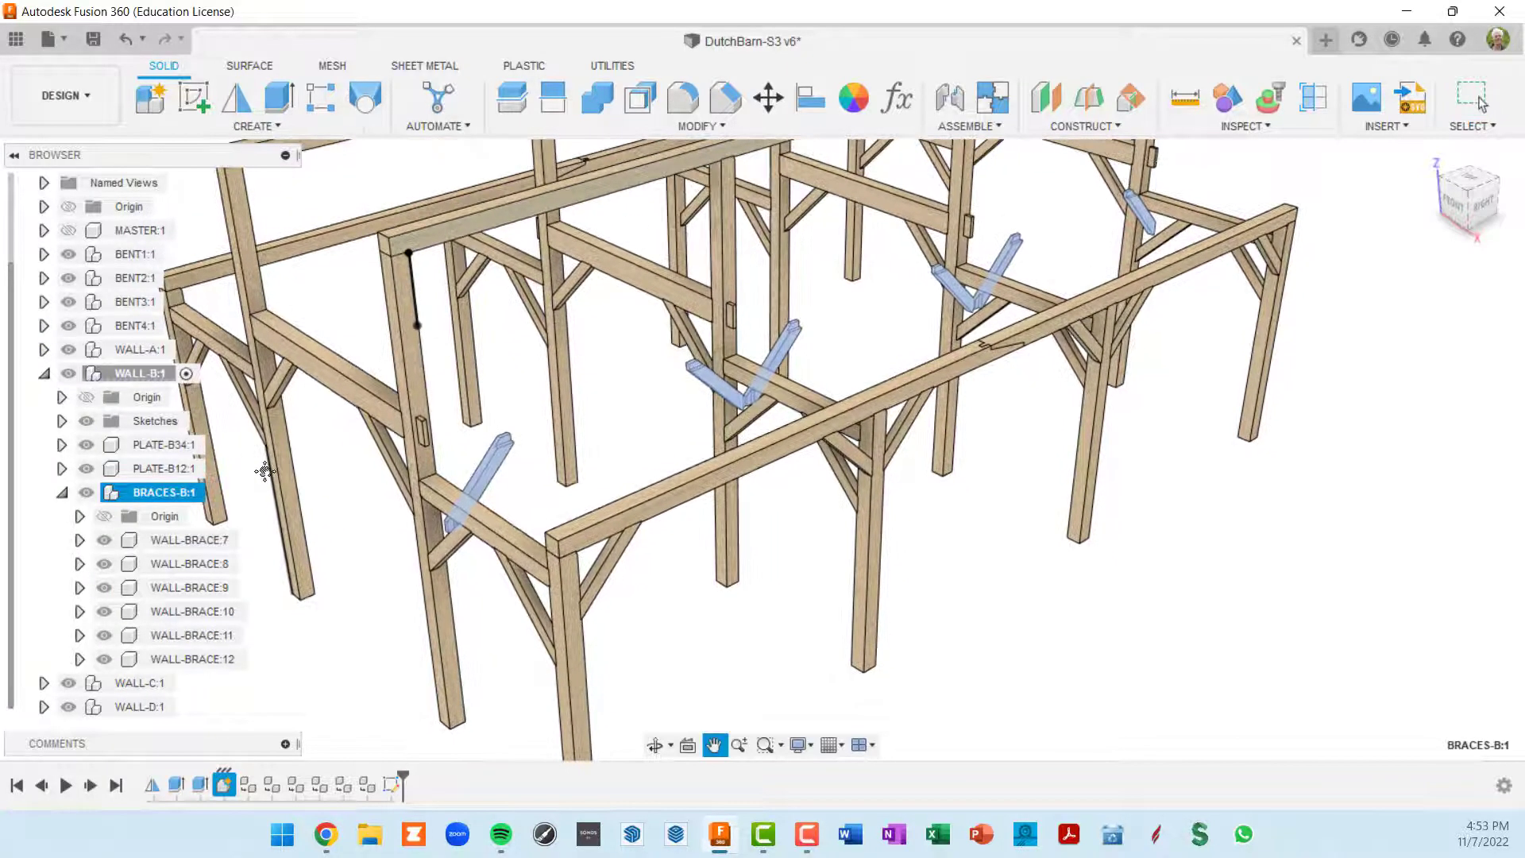
{"action": "key", "text": "Escape"}
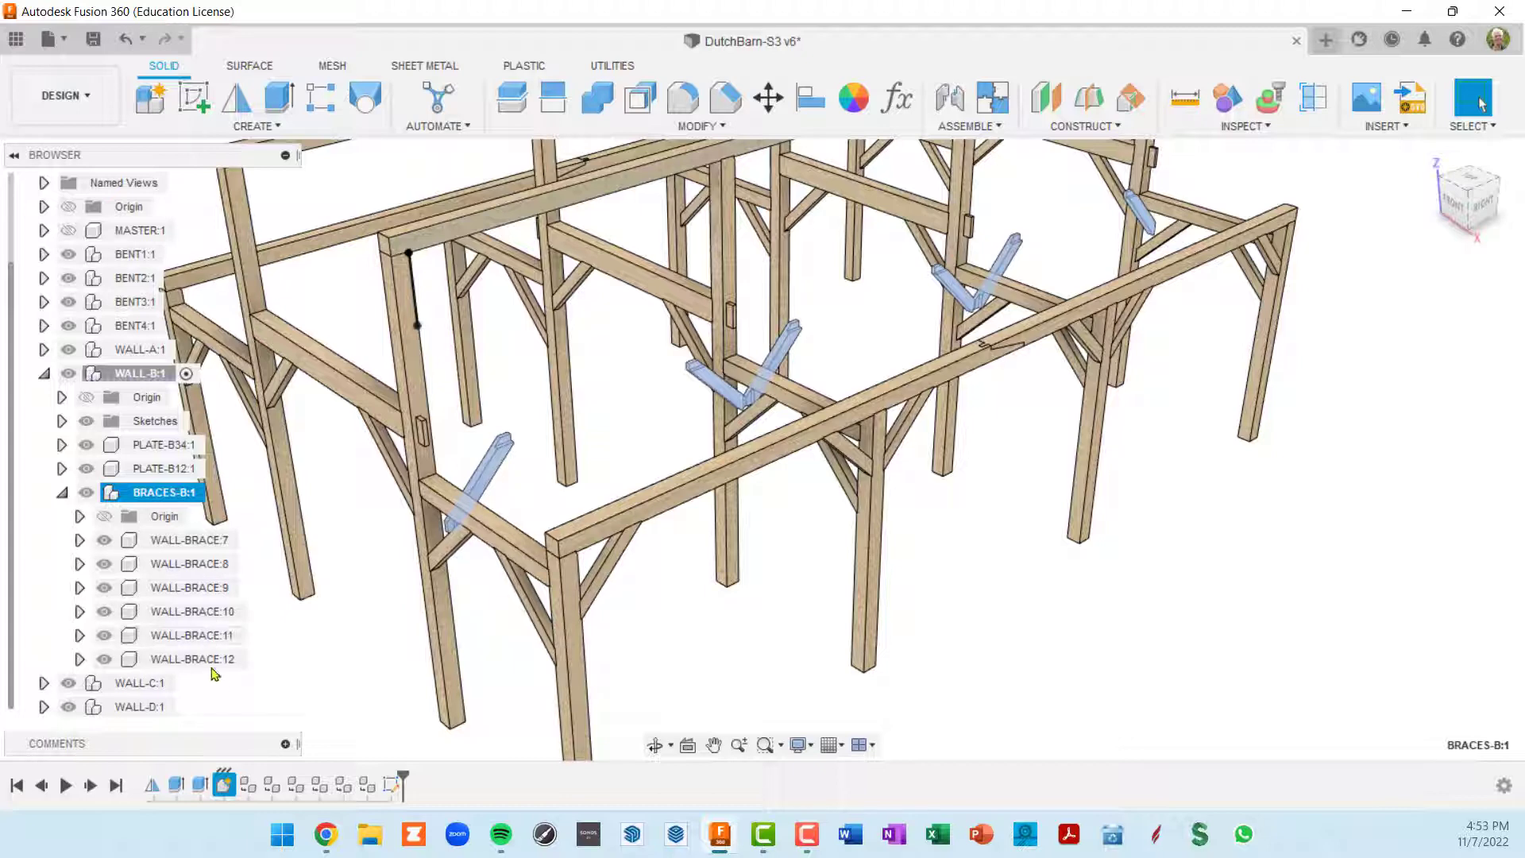
Step: Start a point-to-point move of WALL-BRACE:7 through WALL-BRACE:12, with the lower shoulder corner of the first brace as origin point
{"action": "left_click", "coordinate": [216, 541]}
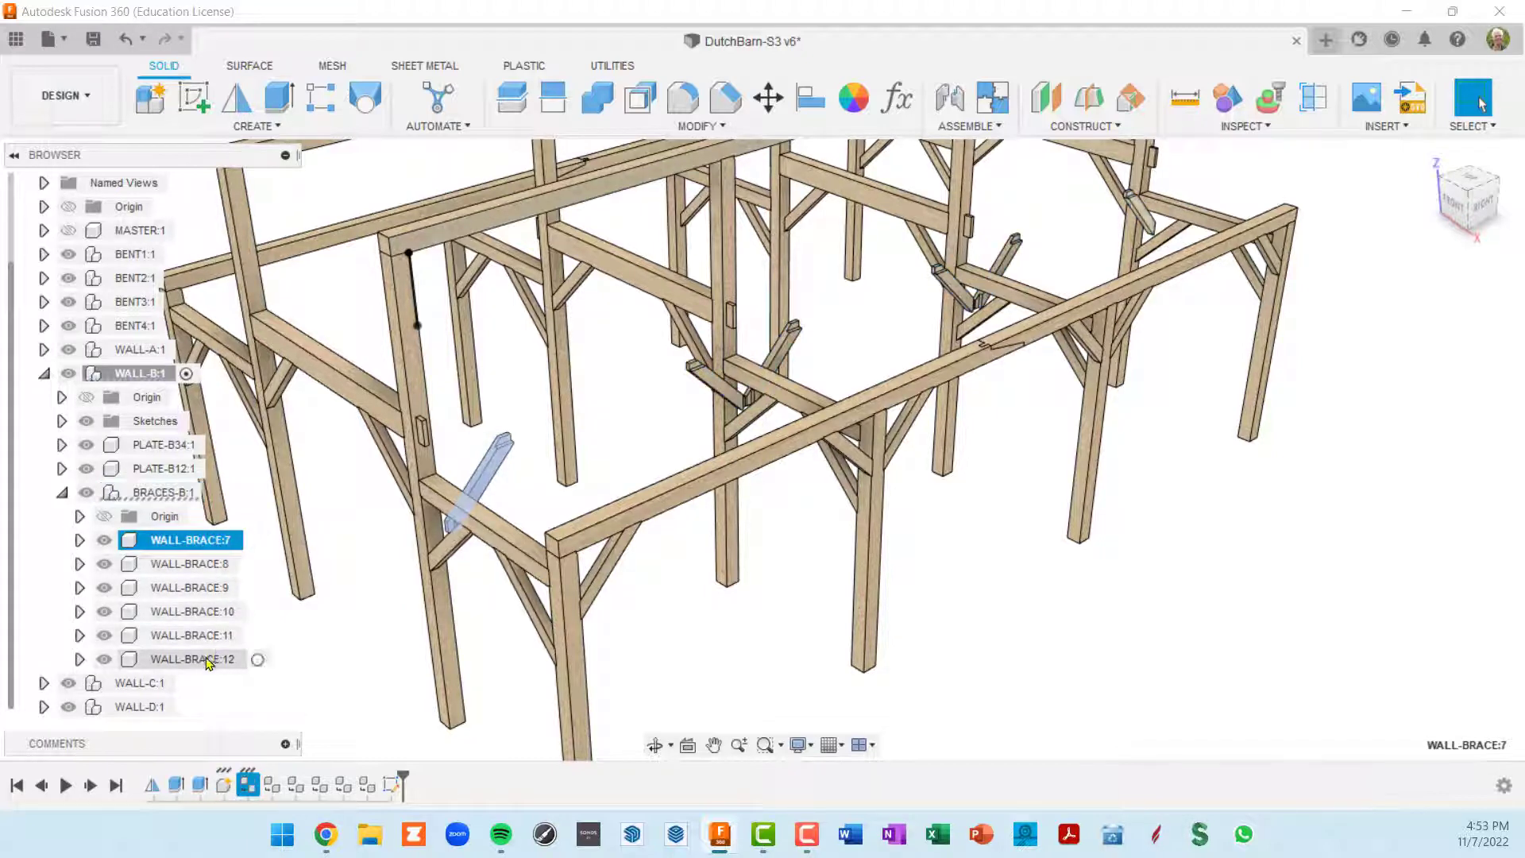
{"action": "left_click", "coordinate": [208, 659], "text": "shift"}
{"action": "middle_click_drag", "start_coordinate": [447, 499], "coordinate": [501, 548]}
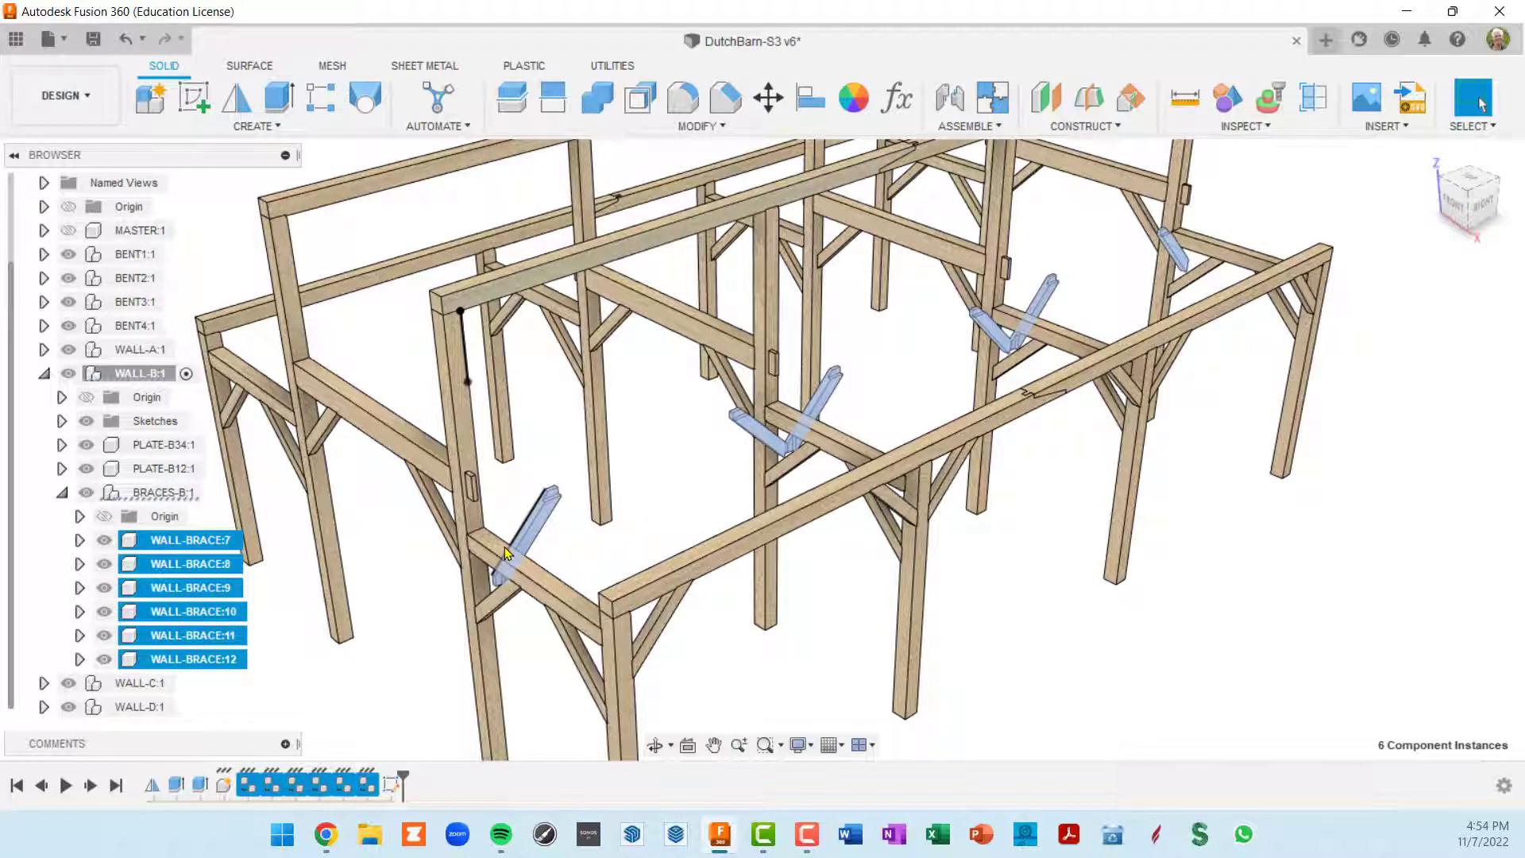
{"action": "key", "text": "m"}
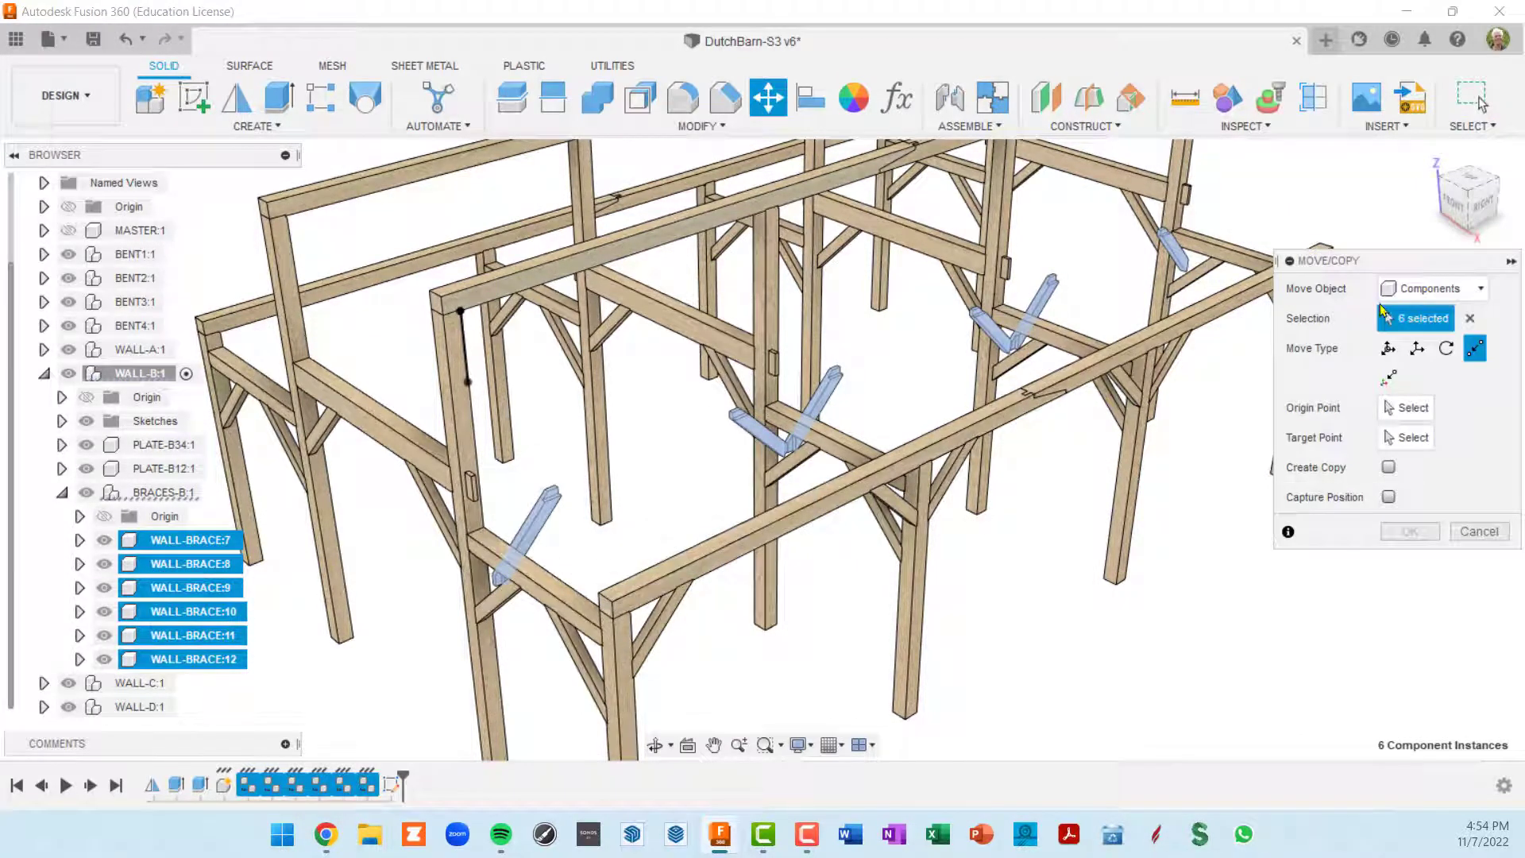
{"action": "left_click", "coordinate": [1475, 350]}
{"action": "scroll", "coordinate": [516, 612], "scroll_direction": "up", "scroll_amount": 6}
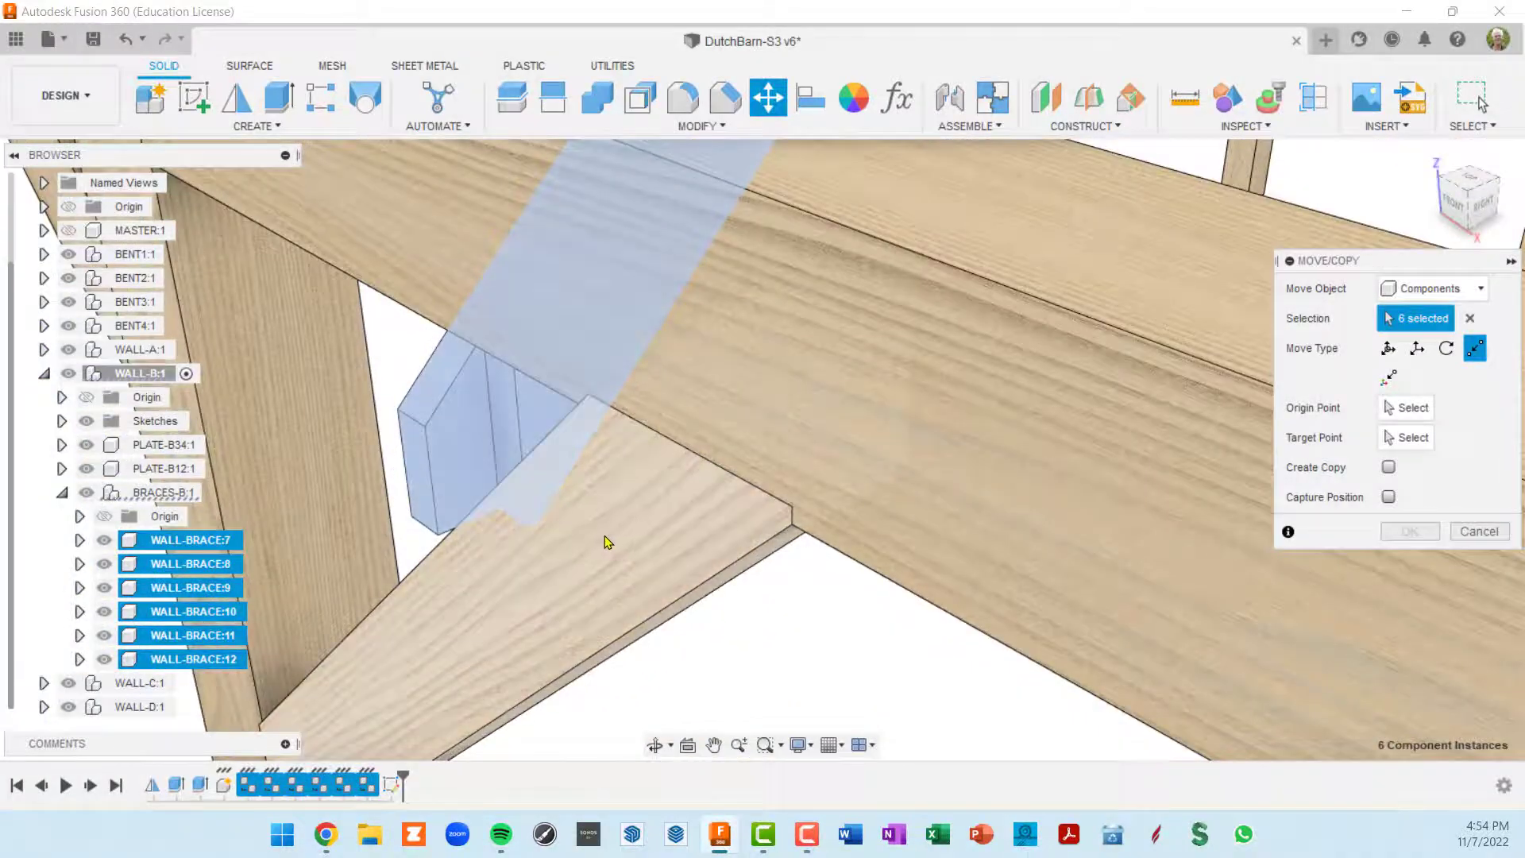
{"action": "scroll", "coordinate": [551, 545], "scroll_direction": "up", "scroll_amount": 5}
{"action": "scroll", "coordinate": [648, 520], "scroll_direction": "down", "scroll_amount": 8}
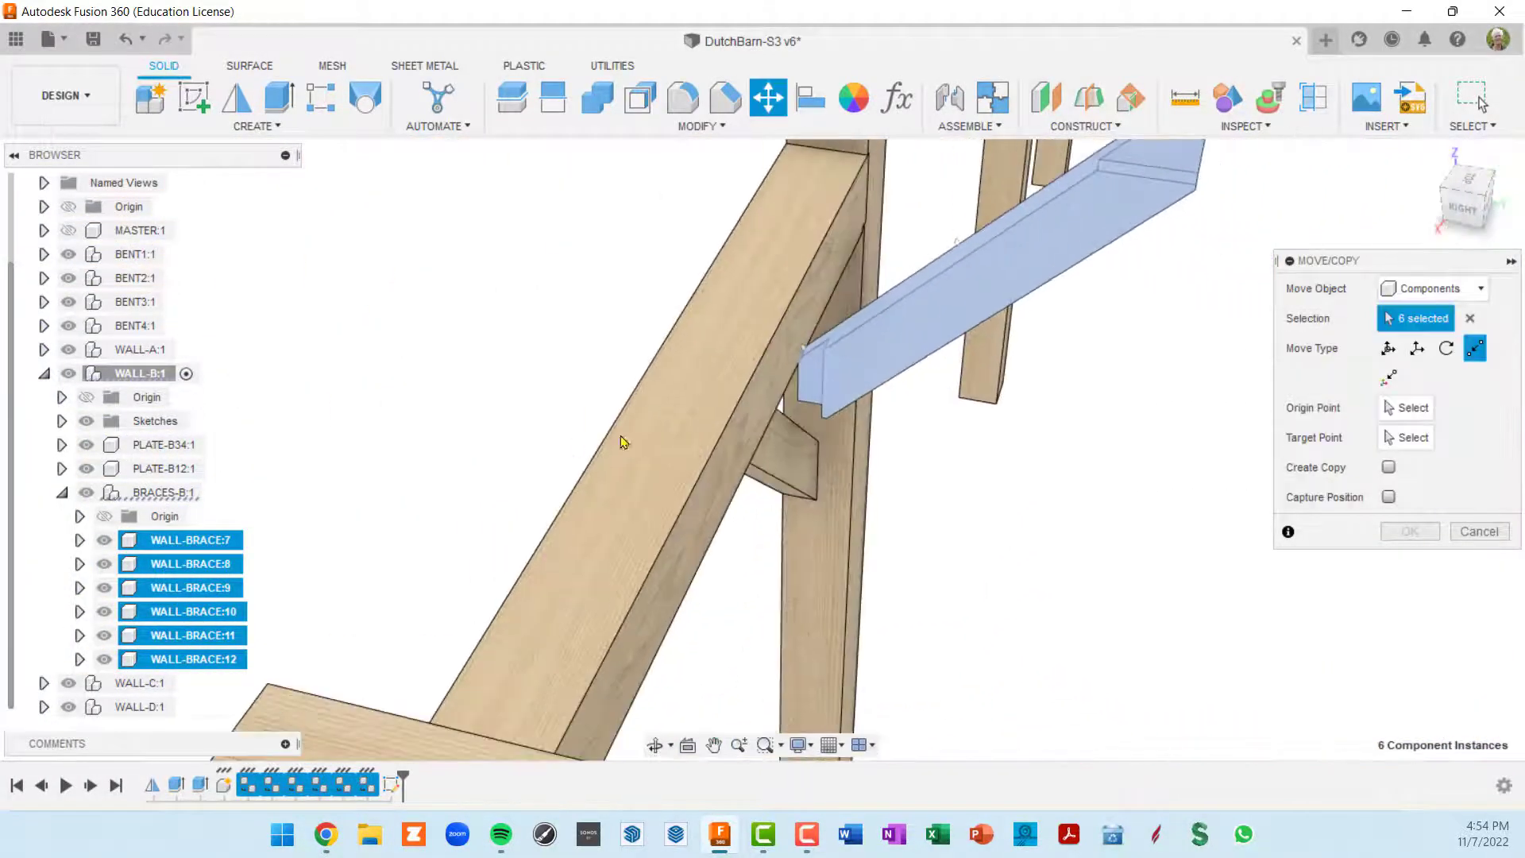
{"action": "scroll", "coordinate": [858, 500], "scroll_direction": "up", "scroll_amount": 4}
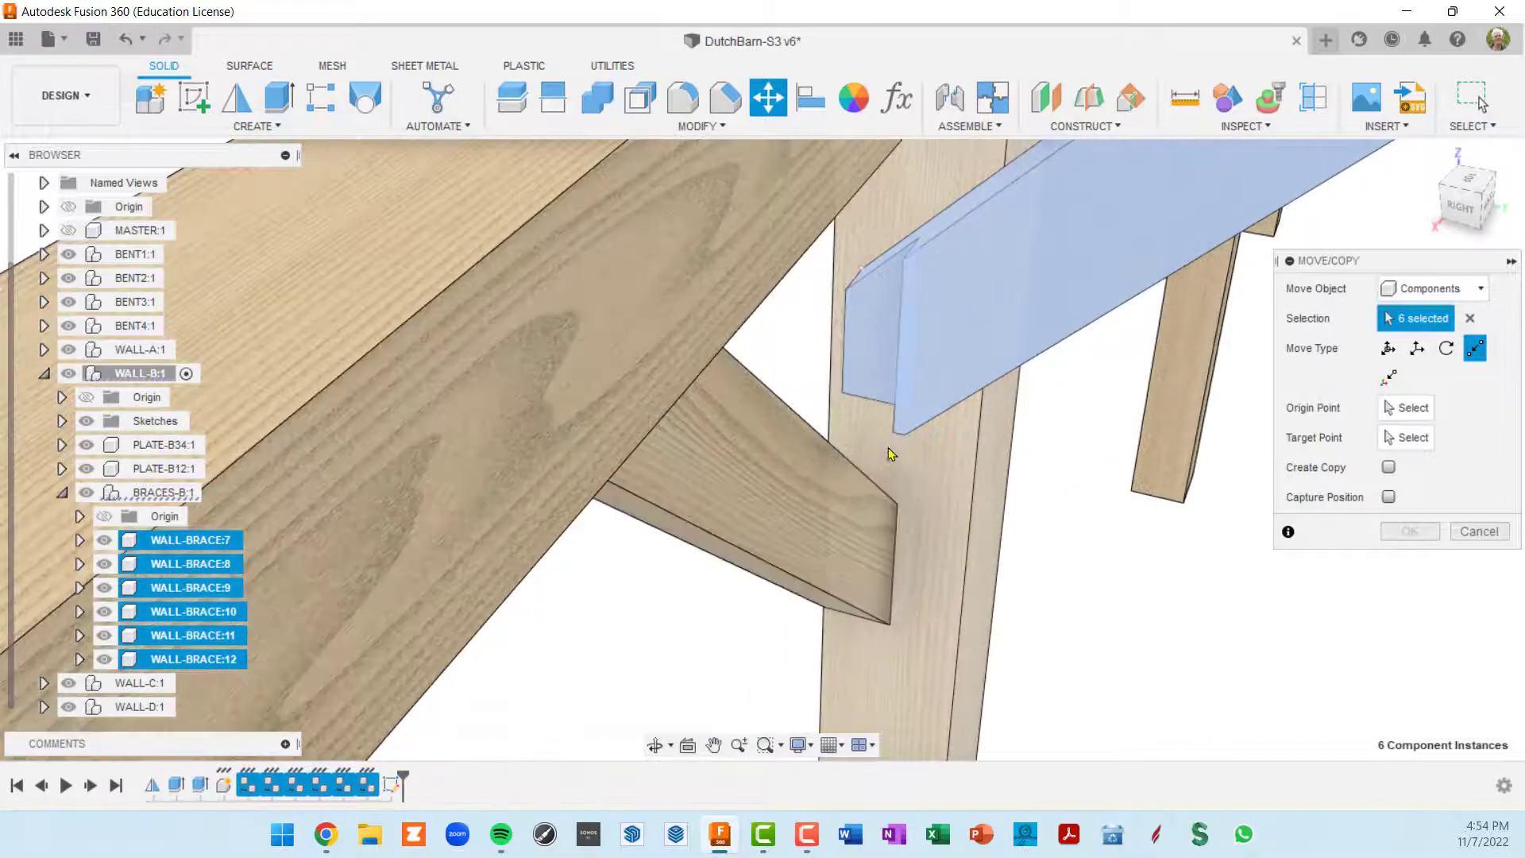
{"action": "left_click", "coordinate": [1407, 408]}
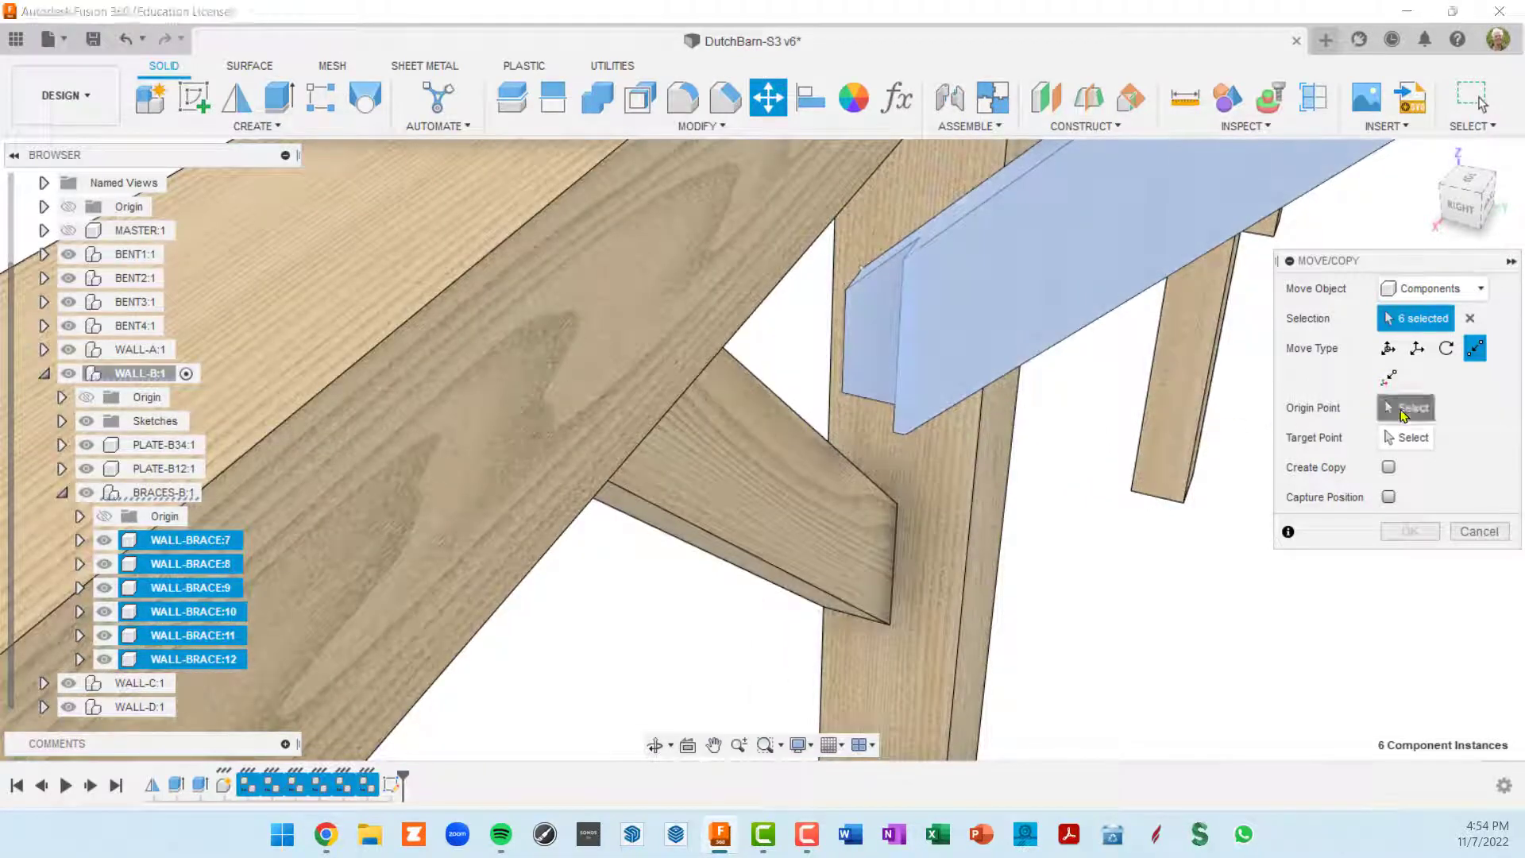
{"action": "left_click", "coordinate": [895, 435]}
Step: Use the lower end of the 2'-6" reference line on the corner post as target point and complete the brace move
{"action": "scroll", "coordinate": [912, 442], "scroll_direction": "down", "scroll_amount": 3}
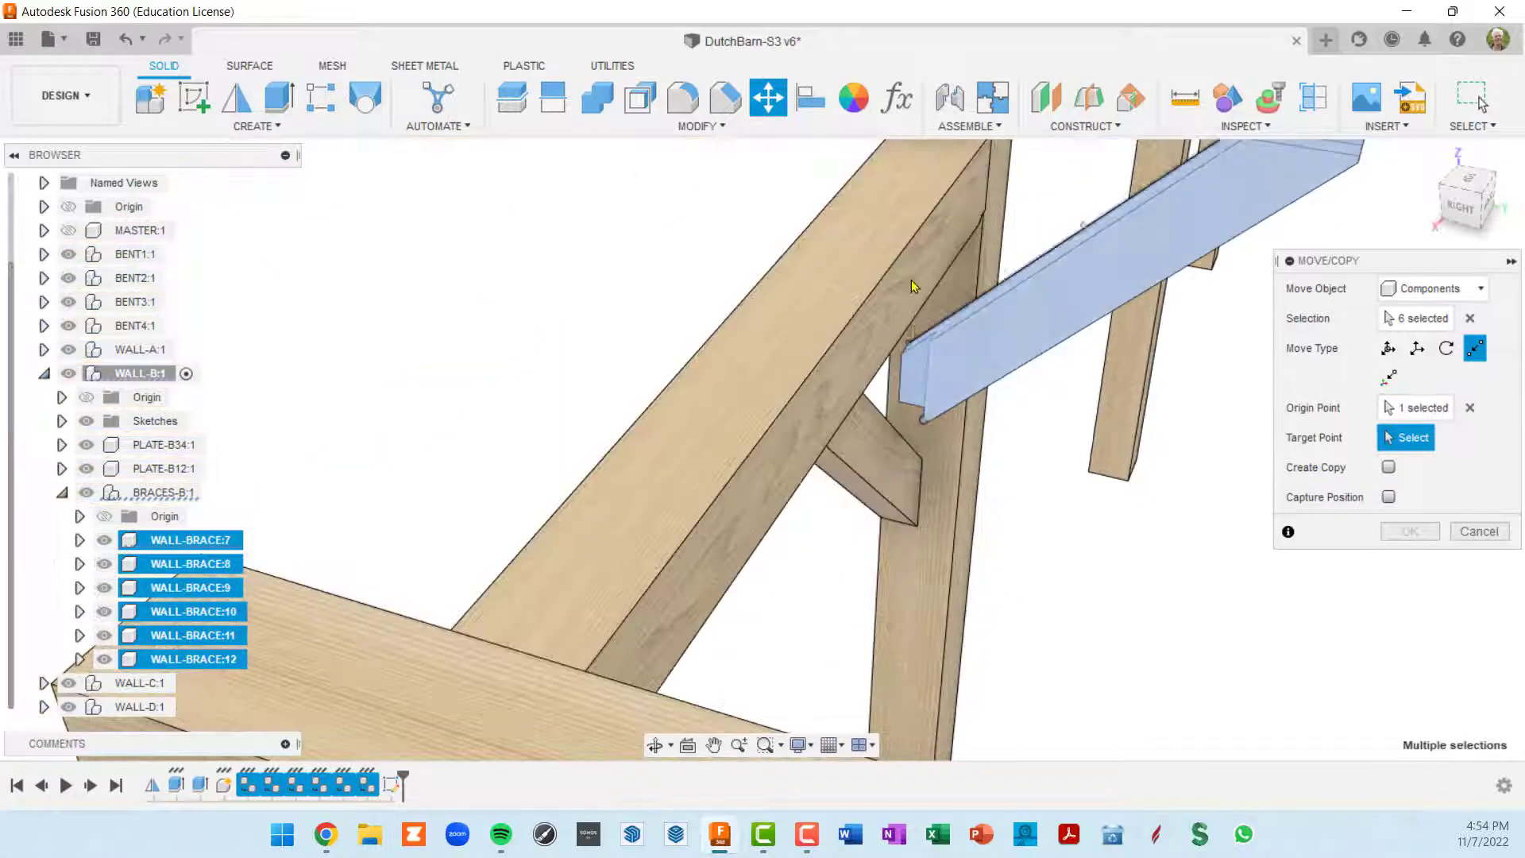
{"action": "middle_click_drag", "start_coordinate": [911, 286], "coordinate": [768, 782]}
{"action": "scroll", "coordinate": [843, 438], "scroll_direction": "down", "scroll_amount": 3}
{"action": "middle_click_drag", "start_coordinate": [834, 326], "coordinate": [778, 512]}
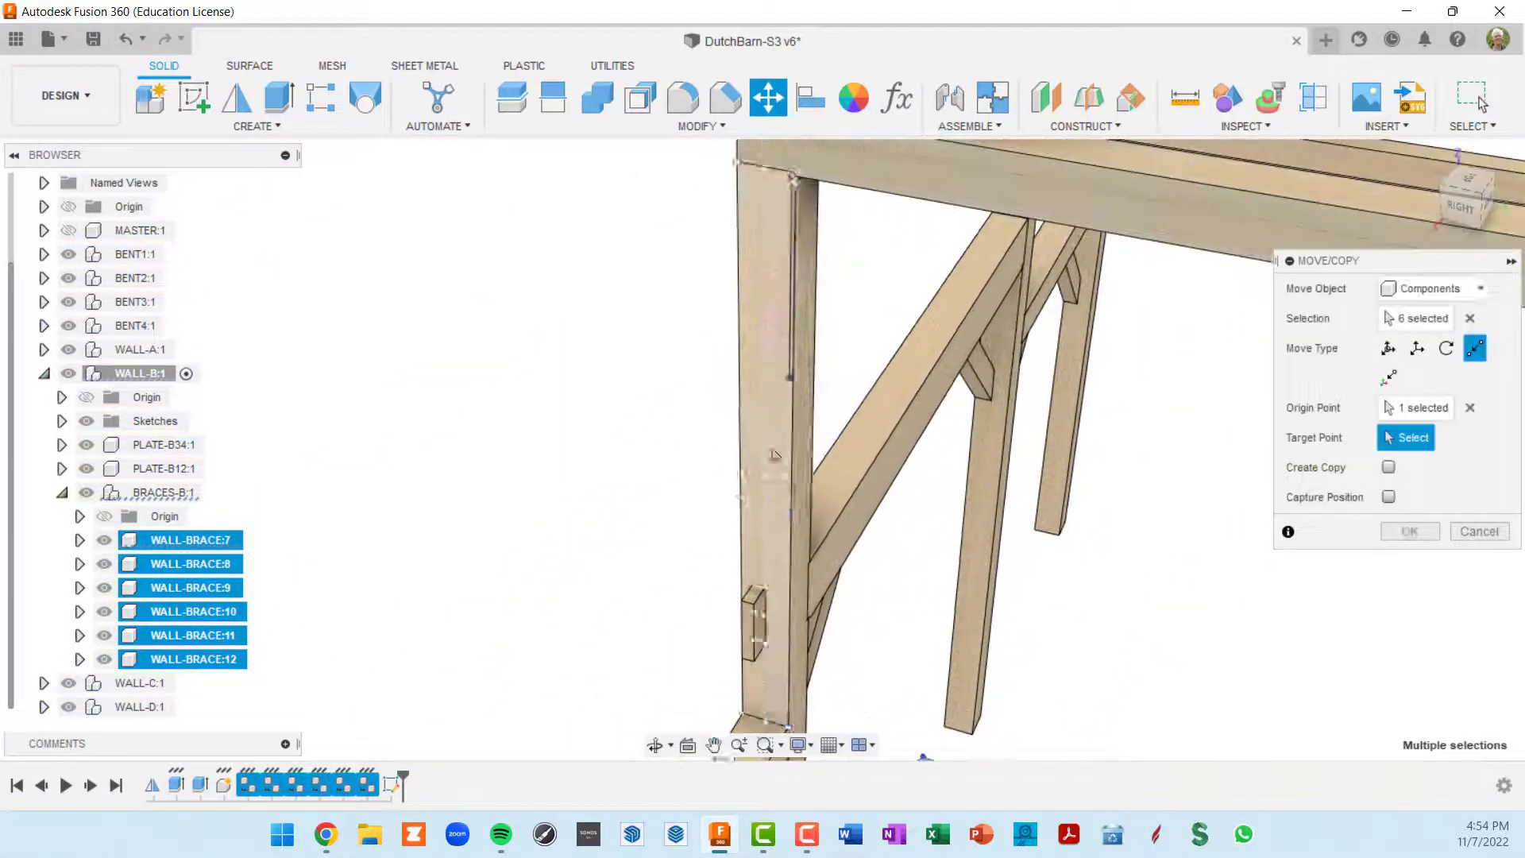
{"action": "scroll", "coordinate": [775, 445], "scroll_direction": "up", "scroll_amount": 3}
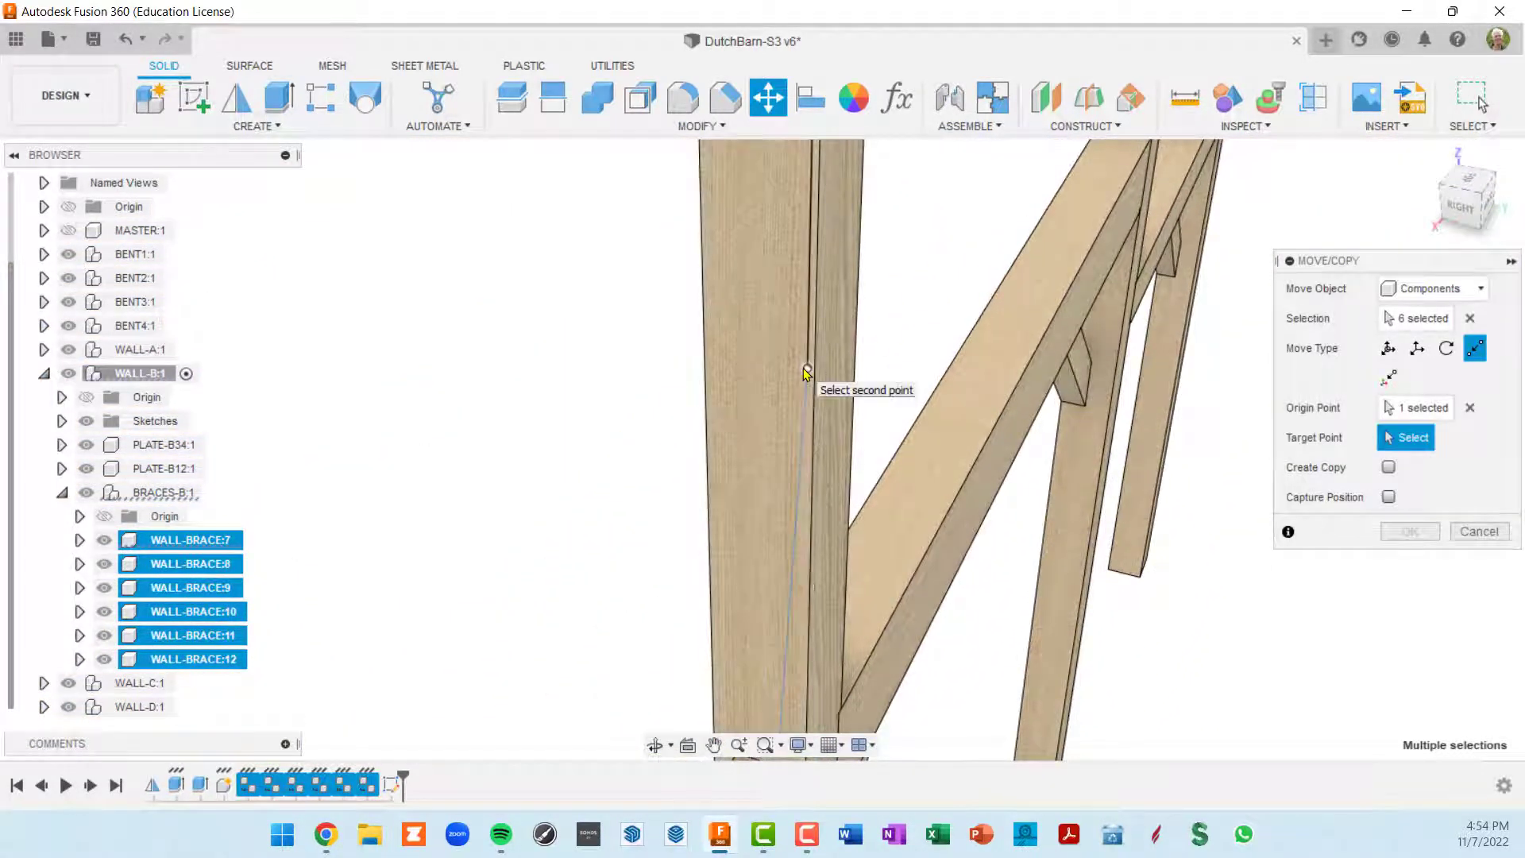
{"action": "left_click", "coordinate": [807, 370]}
{"action": "scroll", "coordinate": [831, 433], "scroll_direction": "down", "scroll_amount": 4}
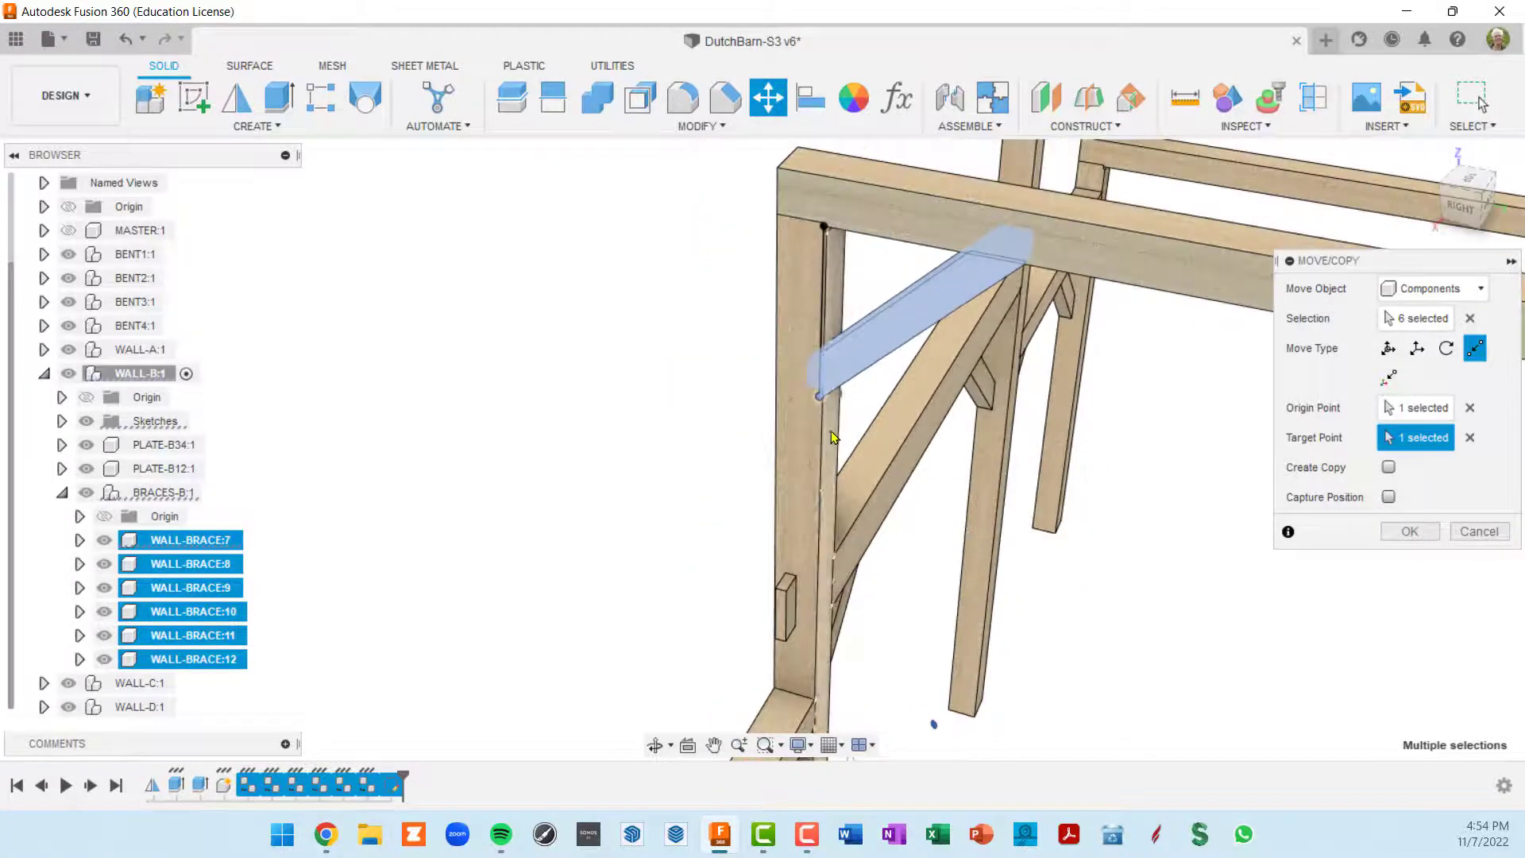
{"action": "middle_click_drag", "start_coordinate": [902, 432], "coordinate": [984, 397], "text": "shift"}
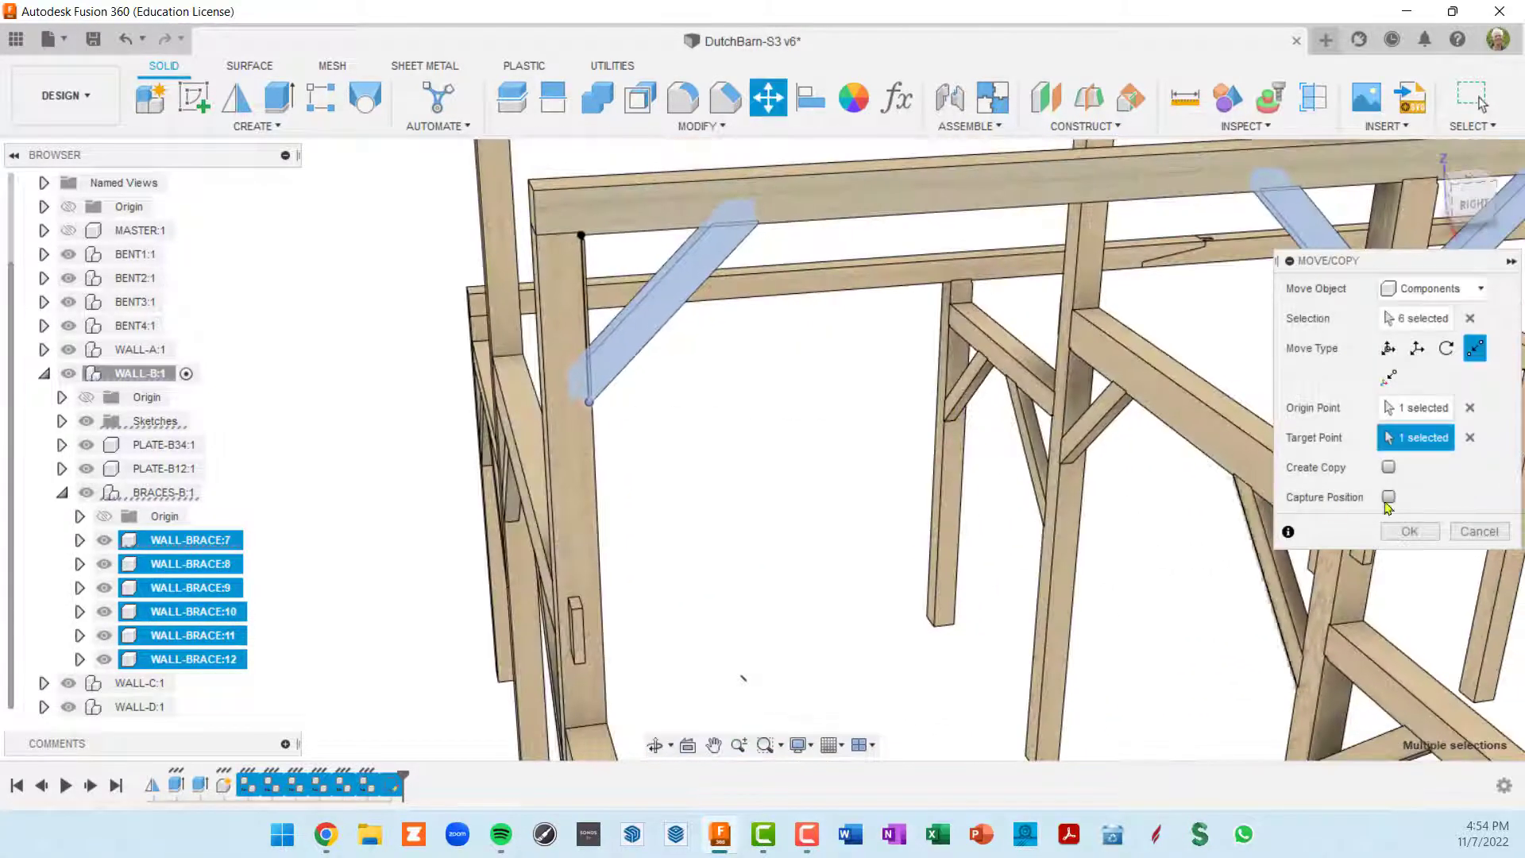
{"action": "left_click", "coordinate": [1414, 534]}
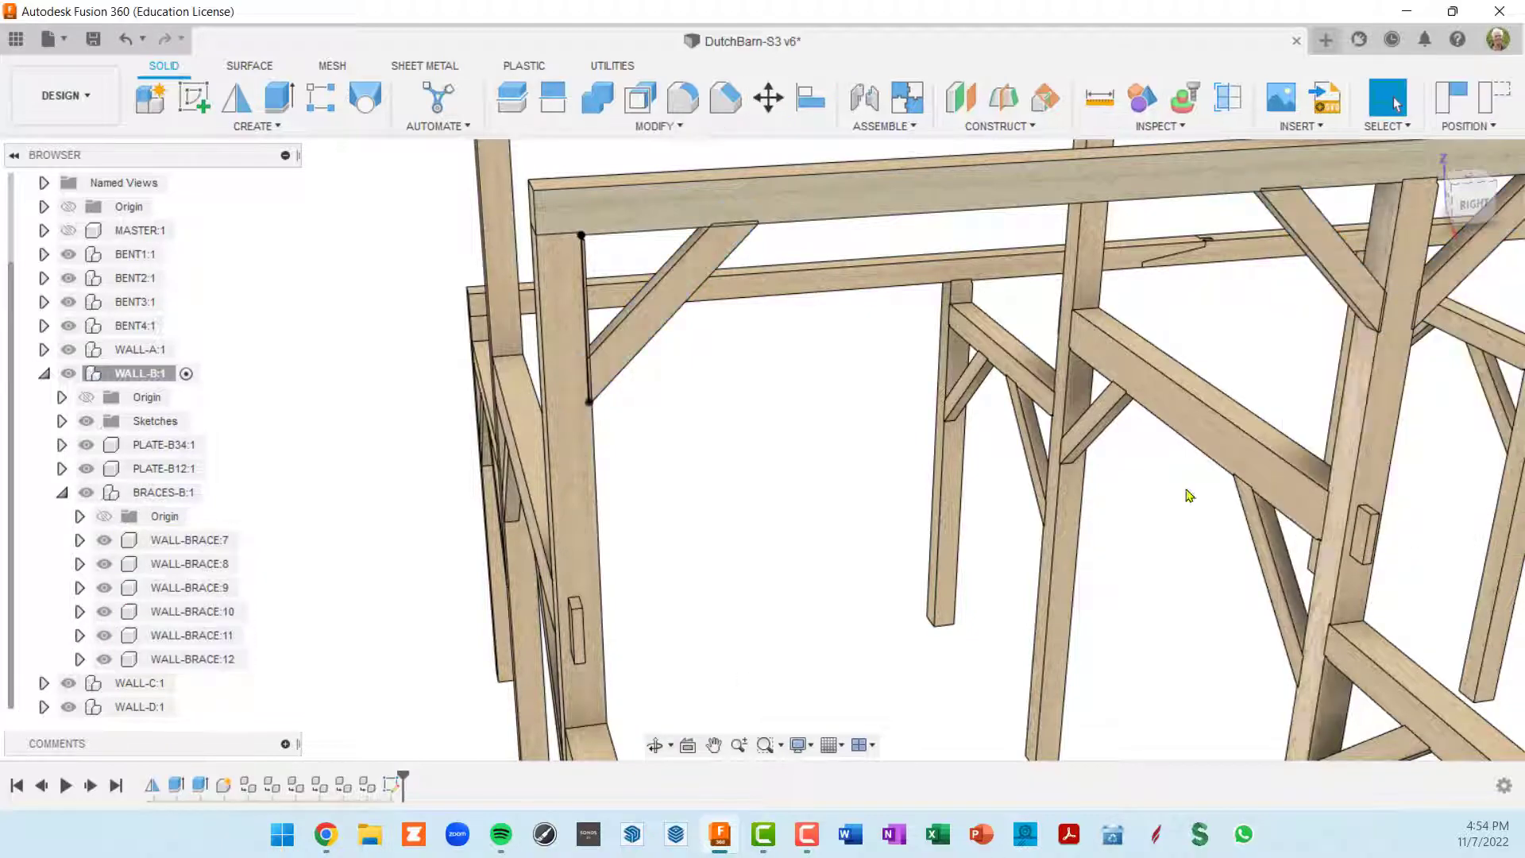
Step: Examine the first brace's fit at the corner post, the other wall B braces, and the frame from the opposite side
{"action": "scroll", "coordinate": [500, 361], "scroll_direction": "up", "scroll_amount": 5}
{"action": "scroll", "coordinate": [489, 449], "scroll_direction": "up", "scroll_amount": 2}
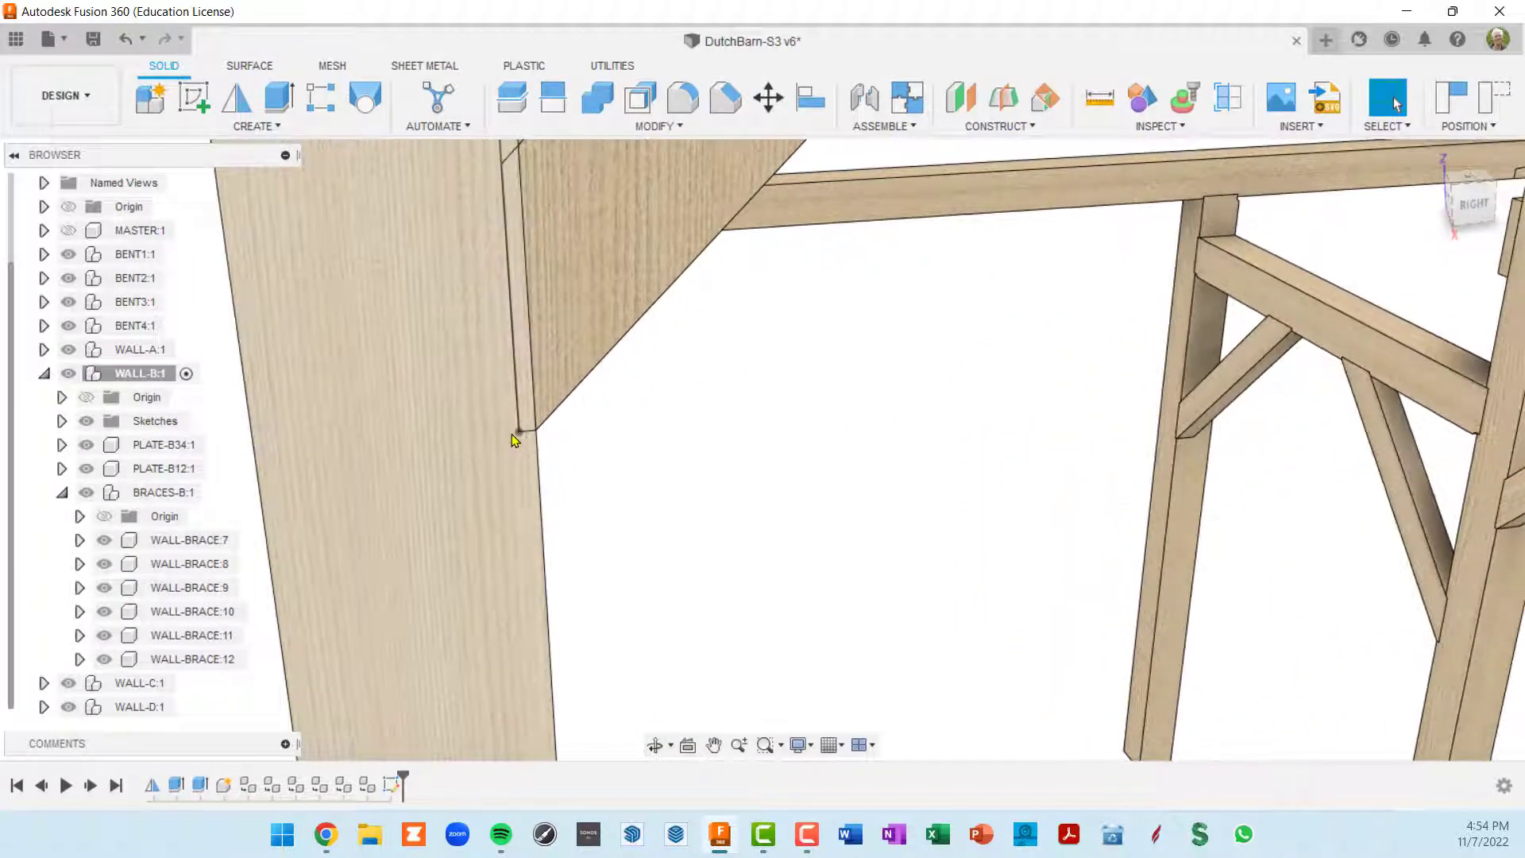
{"action": "scroll", "coordinate": [519, 438], "scroll_direction": "down", "scroll_amount": 5}
{"action": "middle_click_drag", "start_coordinate": [664, 317], "coordinate": [671, 405]}
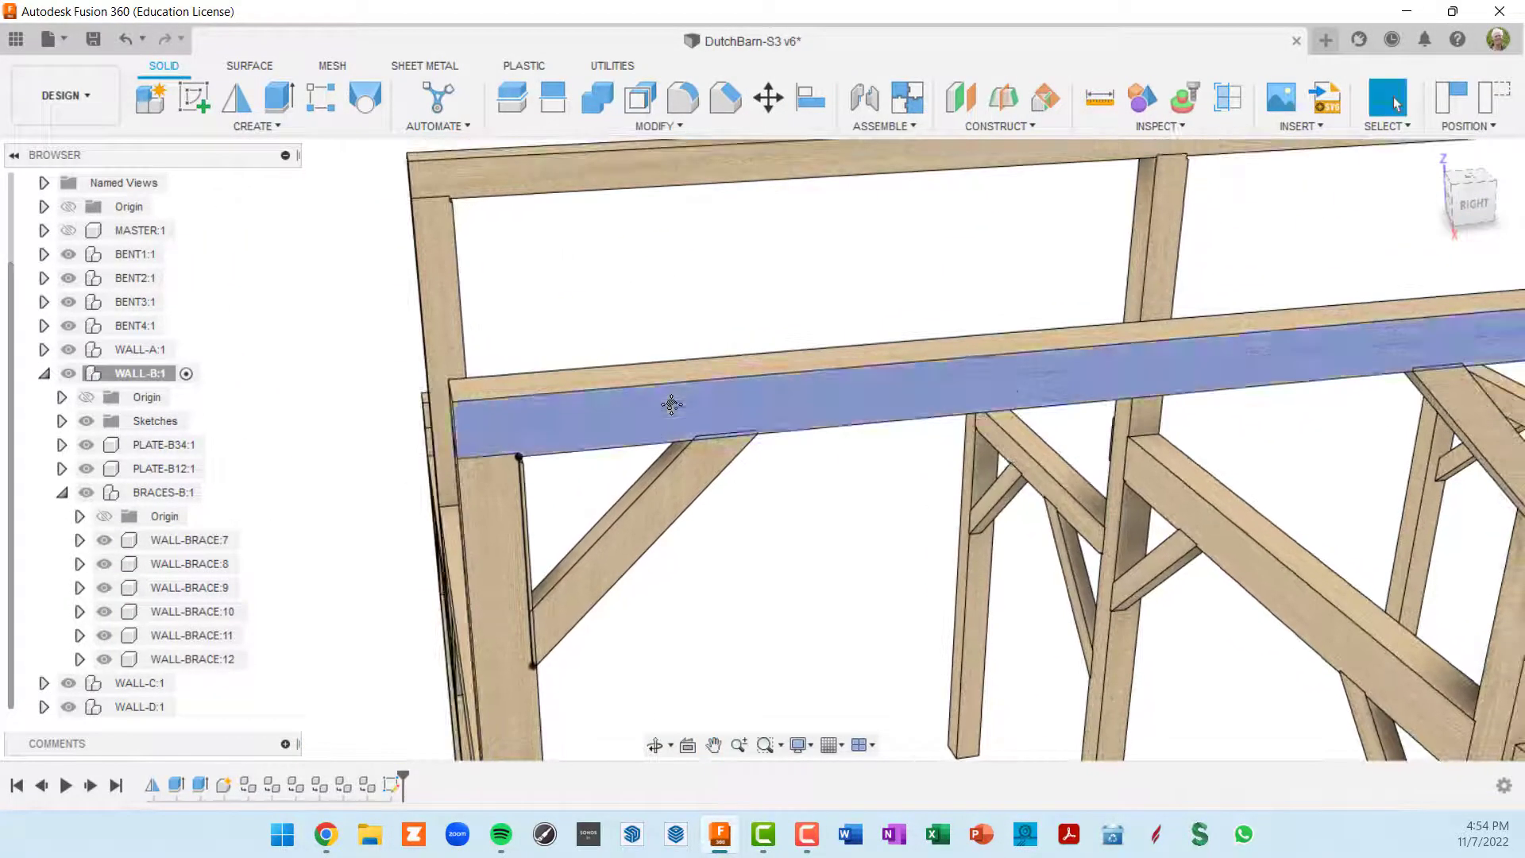
{"action": "middle_click_drag", "start_coordinate": [899, 490], "coordinate": [899, 478], "text": "shift"}
{"action": "scroll", "coordinate": [902, 479], "scroll_direction": "down", "scroll_amount": 4}
{"action": "middle_click_drag", "start_coordinate": [1060, 544], "coordinate": [859, 359]}
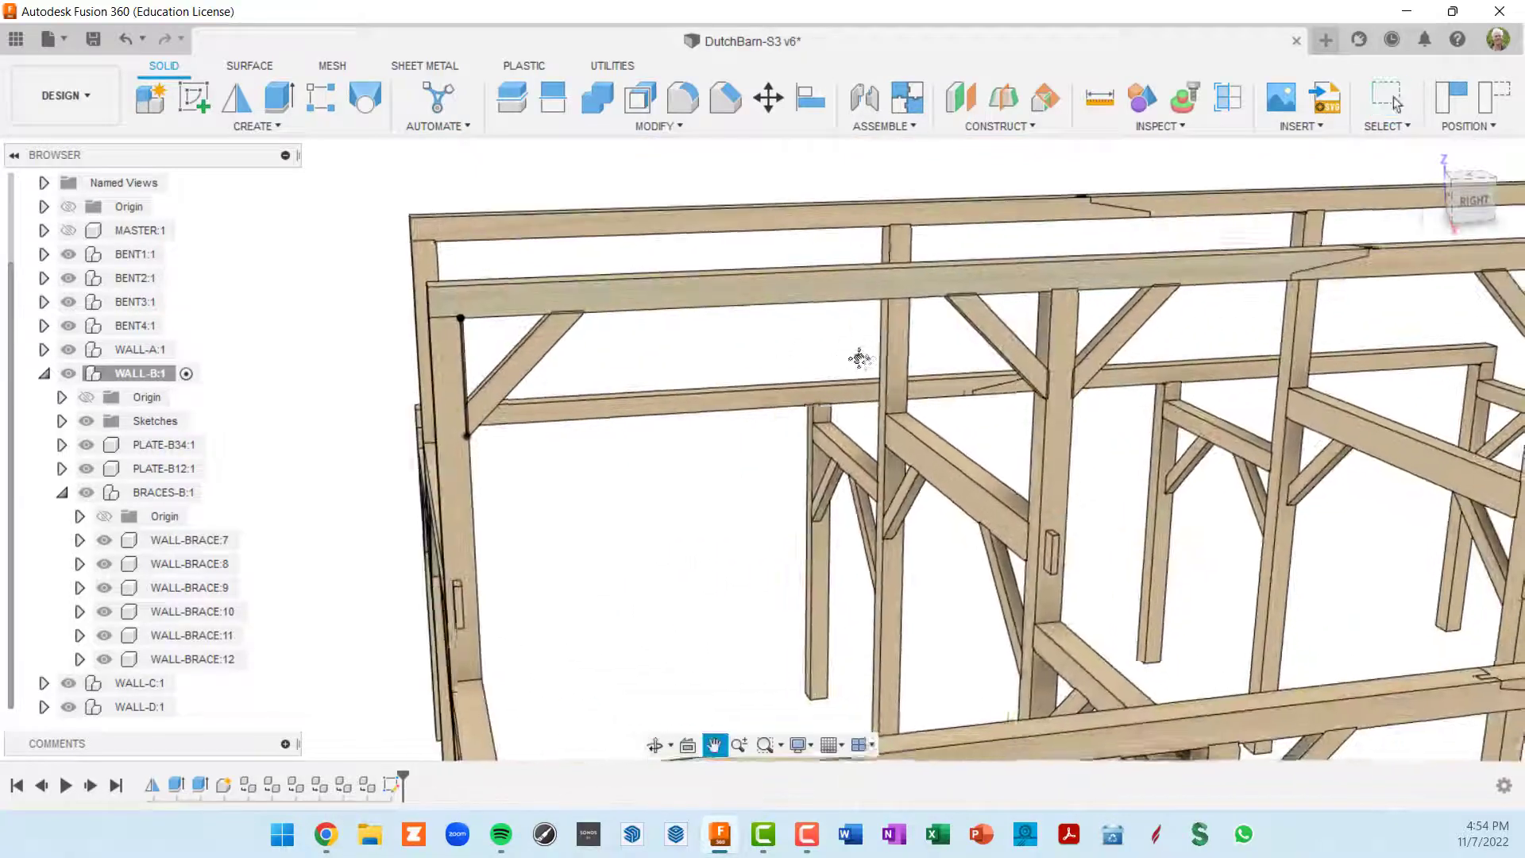
{"action": "scroll", "coordinate": [859, 359], "scroll_direction": "down", "scroll_amount": 4}
{"action": "middle_click_drag", "start_coordinate": [882, 425], "coordinate": [1067, 391], "text": "shift"}
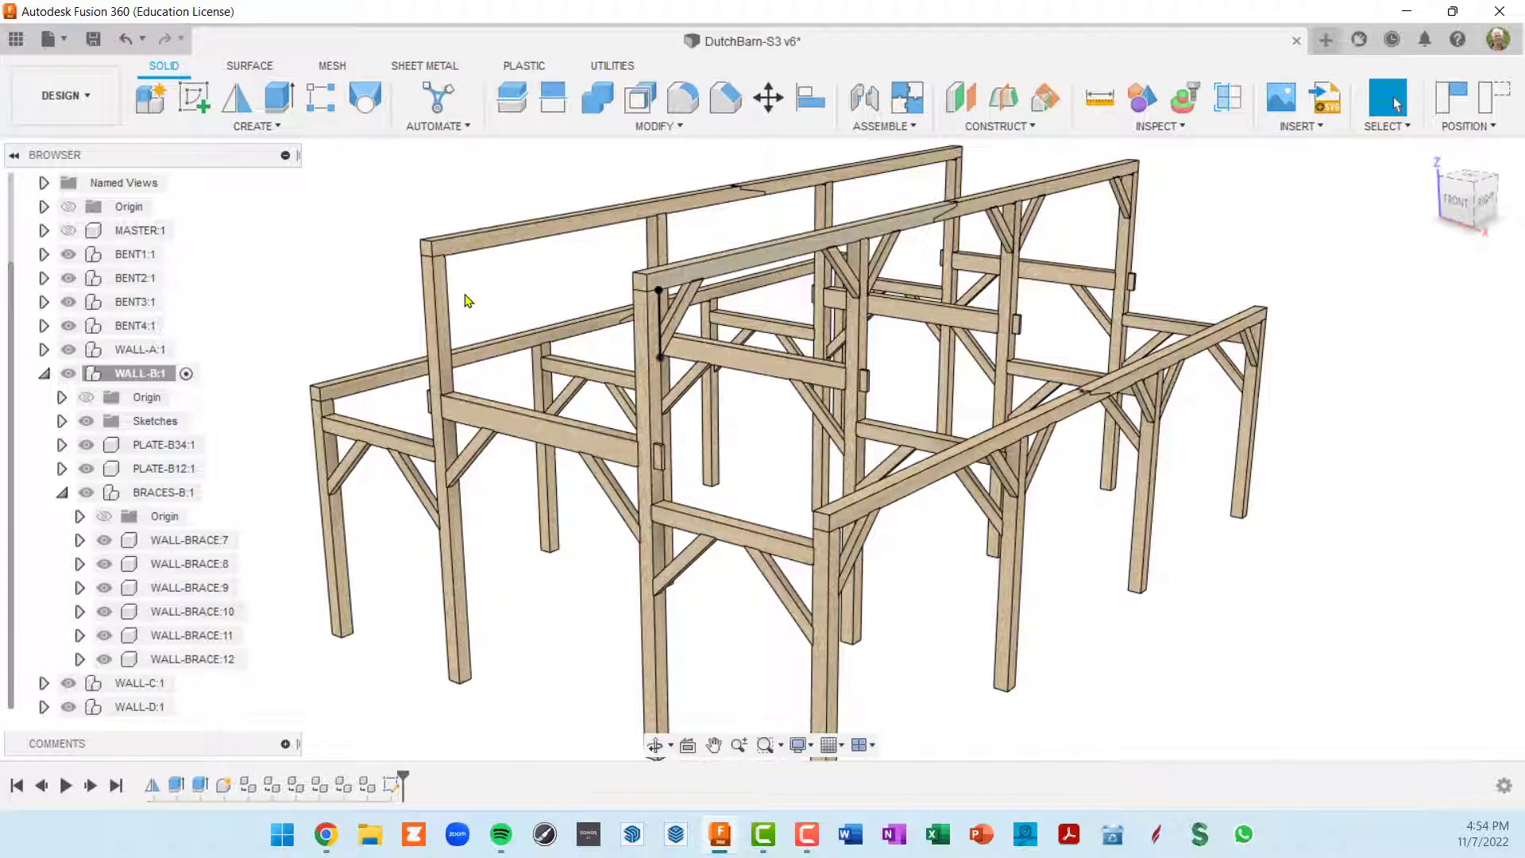
{"action": "middle_click_drag", "start_coordinate": [490, 292], "coordinate": [717, 283], "text": "shift"}
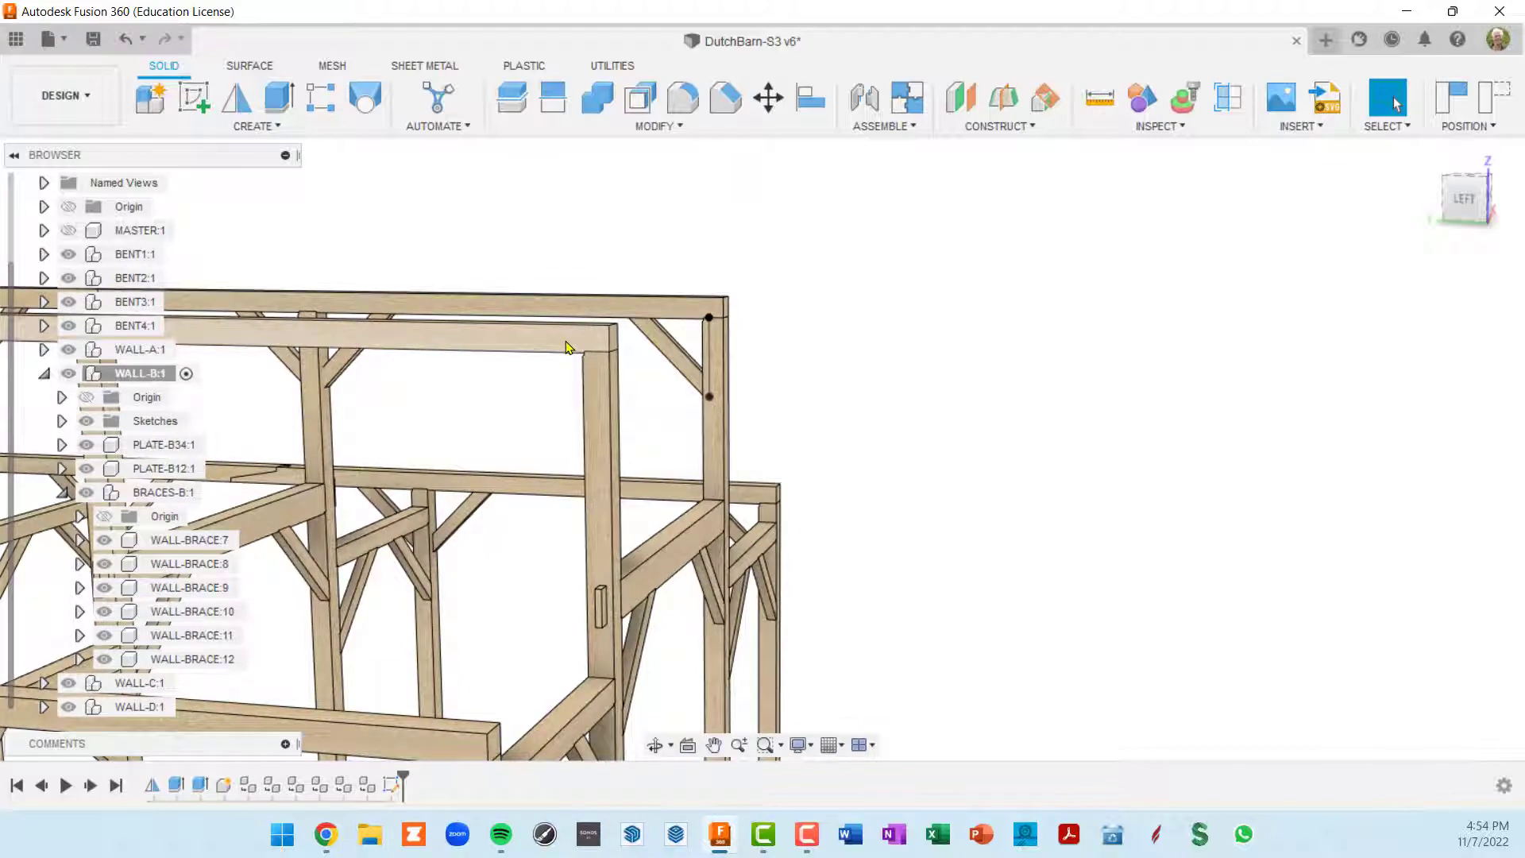
{"action": "scroll", "coordinate": [576, 349], "scroll_direction": "down", "scroll_amount": 4}
{"action": "middle_click_drag", "start_coordinate": [663, 386], "coordinate": [474, 421], "text": "shift"}
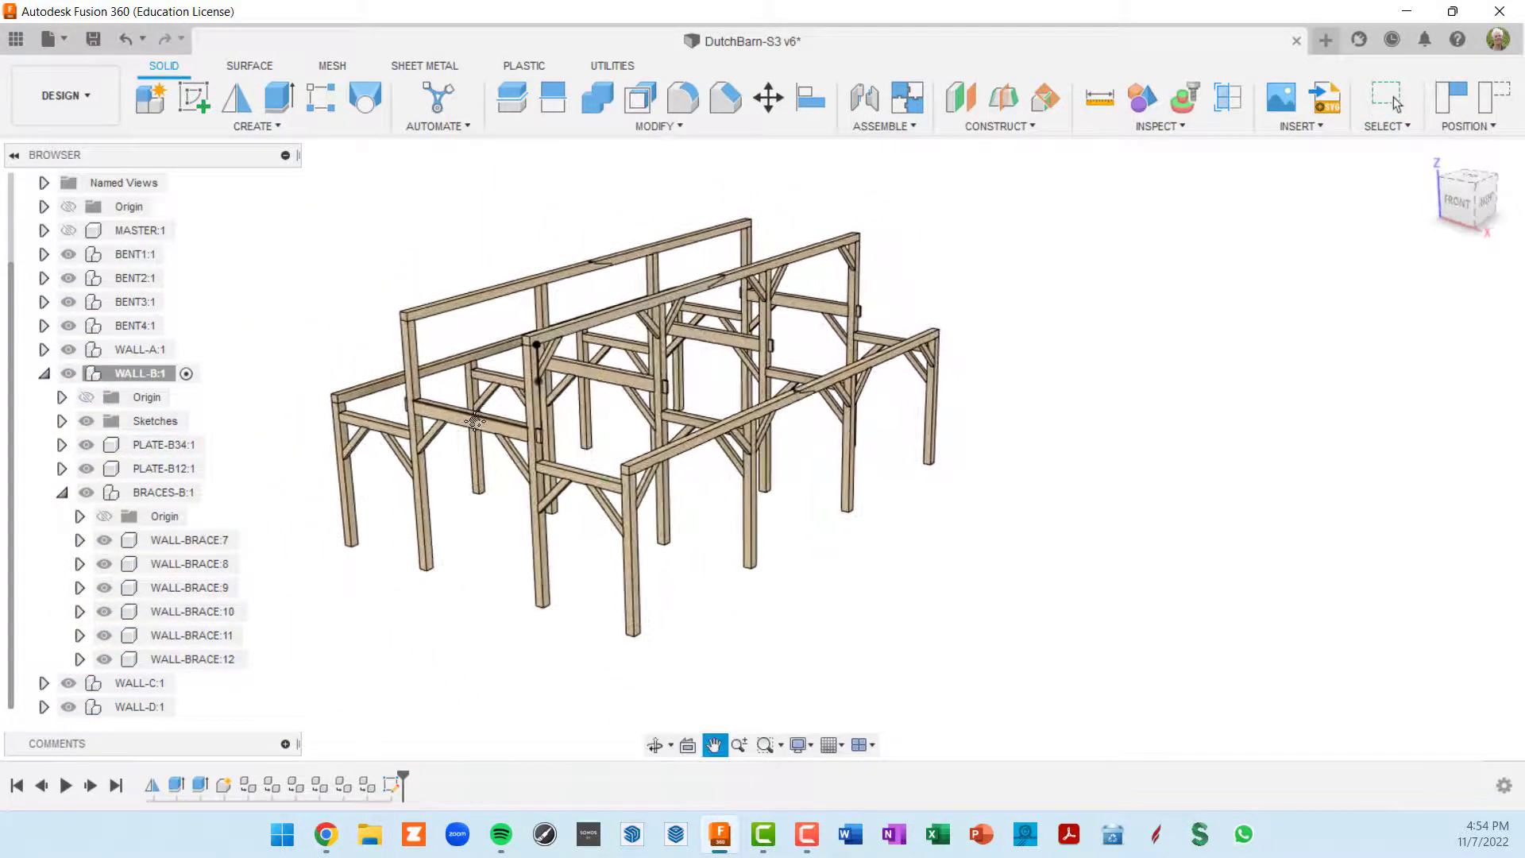
{"action": "key", "text": "Escape"}
{"action": "scroll", "coordinate": [520, 377], "scroll_direction": "up", "scroll_amount": 3}
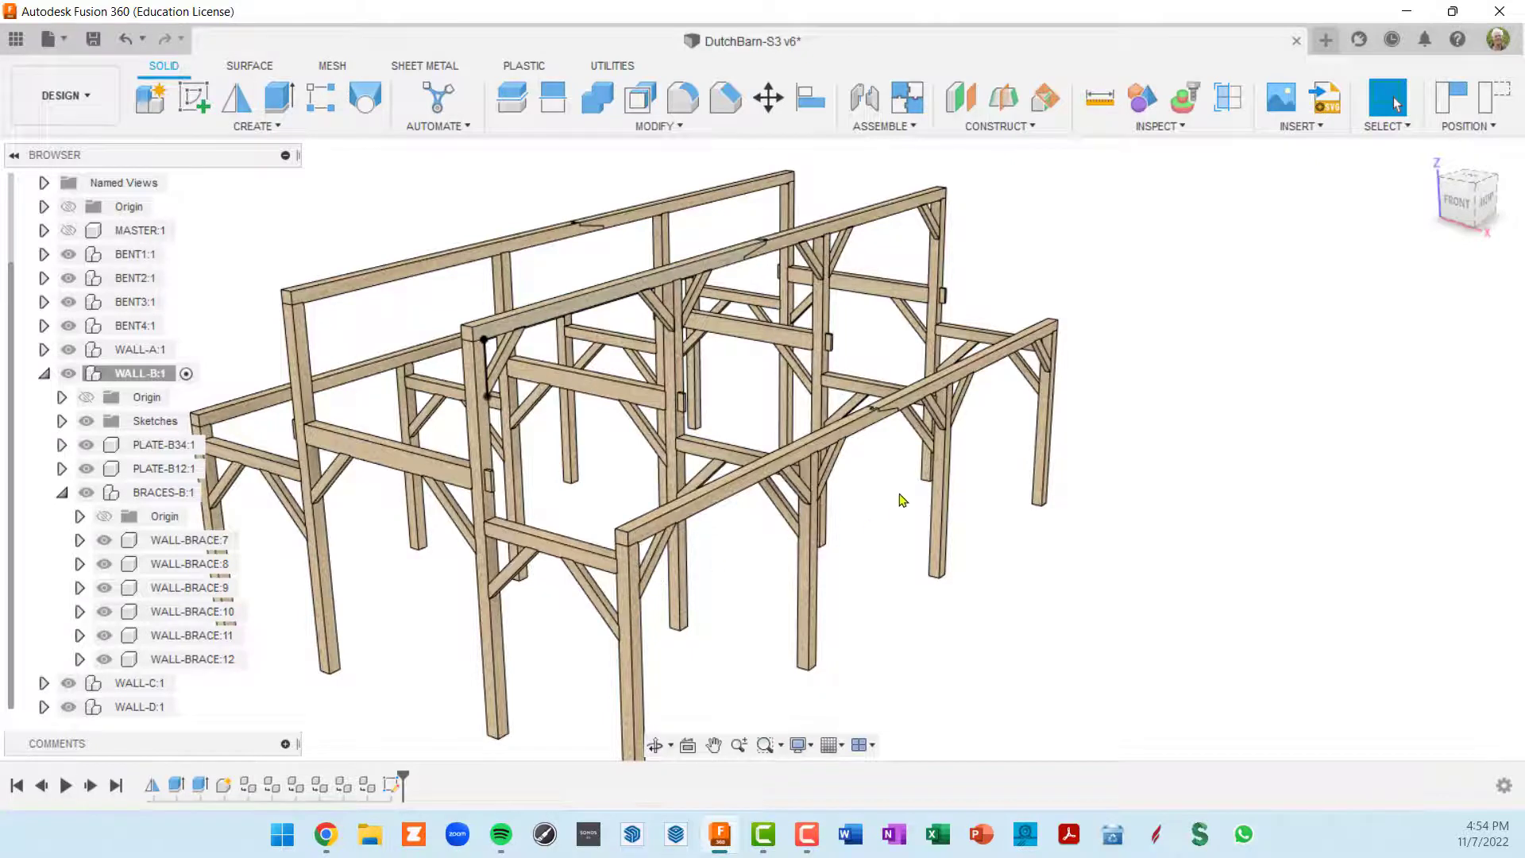
{"action": "middle_click_drag", "start_coordinate": [396, 494], "coordinate": [599, 445]}
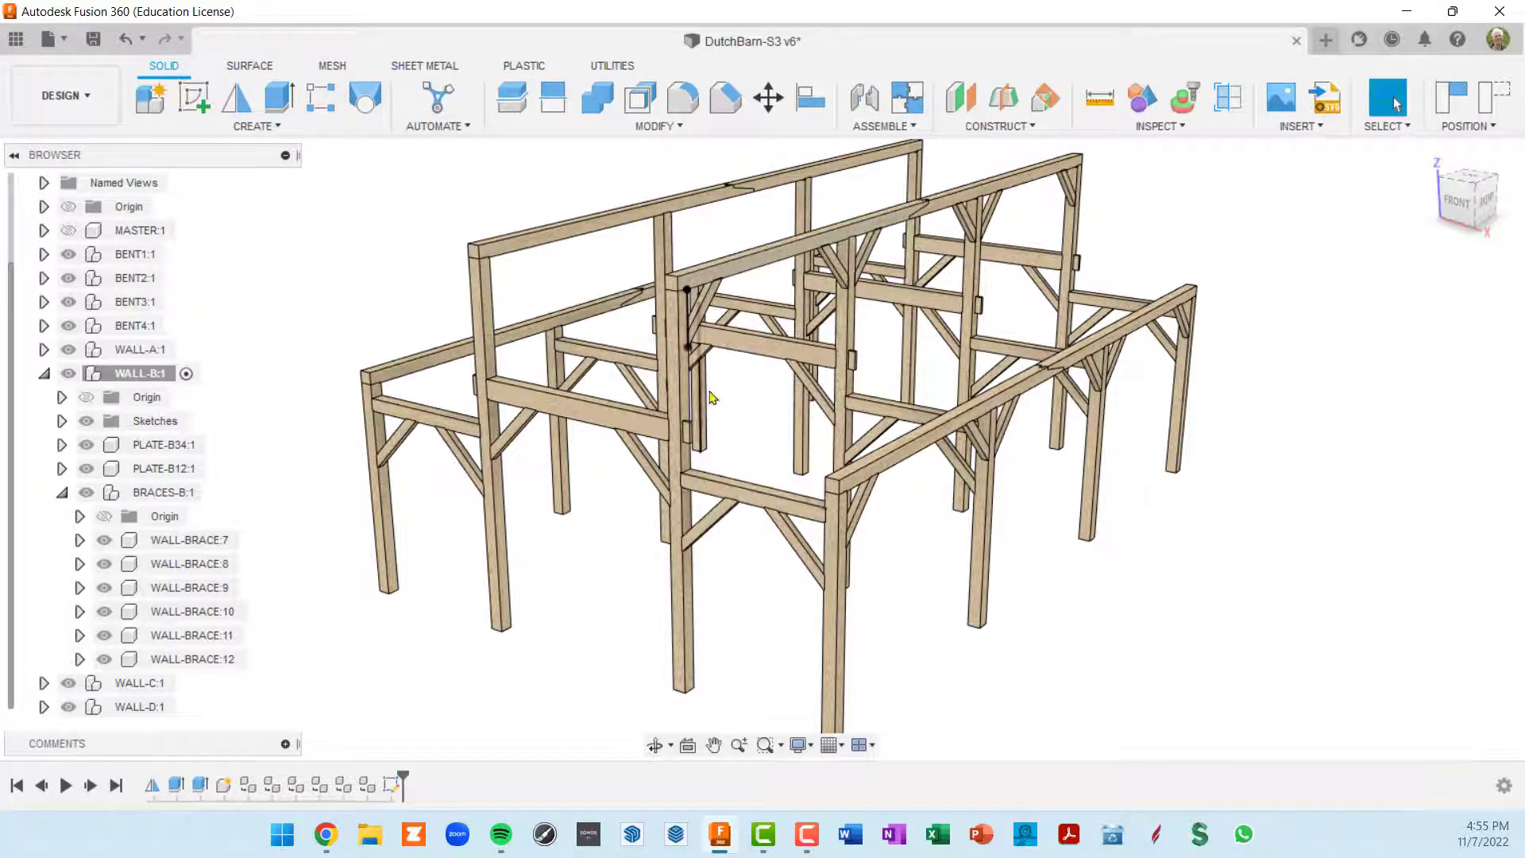
Step: Hide the Sketches folder of WALL-B and collapse WALL-B in the browser
{"action": "scroll", "coordinate": [705, 343], "scroll_direction": "up", "scroll_amount": 2}
{"action": "left_click", "coordinate": [683, 320]}
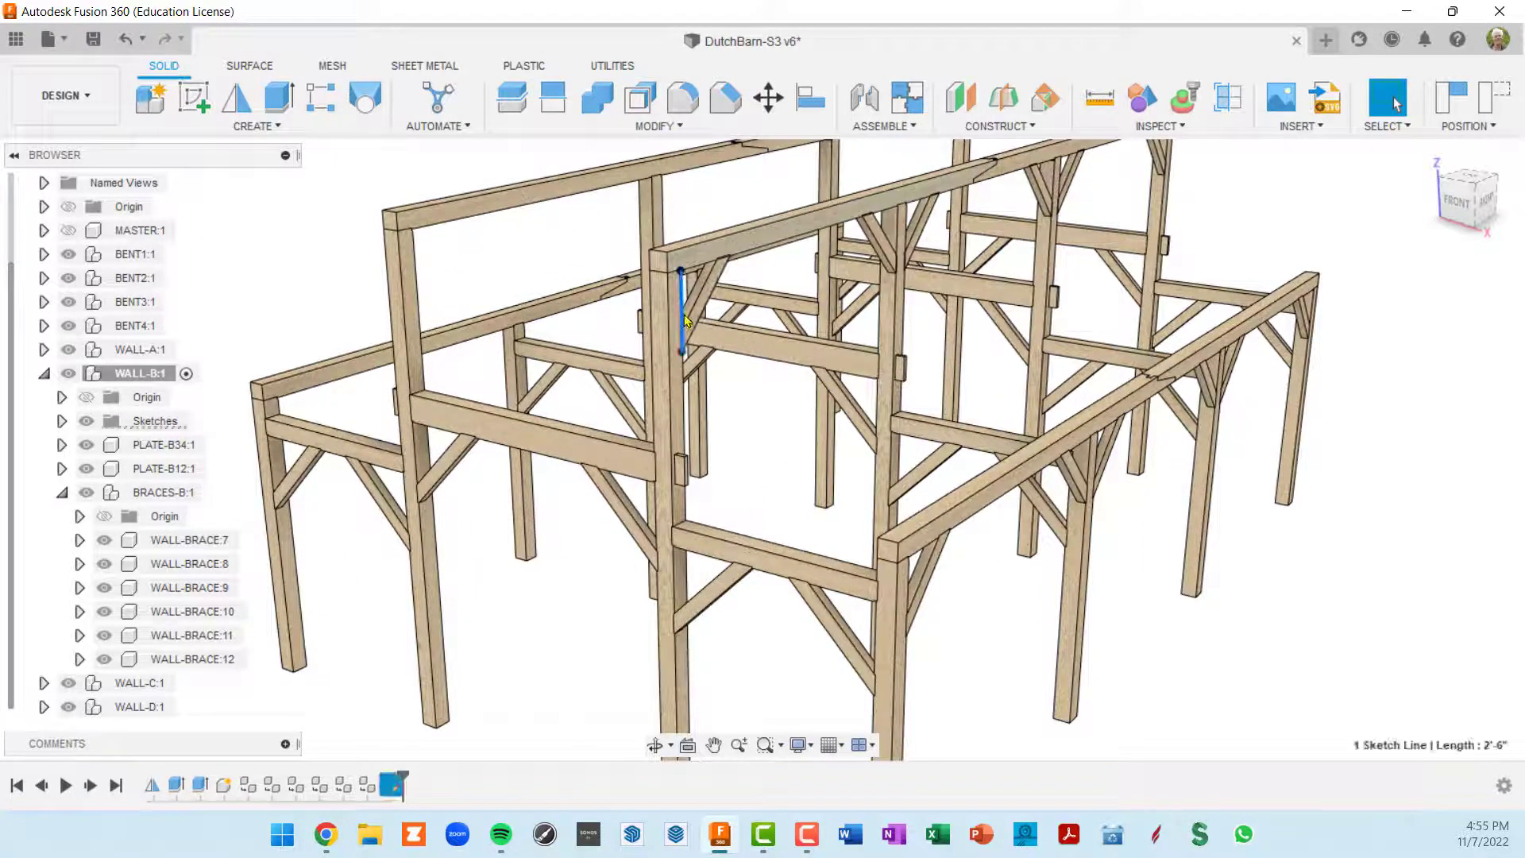
{"action": "left_click", "coordinate": [61, 422]}
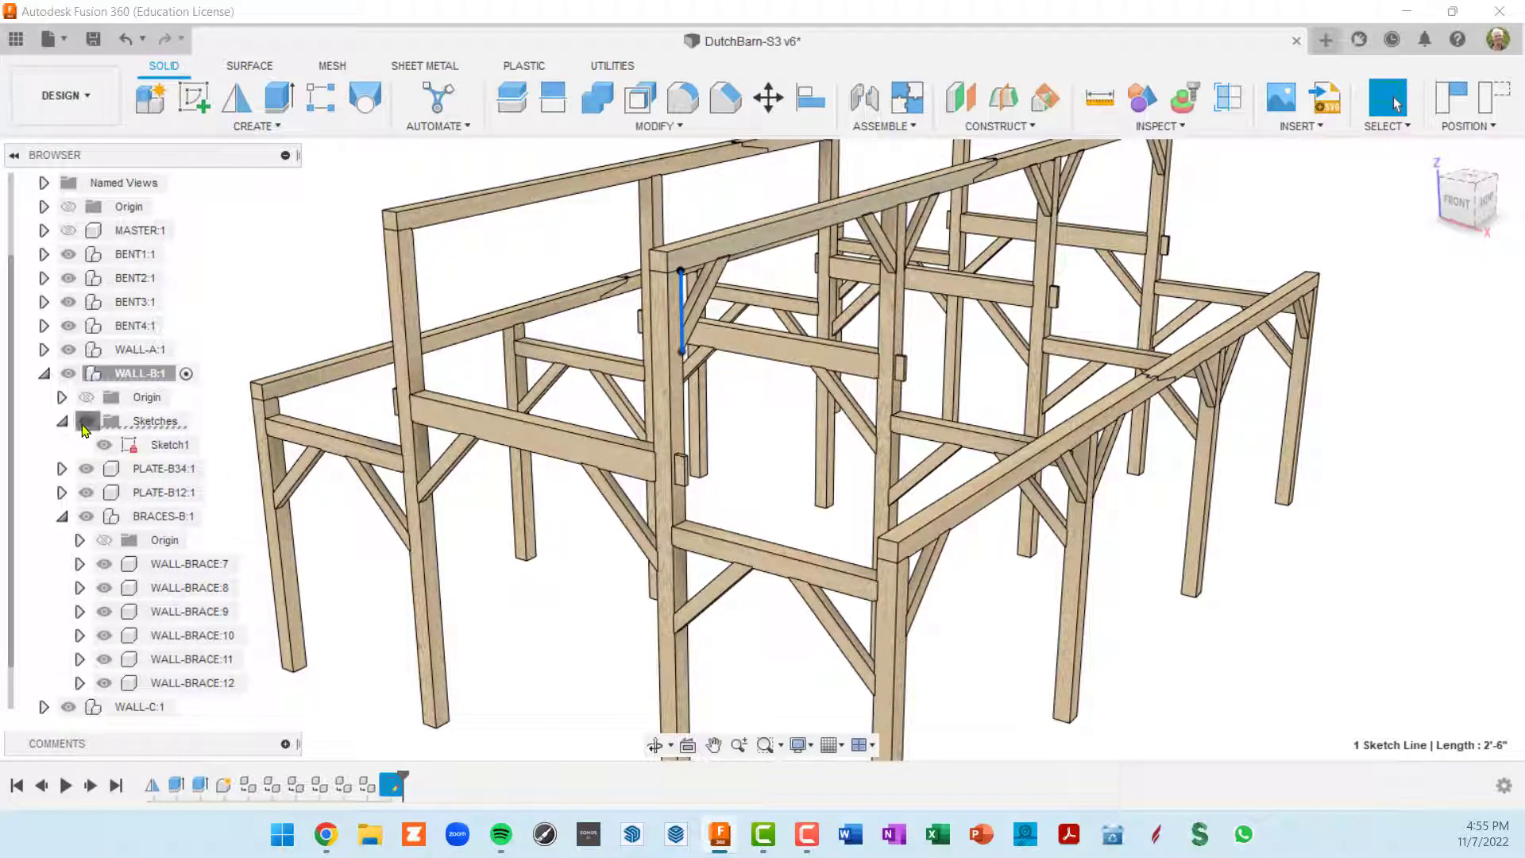
{"action": "left_click", "coordinate": [84, 422]}
{"action": "left_click", "coordinate": [45, 375]}
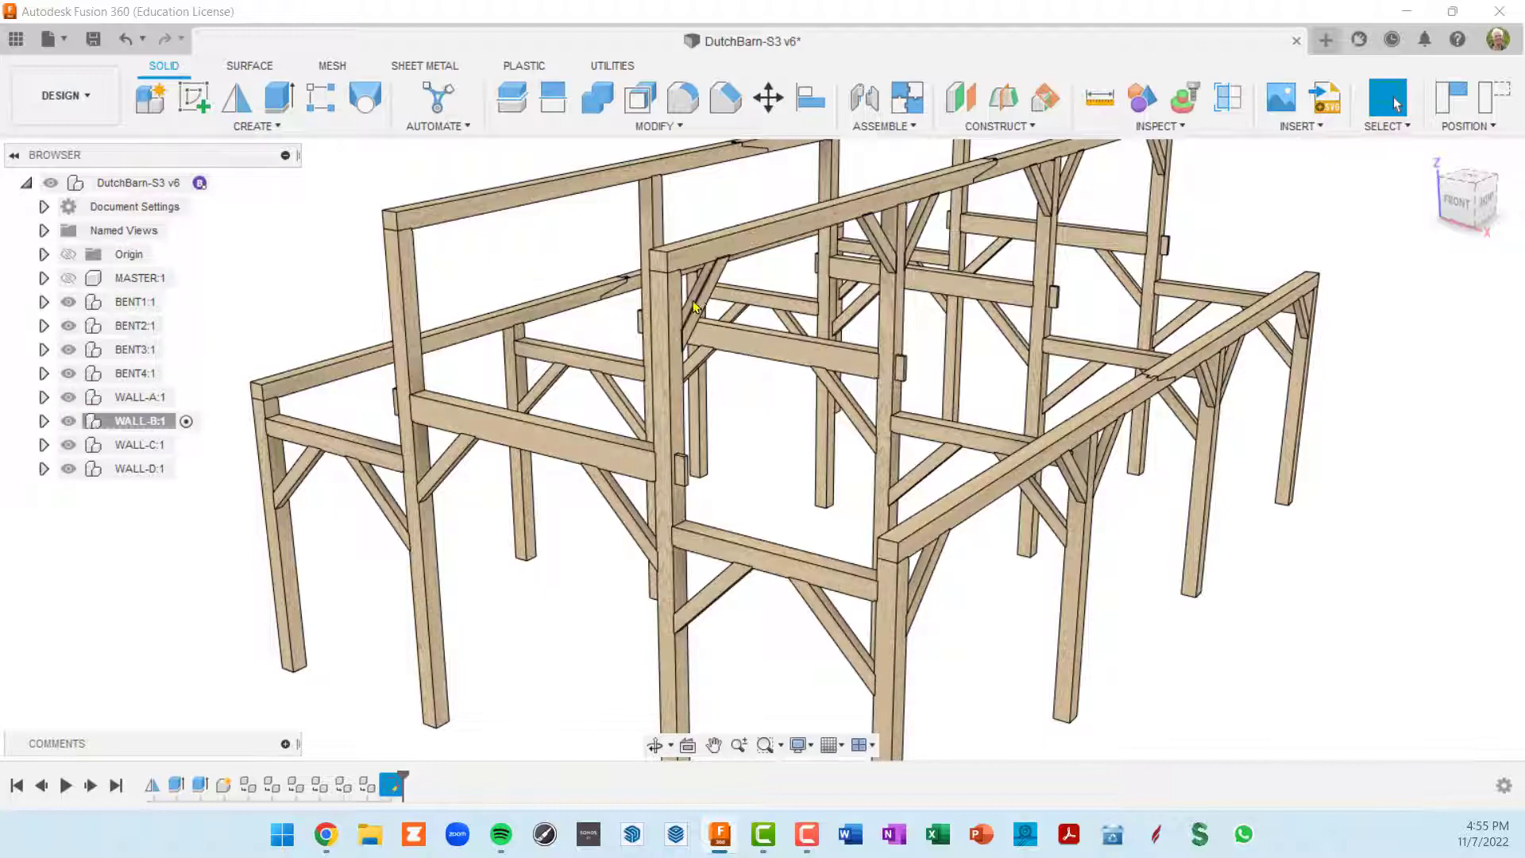
Step: Expand WALL-B and highlight WALL-BRACE:7 through WALL-BRACE:12 to examine their positions along the wall
{"action": "scroll", "coordinate": [705, 308], "scroll_direction": "up", "scroll_amount": 3}
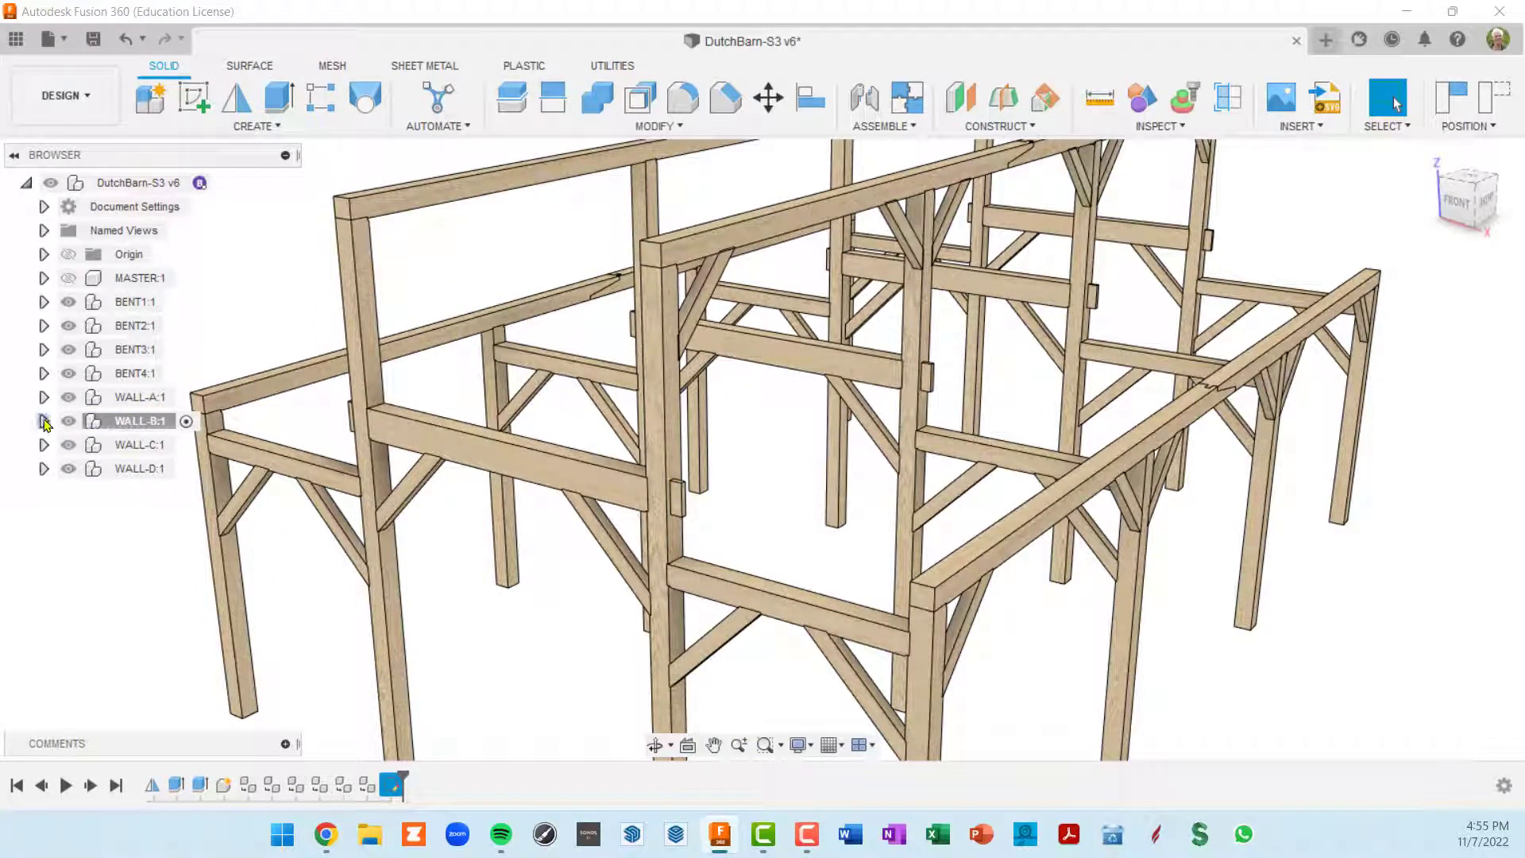
{"action": "left_click", "coordinate": [44, 421]}
{"action": "scroll", "coordinate": [48, 429], "scroll_direction": "down", "scroll_amount": 1}
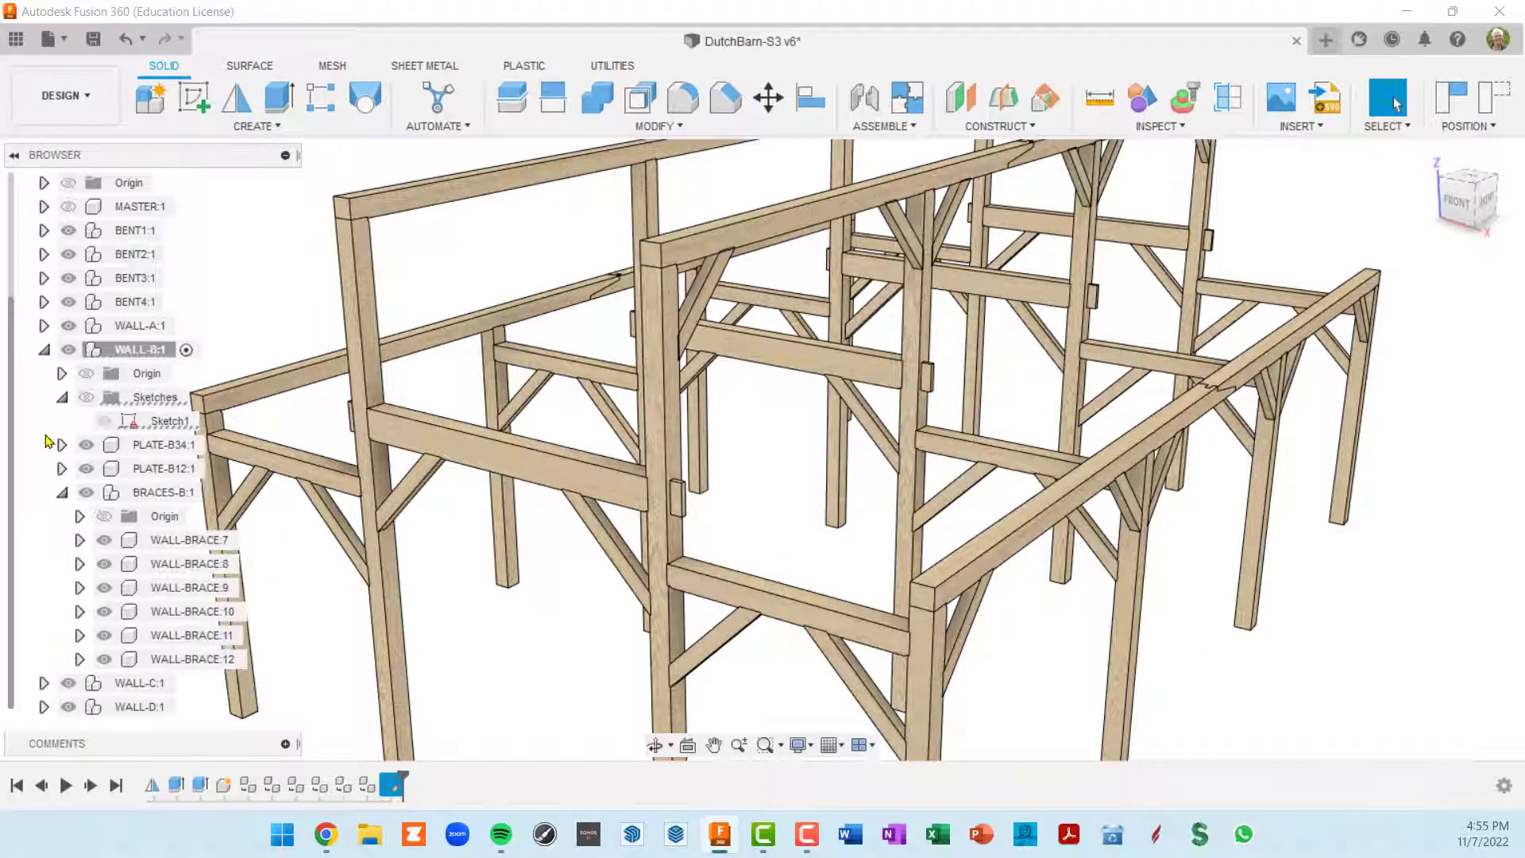
{"action": "left_click", "coordinate": [165, 548]}
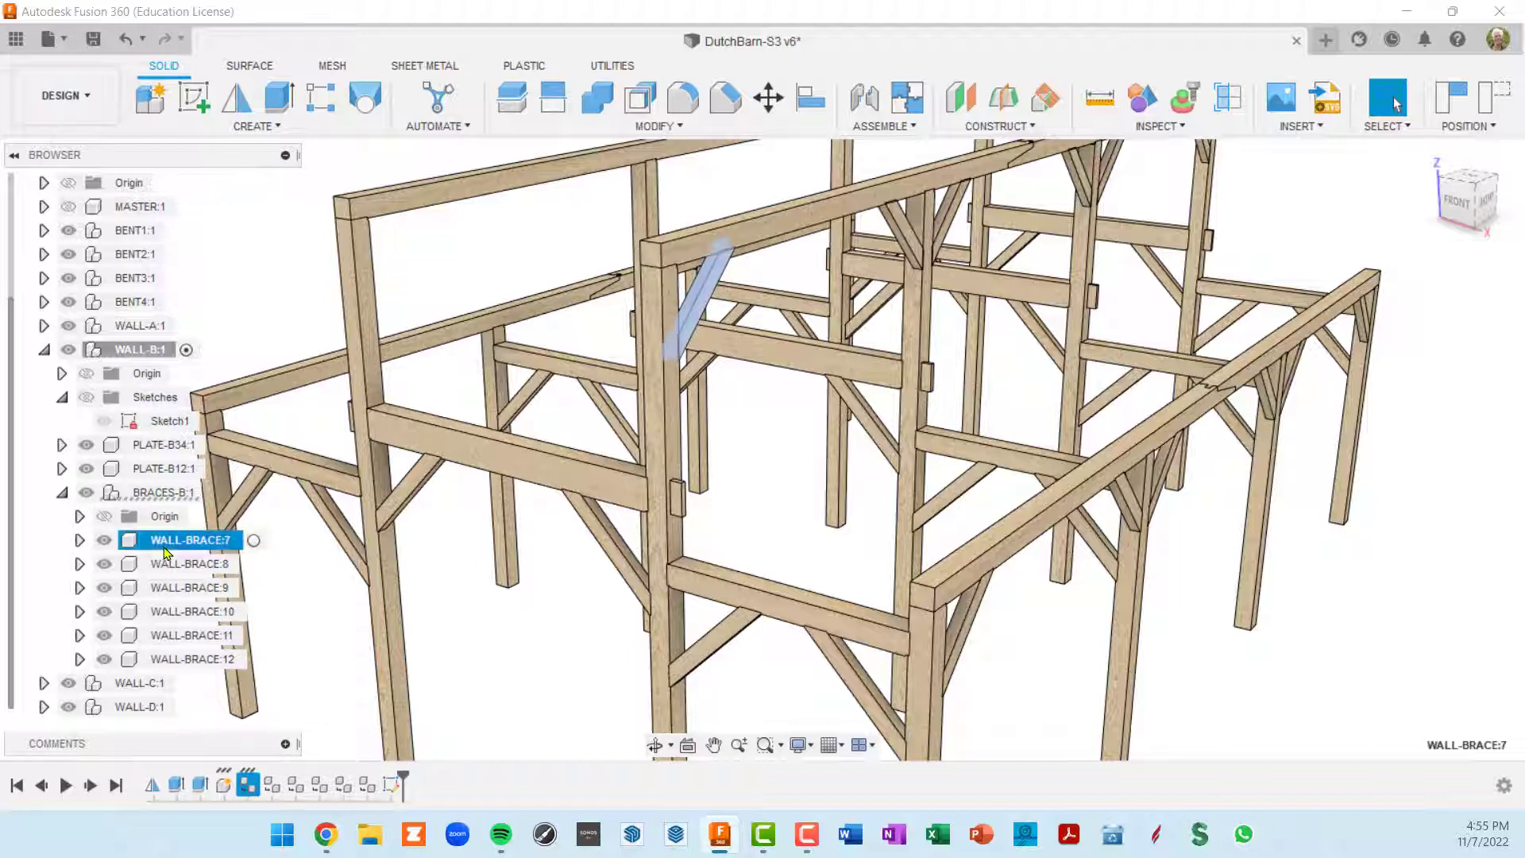
{"action": "left_click", "coordinate": [191, 662], "text": "shift"}
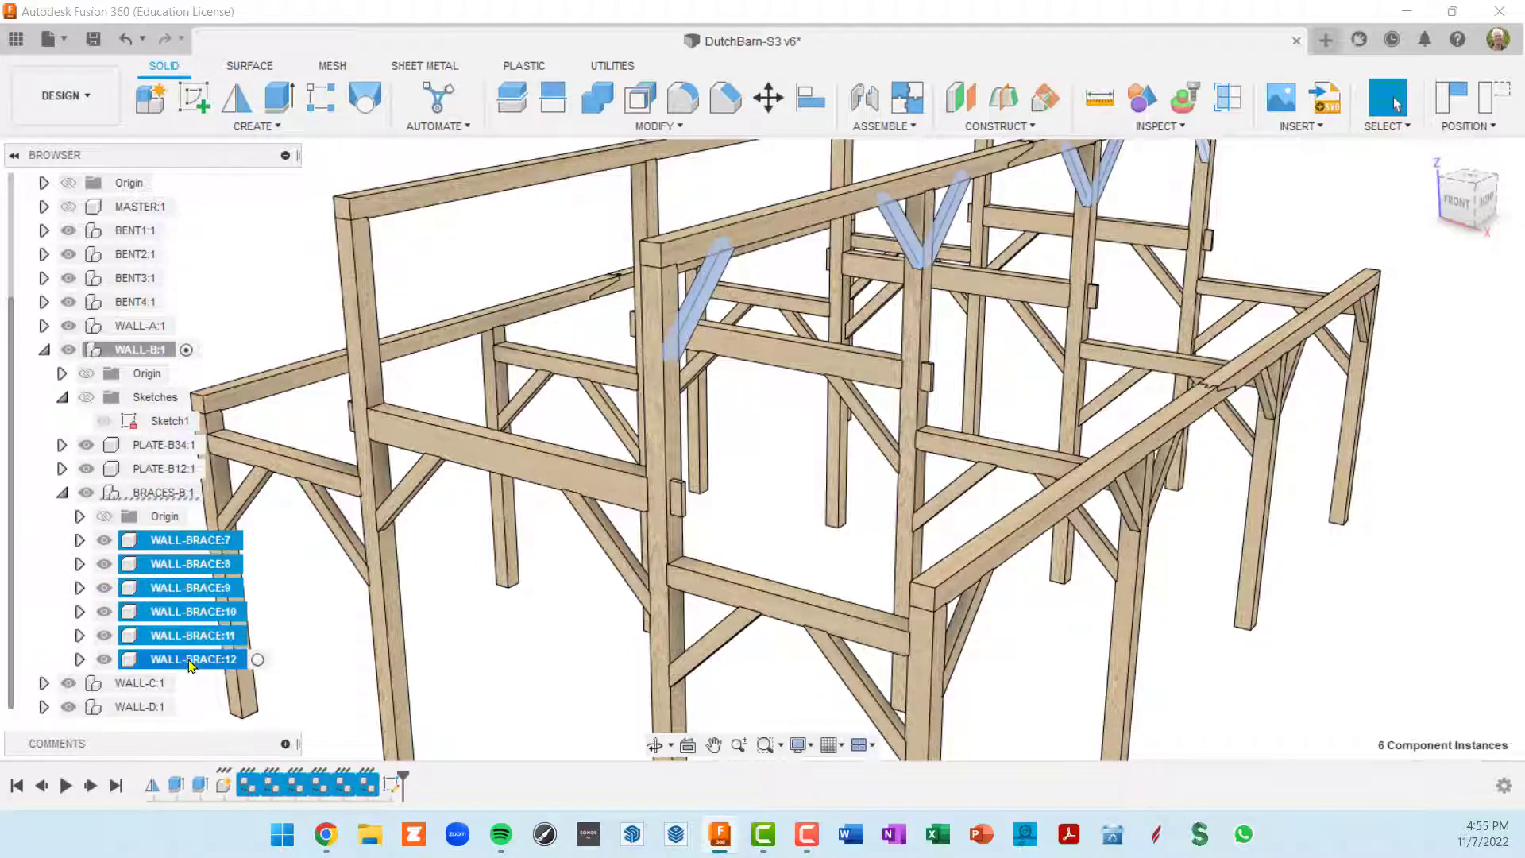
{"action": "scroll", "coordinate": [297, 597], "scroll_direction": "down", "scroll_amount": 2}
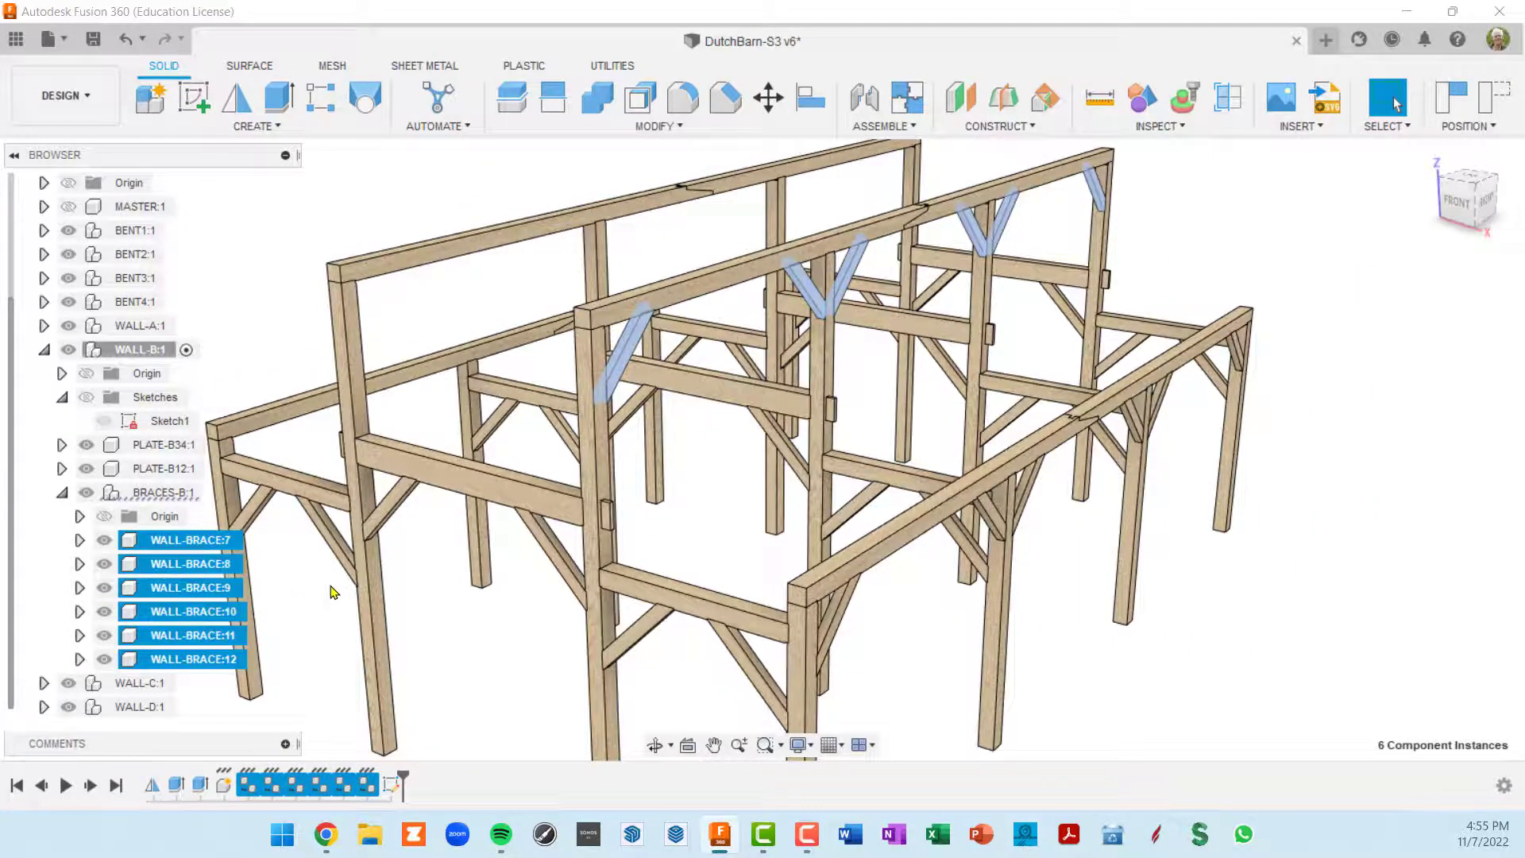
{"action": "middle_click_drag", "start_coordinate": [333, 593], "coordinate": [588, 451], "text": "shift"}
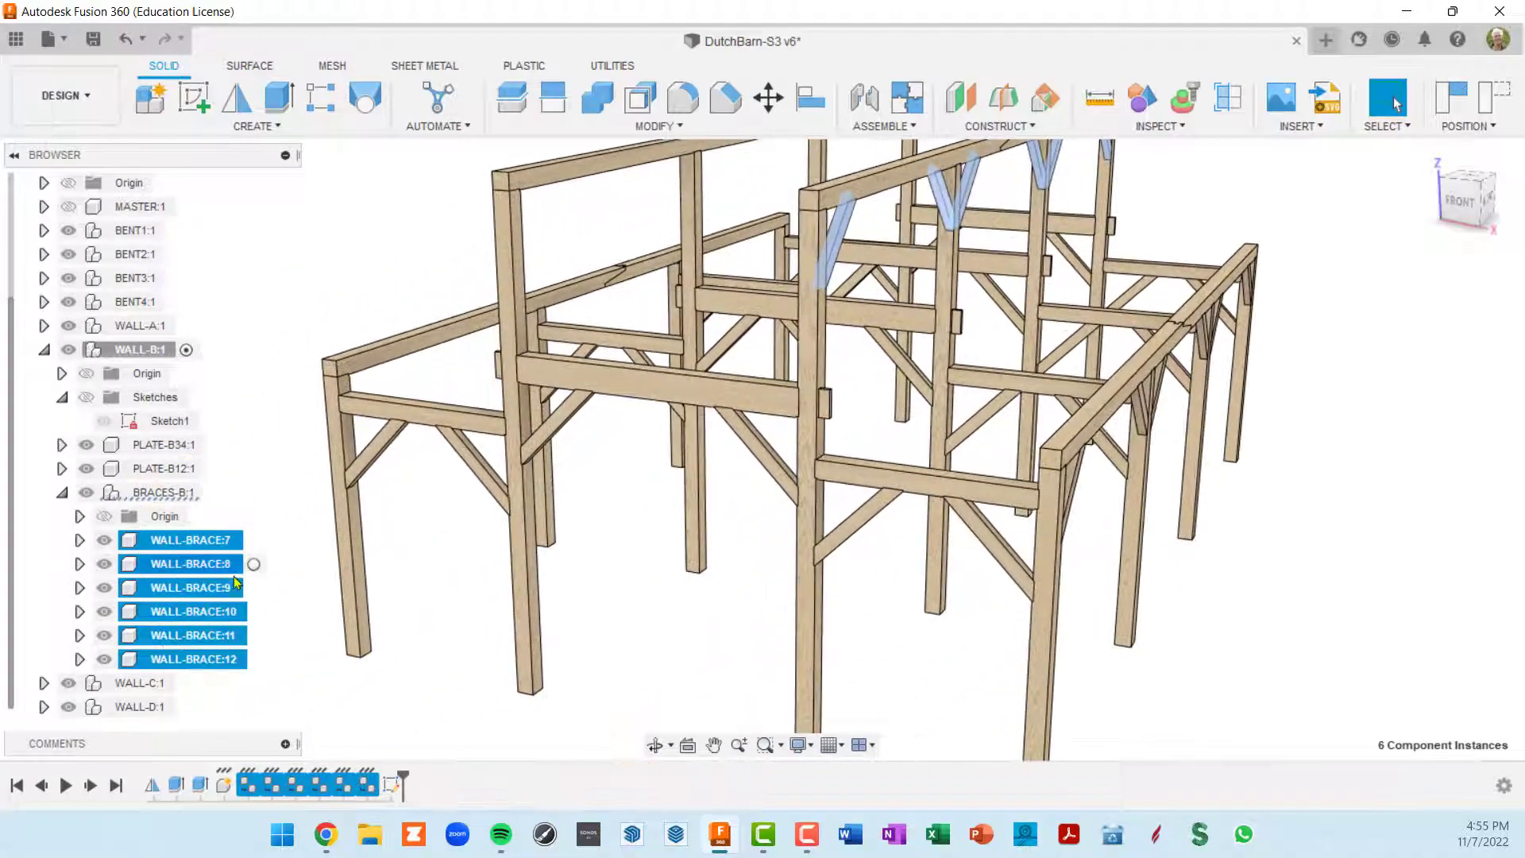
Step: Activate the WALL-C component
{"action": "left_click", "coordinate": [187, 684]}
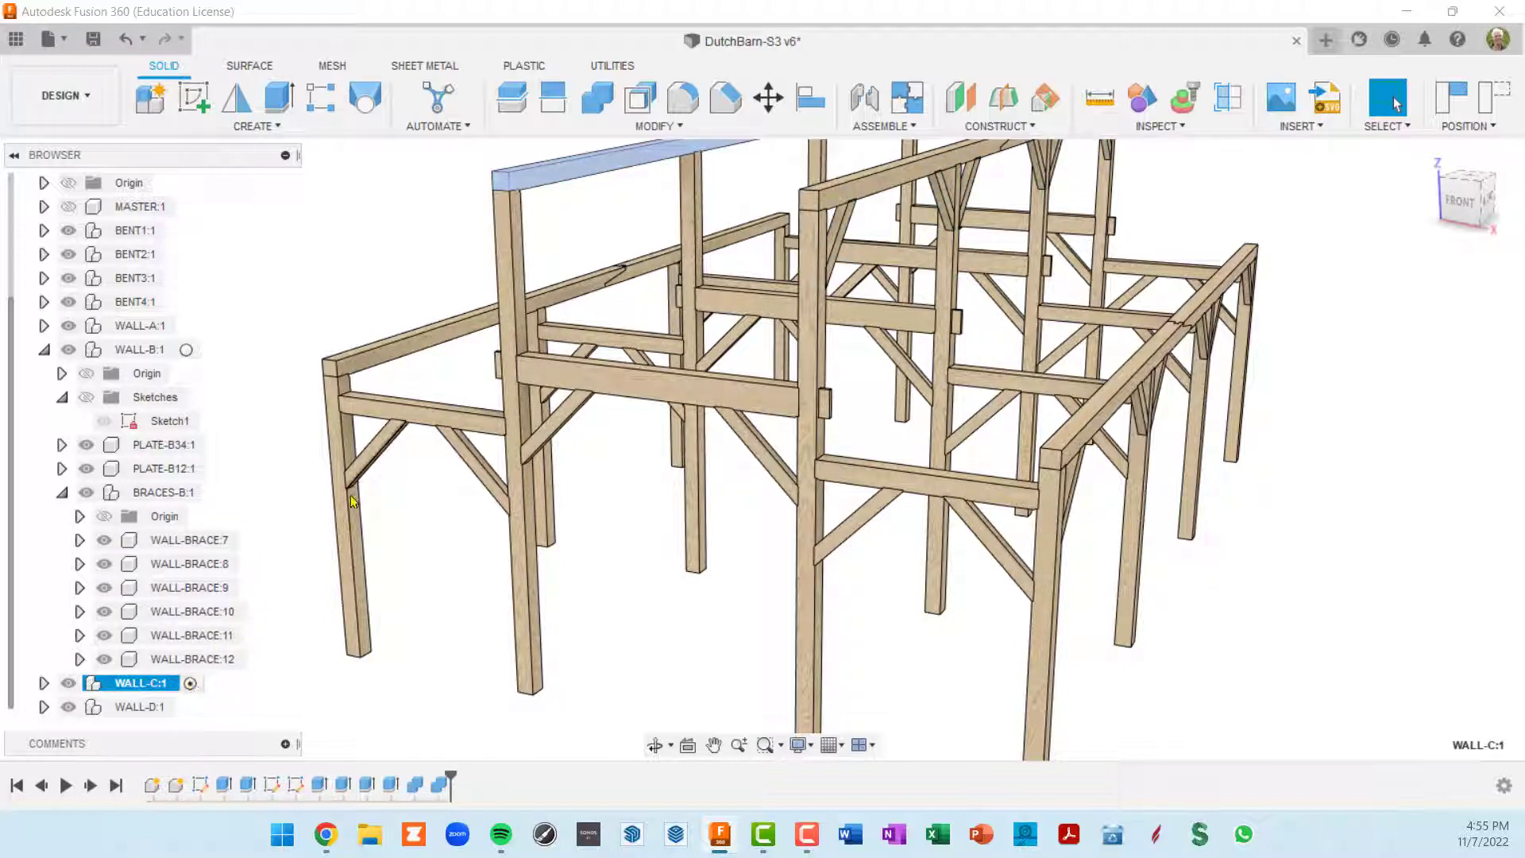
{"action": "scroll", "coordinate": [333, 611], "scroll_direction": "down", "scroll_amount": 2}
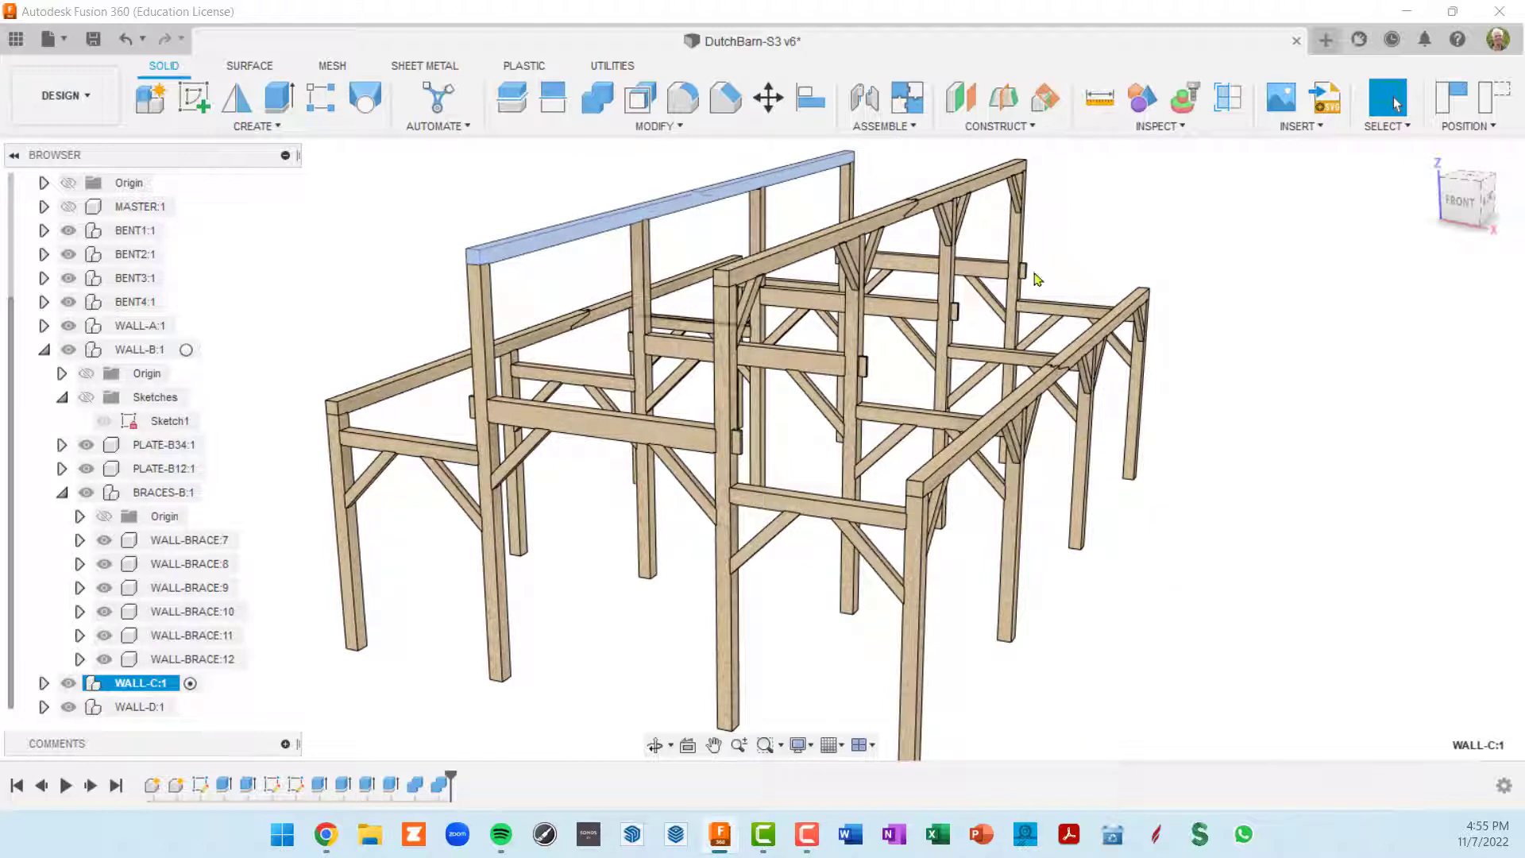
Step: Create an internal component named BRACES-C inside WALL-C
{"action": "middle_click_drag", "start_coordinate": [406, 330], "coordinate": [398, 346]}
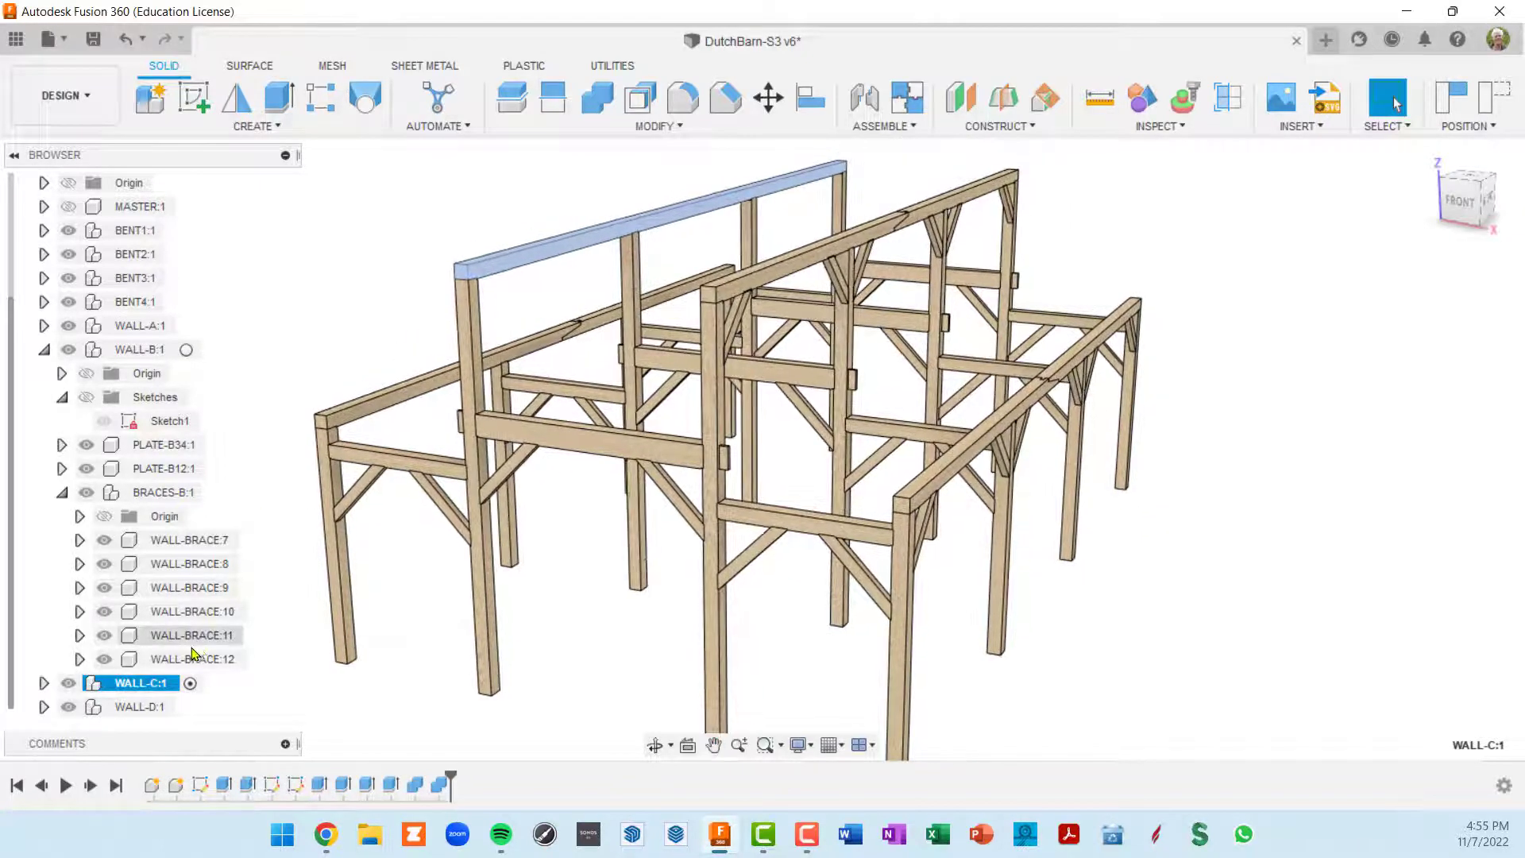
{"action": "left_click", "coordinate": [42, 683]}
{"action": "scroll", "coordinate": [122, 681], "scroll_direction": "down", "scroll_amount": 2}
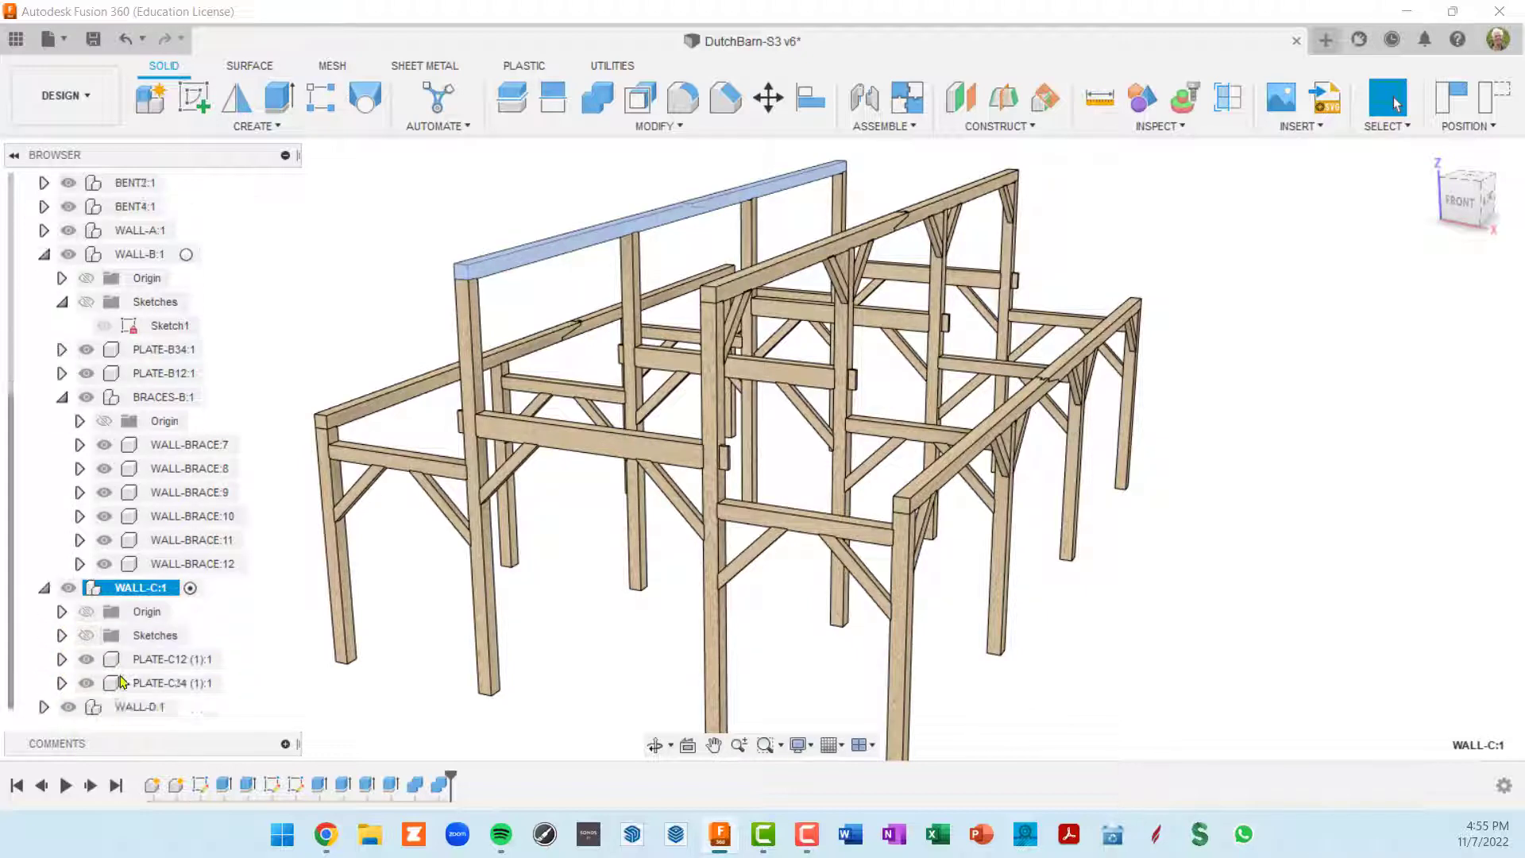
{"action": "left_click", "coordinate": [147, 105]}
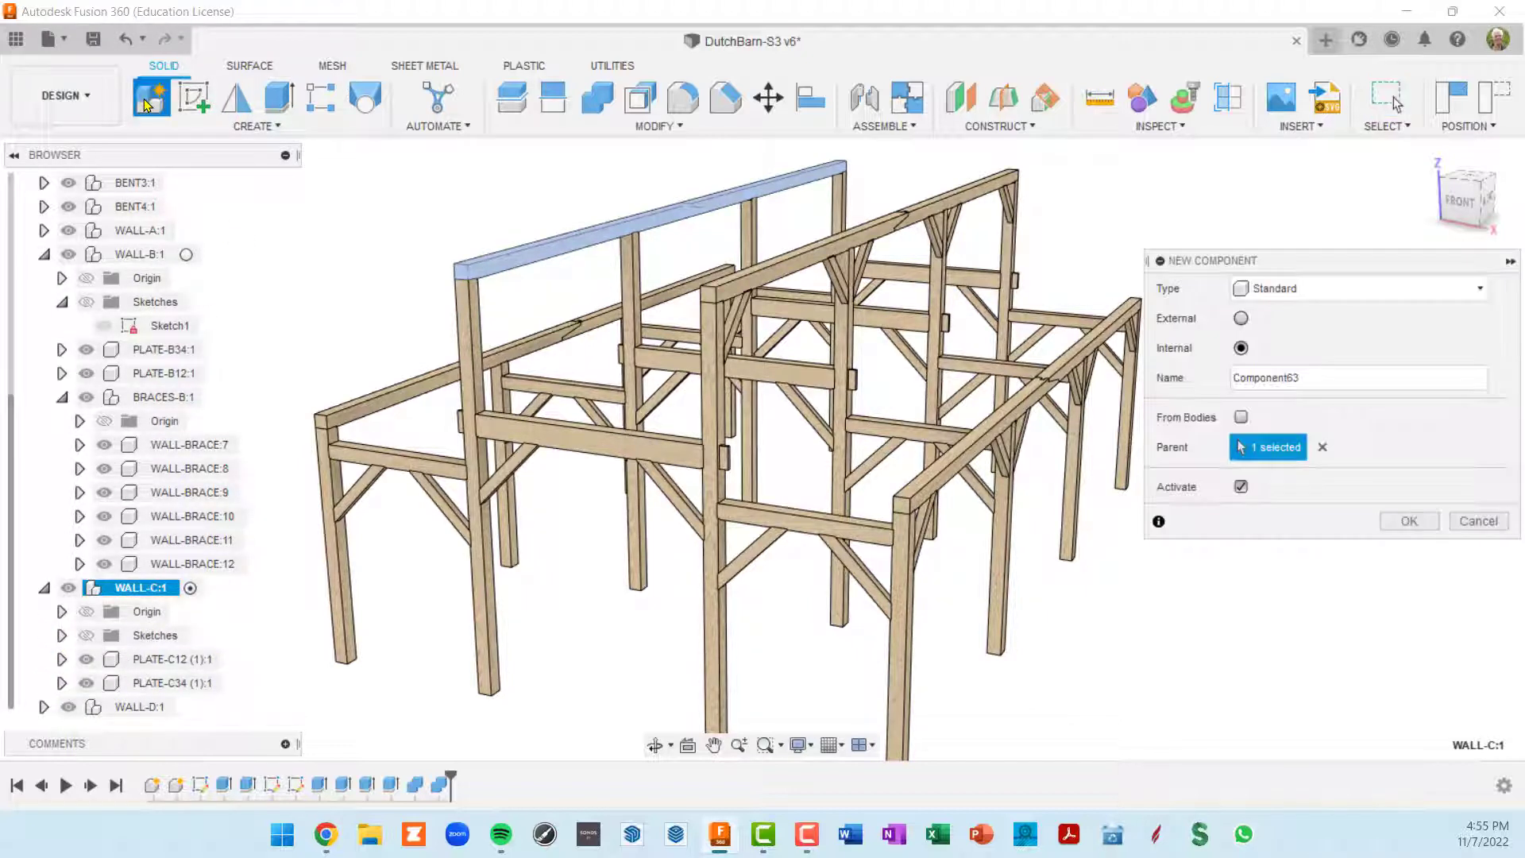
{"action": "left_click", "coordinate": [1319, 377]}
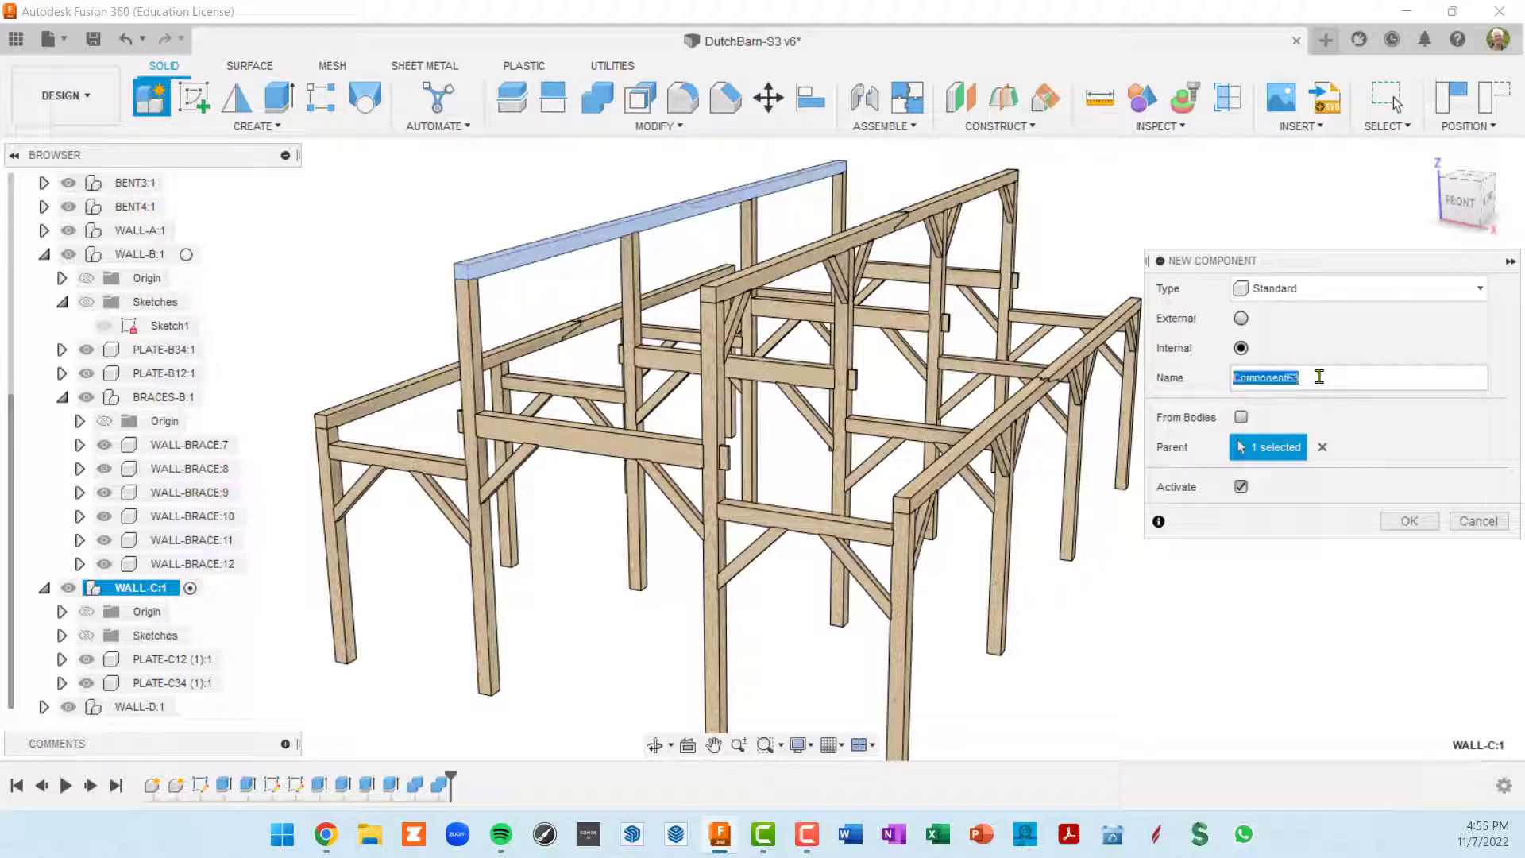
{"action": "type", "text": "BRACES-C"}
{"action": "key", "text": "Return"}
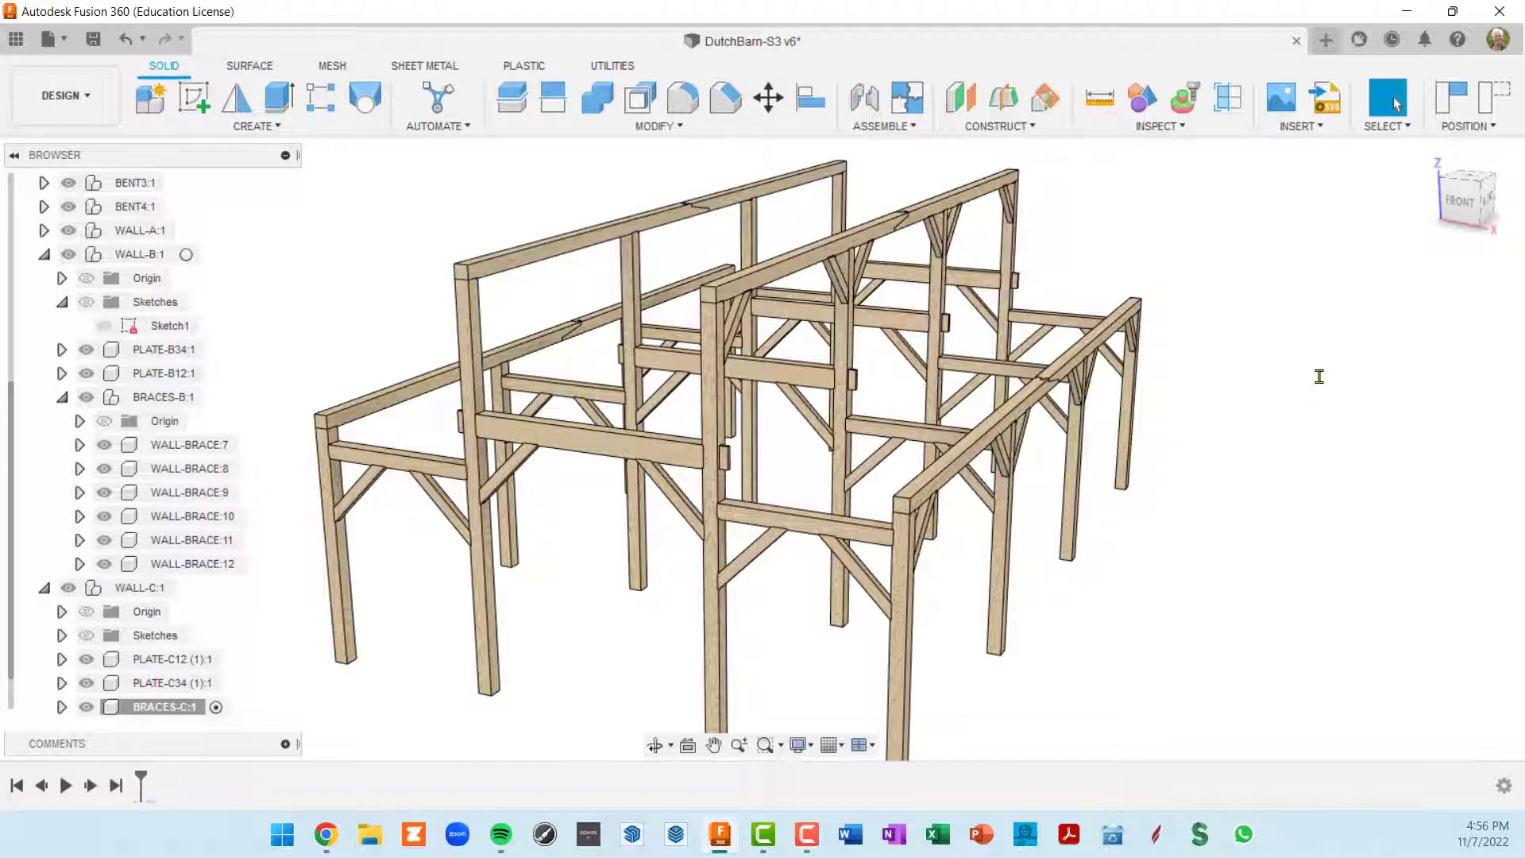
Step: Start mirroring with BRACES-C active and capture the current positions of the moved components
{"action": "scroll", "coordinate": [286, 635], "scroll_direction": "down", "scroll_amount": 1}
{"action": "middle_click_drag", "start_coordinate": [281, 633], "coordinate": [244, 591]}
{"action": "left_click", "coordinate": [211, 707]}
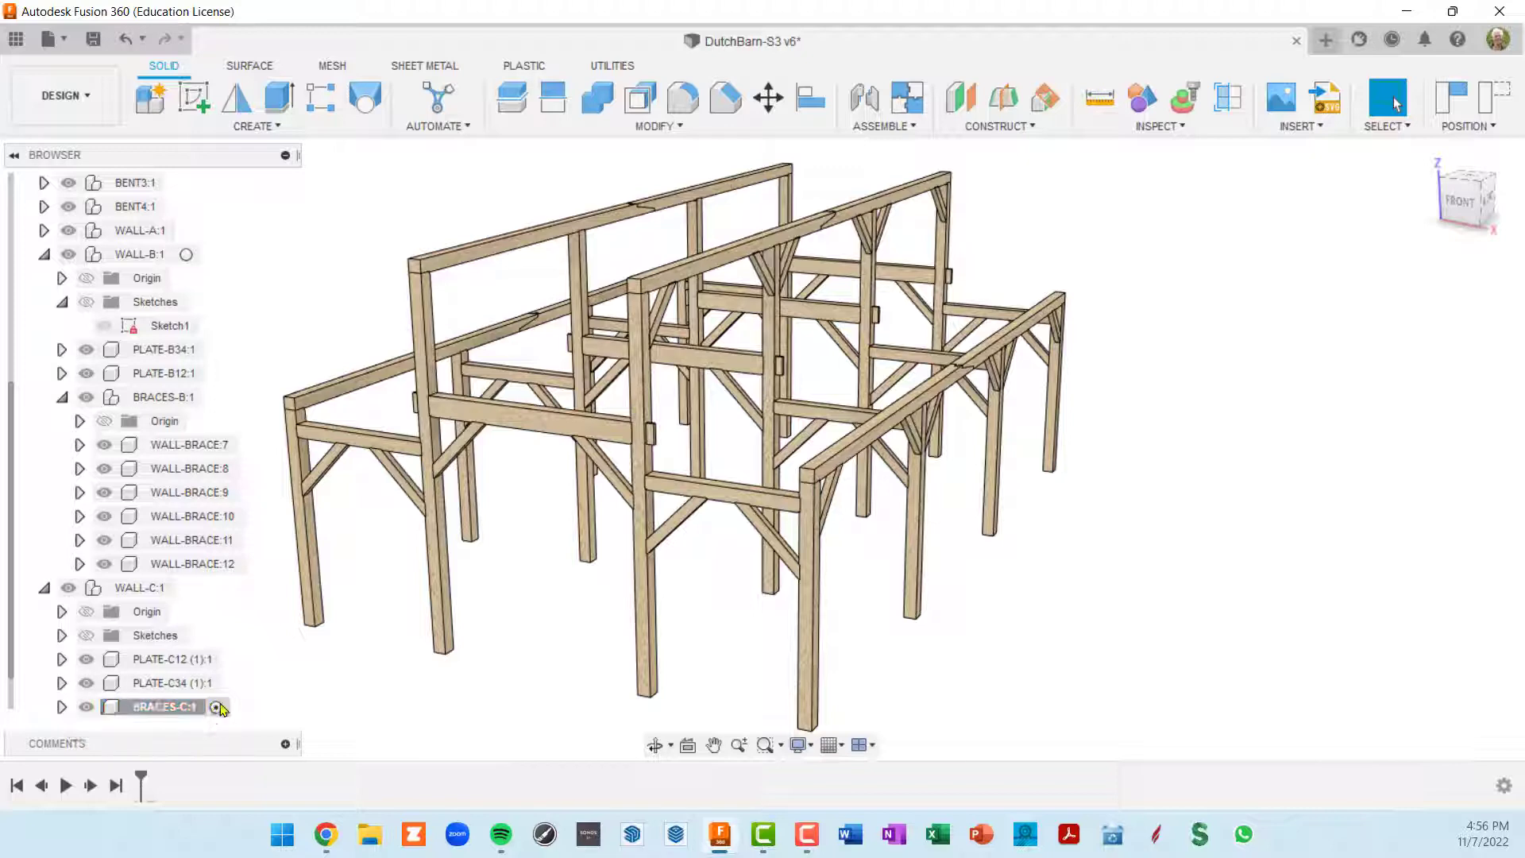
{"action": "left_click", "coordinate": [236, 99]}
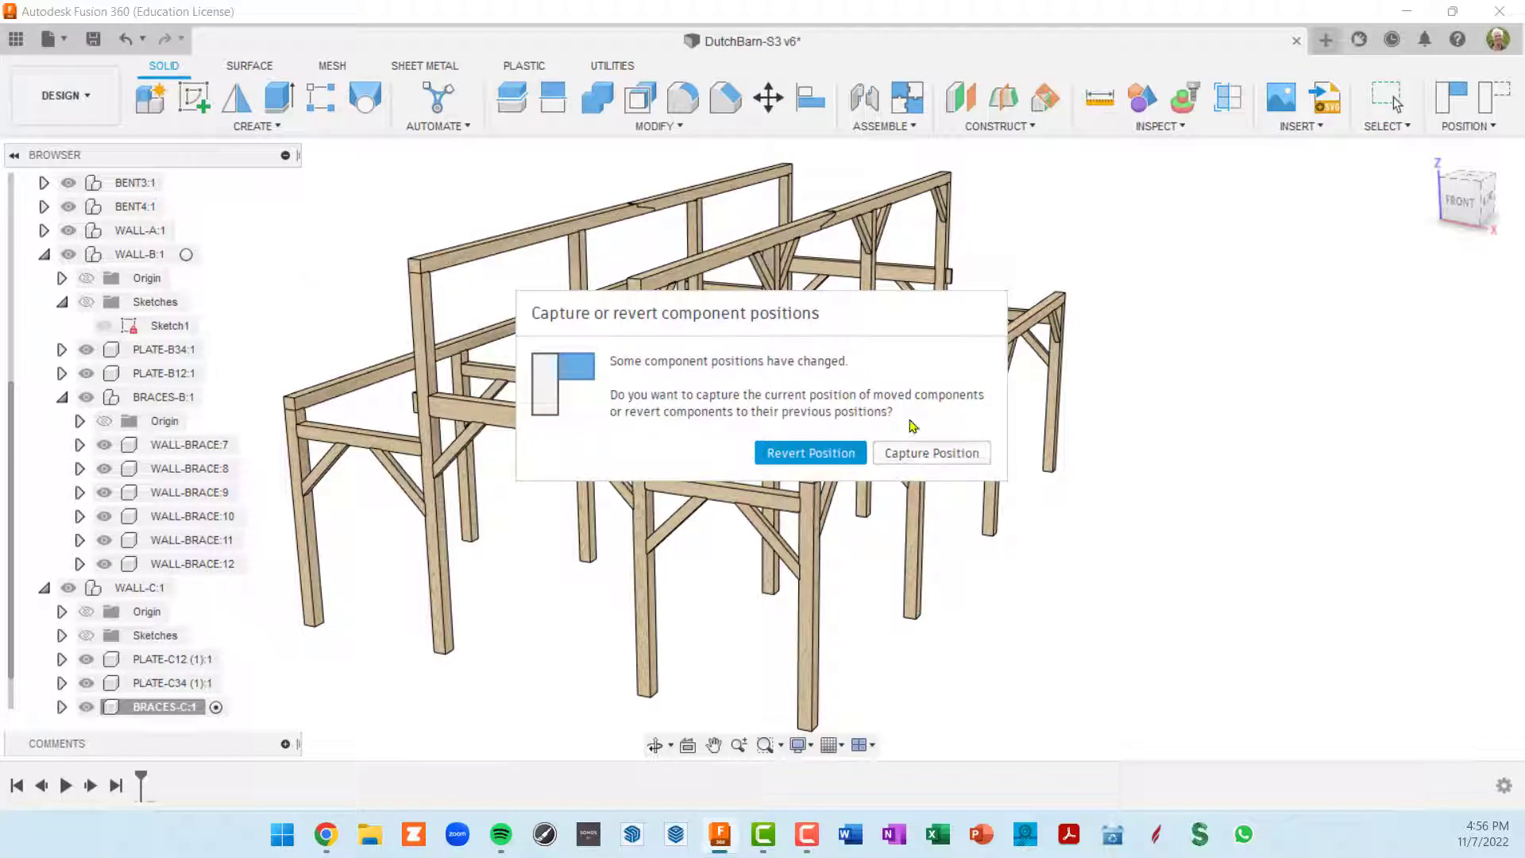
{"action": "left_click_drag", "start_coordinate": [860, 296], "coordinate": [1256, 375]}
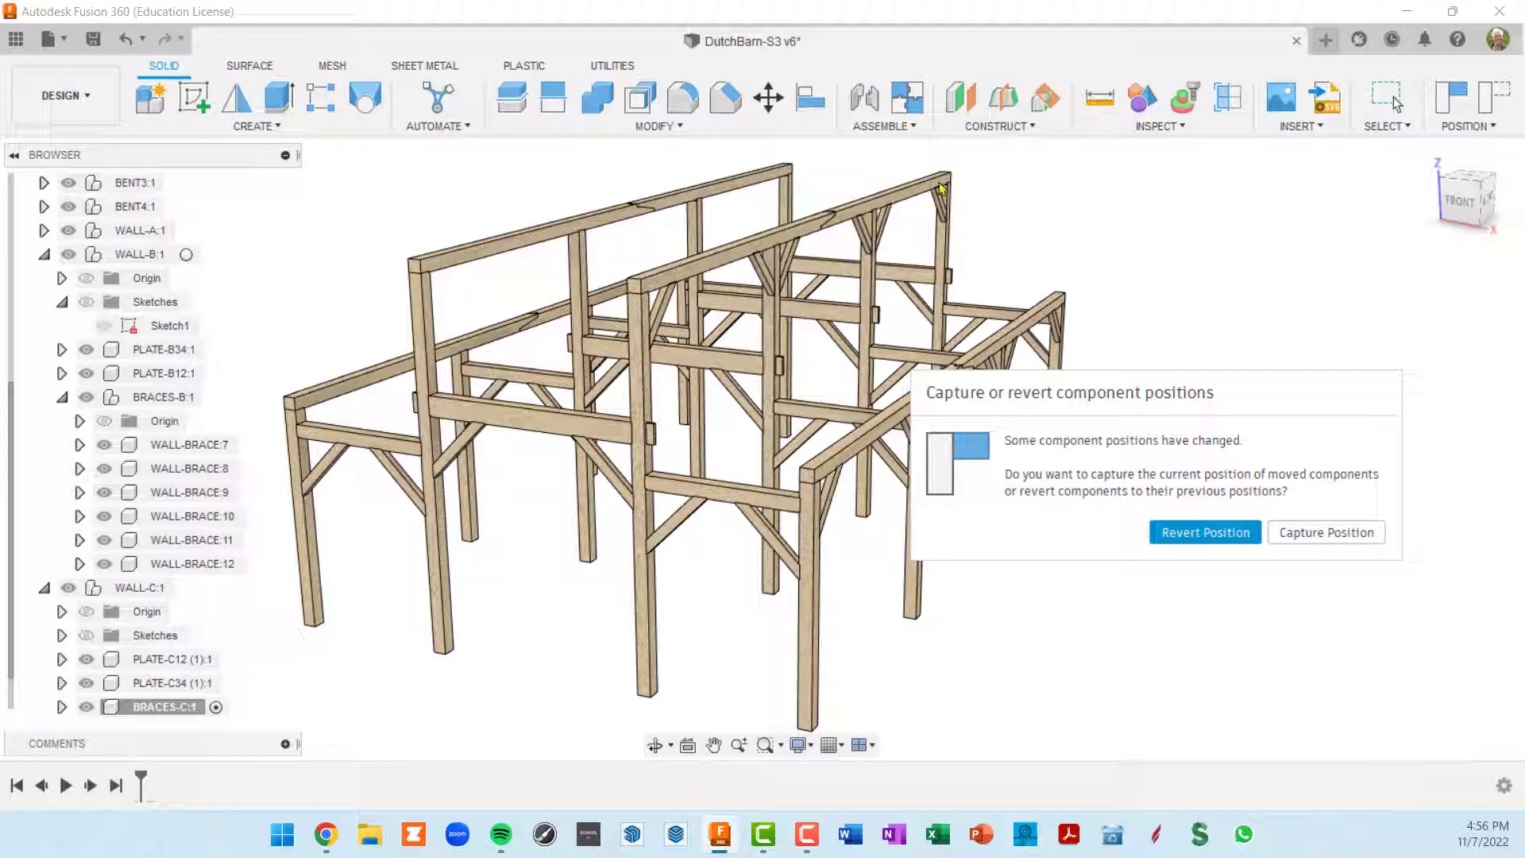
{"action": "left_click", "coordinate": [1342, 532]}
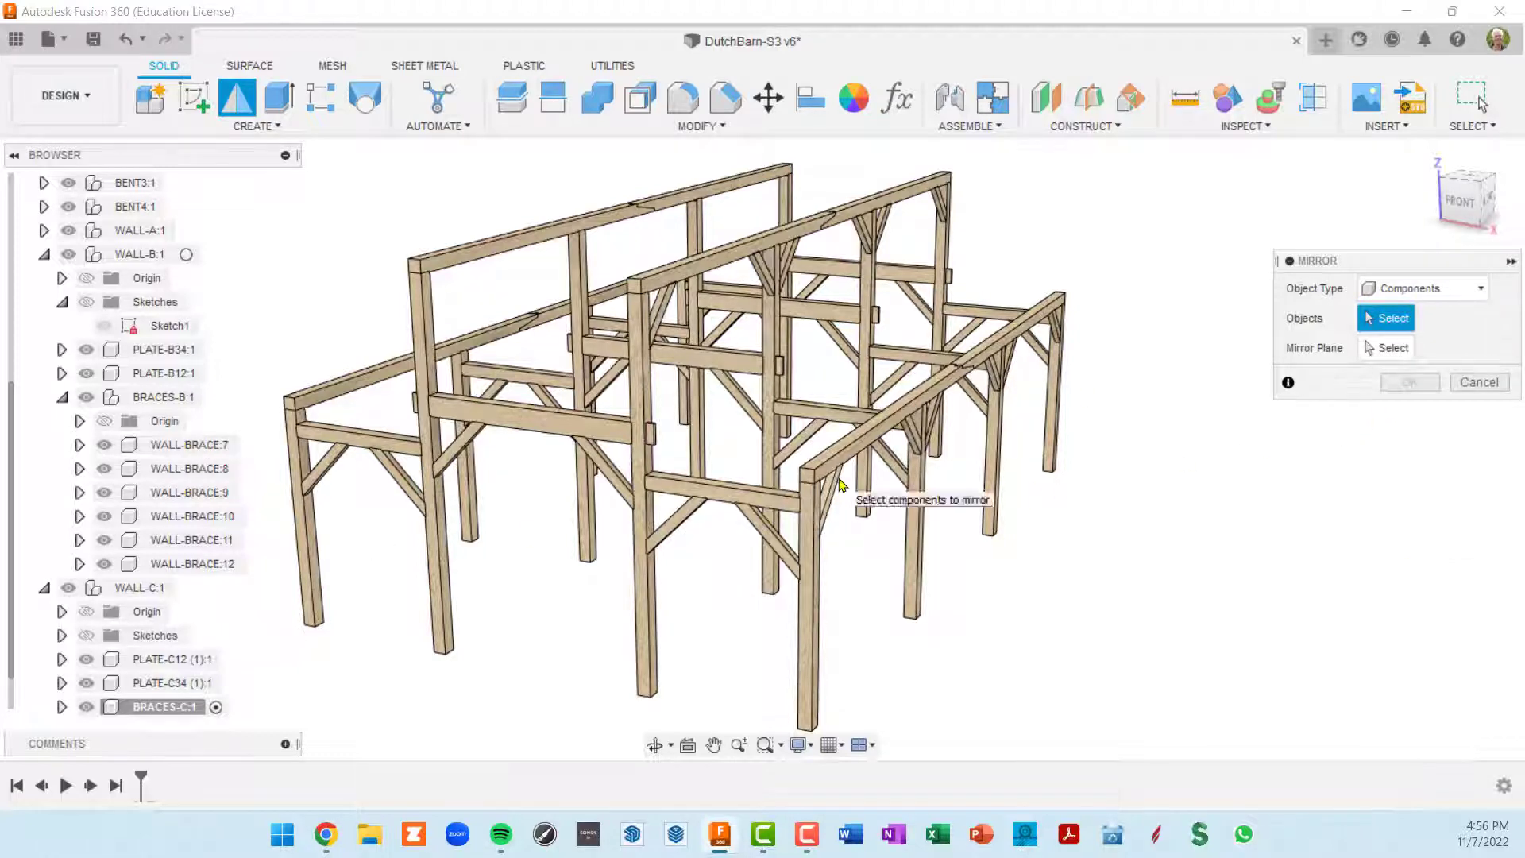
Step: Choose the six wall B braces, WALL-BRACE:7 through WALL-BRACE:12, as the components to mirror
{"action": "left_click", "coordinate": [652, 314]}
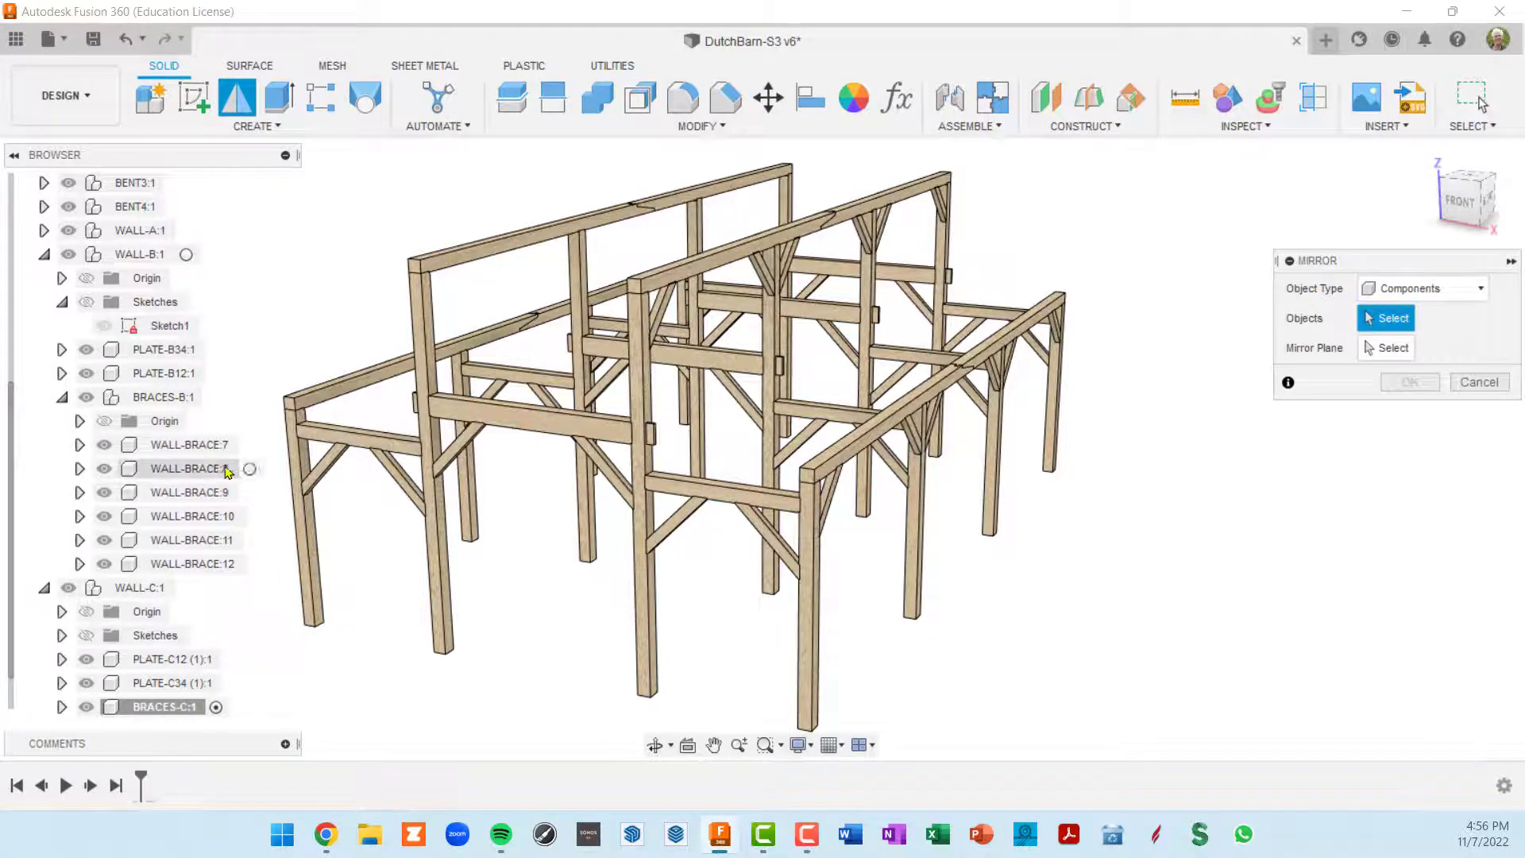
{"action": "left_click", "coordinate": [189, 444]}
{"action": "left_click", "coordinate": [205, 564], "text": "shift"}
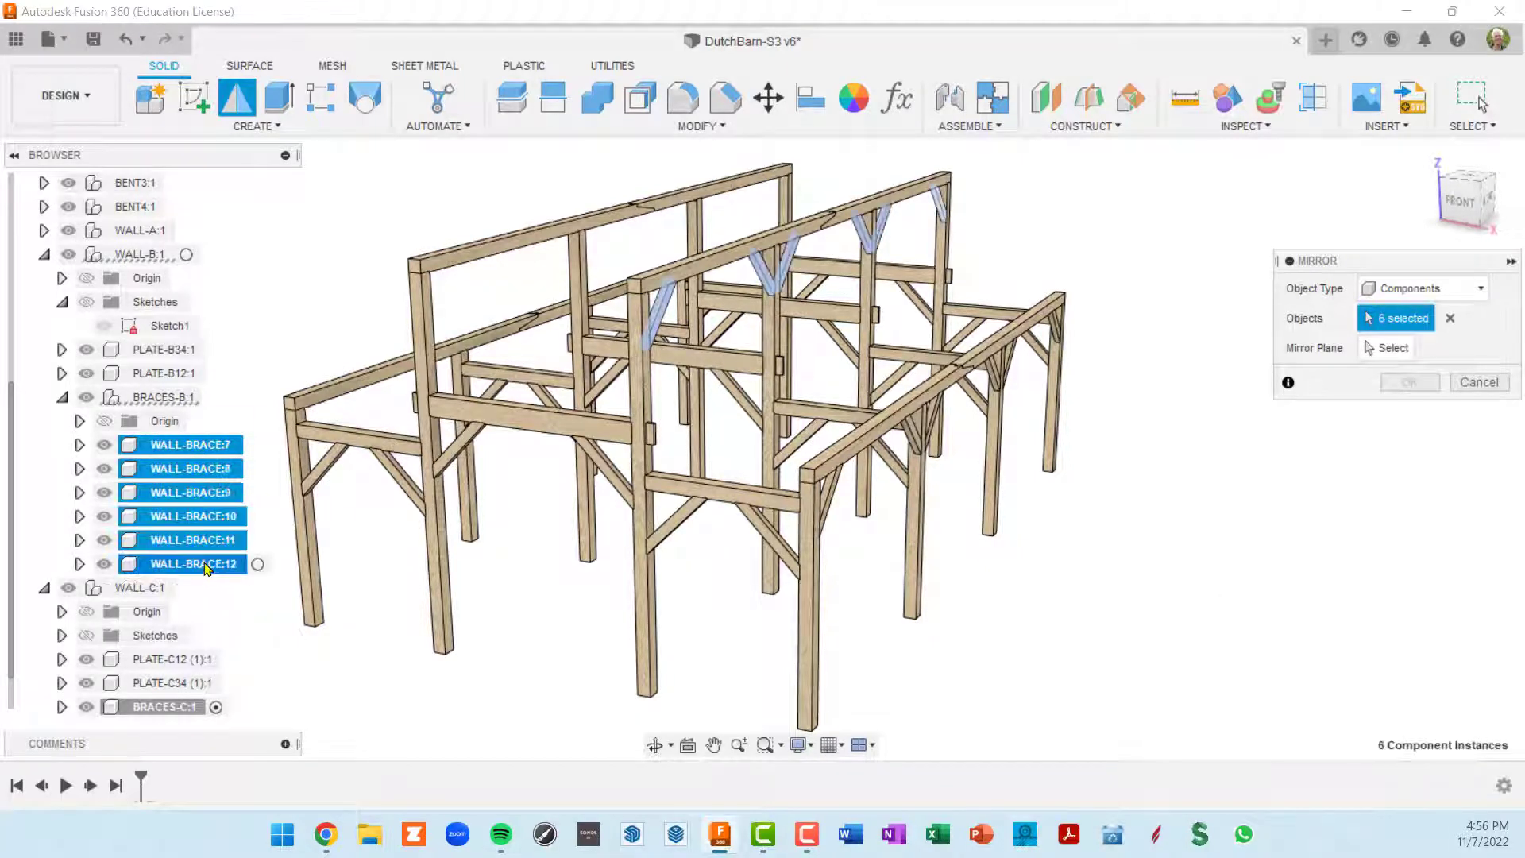
Step: Show the top-level origin of the assembly and use its vertical YZ plane as the mirror plane
{"action": "left_click", "coordinate": [1396, 354]}
{"action": "middle_click_drag", "start_coordinate": [887, 495], "coordinate": [852, 487], "text": "shift"}
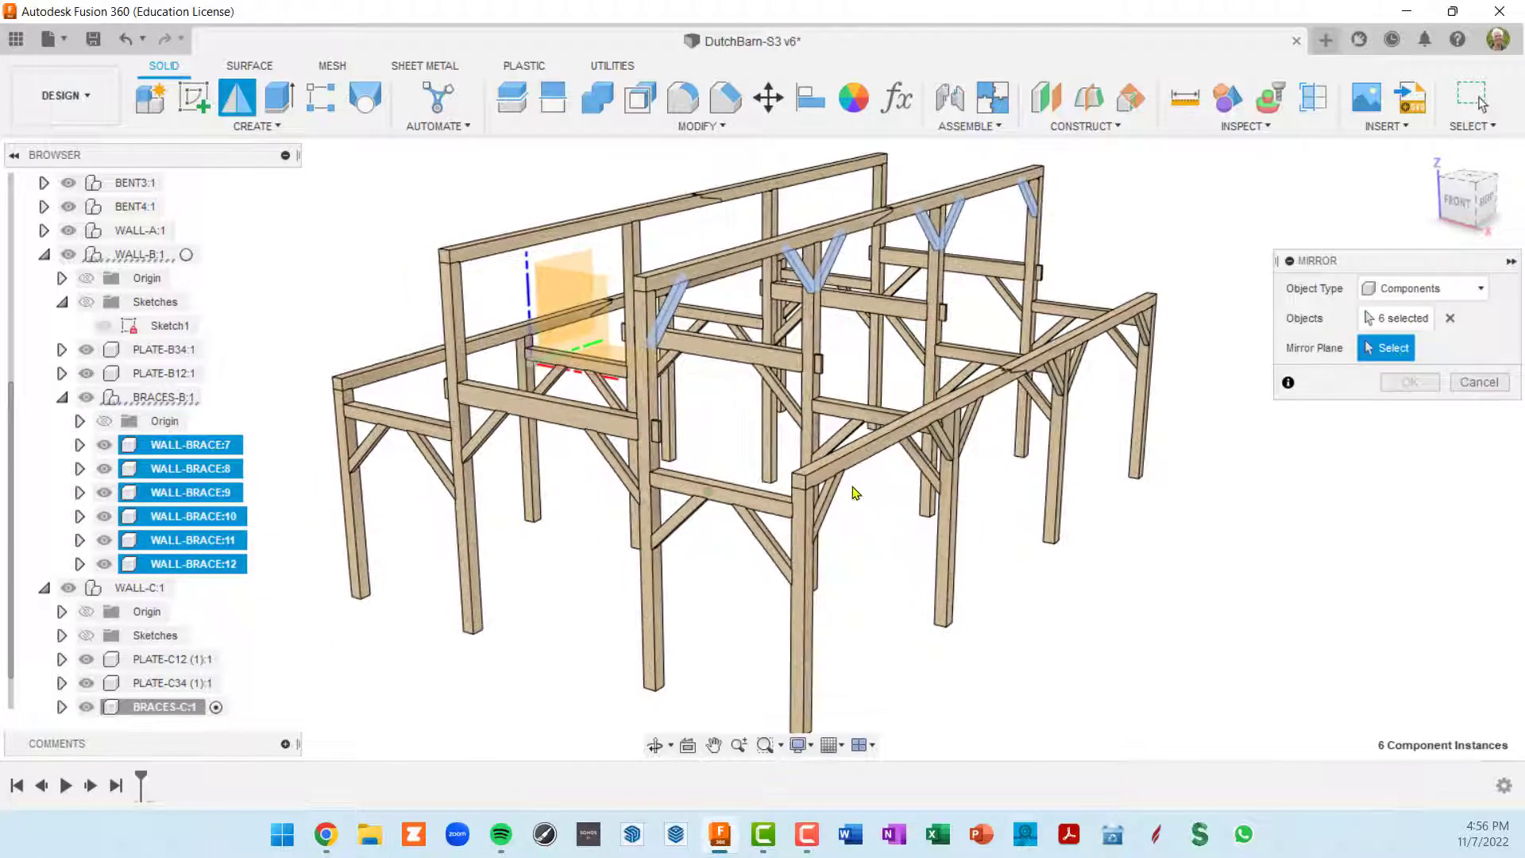
{"action": "scroll", "coordinate": [270, 267], "scroll_direction": "up", "scroll_amount": 6}
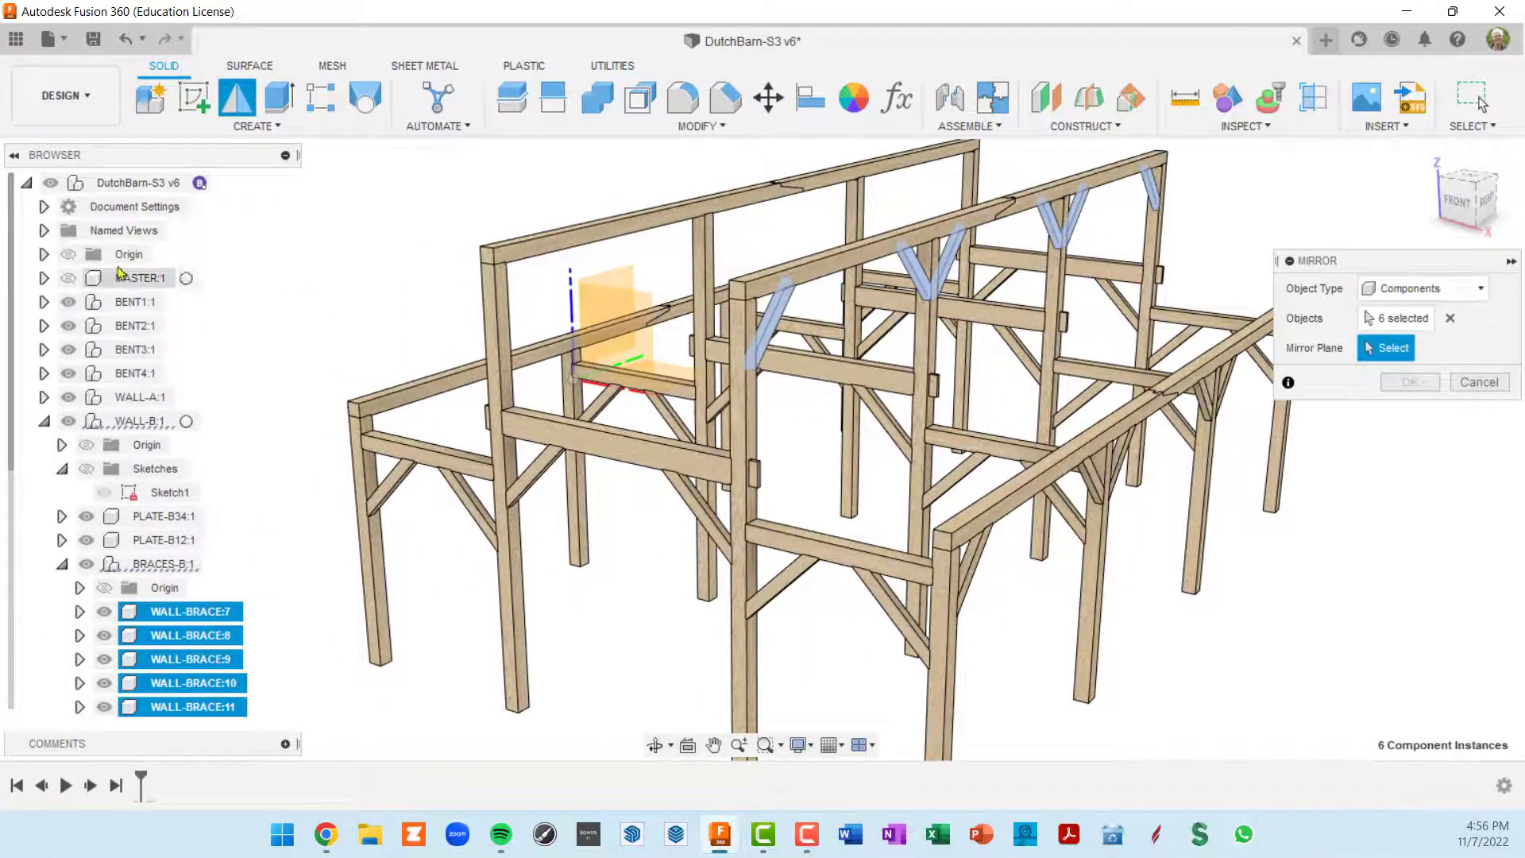
{"action": "left_click", "coordinate": [69, 254]}
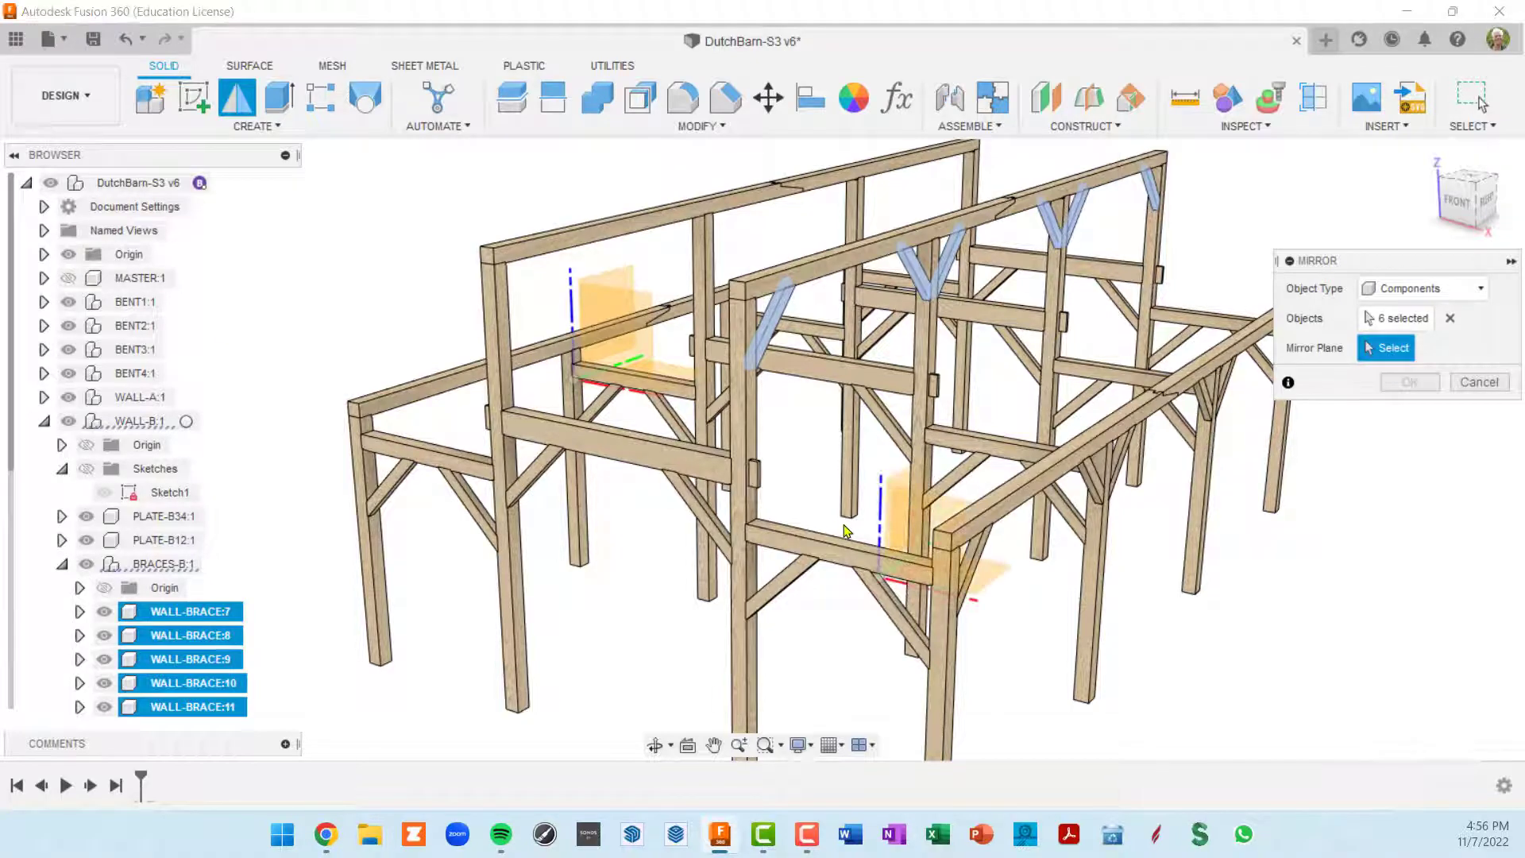
{"action": "middle_click_drag", "start_coordinate": [695, 494], "coordinate": [792, 517], "text": "shift"}
{"action": "middle_click_drag", "start_coordinate": [981, 525], "coordinate": [875, 513], "text": "shift"}
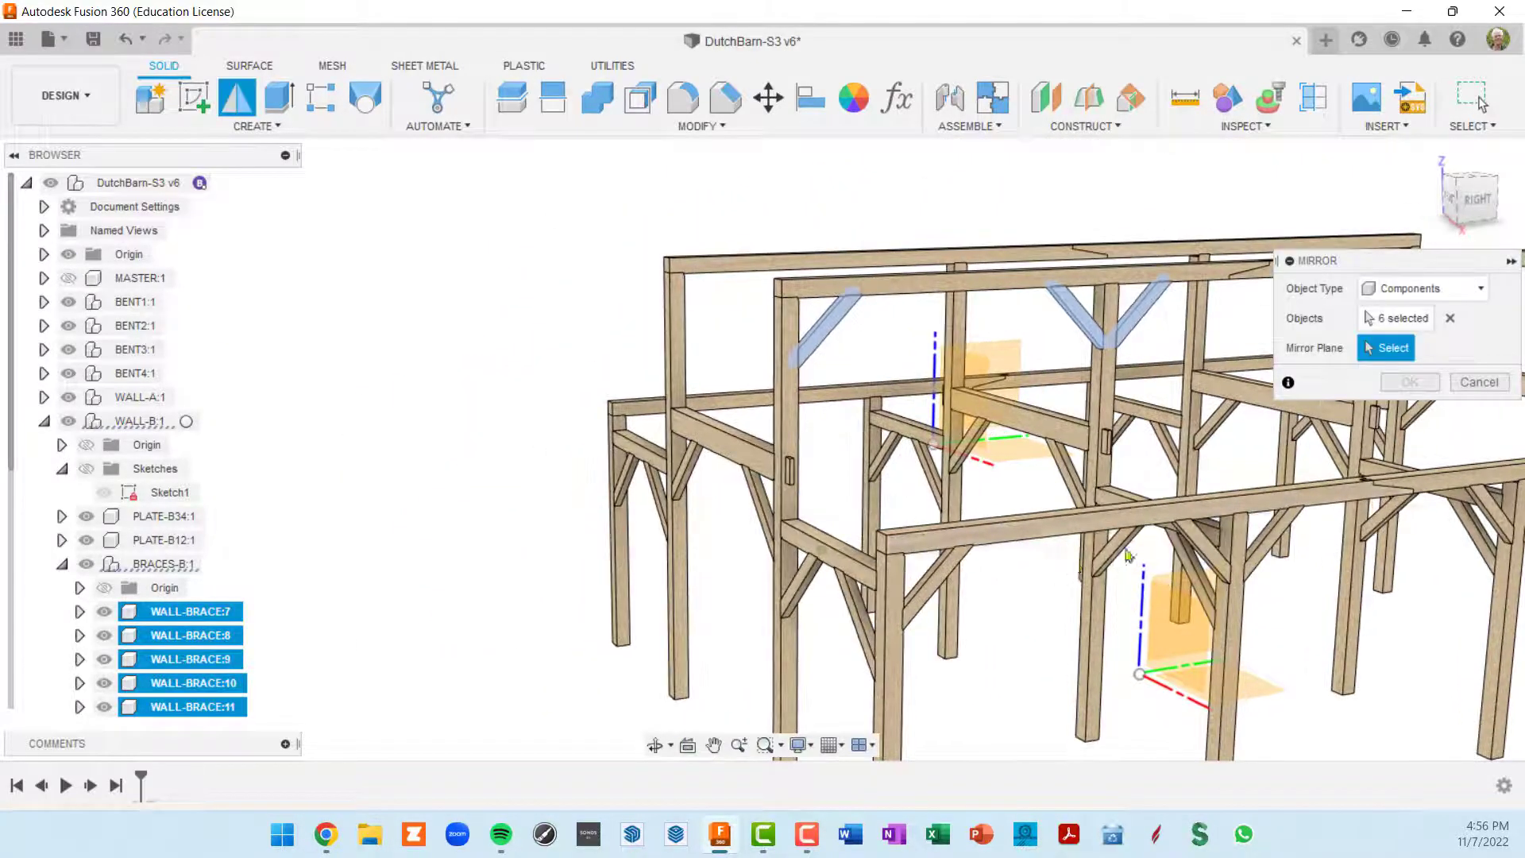
{"action": "middle_click_drag", "start_coordinate": [1127, 560], "coordinate": [698, 426]}
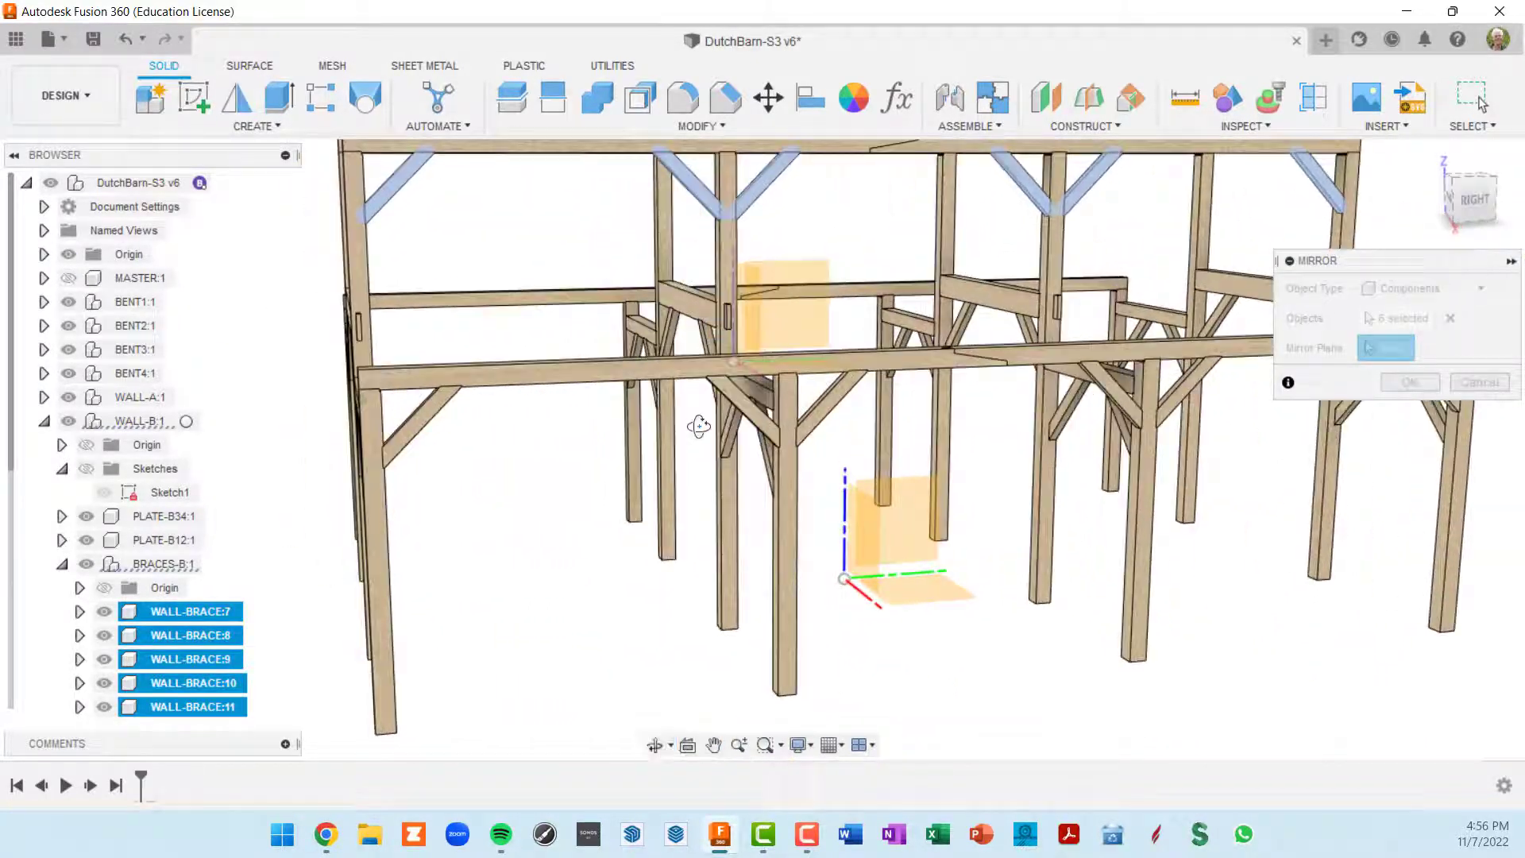
{"action": "left_click", "coordinate": [902, 529]}
Step: Check the preview of the mirrored braces on wall C, expand BRACES-C in the browser, and complete the mirror
{"action": "scroll", "coordinate": [903, 525], "scroll_direction": "down", "scroll_amount": 5}
{"action": "middle_click_drag", "start_coordinate": [902, 525], "coordinate": [1011, 473], "text": "shift"}
{"action": "middle_click_drag", "start_coordinate": [841, 480], "coordinate": [1079, 475]}
{"action": "scroll", "coordinate": [849, 395], "scroll_direction": "up", "scroll_amount": 6}
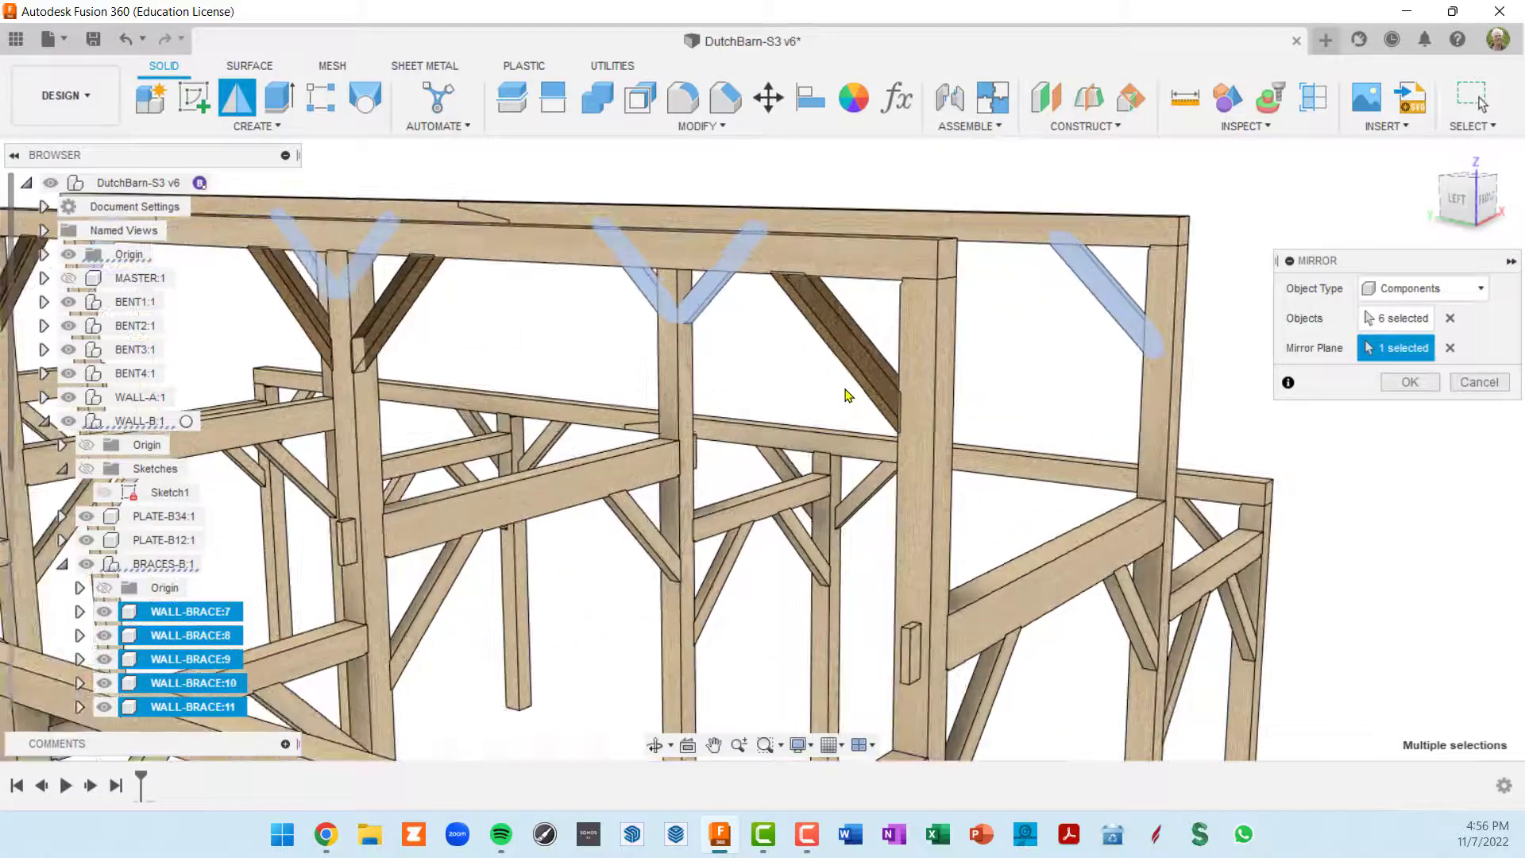
{"action": "scroll", "coordinate": [847, 395], "scroll_direction": "down", "scroll_amount": 8}
{"action": "middle_click_drag", "start_coordinate": [826, 461], "coordinate": [782, 445], "text": "shift"}
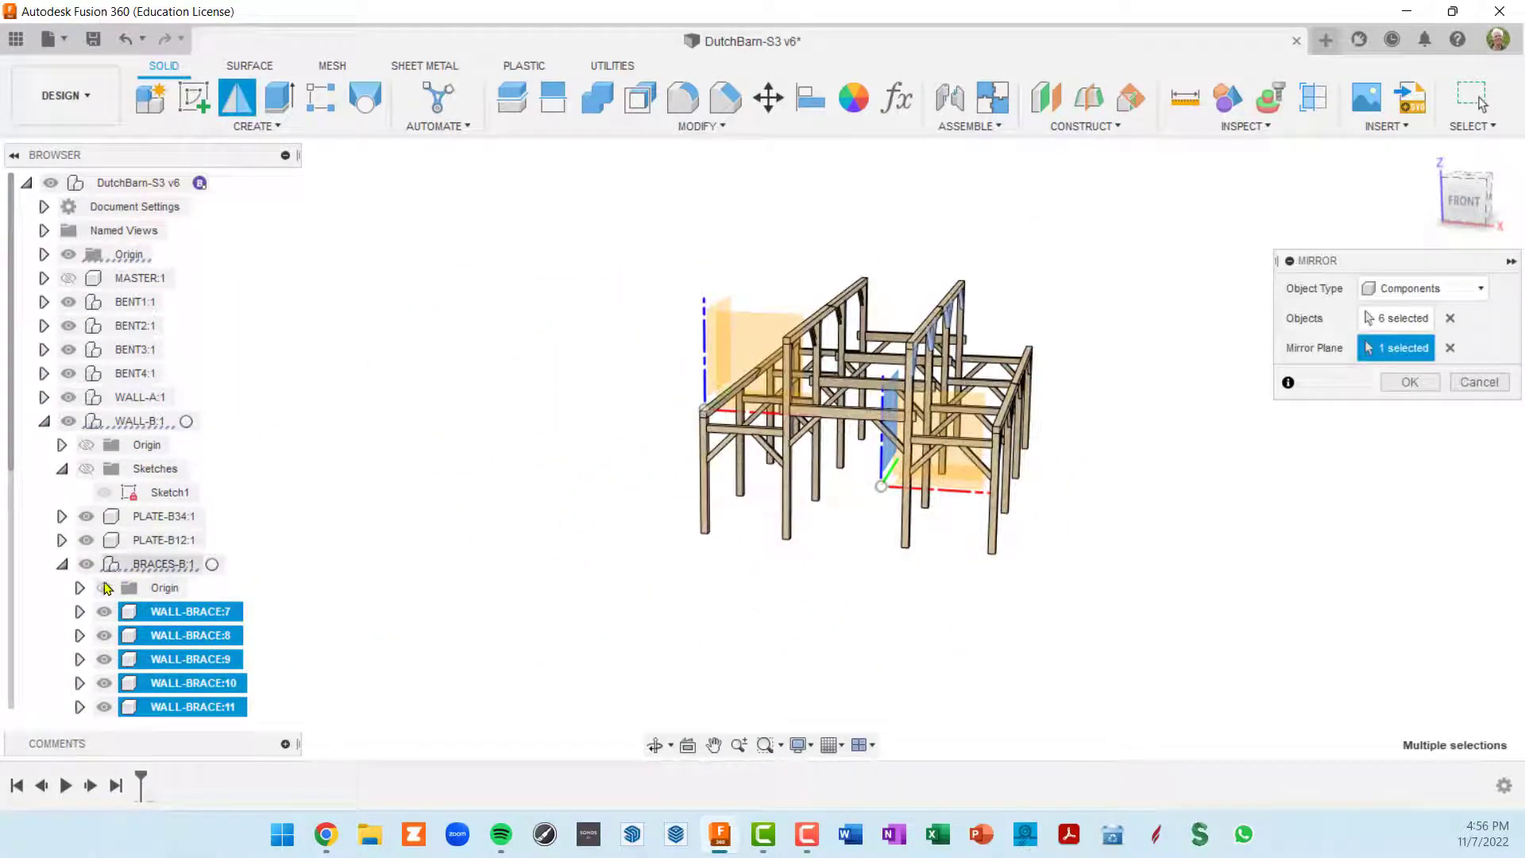
{"action": "scroll", "coordinate": [96, 592], "scroll_direction": "down", "scroll_amount": 2}
{"action": "scroll", "coordinate": [94, 592], "scroll_direction": "down", "scroll_amount": 3}
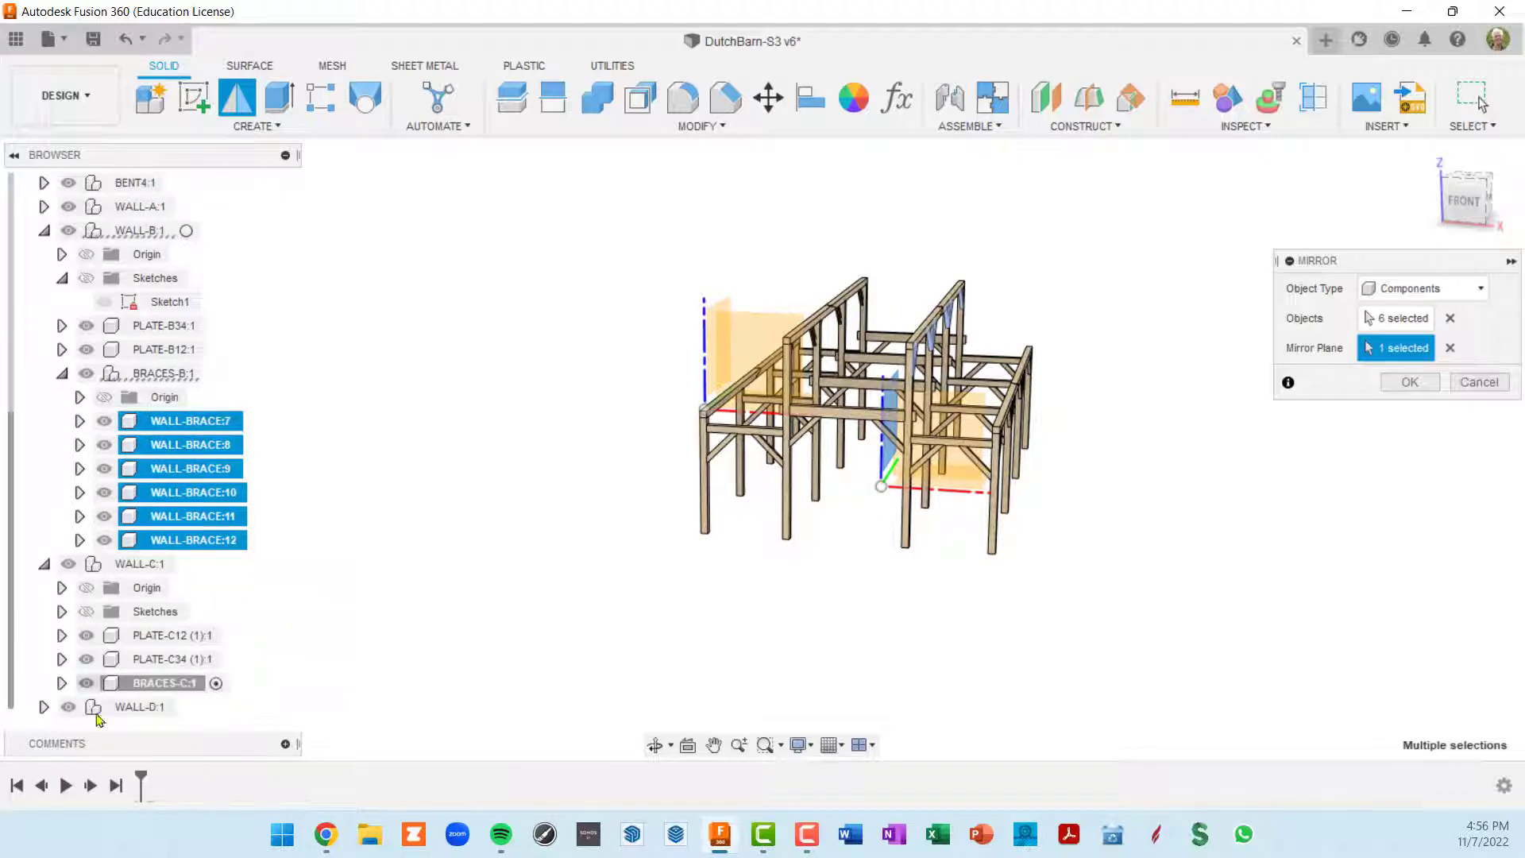
{"action": "left_click", "coordinate": [61, 682]}
{"action": "scroll", "coordinate": [306, 652], "scroll_direction": "down", "scroll_amount": 1}
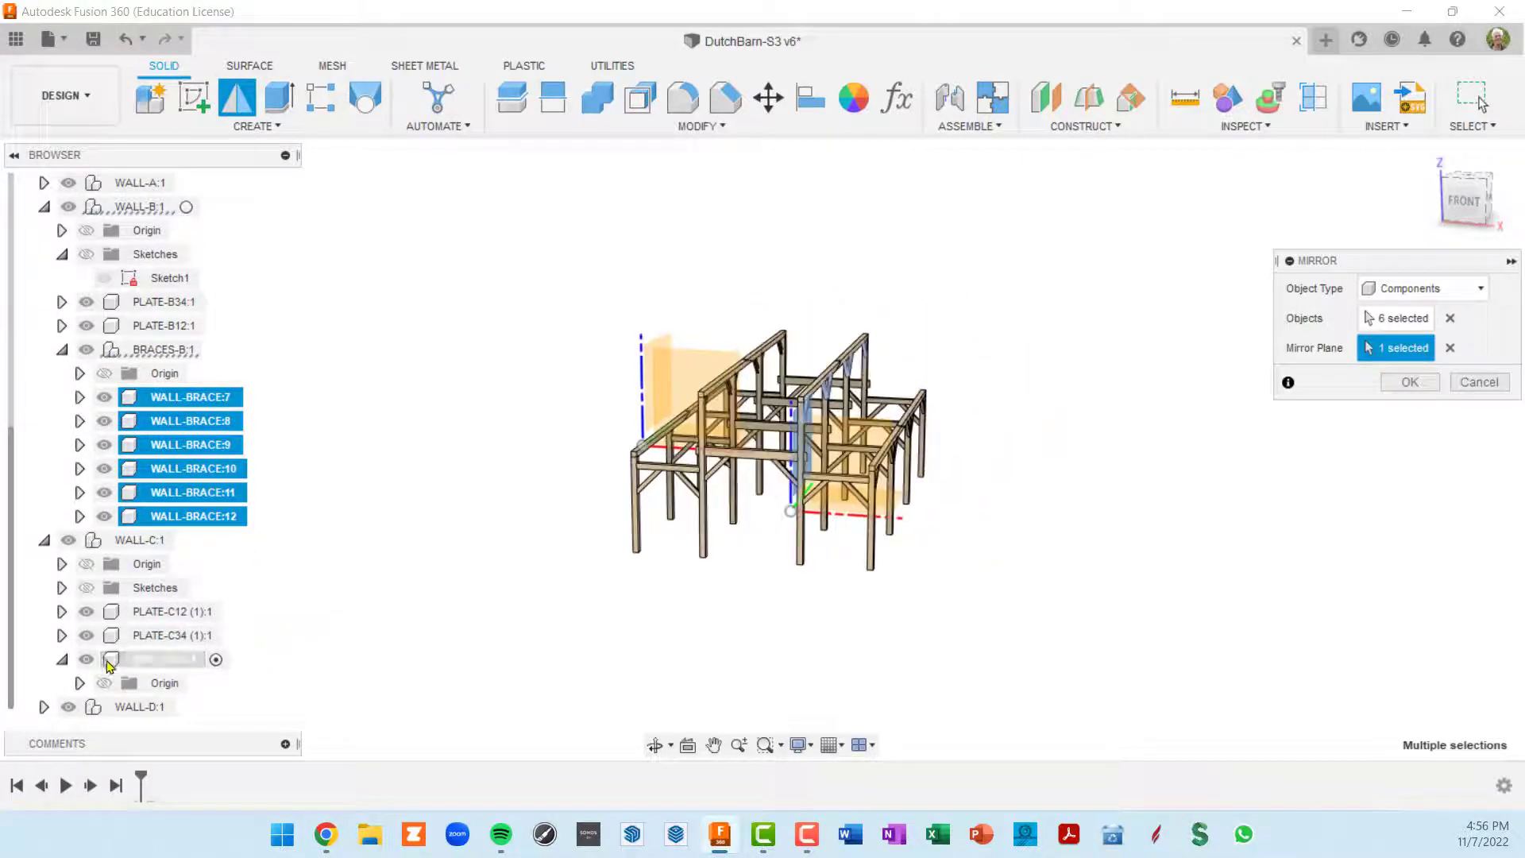
{"action": "left_click", "coordinate": [1408, 383]}
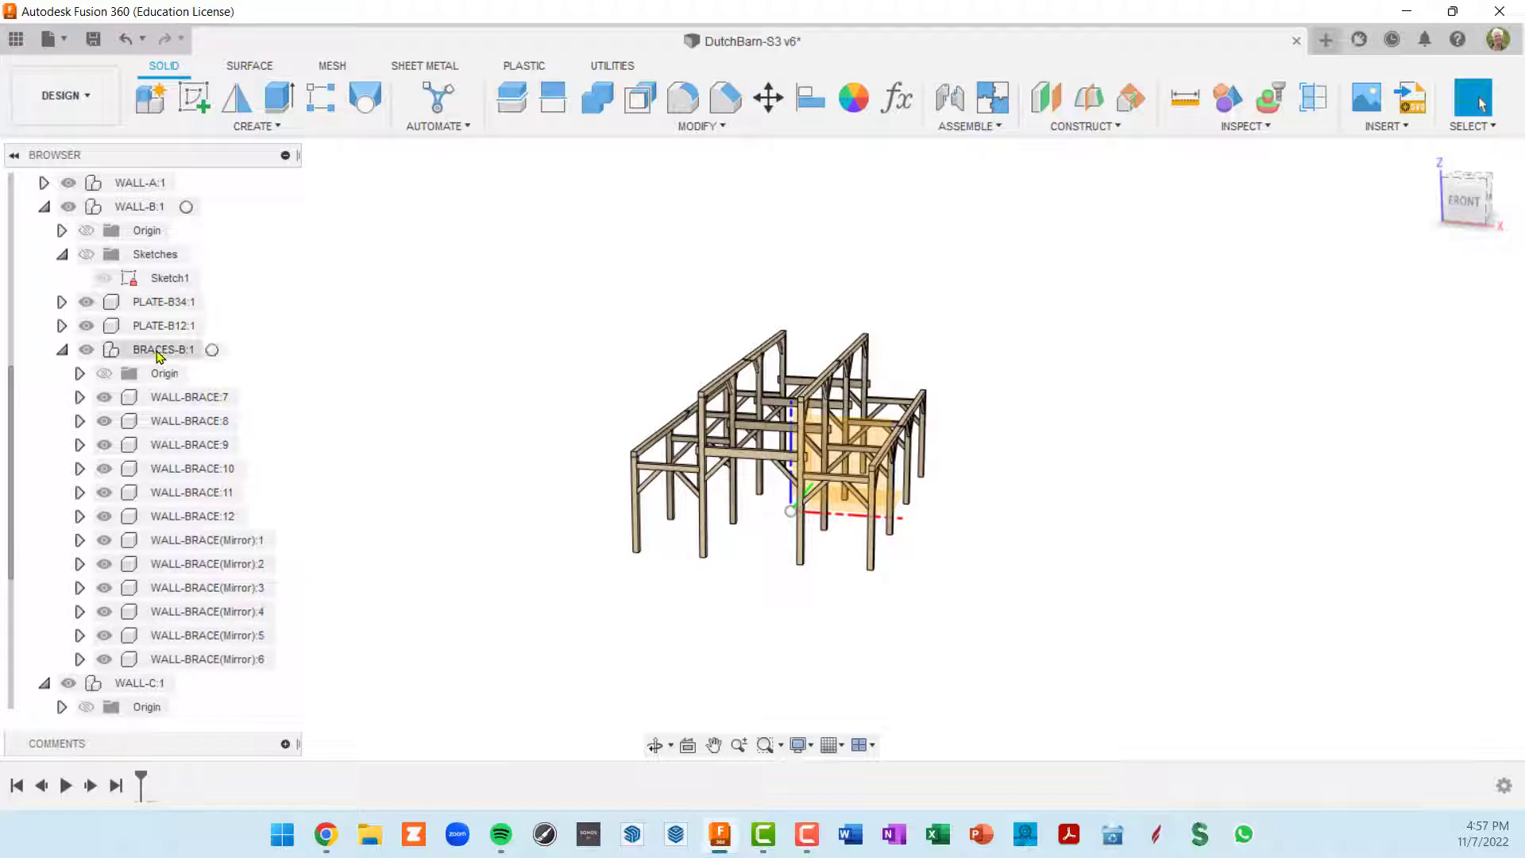
Step: Move the six mirrored braces, WALL-BRACE(Mirror):1 through WALL-BRACE(Mirror):6, from BRACES-B into BRACES-C
{"action": "left_click", "coordinate": [212, 359]}
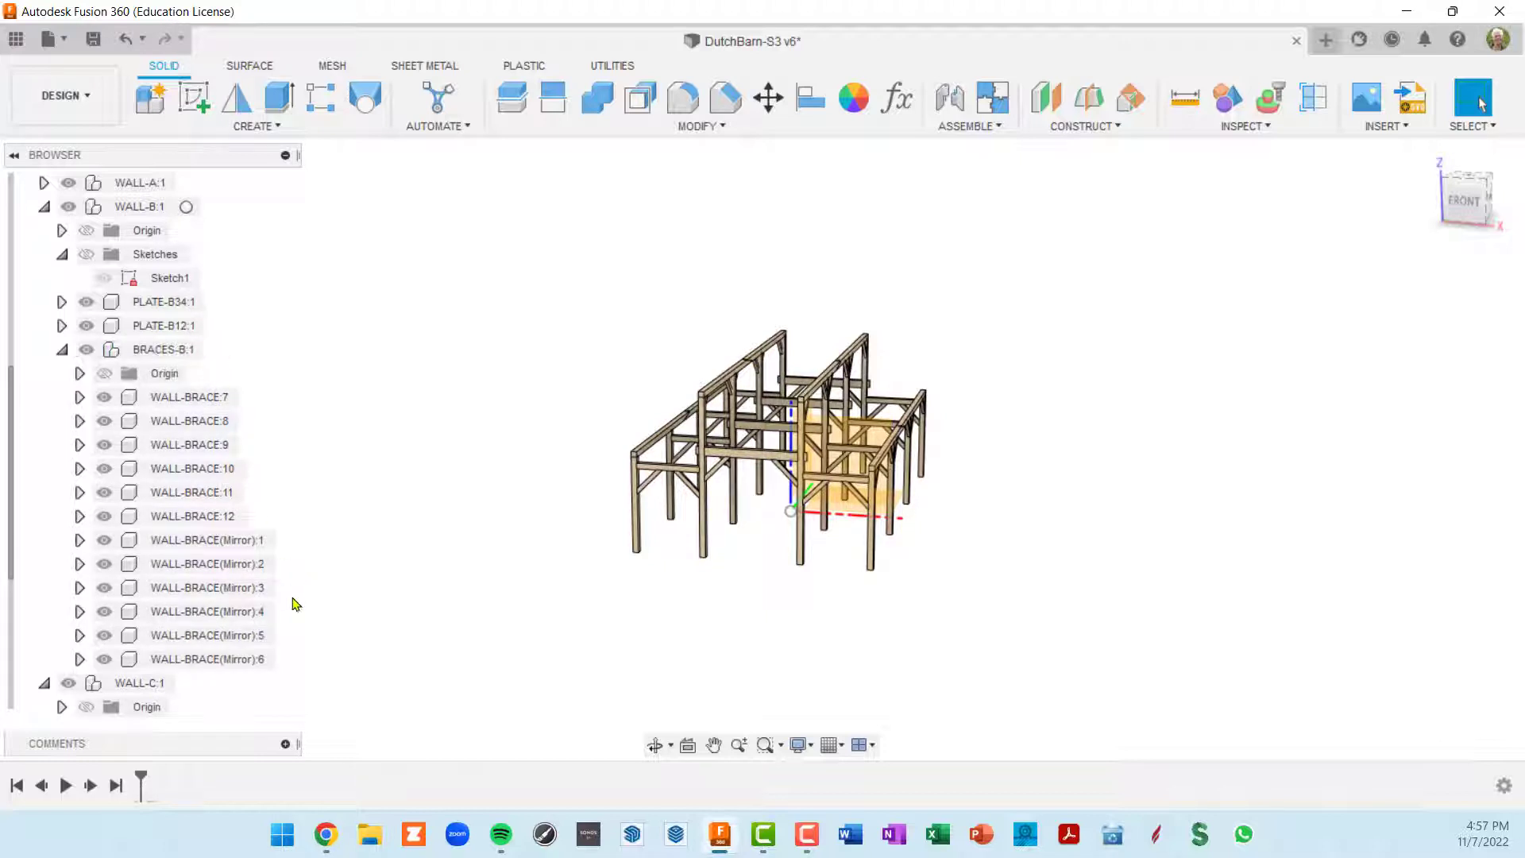
{"action": "scroll", "coordinate": [292, 597], "scroll_direction": "down", "scroll_amount": 1}
{"action": "middle_click_drag", "start_coordinate": [311, 588], "coordinate": [308, 518]}
{"action": "scroll", "coordinate": [304, 532], "scroll_direction": "down", "scroll_amount": 1}
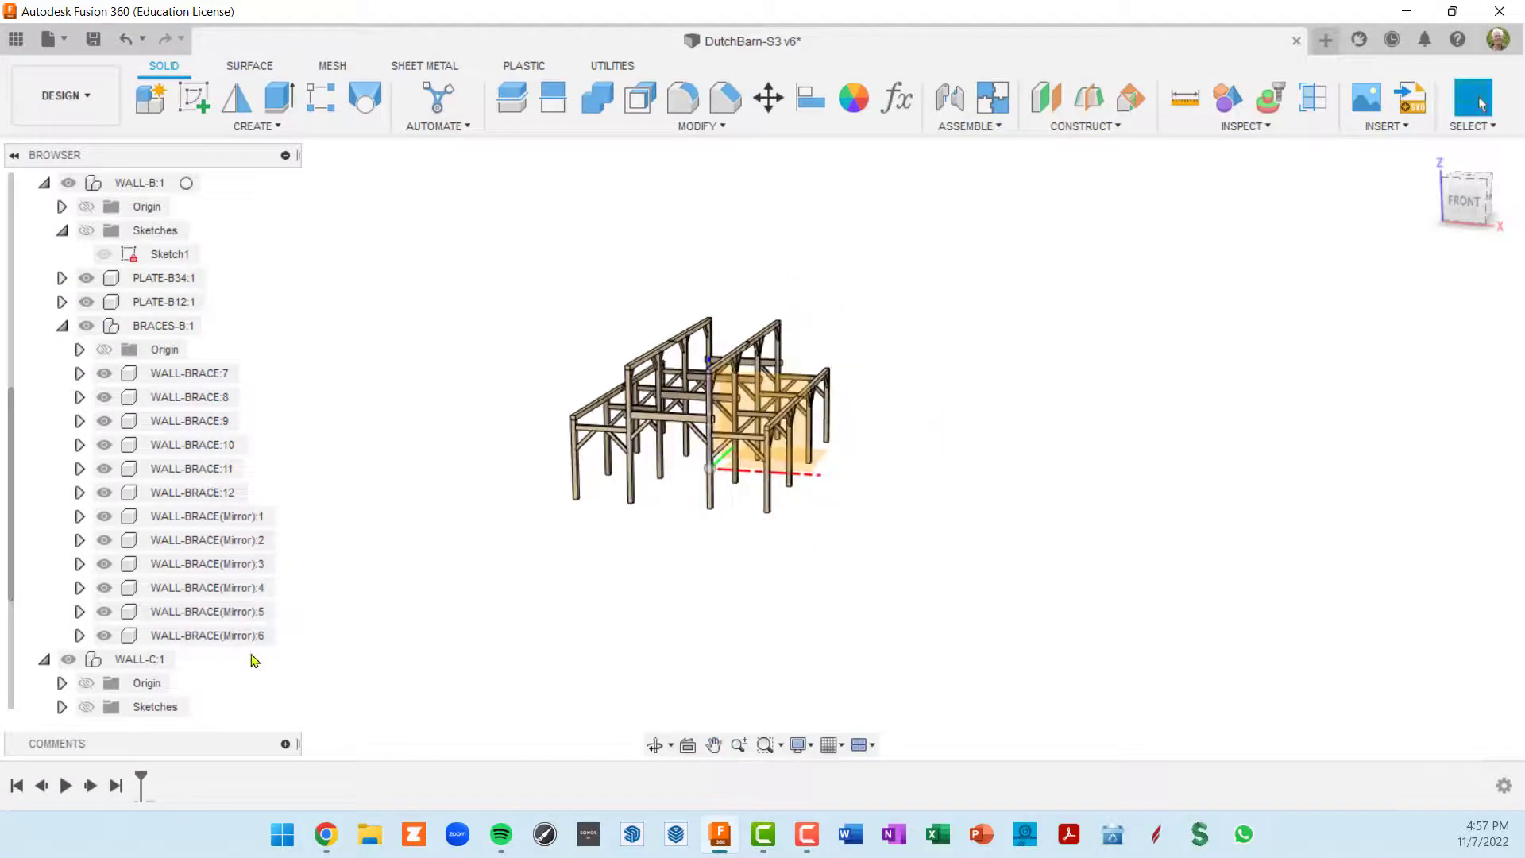
{"action": "scroll", "coordinate": [251, 659], "scroll_direction": "down", "scroll_amount": 5}
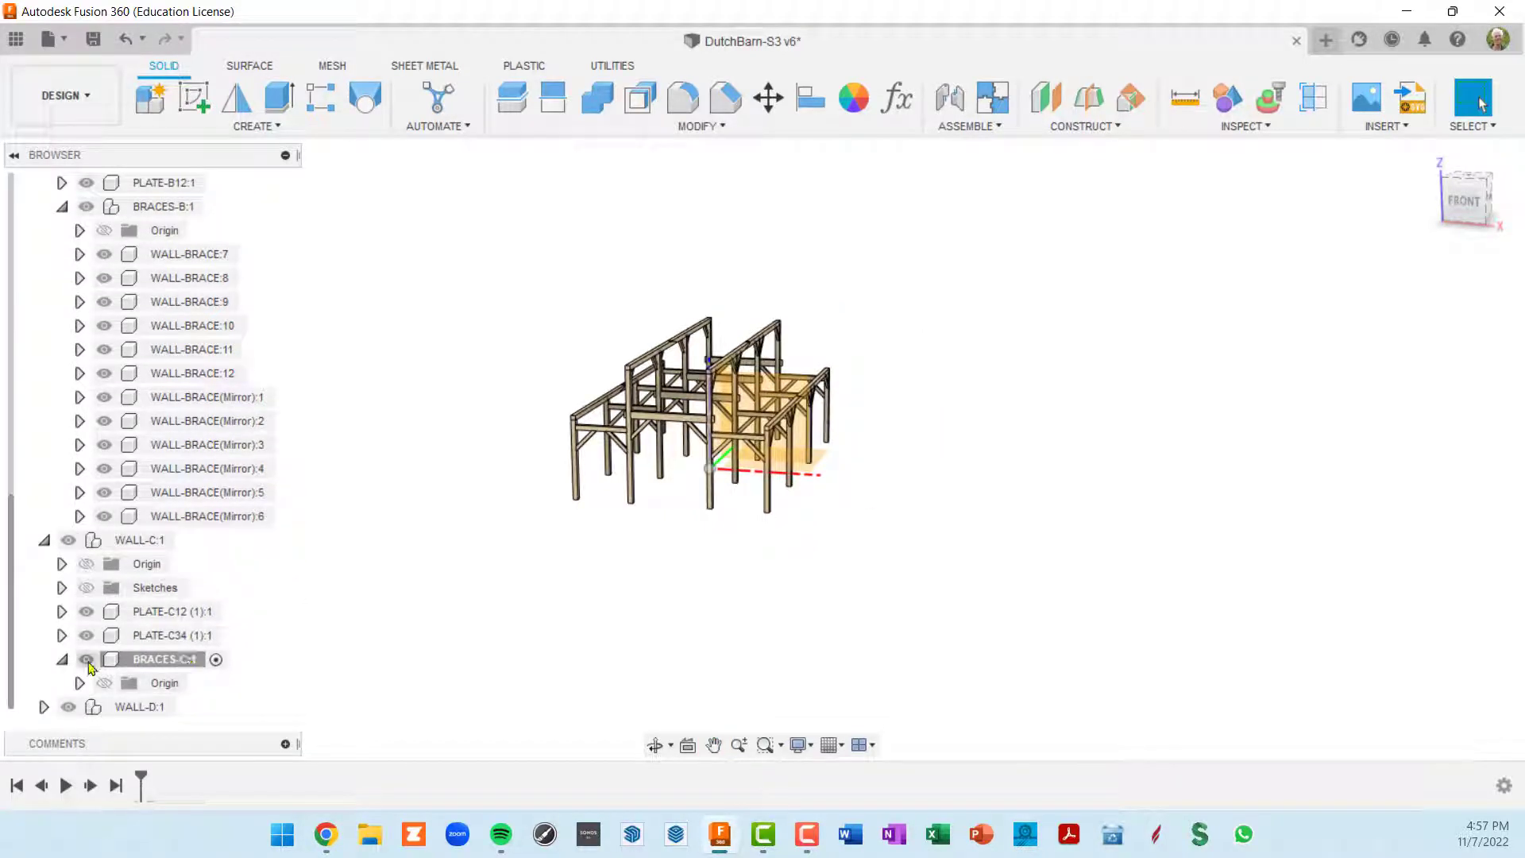
{"action": "double_click", "coordinate": [167, 663]}
{"action": "left_click", "coordinate": [224, 399]}
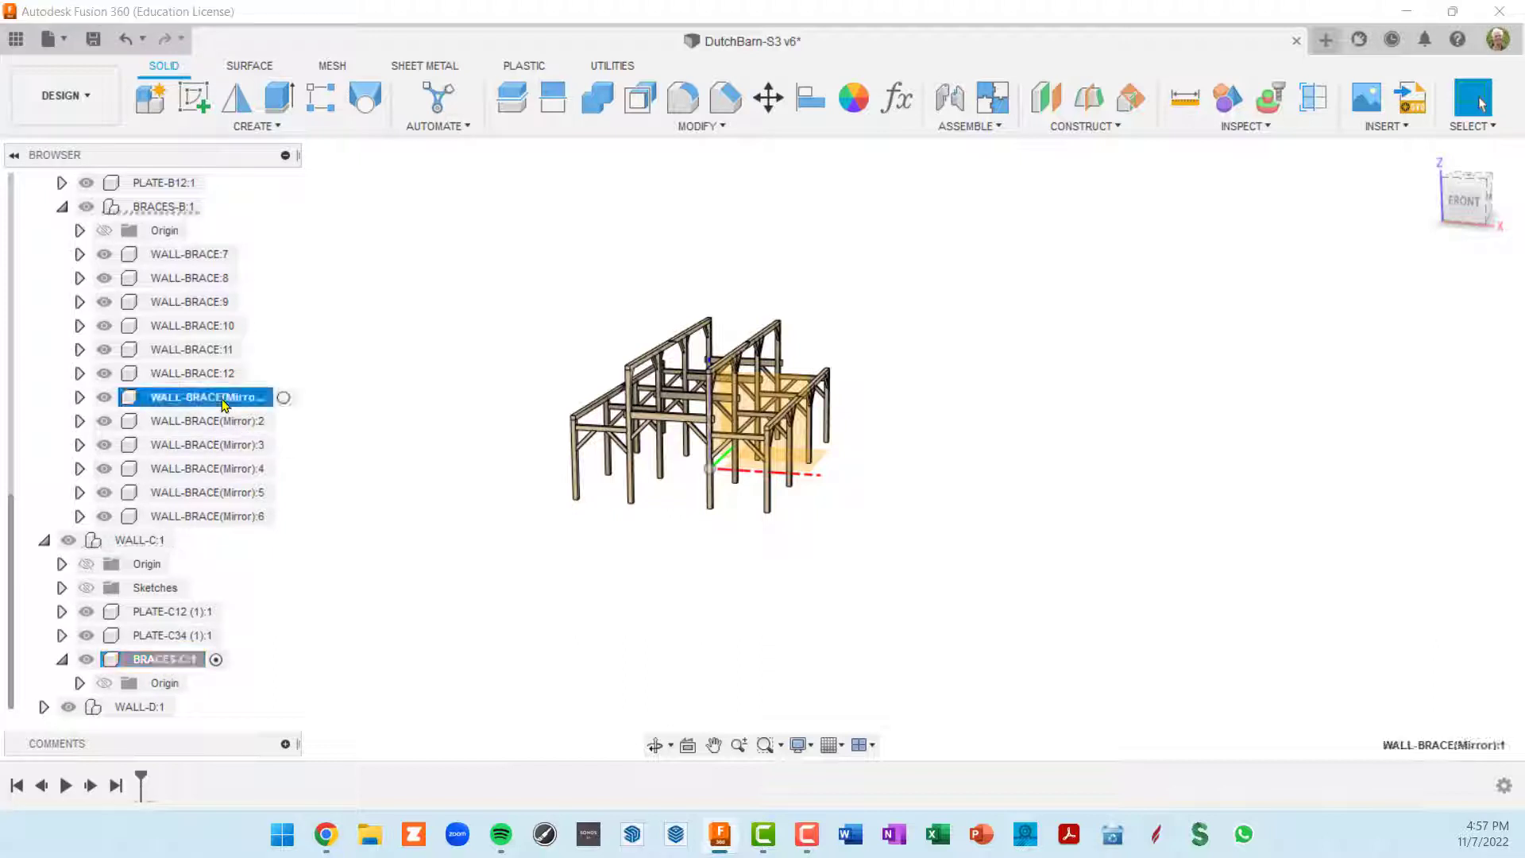
{"action": "left_click", "coordinate": [237, 516], "text": "shift"}
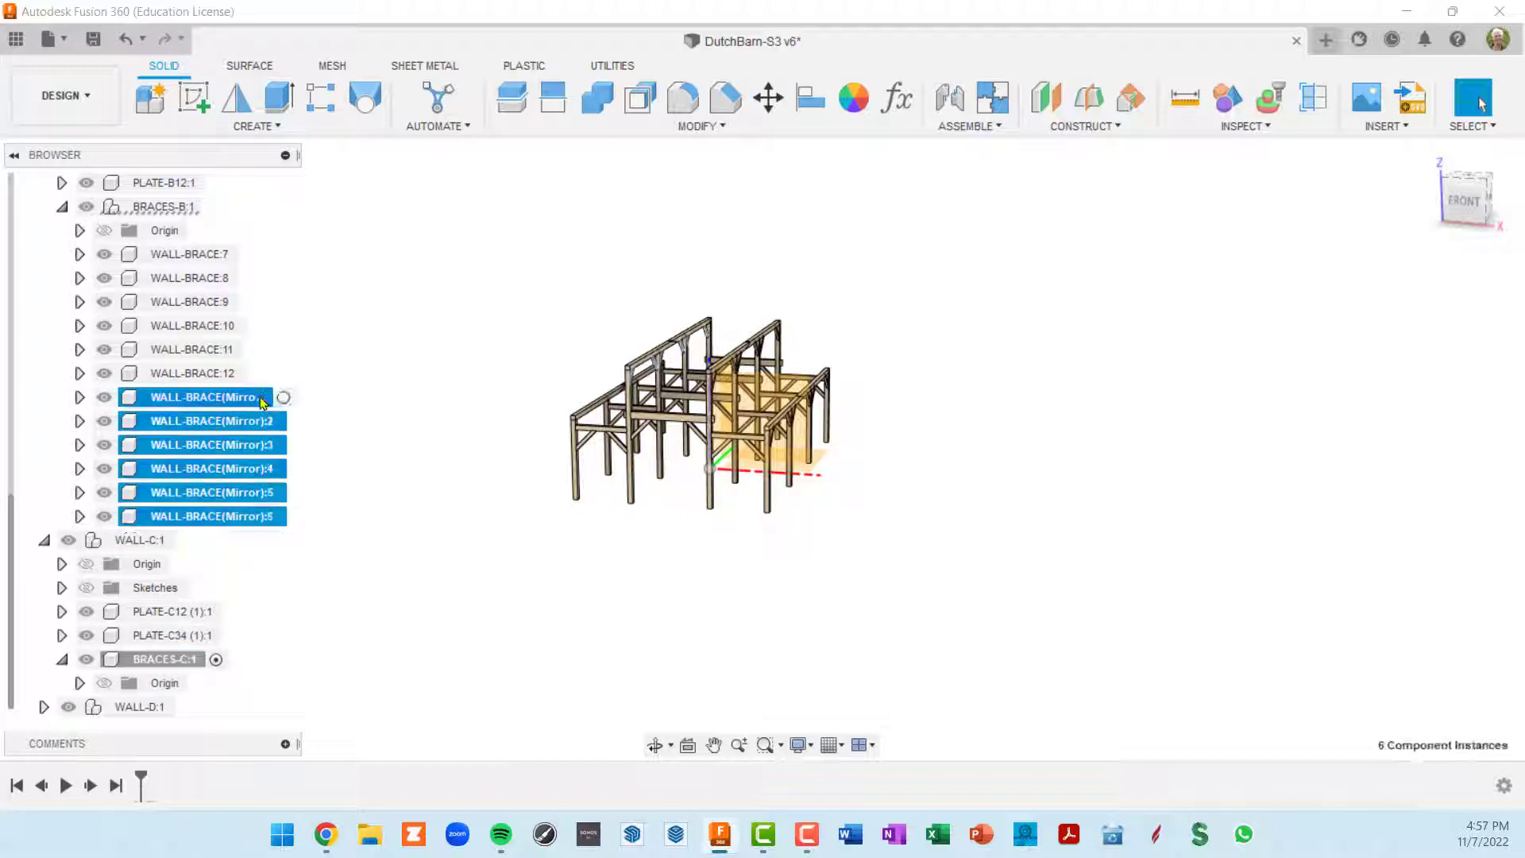
{"action": "left_click_drag", "start_coordinate": [227, 405], "coordinate": [173, 664]}
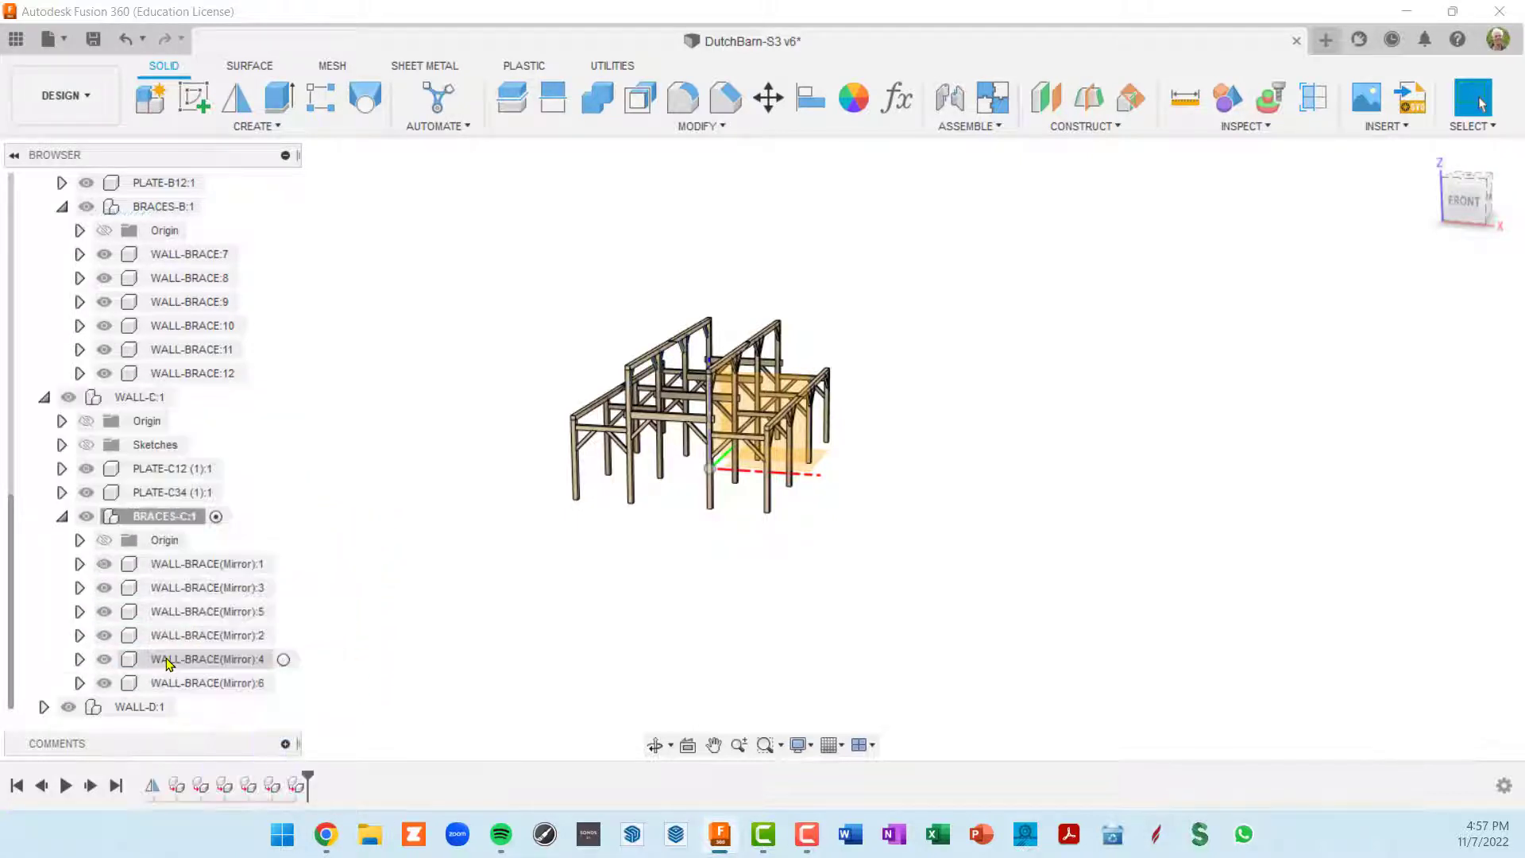
Step: Collapse BRACES-C and WALL-B in the browser and inspect the braces on the frame
{"action": "left_click", "coordinate": [62, 518]}
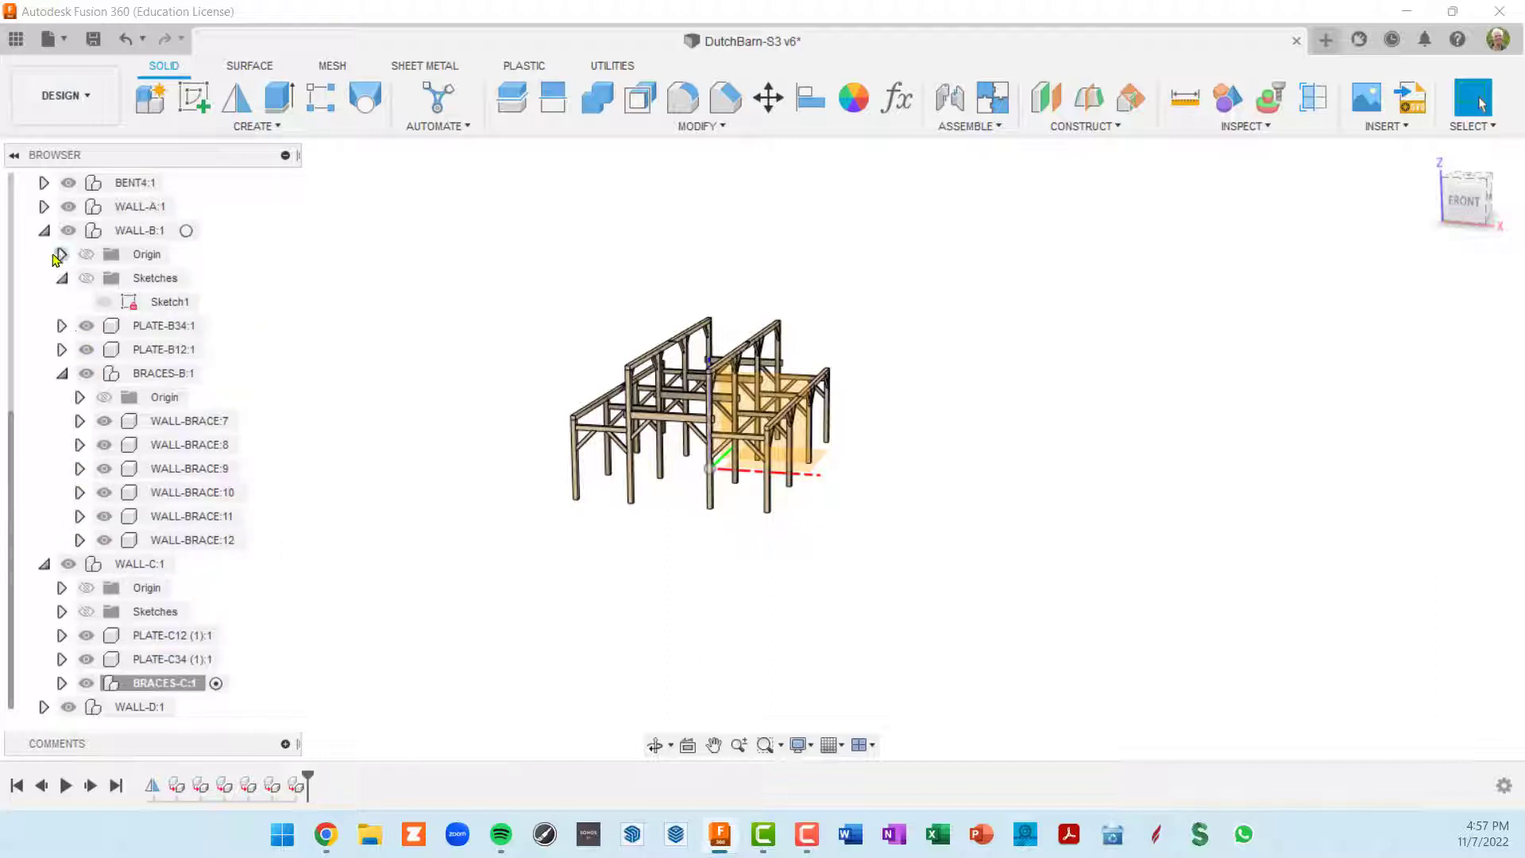
{"action": "left_click", "coordinate": [45, 232]}
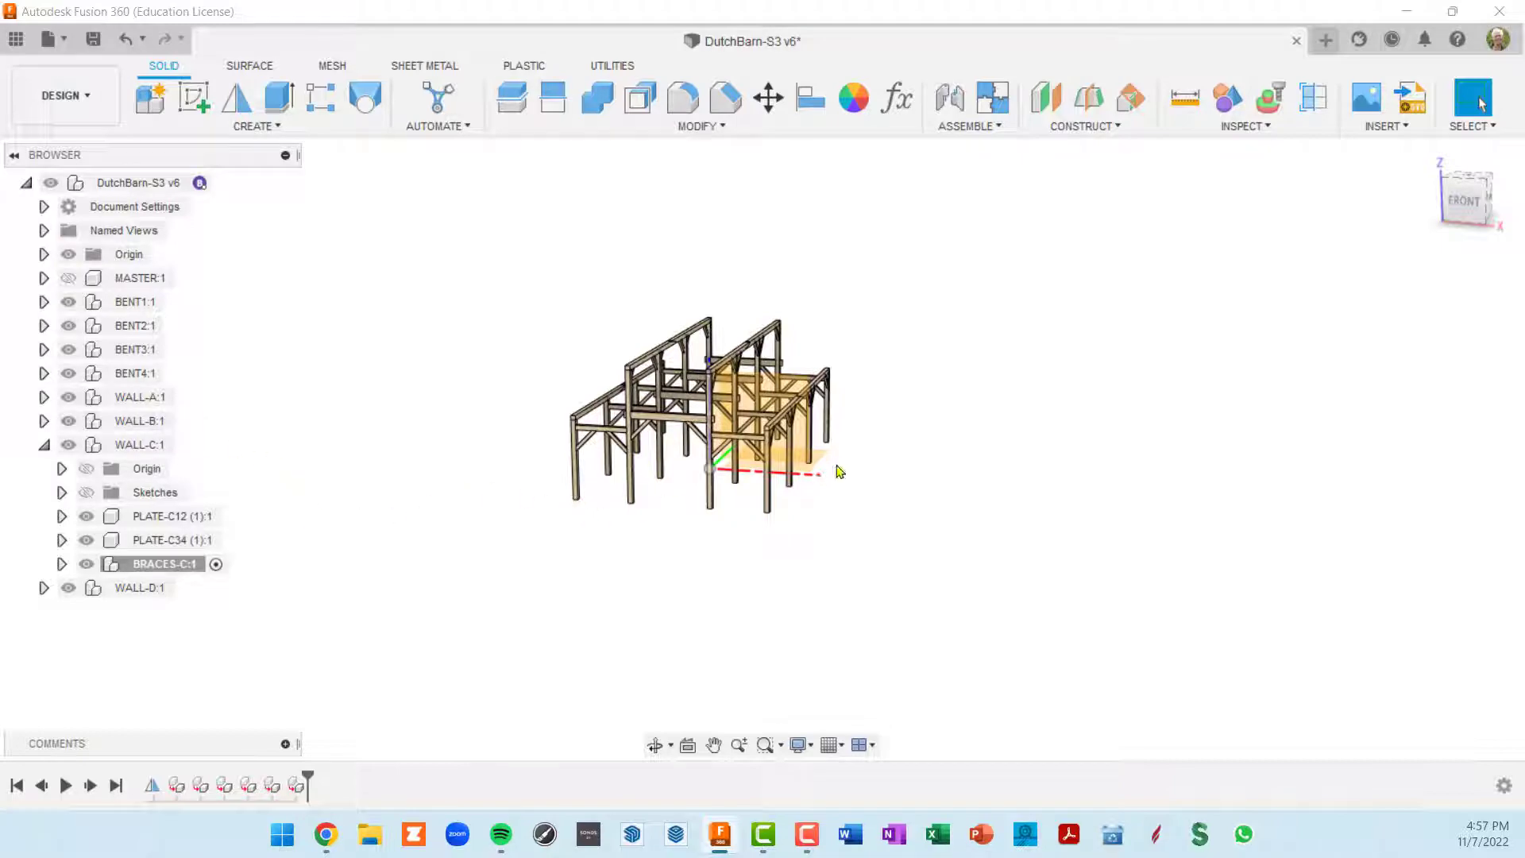
{"action": "middle_click_drag", "start_coordinate": [840, 472], "coordinate": [774, 449], "text": "shift"}
{"action": "scroll", "coordinate": [780, 442], "scroll_direction": "up", "scroll_amount": 5}
{"action": "scroll", "coordinate": [723, 428], "scroll_direction": "down", "scroll_amount": 5}
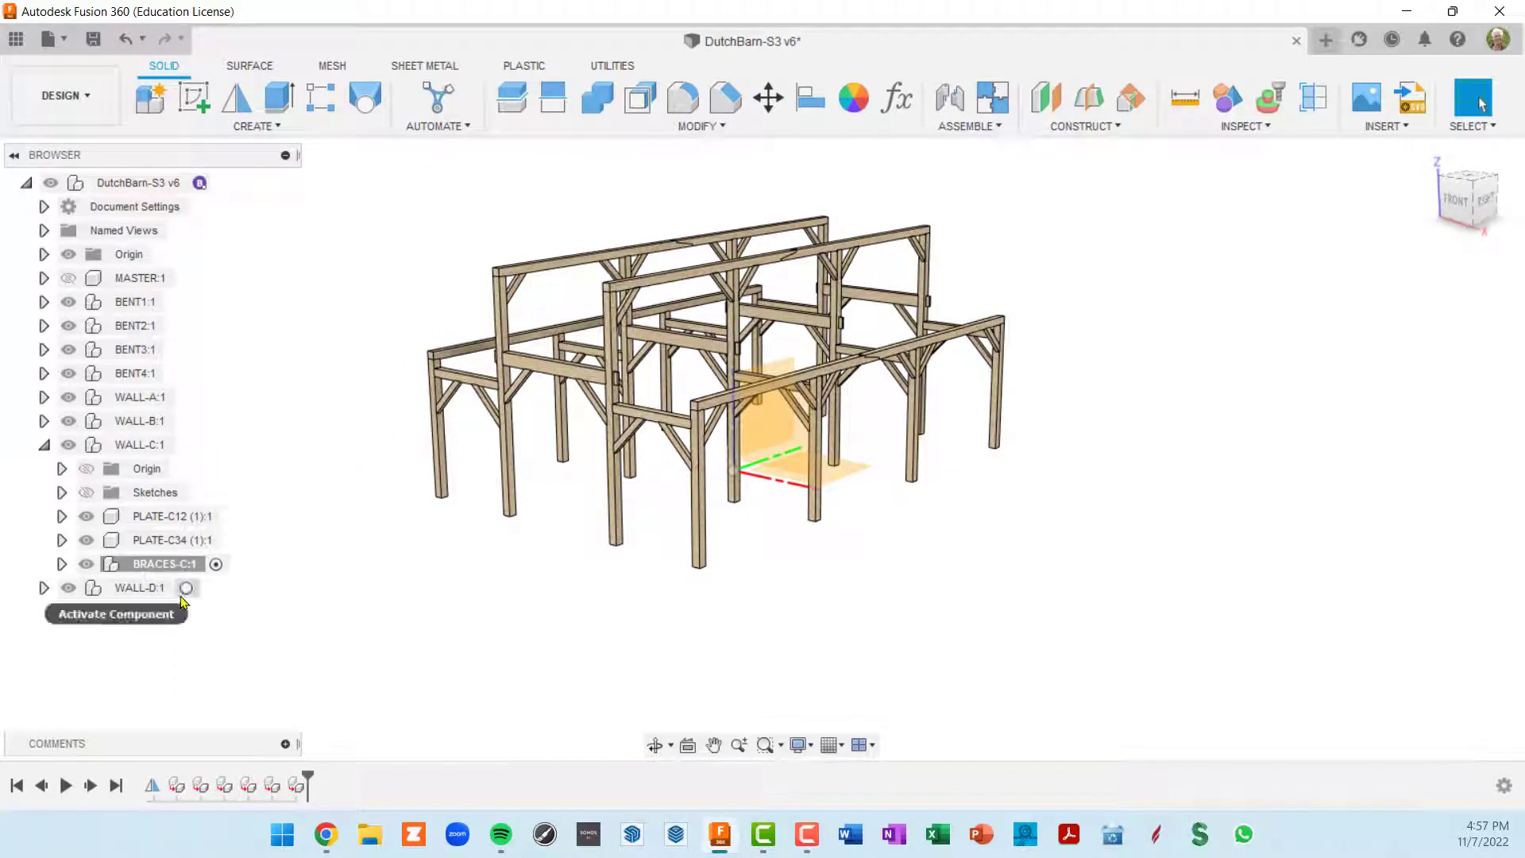
Step: Activate WALL-D and create an internal standard component named BRACES-D inside it
{"action": "left_click", "coordinate": [186, 588]}
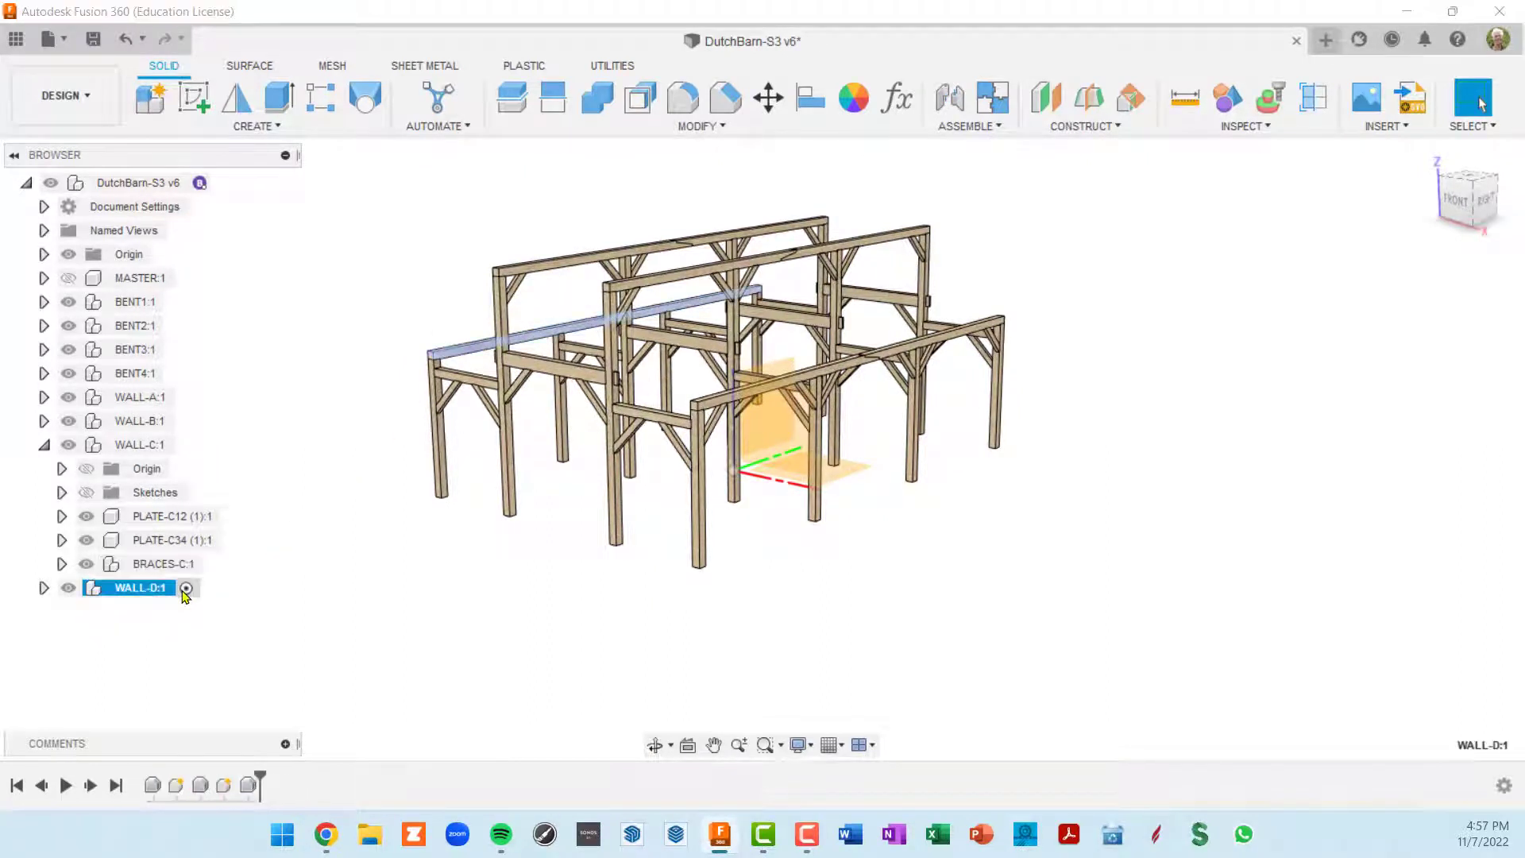
{"action": "left_click", "coordinate": [44, 588]}
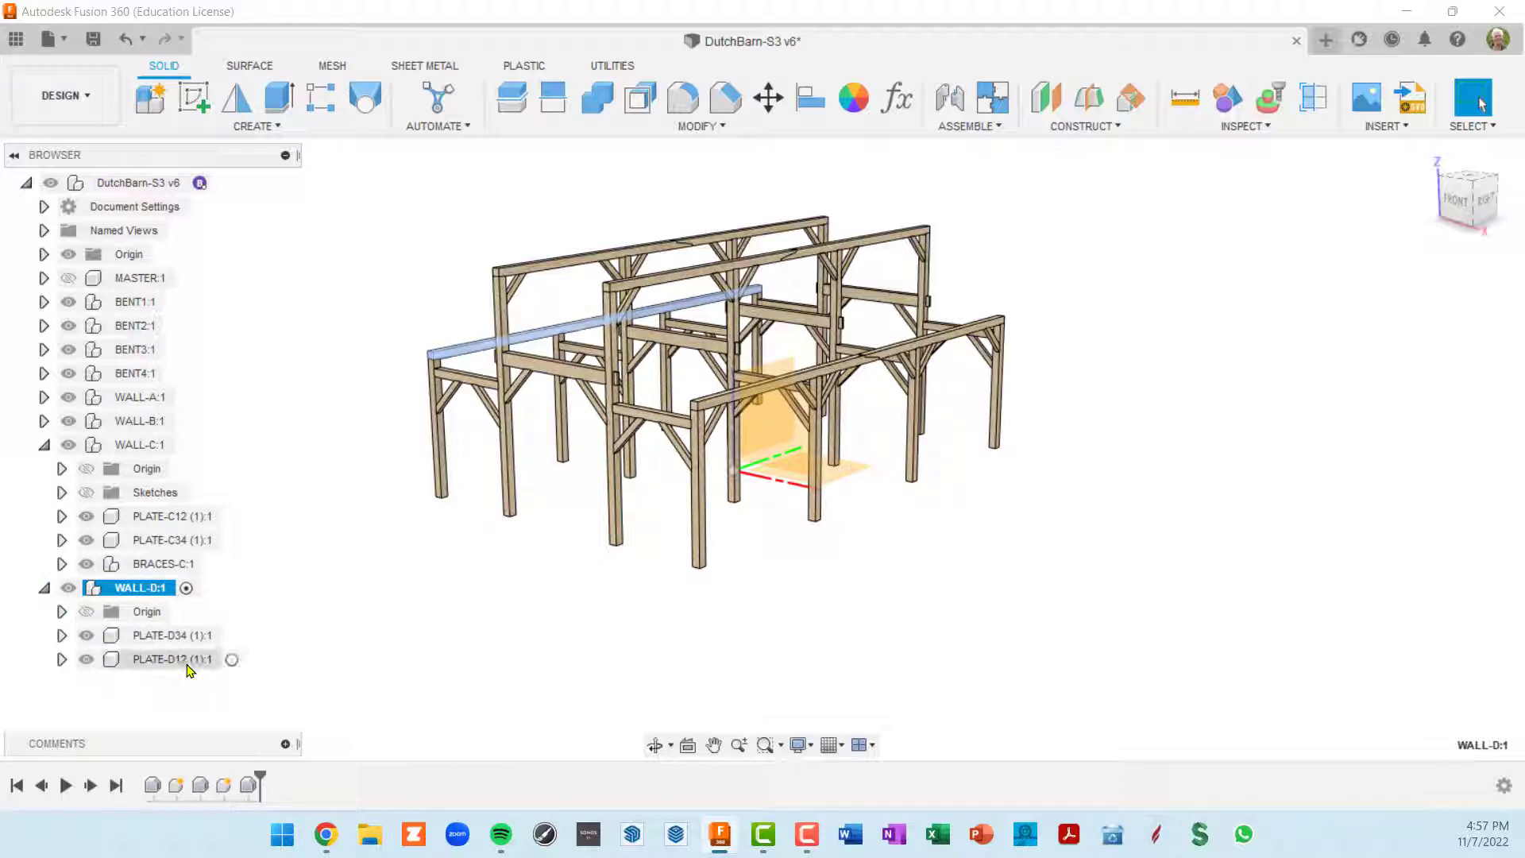
{"action": "middle_click_drag", "start_coordinate": [315, 542], "coordinate": [323, 545], "text": "shift"}
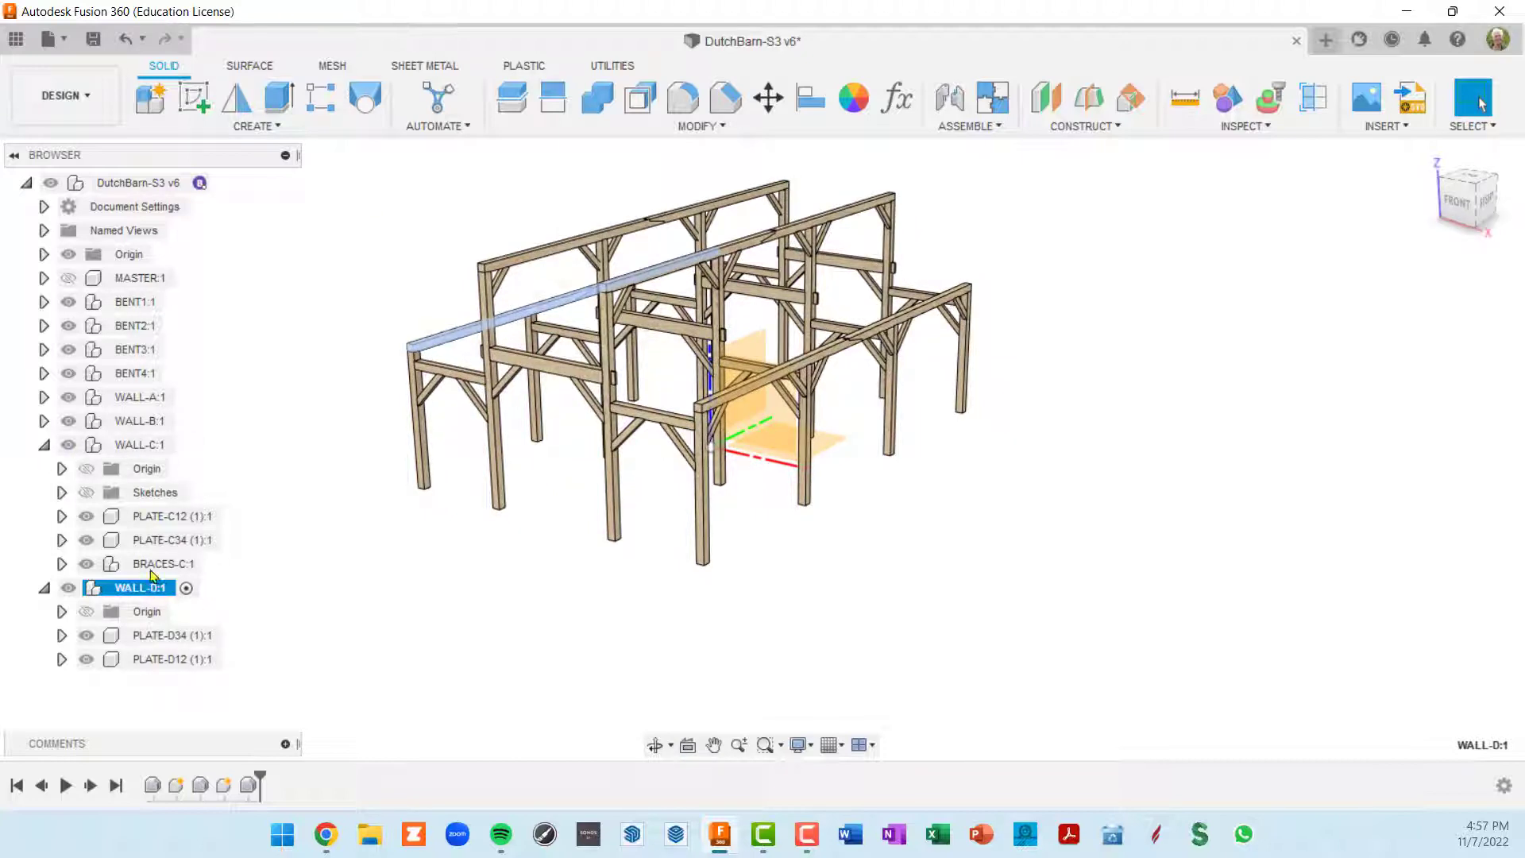
{"action": "left_click", "coordinate": [155, 109]}
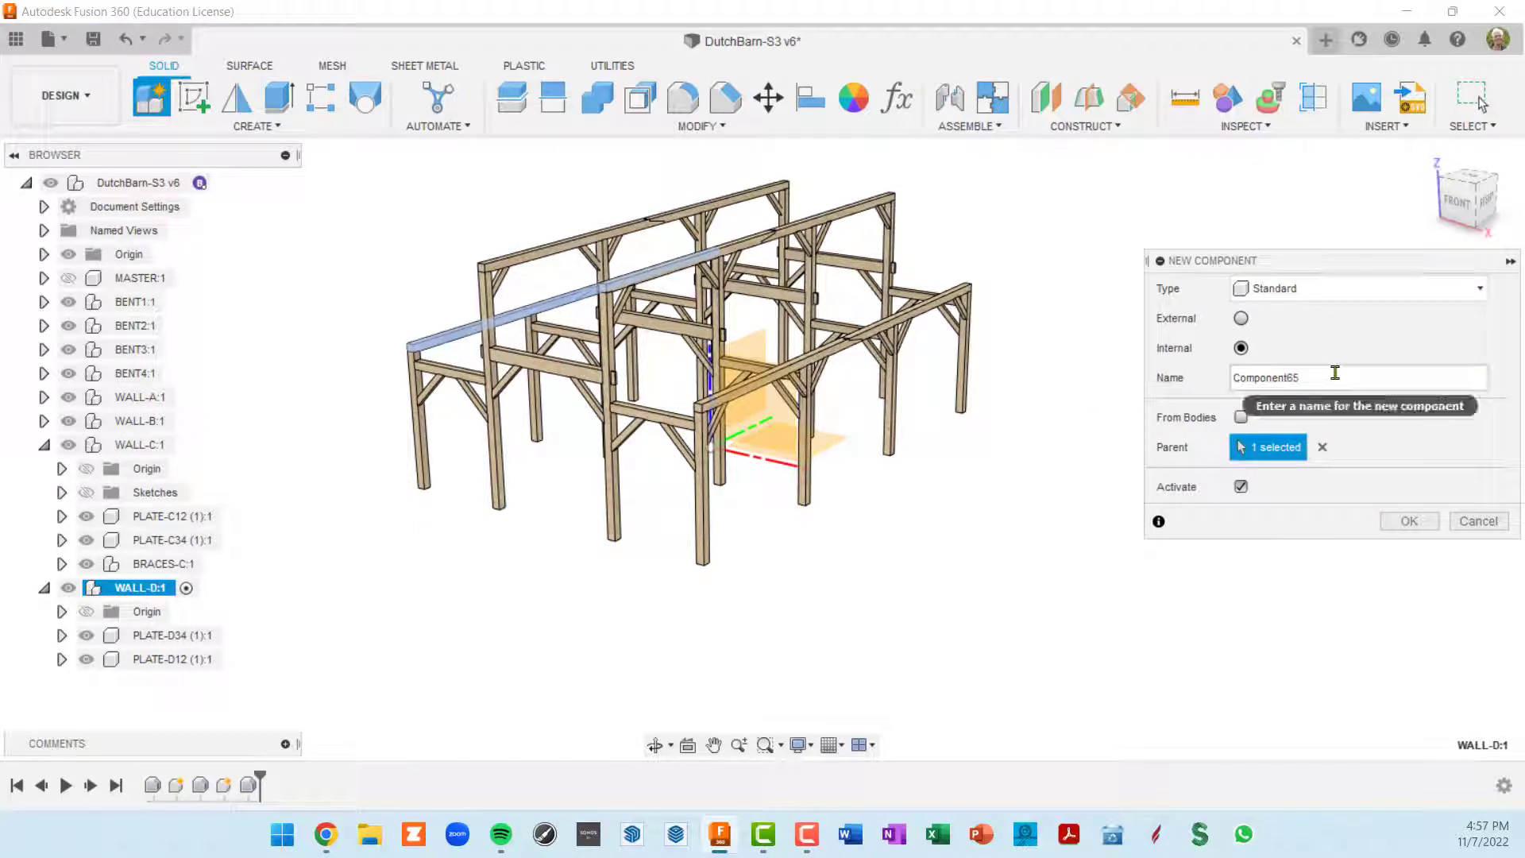
{"action": "double_click", "coordinate": [1335, 373]}
{"action": "type", "text": "BRACES"}
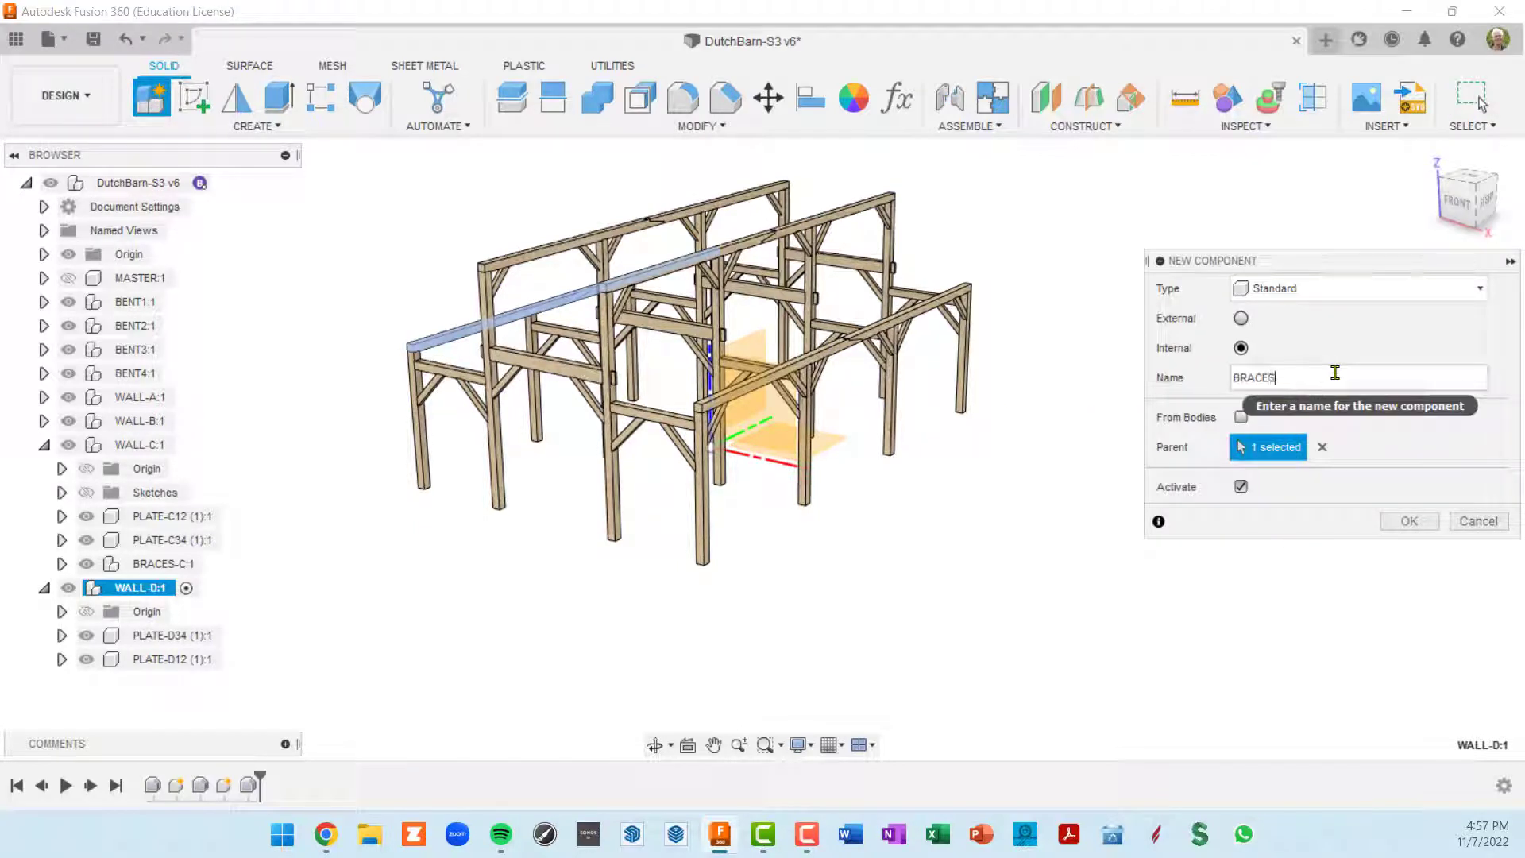
{"action": "type", "text": "-D"}
{"action": "key", "text": "Return"}
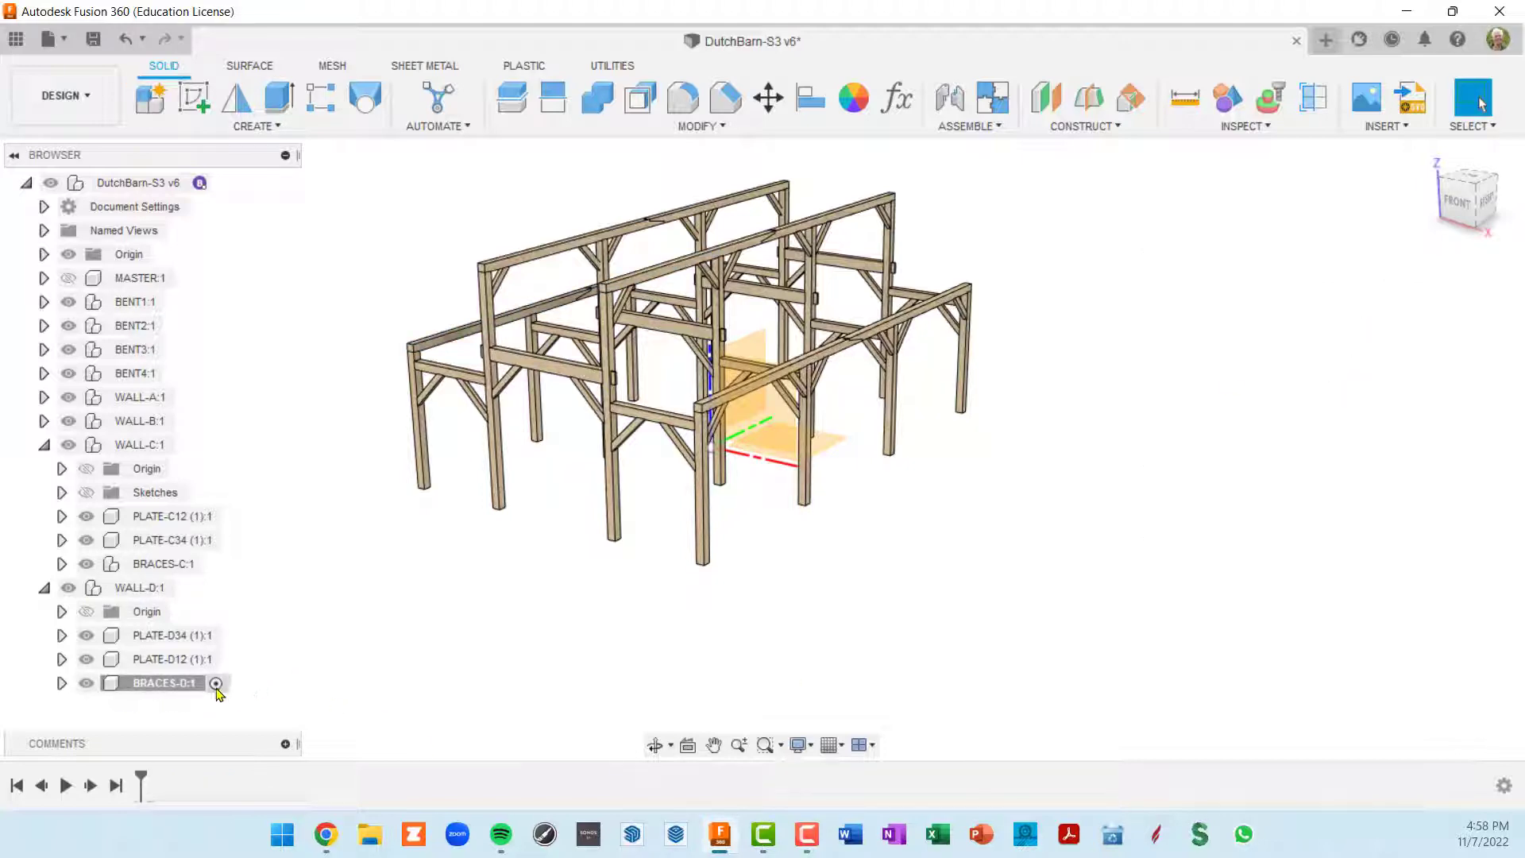
Step: Mirror the six braces WALL-BRACE:1 through WALL-BRACE:6 of BRACES-A onto wall D about the assembly origin's vertical YZ plane
{"action": "middle_click_drag", "start_coordinate": [268, 691], "coordinate": [446, 627], "text": "shift"}
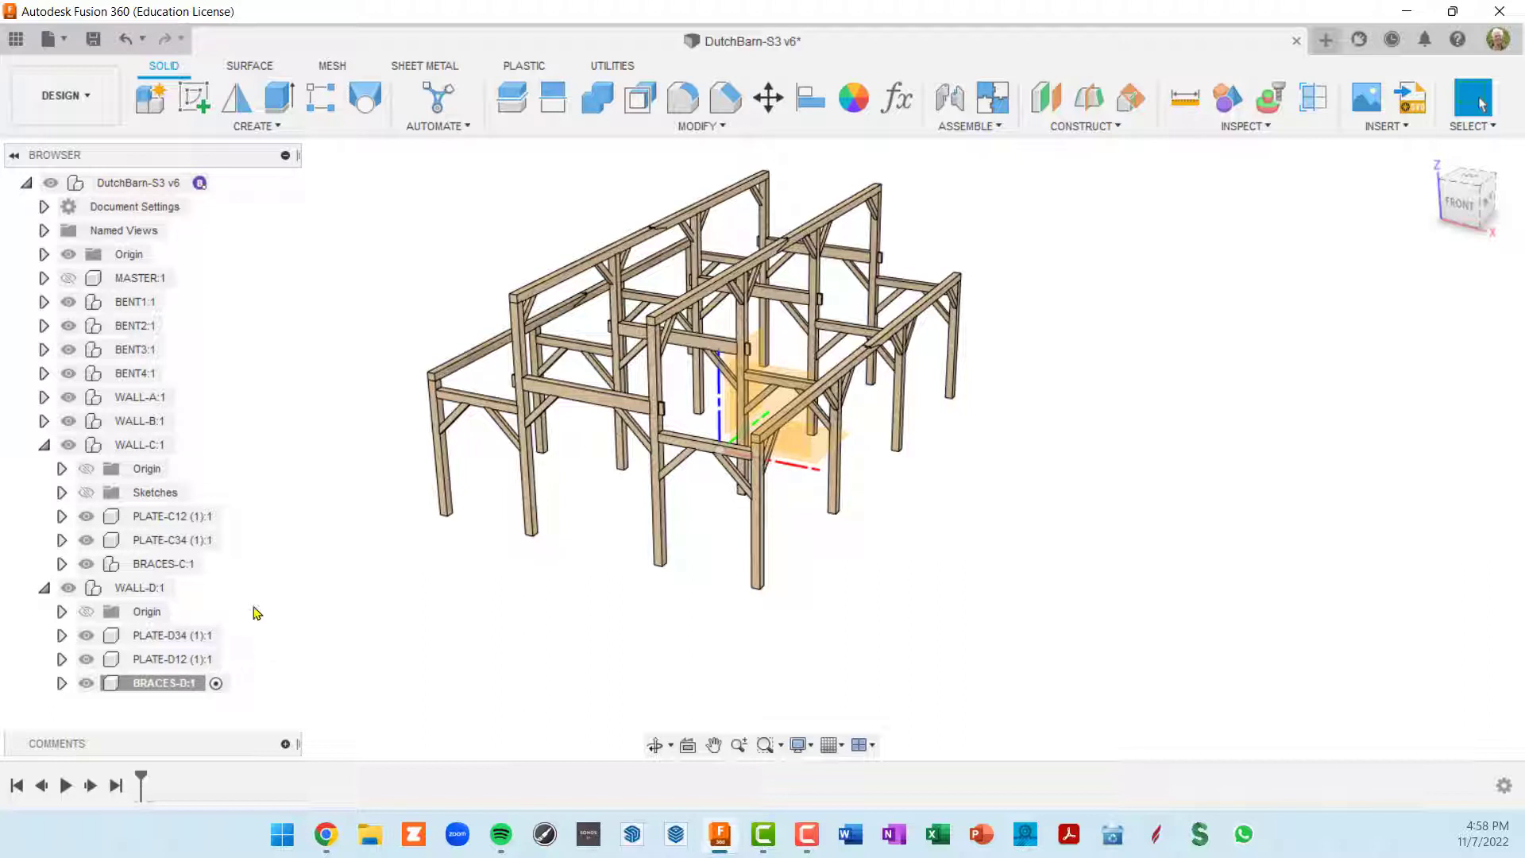
{"action": "left_click", "coordinate": [43, 446]}
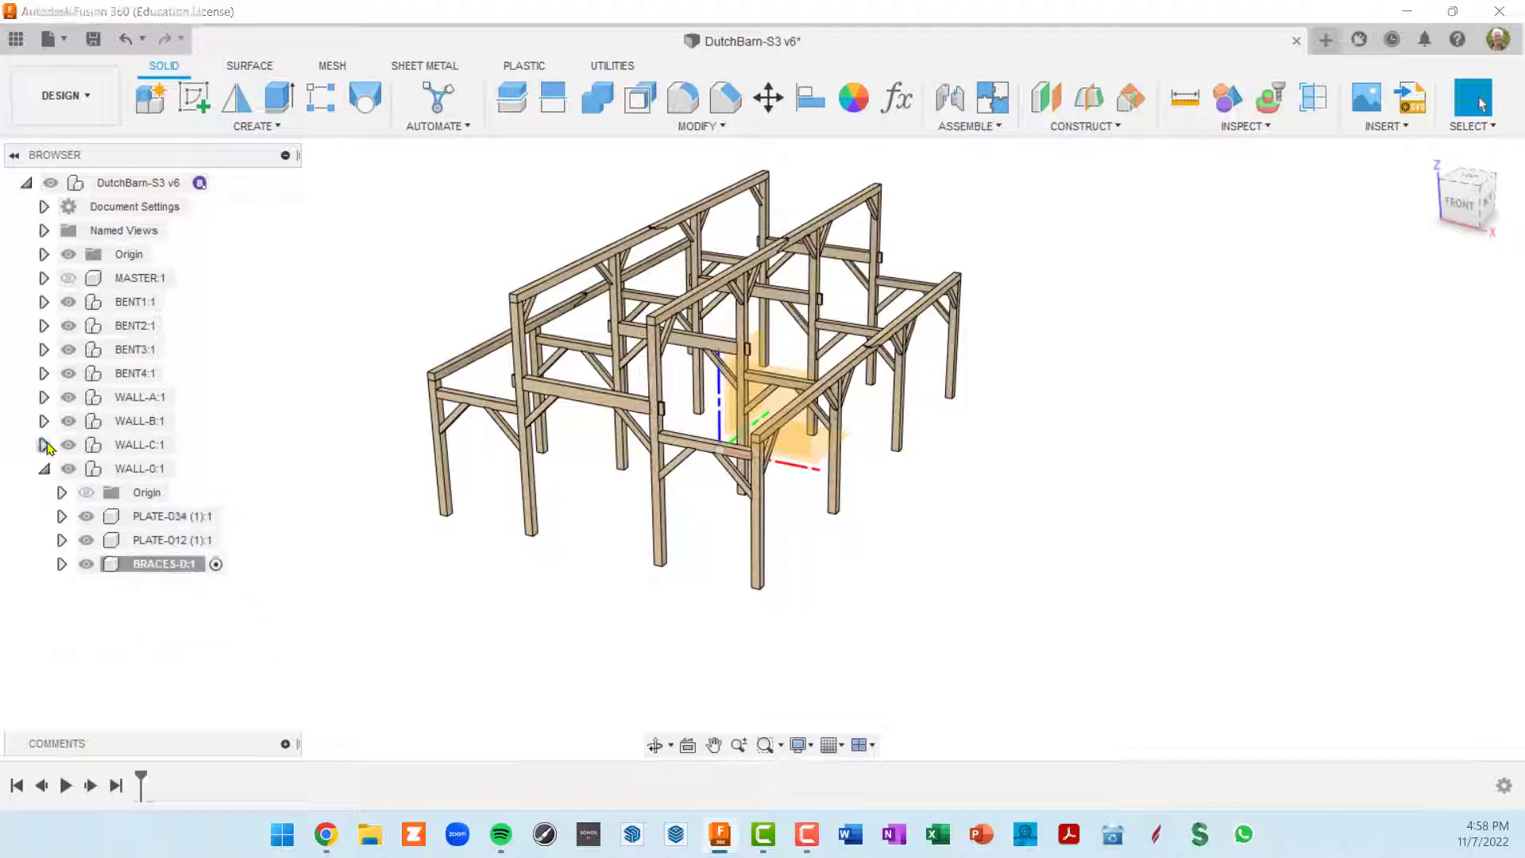
{"action": "left_click", "coordinate": [44, 398]}
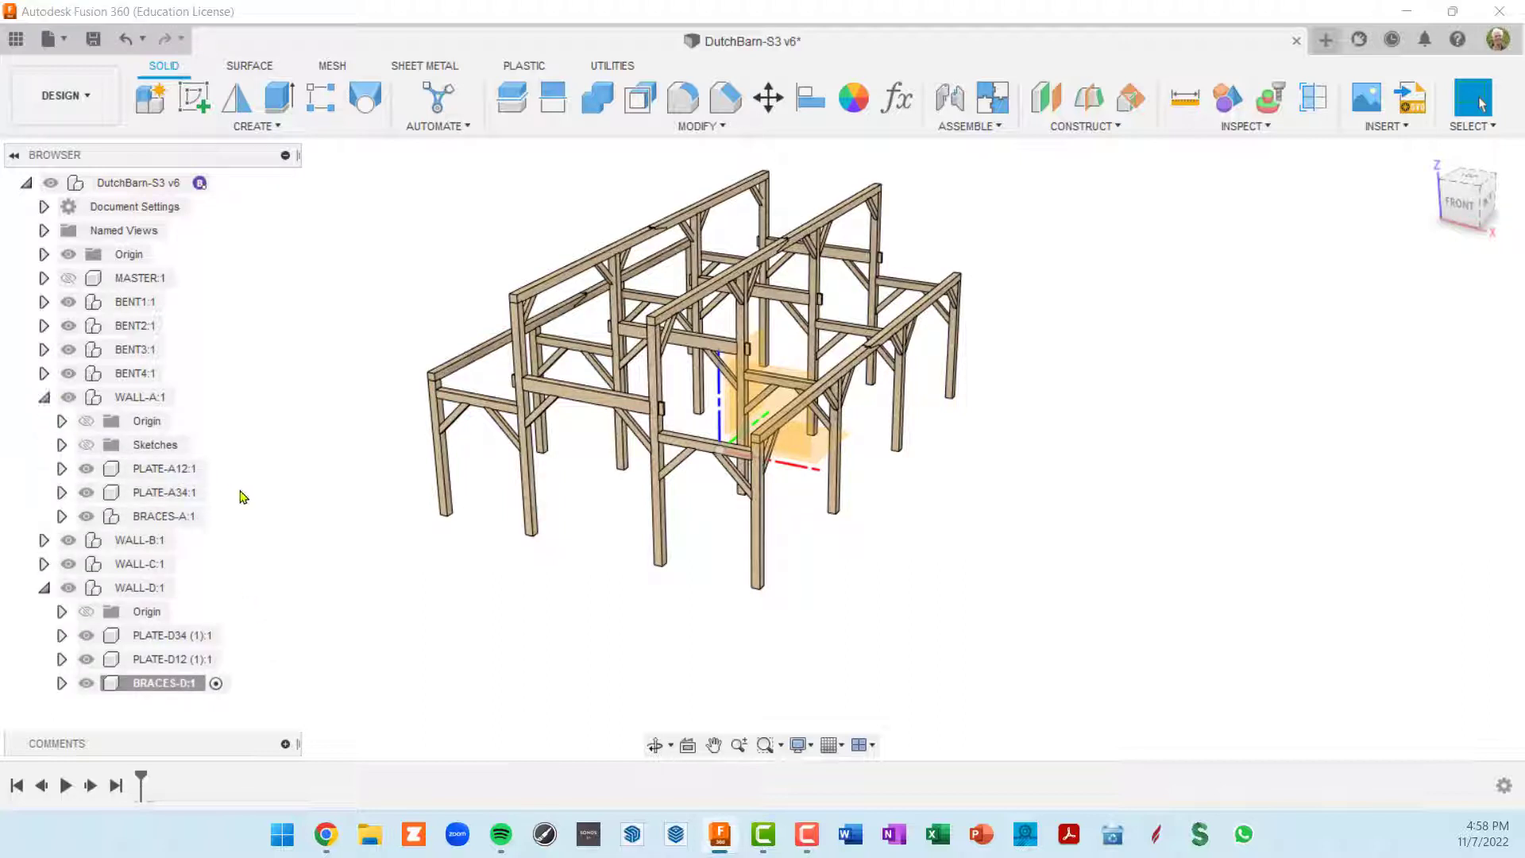
{"action": "left_click", "coordinate": [232, 107]}
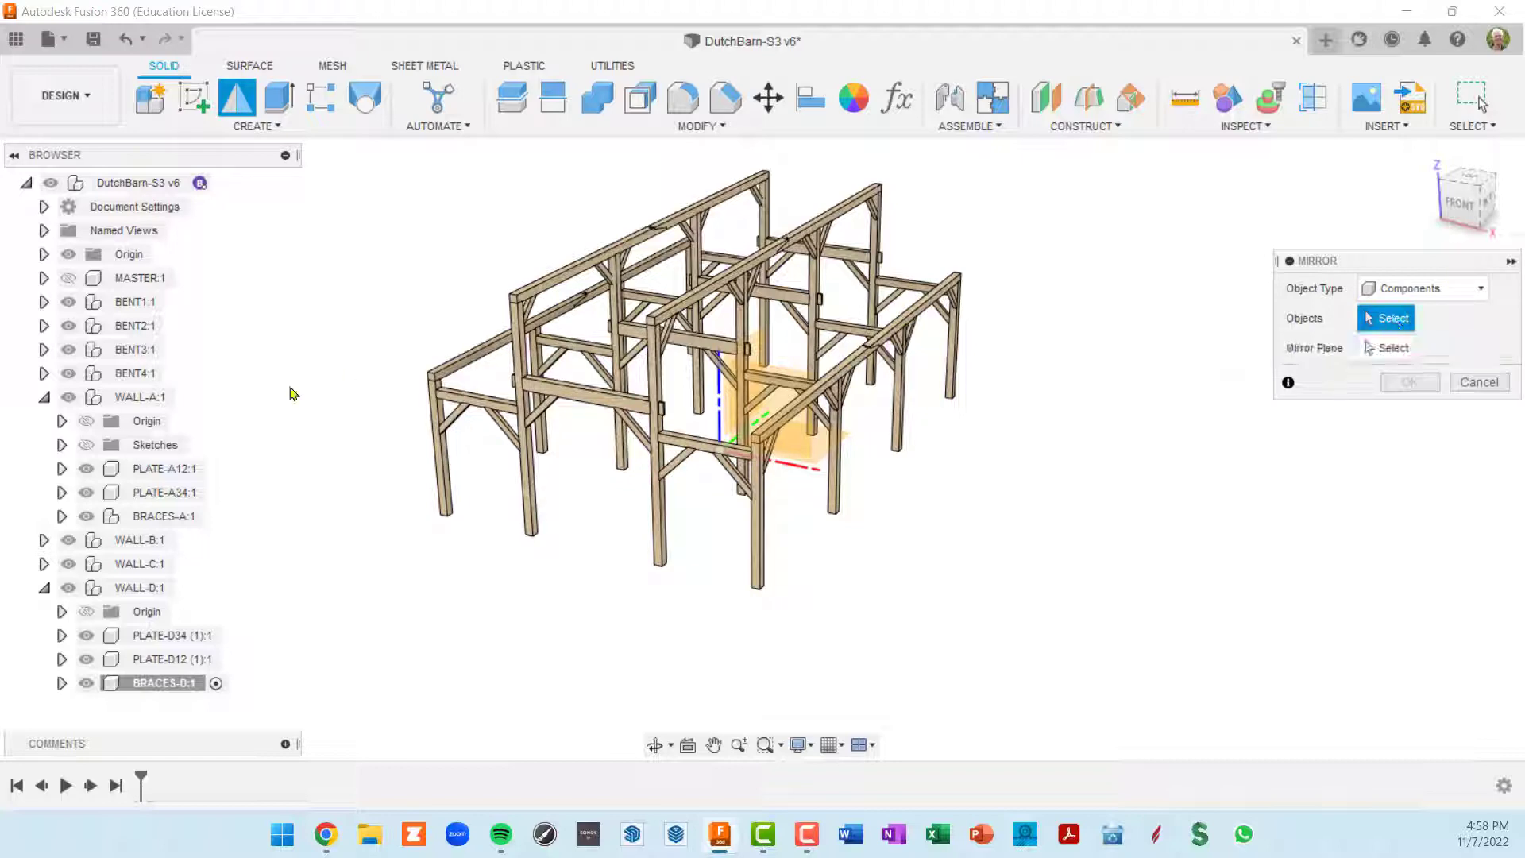
{"action": "left_click", "coordinate": [61, 517]}
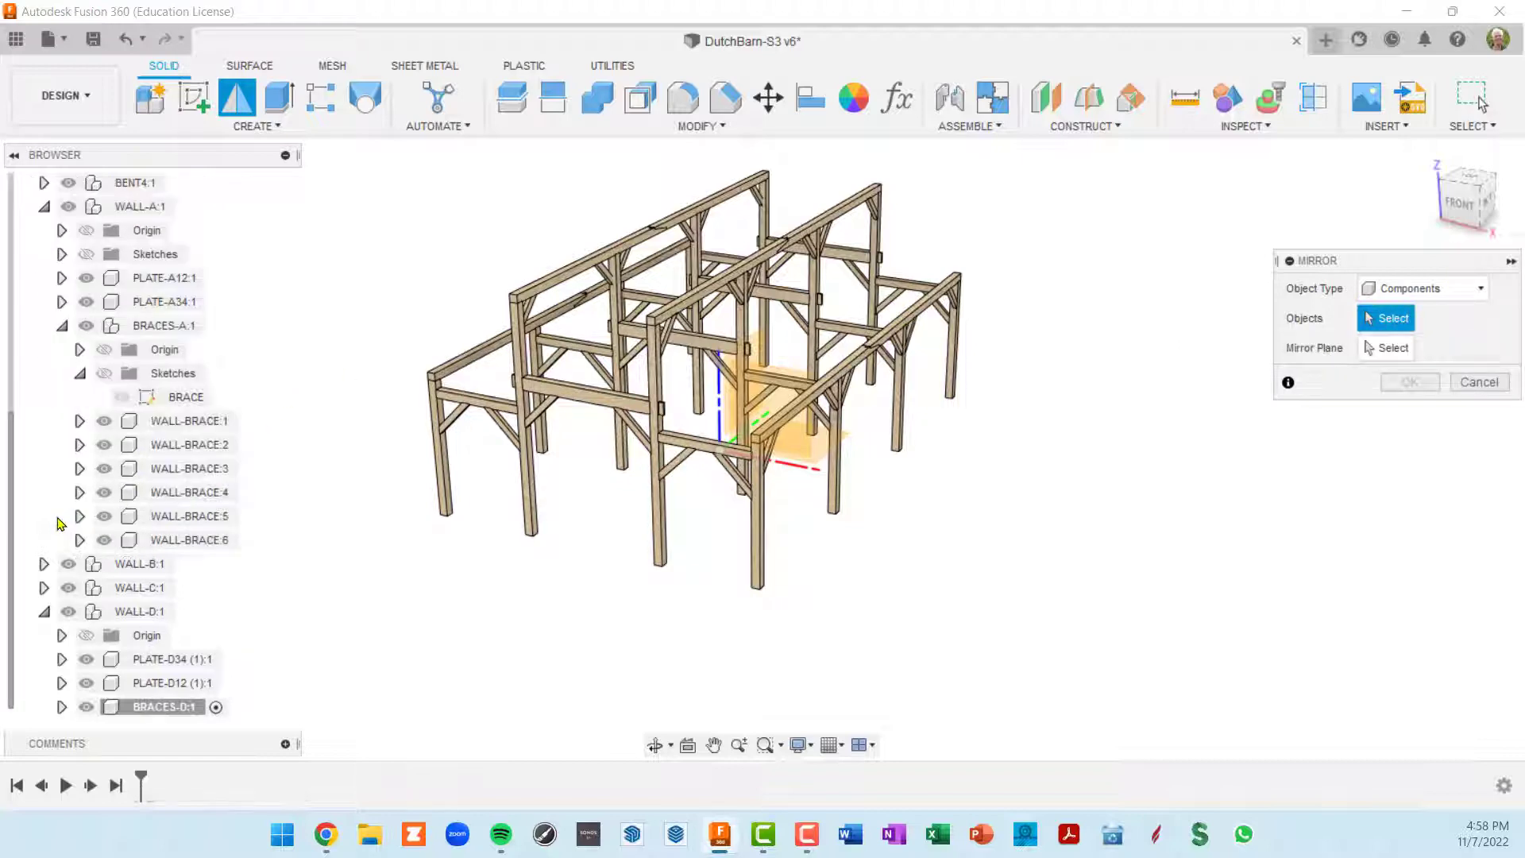
{"action": "left_click", "coordinate": [187, 421]}
{"action": "left_click", "coordinate": [190, 540], "text": "shift"}
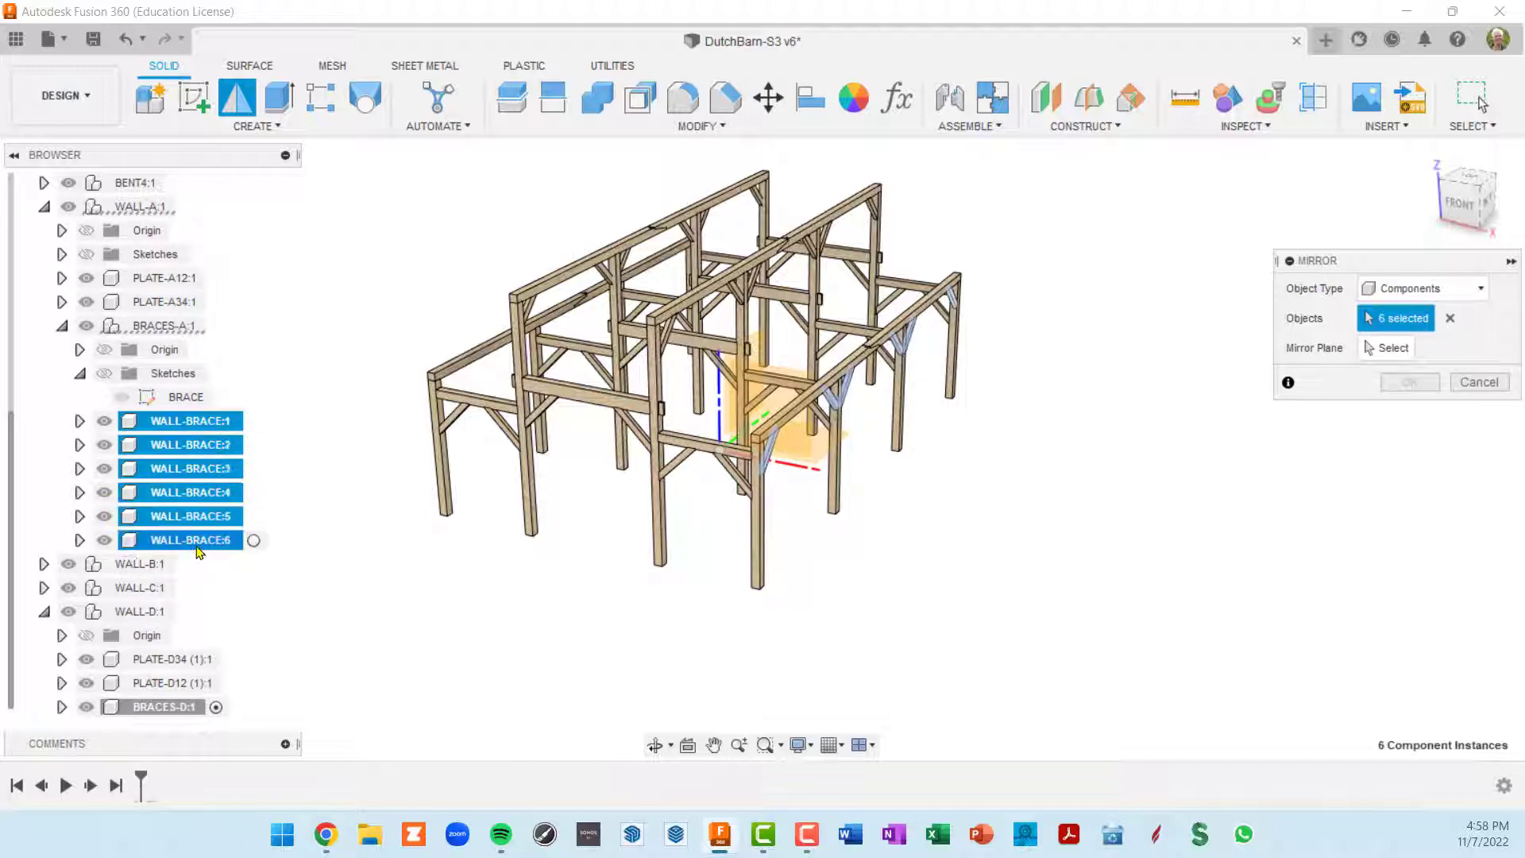
{"action": "left_click", "coordinate": [1392, 347]}
{"action": "middle_click_drag", "start_coordinate": [912, 511], "coordinate": [635, 574], "text": "shift"}
{"action": "left_click", "coordinate": [982, 459]}
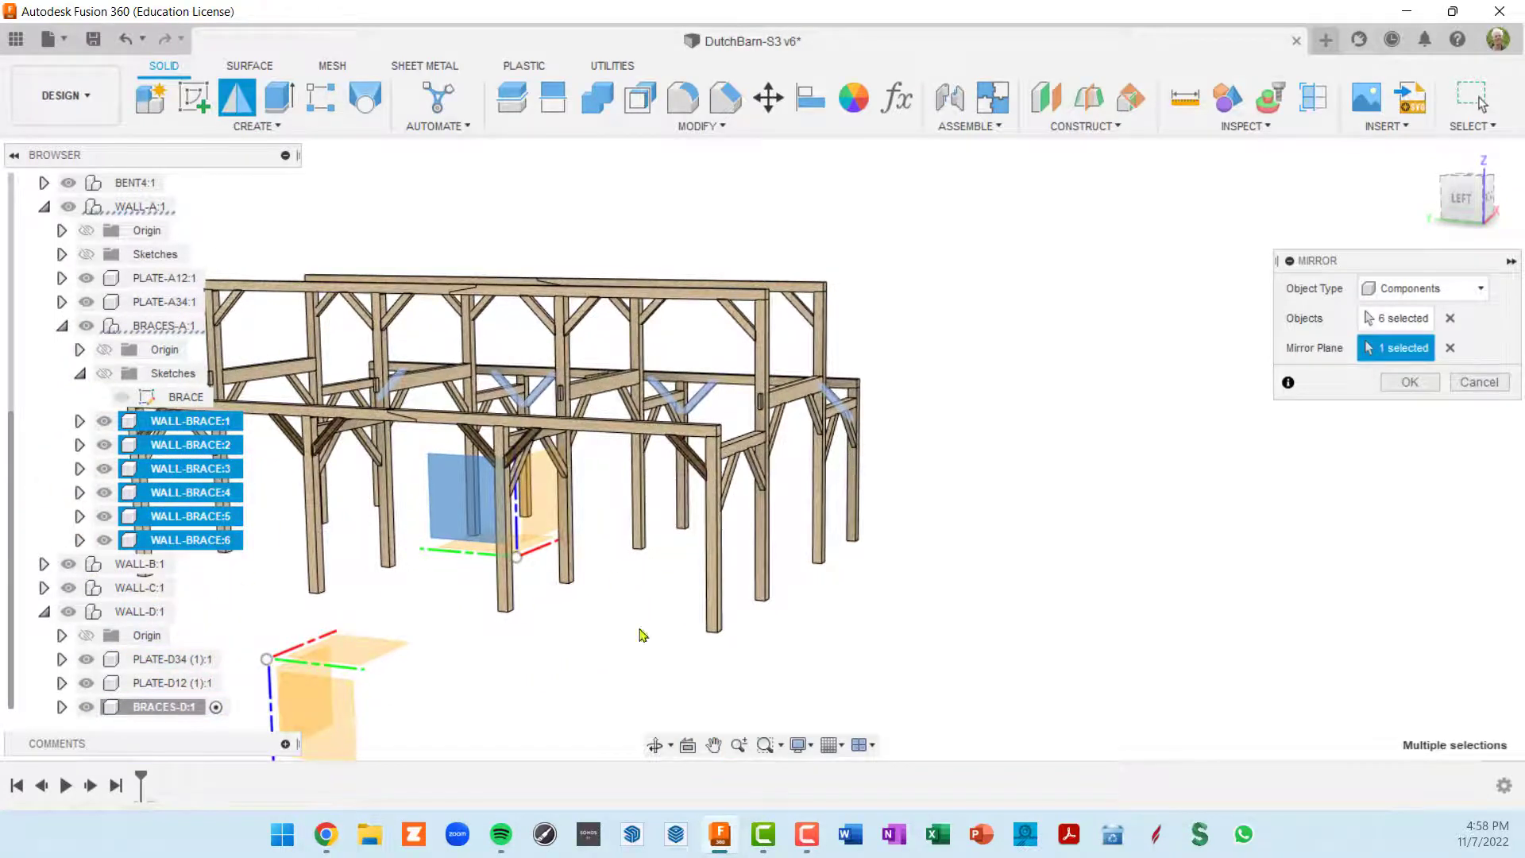
{"action": "middle_click_drag", "start_coordinate": [804, 573], "coordinate": [476, 667], "text": "shift"}
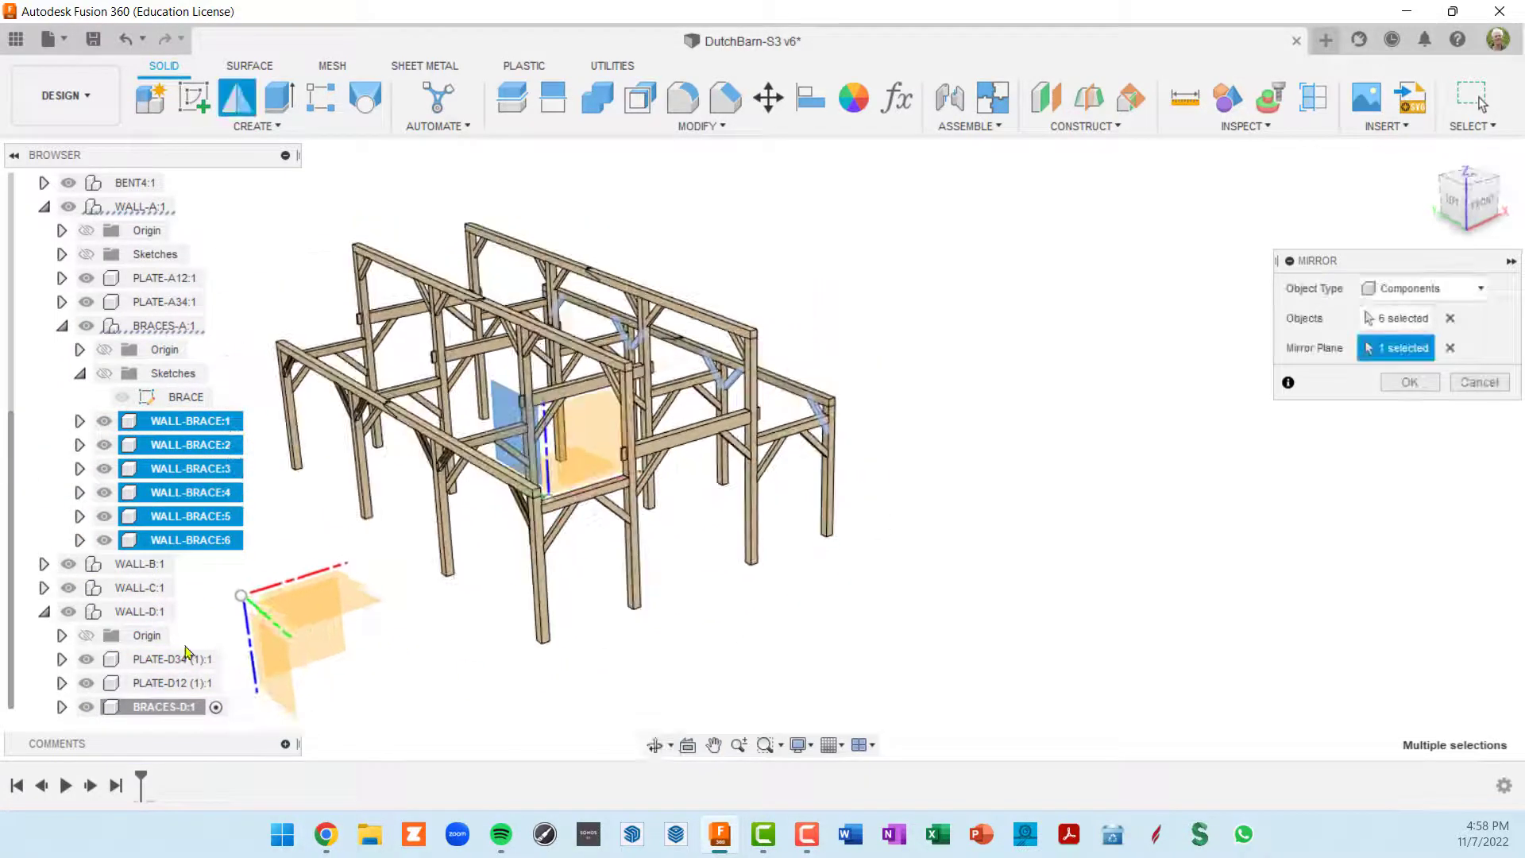
{"action": "left_click", "coordinate": [1410, 383]}
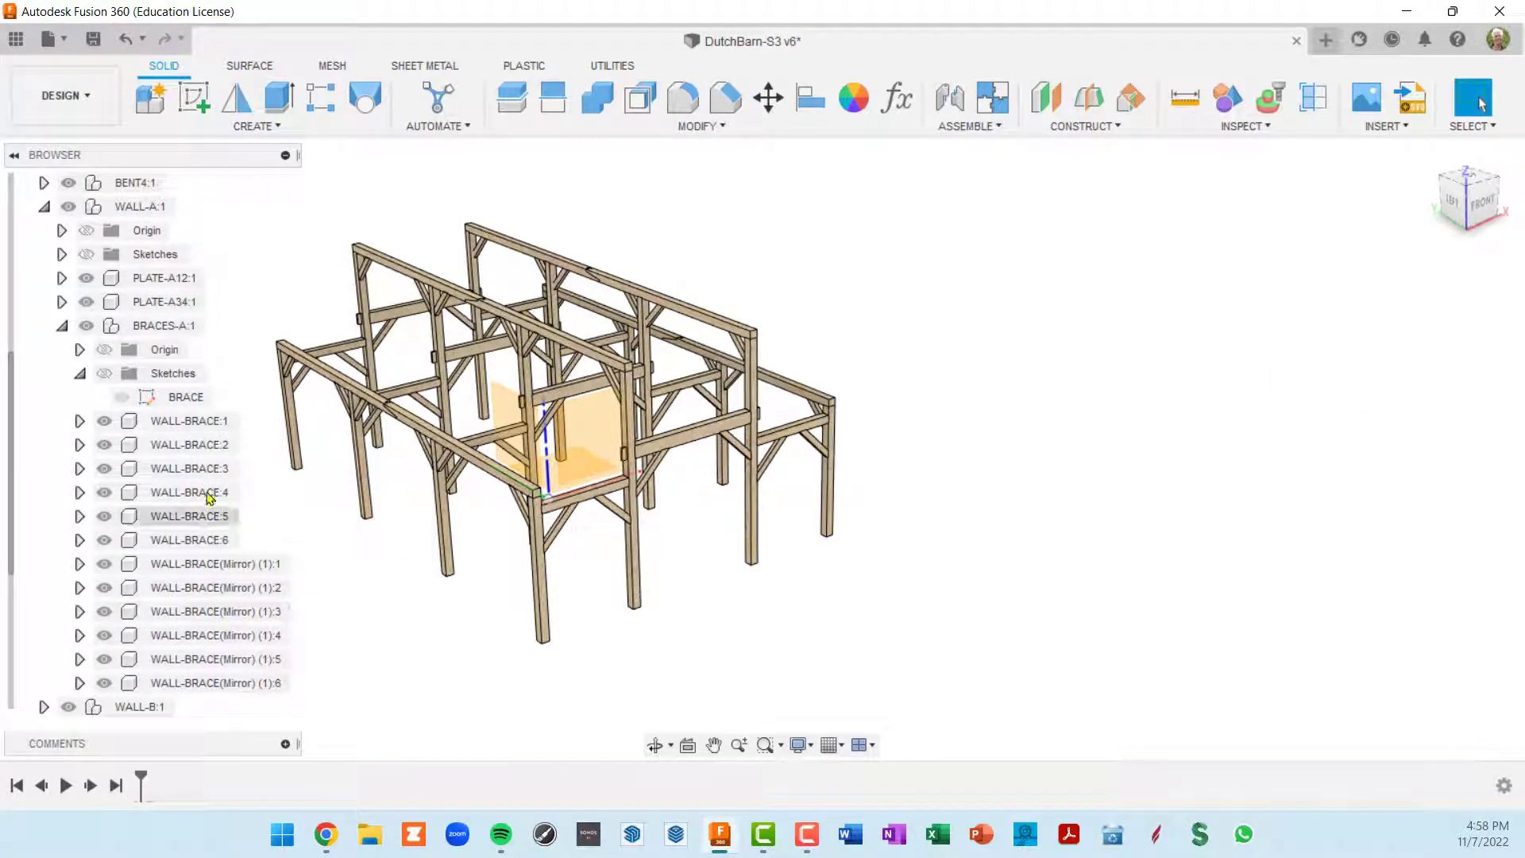
Step: Move the six mirrored braces, WALL-BRACE(Mirror) (1):1 through WALL-BRACE(Mirror) (1):6, from BRACES-A into BRACES-D
{"action": "left_click", "coordinate": [211, 564]}
{"action": "left_click", "coordinate": [220, 685], "text": "shift"}
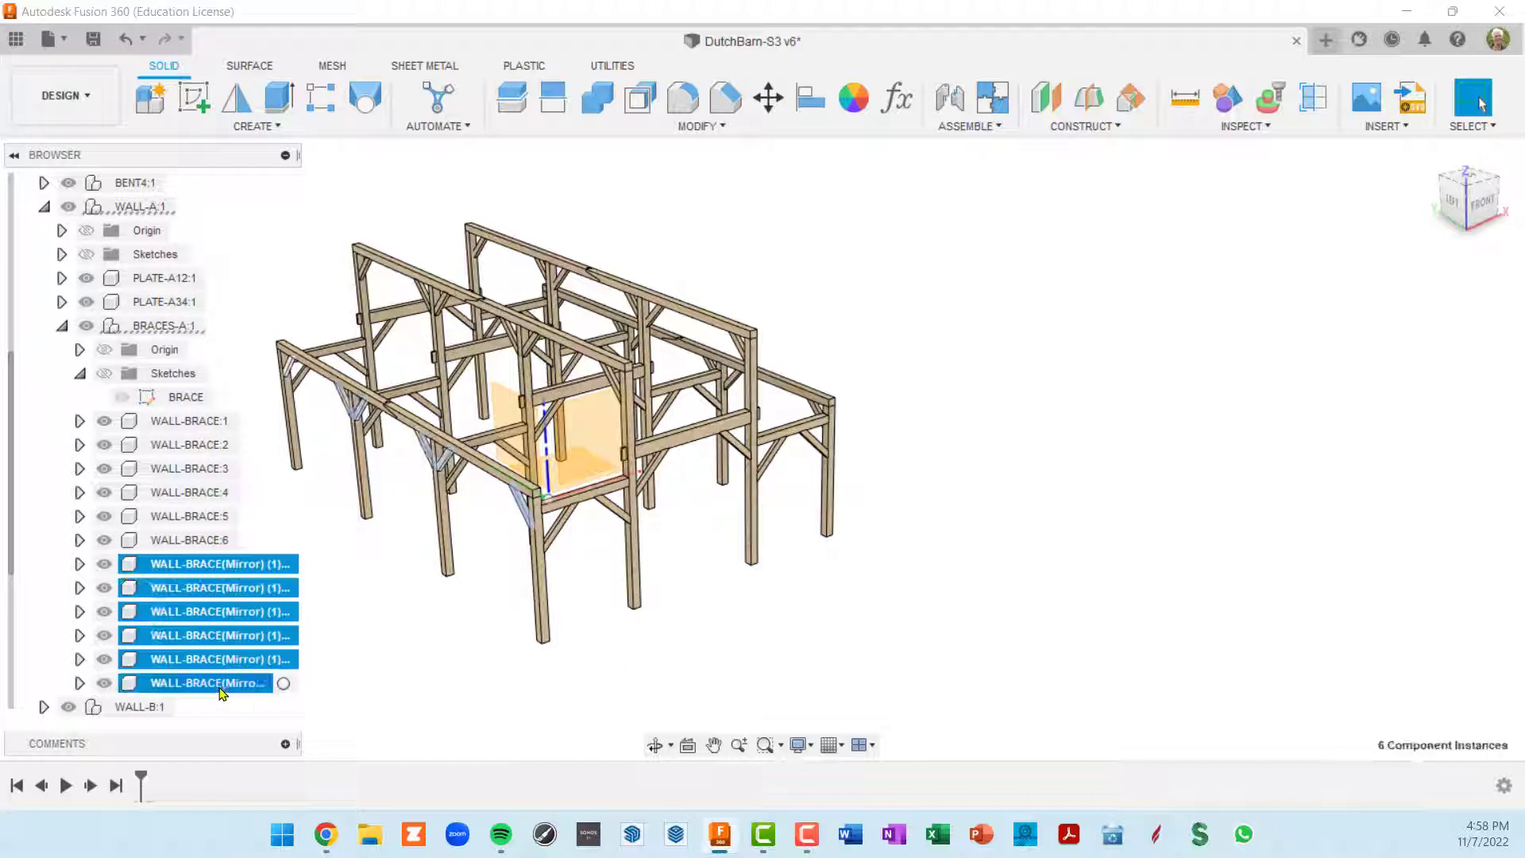
{"action": "scroll", "coordinate": [274, 624], "scroll_direction": "down", "scroll_amount": 3}
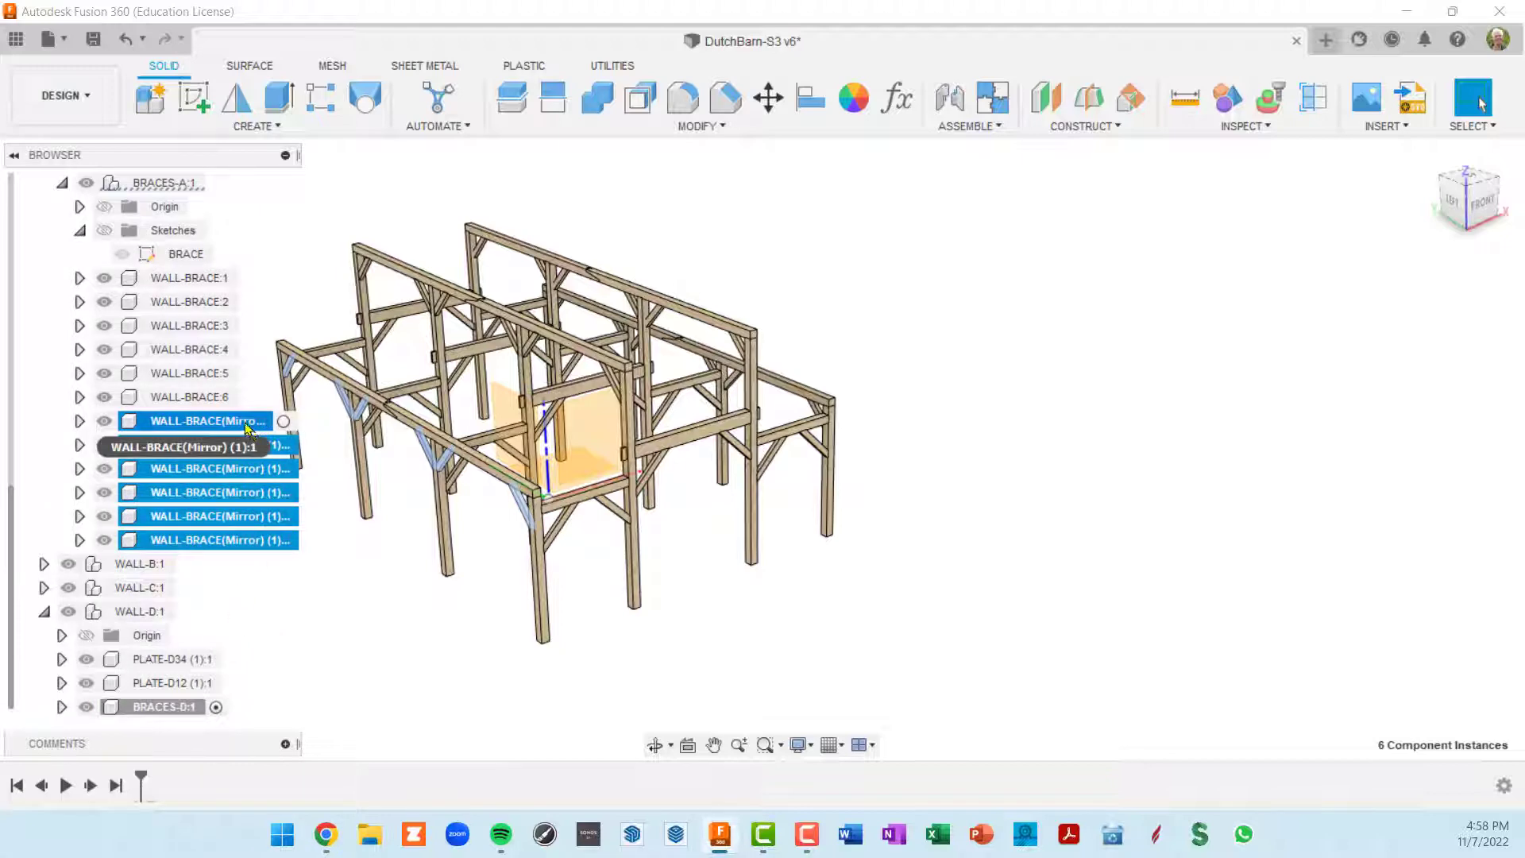
{"action": "left_click_drag", "start_coordinate": [281, 450], "coordinate": [160, 708]}
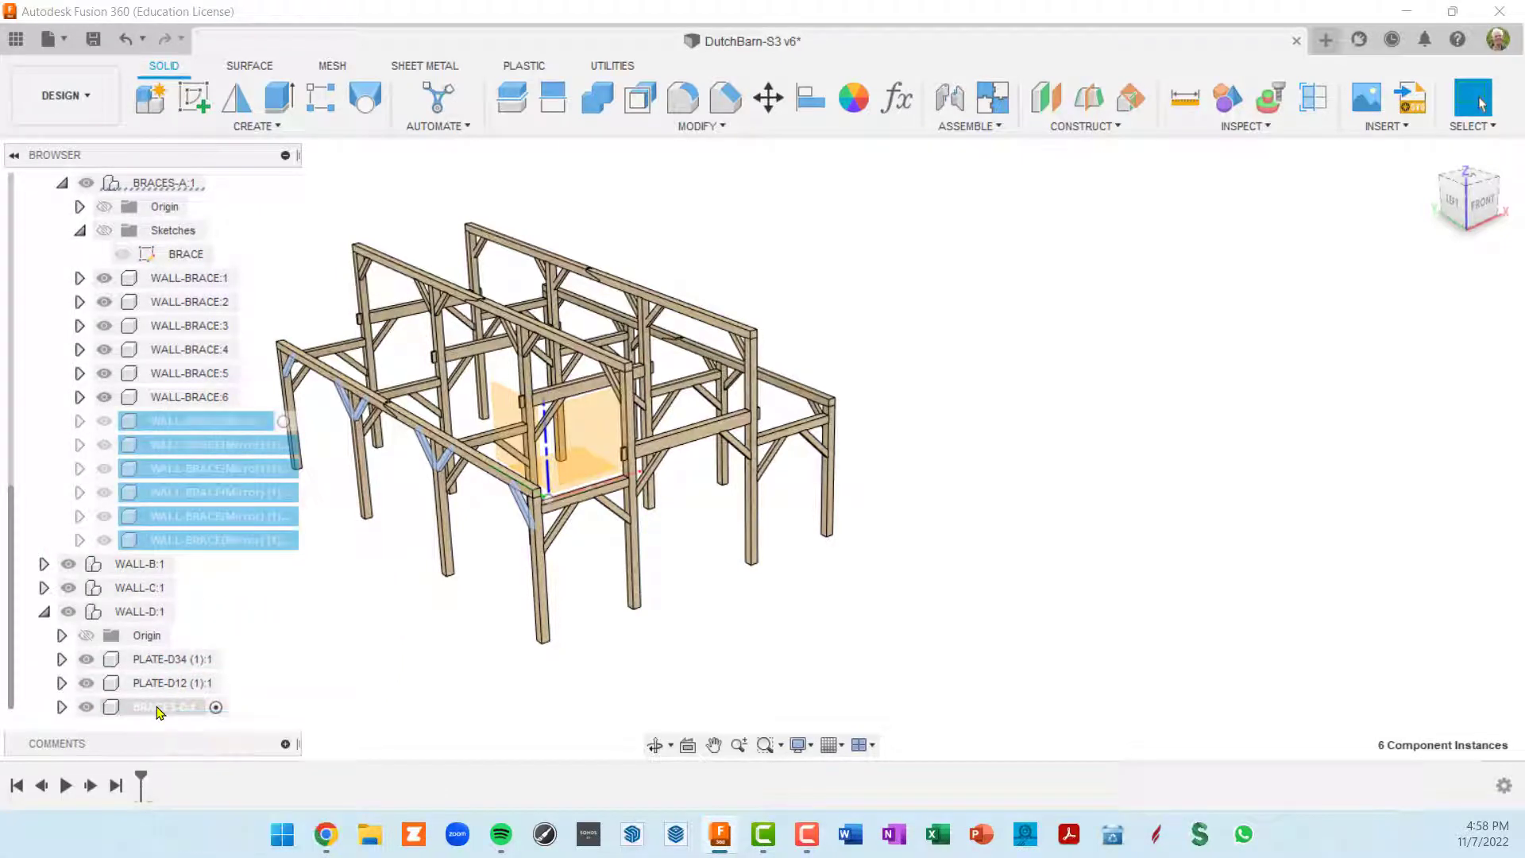
Step: Collapse WALL-D and WALL-A in the browser and hide the top-level origin
{"action": "left_click", "coordinate": [45, 613]}
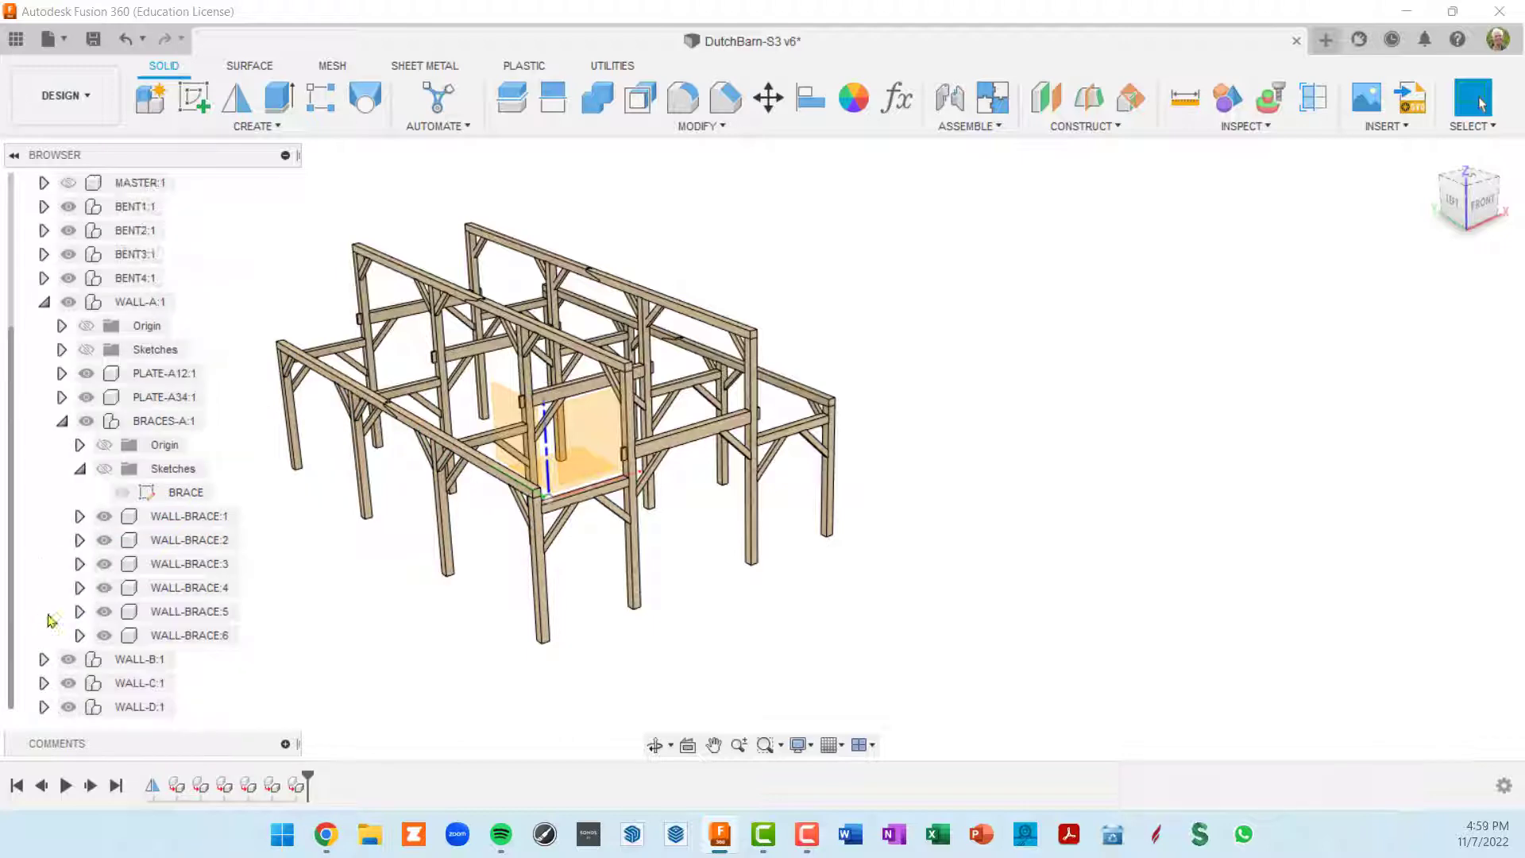
{"action": "left_click", "coordinate": [43, 303]}
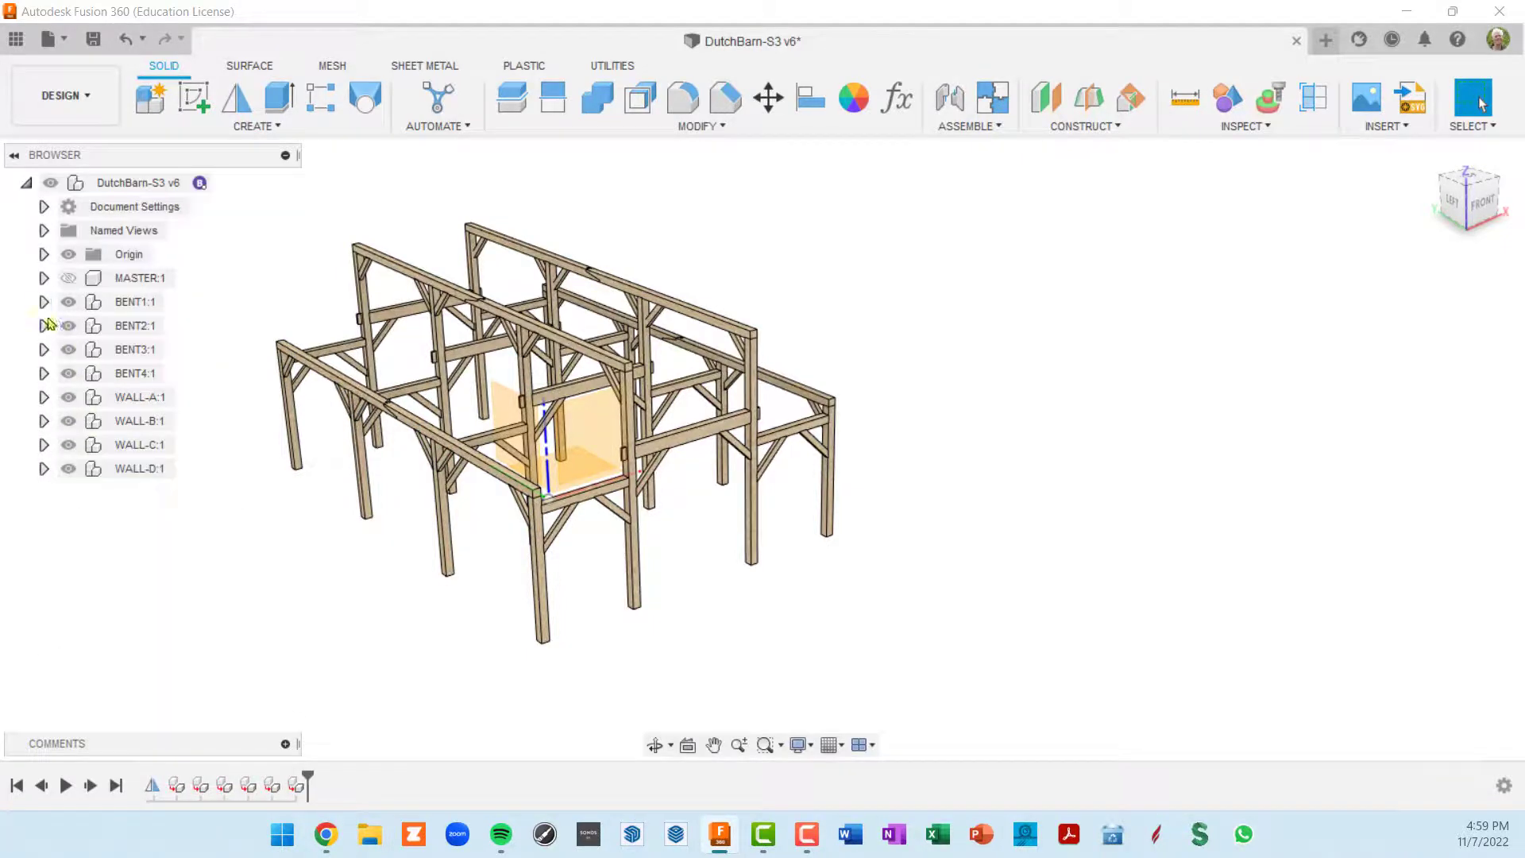
{"action": "middle_click_drag", "start_coordinate": [767, 579], "coordinate": [650, 575], "text": "shift"}
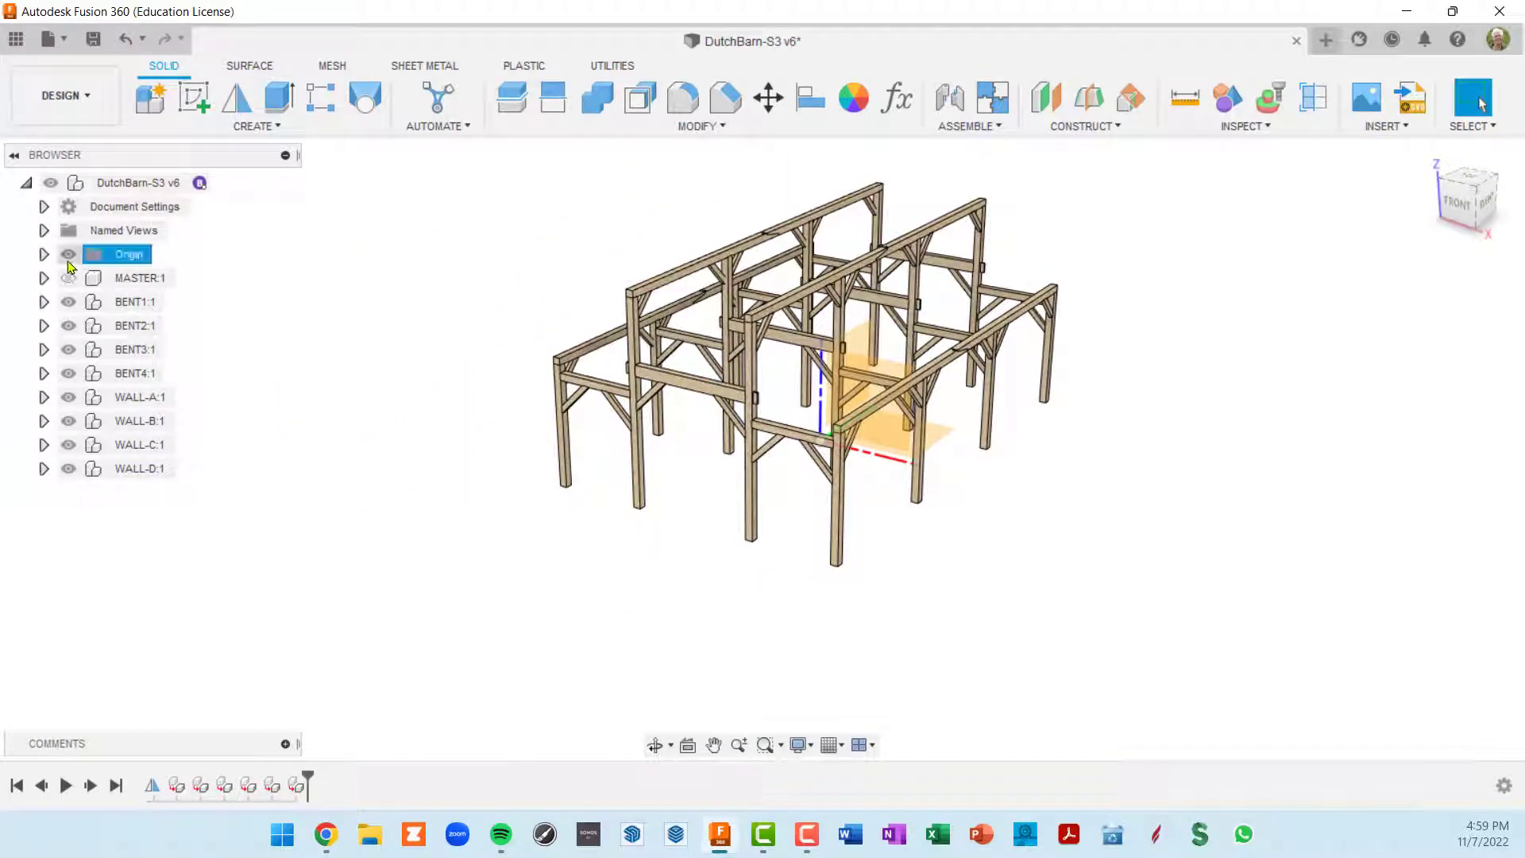
{"action": "middle_click_drag", "start_coordinate": [972, 526], "coordinate": [492, 553], "text": "shift"}
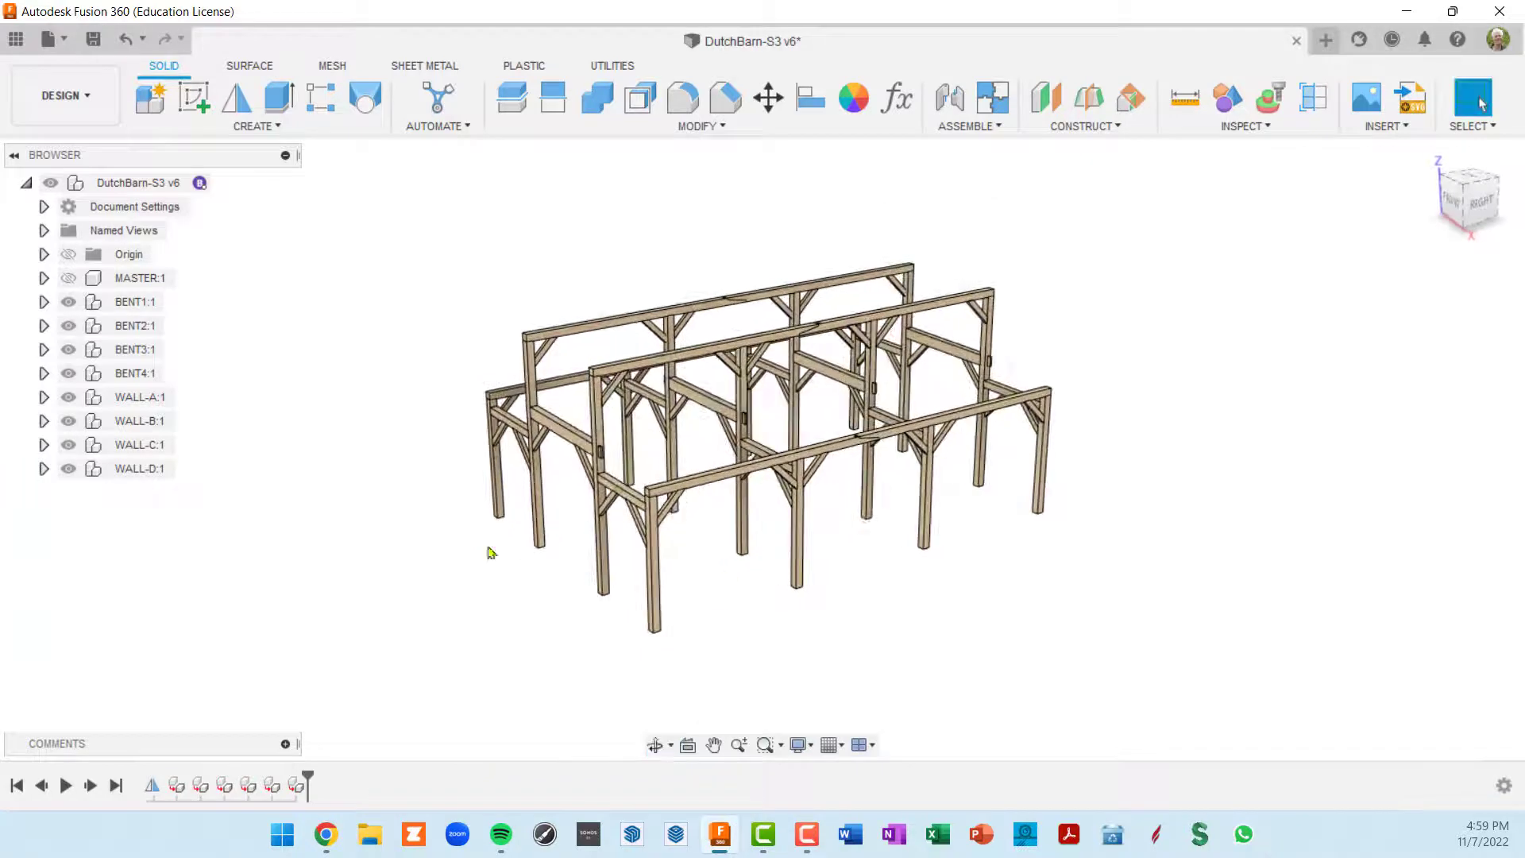
Step: Toggle the visibility of WALL-A, WALL-B, WALL-C and WALL-D off and on in turn to check each wall's contents
{"action": "left_click", "coordinate": [64, 401]}
{"action": "left_click", "coordinate": [63, 400]}
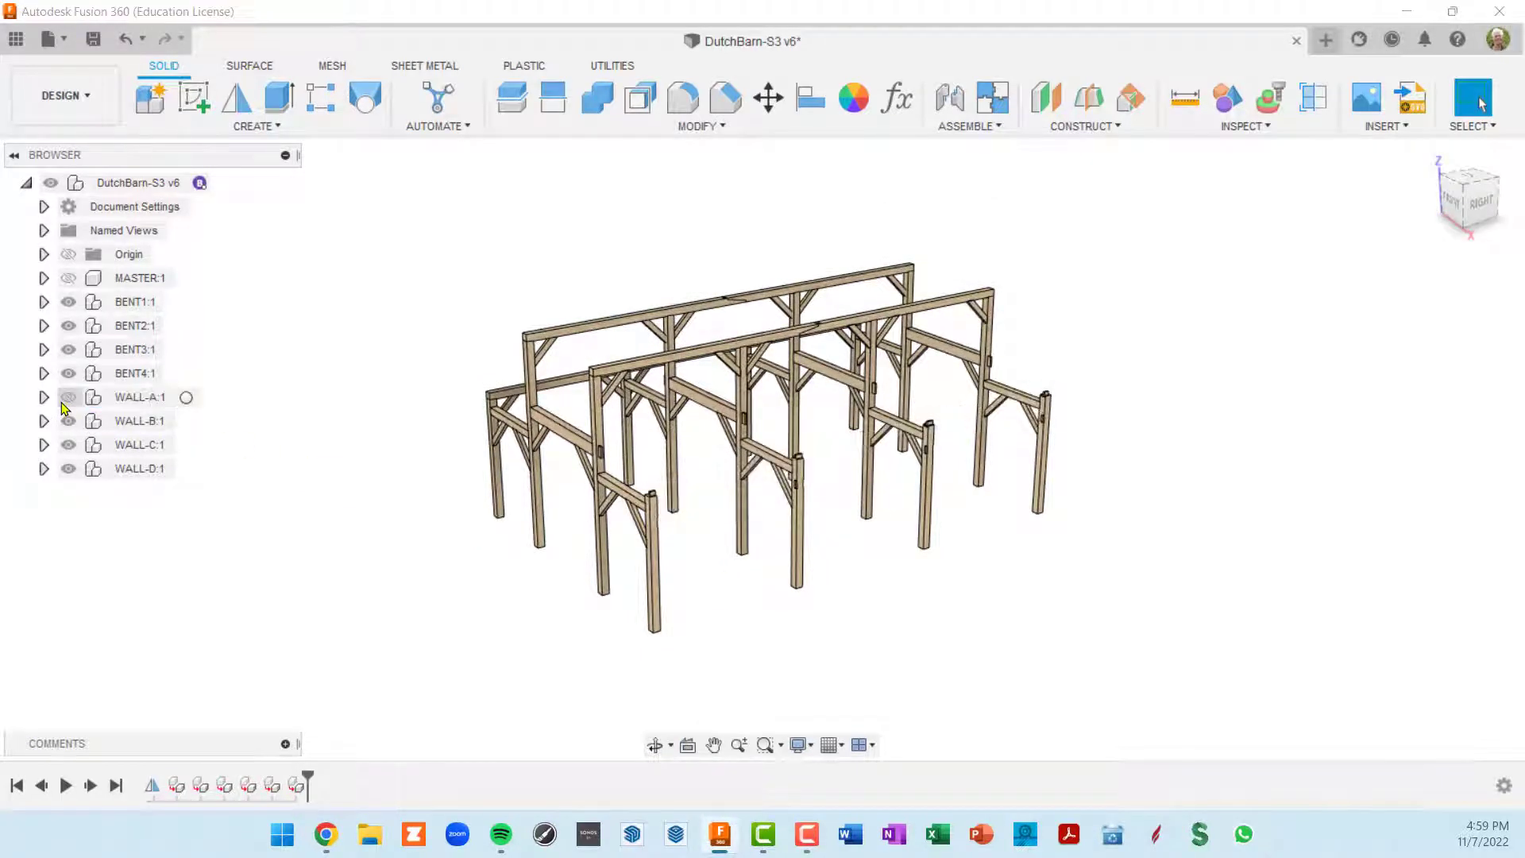
{"action": "left_click", "coordinate": [68, 397]}
{"action": "left_click", "coordinate": [67, 399]}
{"action": "left_click", "coordinate": [65, 401]}
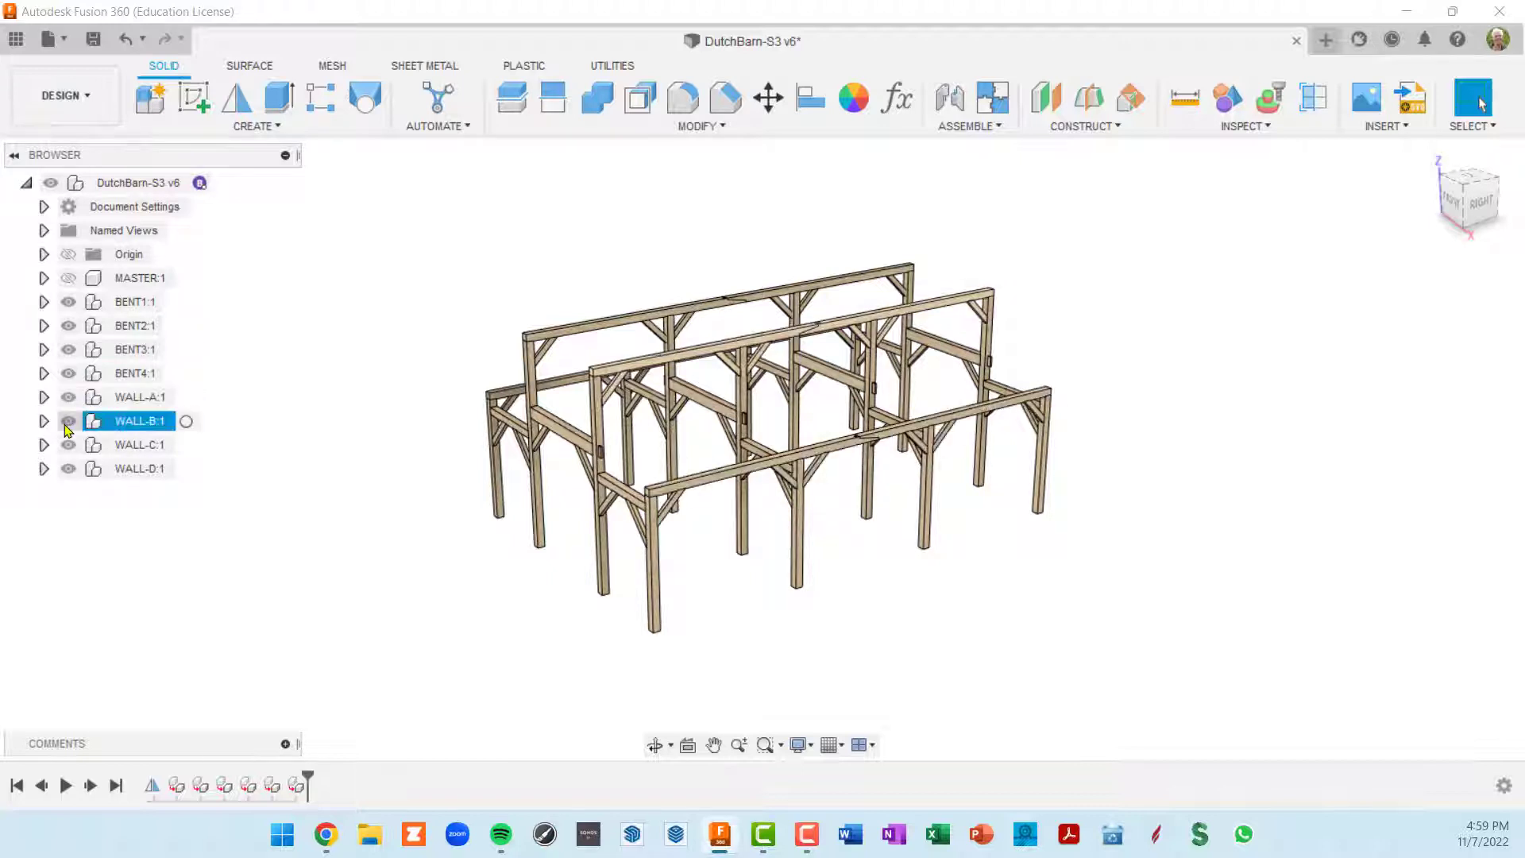
{"action": "left_click", "coordinate": [65, 424]}
{"action": "left_click", "coordinate": [66, 422]}
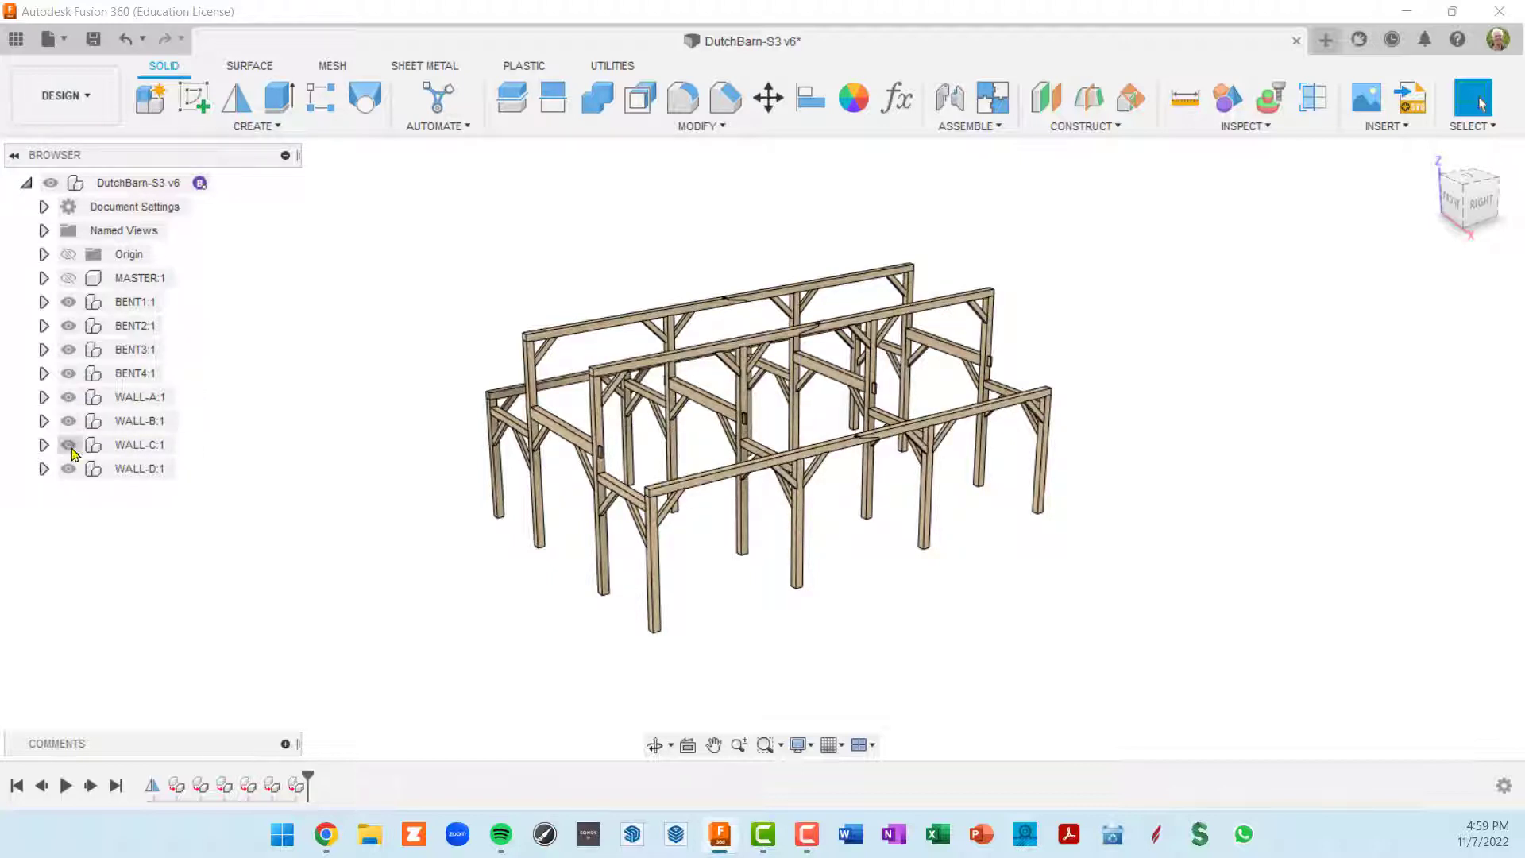
{"action": "left_click", "coordinate": [67, 447]}
{"action": "left_click", "coordinate": [67, 446]}
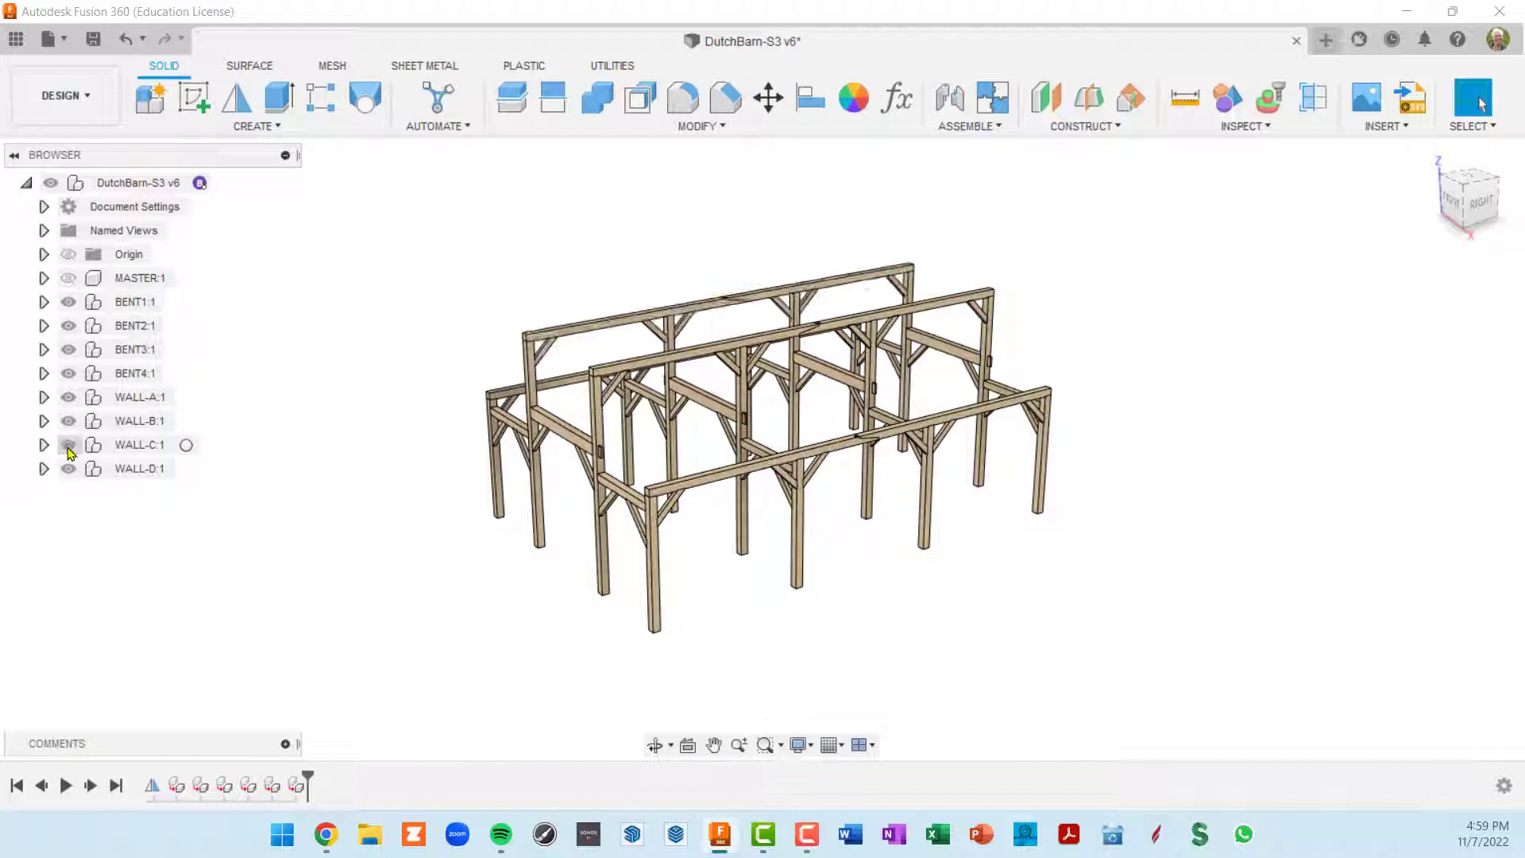
{"action": "left_click", "coordinate": [68, 470]}
{"action": "left_click", "coordinate": [69, 471]}
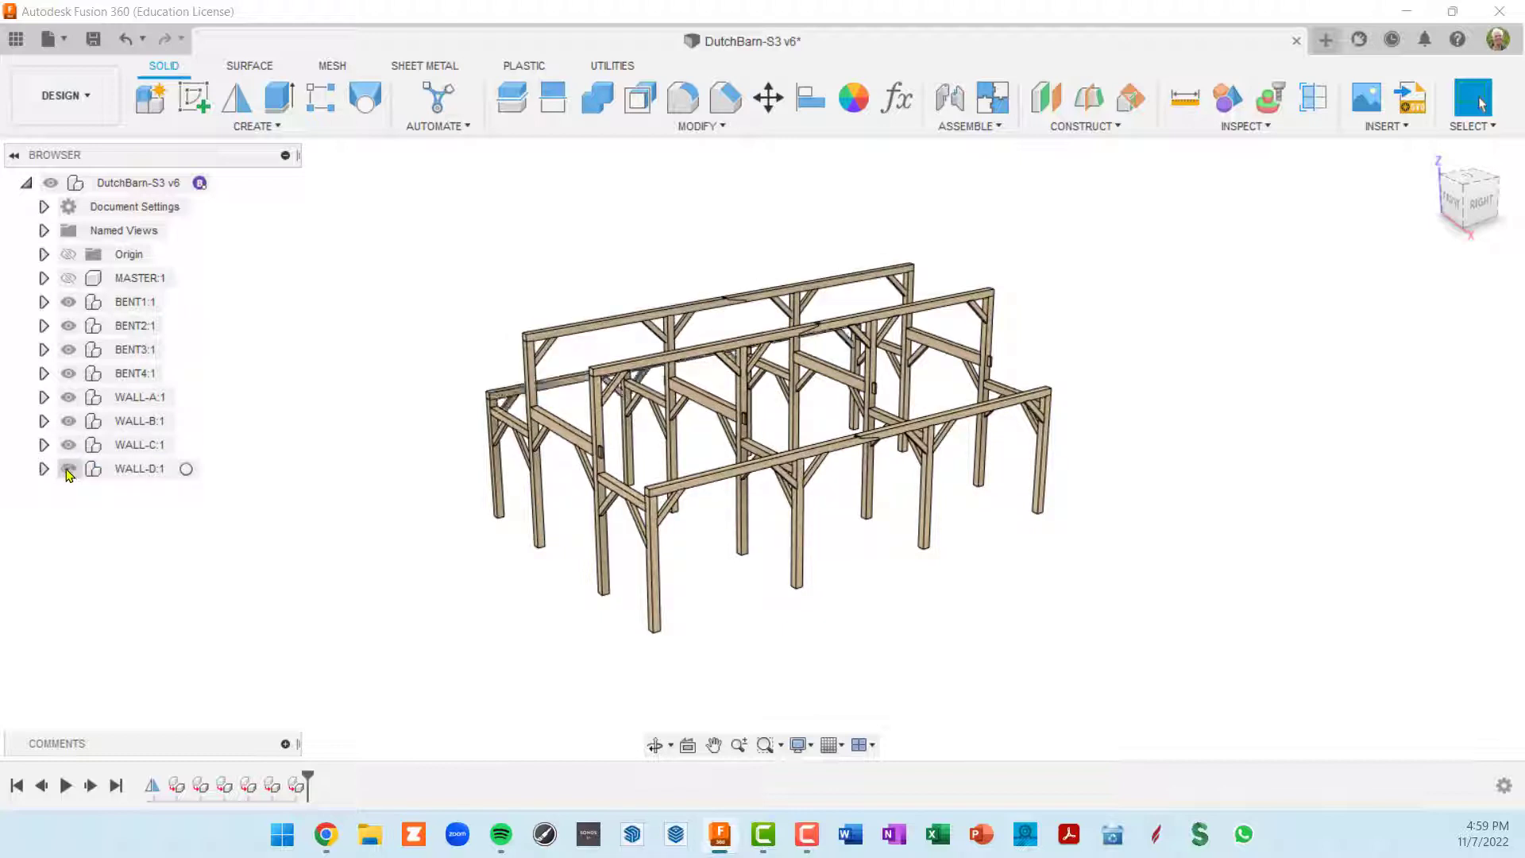
Step: Expand WALL-A, hide and reshow BRACES-A to check its braces, and collapse the wall again
{"action": "left_click", "coordinate": [44, 397]}
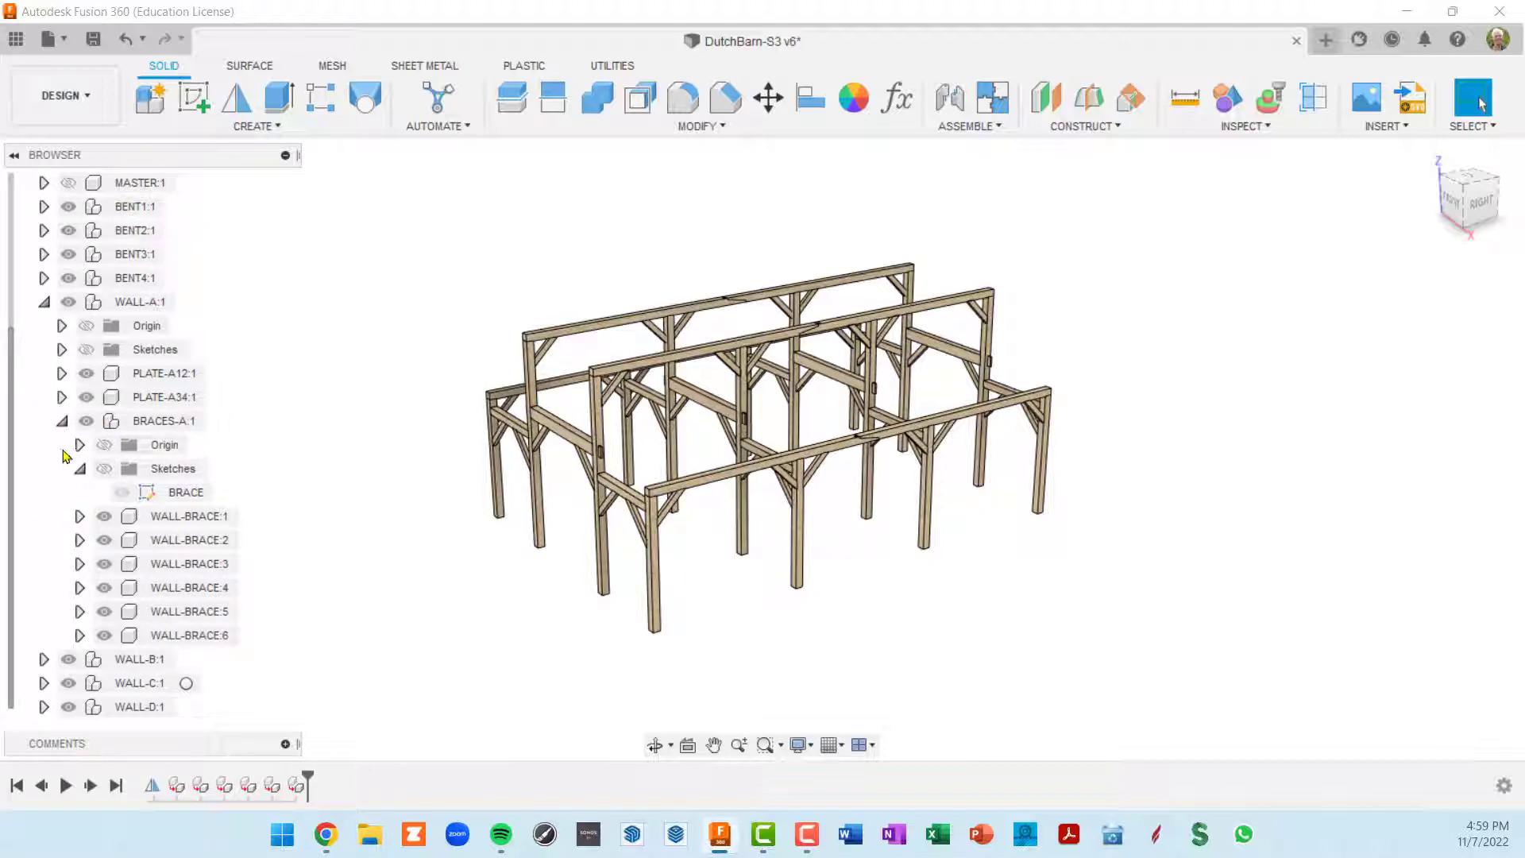
{"action": "left_click", "coordinate": [63, 425]}
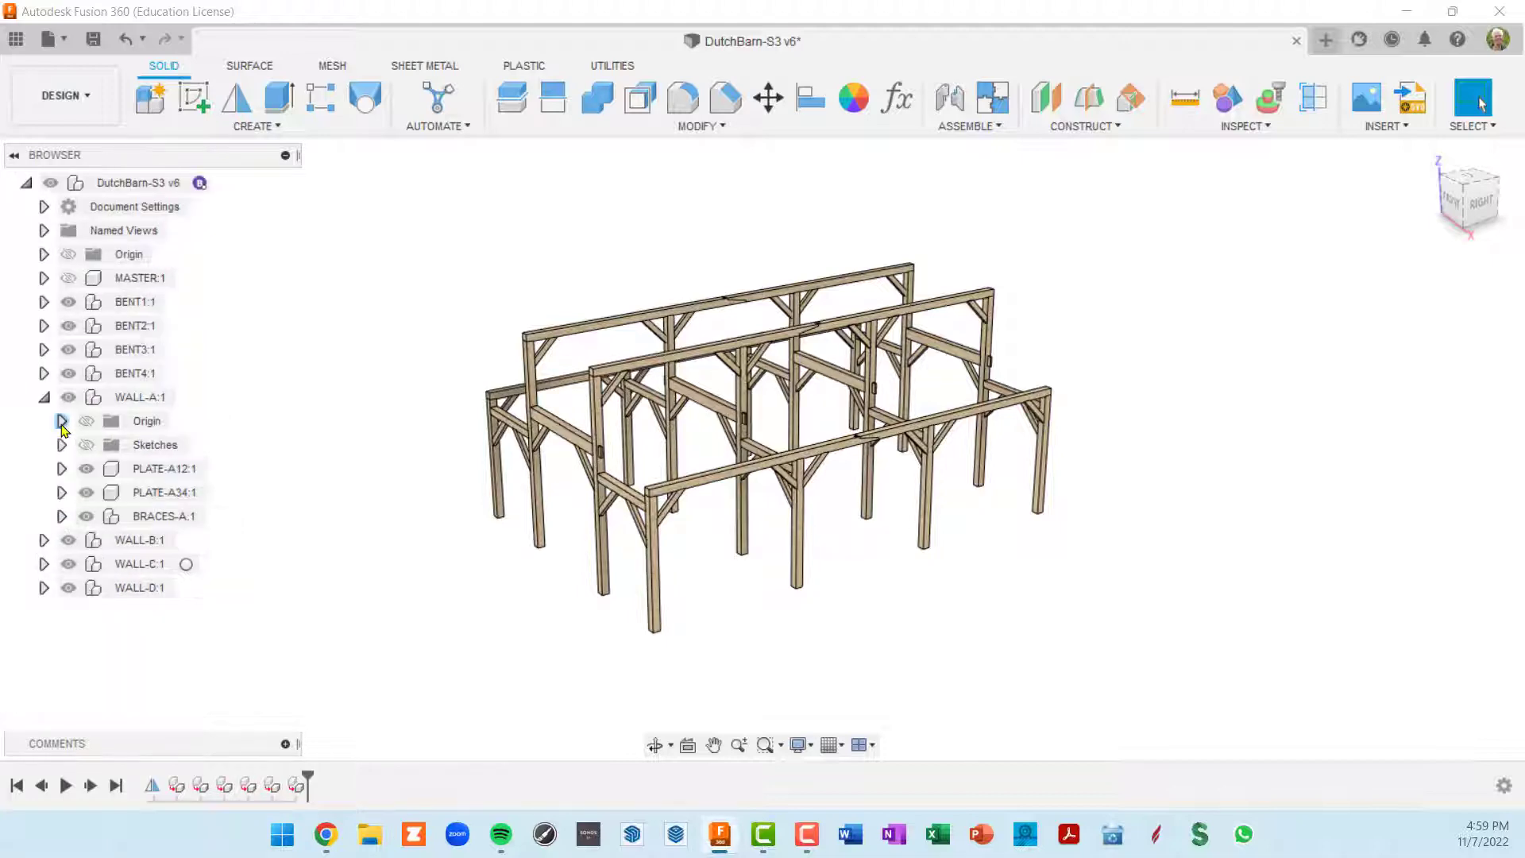
{"action": "left_click", "coordinate": [87, 517]}
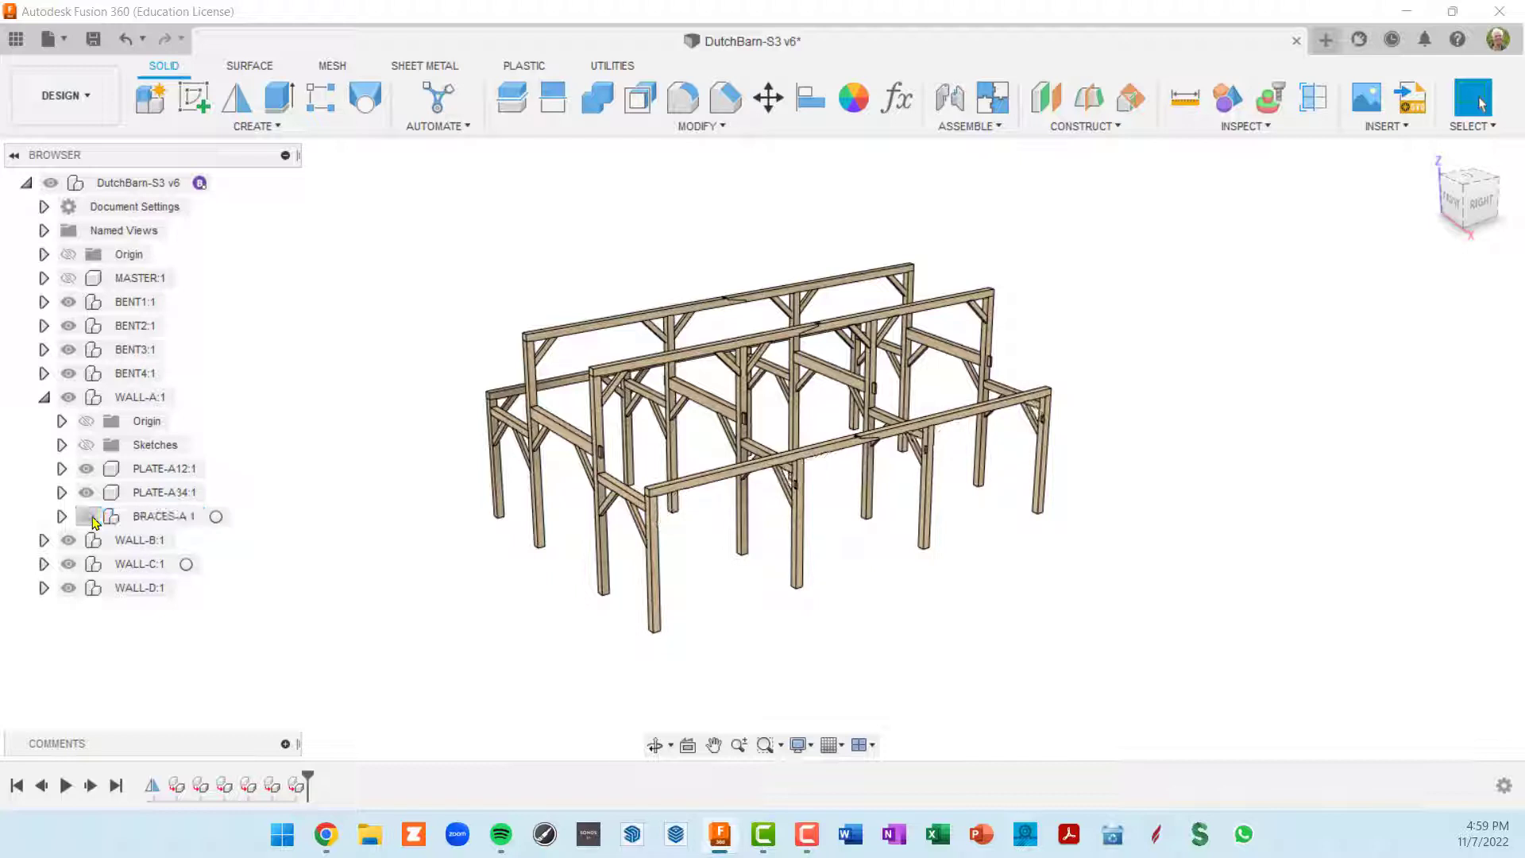
{"action": "left_click", "coordinate": [87, 517]}
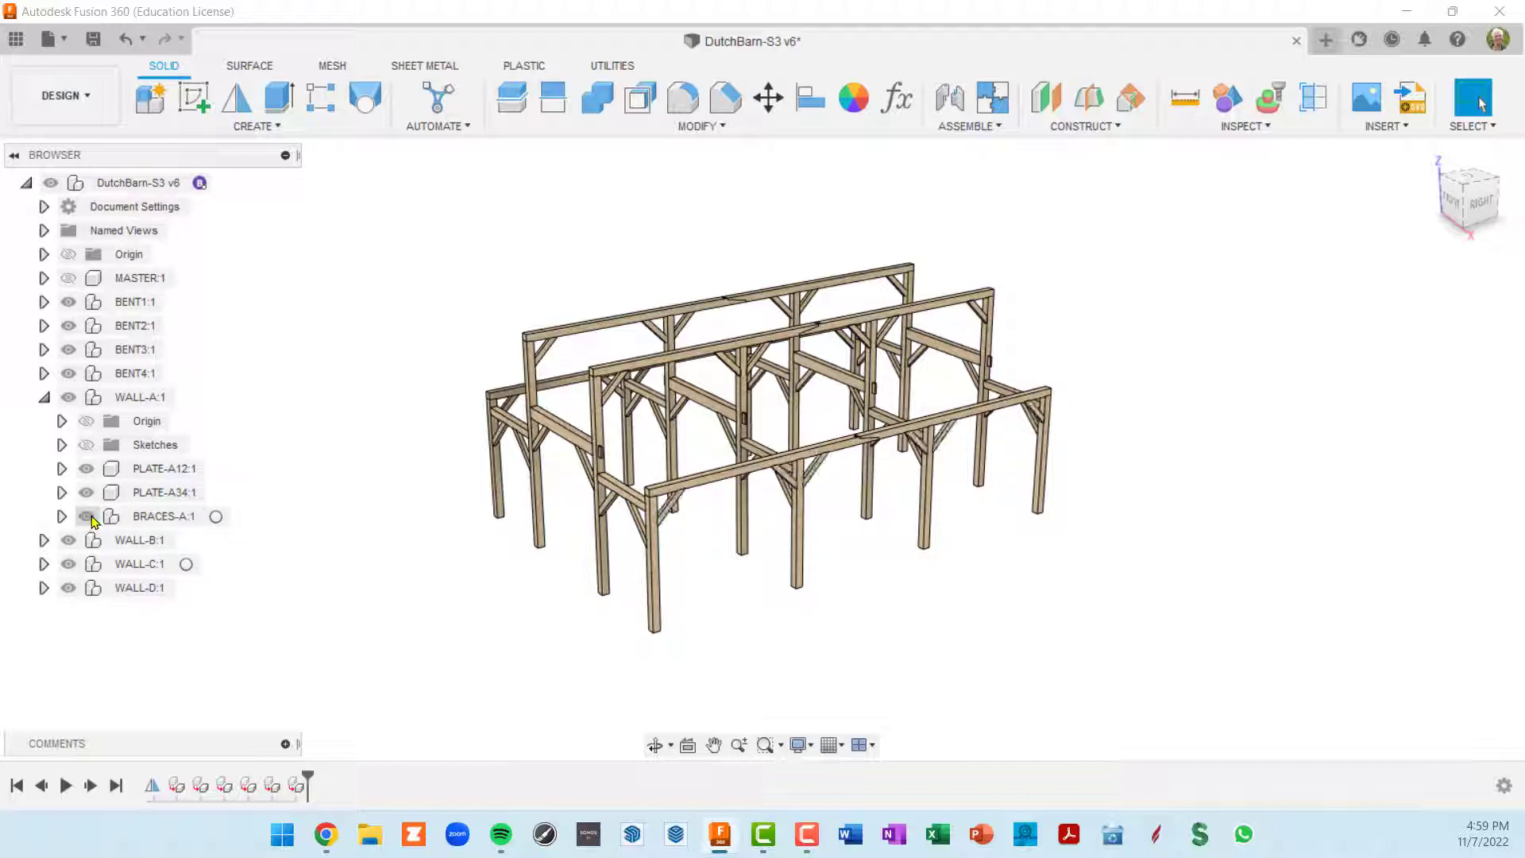
{"action": "left_click", "coordinate": [43, 397]}
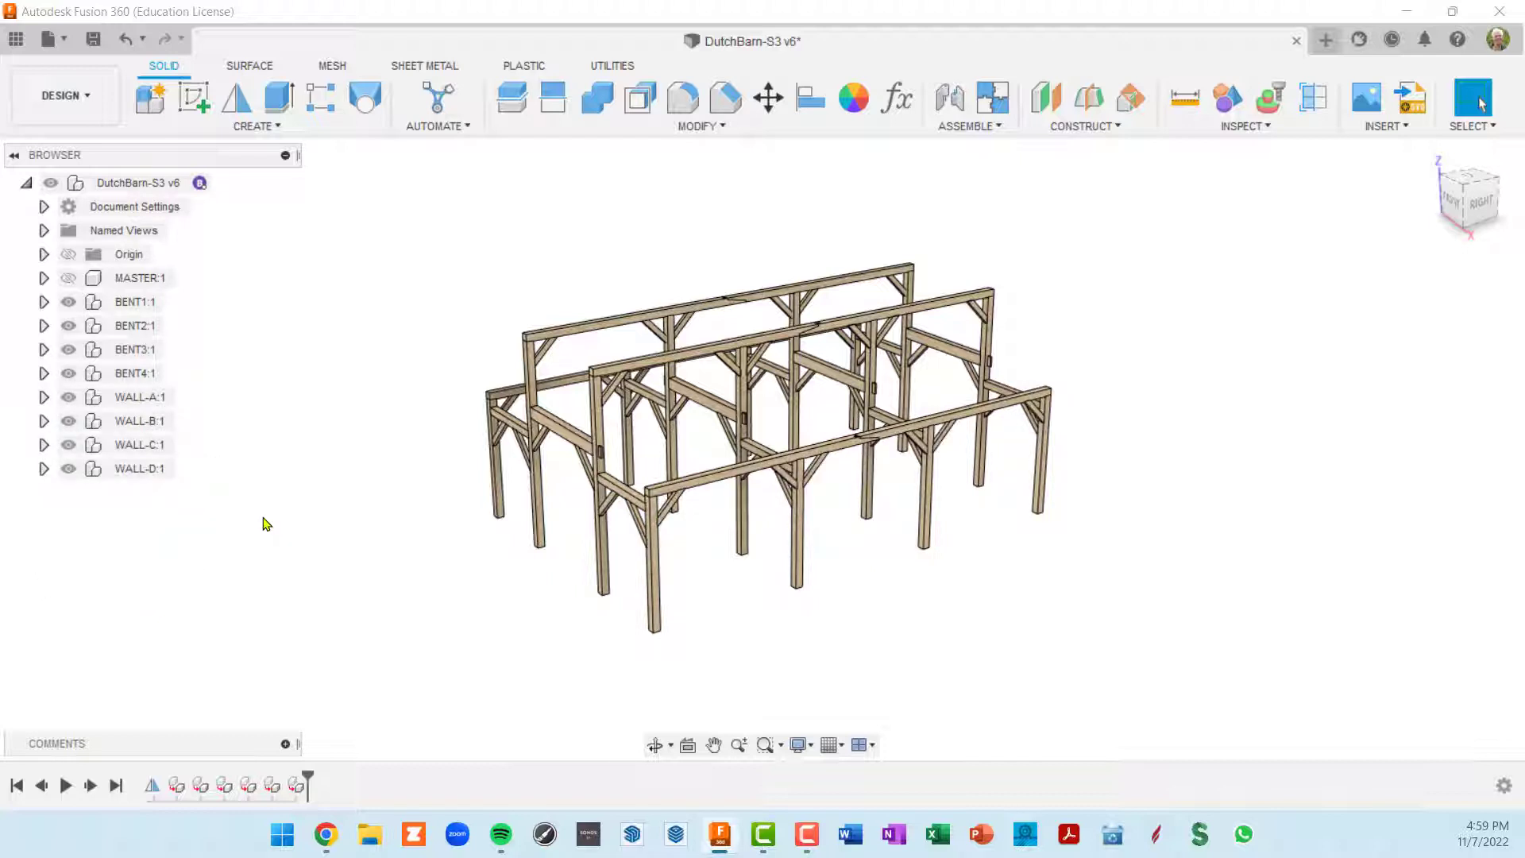
{"action": "middle_click_drag", "start_coordinate": [827, 579], "coordinate": [963, 589], "text": "shift"}
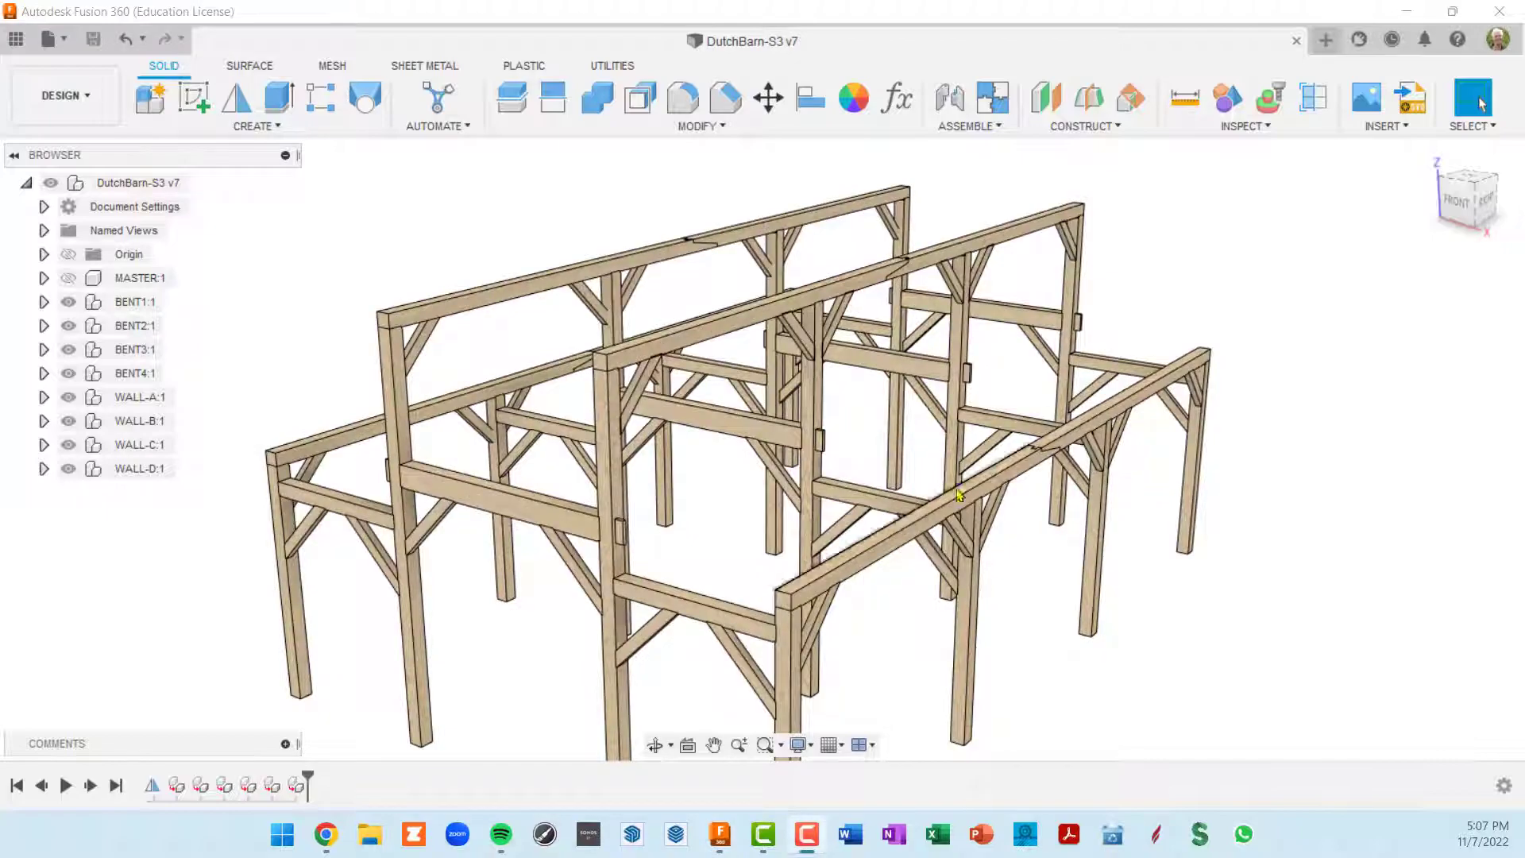
{"action": "middle_click_drag", "start_coordinate": [869, 418], "coordinate": [874, 414], "text": "shift"}
{"action": "scroll", "coordinate": [872, 416], "scroll_direction": "up", "scroll_amount": 5}
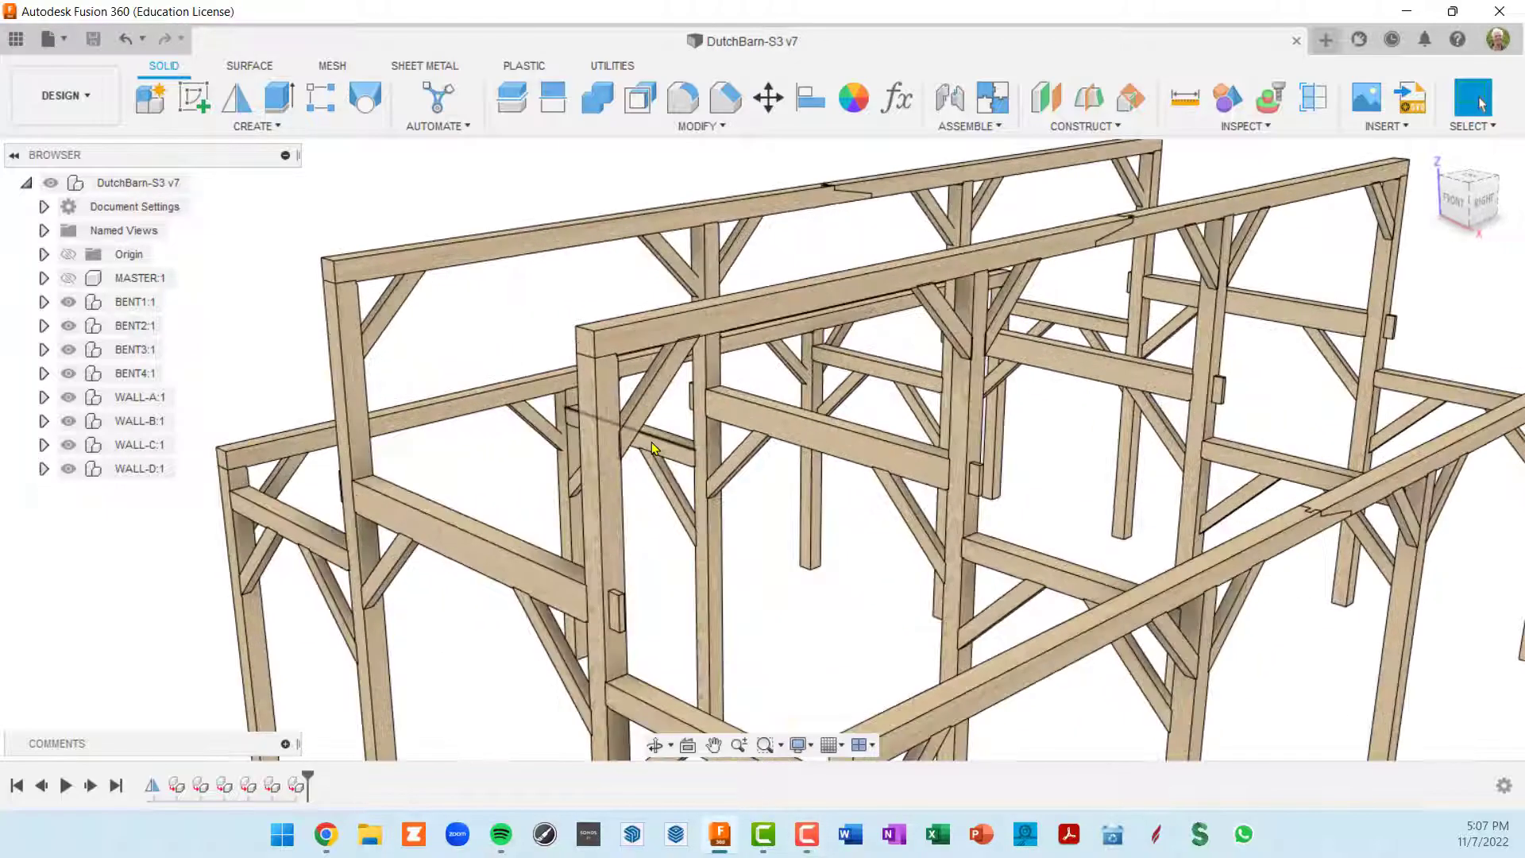
{"action": "scroll", "coordinate": [715, 333], "scroll_direction": "down", "scroll_amount": 8}
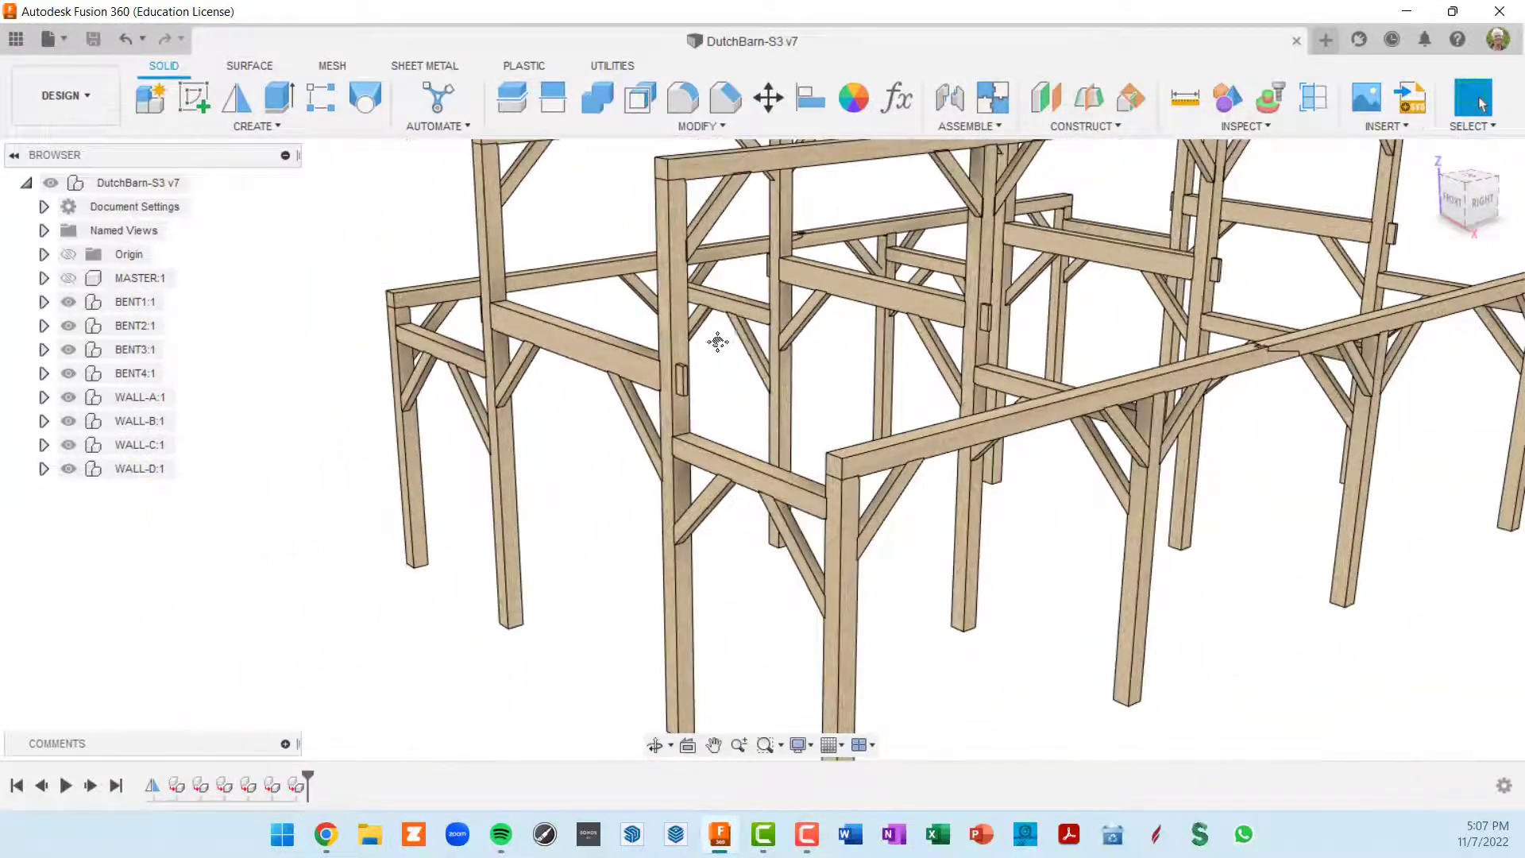
Step: Cut the adjoining WALL-B brace out of BENT1's tall post using Combine with the tool body kept
{"action": "key", "text": "Escape"}
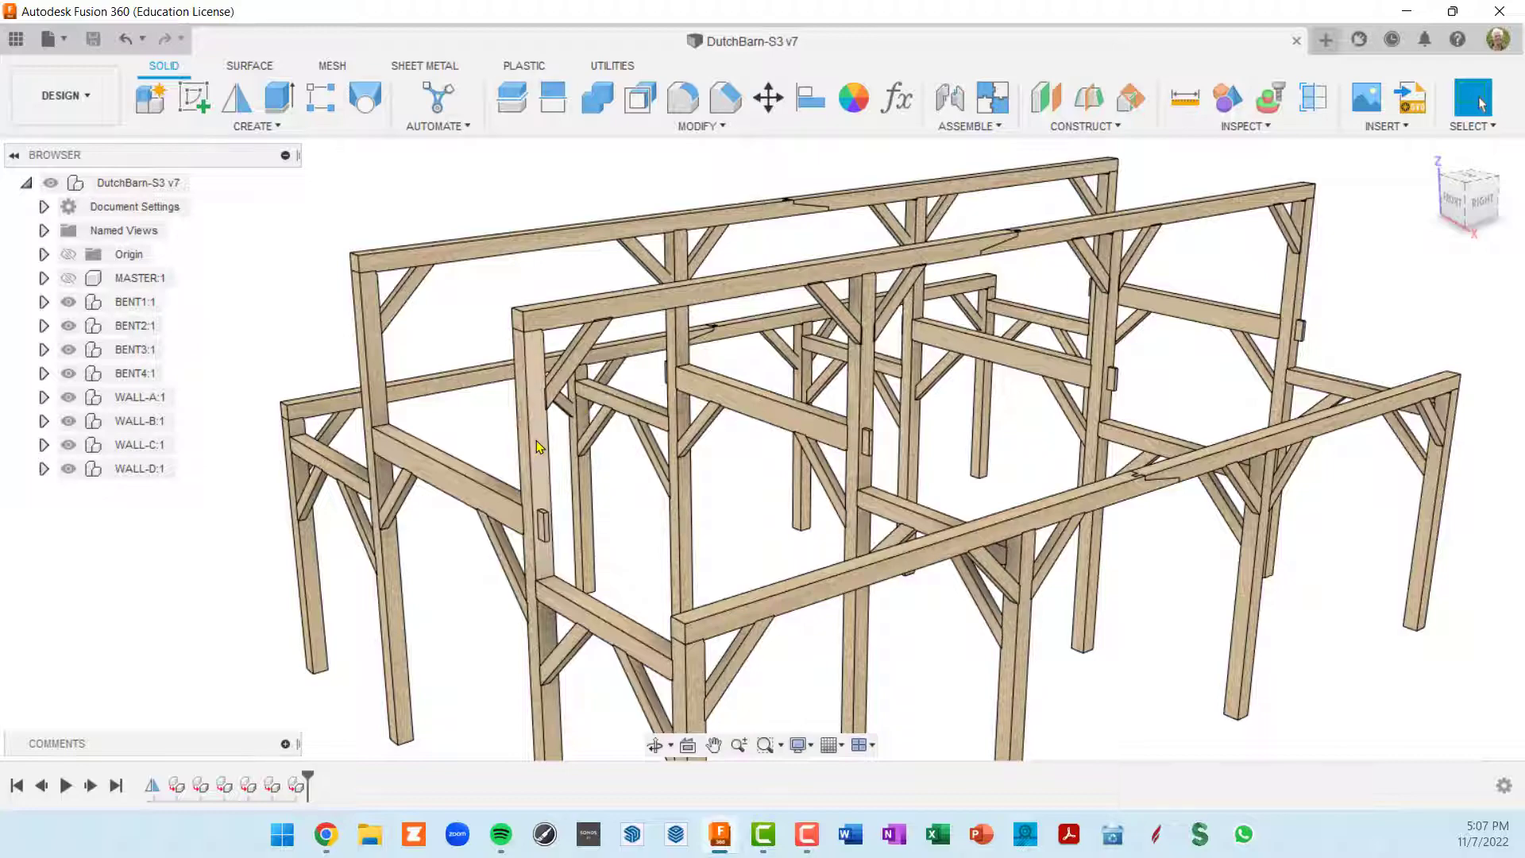
{"action": "scroll", "coordinate": [536, 440], "scroll_direction": "up", "scroll_amount": 5}
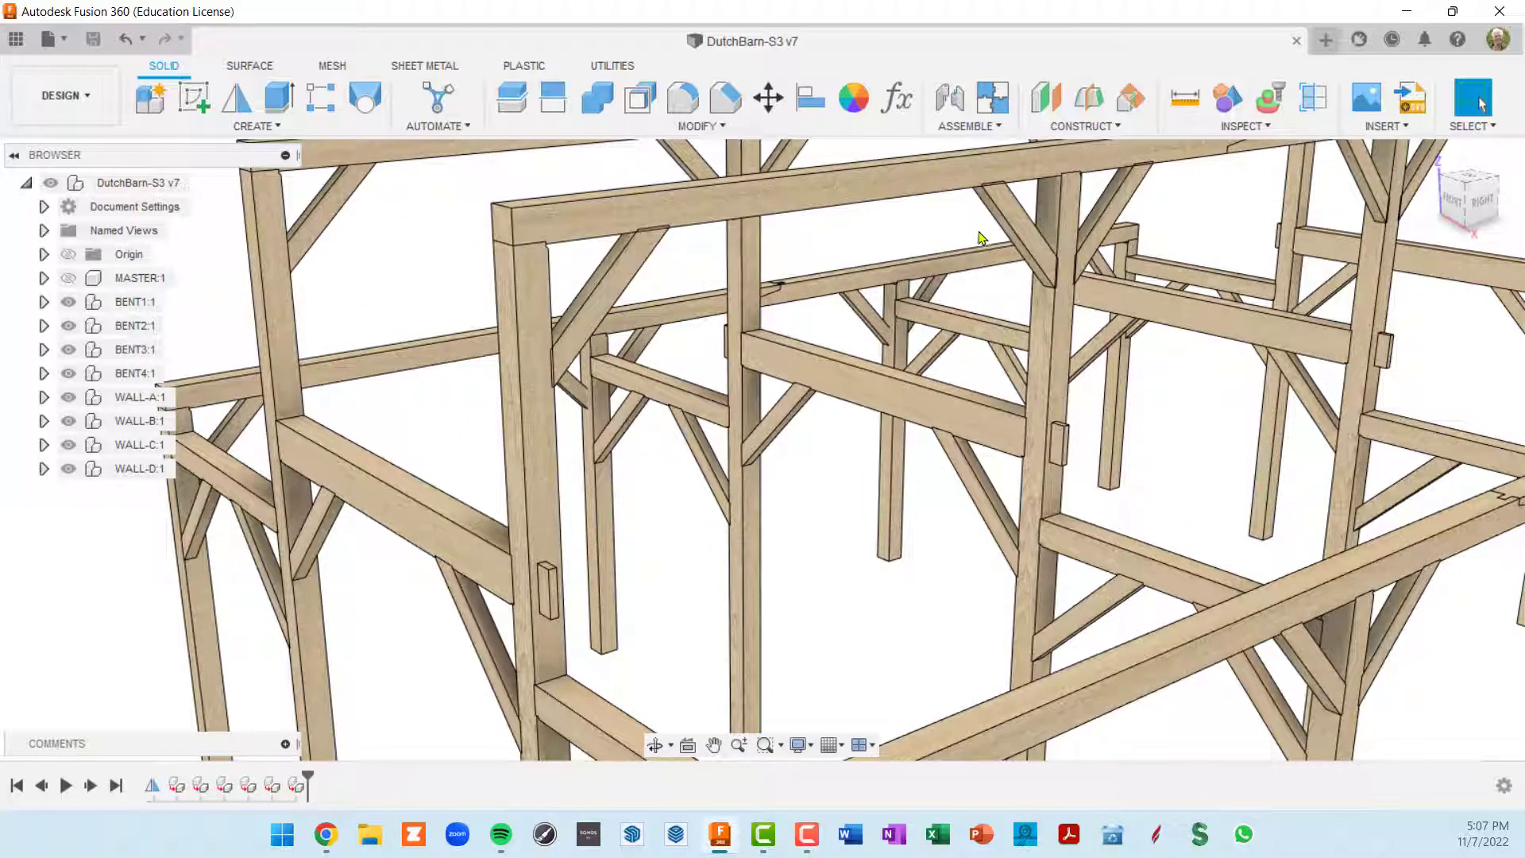
{"action": "scroll", "coordinate": [989, 258], "scroll_direction": "down", "scroll_amount": 3}
{"action": "middle_click_drag", "start_coordinate": [1077, 330], "coordinate": [841, 425]}
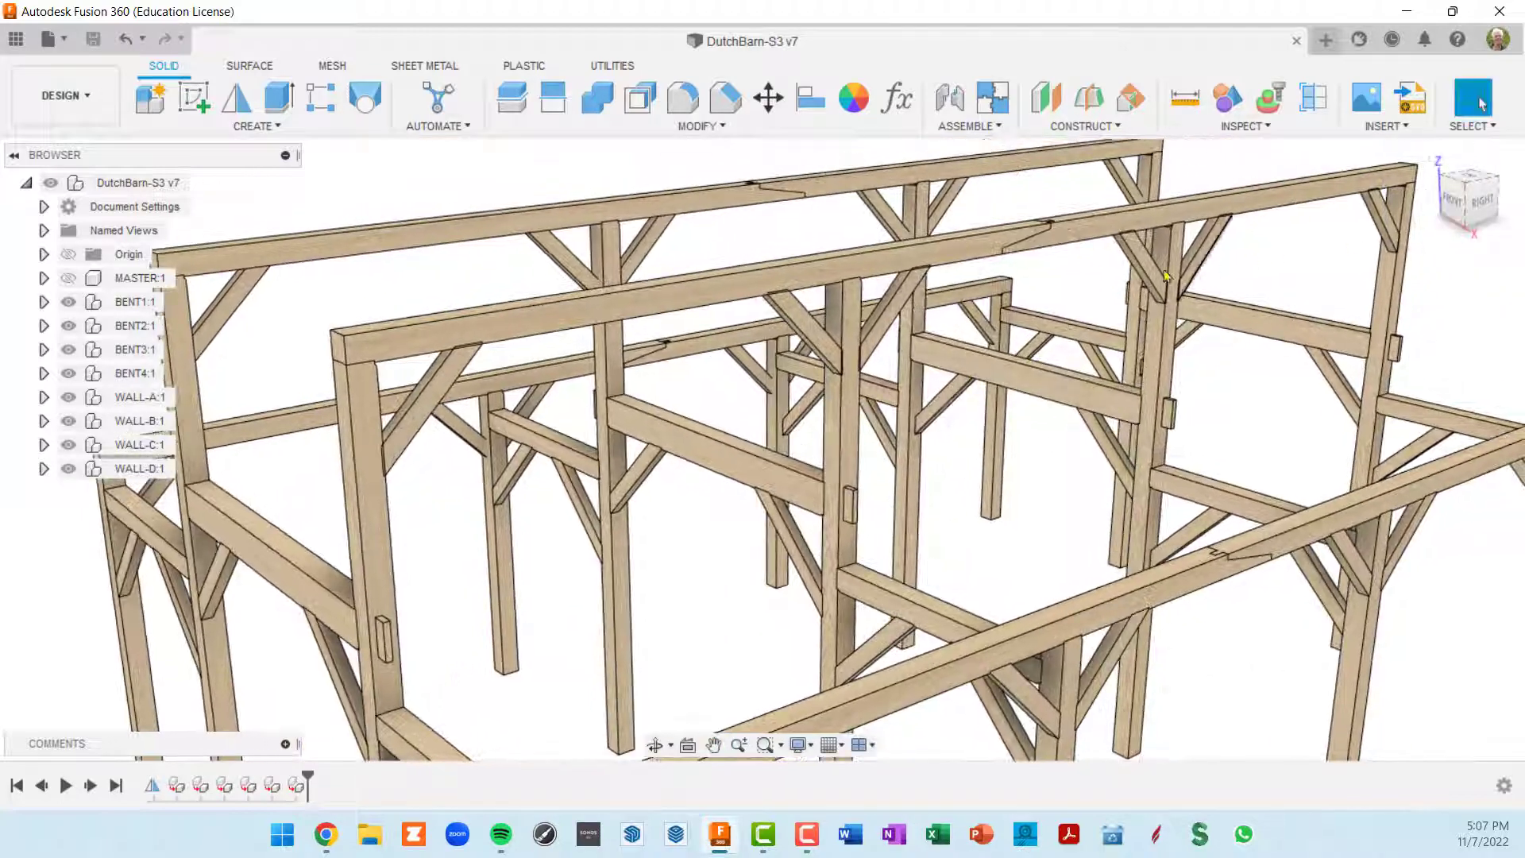
{"action": "middle_click_drag", "start_coordinate": [520, 402], "coordinate": [577, 367]}
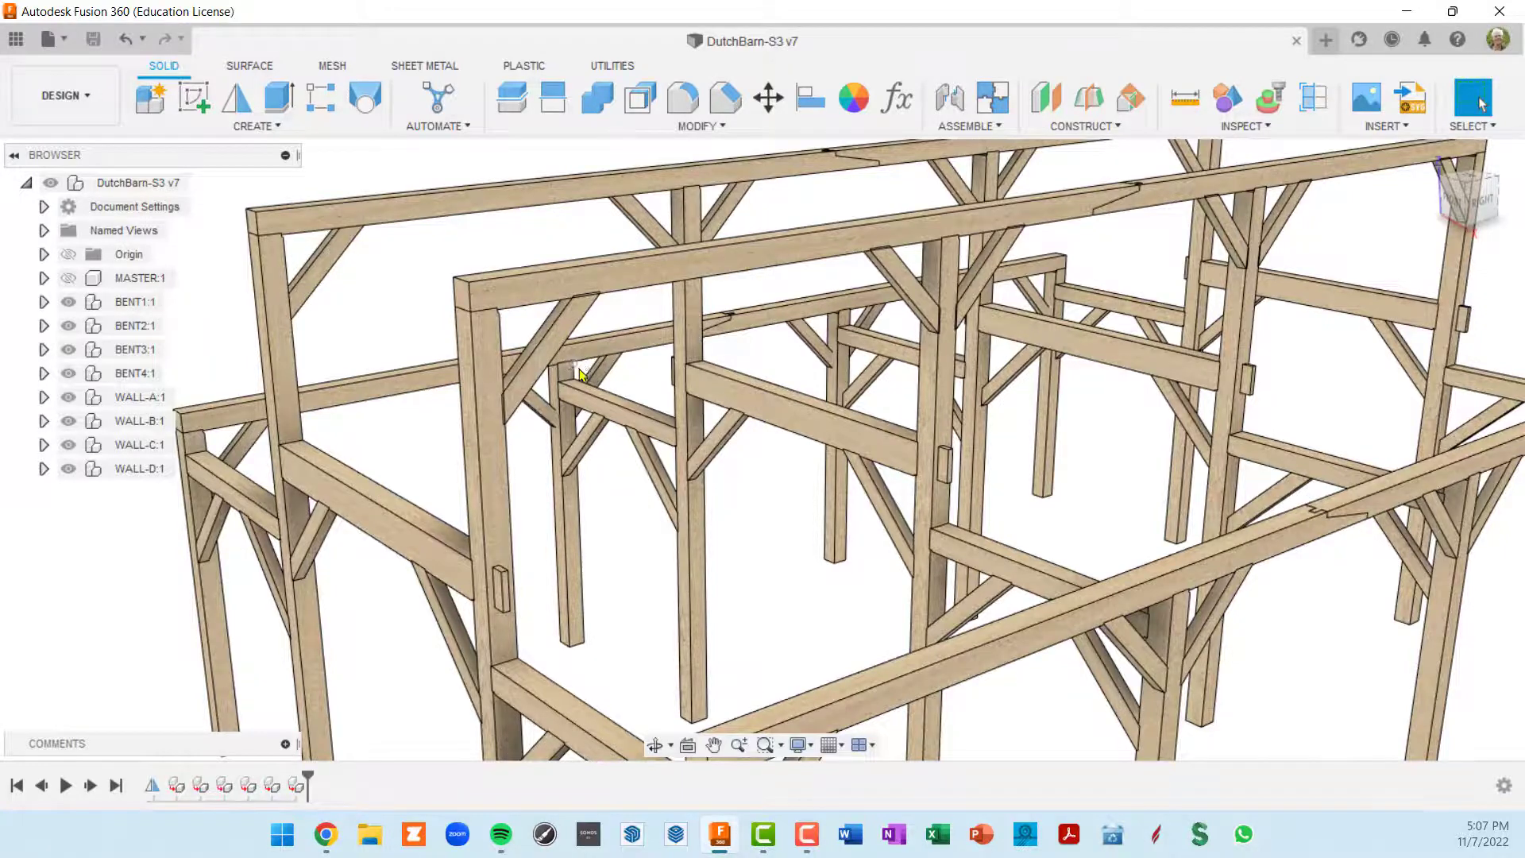
{"action": "scroll", "coordinate": [581, 370], "scroll_direction": "down", "scroll_amount": 2}
{"action": "middle_click_drag", "start_coordinate": [580, 370], "coordinate": [546, 387]}
{"action": "scroll", "coordinate": [547, 388], "scroll_direction": "up", "scroll_amount": 1}
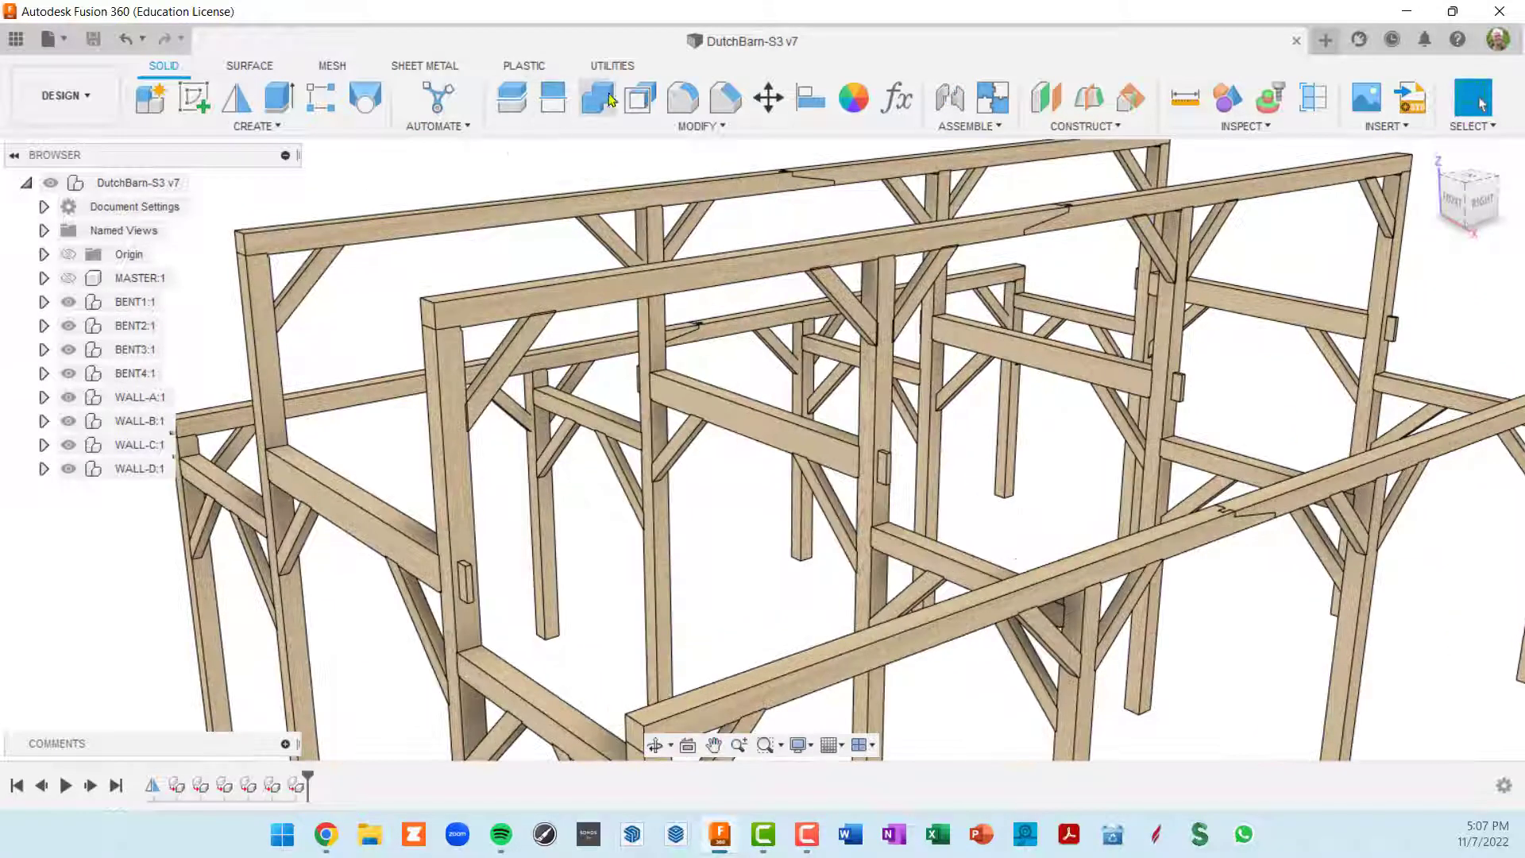
{"action": "left_click", "coordinate": [598, 98]}
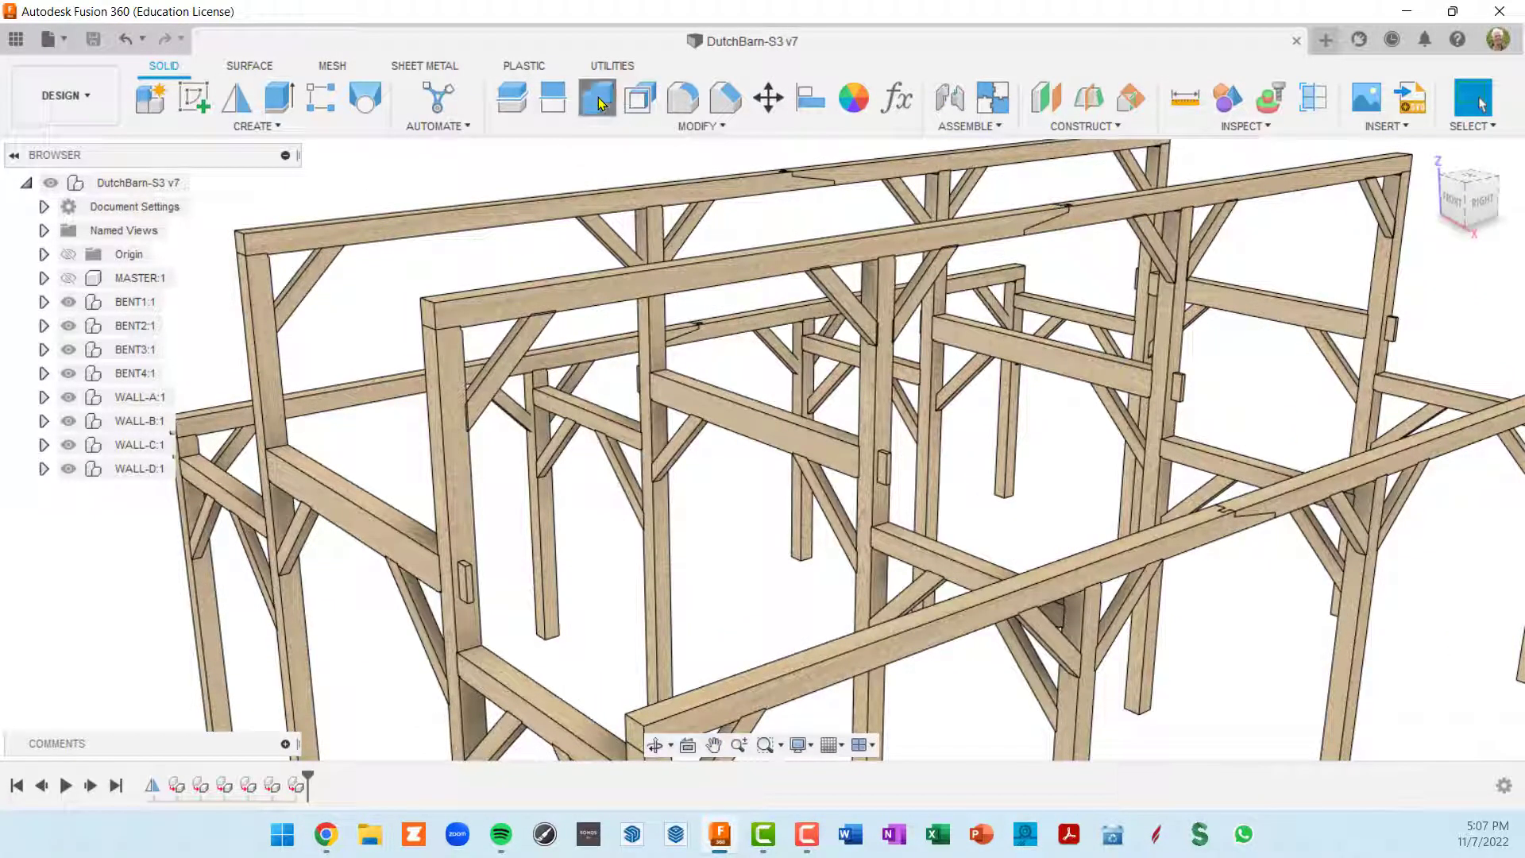
{"action": "left_click", "coordinate": [449, 399]}
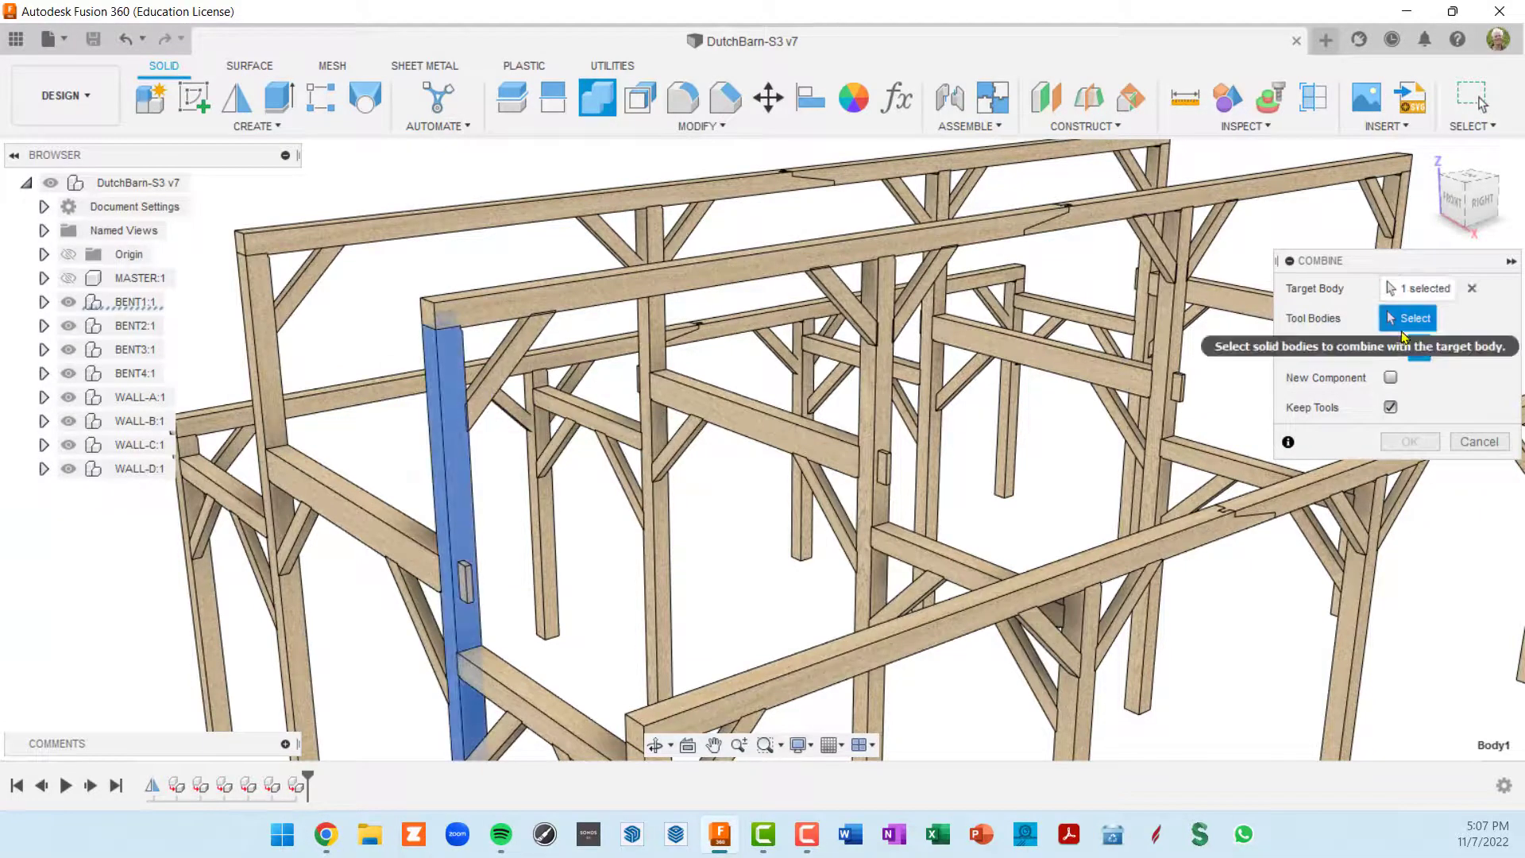
{"action": "left_click", "coordinate": [524, 352]}
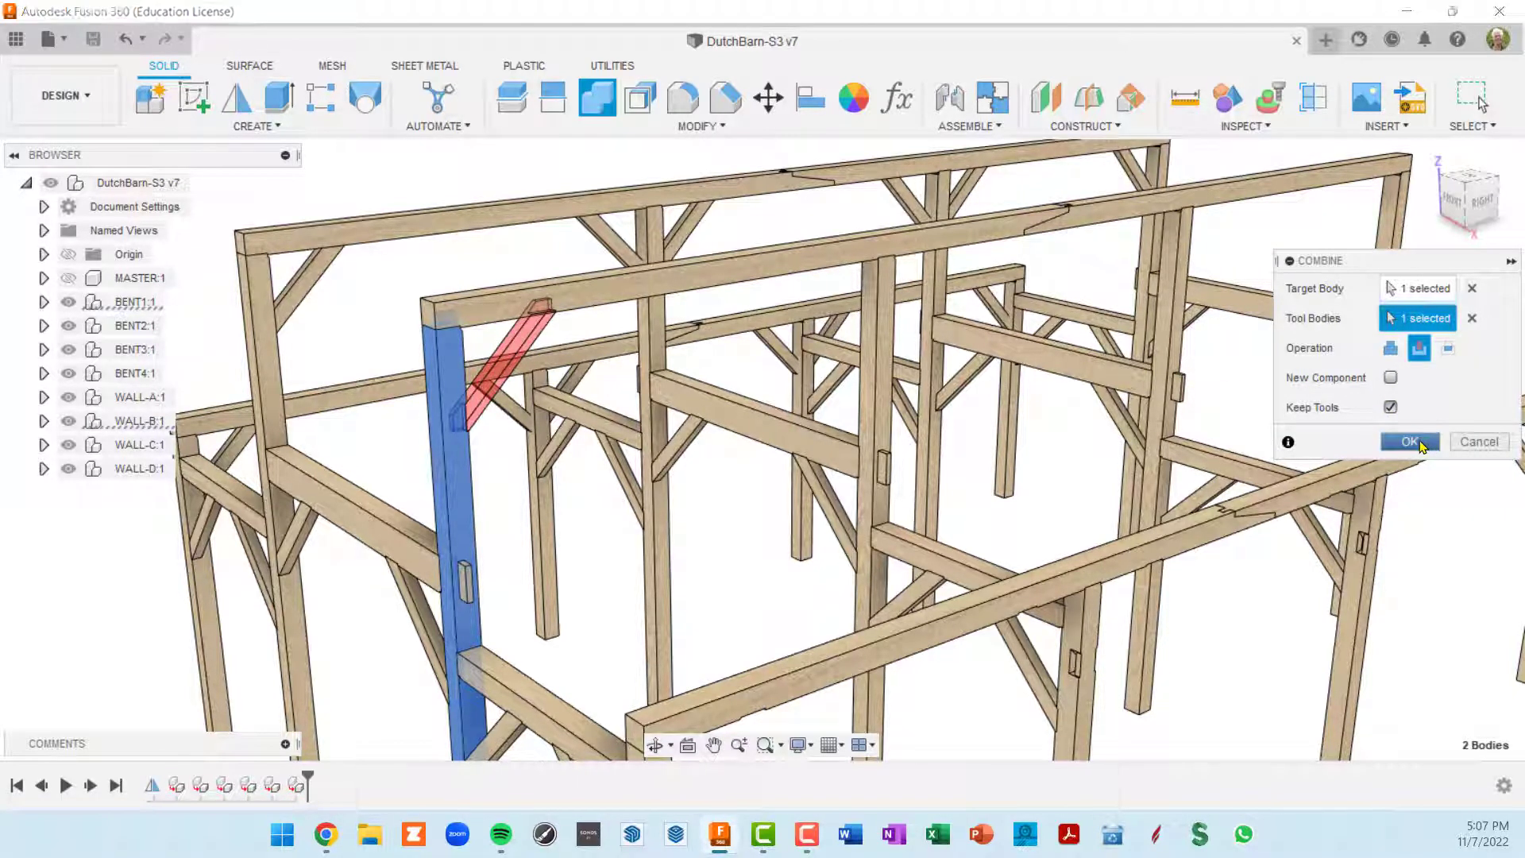
{"action": "left_click", "coordinate": [1409, 442]}
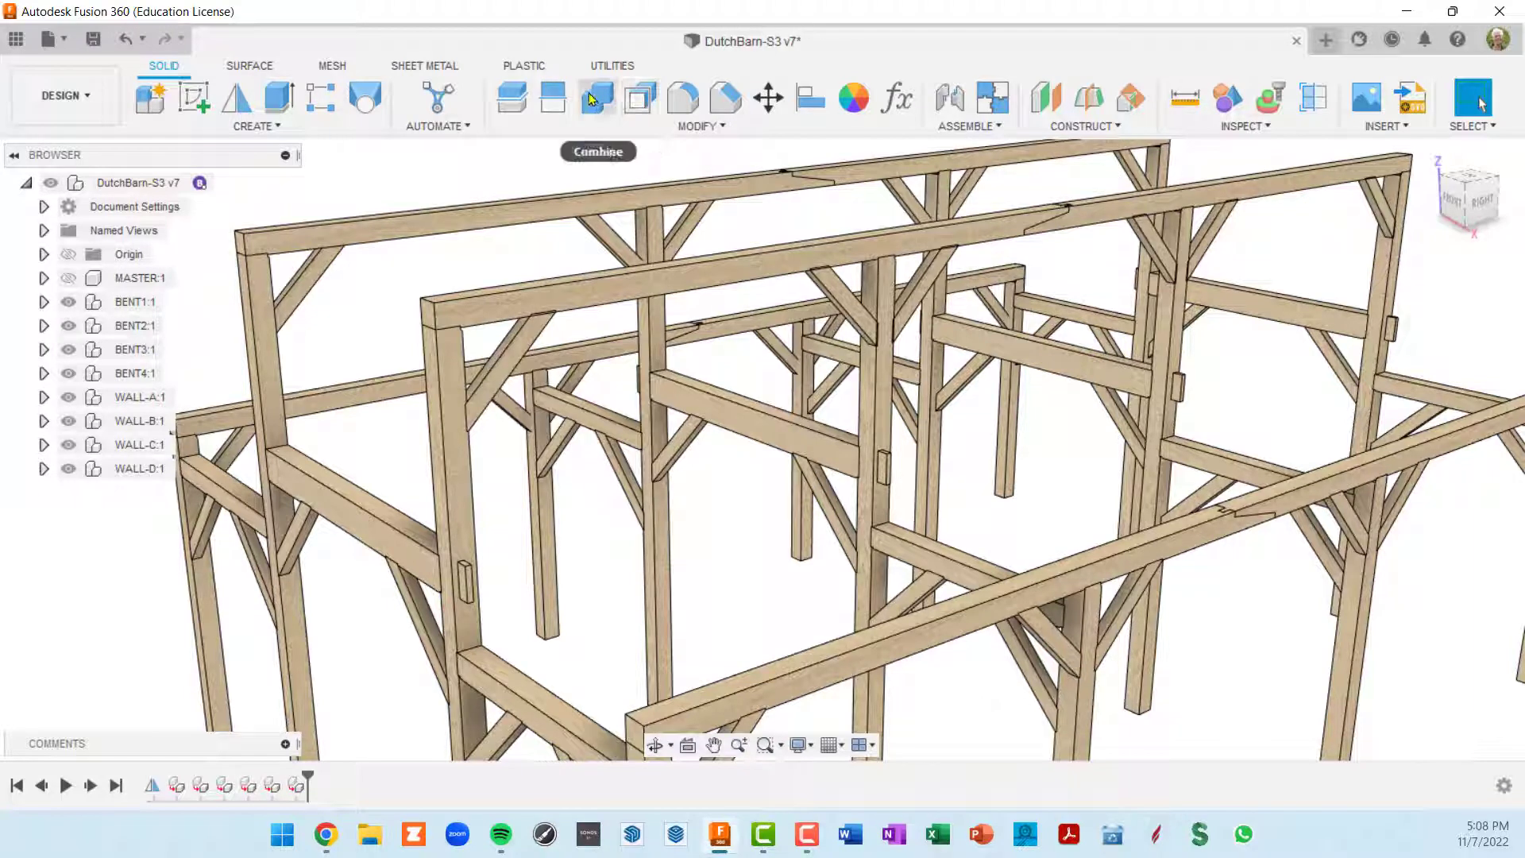
Step: Cut the three braces and BENT2's tall post out of WALL-B's front top plate, keeping the tool bodies
{"action": "left_click", "coordinate": [591, 99]}
{"action": "left_click", "coordinate": [712, 281]}
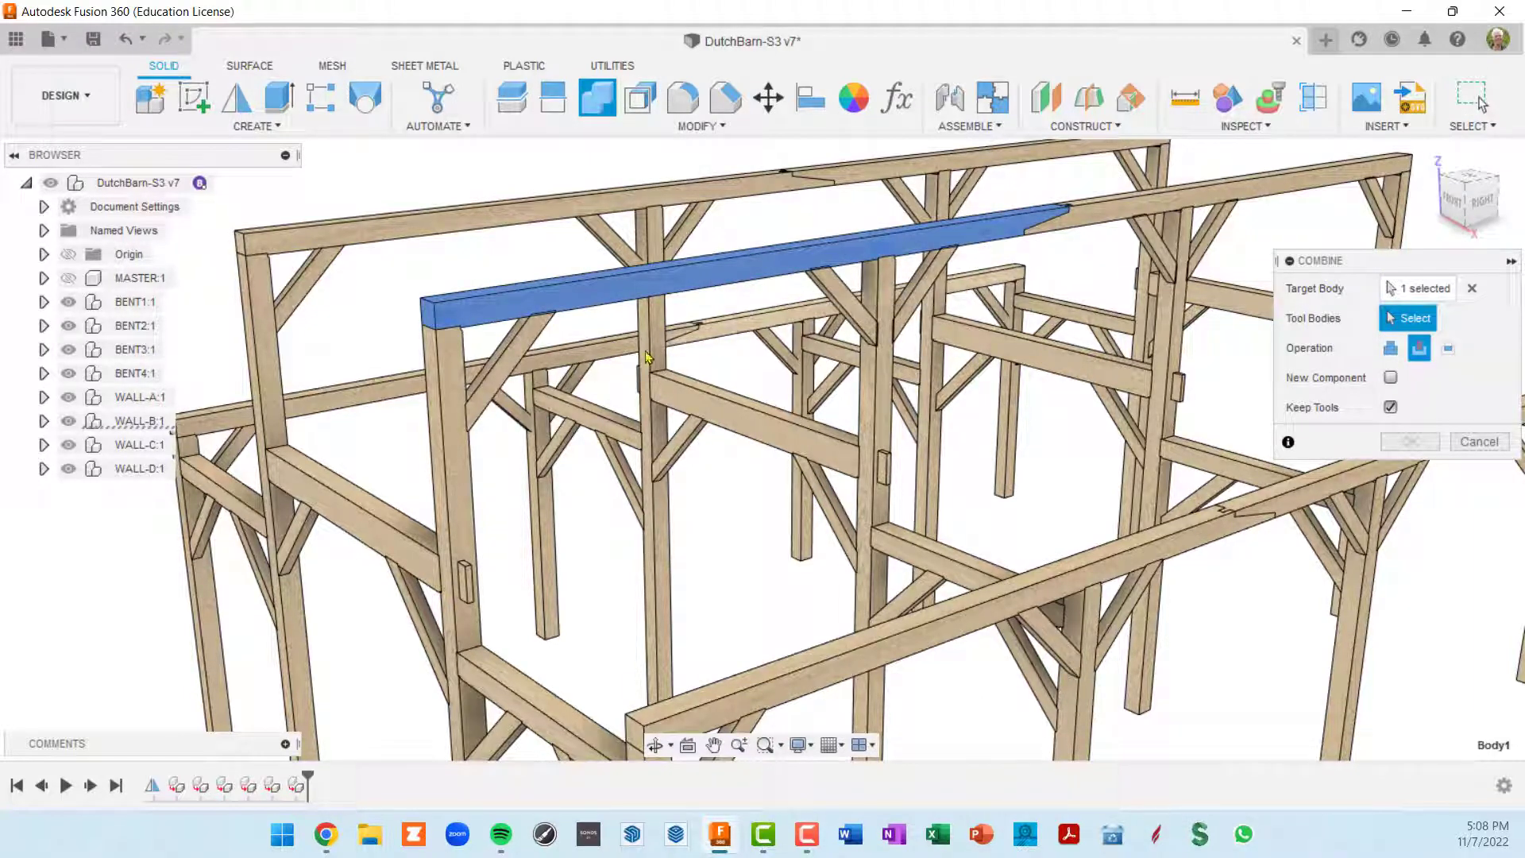
{"action": "left_click", "coordinate": [525, 355]}
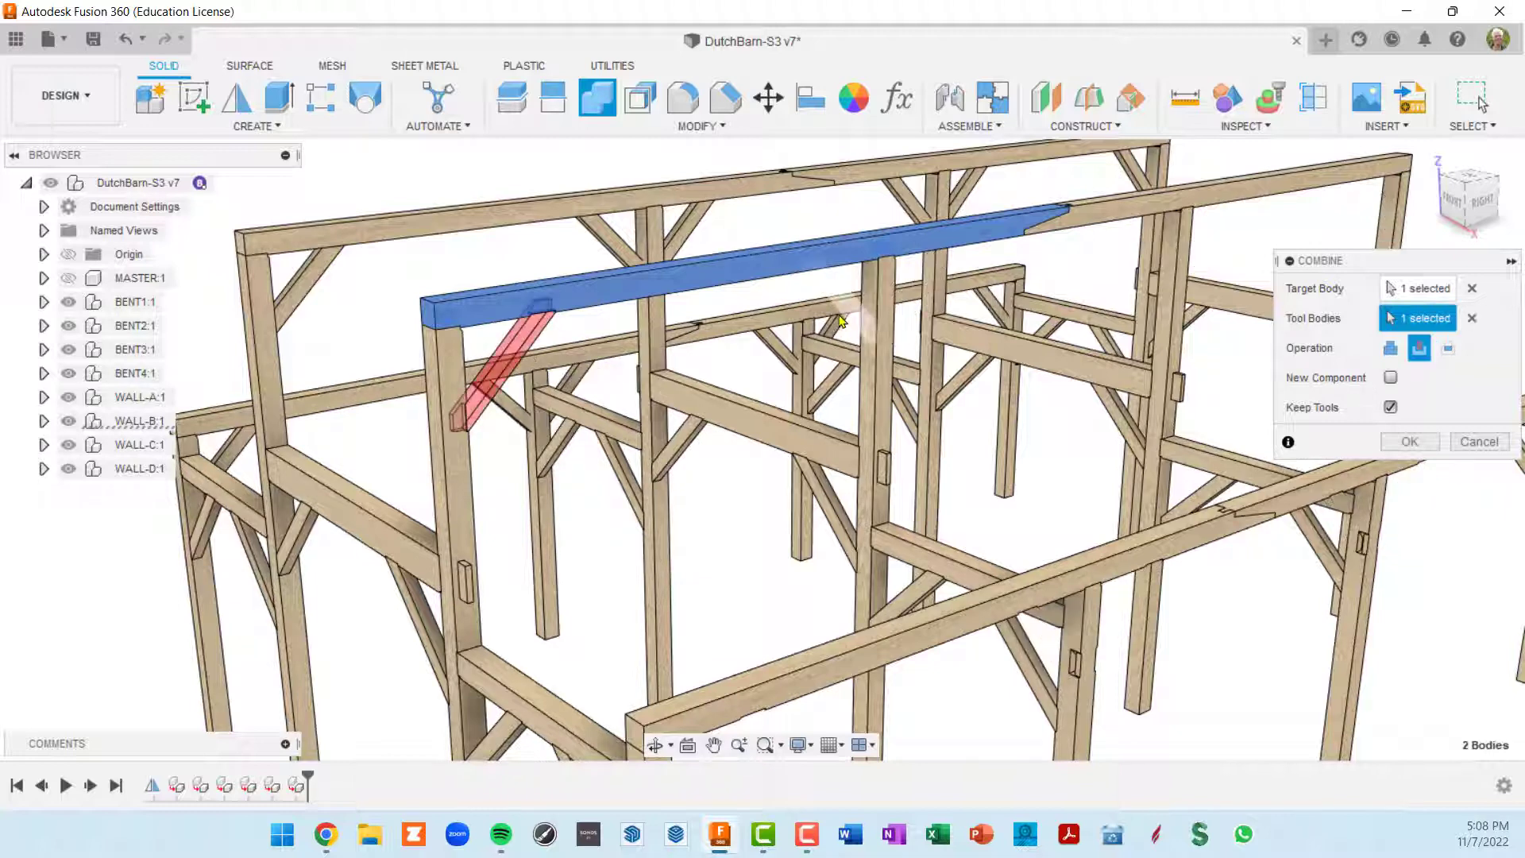
{"action": "left_click", "coordinate": [841, 294]}
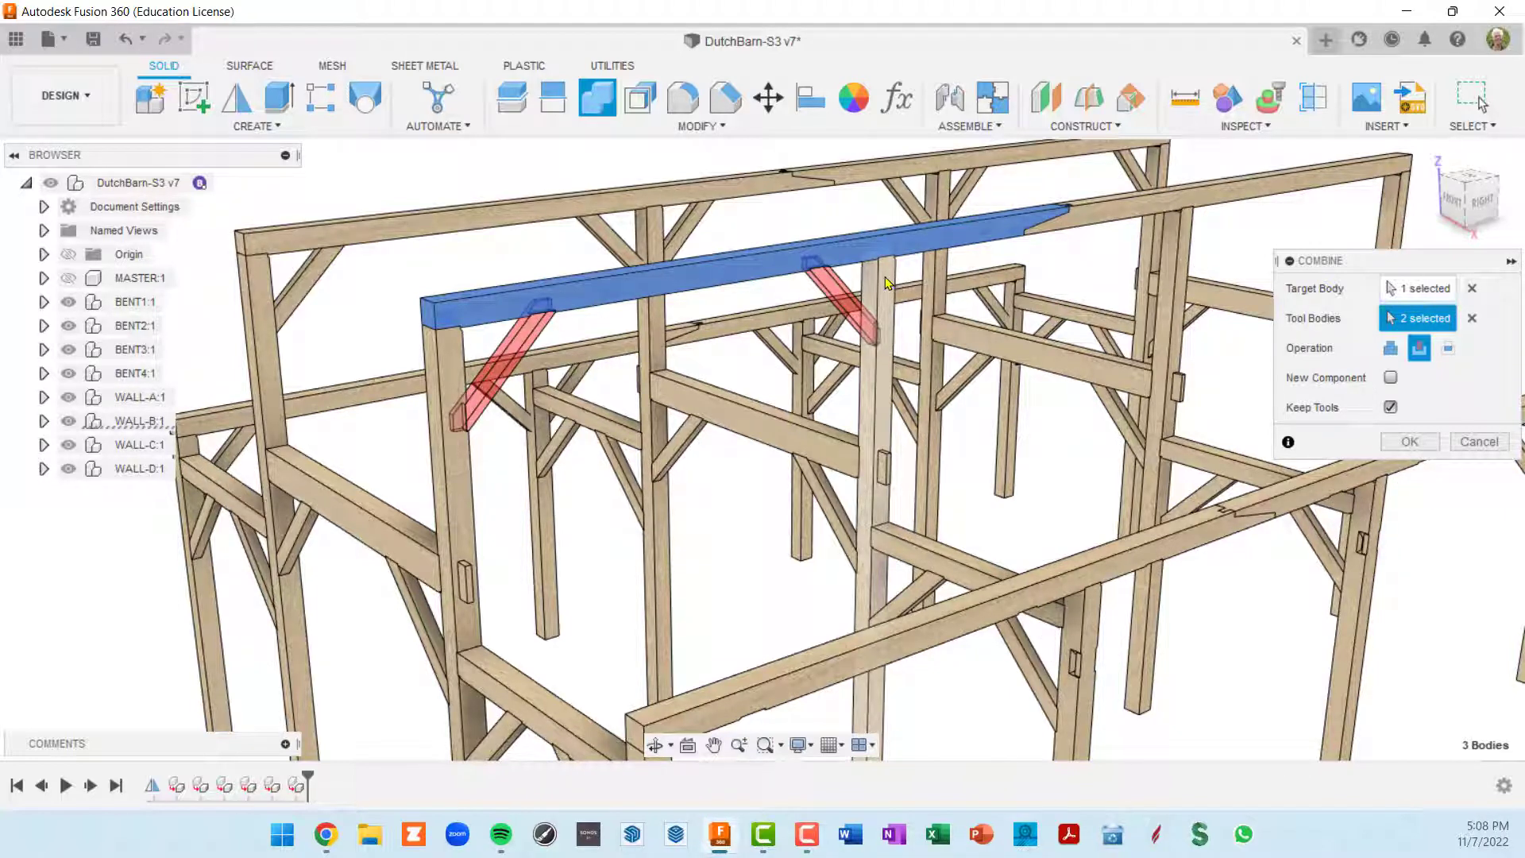
{"action": "left_click", "coordinate": [885, 276]}
{"action": "left_click", "coordinate": [926, 289]}
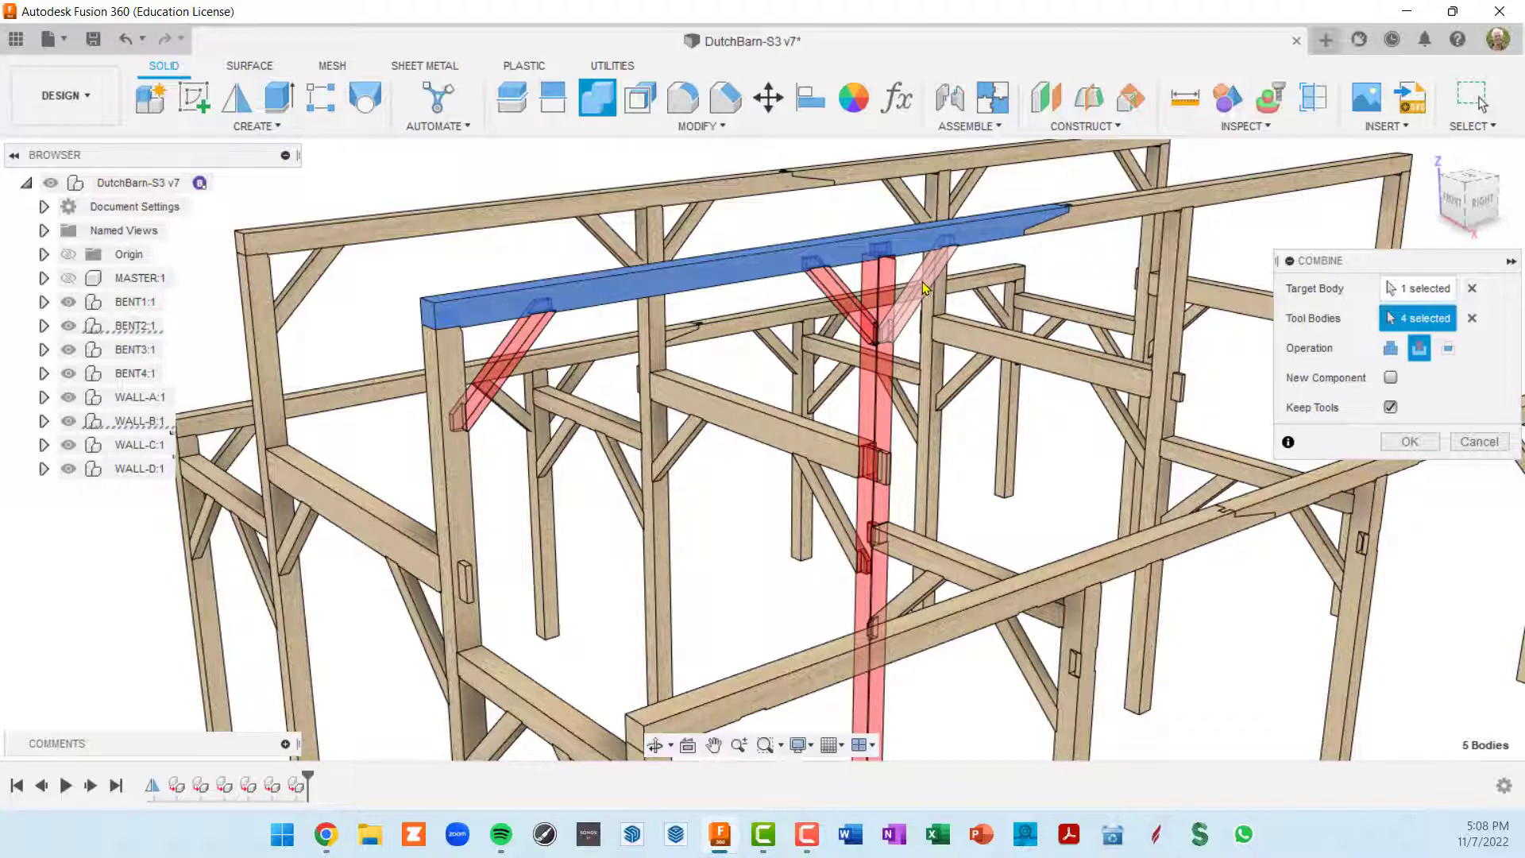
{"action": "left_click", "coordinate": [1416, 442]}
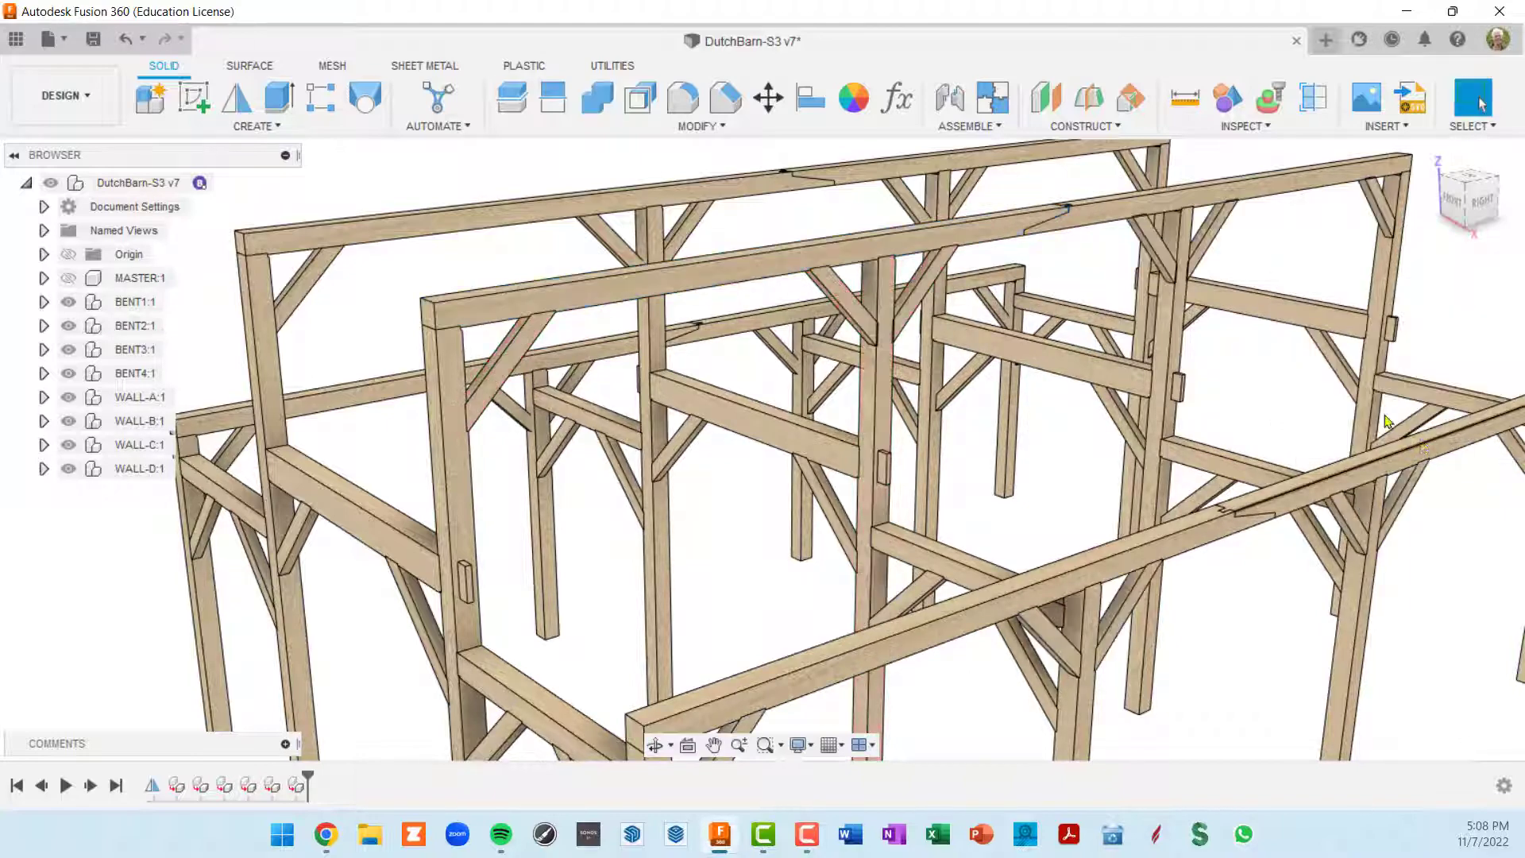
Step: Cut the three braces and the BENT3 and BENT4 tall posts out of WALL-B's rear top plate, keeping the tool bodies
{"action": "middle_click_drag", "start_coordinate": [1058, 247], "coordinate": [930, 266]}
{"action": "scroll", "coordinate": [1031, 268], "scroll_direction": "up", "scroll_amount": 3}
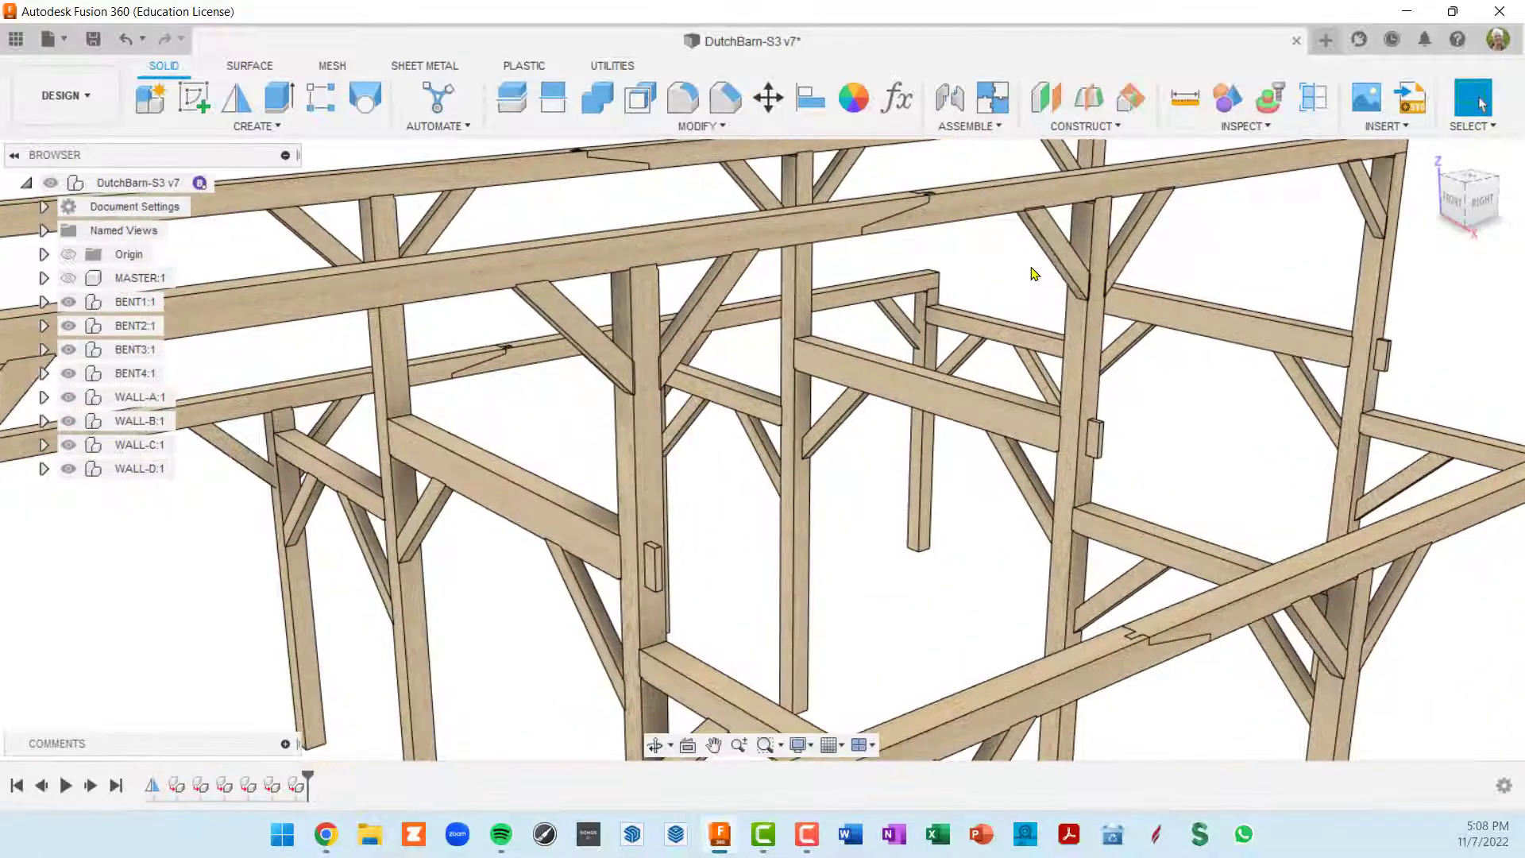
{"action": "scroll", "coordinate": [1034, 274], "scroll_direction": "down", "scroll_amount": 5}
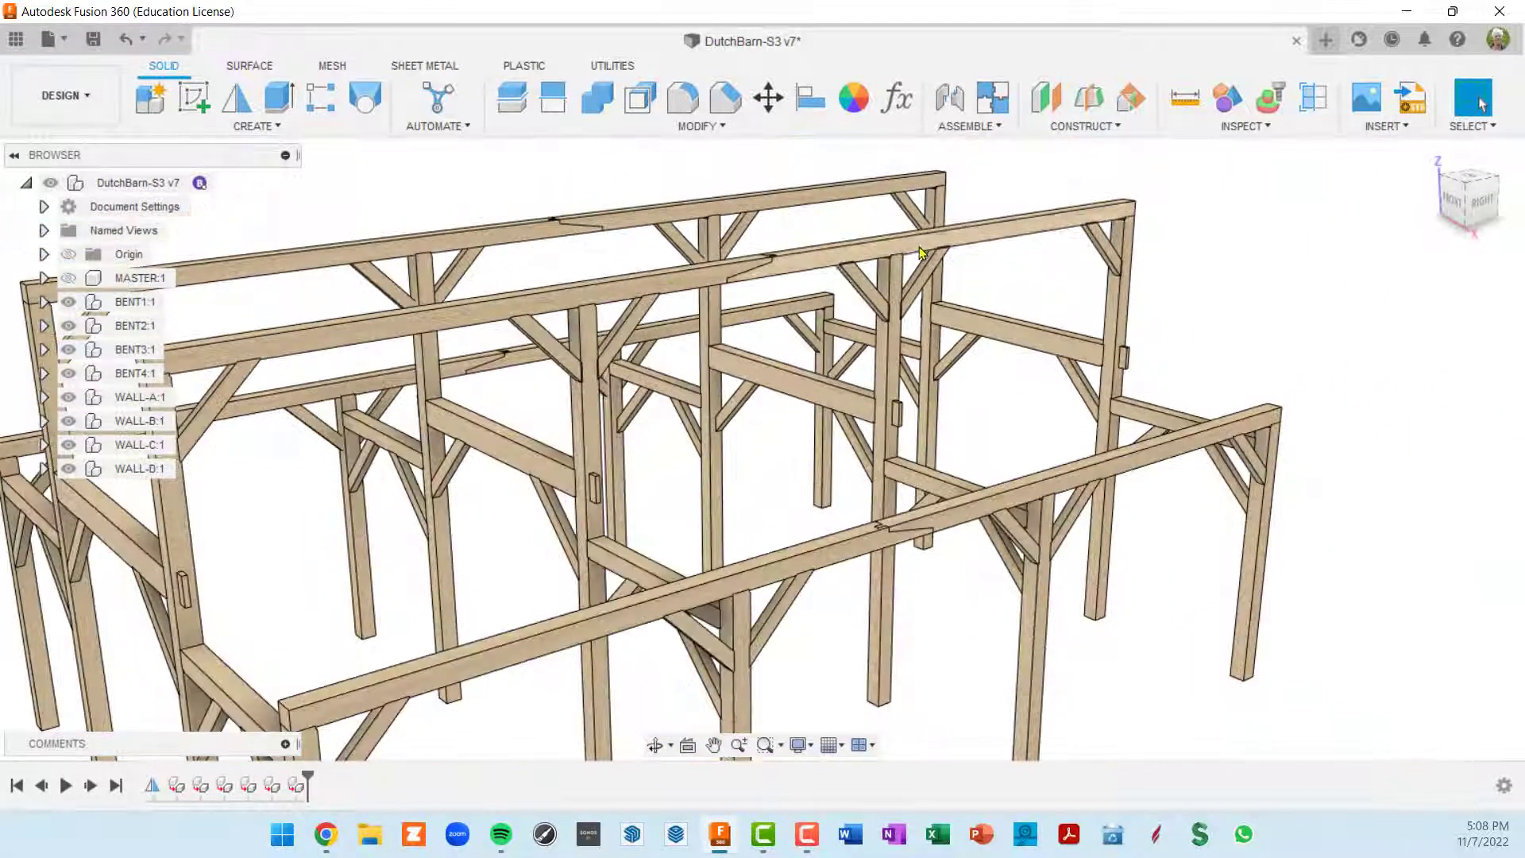
{"action": "left_click", "coordinate": [598, 98]}
{"action": "left_click", "coordinate": [814, 269]}
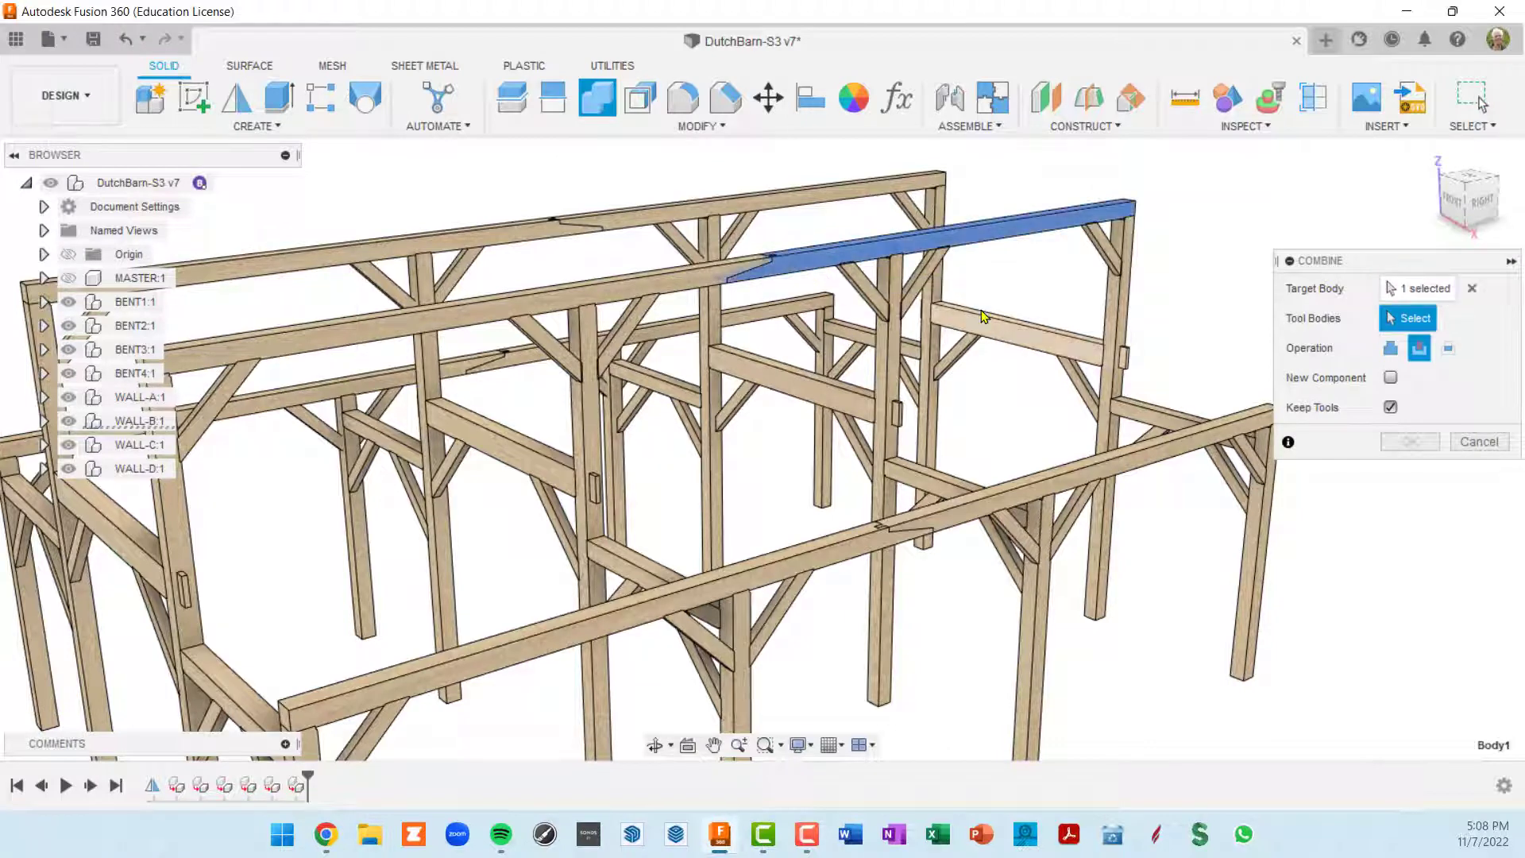
{"action": "scroll", "coordinate": [934, 300], "scroll_direction": "up", "scroll_amount": 2}
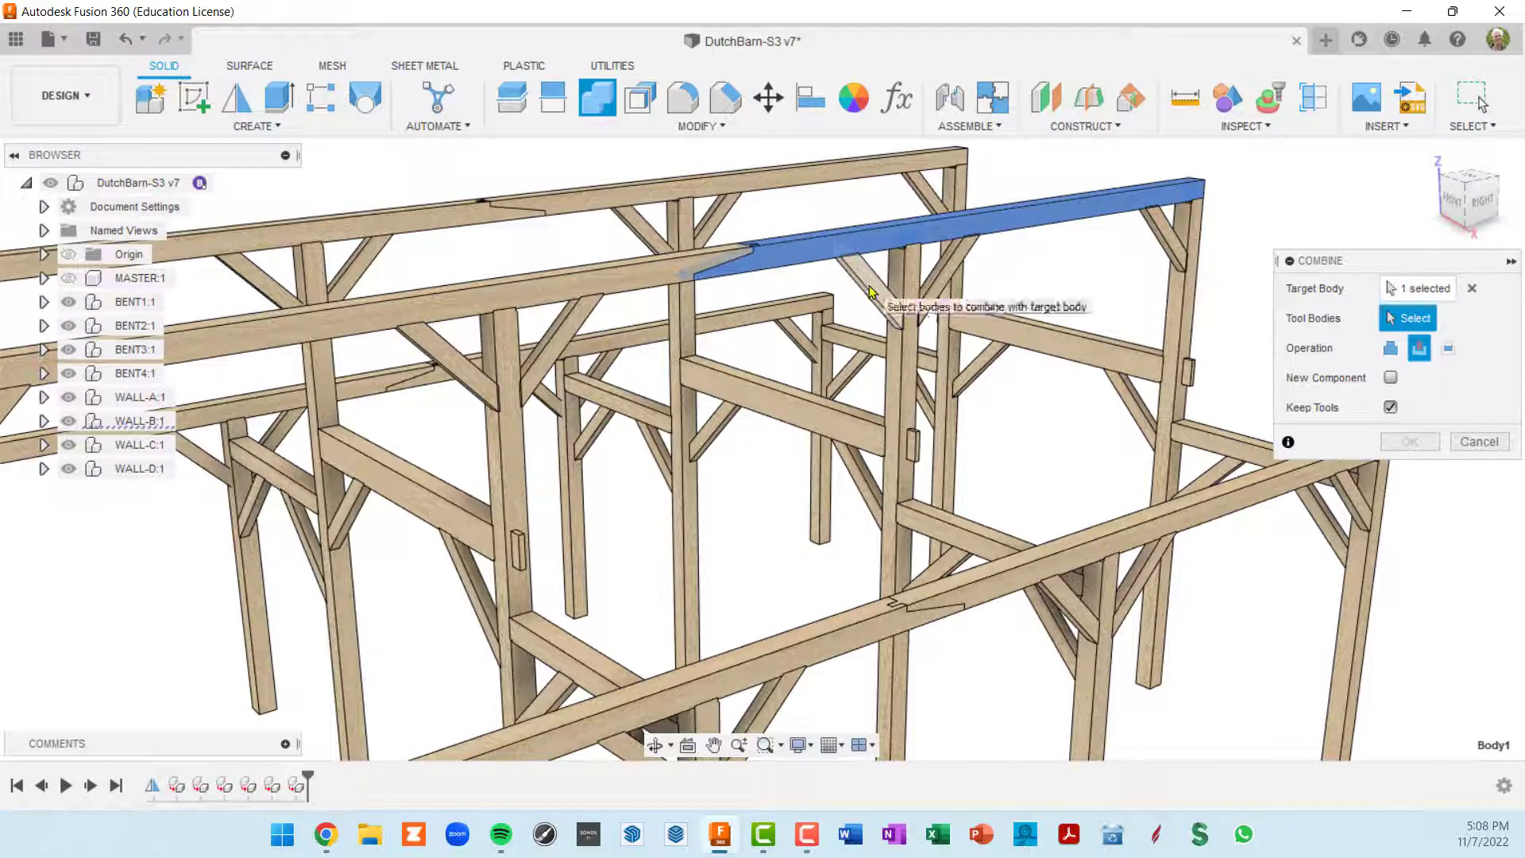
{"action": "left_click", "coordinate": [870, 292]}
{"action": "left_click", "coordinate": [912, 288]}
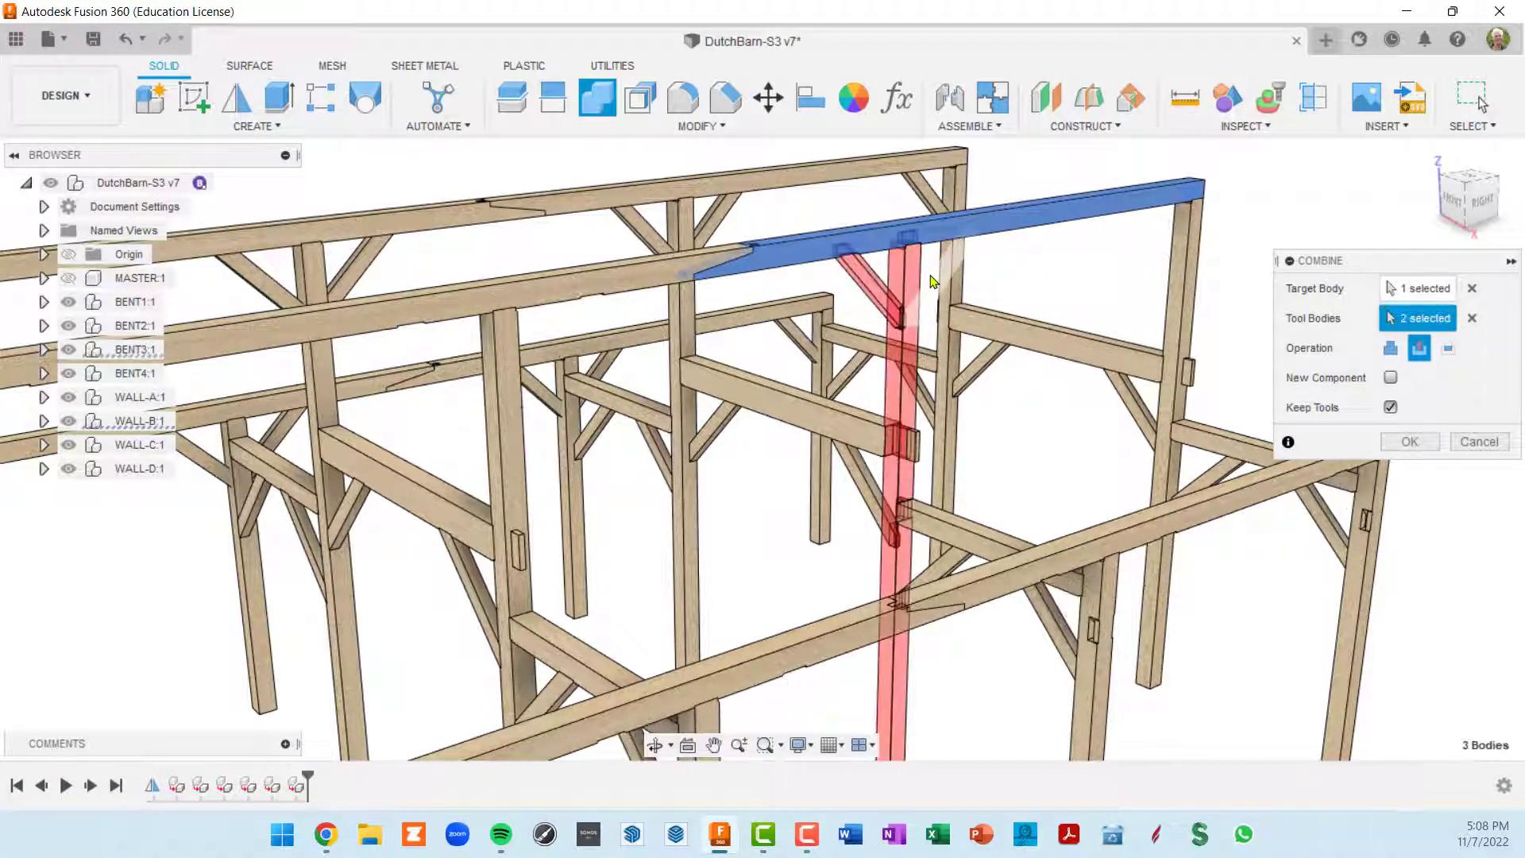
{"action": "left_click", "coordinate": [942, 276]}
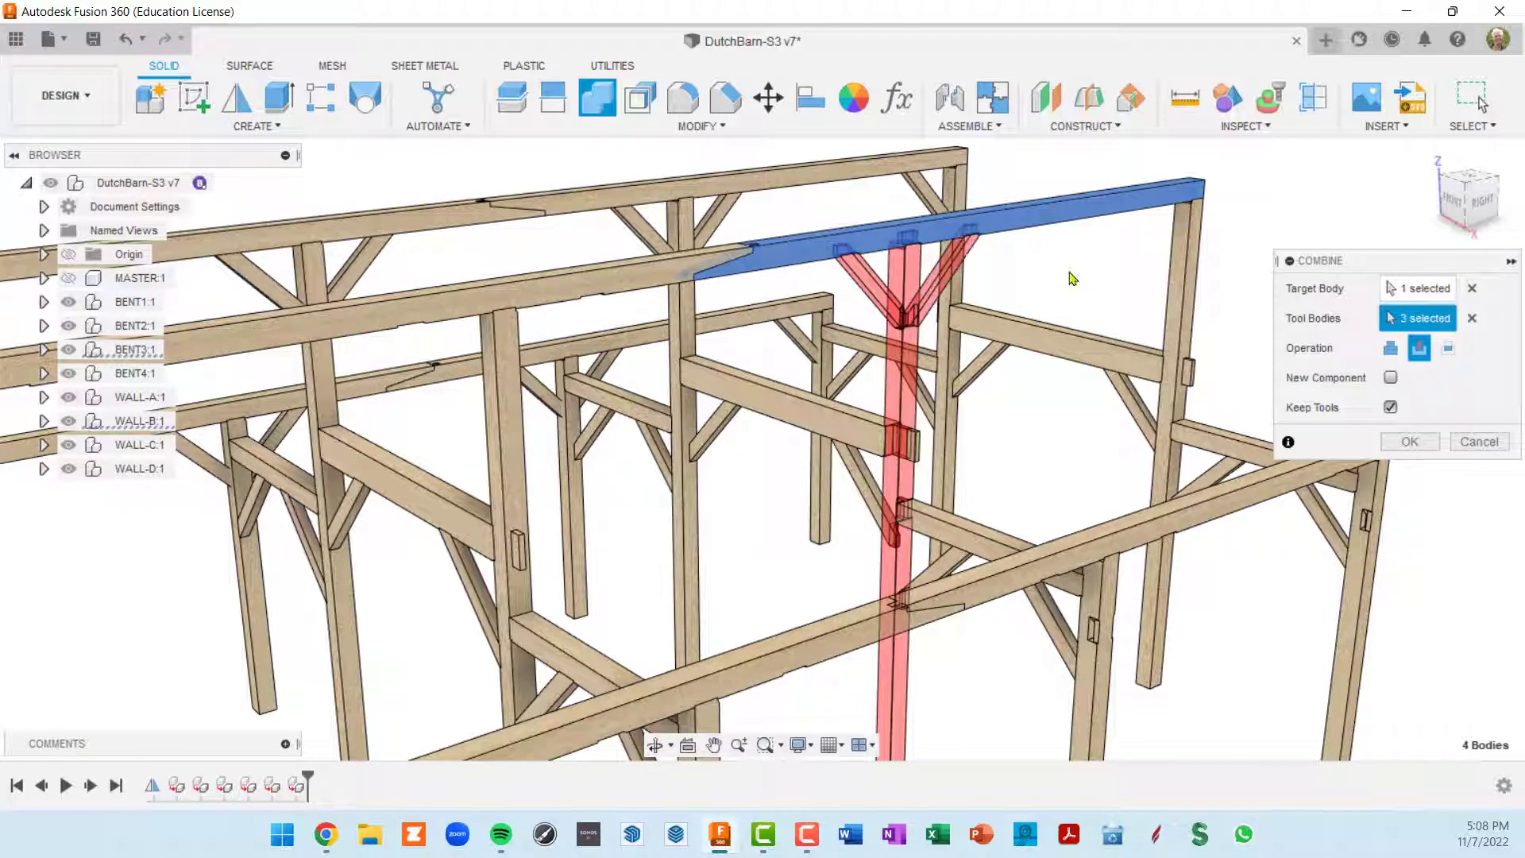
{"action": "left_click", "coordinate": [1166, 225]}
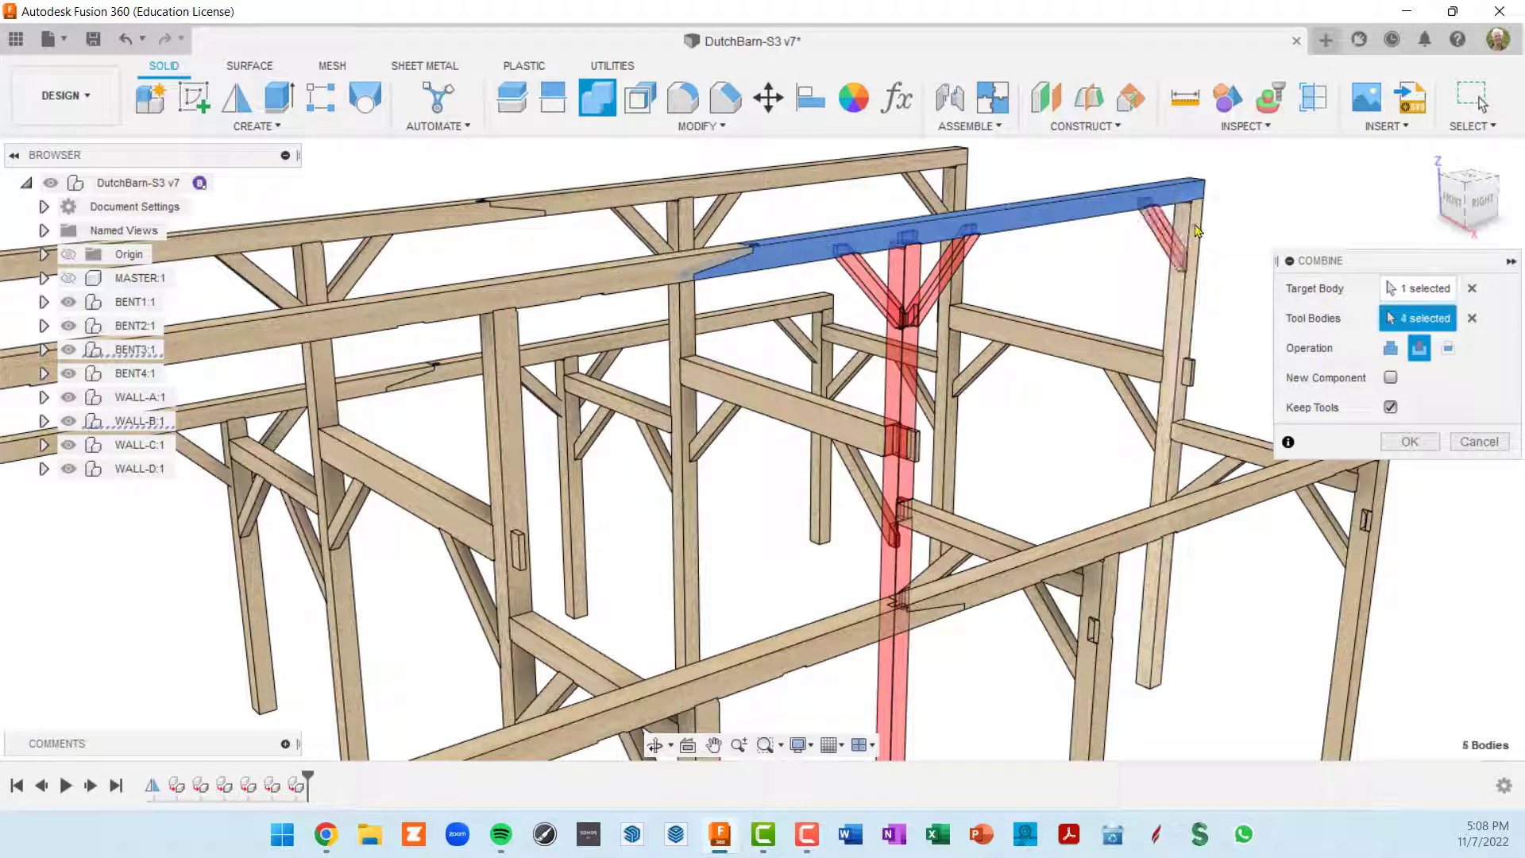
{"action": "left_click", "coordinate": [1192, 226]}
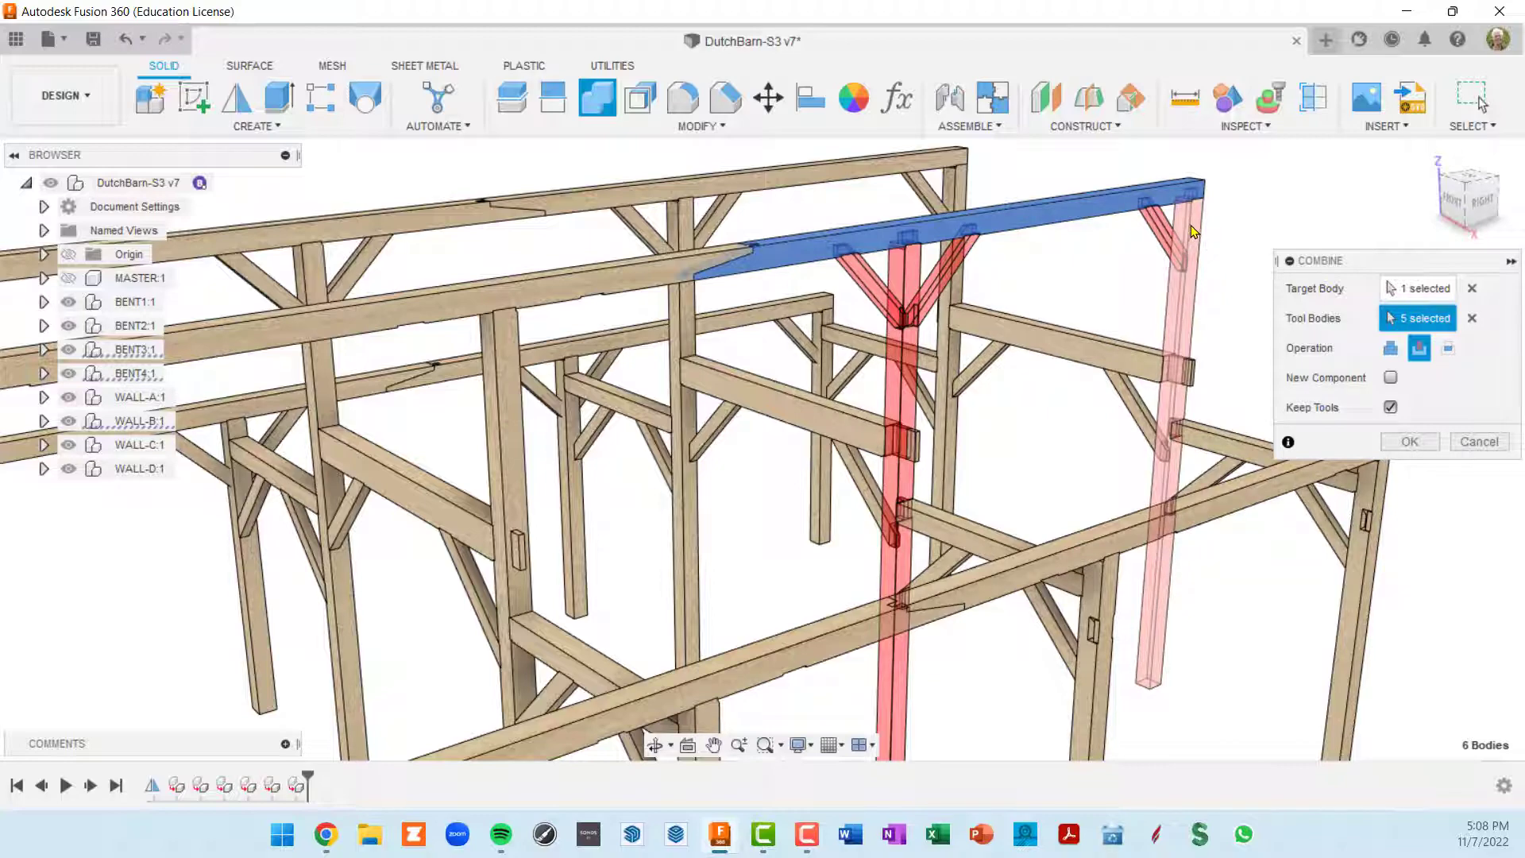
{"action": "scroll", "coordinate": [1199, 236], "scroll_direction": "down", "scroll_amount": 2}
{"action": "scroll", "coordinate": [1199, 236], "scroll_direction": "down", "scroll_amount": 2}
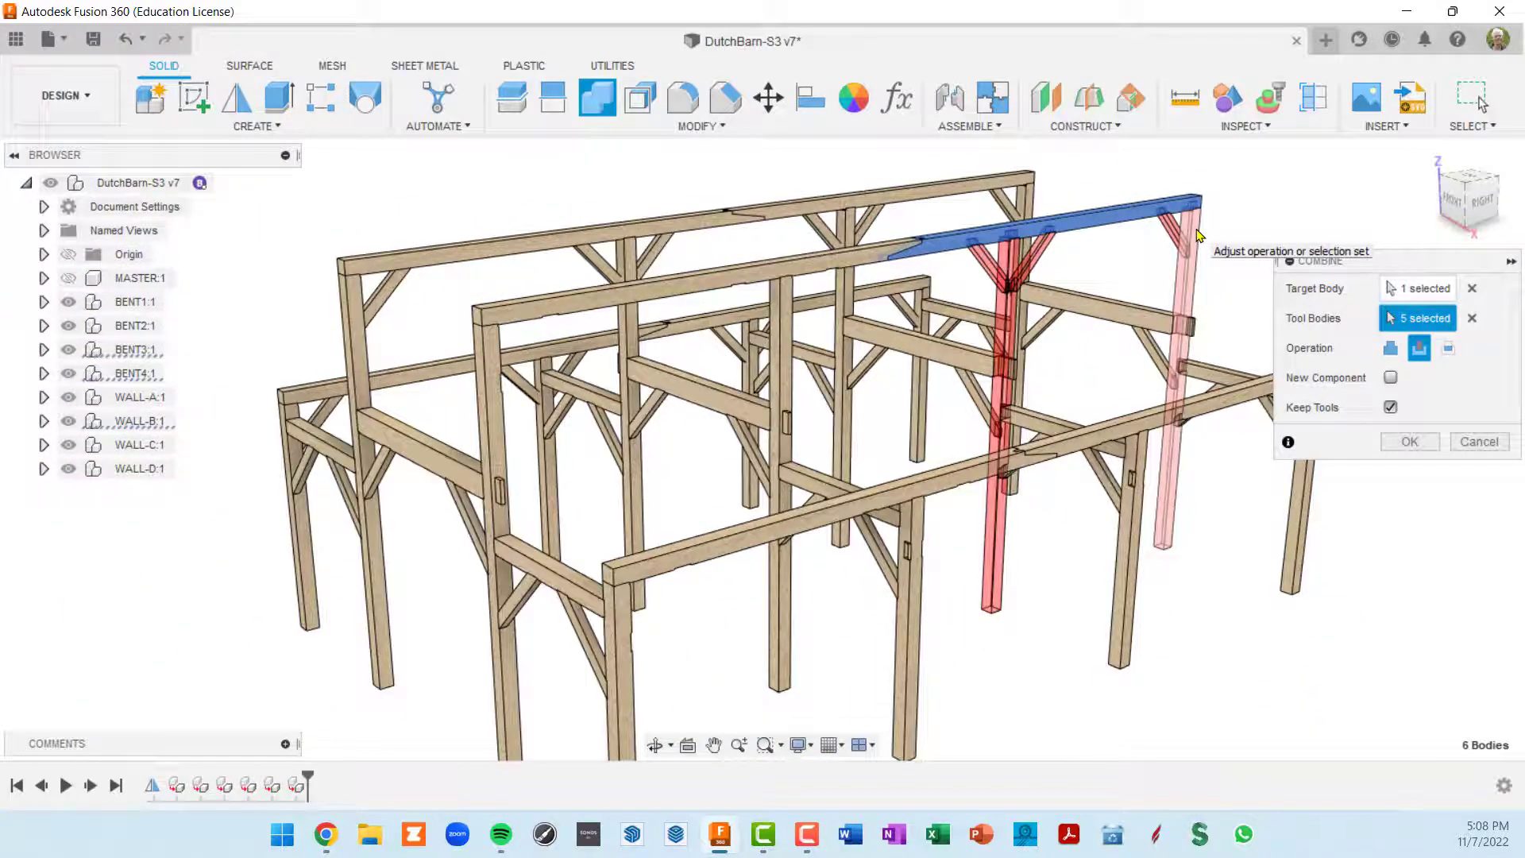
{"action": "left_click", "coordinate": [1412, 443]}
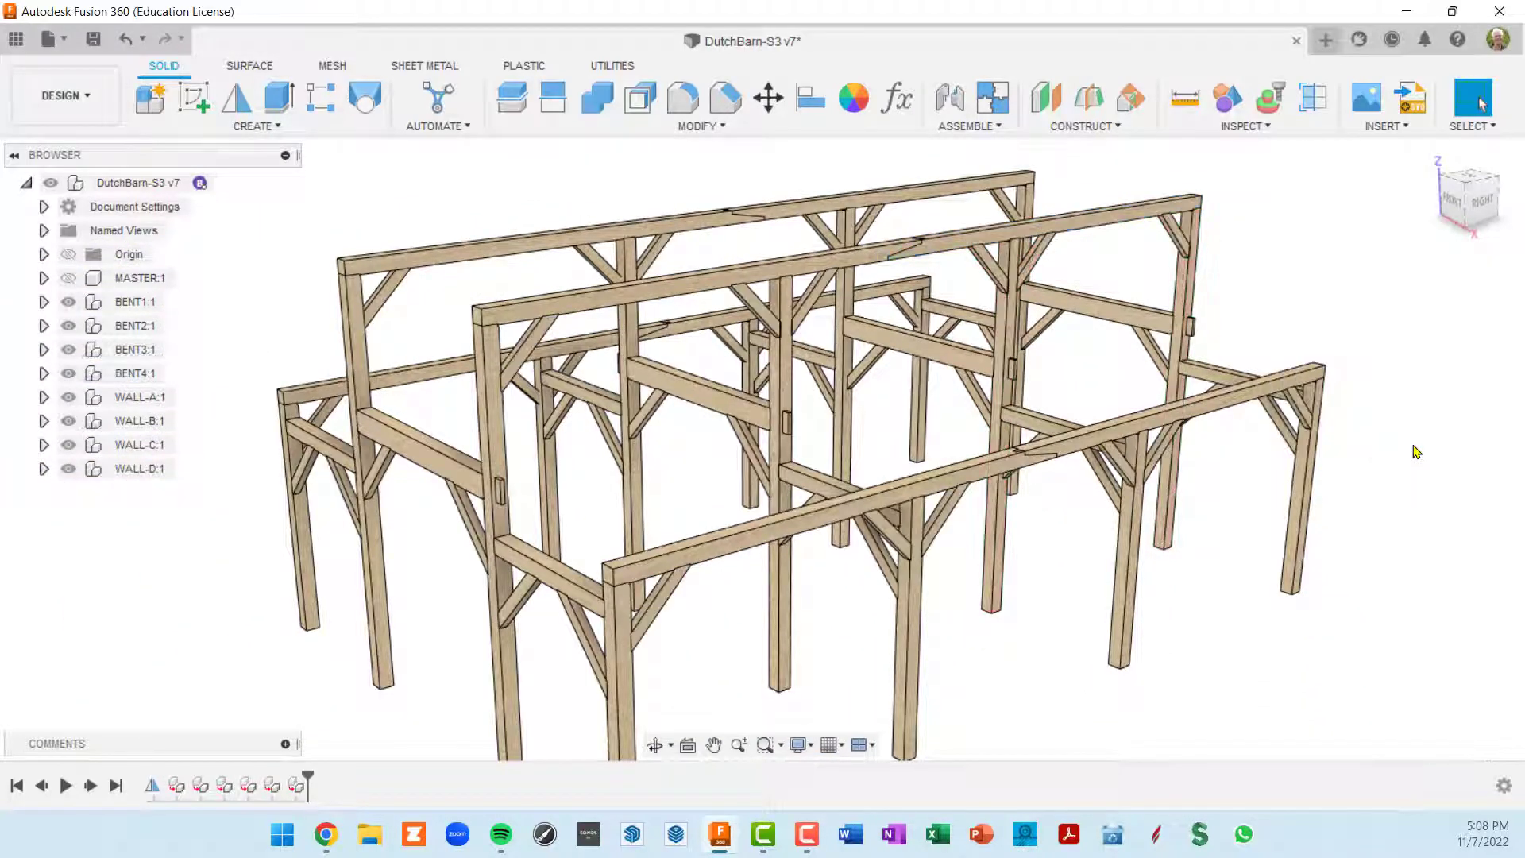
Step: Cut the two adjoining WALL-B braces out of BENT3's tall post with Combine, keeping the tool bodies
{"action": "middle_click_drag", "start_coordinate": [490, 320], "coordinate": [841, 246], "text": "shift"}
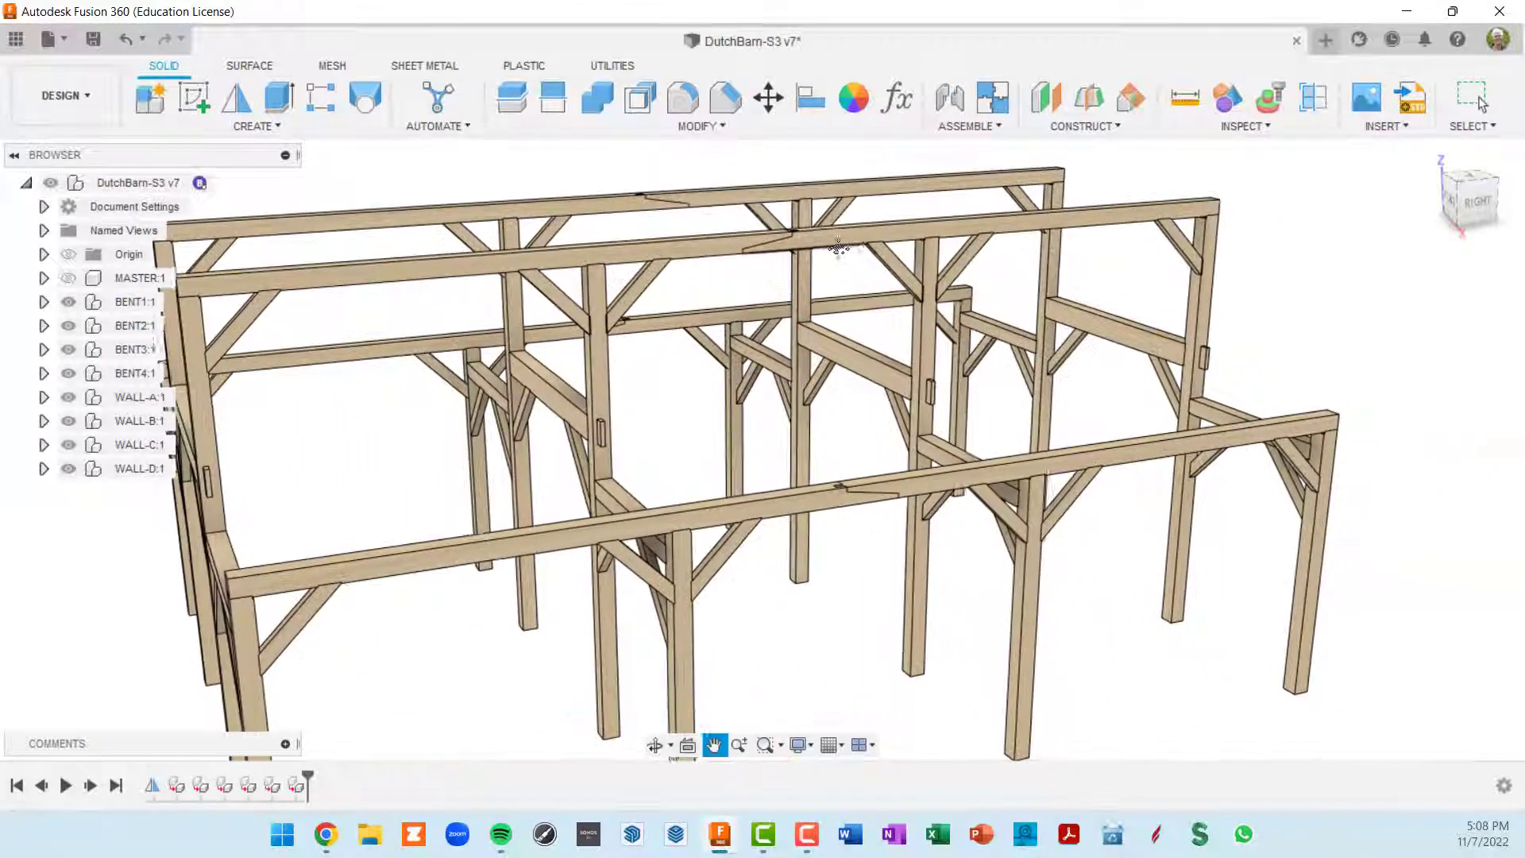
{"action": "scroll", "coordinate": [921, 311], "scroll_direction": "up", "scroll_amount": 2}
{"action": "middle_click_drag", "start_coordinate": [921, 311], "coordinate": [954, 324]}
{"action": "scroll", "coordinate": [953, 324], "scroll_direction": "up", "scroll_amount": 2}
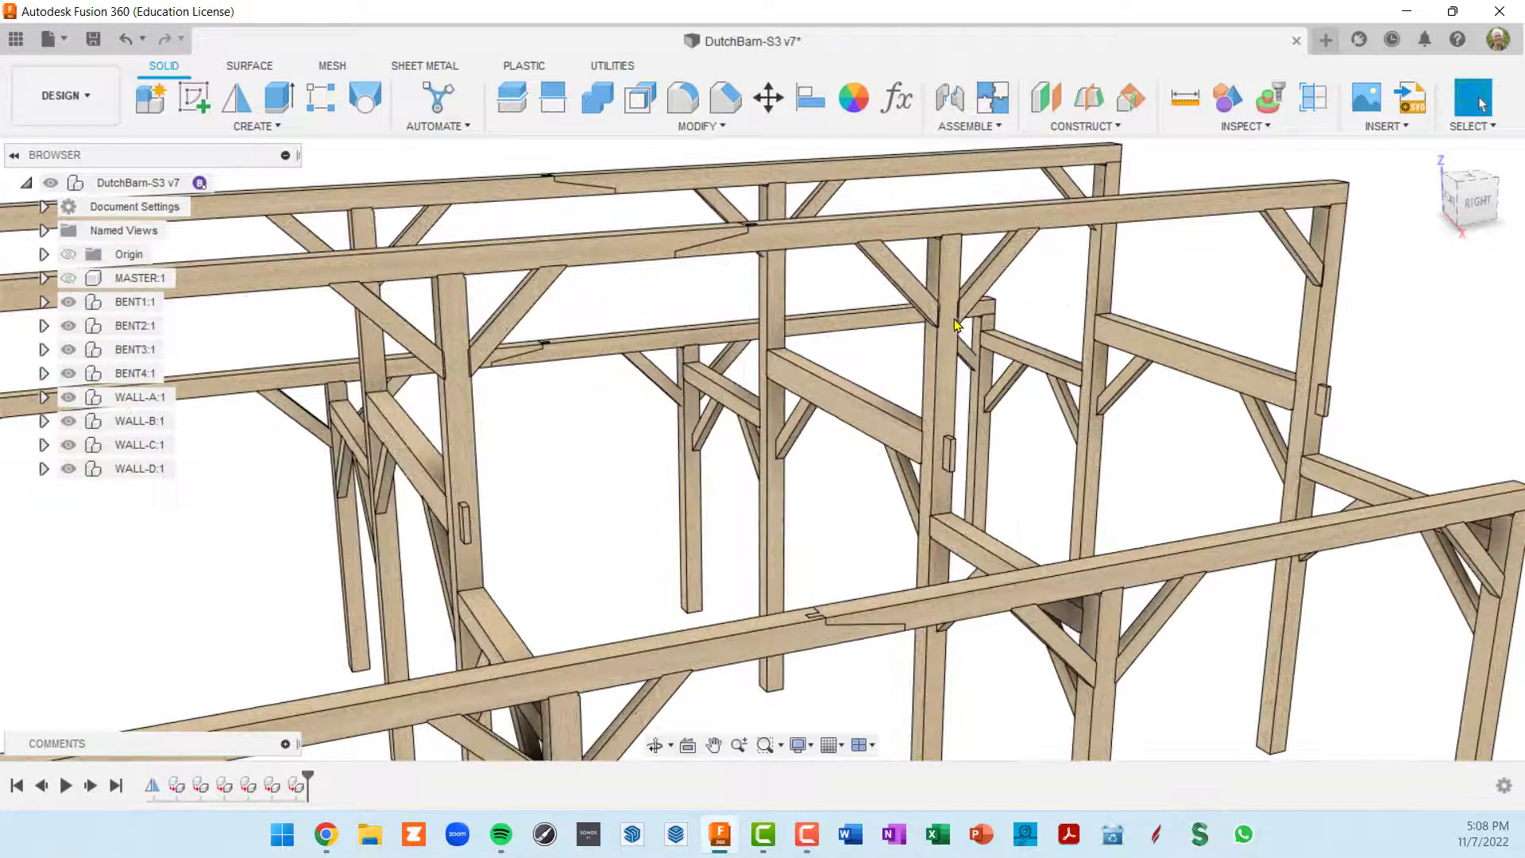
{"action": "left_click", "coordinate": [950, 278]}
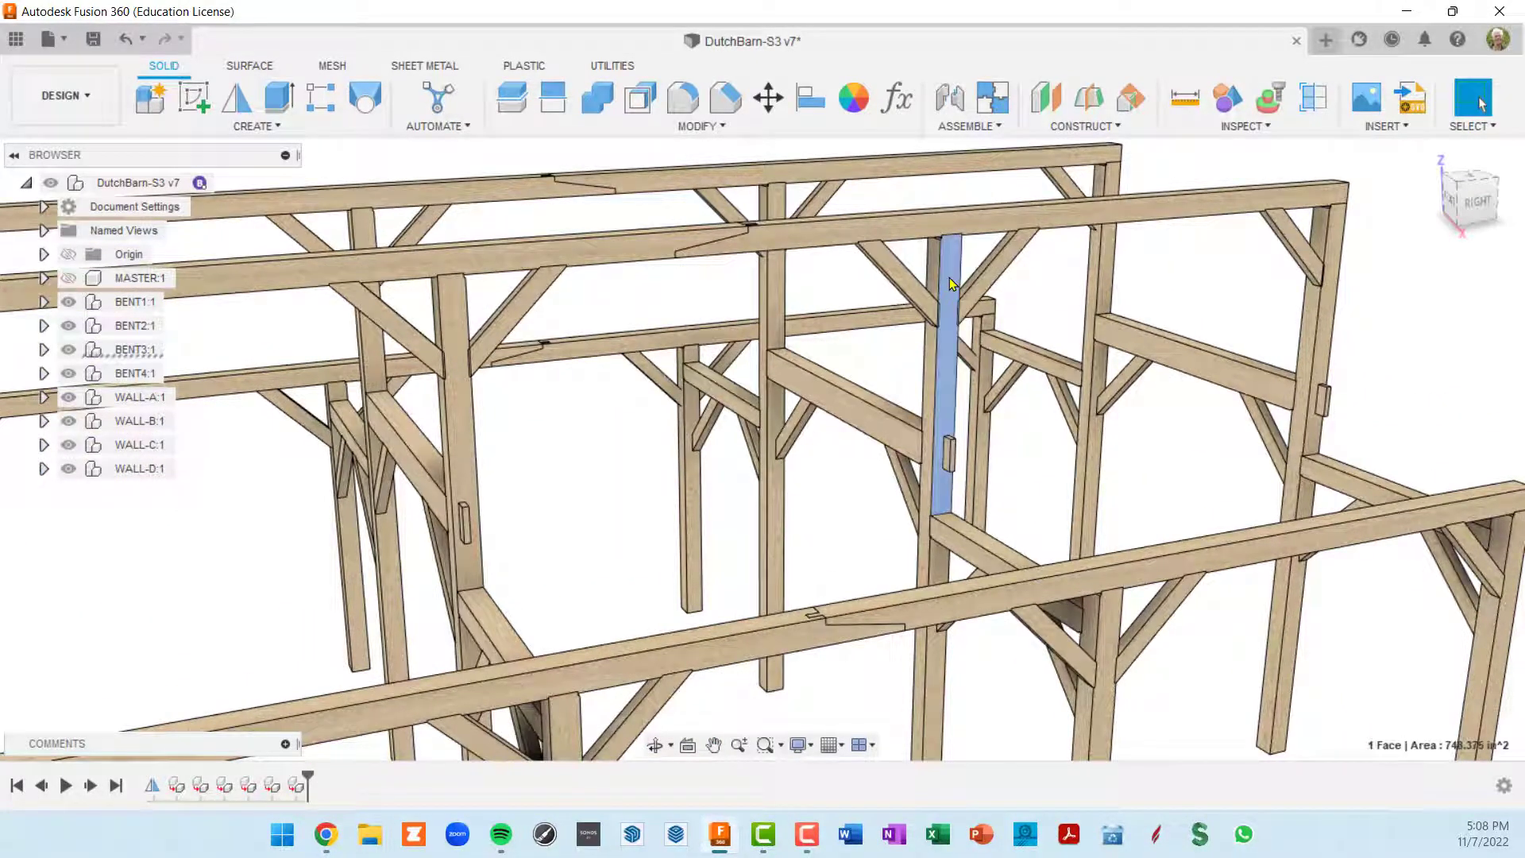
{"action": "left_click", "coordinate": [596, 103]}
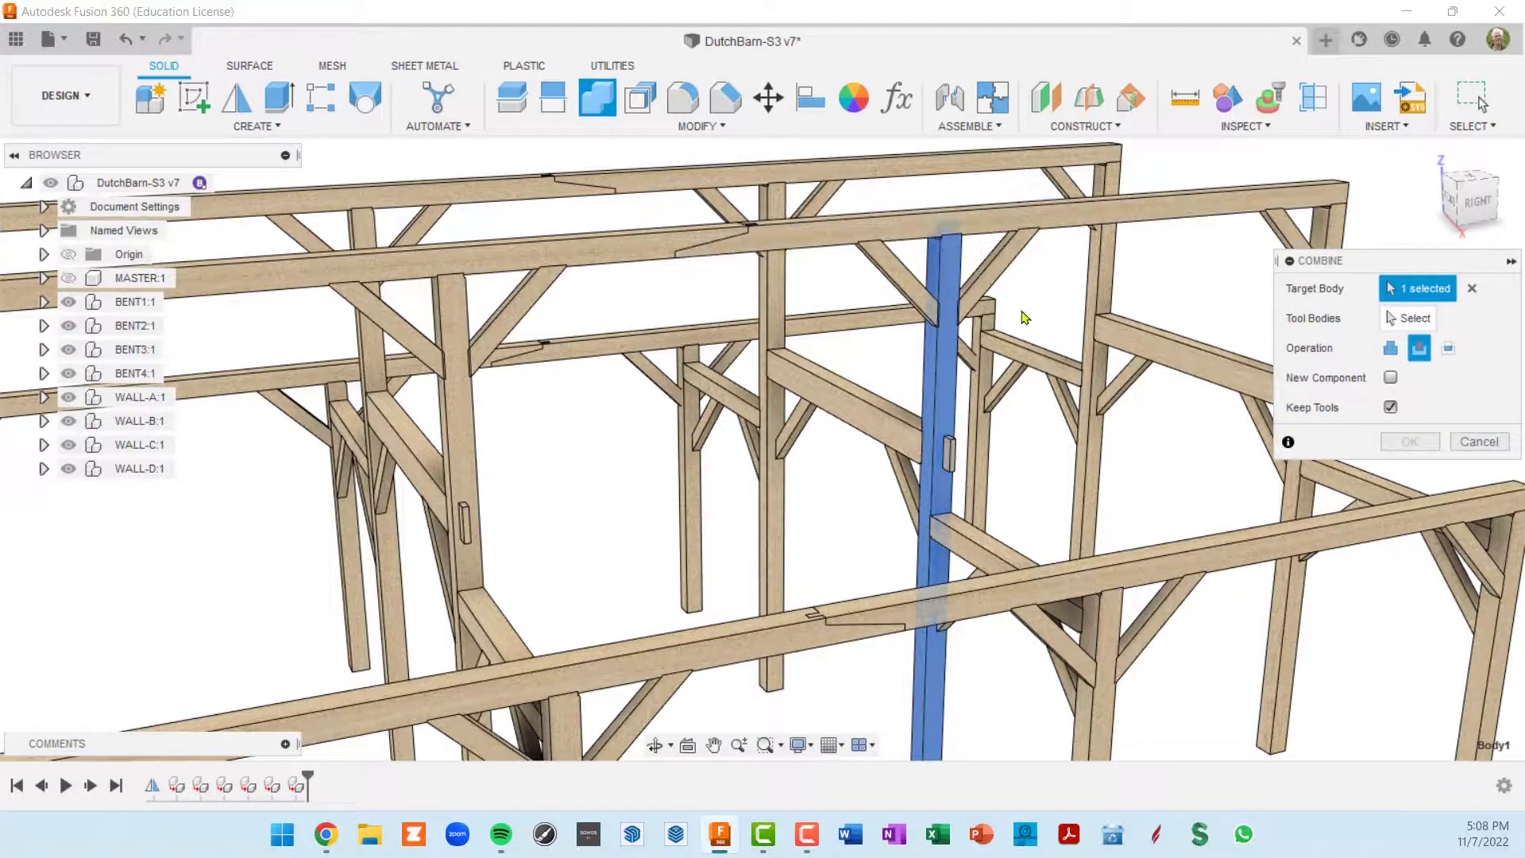
{"action": "left_click", "coordinate": [1002, 274]}
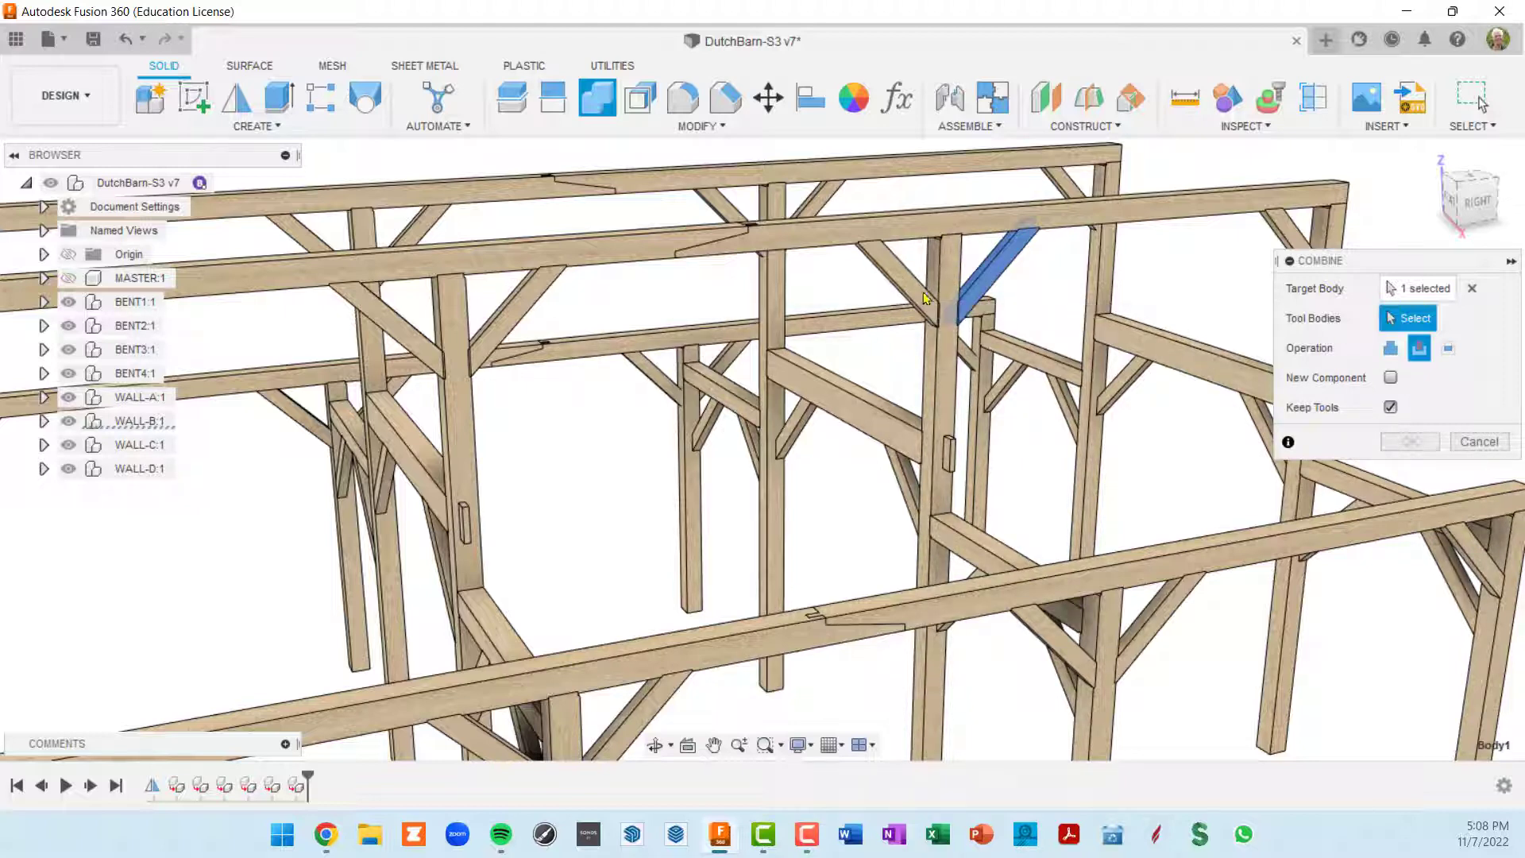
{"action": "left_click", "coordinate": [1471, 288]}
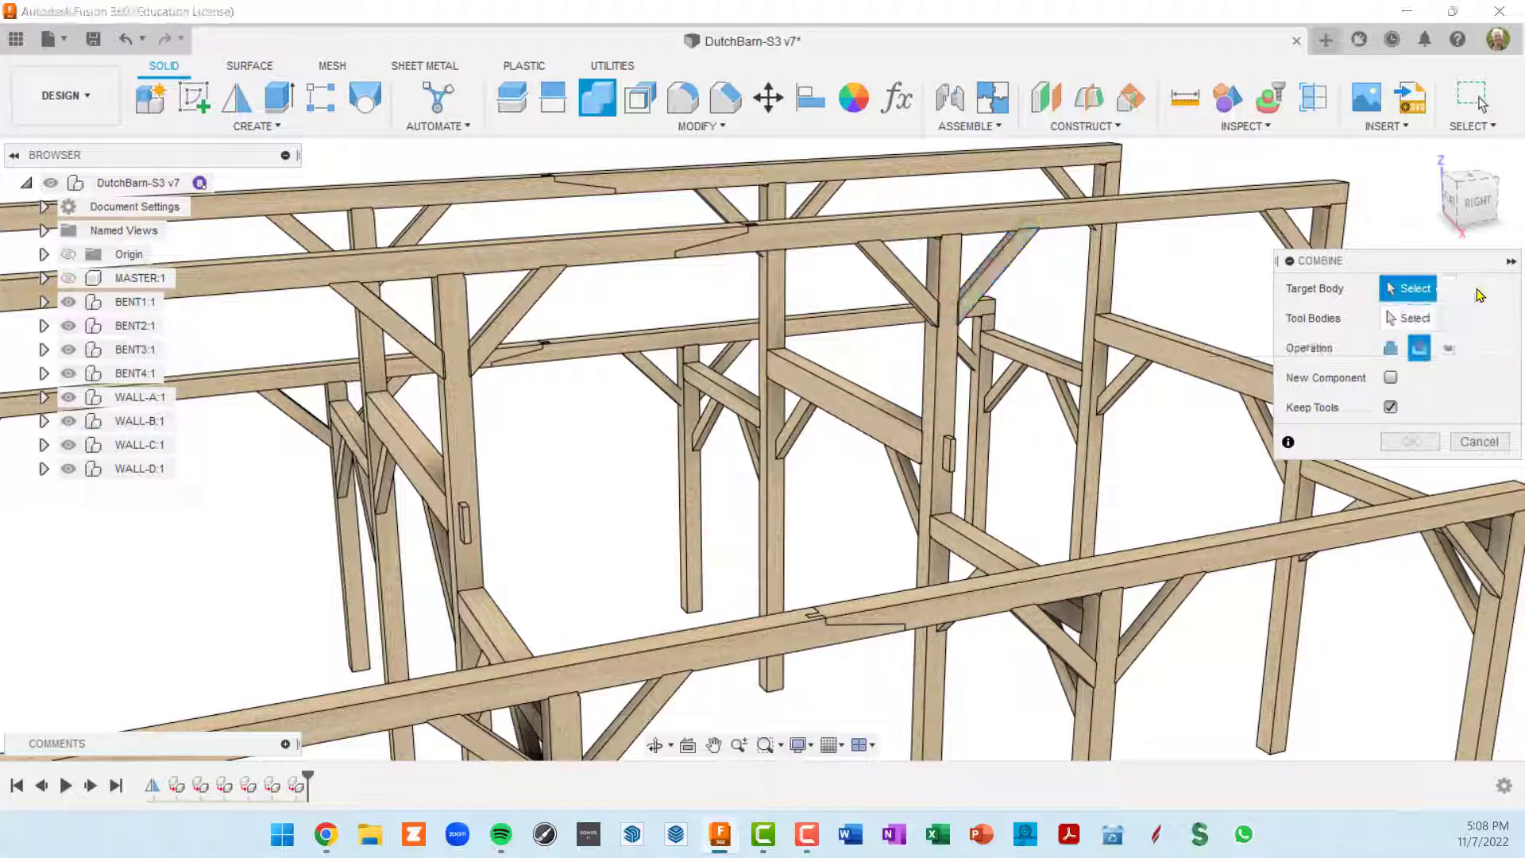
{"action": "left_click", "coordinate": [955, 276]}
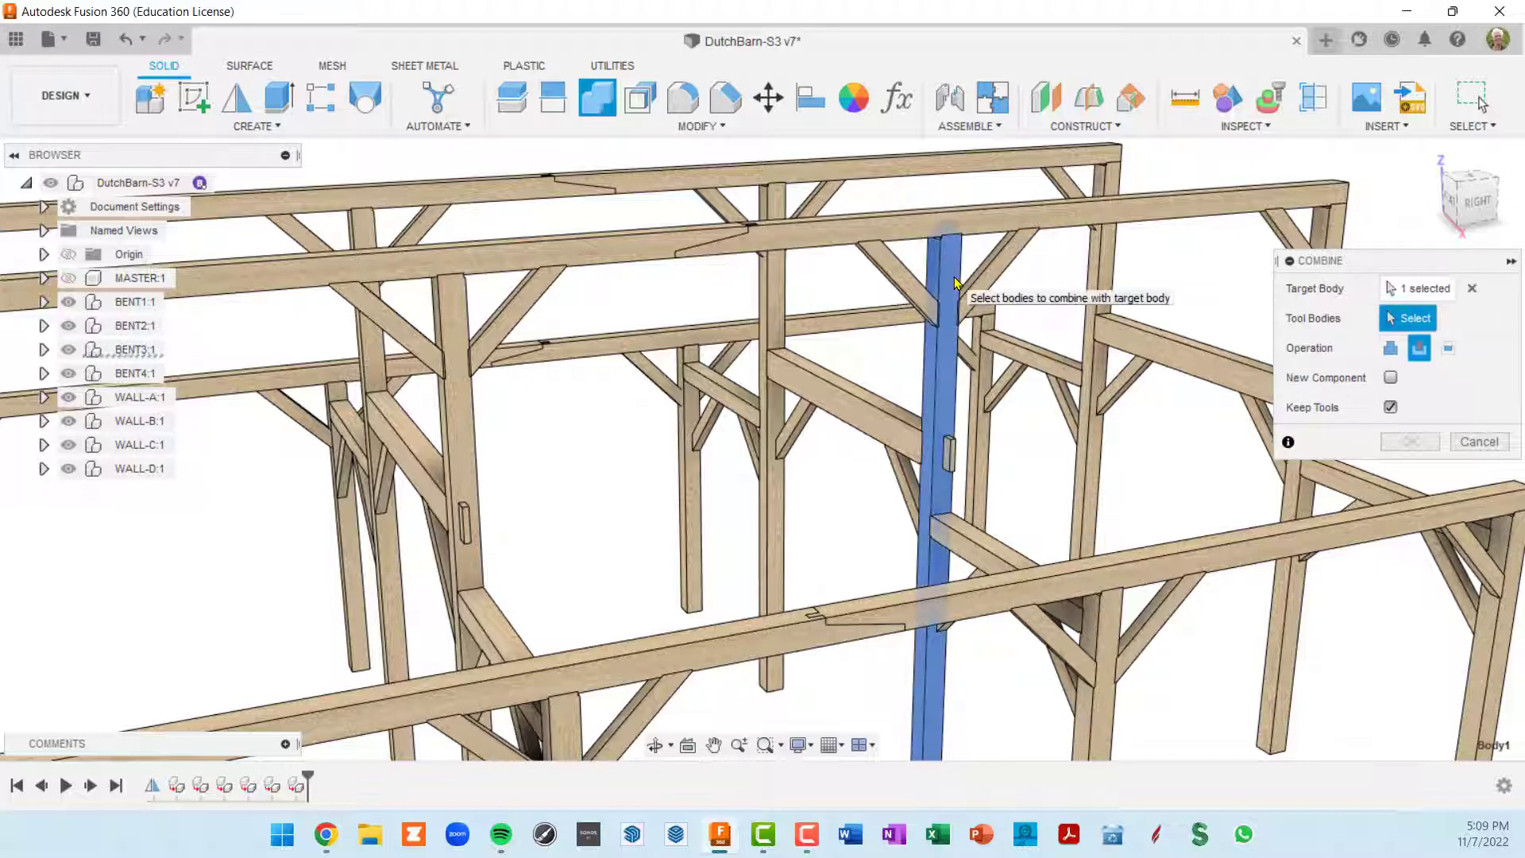
{"action": "left_click", "coordinate": [905, 288]}
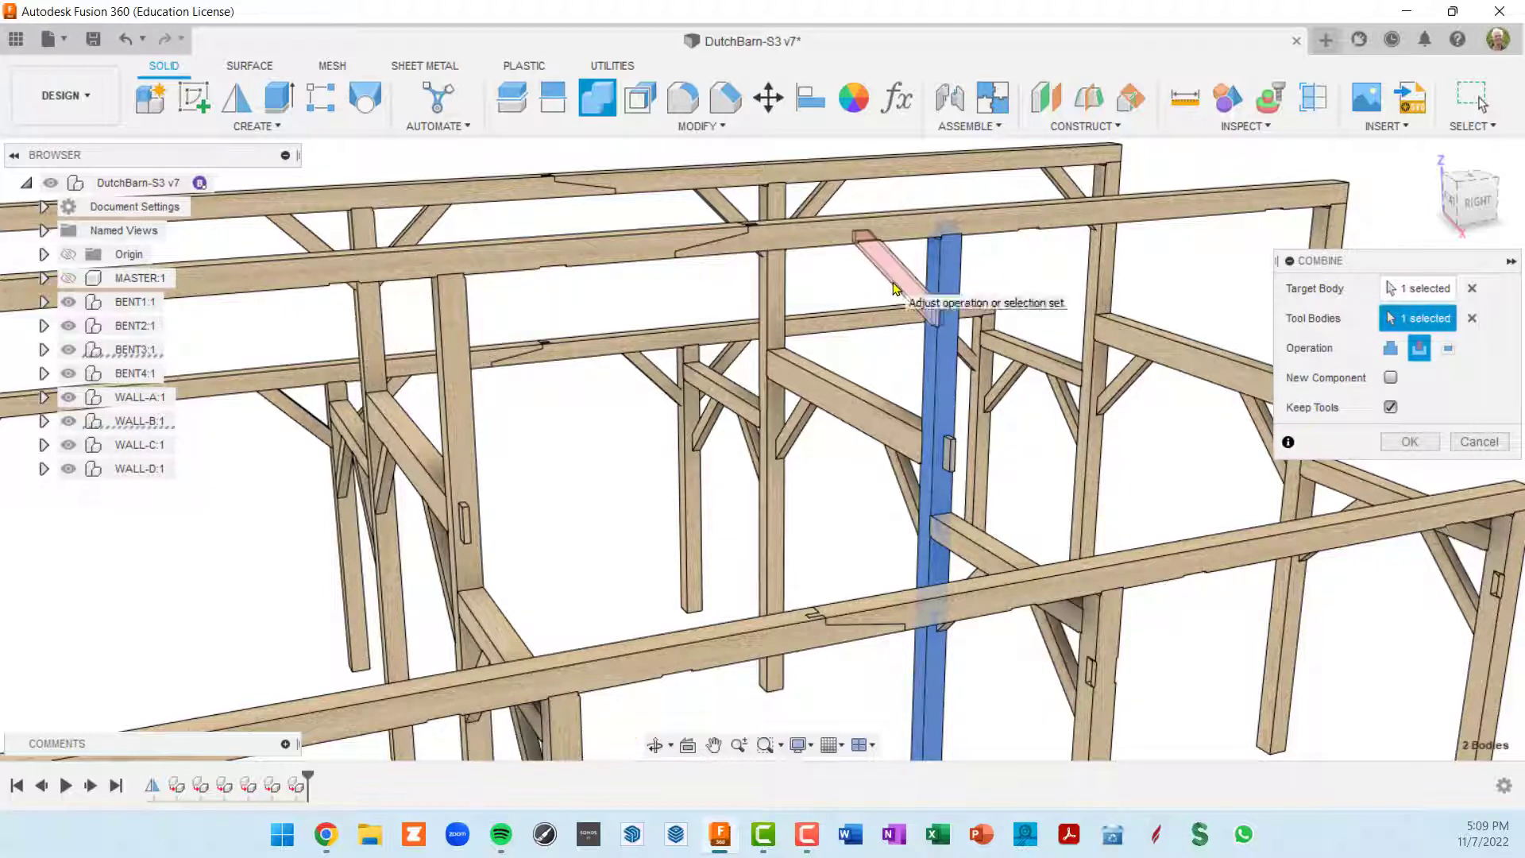
{"action": "left_click", "coordinate": [993, 278]}
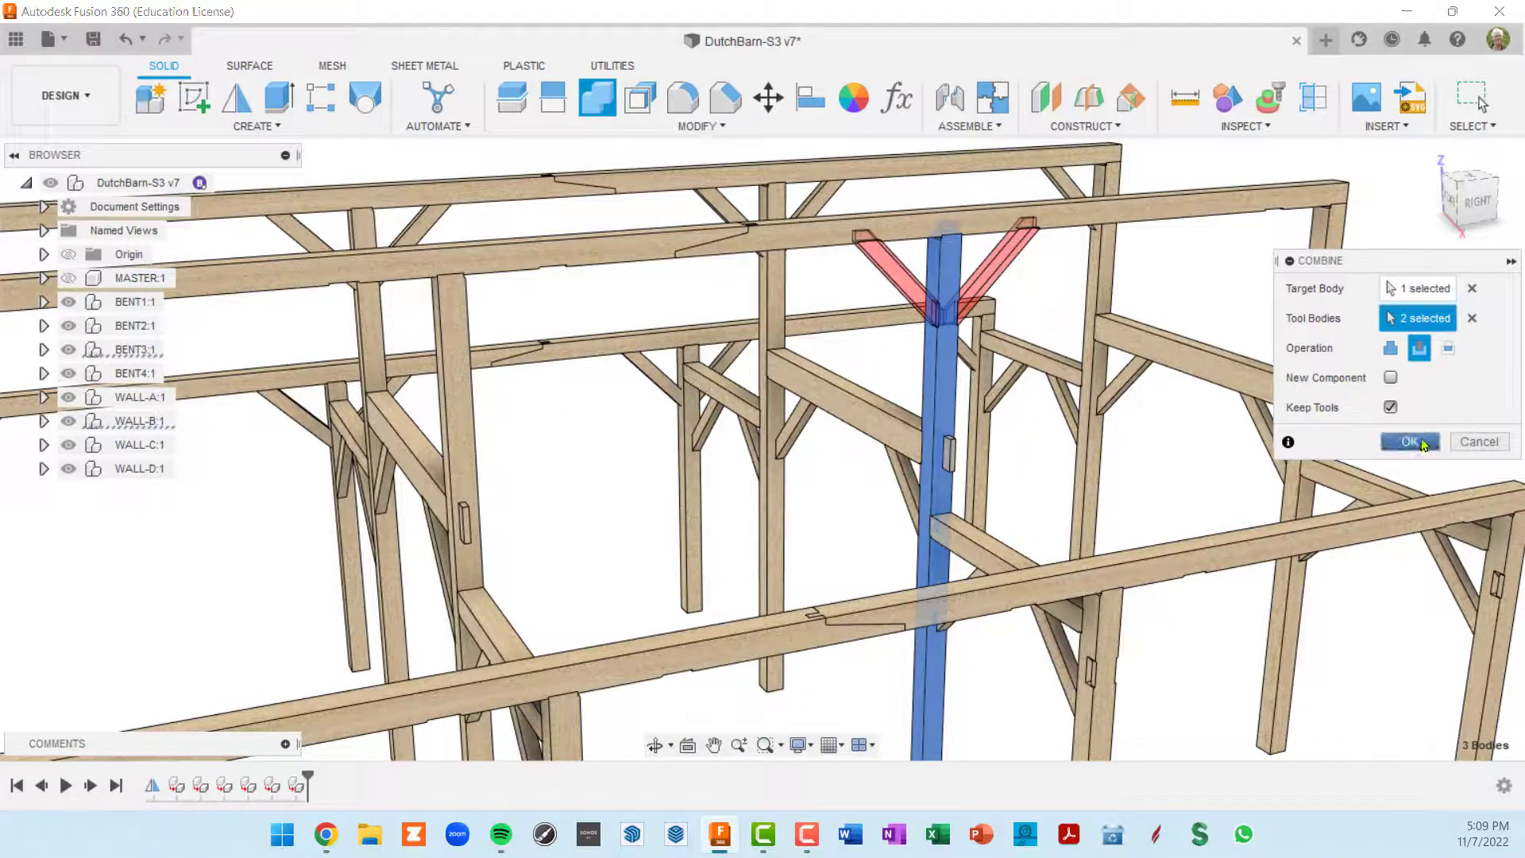
{"action": "left_click", "coordinate": [1410, 442]}
Step: Cut the adjoining WALL-B brace out of BENT4's tall post using Combine with the tool body kept
{"action": "middle_click_drag", "start_coordinate": [1267, 340], "coordinate": [1141, 382]}
{"action": "scroll", "coordinate": [1141, 381], "scroll_direction": "up", "scroll_amount": 2}
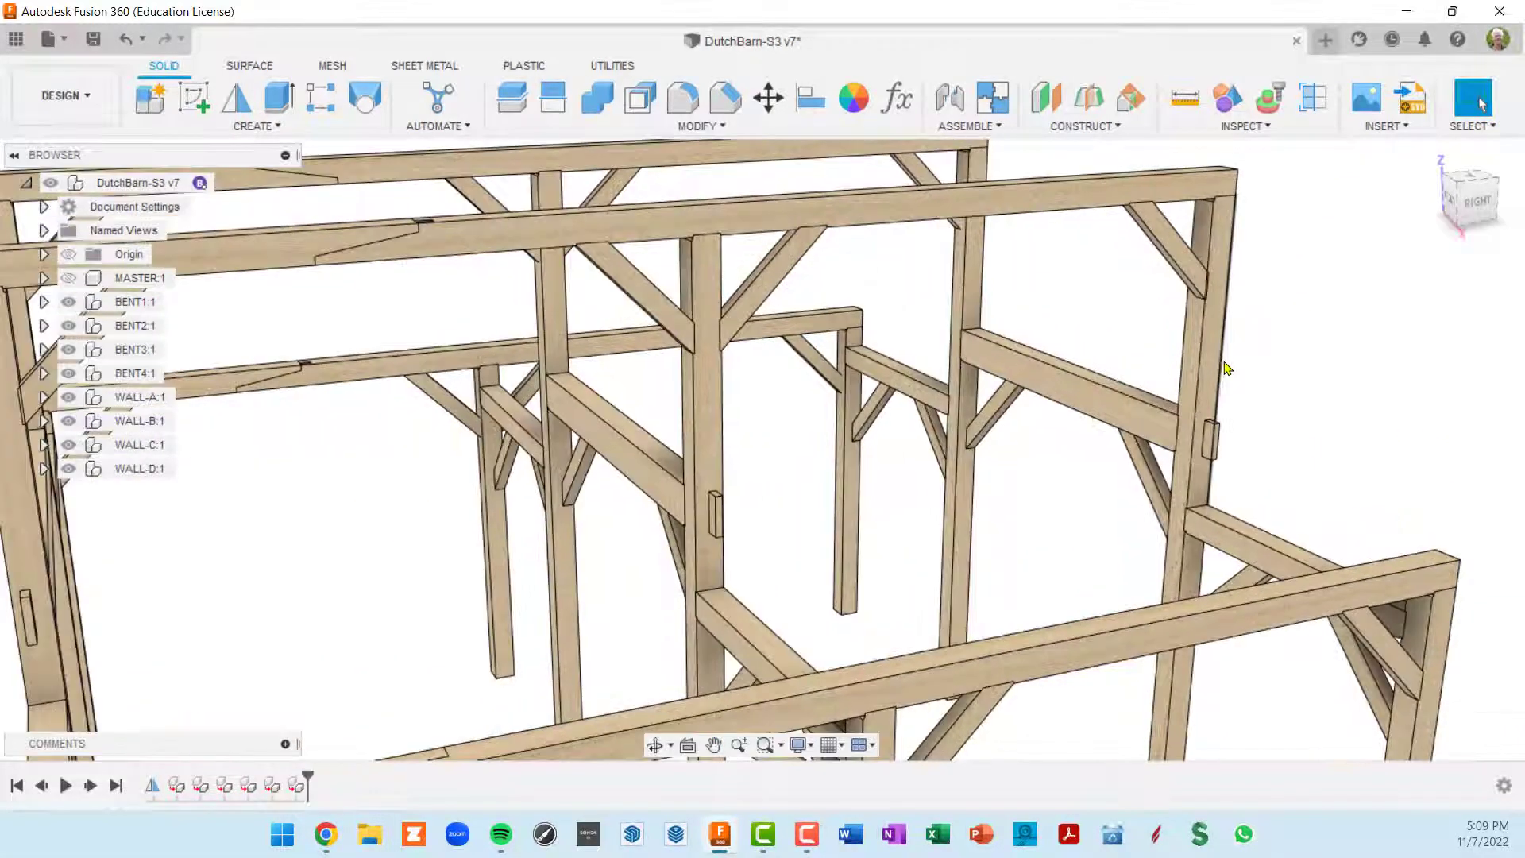
{"action": "left_click", "coordinate": [597, 97]}
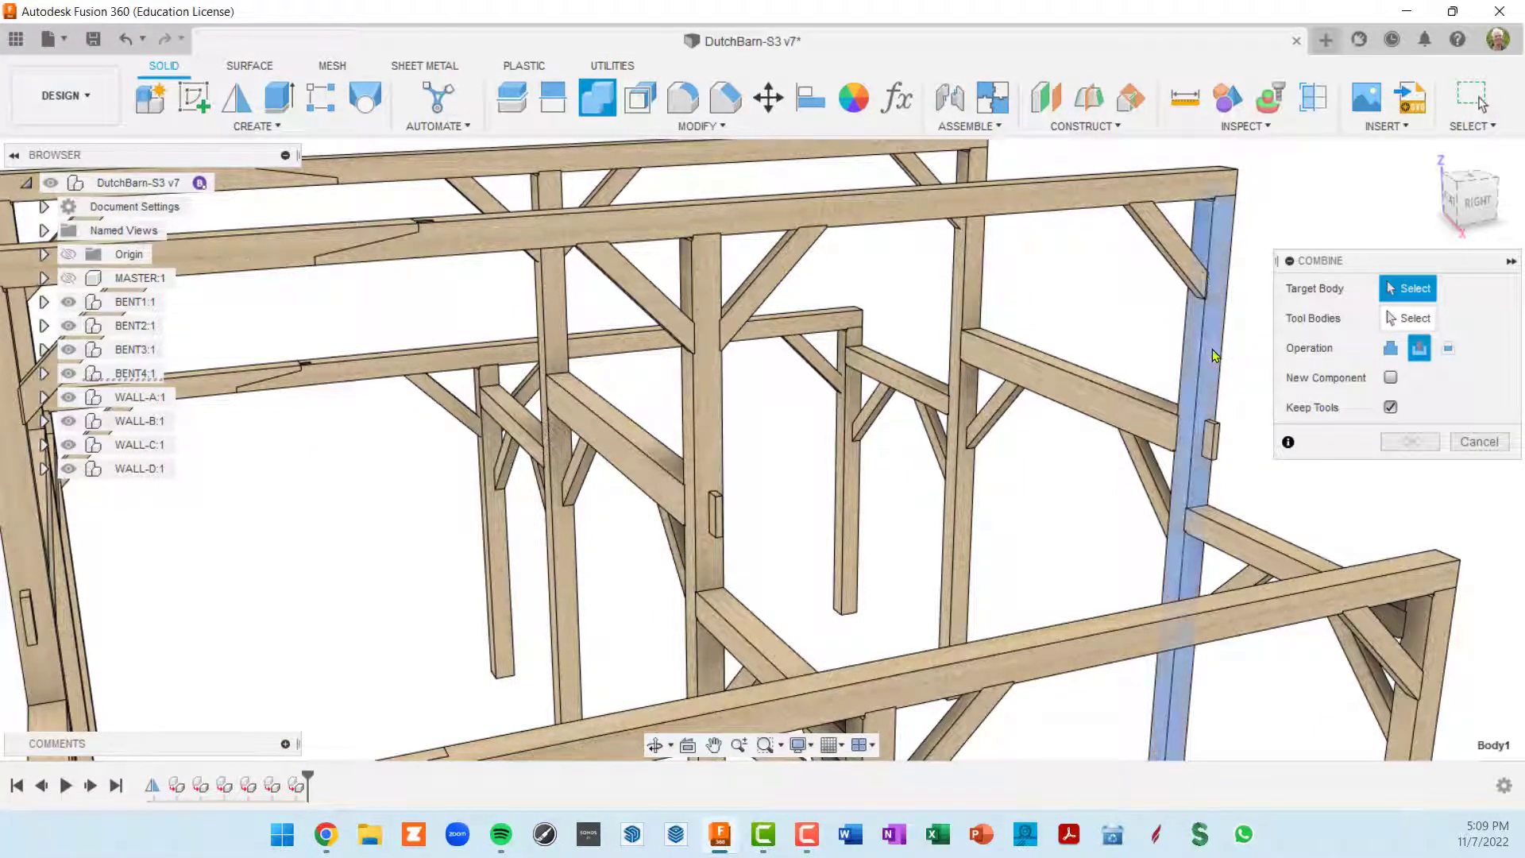
{"action": "left_click", "coordinate": [1215, 314]}
{"action": "left_click", "coordinate": [1173, 252]}
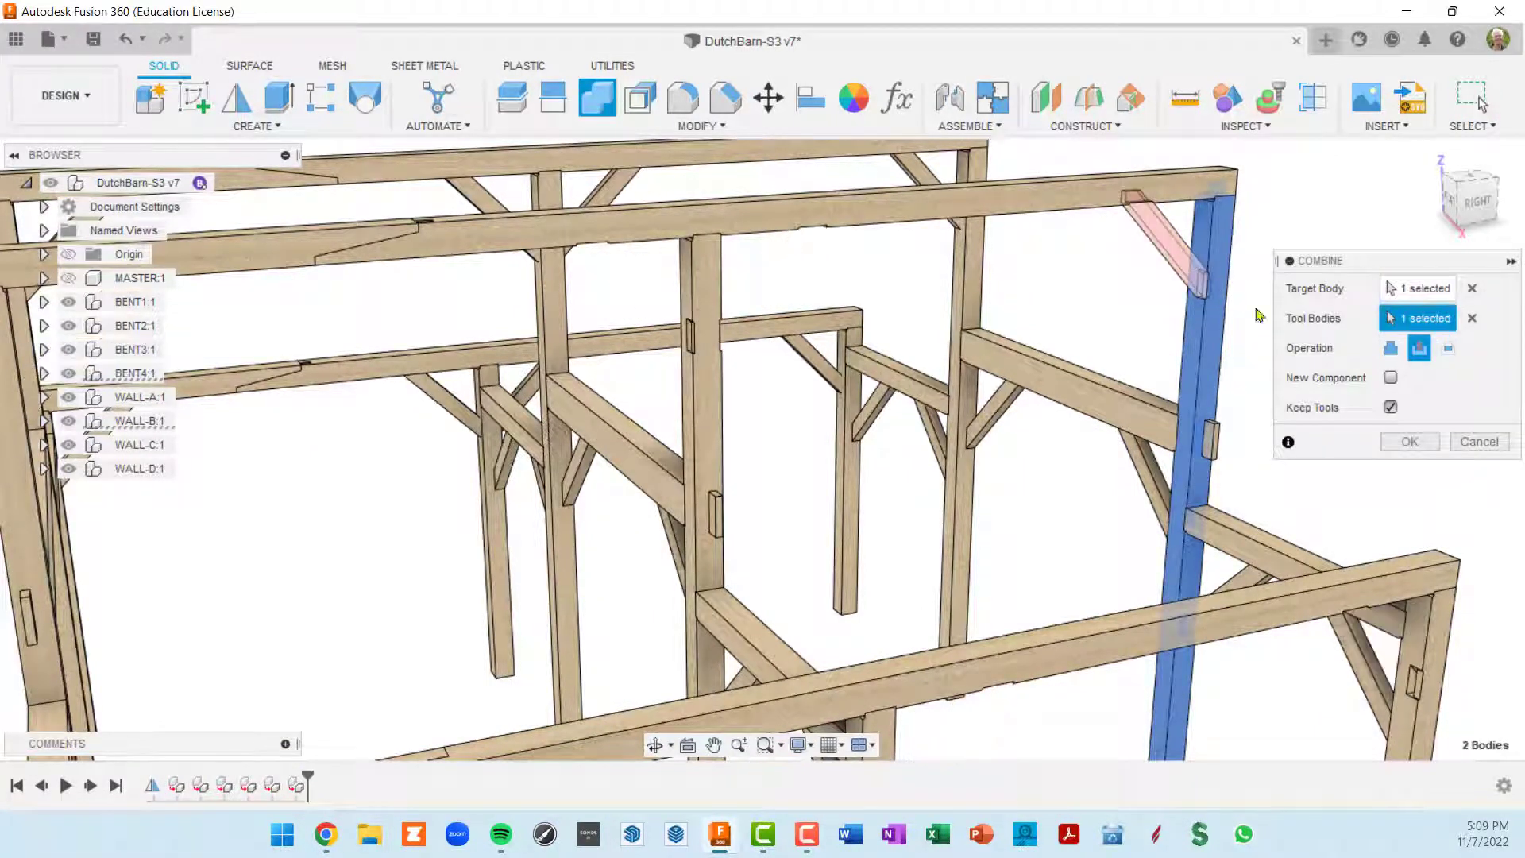
{"action": "left_click", "coordinate": [1410, 441]}
{"action": "scroll", "coordinate": [1333, 373], "scroll_direction": "down", "scroll_amount": 6}
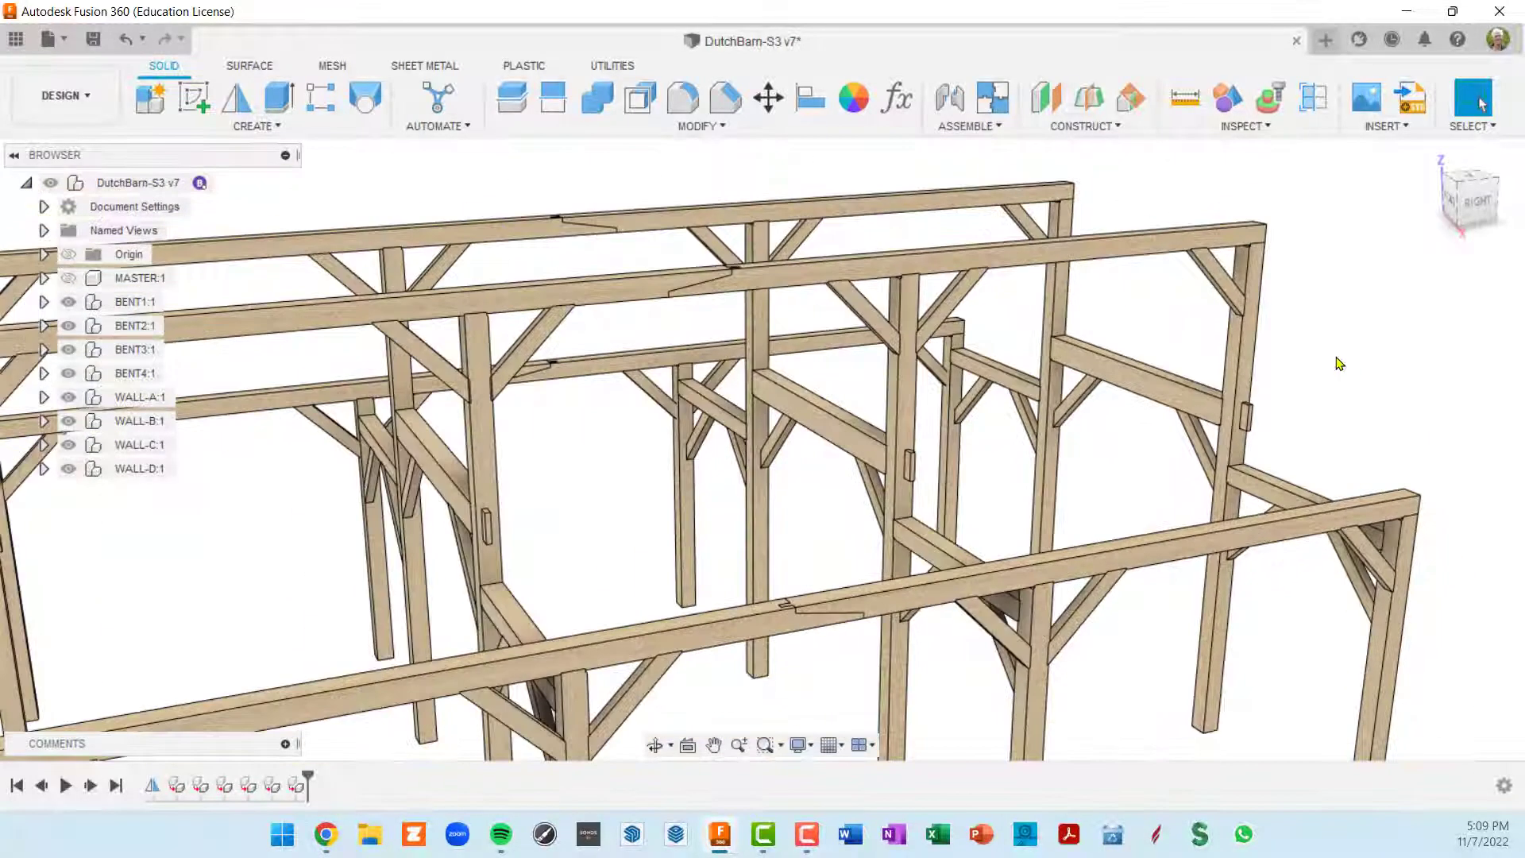
{"action": "middle_click_drag", "start_coordinate": [1287, 379], "coordinate": [1183, 373], "text": "shift"}
{"action": "key", "text": "Escape"}
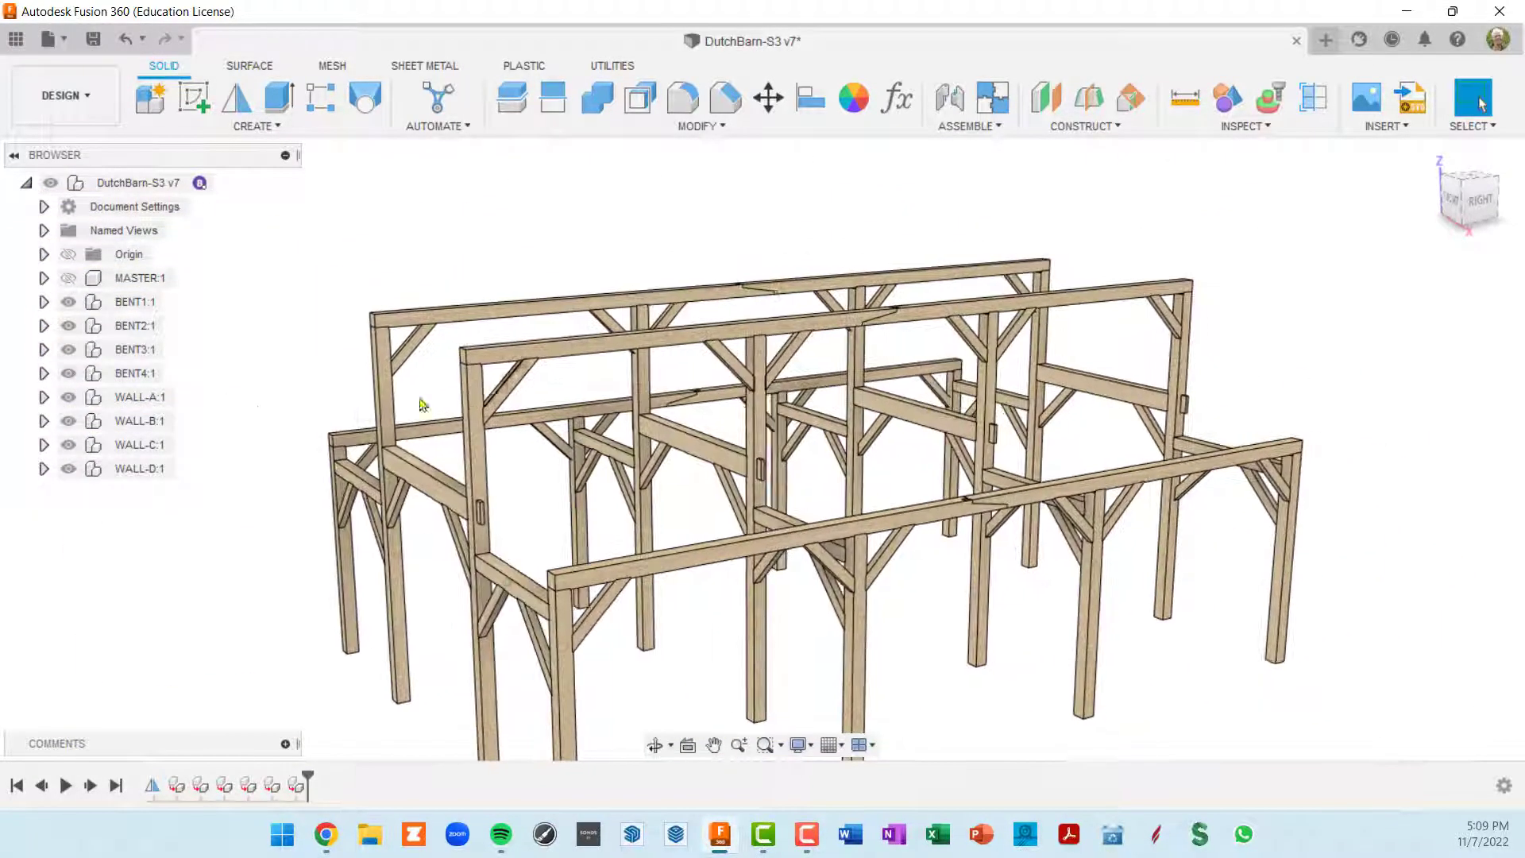
Step: Expand WALL-B in the browser, collapse its Sketches folder and BRACES-B group, and hide BRACES-B
{"action": "left_click", "coordinate": [44, 421]}
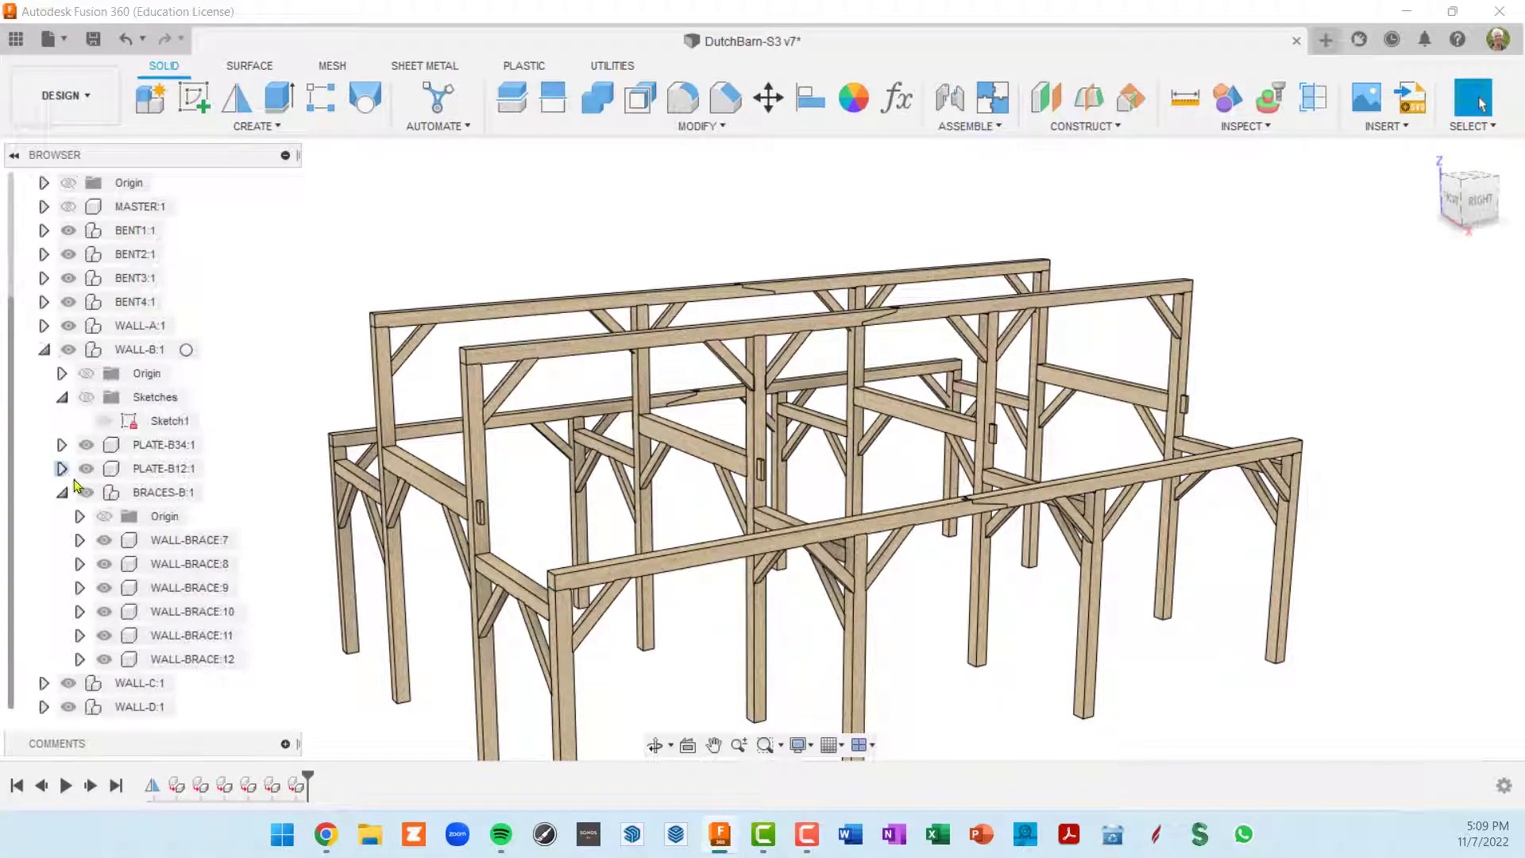
{"action": "left_click", "coordinate": [62, 399]}
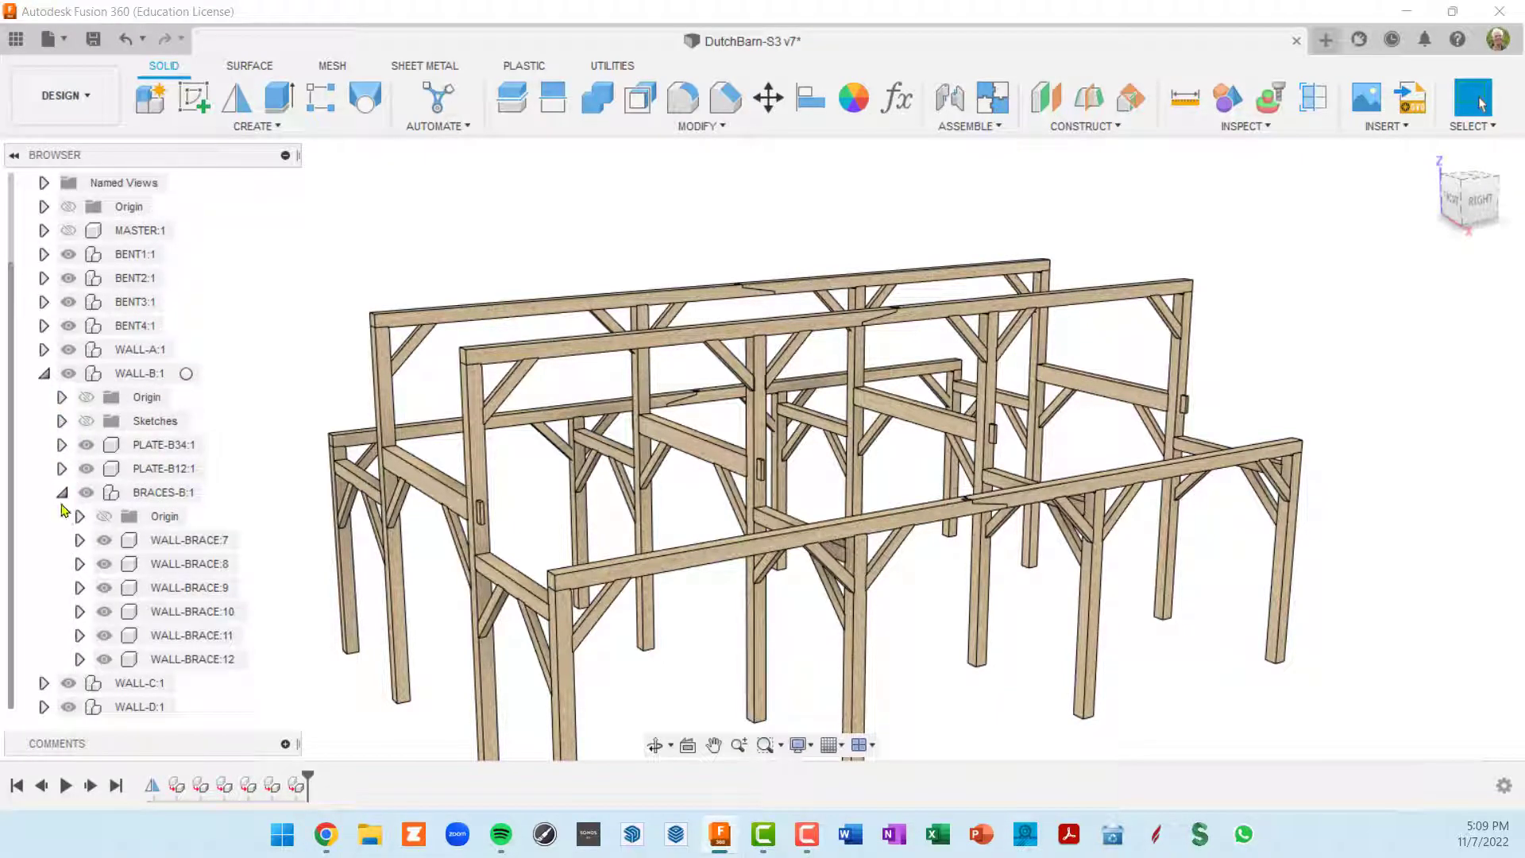
{"action": "left_click", "coordinate": [61, 493]}
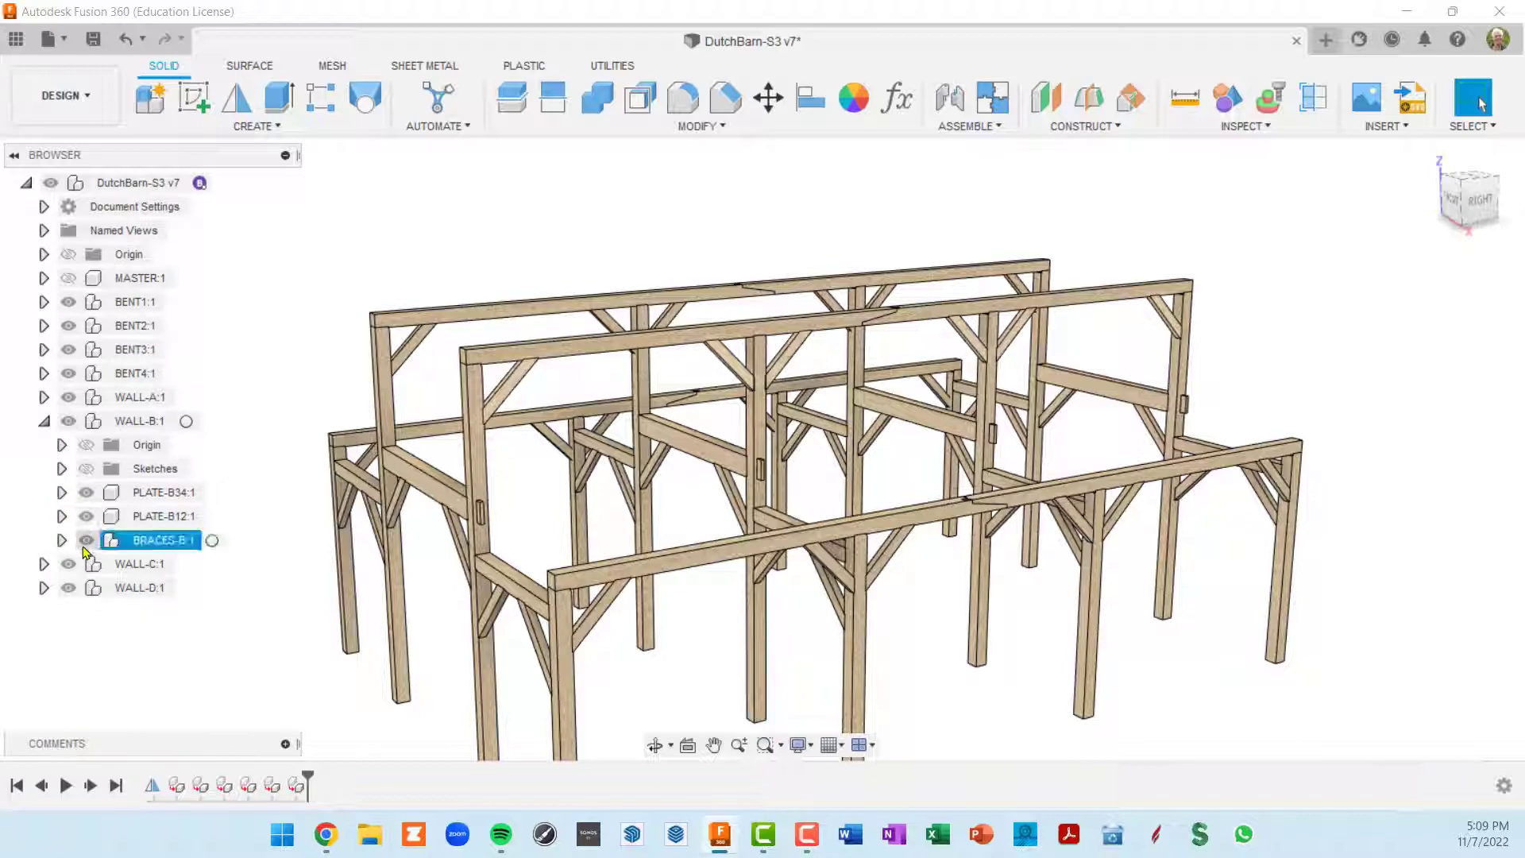
{"action": "left_click", "coordinate": [86, 540]}
Step: Examine the WALL-B posts and top plates from several sides for missing brace mortises
{"action": "middle_click_drag", "start_coordinate": [603, 413], "coordinate": [659, 398], "text": "shift"}
{"action": "left_click_drag", "start_coordinate": [660, 399], "coordinate": [623, 375], "text": "shift"}
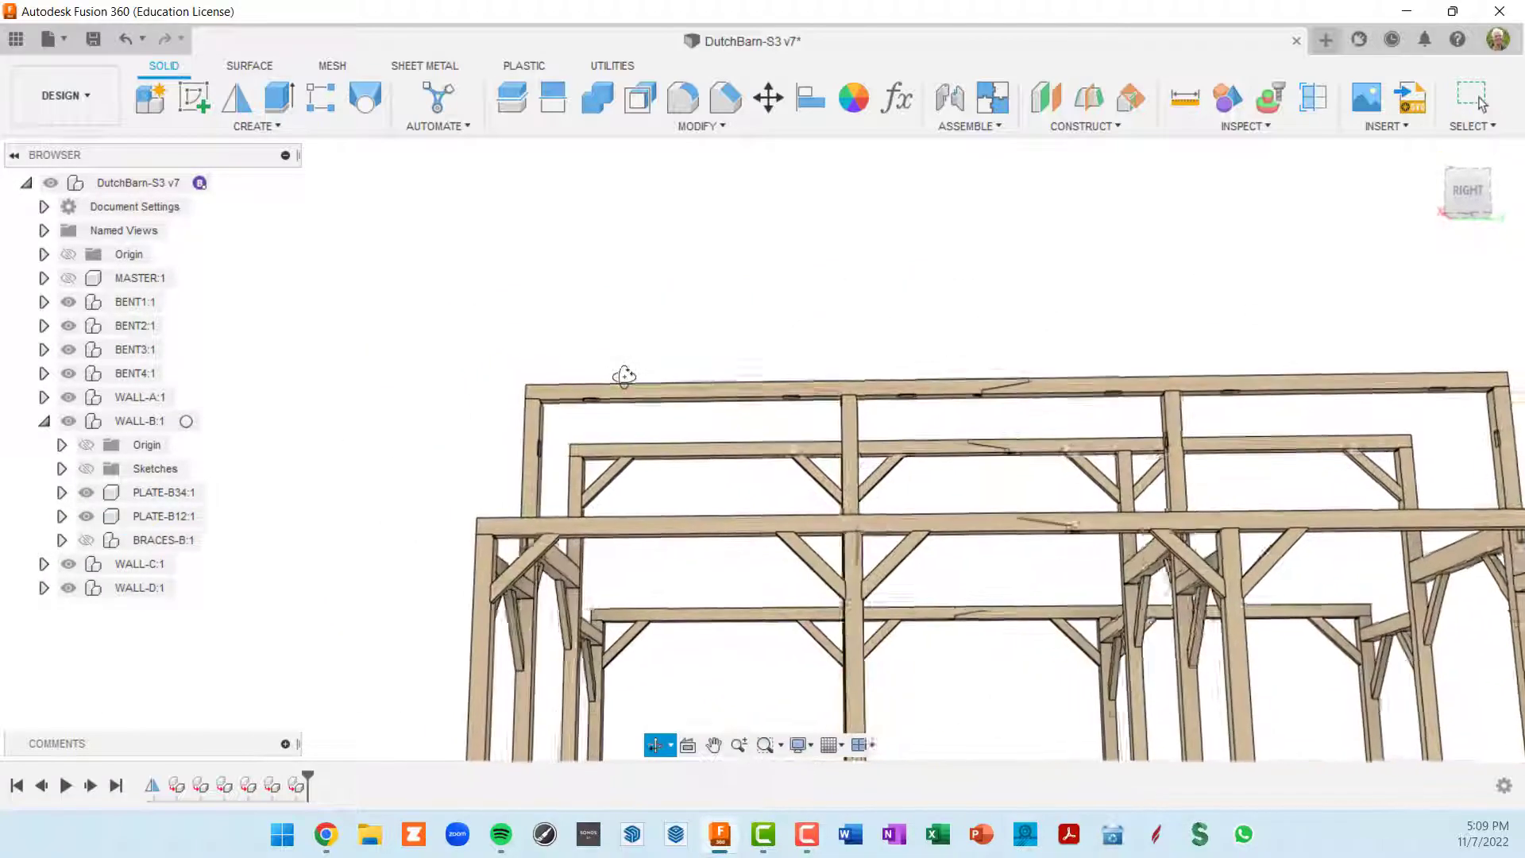
{"action": "middle_click_drag", "start_coordinate": [622, 375], "coordinate": [612, 405], "text": "shift"}
{"action": "scroll", "coordinate": [605, 435], "scroll_direction": "up", "scroll_amount": 6}
{"action": "middle_click_drag", "start_coordinate": [785, 406], "coordinate": [836, 431], "text": "shift"}
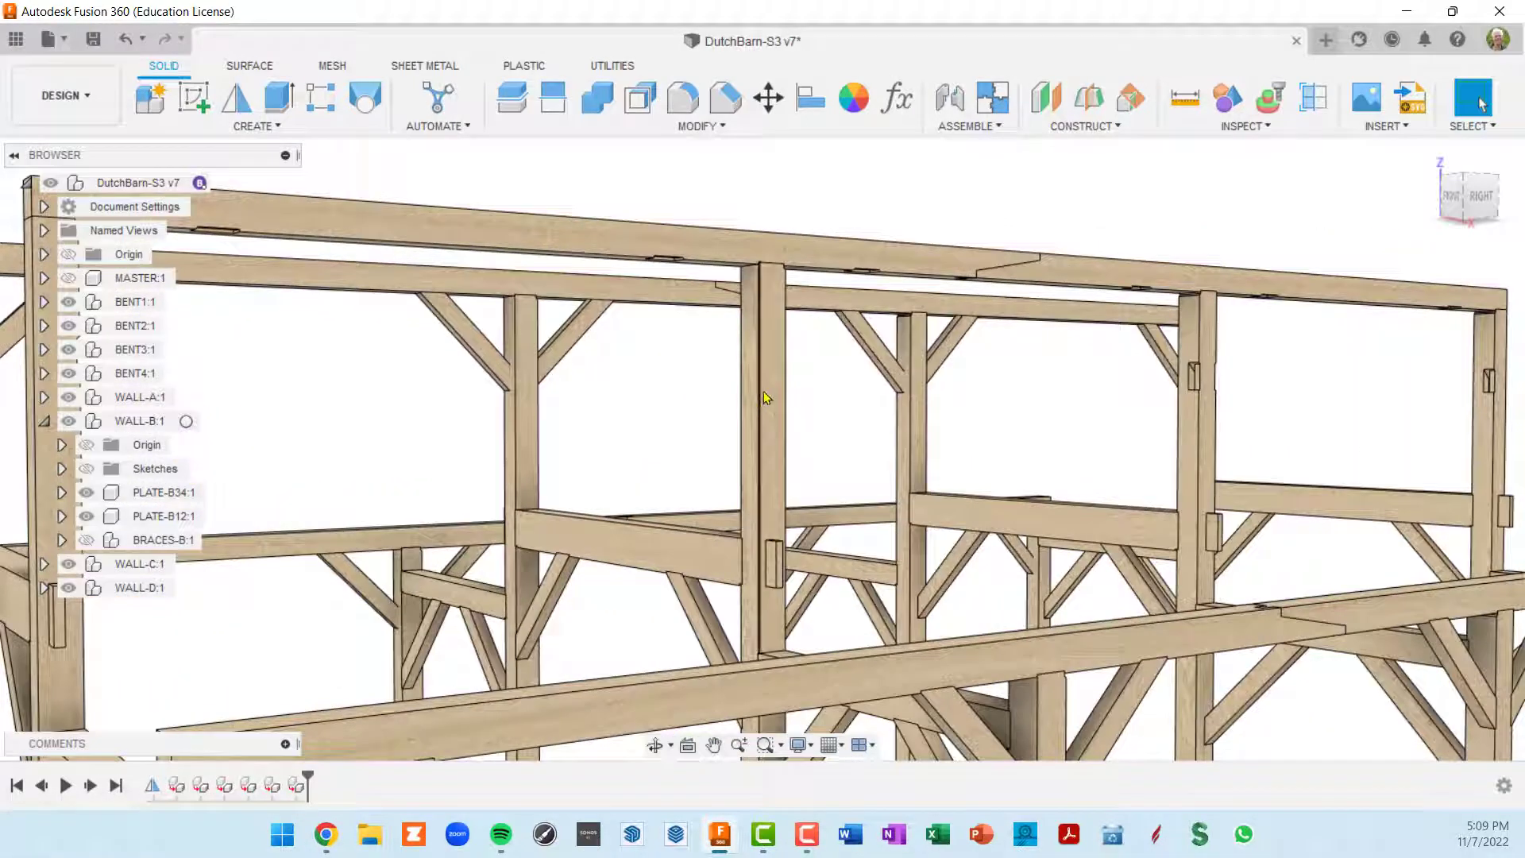
{"action": "middle_click_drag", "start_coordinate": [768, 392], "coordinate": [636, 367], "text": "shift"}
{"action": "scroll", "coordinate": [1096, 484], "scroll_direction": "down", "scroll_amount": 4}
{"action": "middle_click_drag", "start_coordinate": [1136, 377], "coordinate": [806, 389]}
{"action": "scroll", "coordinate": [1109, 331], "scroll_direction": "up", "scroll_amount": 2}
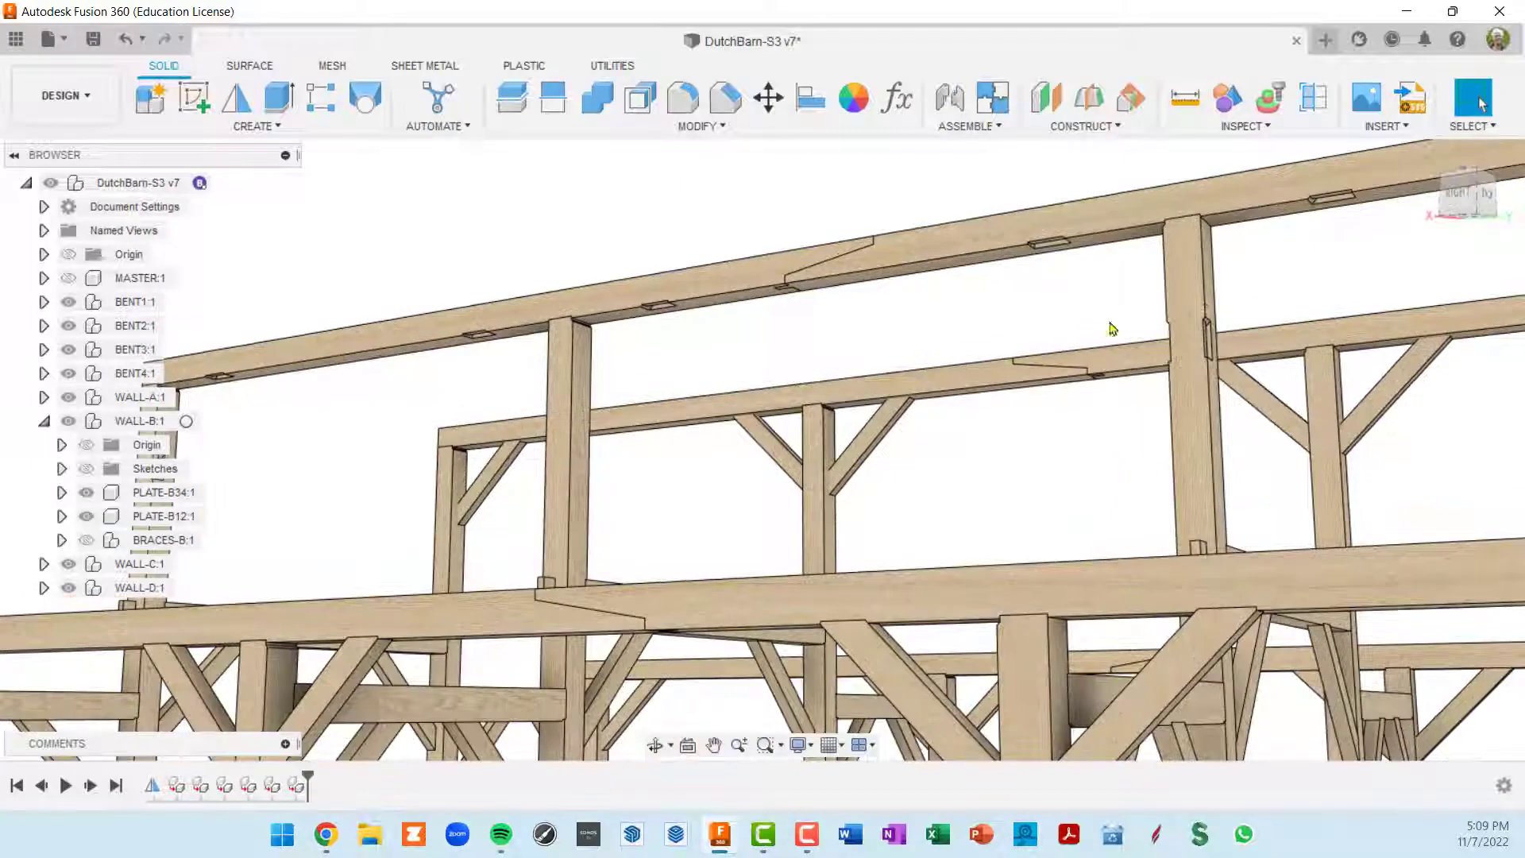
{"action": "middle_click_drag", "start_coordinate": [1144, 325], "coordinate": [1006, 357]}
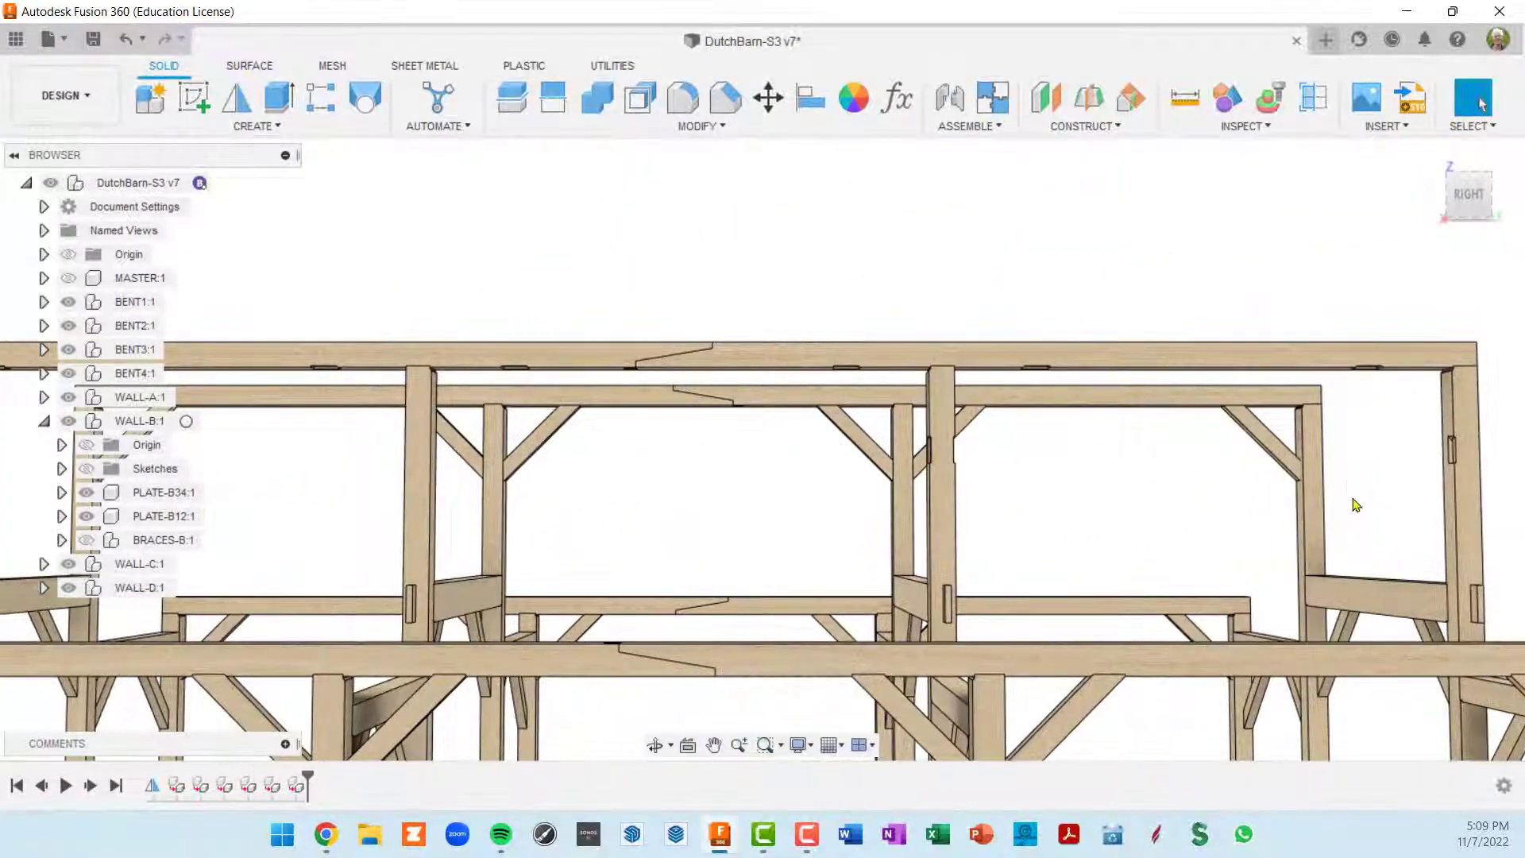
{"action": "middle_click_drag", "start_coordinate": [936, 446], "coordinate": [1104, 410]}
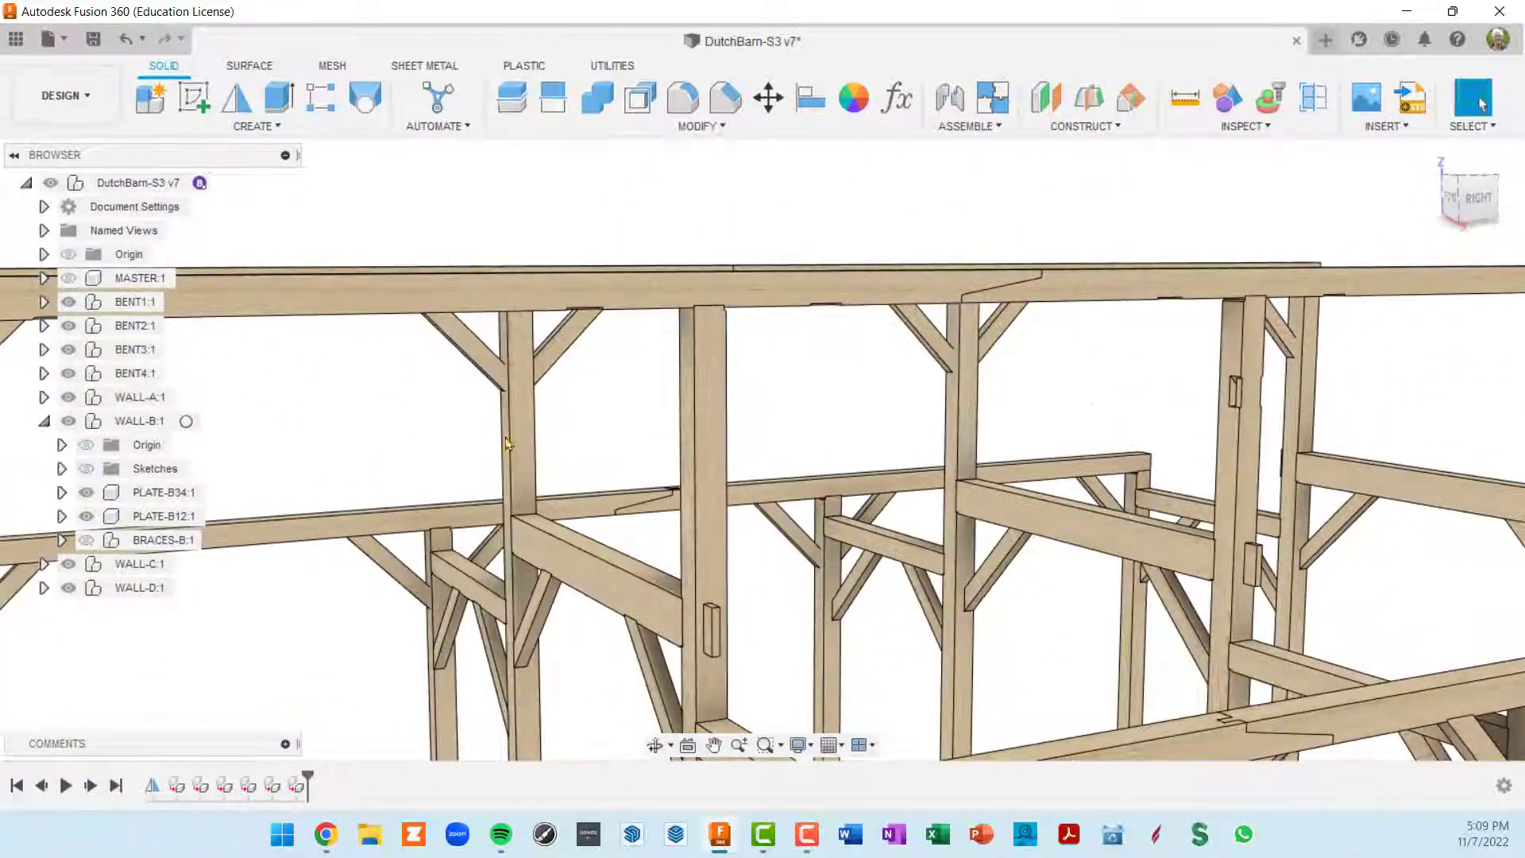
Step: Show BRACES-B and cut the two adjoining WALL-B braces out of BENT2's tall post with Combine, keeping the tool bodies
{"action": "left_click", "coordinate": [87, 544]}
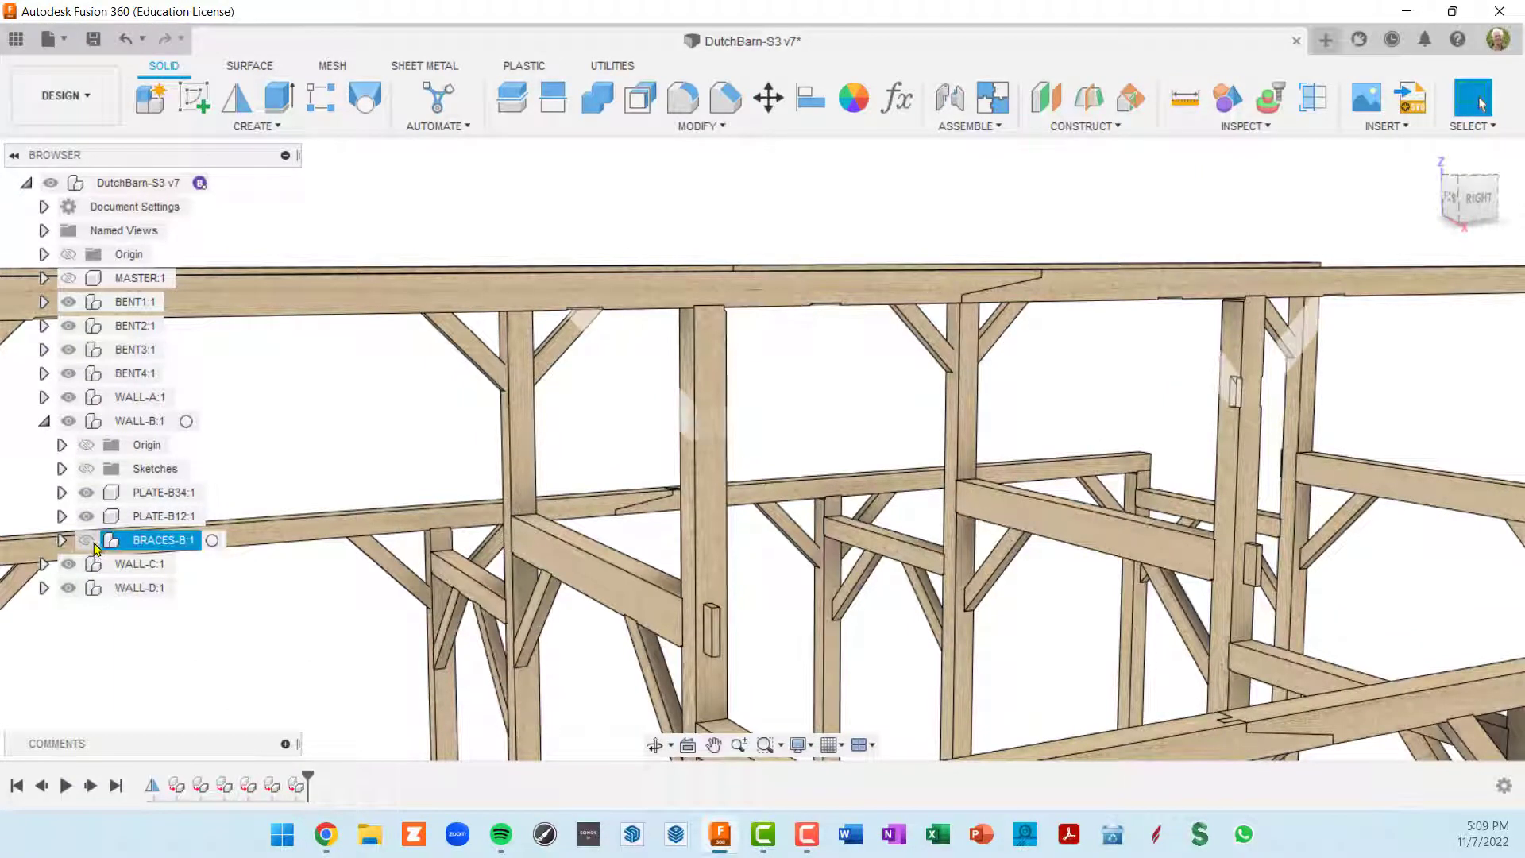
{"action": "left_click", "coordinate": [588, 104]}
{"action": "left_click", "coordinate": [714, 353]}
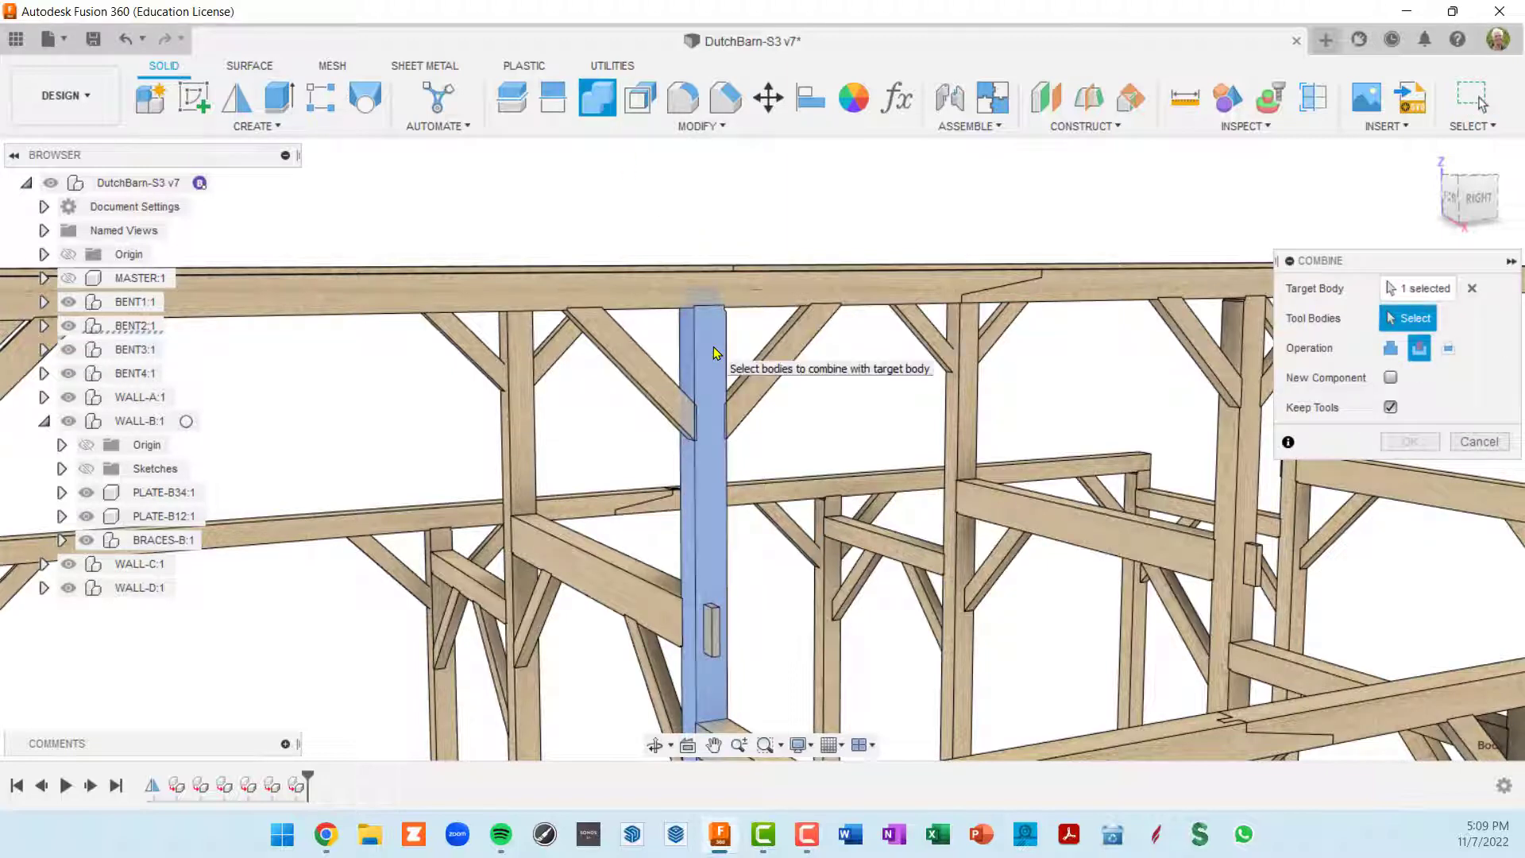
{"action": "left_click", "coordinate": [645, 387]}
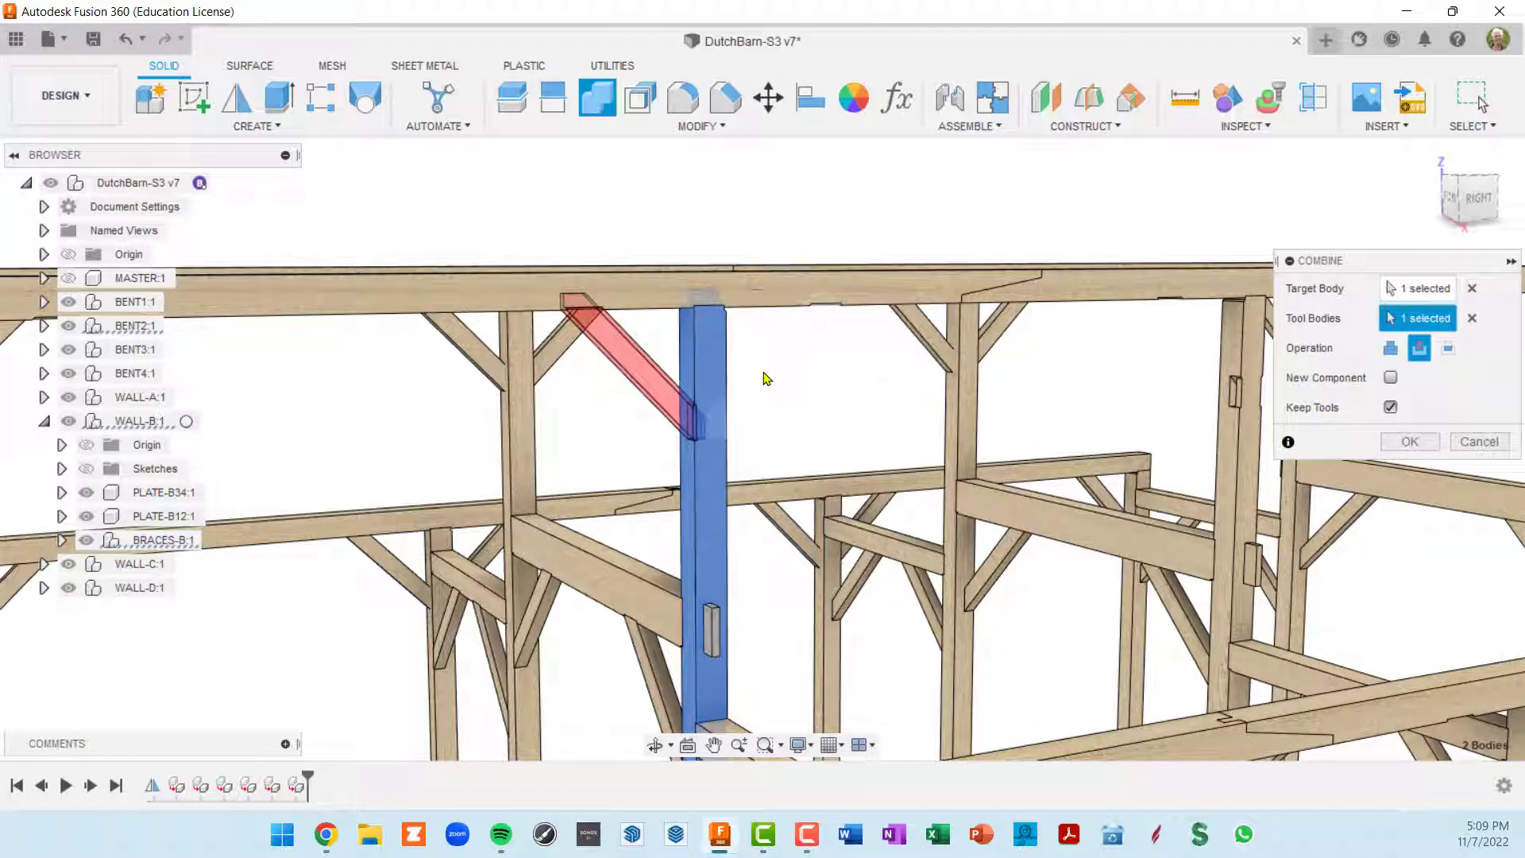
{"action": "left_click", "coordinate": [768, 377]}
{"action": "left_click", "coordinate": [1400, 443]}
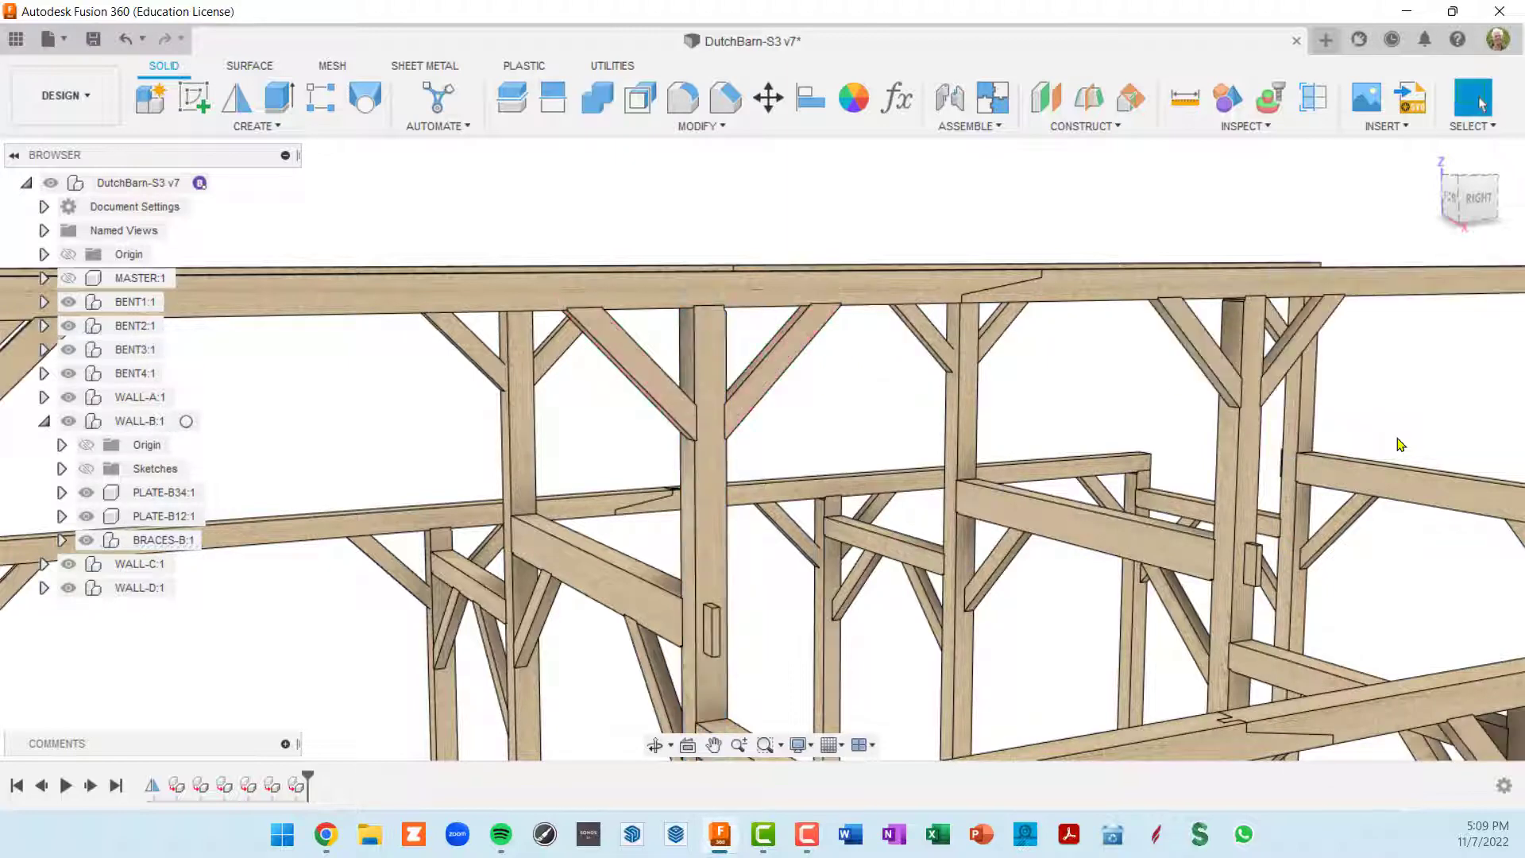
Step: Hide BRACES-B and check the brace mortises in the WALL-B posts
{"action": "left_click", "coordinate": [85, 541]}
{"action": "mouse_move", "coordinate": [873, 356]}
{"action": "middle_mouse_down", "text": "shift"}
{"action": "mouse_move", "coordinate": [803, 306]}
{"action": "mouse_move", "coordinate": [803, 286]}
{"action": "mouse_move", "coordinate": [881, 365]}
{"action": "middle_mouse_up", "text": "shift"}
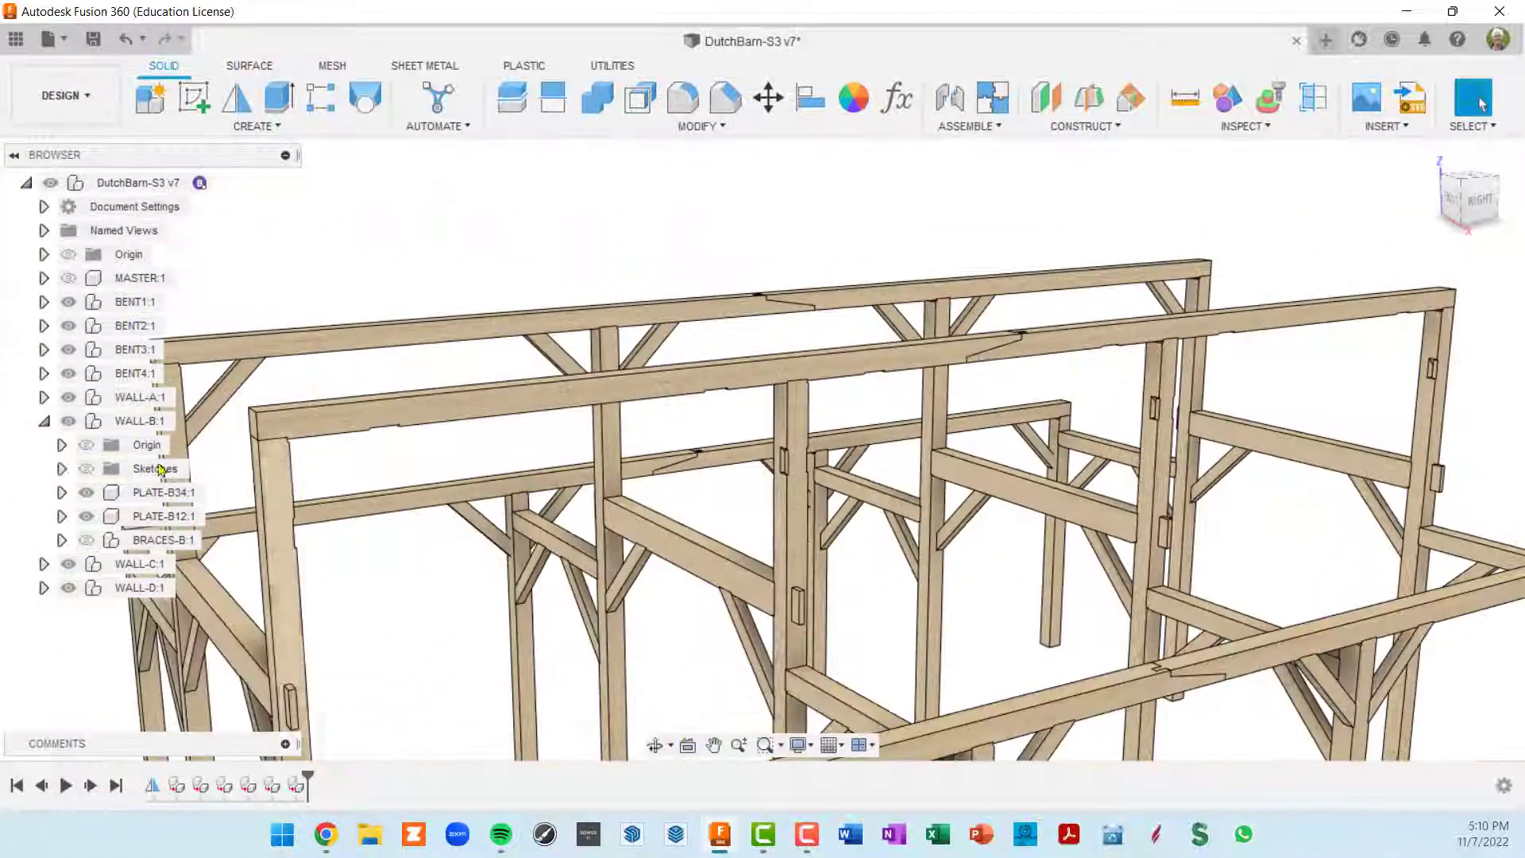